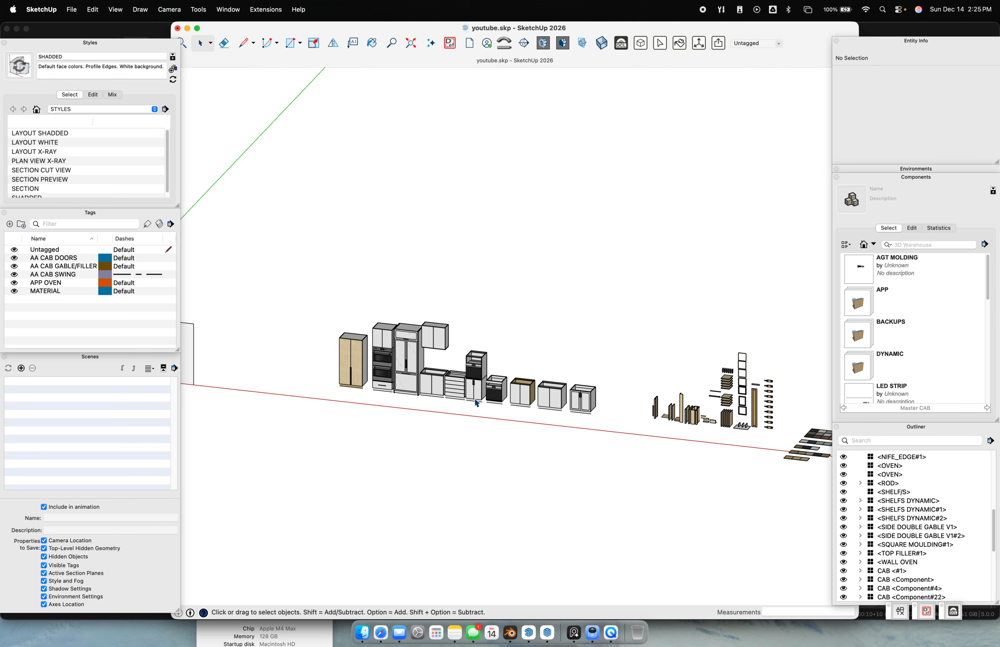
# Survey the exploded and assembled cabinets, then select the rightmost double-door base cabinet
pyautogui.moveTo(548, 414); pyautogui.dragTo(706, 436, button='middle')
pyautogui.scroll(10, 504, 383)
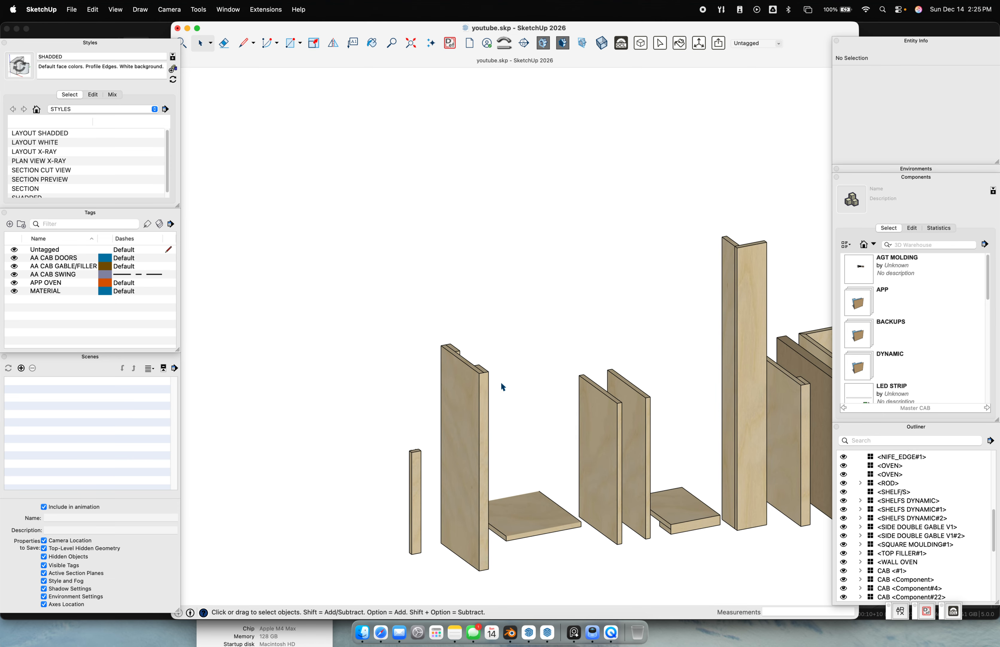
pyautogui.scroll(-12, 454, 416)
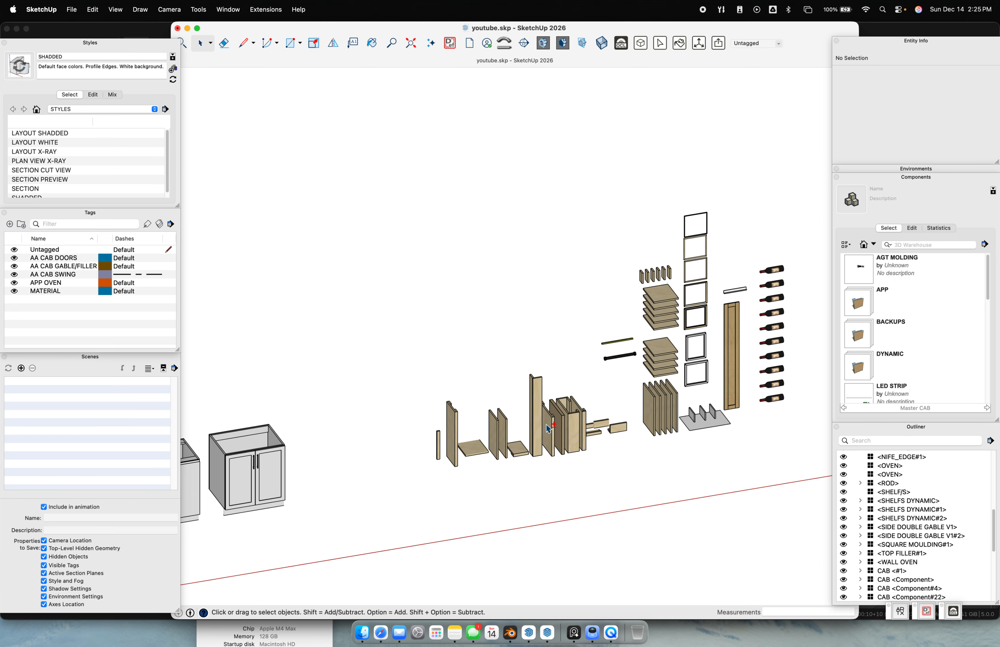
pyautogui.moveTo(491, 420); pyautogui.dragTo(235, 335, button='middle')
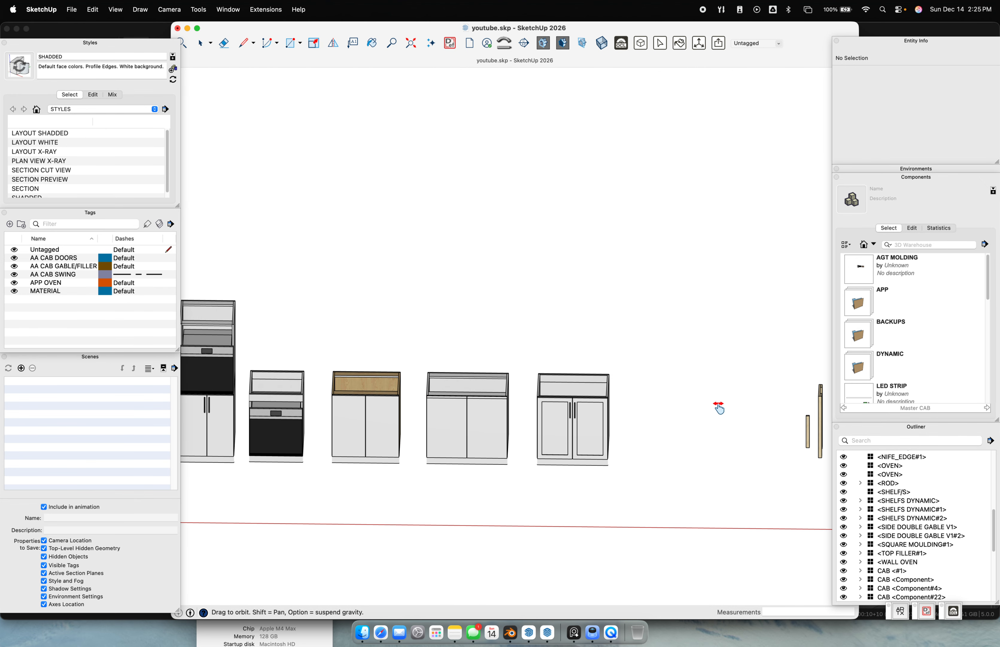
pyautogui.scroll(-4, 208, 375)
pyautogui.moveTo(208, 376); pyautogui.dragTo(517, 374, button='middle')
pyautogui.scroll(-5, 602, 349)
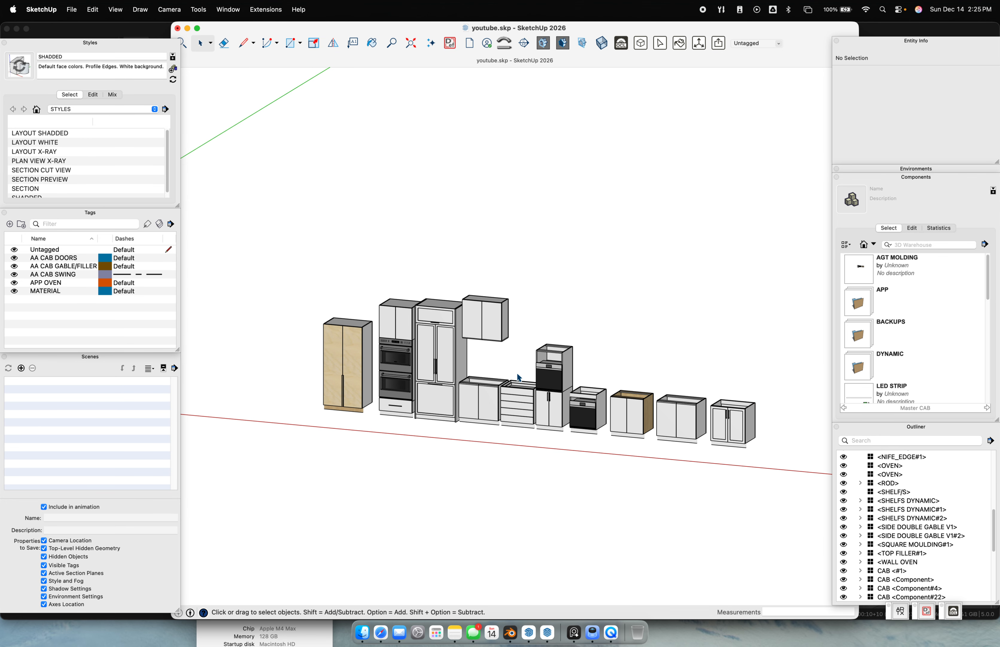
pyautogui.scroll(4, 701, 416)
pyautogui.click(690, 407)
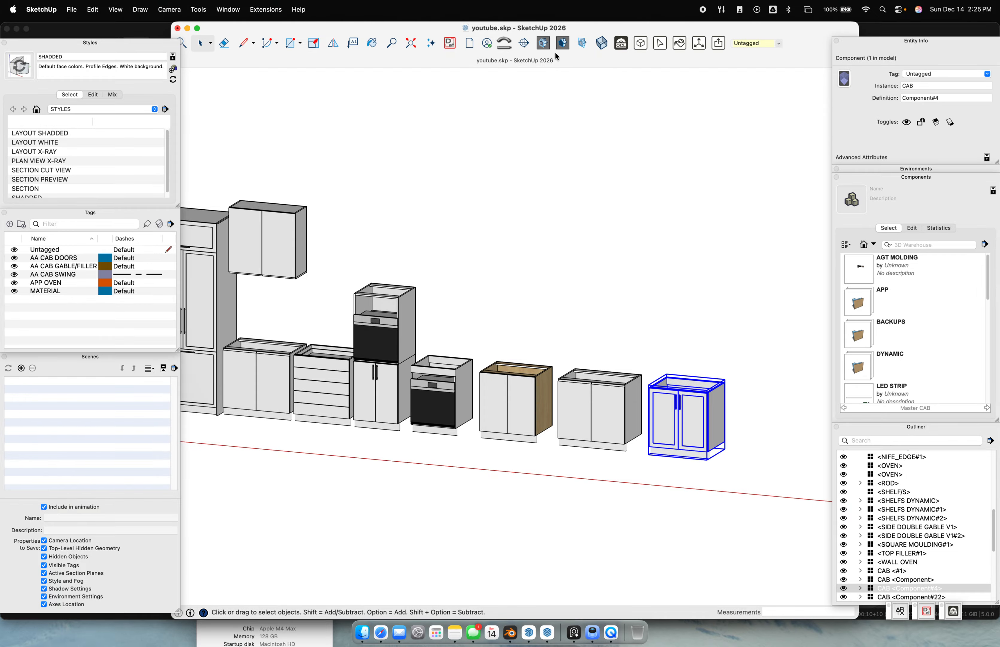
pyautogui.click(621, 42)
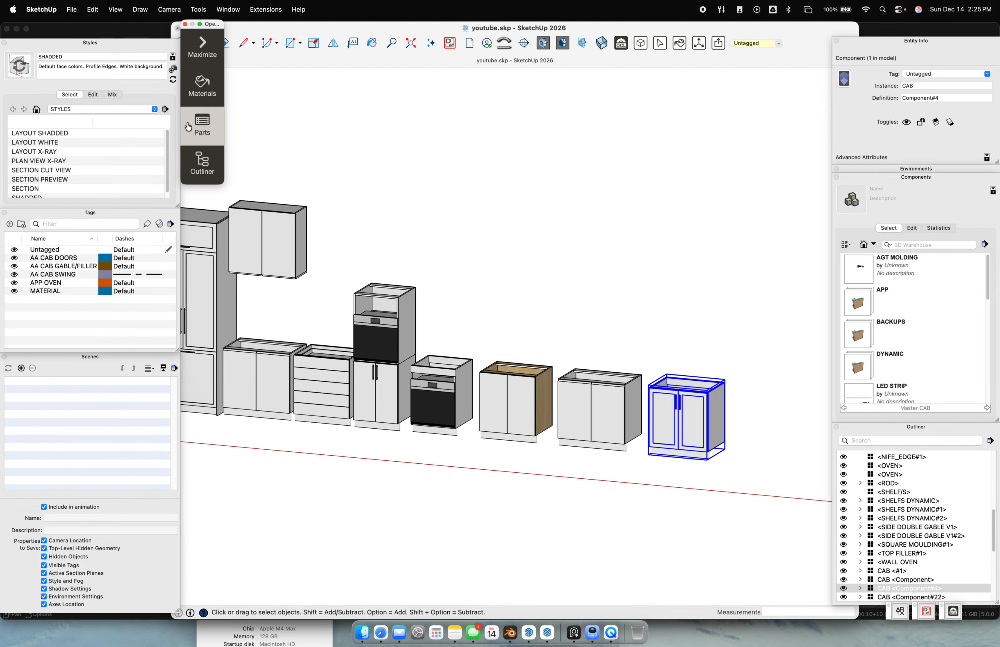
pyautogui.click(210, 131)
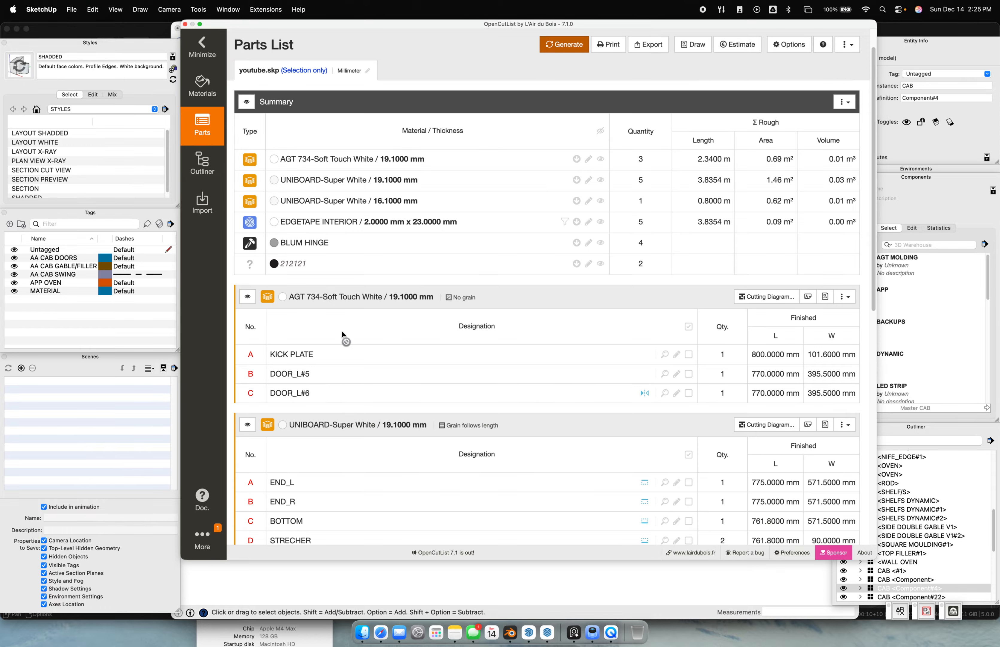
pyautogui.scroll(-5, 332, 346)
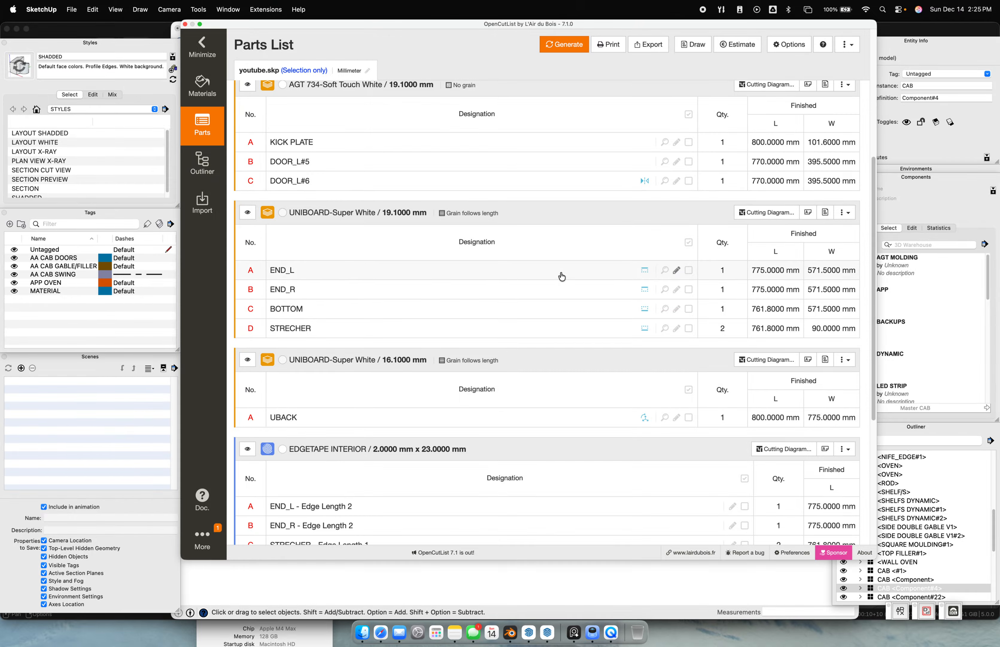
pyautogui.scroll(-2, 586, 483)
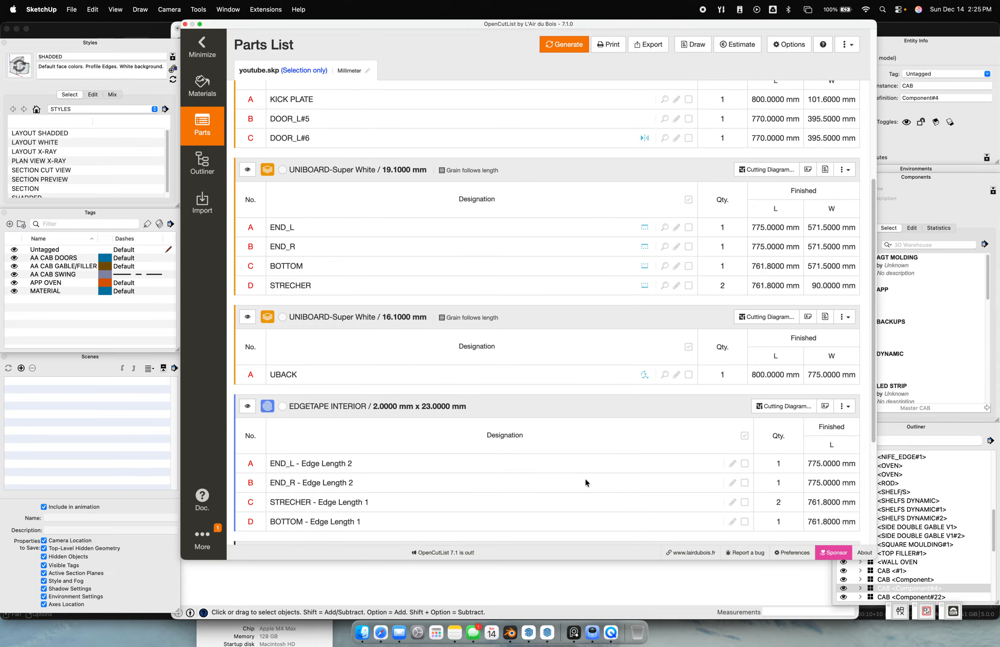
pyautogui.scroll(-2, 587, 483)
pyautogui.scroll(15, 384, 317)
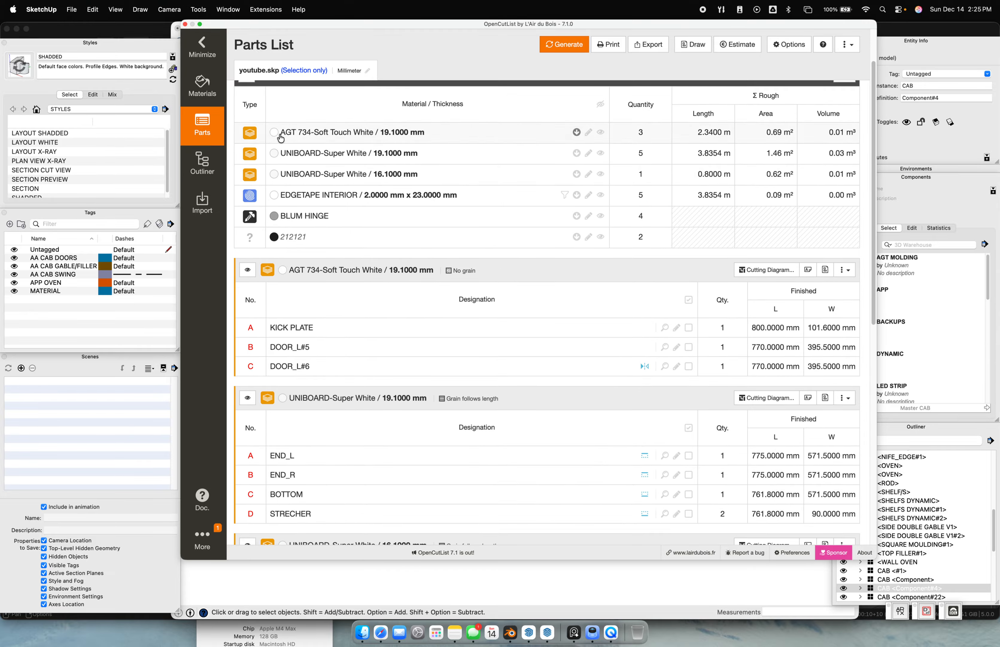
pyautogui.scroll(3, 433, 235)
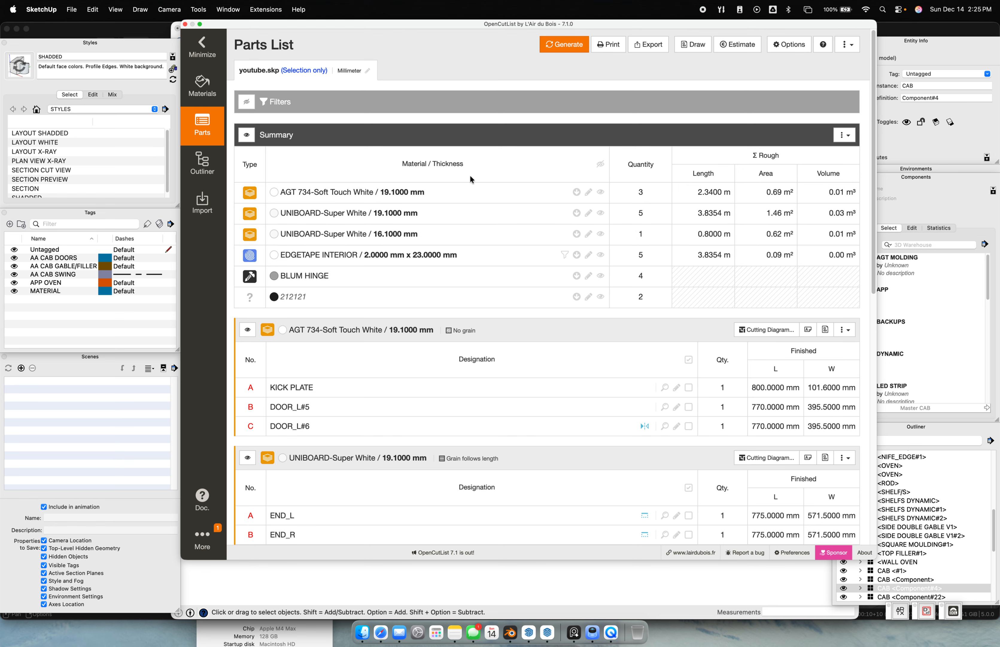
pyautogui.click(185, 24)
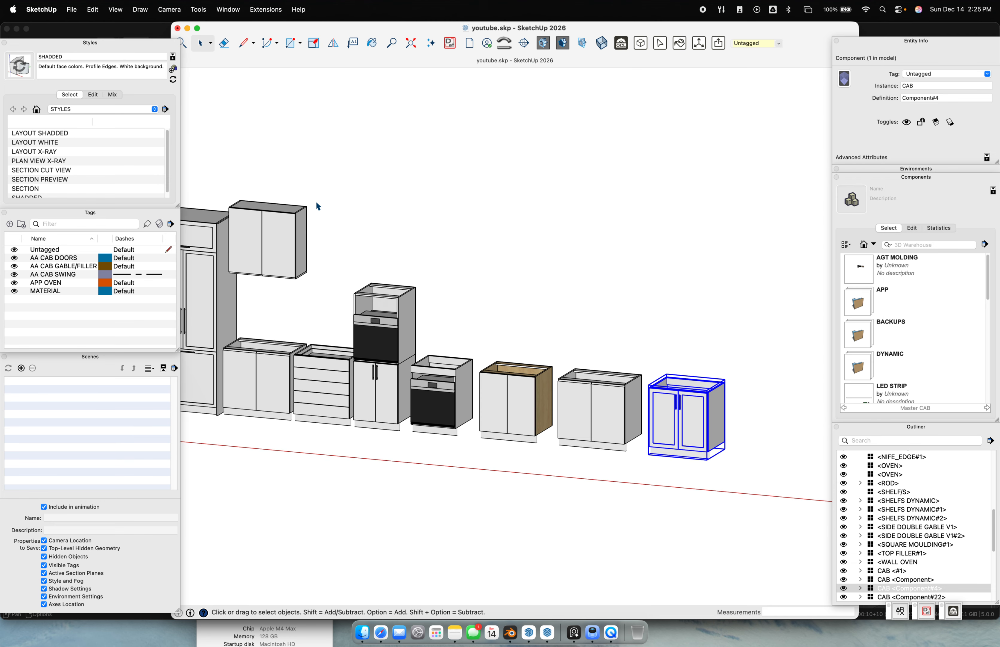
# Switch to the West Bay Street .skp model, orbit the kitchen, then bring up Blender's kitchen scene
pyautogui.scroll(1, 562, 404)
pyautogui.moveTo(629, 392)
pyautogui.keyDown('shift'); pyautogui.mouseDown(button='middle')
pyautogui.moveTo(562, 403)
pyautogui.moveTo(635, 417)
pyautogui.moveTo(574, 359)
pyautogui.moveTo(566, 374)
pyautogui.mouseUp(button='middle'); pyautogui.keyUp('shift')
pyautogui.scroll(-5, 562, 403)
pyautogui.scroll(1, 635, 416)
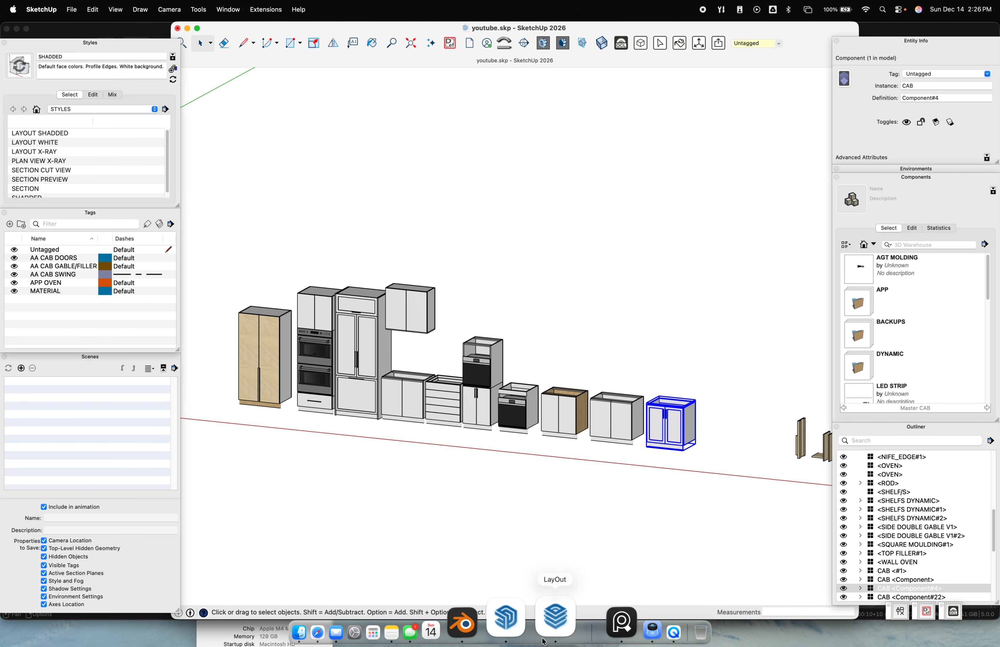
pyautogui.rightClick(531, 615)
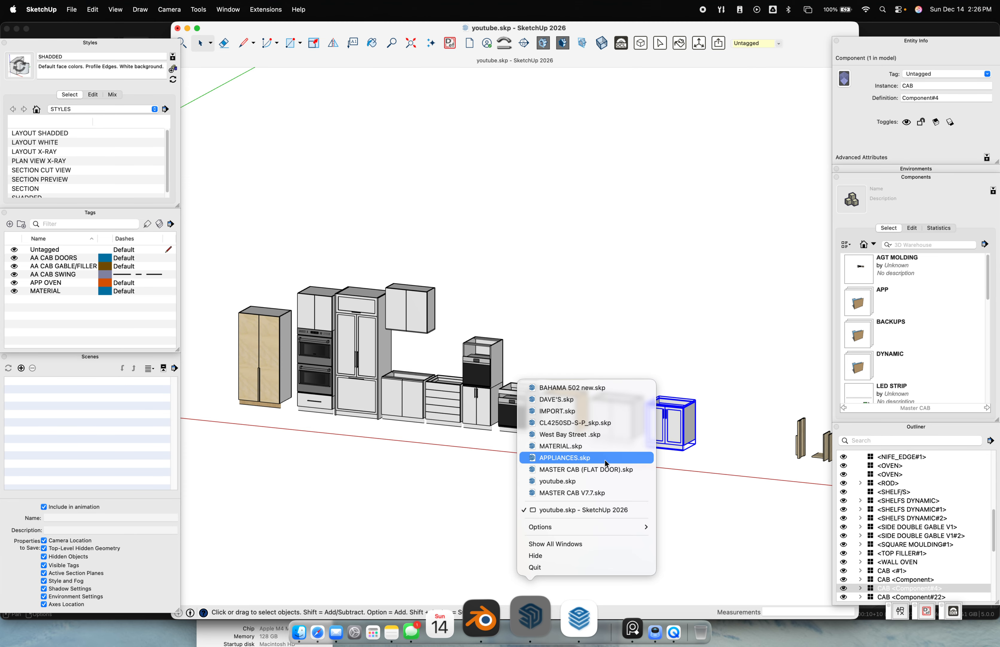
pyautogui.click(612, 435)
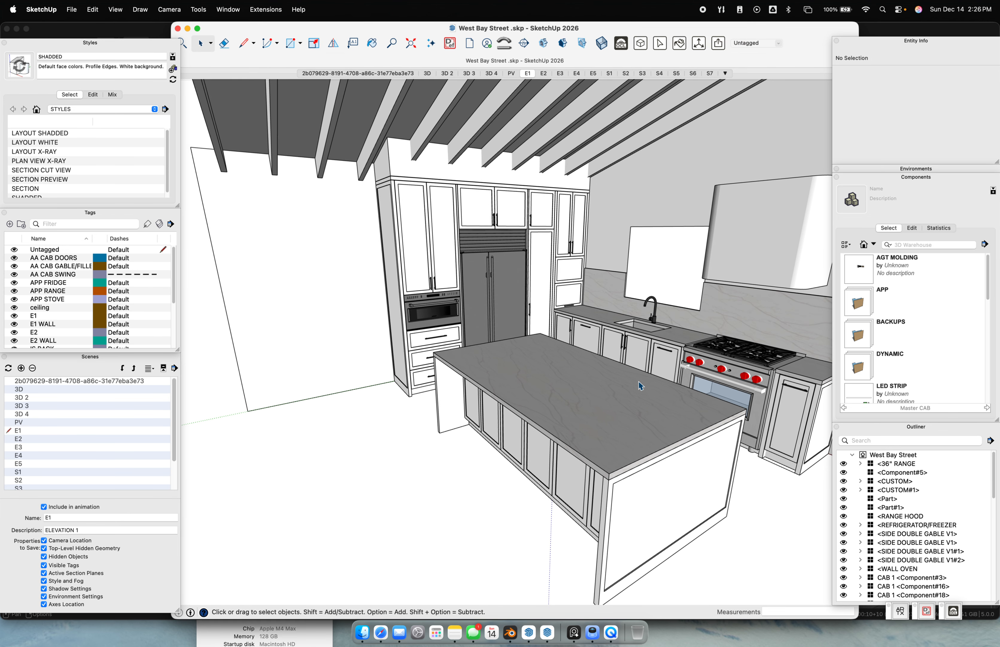
pyautogui.moveTo(632, 382); pyautogui.dragTo(501, 376, button='middle')
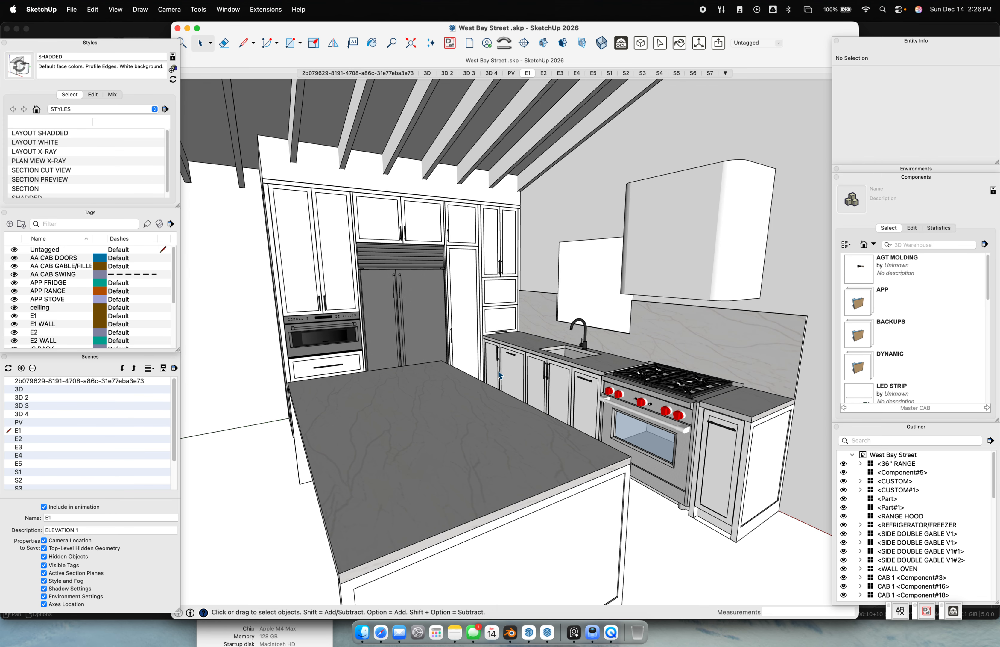
pyautogui.click(510, 639)
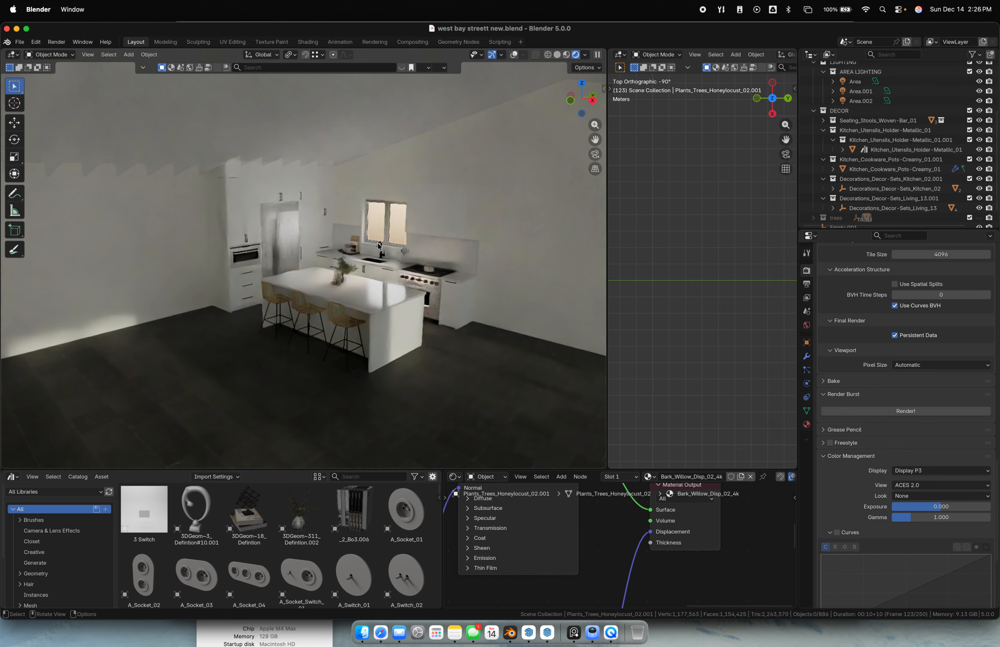
pyautogui.scroll(7, 366, 249)
pyautogui.moveTo(412, 268)
pyautogui.mouseDown(button='middle')
pyautogui.moveTo(335, 247)
pyautogui.moveTo(412, 268)
pyautogui.moveTo(402, 263)
pyautogui.mouseUp(button='middle')
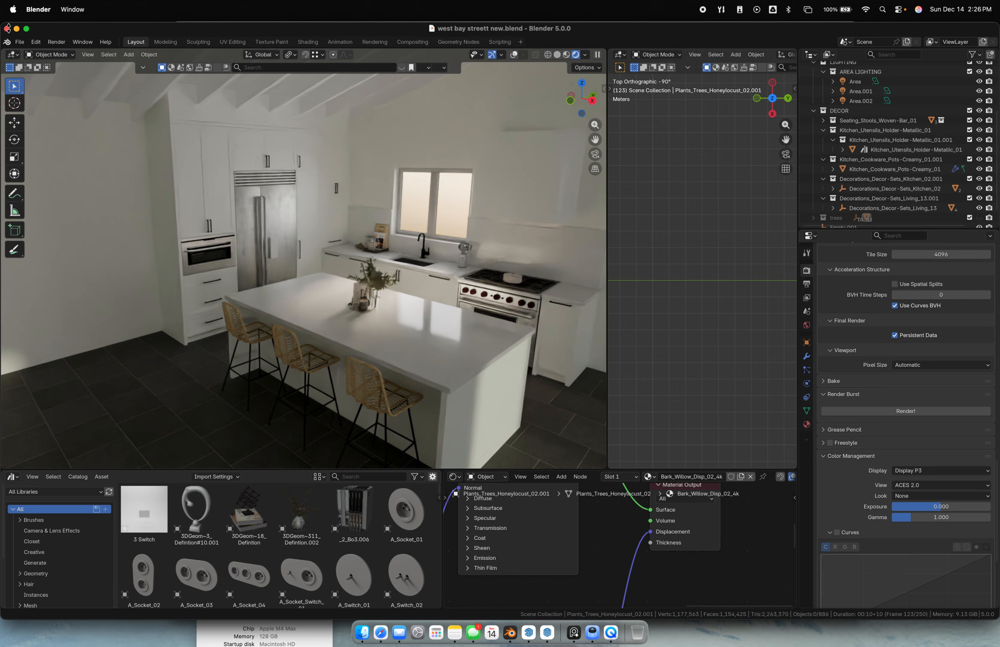
pyautogui.click(588, 629)
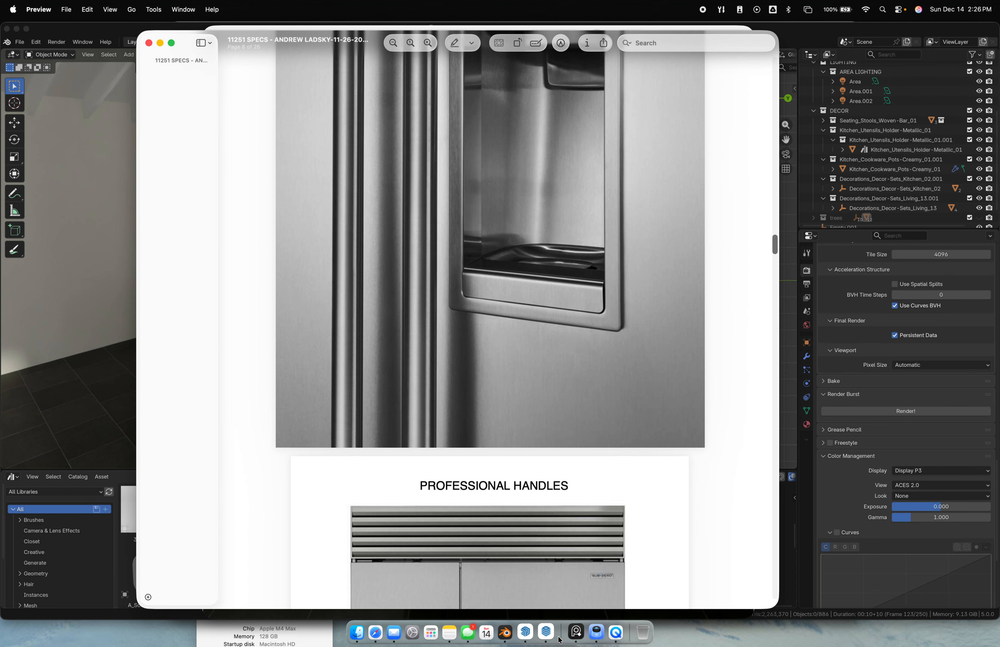
# View the ISLAND.png render in Preview, close it, and return to SketchUp's West Bay Street model
pyautogui.rightClick(592, 619)
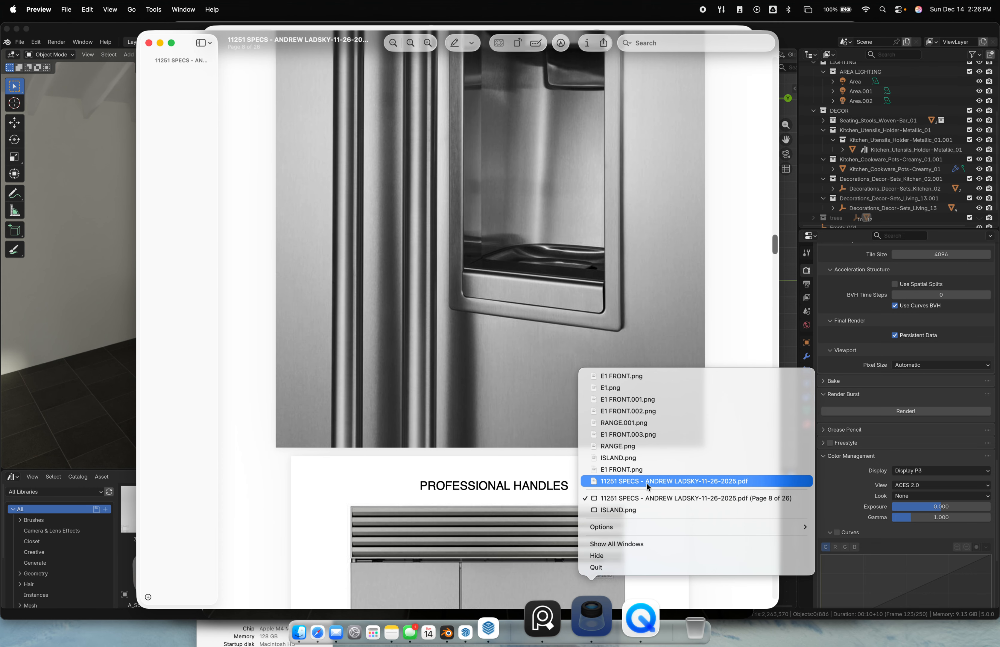
pyautogui.click(640, 510)
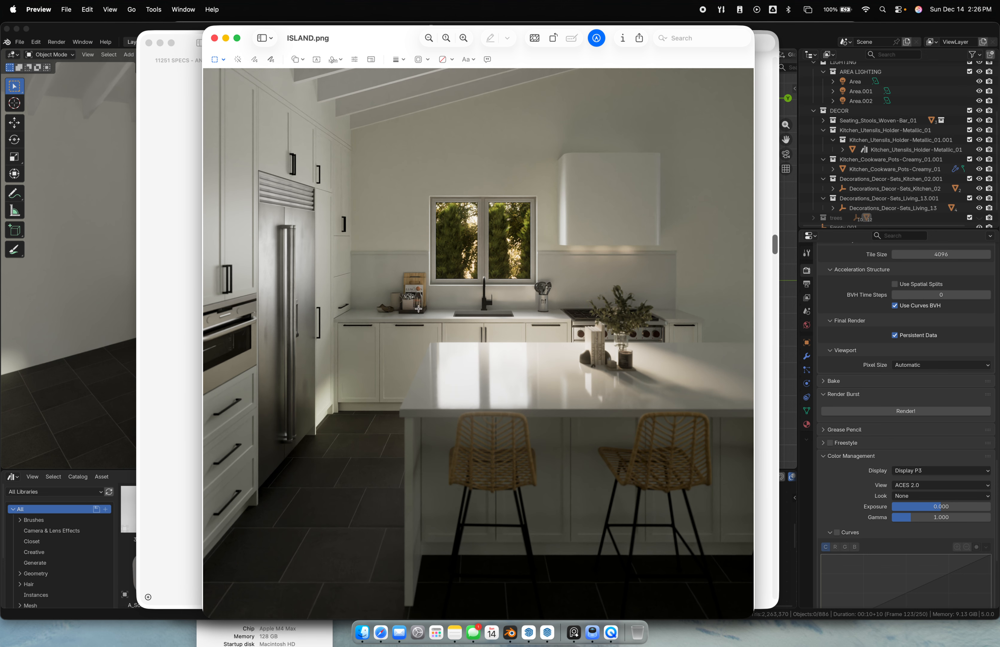
pyautogui.click(214, 39)
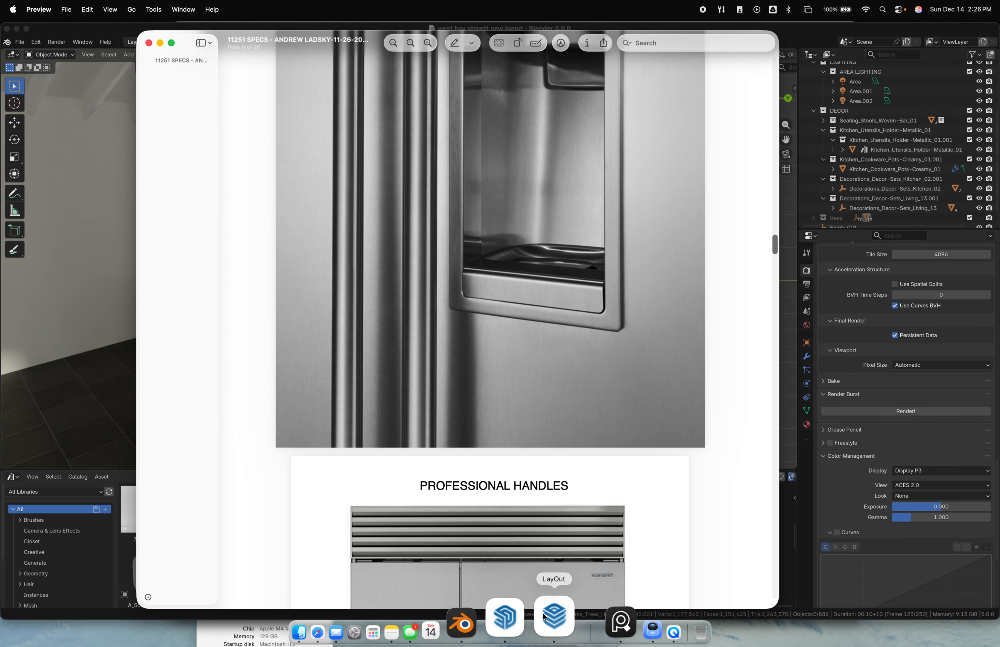
pyautogui.click(529, 622)
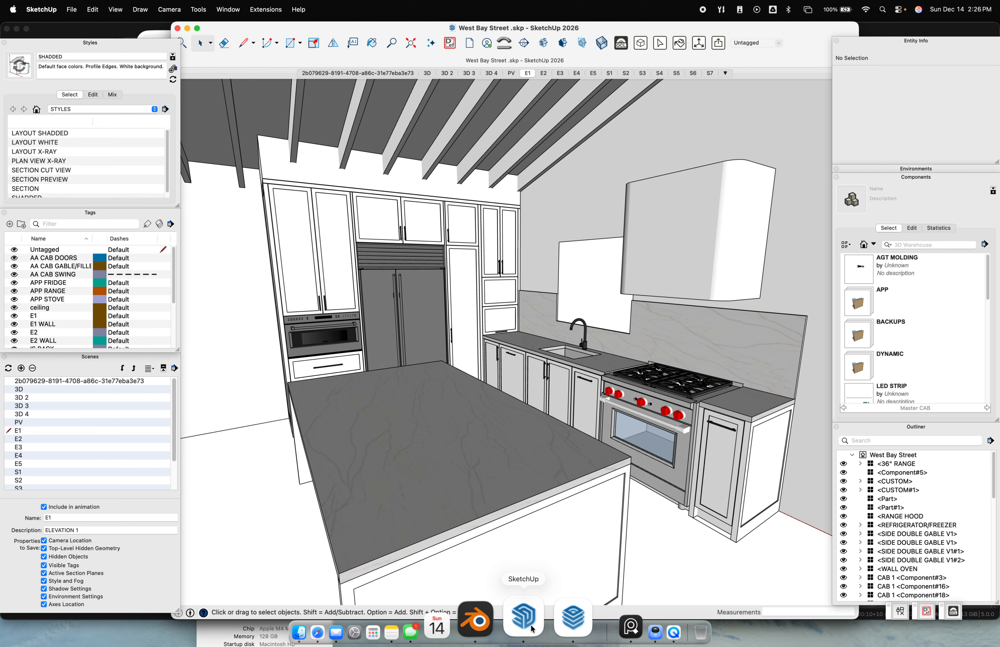
# Survey the cabinet row, trying then clearing a window selection, and select the lone cabinet against the wall
pyautogui.scroll(-5, 491, 279)
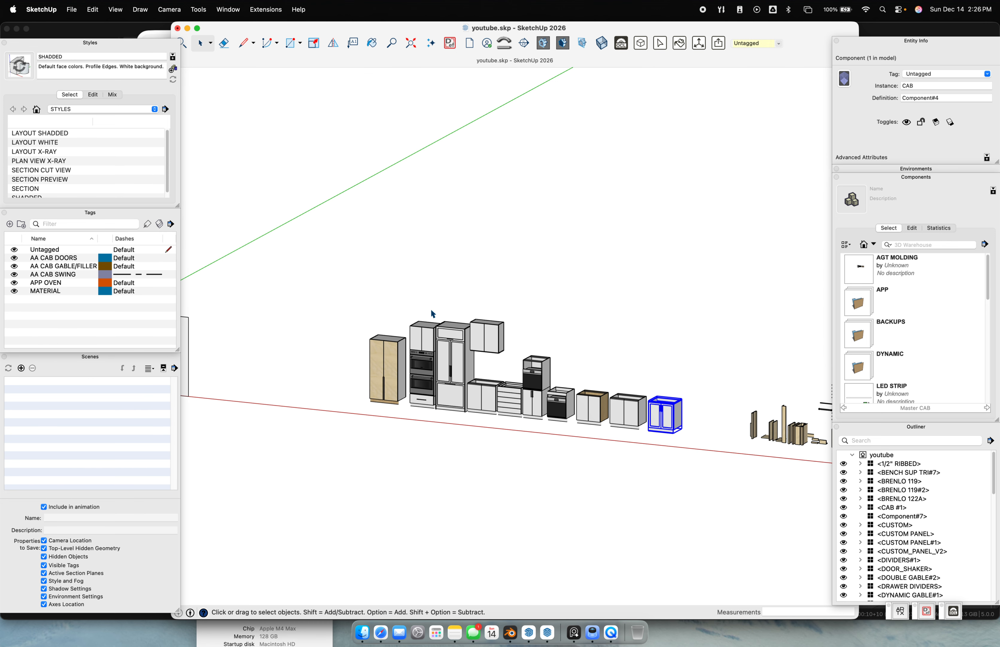
pyautogui.scroll(-5, 478, 414)
pyautogui.scroll(6, 478, 414)
pyautogui.moveTo(479, 414); pyautogui.dragTo(442, 376, button='middle')
pyautogui.moveTo(311, 236); pyautogui.dragTo(727, 442)
pyautogui.click(389, 419)
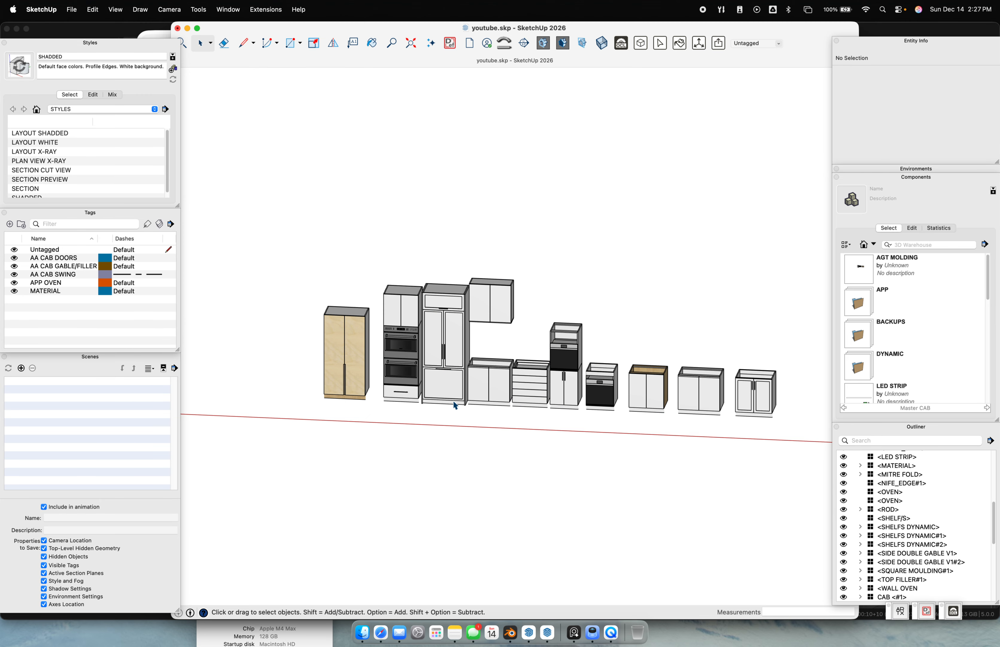
pyautogui.scroll(3, 439, 358)
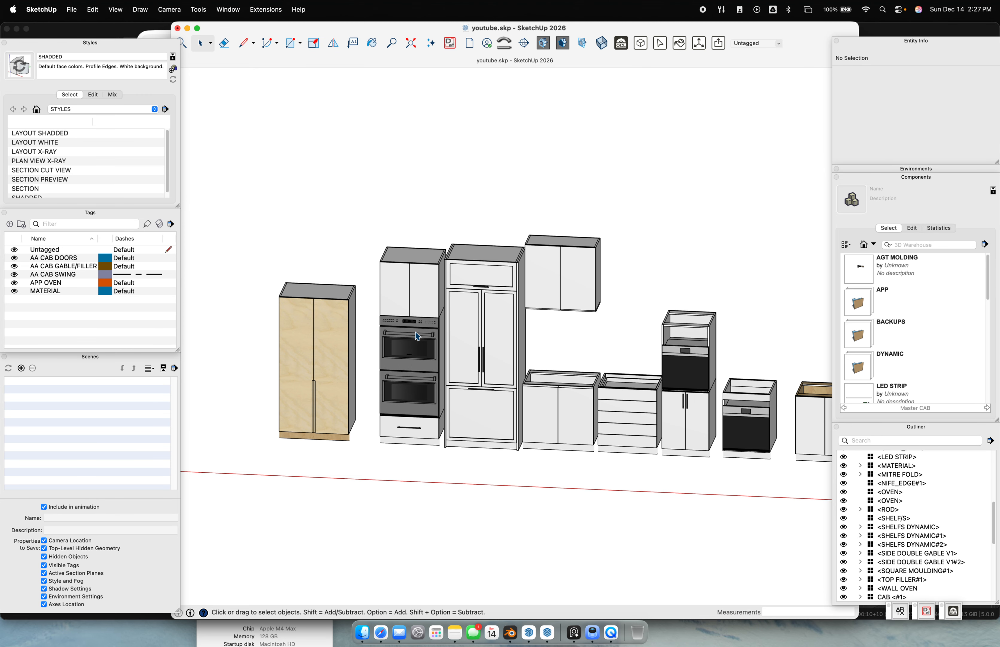
pyautogui.scroll(-2, 447, 332)
pyautogui.keyDown('shift'); pyautogui.moveTo(587, 410); pyautogui.dragTo(484, 403, button='middle'); pyautogui.keyUp('shift')
pyautogui.scroll(4, 719, 379)
pyautogui.scroll(-2, 364, 367)
pyautogui.keyDown('shift'); pyautogui.moveTo(261, 359); pyautogui.dragTo(428, 338, button='middle'); pyautogui.keyUp('shift')
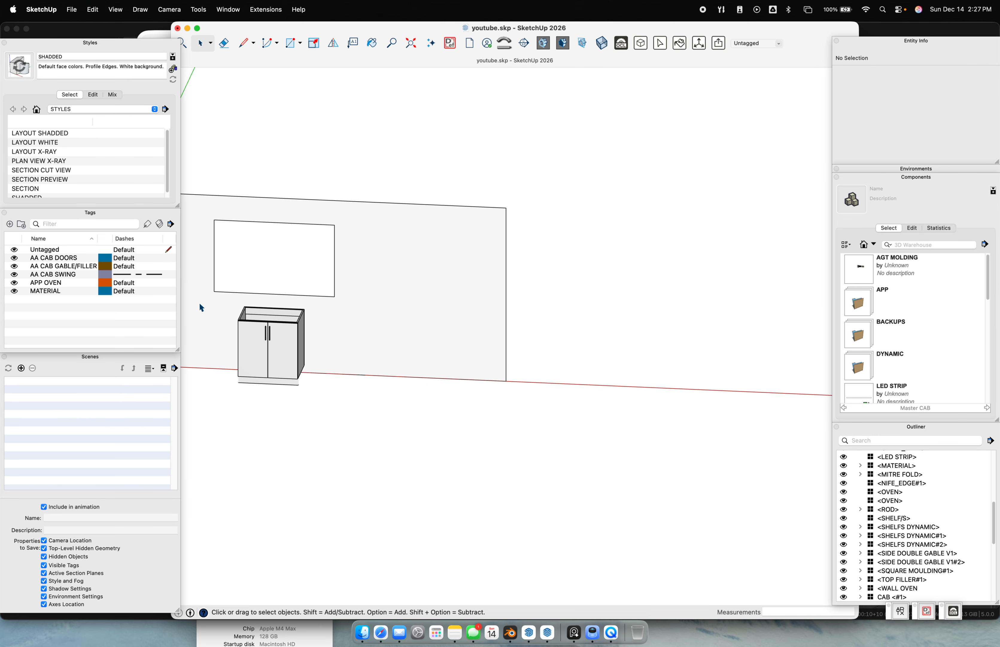
pyautogui.click(274, 345)
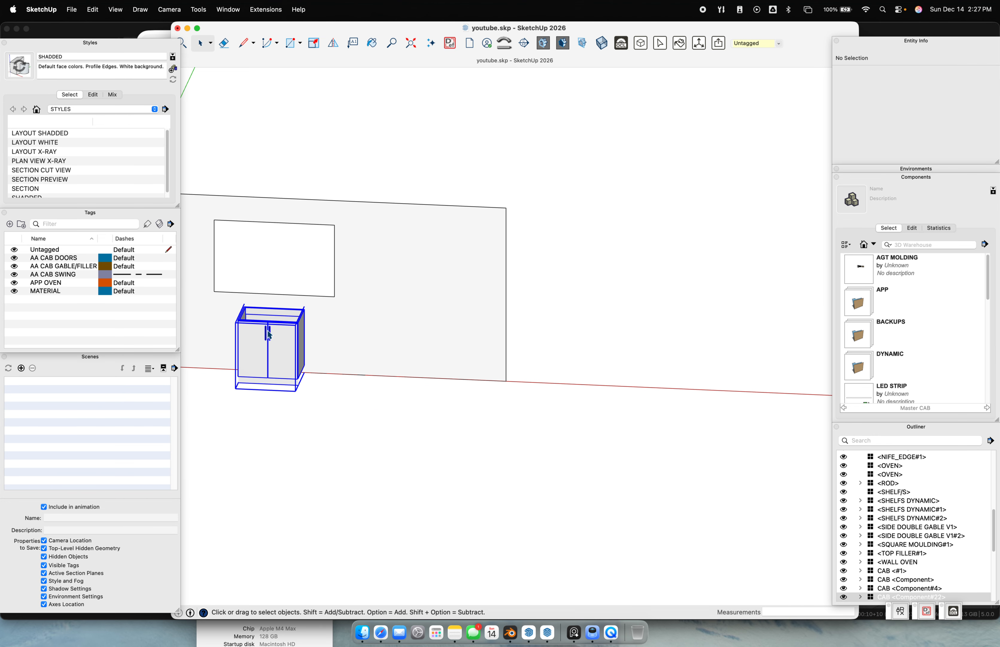
# Orbit around the cabinet against the wall and pan along the kitchen cabinet row
pyautogui.moveTo(294, 346); pyautogui.dragTo(375, 349, button='middle')
pyautogui.scroll(2, 375, 349)
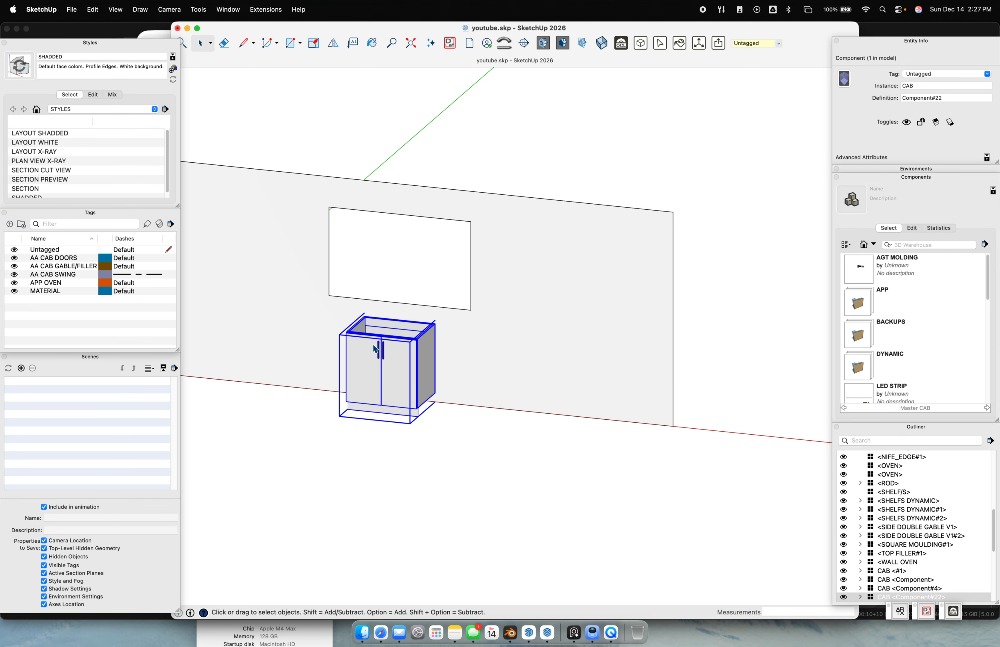
pyautogui.scroll(-1, 375, 349)
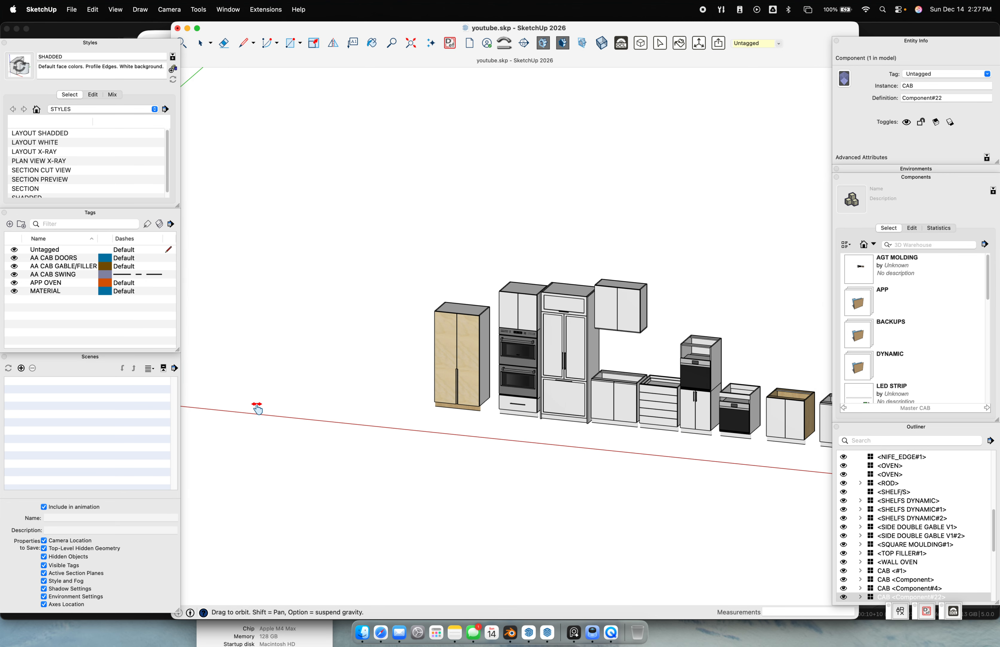
pyautogui.scroll(5, 427, 385)
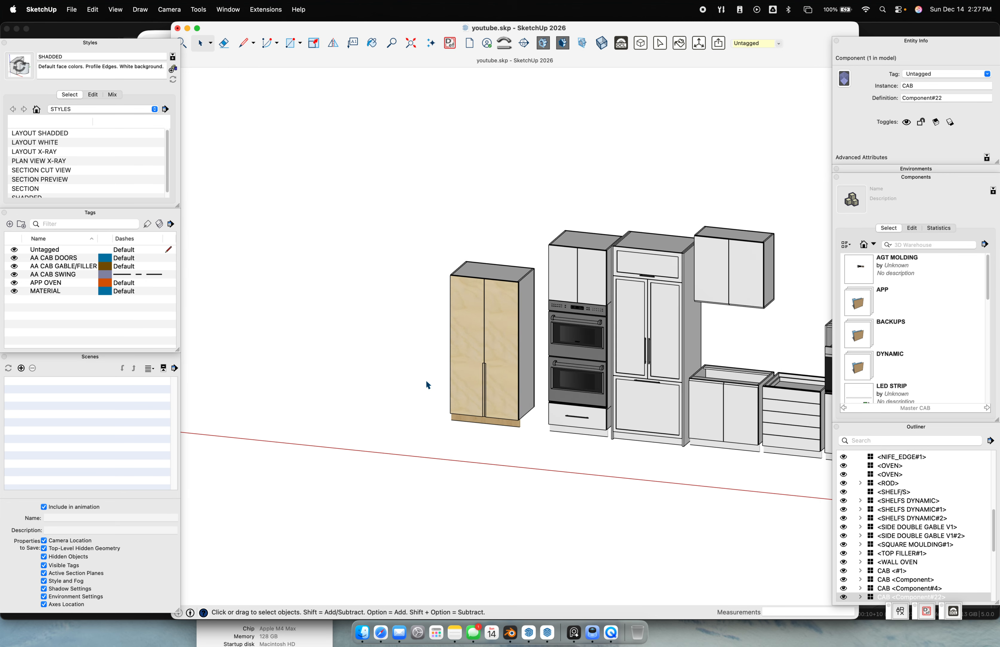
pyautogui.scroll(-3, 461, 384)
pyautogui.scroll(2, 504, 383)
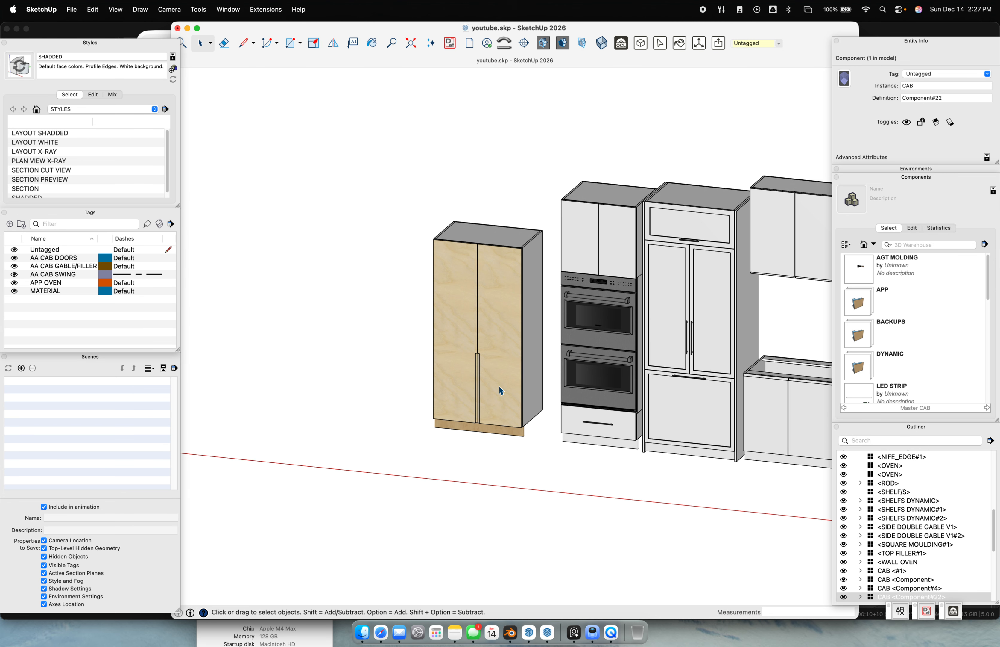
pyautogui.keyDown('shift'); pyautogui.moveTo(336, 374); pyautogui.dragTo(388, 389, button='middle'); pyautogui.keyUp('shift')
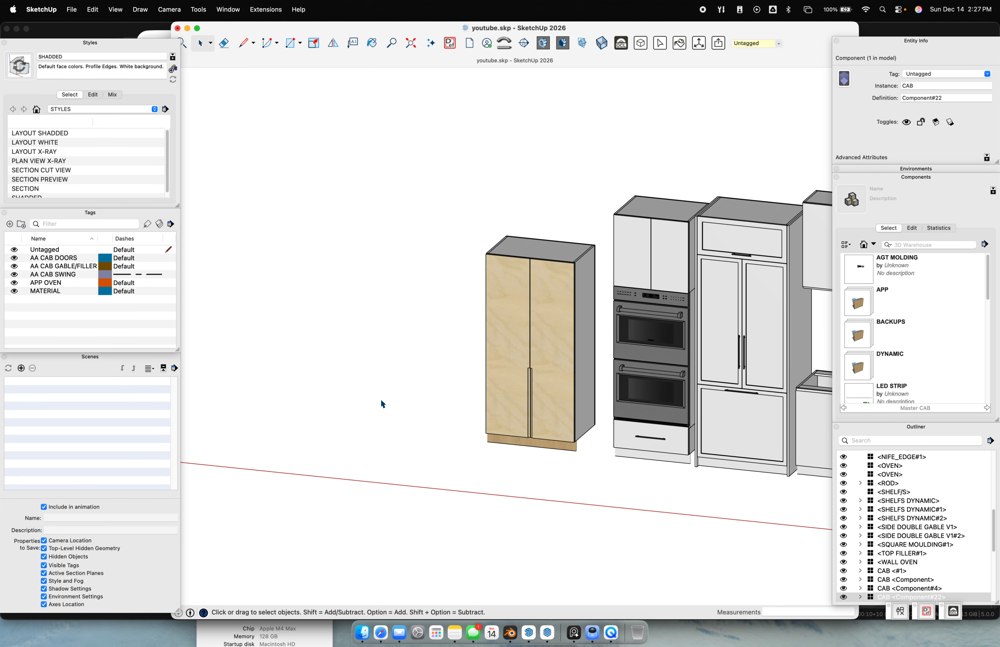
pyautogui.keyDown('shift'); pyautogui.moveTo(493, 381); pyautogui.dragTo(369, 406, button='middle'); pyautogui.keyUp('shift')
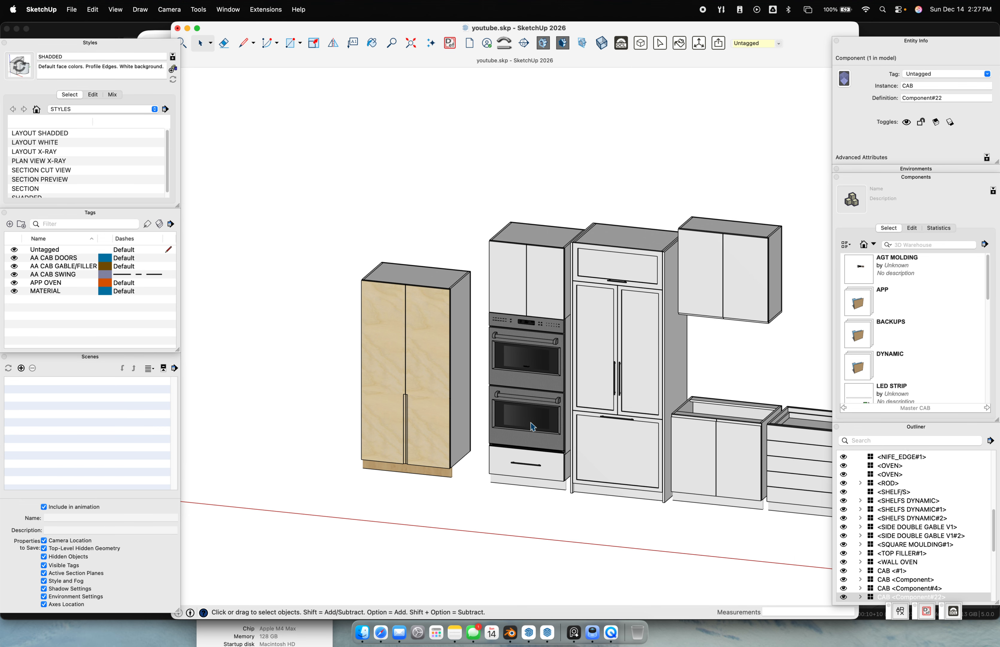
pyautogui.keyDown('shift'); pyautogui.moveTo(509, 423); pyautogui.dragTo(368, 397, button='middle'); pyautogui.keyUp('shift')
pyautogui.scroll(3, 558, 401)
pyautogui.scroll(-3, 252, 352)
pyautogui.keyDown('shift'); pyautogui.moveTo(261, 351); pyautogui.dragTo(677, 363, button='middle'); pyautogui.keyUp('shift')
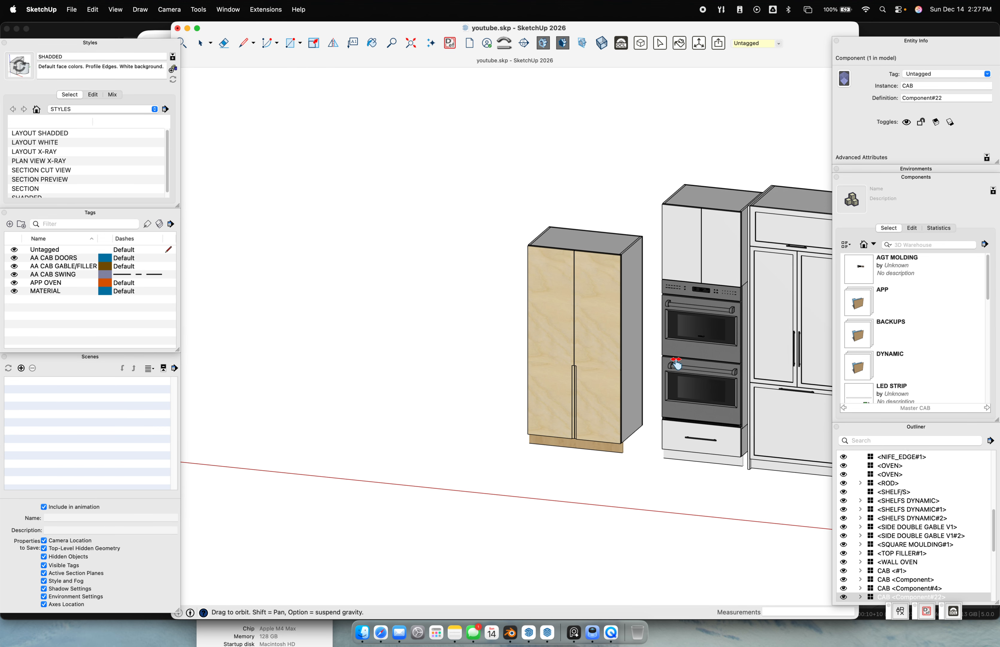
pyautogui.scroll(5, 693, 353)
pyautogui.scroll(-5, 263, 306)
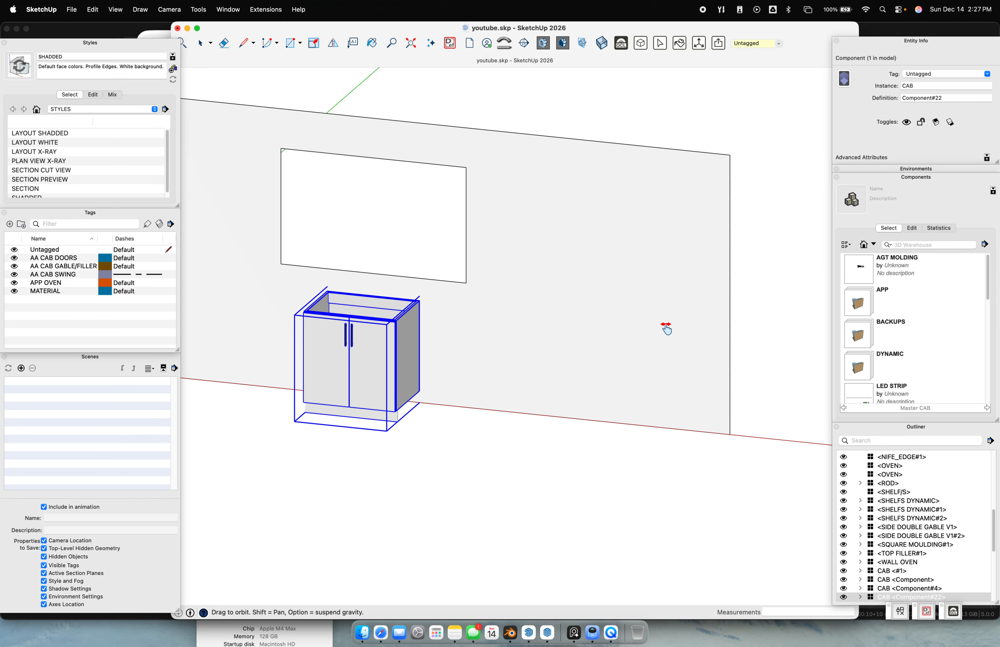
pyautogui.scroll(3, 342, 362)
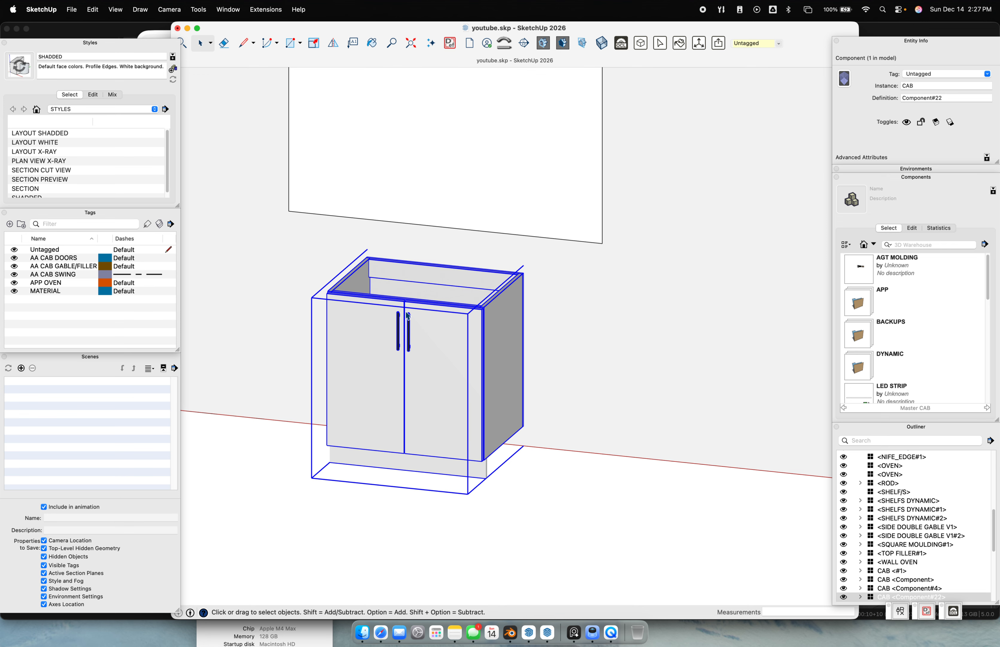
pyautogui.scroll(-8, 773, 408)
# Orbit close to the tall maple cabinet beside the ovens, select it, then press Cmd+Q, raising the save prompt
pyautogui.keyDown('shift'); pyautogui.moveTo(706, 433); pyautogui.dragTo(489, 405, button='middle'); pyautogui.keyUp('shift')
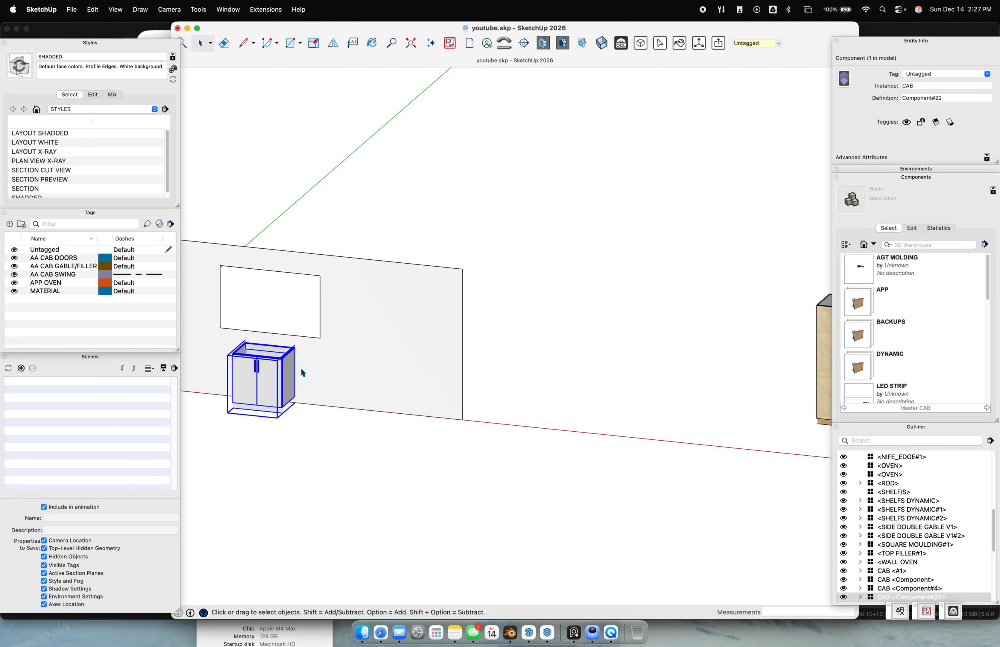
pyautogui.moveTo(621, 404); pyautogui.dragTo(565, 384, button='middle')
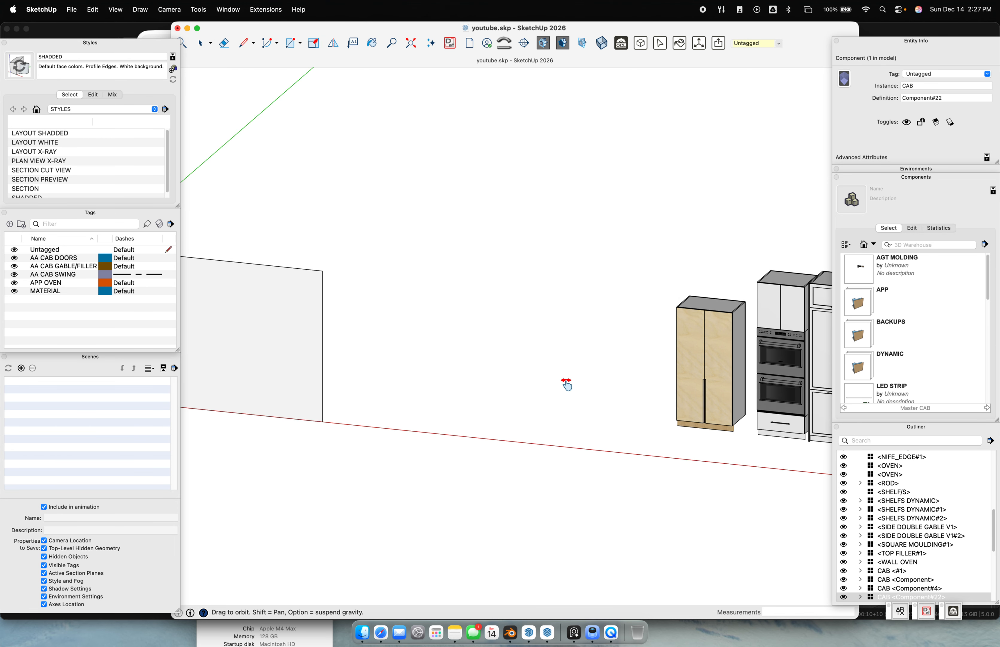
pyautogui.scroll(3, 580, 403)
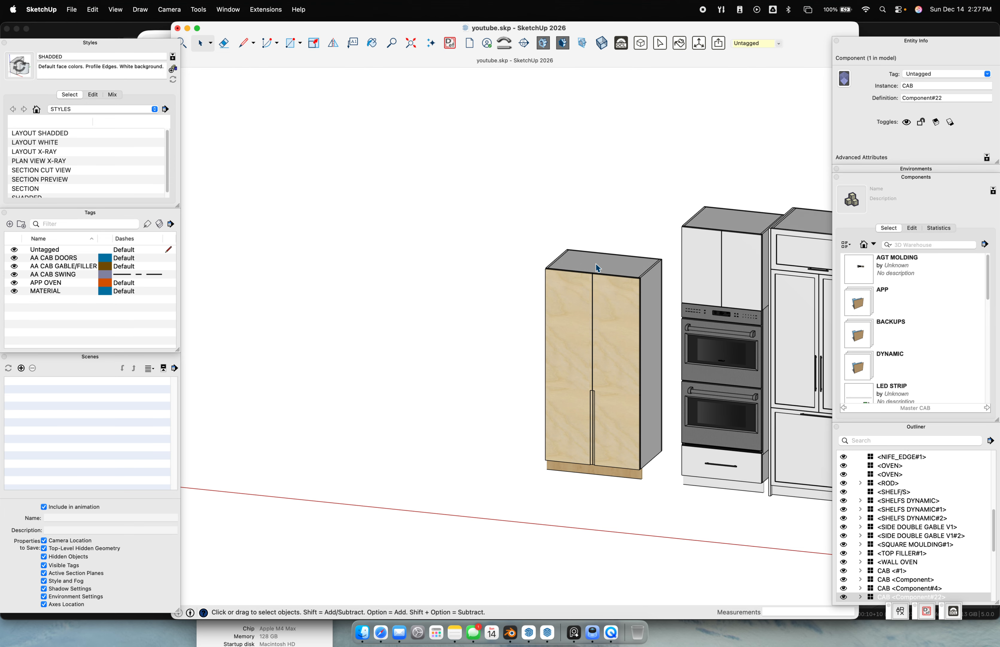
pyautogui.scroll(-4, 604, 363)
pyautogui.scroll(5, 493, 391)
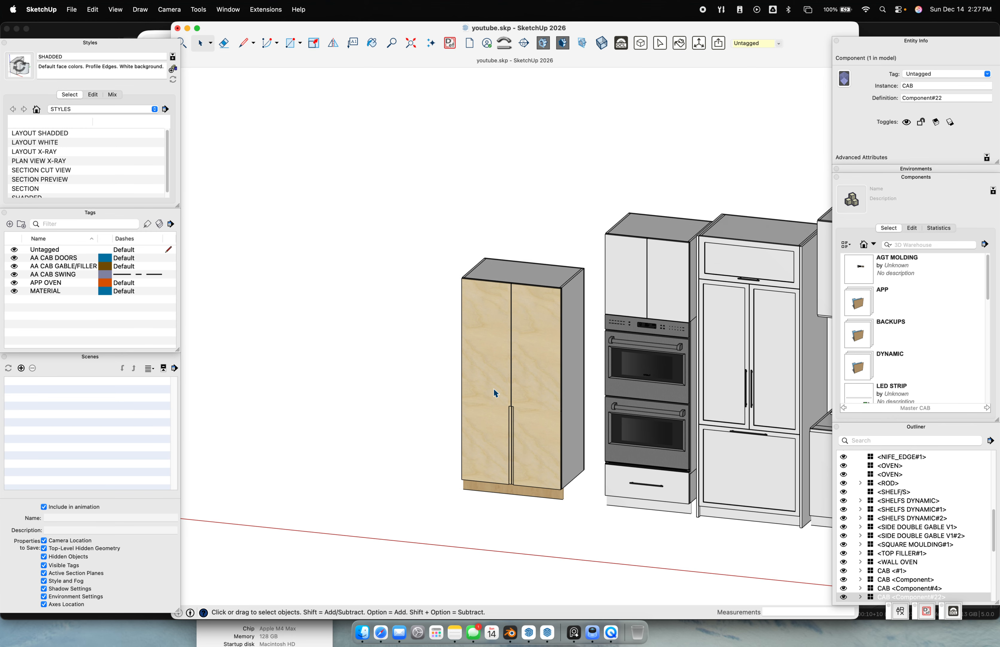
pyautogui.scroll(-4, 380, 359)
pyautogui.scroll(6, 433, 349)
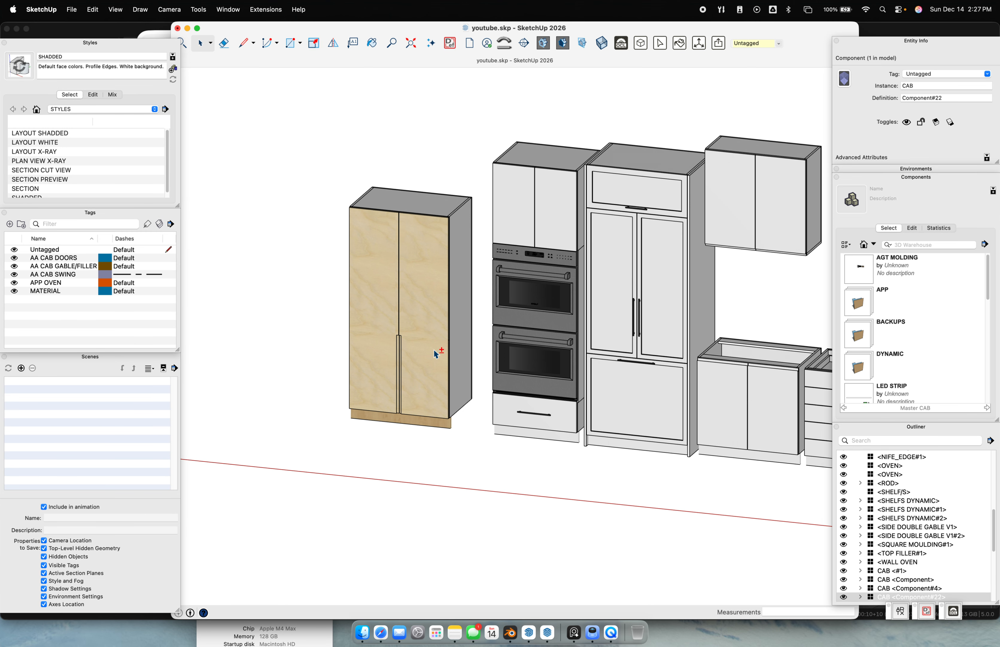
pyautogui.moveTo(411, 372); pyautogui.dragTo(547, 152, button='middle')
pyautogui.scroll(3, 433, 327)
pyautogui.moveTo(422, 332)
pyautogui.mouseDown(button='middle')
pyautogui.moveTo(389, 371)
pyautogui.moveTo(438, 453)
pyautogui.moveTo(328, 186)
pyautogui.moveTo(360, 209)
pyautogui.moveTo(417, 341)
pyautogui.mouseUp(button='middle')
pyautogui.scroll(-3, 439, 454)
pyautogui.scroll(4, 418, 341)
pyautogui.scroll(-2, 344, 340)
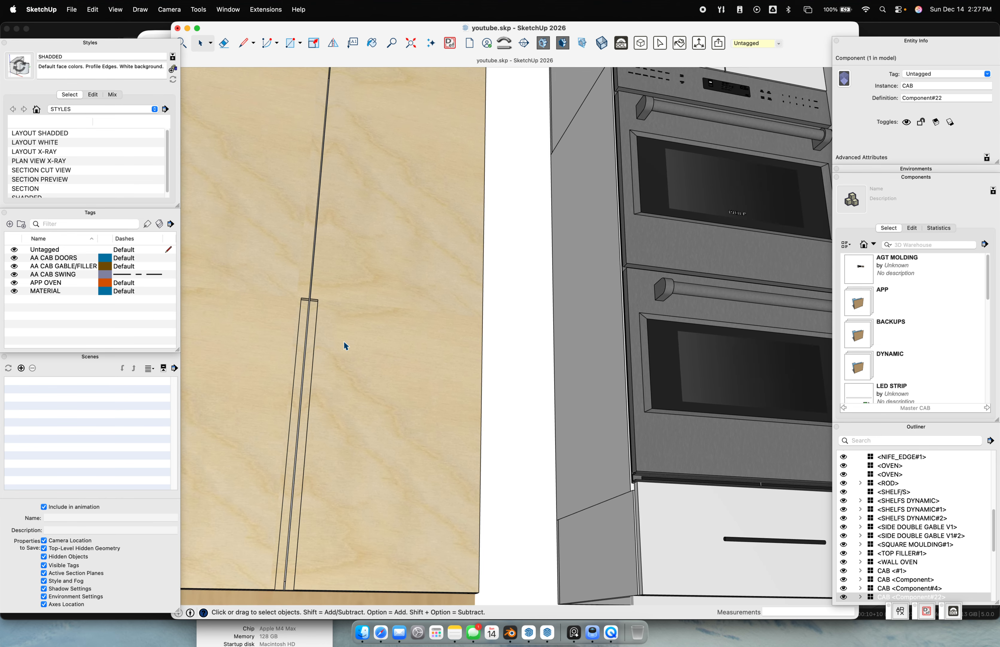
pyautogui.moveTo(343, 340); pyautogui.dragTo(254, 463, button='middle')
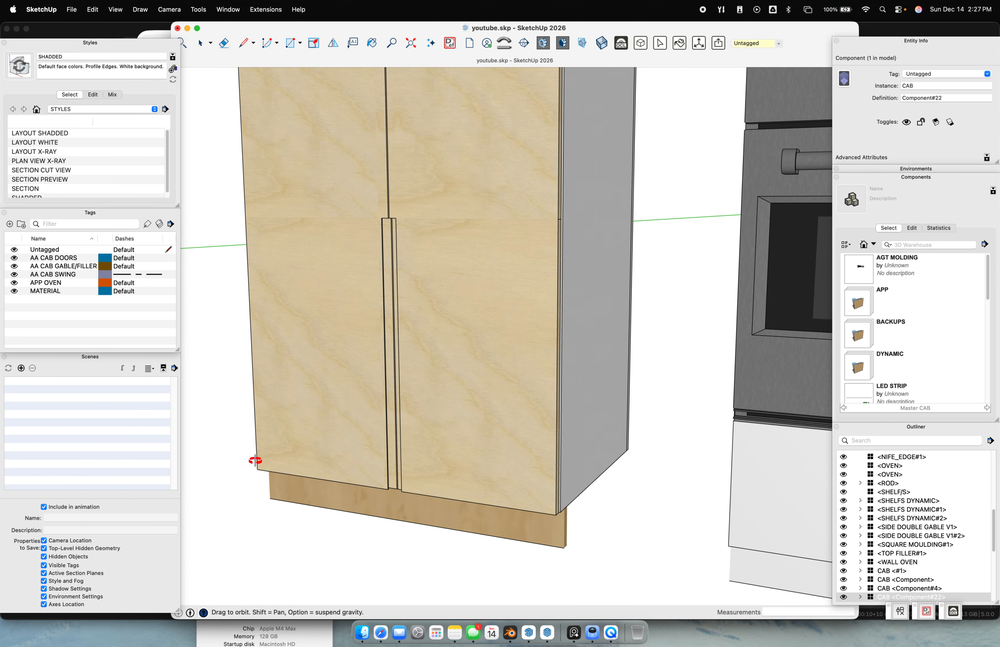
pyautogui.scroll(3, 392, 404)
pyautogui.scroll(-7, 395, 378)
pyautogui.moveTo(411, 242); pyautogui.dragTo(439, 331, button='middle')
pyautogui.scroll(5, 440, 331)
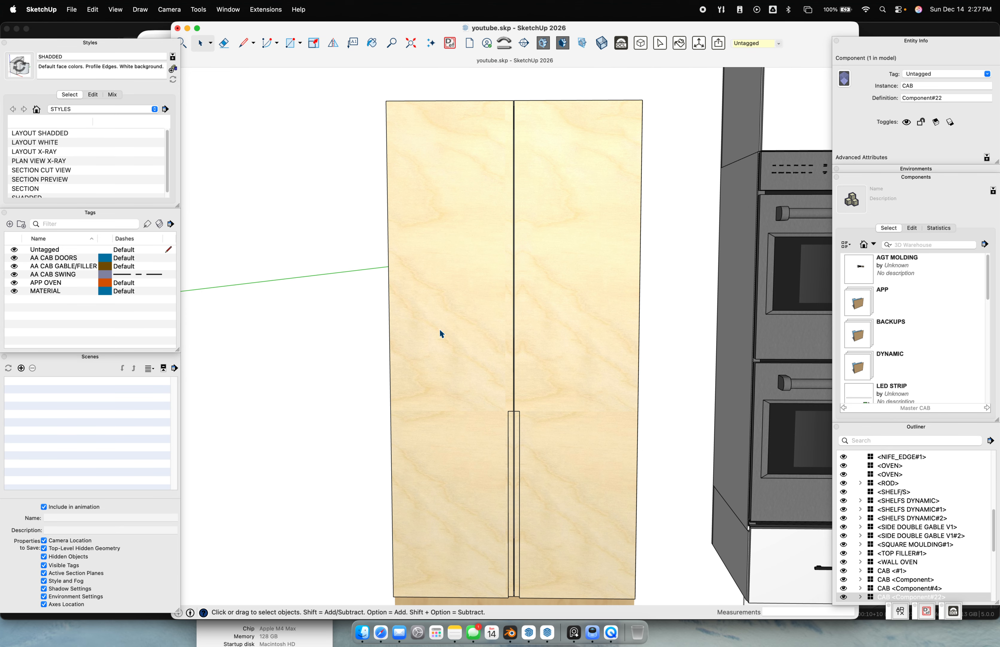
pyautogui.click(461, 330)
pyautogui.scroll(-4, 461, 332)
pyautogui.press('super+q')
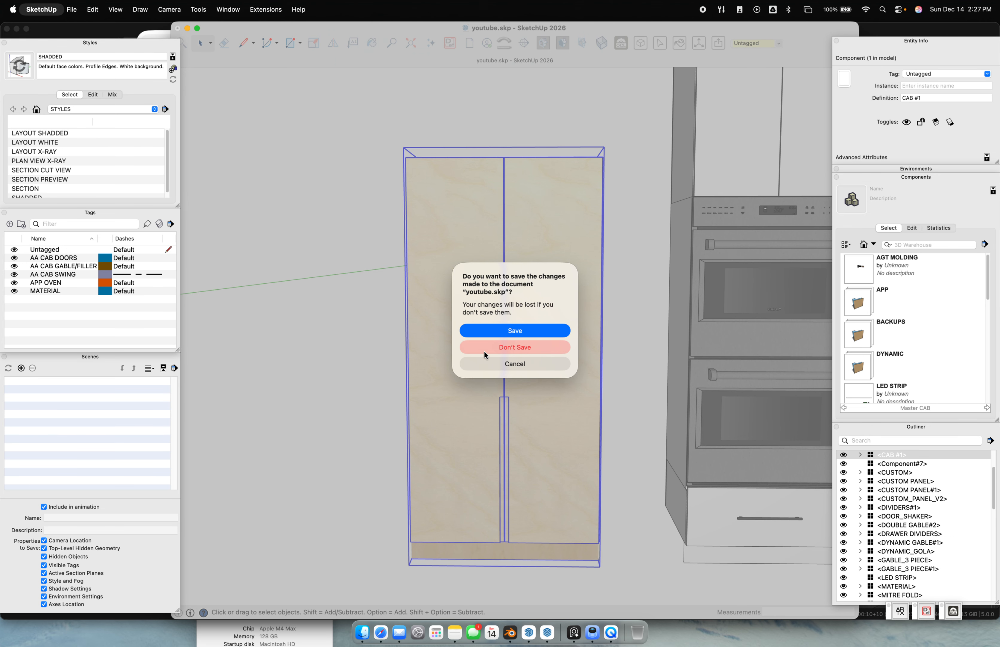
# Cancel quitting and open the cabinet's Component Options, enlarged to show every setting
pyautogui.click(494, 363)
pyautogui.hotkey('alt', 'q')
pyautogui.moveTo(244, 176); pyautogui.dragTo(224, 89)
pyautogui.moveTo(290, 370); pyautogui.dragTo(323, 581)
pyautogui.click(542, 343)
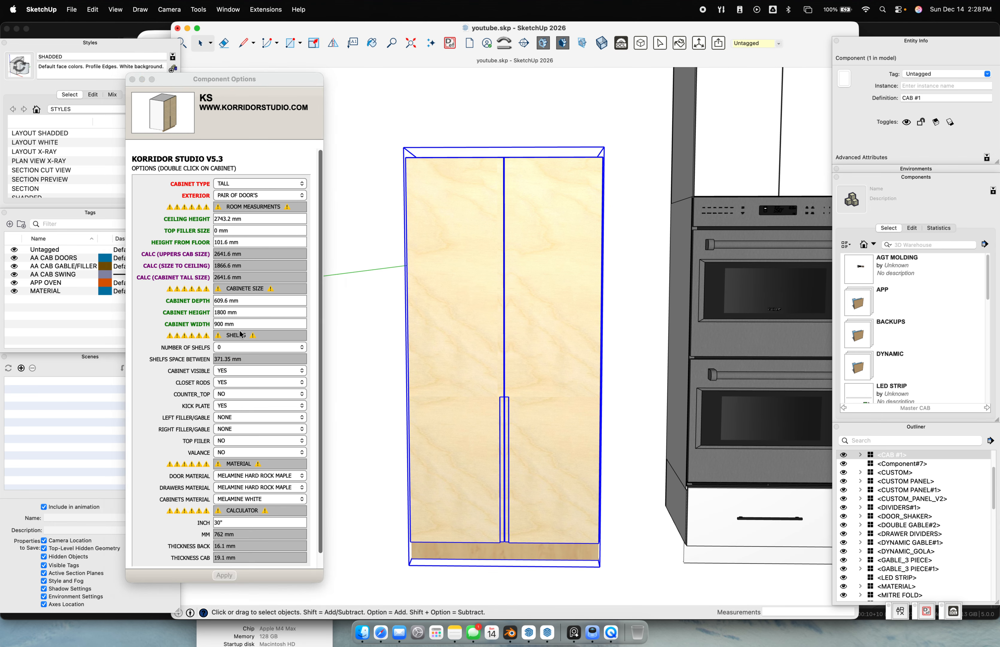
# Change the Cabinet Width from 900 to 1200 mm
pyautogui.click(251, 325)
pyautogui.moveTo(251, 325); pyautogui.dragTo(192, 321)
pyautogui.write('1200')
pyautogui.press('Return')
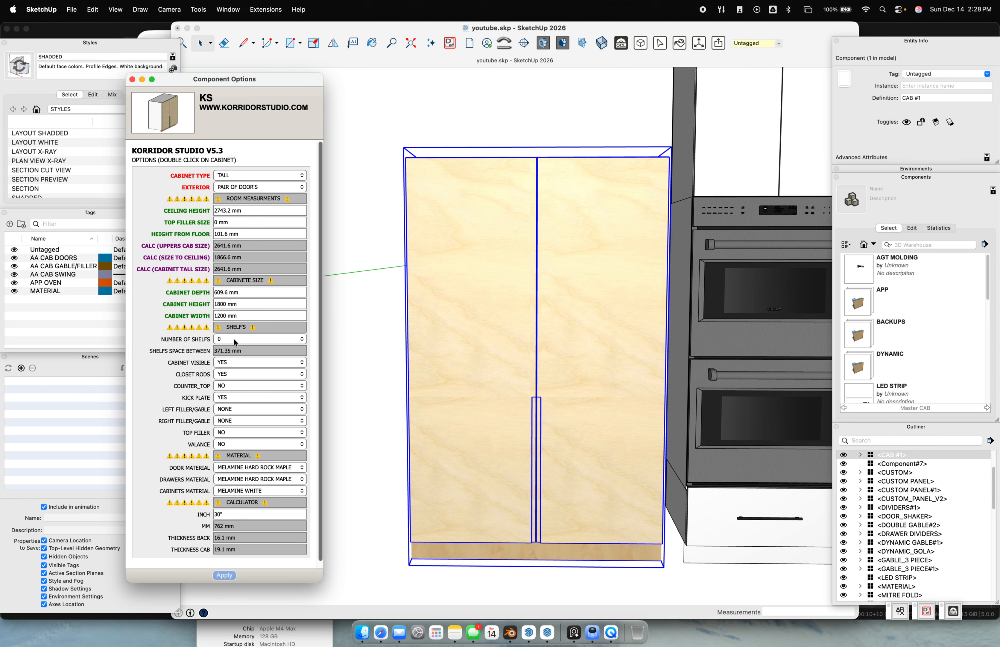
pyautogui.moveTo(584, 429); pyautogui.dragTo(434, 408, button='middle')
pyautogui.scroll(1, 434, 407)
pyautogui.scroll(-5, 572, 358)
pyautogui.moveTo(572, 359); pyautogui.dragTo(556, 387, button='middle')
pyautogui.scroll(3, 559, 426)
pyautogui.scroll(2, 546, 370)
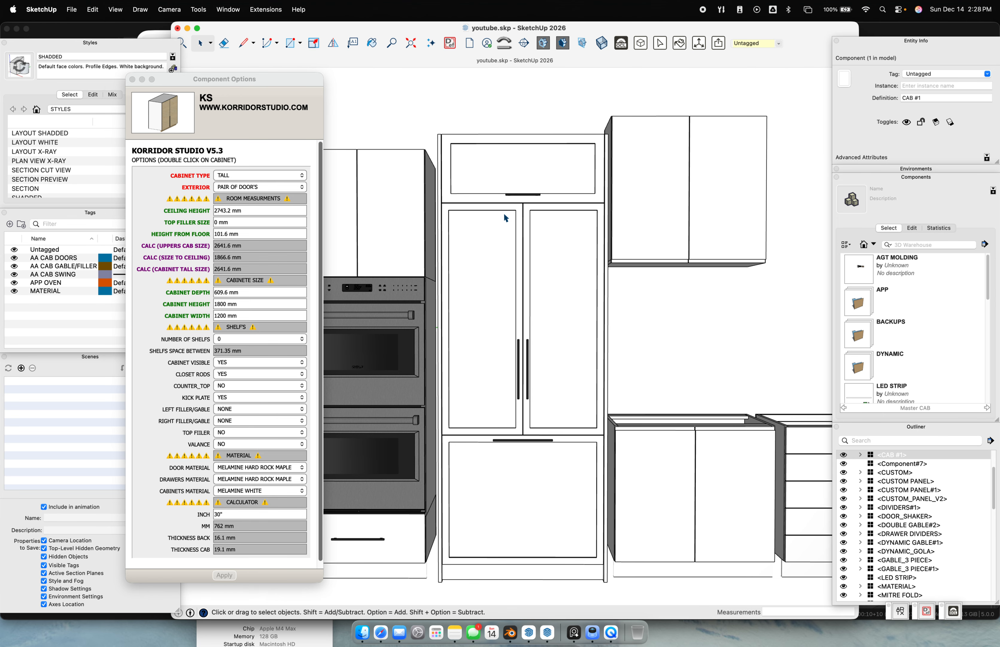
pyautogui.click(523, 163)
pyautogui.moveTo(523, 163); pyautogui.dragTo(528, 342, button='middle')
pyautogui.press('m')
pyautogui.click(457, 482)
pyautogui.press('space')
pyautogui.click(490, 380)
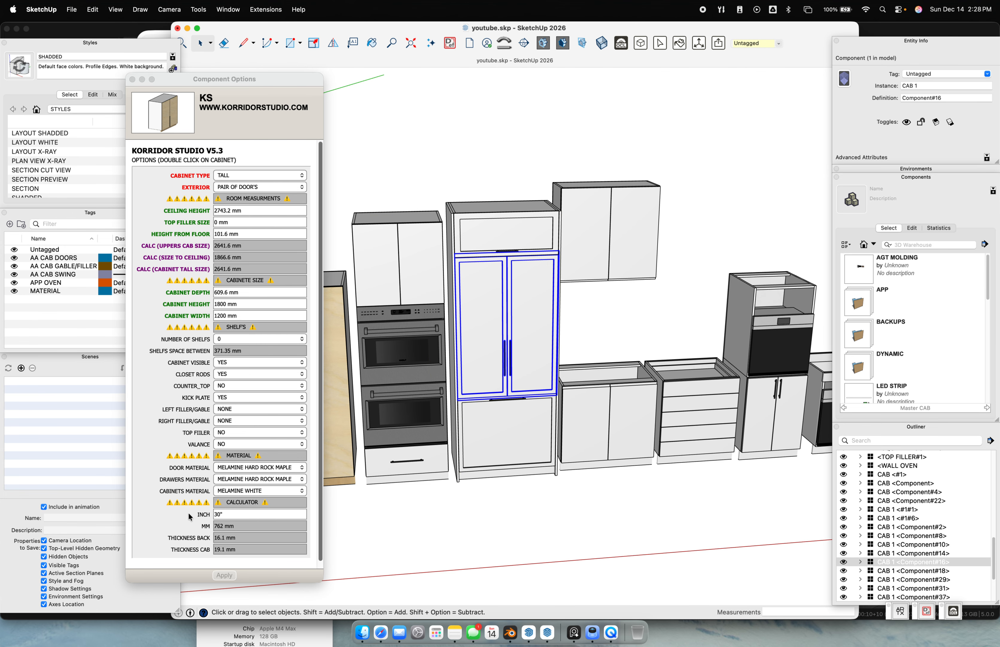
pyautogui.keyDown('shift'); pyautogui.moveTo(628, 426); pyautogui.dragTo(376, 408, button='middle'); pyautogui.keyUp('shift')
pyautogui.scroll(5, 514, 396)
pyautogui.keyDown('shift'); pyautogui.moveTo(617, 413); pyautogui.dragTo(746, 432, button='middle'); pyautogui.keyUp('shift')
pyautogui.scroll(-10, 745, 432)
pyautogui.scroll(5, 735, 426)
pyautogui.moveTo(756, 391); pyautogui.dragTo(339, 351, button='middle')
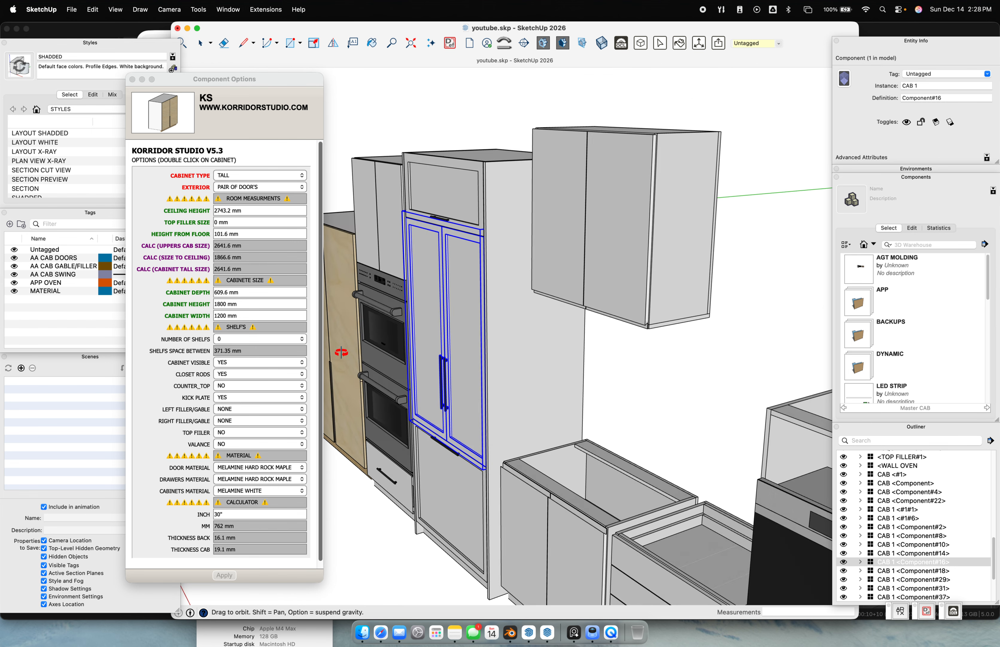
pyautogui.scroll(8, 707, 217)
pyautogui.moveTo(708, 217); pyautogui.dragTo(553, 362, button='middle')
pyautogui.scroll(-10, 701, 375)
pyautogui.scroll(4, 461, 357)
pyautogui.scroll(-6, 592, 393)
pyautogui.keyDown('shift'); pyautogui.moveTo(790, 420); pyautogui.dragTo(417, 313, button='middle'); pyautogui.keyUp('shift')
pyautogui.scroll(8, 606, 349)
pyautogui.click(658, 431)
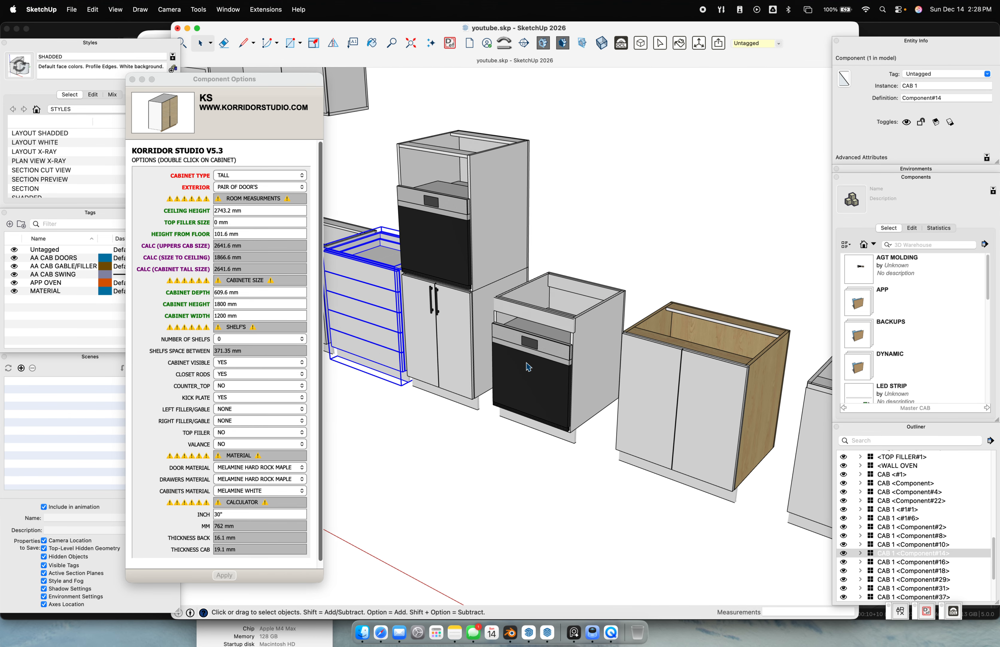
pyautogui.click(530, 330)
pyautogui.scroll(3, 531, 327)
pyautogui.scroll(-3, 542, 368)
pyautogui.keyDown('shift'); pyautogui.moveTo(616, 369); pyautogui.dragTo(482, 291, button='middle'); pyautogui.keyUp('shift')
pyautogui.click(567, 327)
pyautogui.scroll(1, 636, 353)
pyautogui.scroll(-10, 637, 355)
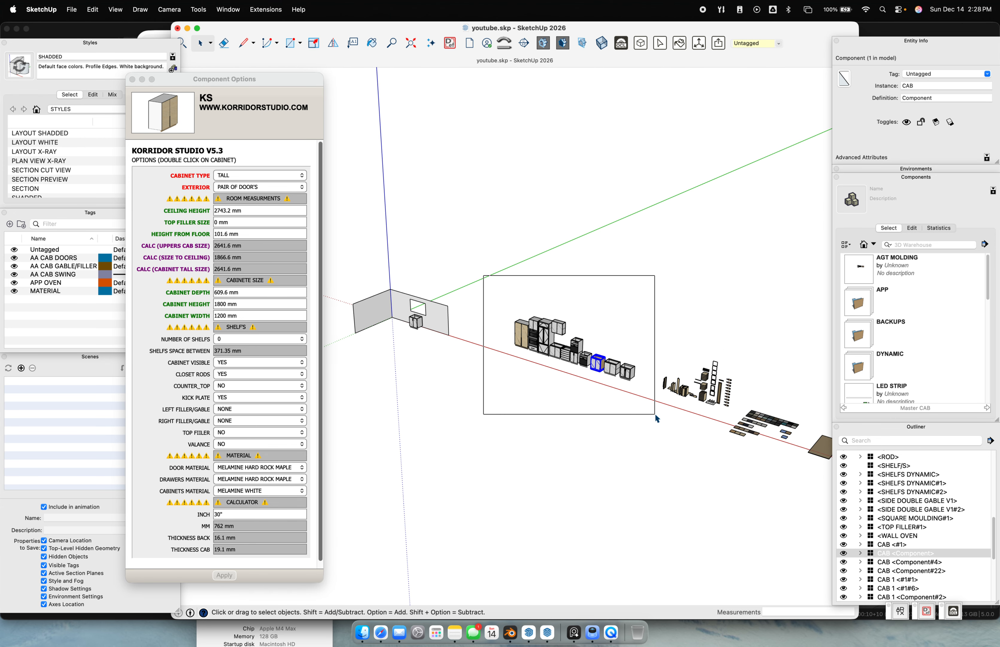
pyautogui.moveTo(649, 405); pyautogui.dragTo(646, 401)
# Delete the selected cabinet row and orbit to an eye-level view of the walled room
pyautogui.press('Delete')
pyautogui.moveTo(648, 398)
pyautogui.mouseDown(button='middle')
pyautogui.moveTo(651, 408)
pyautogui.moveTo(532, 422)
pyautogui.moveTo(761, 364)
pyautogui.mouseUp(button='middle')
pyautogui.keyDown('shift'); pyautogui.moveTo(550, 386); pyautogui.dragTo(753, 354, button='middle'); pyautogui.keyUp('shift')
pyautogui.moveTo(632, 354); pyautogui.dragTo(620, 352, button='middle')
pyautogui.scroll(10, 428, 346)
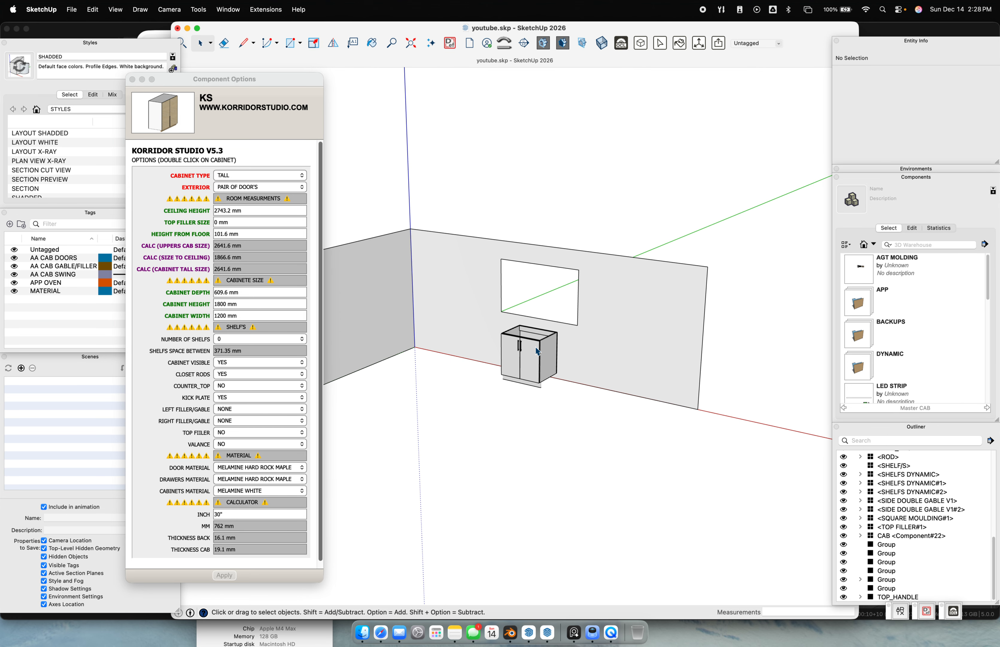
pyautogui.click(275, 642)
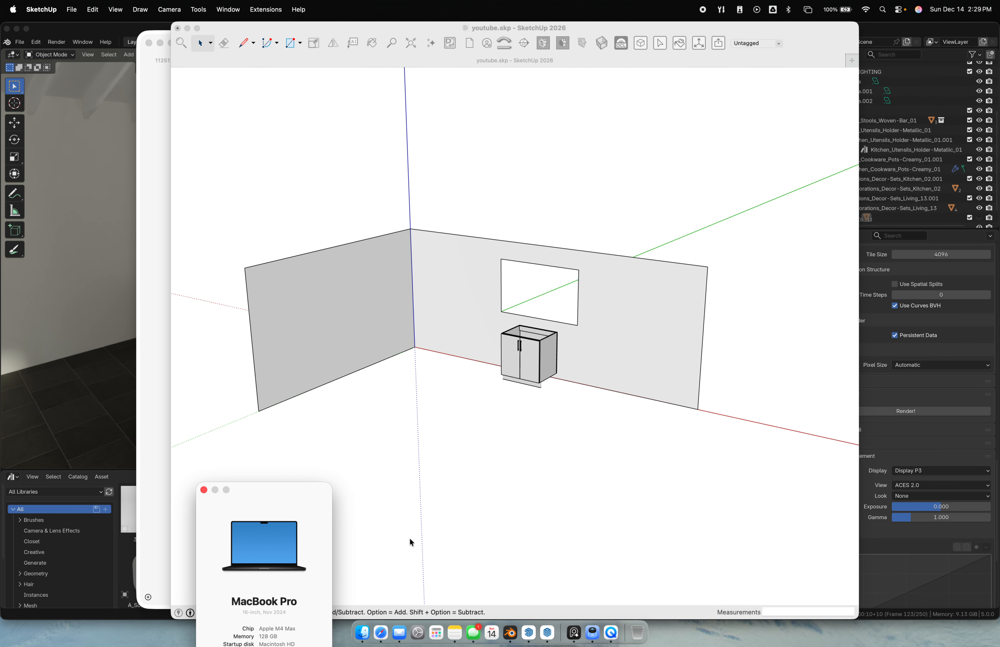
pyautogui.click(603, 418)
# Close the system information window and select the sink base cabinet
pyautogui.scroll(-3, 603, 420)
pyautogui.moveTo(679, 401)
pyautogui.keyDown('shift'); pyautogui.mouseDown(button='middle')
pyautogui.moveTo(393, 372)
pyautogui.moveTo(490, 377)
pyautogui.mouseUp(button='middle'); pyautogui.keyUp('shift')
pyautogui.click(306, 639)
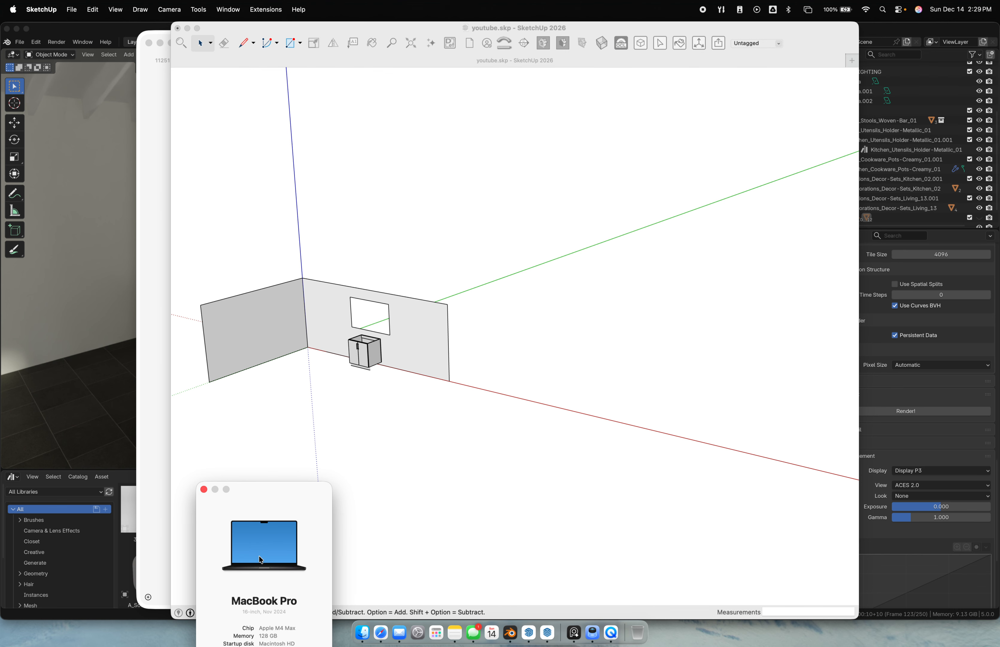
pyautogui.click(203, 489)
pyautogui.scroll(10, 444, 410)
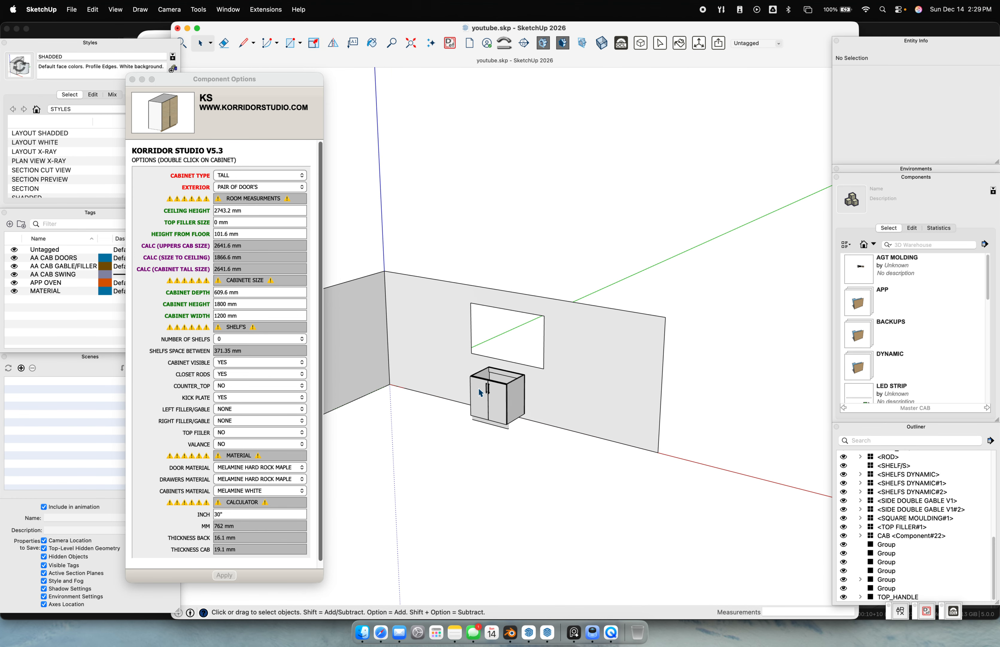
pyautogui.scroll(2, 531, 368)
pyautogui.click(521, 379)
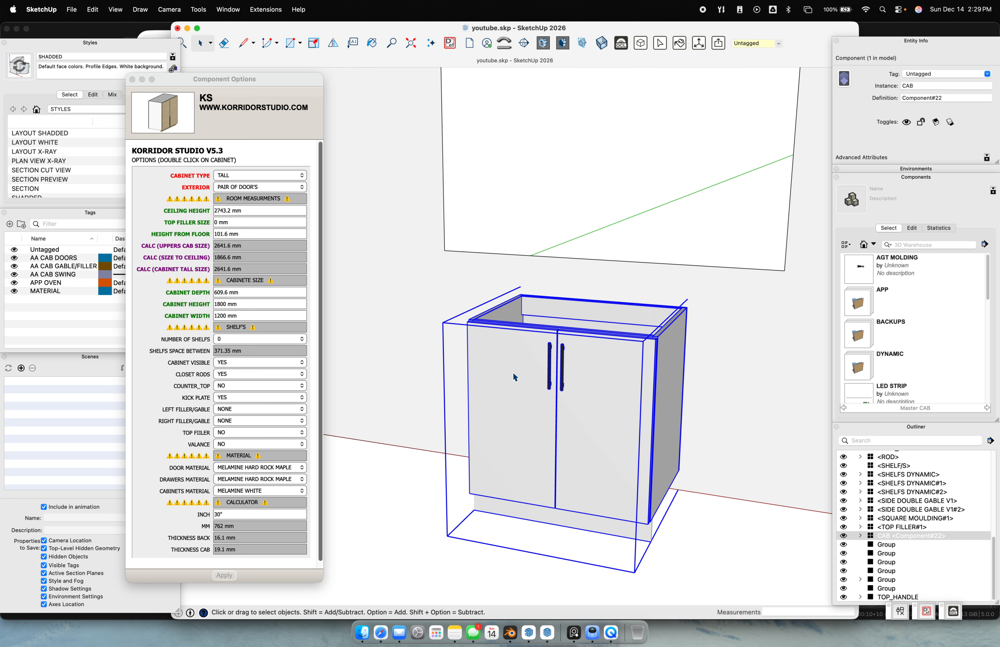
# Open the sink base cabinet for editing and select its pair of door parts
pyautogui.doubleClick(512, 376)
pyautogui.click(510, 385)
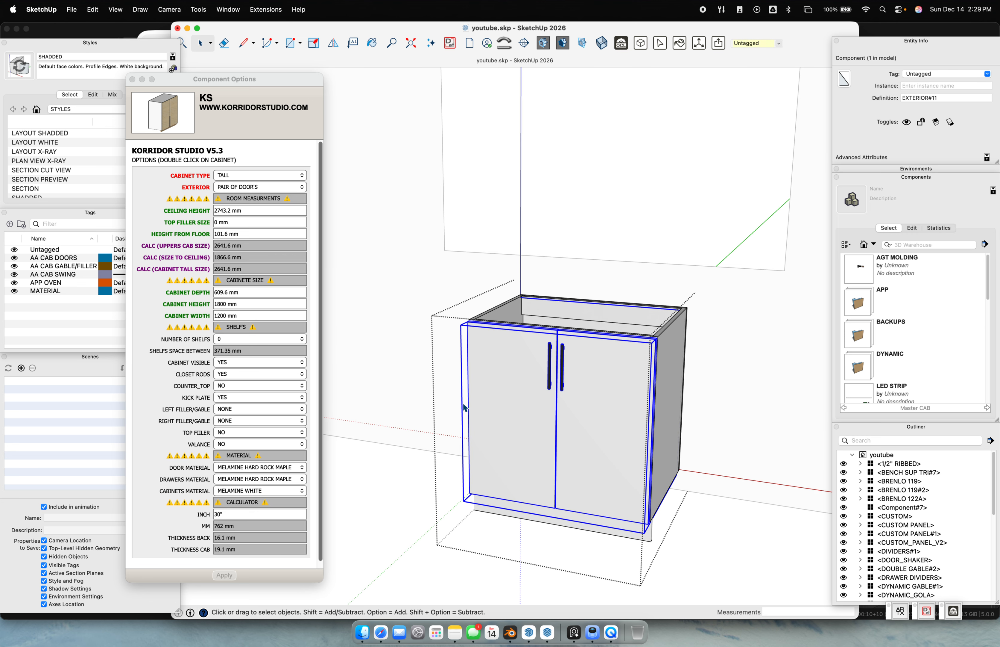
pyautogui.click(448, 355)
pyautogui.click(507, 368)
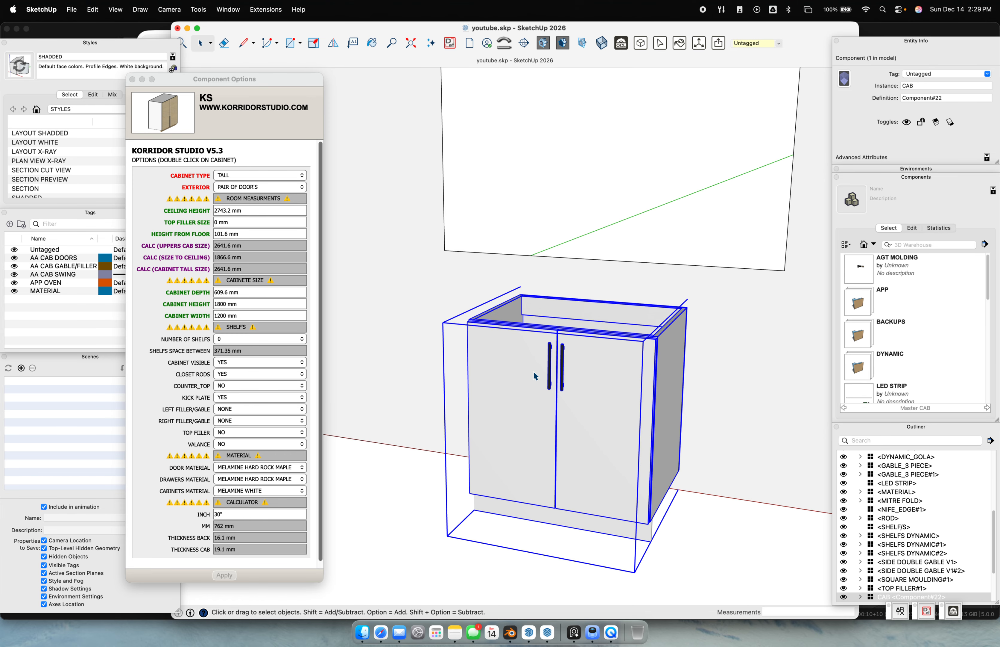
pyautogui.doubleClick(518, 396)
pyautogui.click(514, 356)
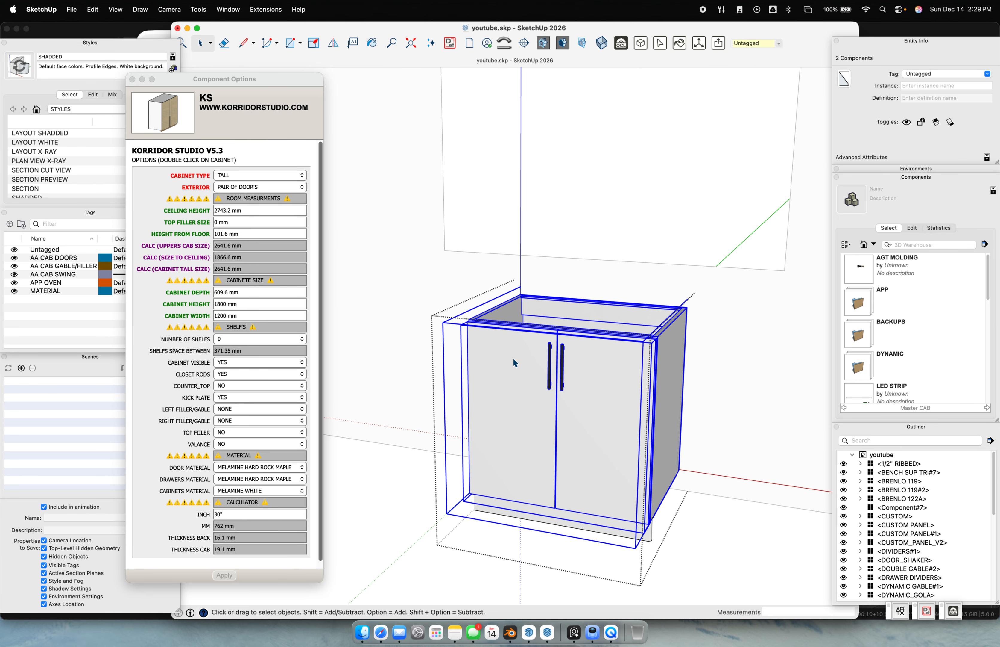
# Select the EXTERIOR door front and enlarge Component Options to review its gap, drawer and handle settings
pyautogui.click(132, 80)
pyautogui.click(509, 509)
pyautogui.click(536, 435)
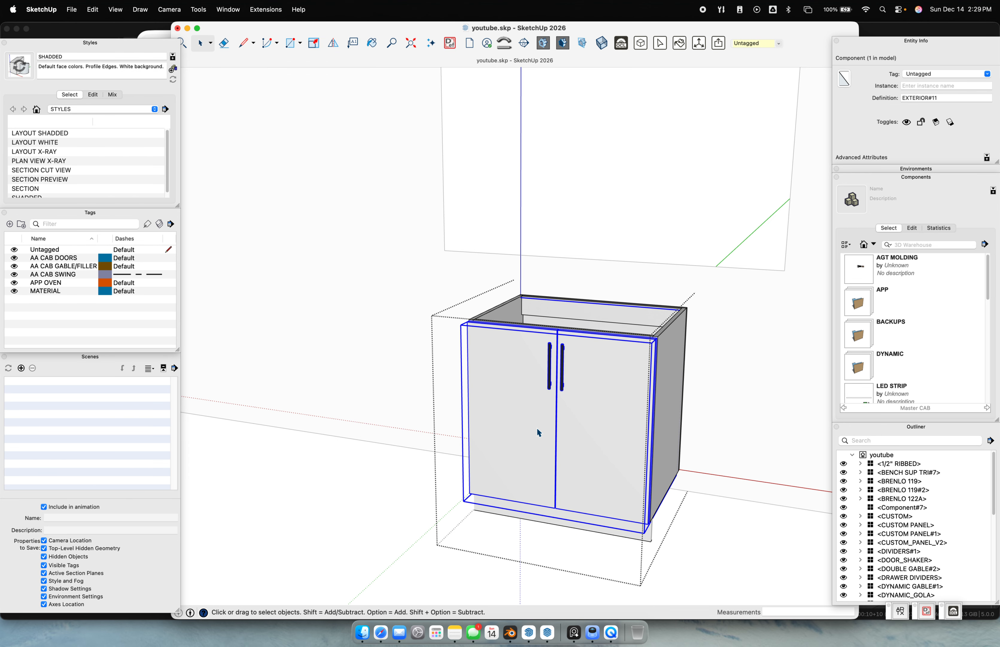
pyautogui.moveTo(223, 321); pyautogui.dragTo(269, 75)
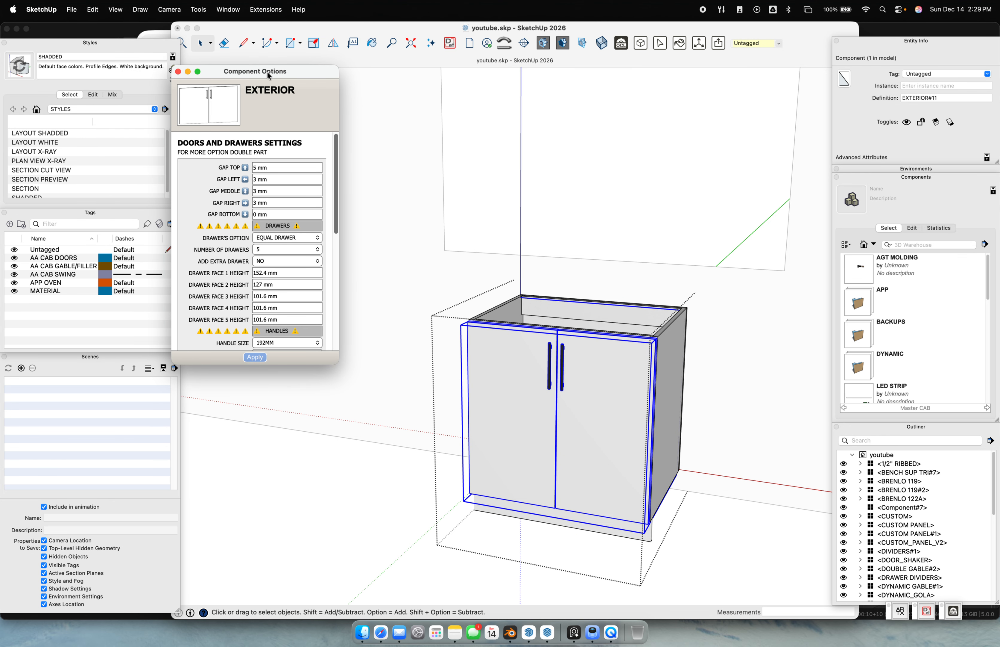
pyautogui.moveTo(337, 352); pyautogui.dragTo(382, 575)
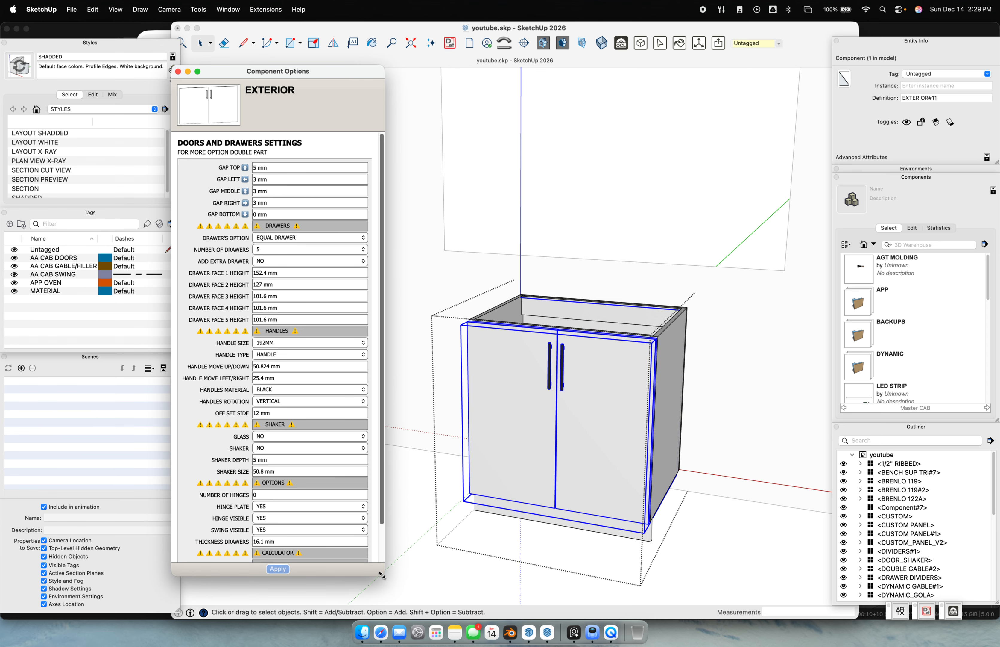
# Exit the cabinet, reselect it, close Component Options, then reopen them with Shift+D
pyautogui.click(697, 513)
pyautogui.click(710, 529)
pyautogui.click(589, 437)
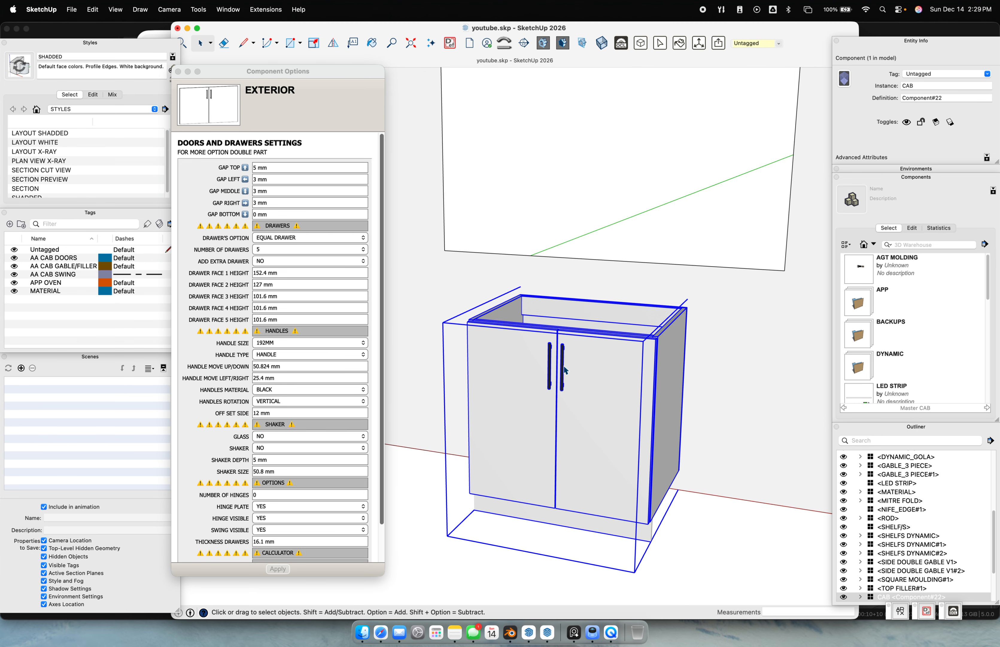
pyautogui.click(433, 566)
pyautogui.click(555, 446)
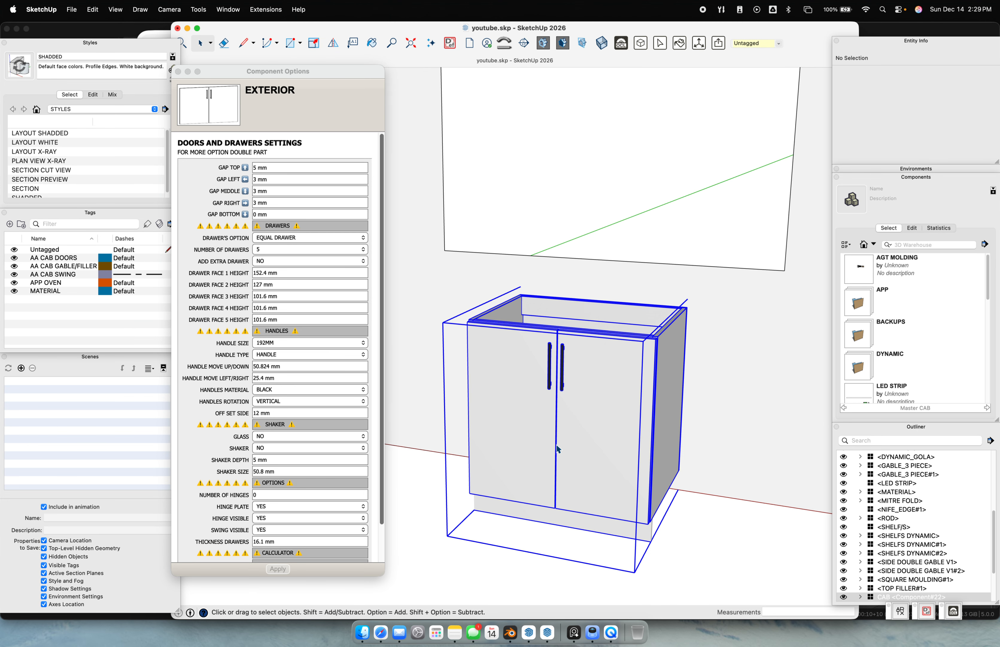
pyautogui.click(177, 72)
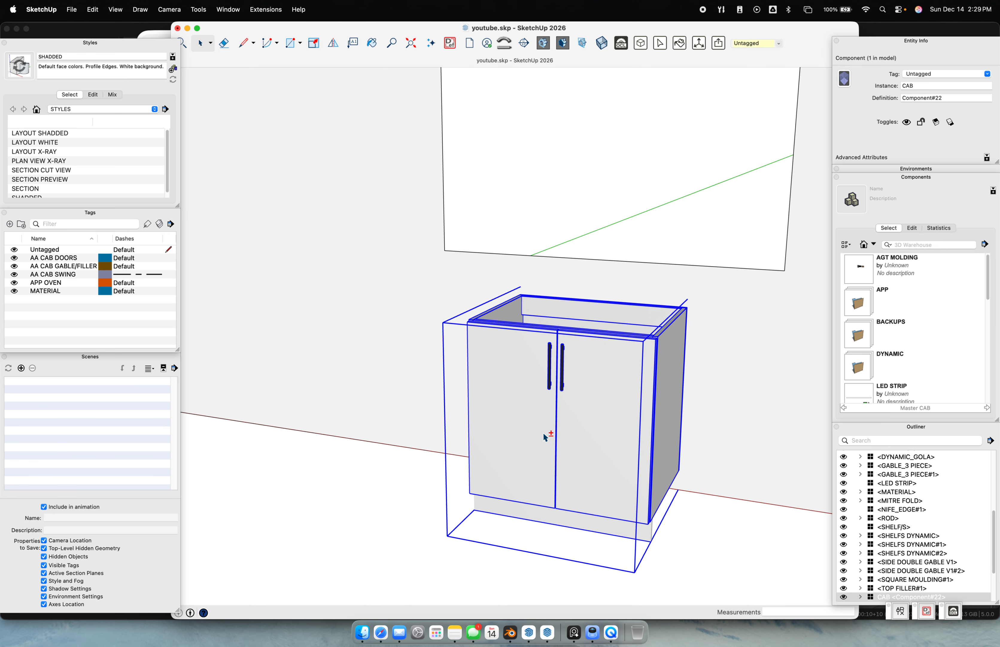
pyautogui.scroll(-3, 538, 387)
pyautogui.hotkey('shift', 'd')
# Move the Component Options panel aside and enlarge it to show all fields
pyautogui.moveTo(286, 309); pyautogui.dragTo(252, 80)
pyautogui.moveTo(308, 376); pyautogui.dragTo(356, 594)
pyautogui.scroll(-3, 498, 422)
pyautogui.moveTo(498, 423); pyautogui.dragTo(568, 419, button='middle')
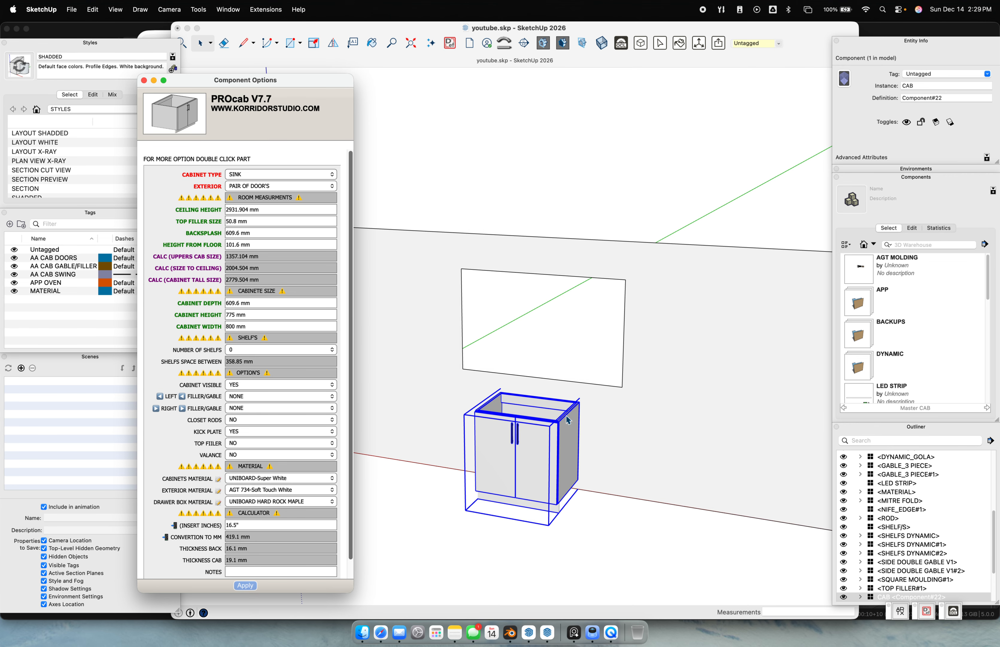
pyautogui.scroll(-4, 636, 409)
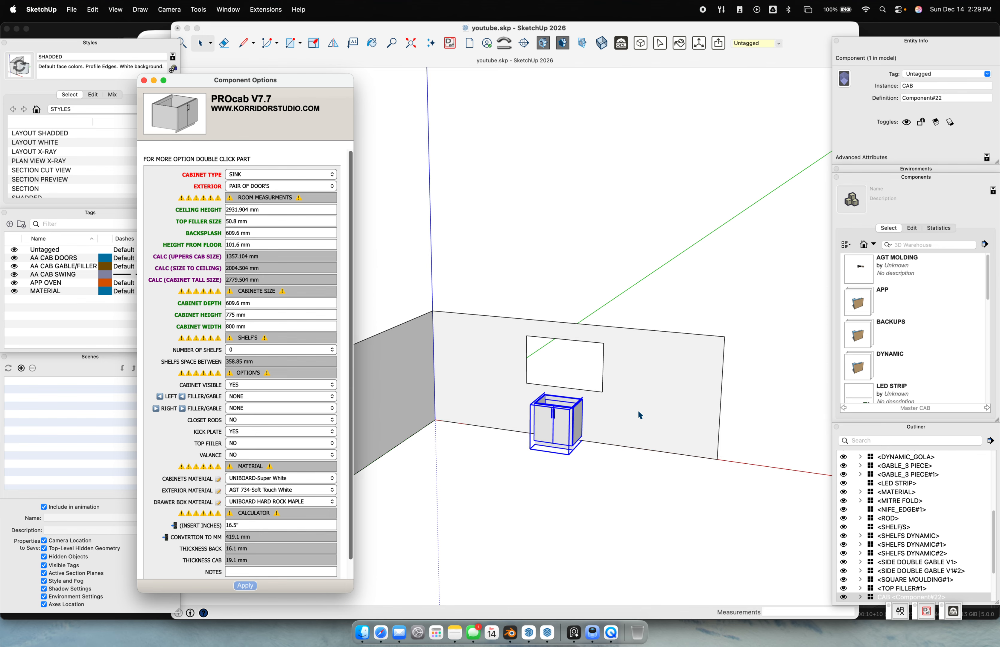
pyautogui.scroll(5, 570, 428)
pyautogui.moveTo(504, 416)
pyautogui.mouseDown(button='middle')
pyautogui.moveTo(480, 414)
pyautogui.moveTo(720, 407)
pyautogui.moveTo(655, 429)
pyautogui.moveTo(483, 431)
pyautogui.mouseUp(button='middle')
# Pan and orbit the view over to the scattered cabinet parts
pyautogui.keyDown('shift'); pyautogui.moveTo(681, 424); pyautogui.dragTo(358, 424, button='middle'); pyautogui.keyUp('shift')
pyautogui.keyDown('shift'); pyautogui.moveTo(656, 391); pyautogui.dragTo(527, 375, button='middle'); pyautogui.keyUp('shift')
pyautogui.scroll(-10, 601, 381)
pyautogui.scroll(10, 506, 449)
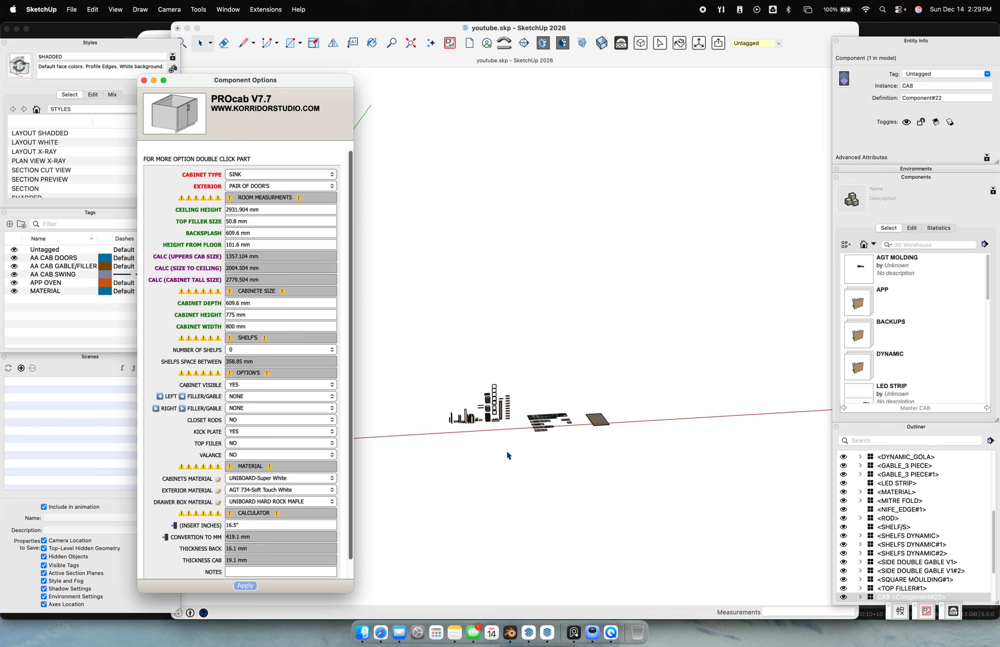
pyautogui.scroll(5, 564, 375)
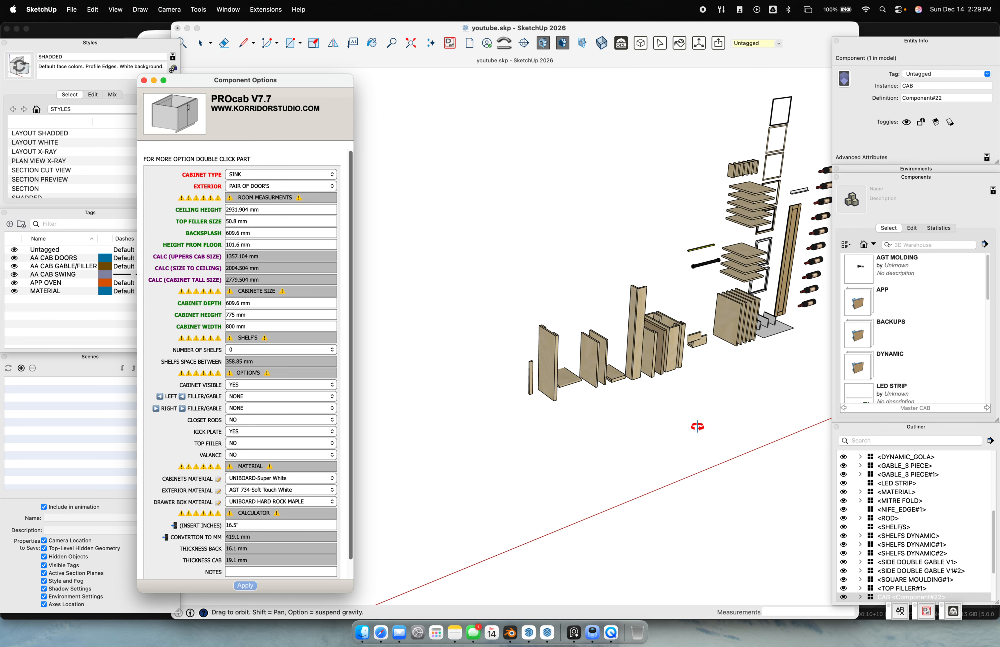
pyautogui.scroll(3, 538, 331)
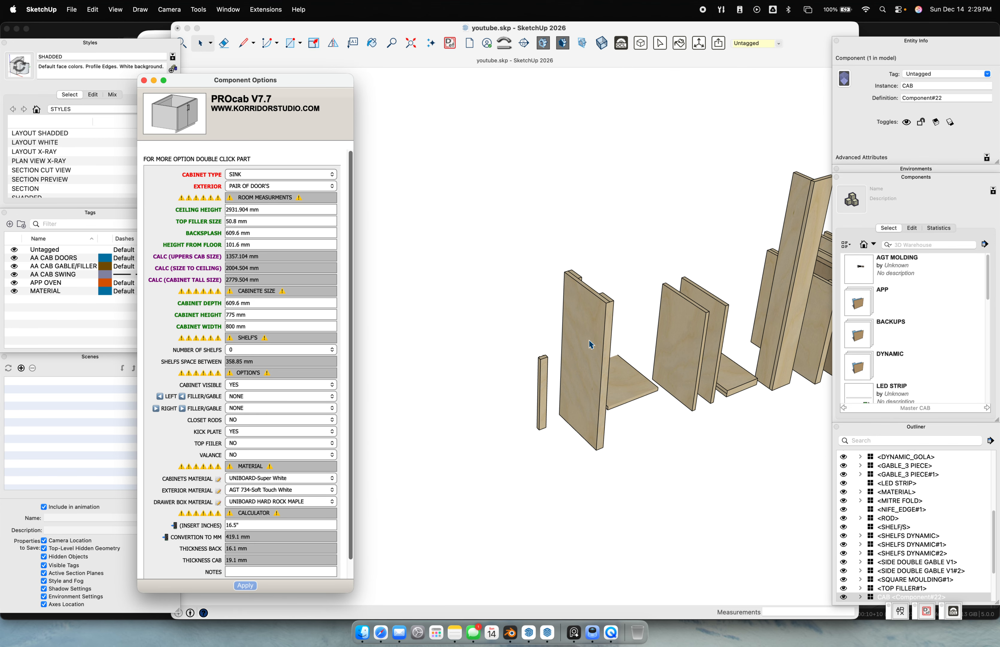
pyautogui.moveTo(538, 332)
pyautogui.mouseDown(button='middle')
pyautogui.moveTo(413, 331)
pyautogui.moveTo(647, 328)
pyautogui.moveTo(449, 318)
pyautogui.moveTo(542, 328)
pyautogui.mouseUp(button='middle')
pyautogui.scroll(2, 611, 300)
# Open the SIDE DOUBLE GABLE V1#2 panel and inspect its nested door part
pyautogui.click(610, 307)
pyautogui.scroll(2, 542, 328)
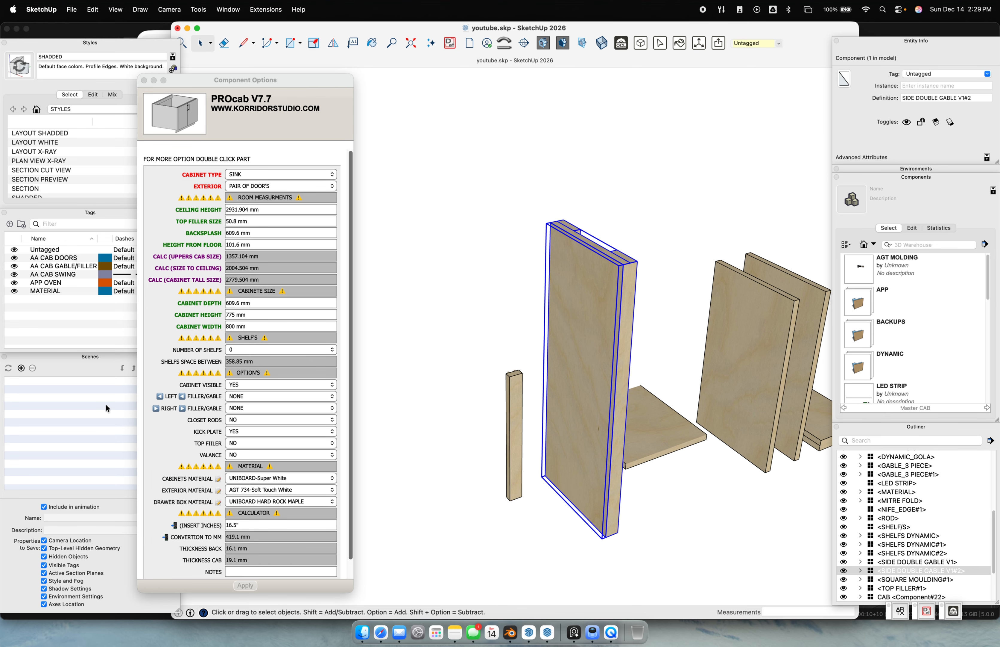
pyautogui.click(266, 327)
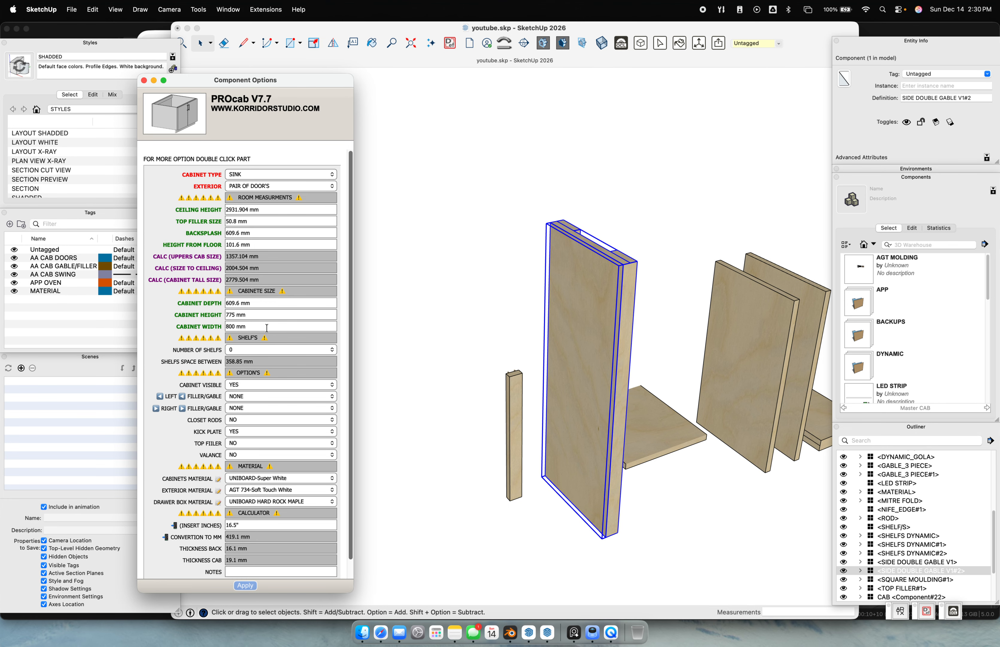
pyautogui.doubleClick(581, 321)
pyautogui.click(587, 298)
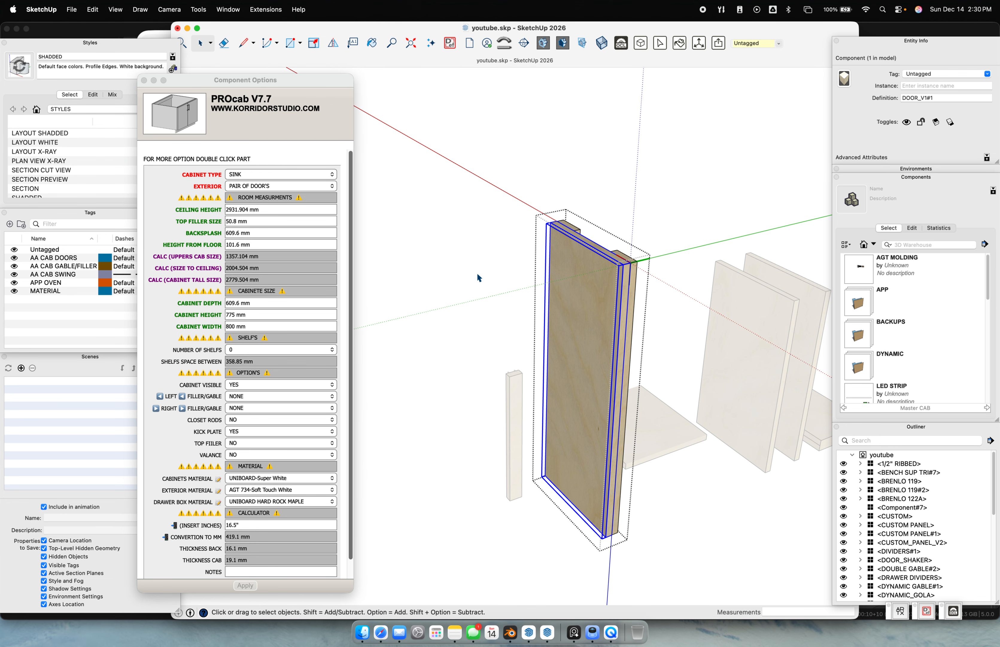
pyautogui.click(143, 80)
pyautogui.click(490, 246)
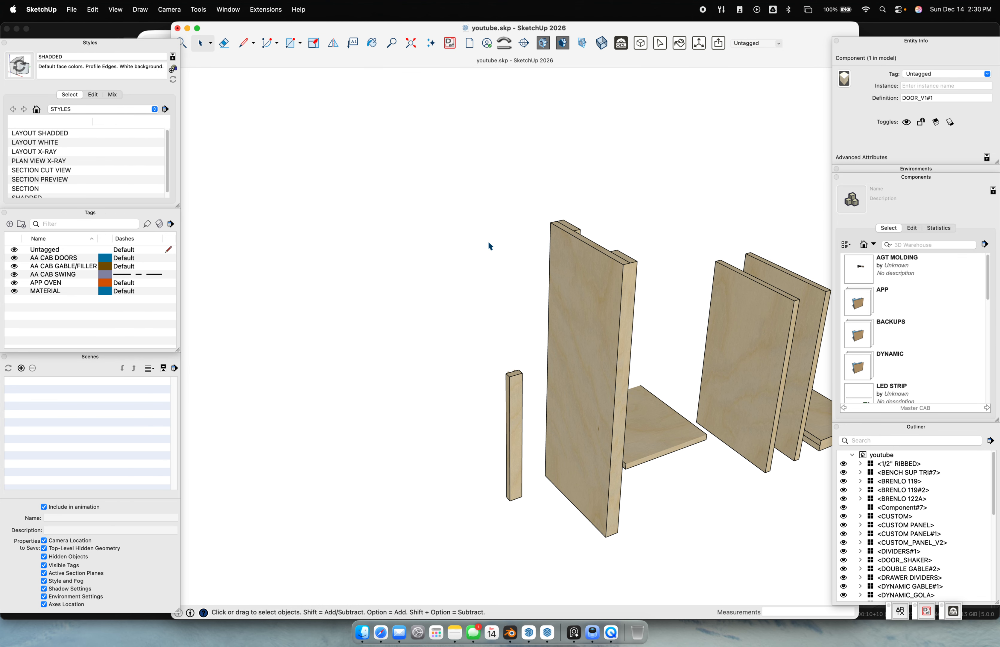
# Reselect the side gable panel, then pan across the parts and clear the selection
pyautogui.scroll(-5, 441, 256)
pyautogui.click(523, 296)
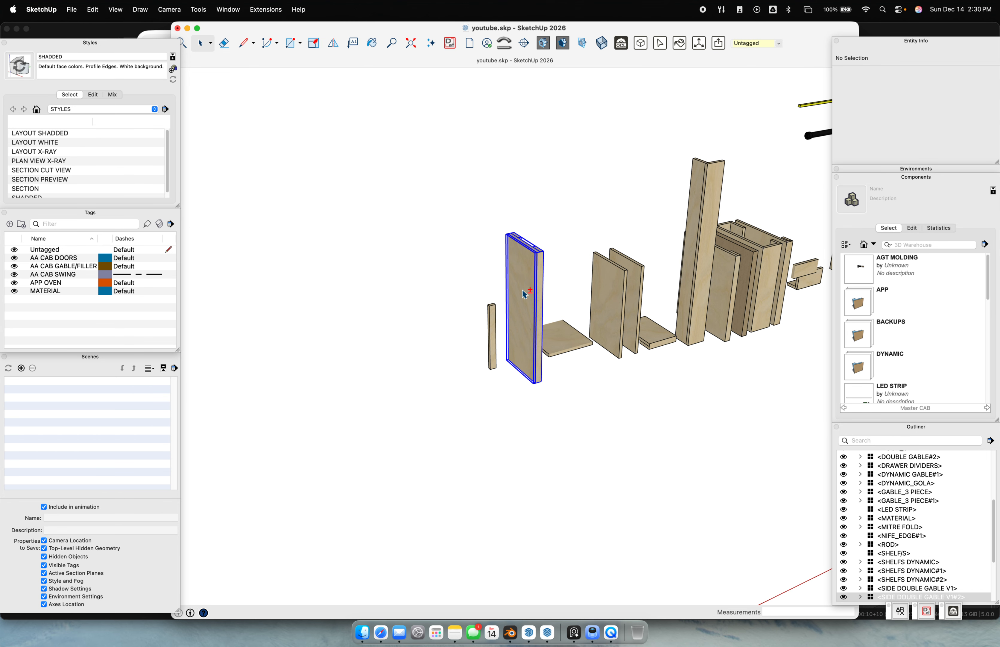
pyautogui.scroll(-8, 679, 351)
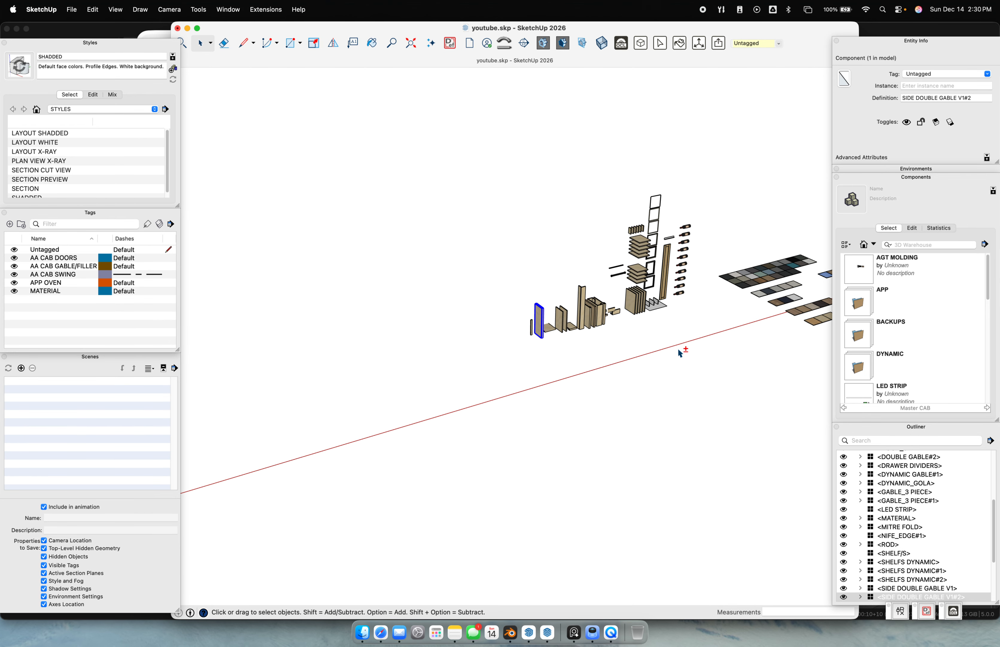
pyautogui.keyDown('shift'); pyautogui.moveTo(781, 330); pyautogui.dragTo(685, 346, button='middle'); pyautogui.keyUp('shift')
pyautogui.click(685, 346)
# Save the model with Purge Unused and close the youtube.skp window
pyautogui.press('super+s')
pyautogui.click(530, 375)
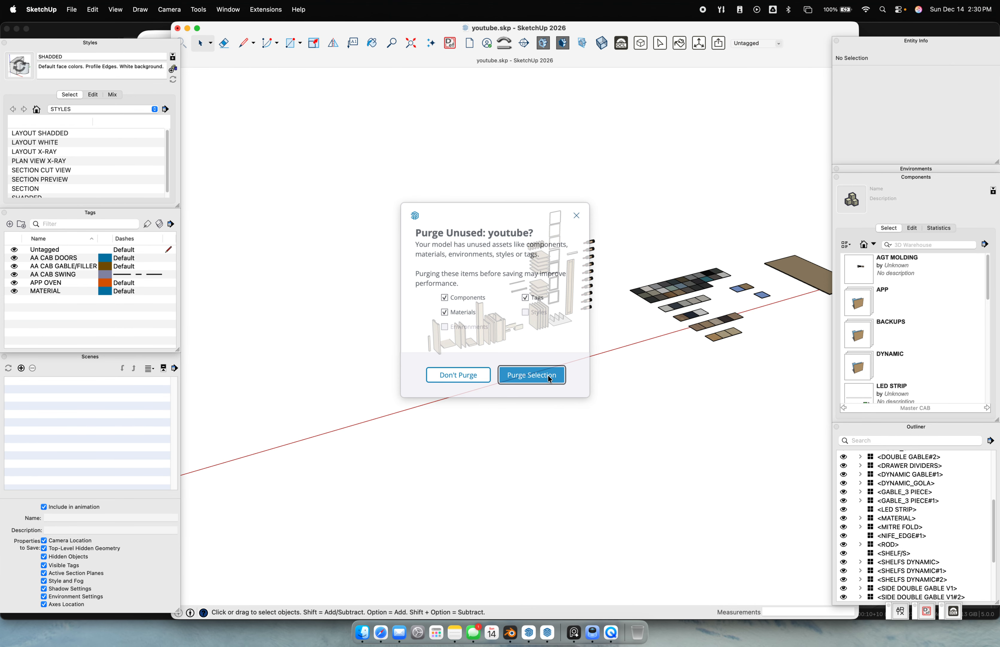
pyautogui.click(177, 28)
# Reopen youtube.skp from SketchUp's recent files, declining the recovered version
pyautogui.rightClick(534, 617)
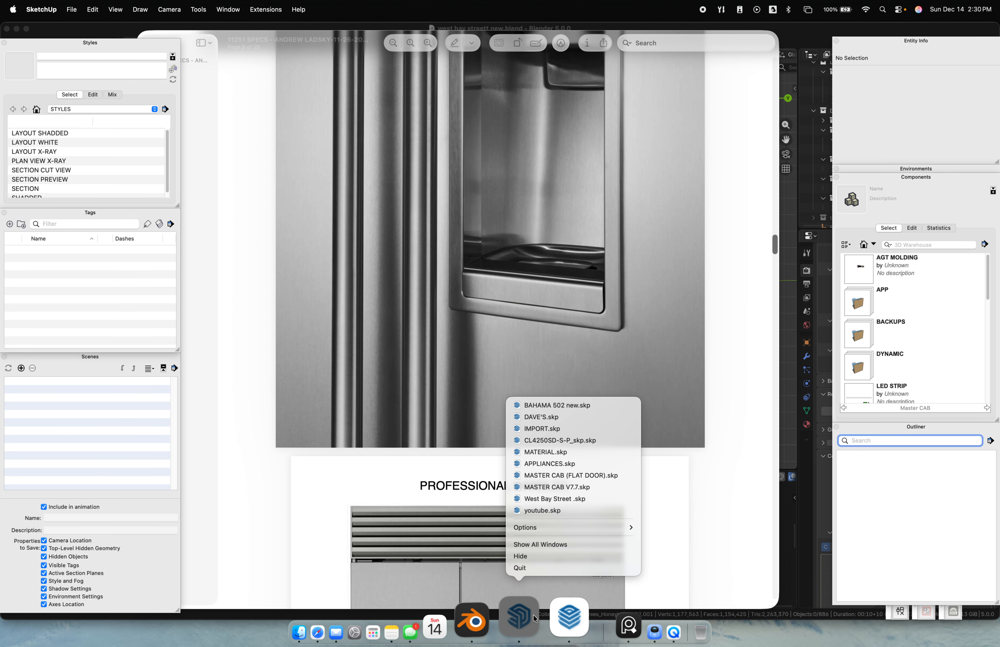
pyautogui.click(542, 510)
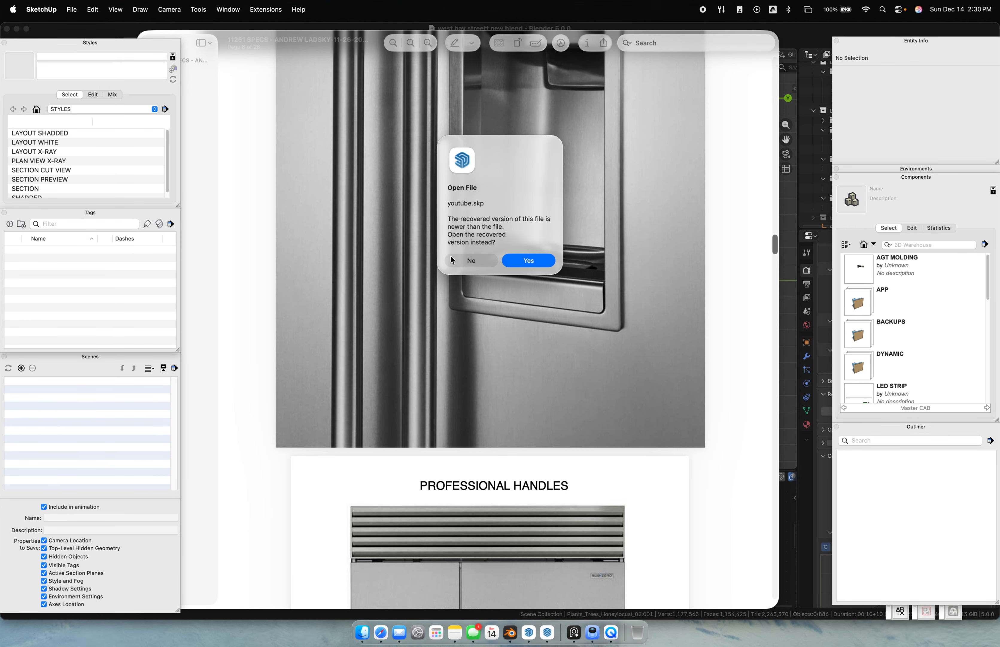
pyautogui.click(475, 264)
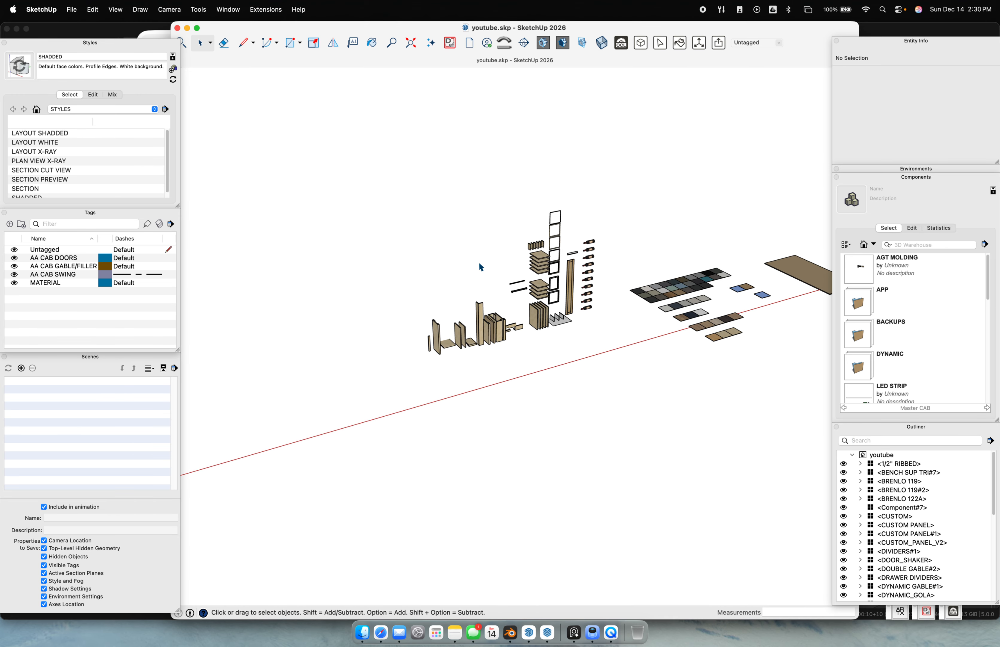
# Orbit over the loose parts and box-select the material swatches and part group
pyautogui.scroll(-5, 561, 333)
pyautogui.moveTo(618, 343); pyautogui.dragTo(608, 357, button='middle')
pyautogui.scroll(10, 605, 332)
pyautogui.moveTo(519, 240); pyautogui.dragTo(893, 467)
pyautogui.scroll(5, 476, 408)
pyautogui.moveTo(476, 409); pyautogui.dragTo(348, 262, button='middle')
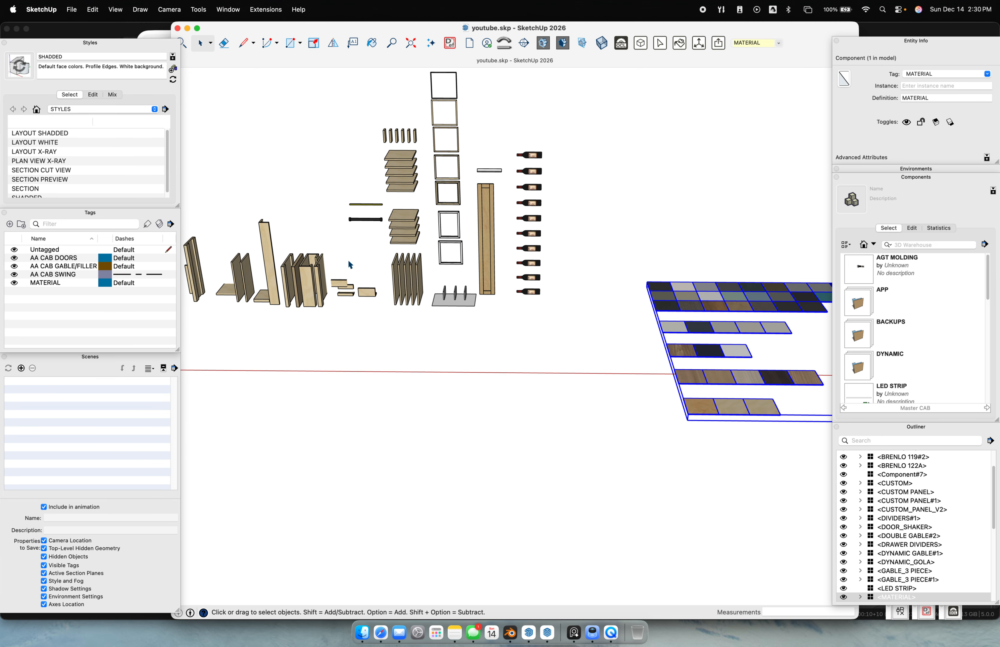
pyautogui.scroll(2, 346, 165)
pyautogui.keyDown('shift'); pyautogui.moveTo(346, 165); pyautogui.dragTo(447, 329, button='middle'); pyautogui.keyUp('shift')
pyautogui.moveTo(337, 178); pyautogui.dragTo(753, 567)
# Pan and orbit back into the room to face the sink cabinet front
pyautogui.scroll(-8, 569, 496)
pyautogui.keyDown('shift'); pyautogui.moveTo(378, 479); pyautogui.dragTo(666, 420, button='middle'); pyautogui.keyUp('shift')
pyautogui.scroll(-4, 480, 414)
pyautogui.scroll(10, 569, 426)
pyautogui.keyDown('shift'); pyautogui.moveTo(357, 424); pyautogui.dragTo(499, 305, button='middle'); pyautogui.keyUp('shift')
pyautogui.scroll(4, 520, 370)
pyautogui.moveTo(505, 479); pyautogui.dragTo(404, 413, button='middle')
pyautogui.scroll(5, 478, 380)
# Select the sink cabinet and orbit to a steep side view of it
pyautogui.click(495, 385)
pyautogui.scroll(-5, 512, 377)
pyautogui.moveTo(498, 356); pyautogui.dragTo(235, 337, button='middle')
pyautogui.keyDown('shift'); pyautogui.moveTo(315, 337); pyautogui.dragTo(719, 346, button='middle'); pyautogui.keyUp('shift')
pyautogui.scroll(5, 543, 457)
pyautogui.scroll(-3, 512, 416)
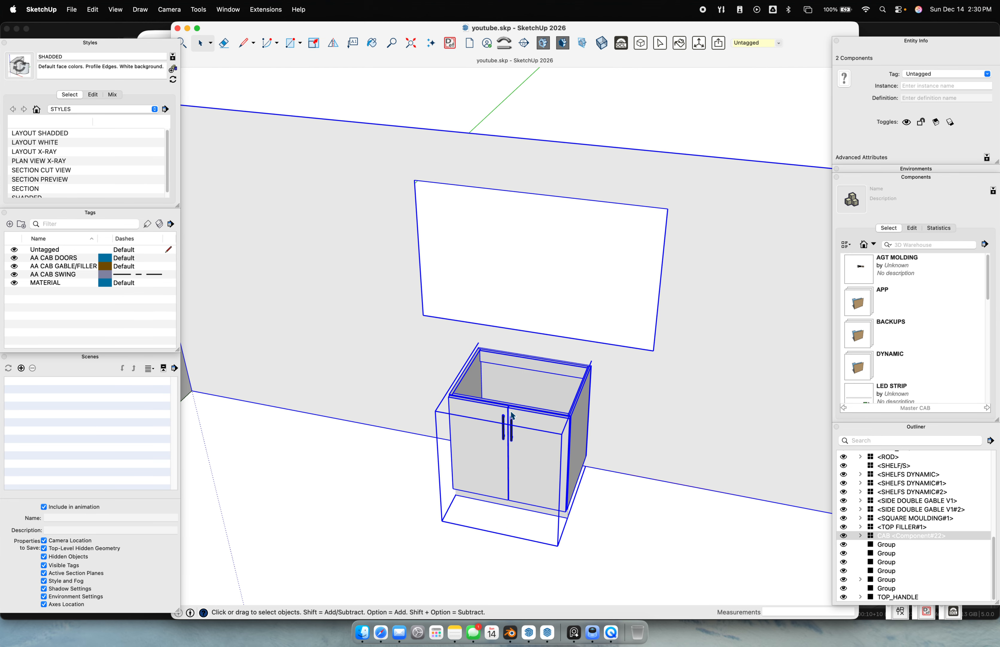
# Start a Move copy of the cabinet, then cancel it and return to selecting
pyautogui.press('m')
pyautogui.click(478, 348)
pyautogui.press('alt')
pyautogui.press('Escape')
pyautogui.press('space')
pyautogui.scroll(3, 476, 369)
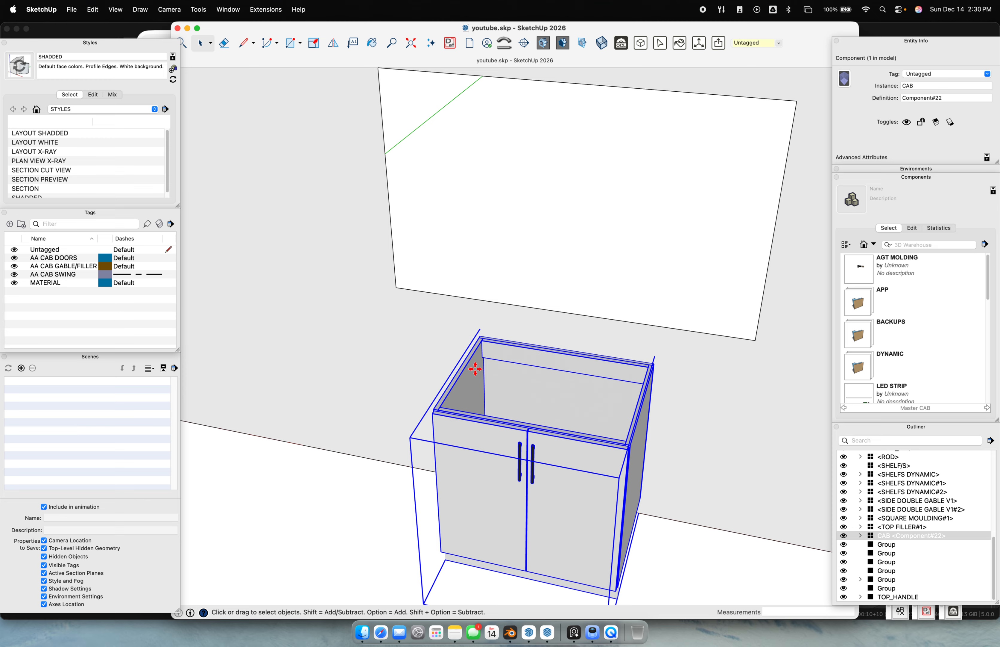
pyautogui.scroll(2, 478, 330)
# Copy the sink cabinet 1304 mm to the right of the original
pyautogui.click(480, 340)
pyautogui.scroll(-4, 484, 341)
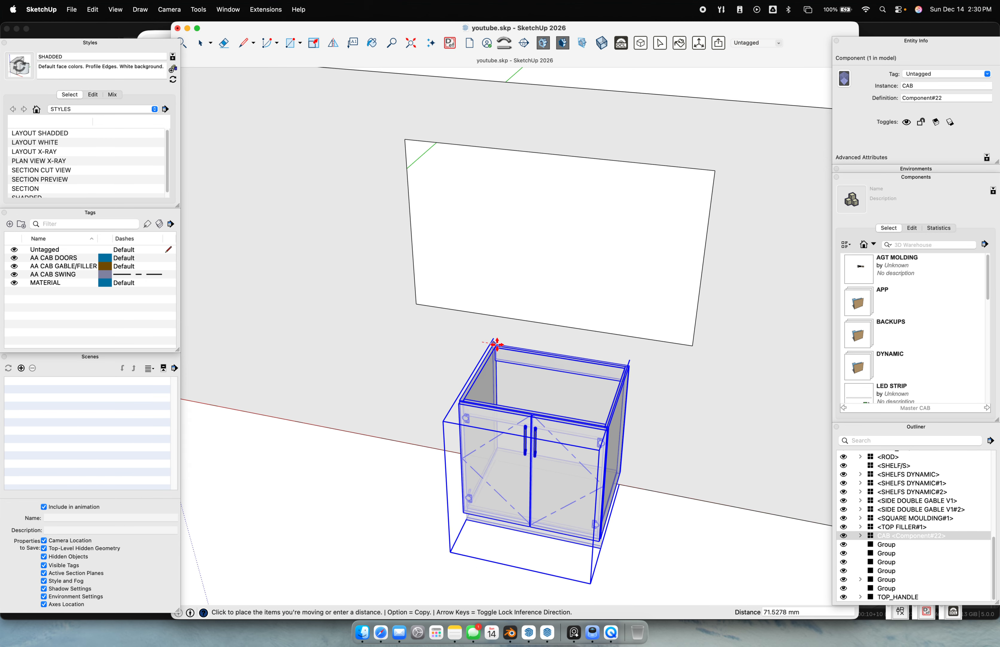
pyautogui.press('alt')
pyautogui.click(654, 381)
pyautogui.scroll(-6, 598, 405)
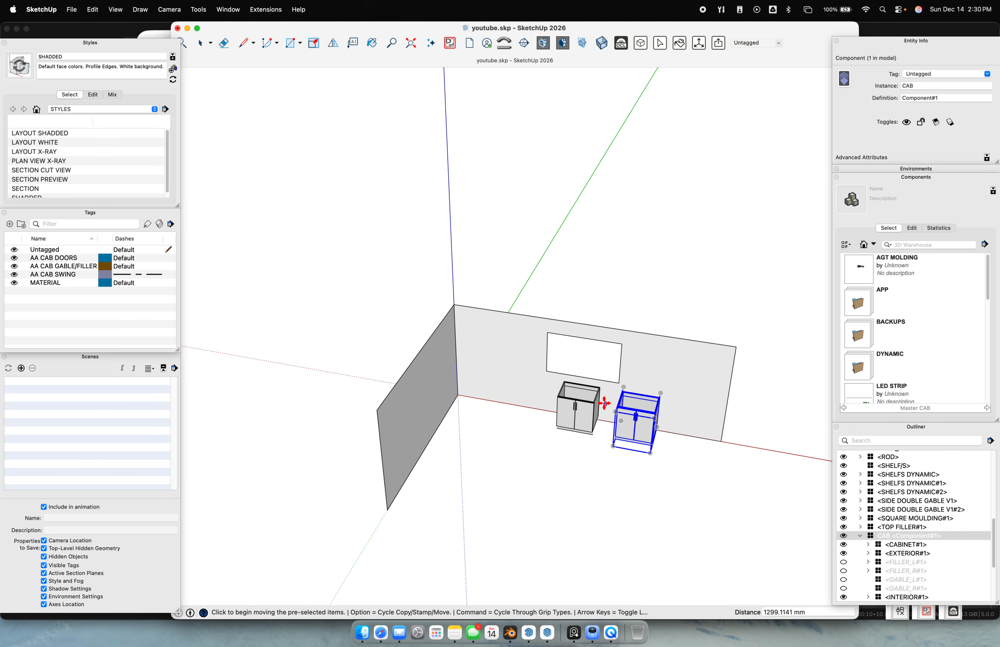
# Delete the scattered cabinet parts, then save the model with Purge Unused
pyautogui.moveTo(634, 395); pyautogui.dragTo(471, 402, button='middle')
pyautogui.scroll(-1, 567, 404)
pyautogui.keyDown('shift'); pyautogui.moveTo(571, 403); pyautogui.dragTo(449, 384, button='middle'); pyautogui.keyUp('shift')
pyautogui.scroll(1, 449, 384)
pyautogui.press('space')
pyautogui.moveTo(399, 324); pyautogui.dragTo(569, 450)
pyautogui.press('Delete')
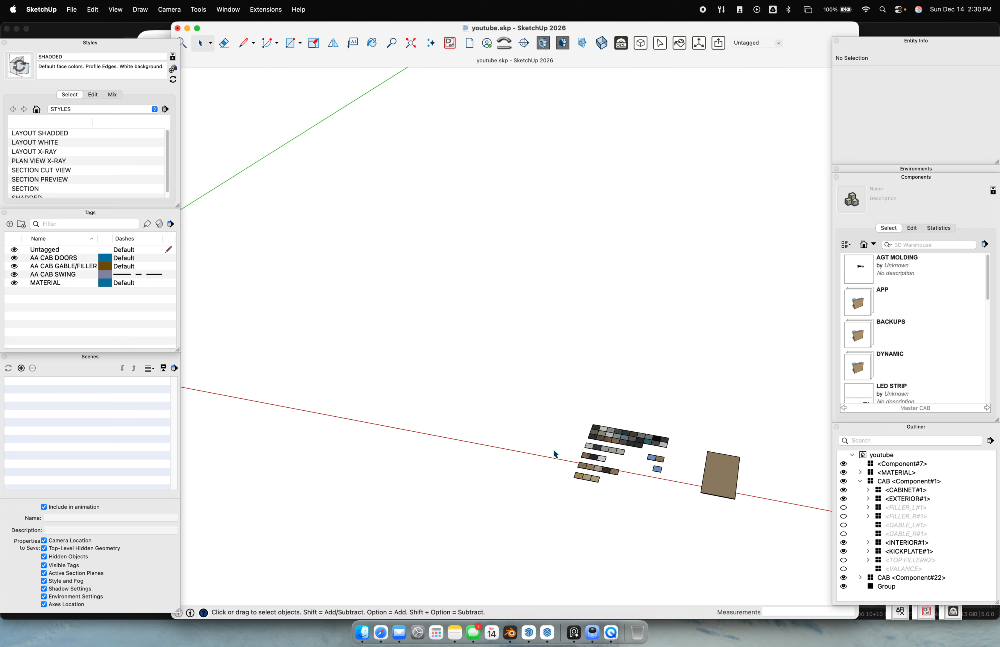
pyautogui.press('super+s')
pyautogui.click(521, 379)
# Return to the room with both cabinets and select the left one
pyautogui.scroll(-5, 570, 465)
pyautogui.keyDown('shift'); pyautogui.moveTo(441, 420); pyautogui.dragTo(558, 406, button='middle'); pyautogui.keyUp('shift')
pyautogui.scroll(3, 495, 403)
pyautogui.scroll(8, 495, 403)
pyautogui.moveTo(466, 402); pyautogui.dragTo(525, 397, button='middle')
pyautogui.scroll(3, 503, 370)
pyautogui.scroll(5, 502, 370)
pyautogui.click(493, 362)
# Open the cabinet's PROcab Component Options and enlarge the panel to show all settings
pyautogui.moveTo(493, 362); pyautogui.dragTo(557, 330, button='middle')
pyautogui.scroll(6, 555, 332)
pyautogui.scroll(-4, 532, 382)
pyautogui.moveTo(482, 376); pyautogui.dragTo(465, 308, button='middle')
pyautogui.scroll(5, 465, 308)
pyautogui.scroll(1, 464, 304)
pyautogui.press('d')
pyautogui.moveTo(264, 334); pyautogui.dragTo(180, 78)
pyautogui.moveTo(217, 362); pyautogui.dragTo(258, 607)
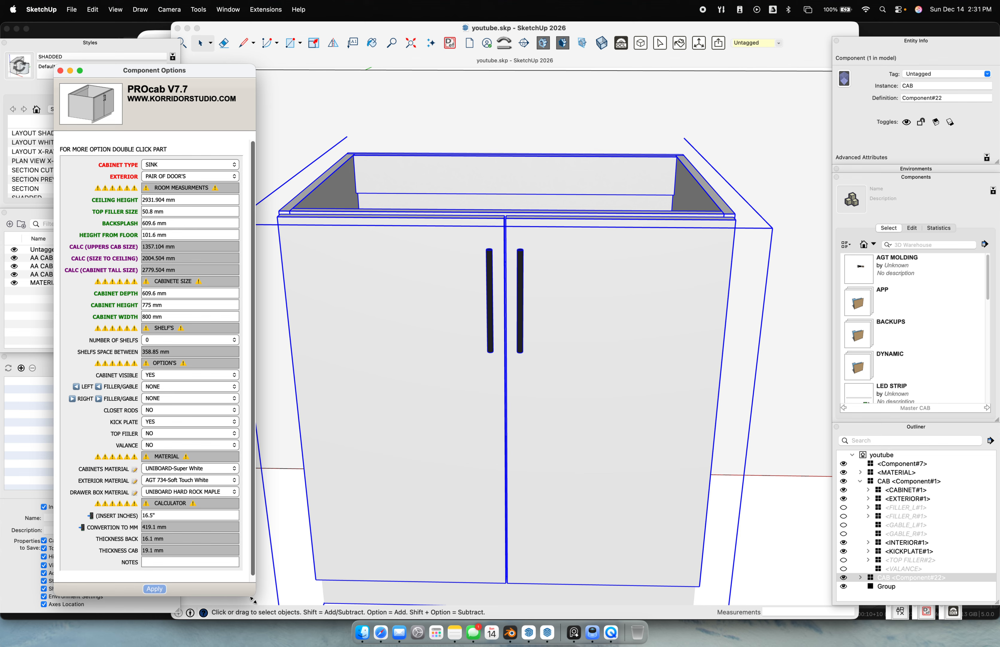
pyautogui.scroll(-6, 524, 307)
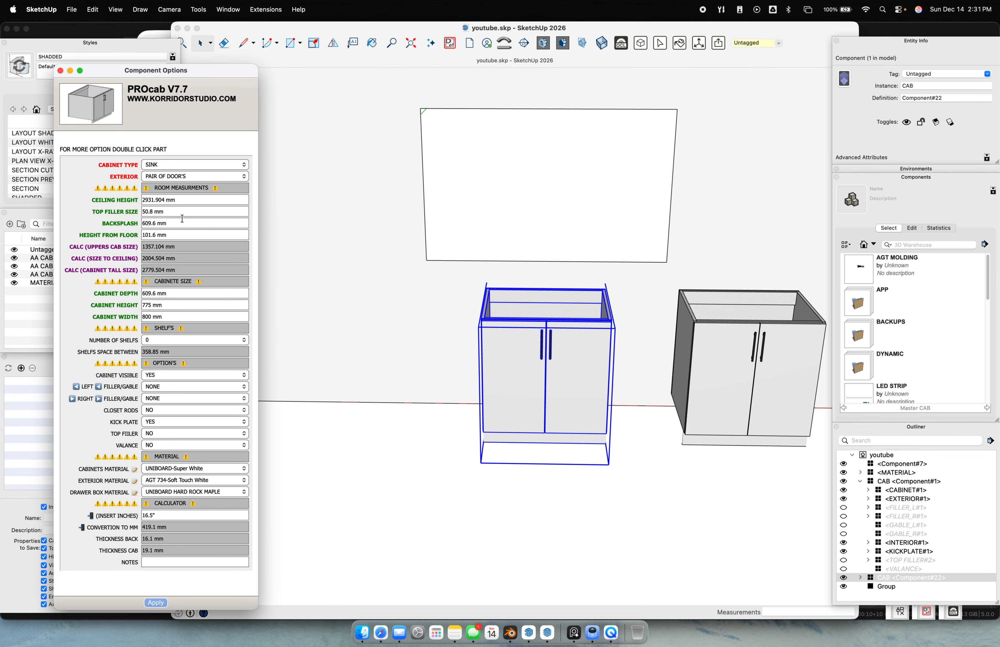
# Change the Cabinet Type to BASE and orbit to inspect the result
pyautogui.click(184, 164)
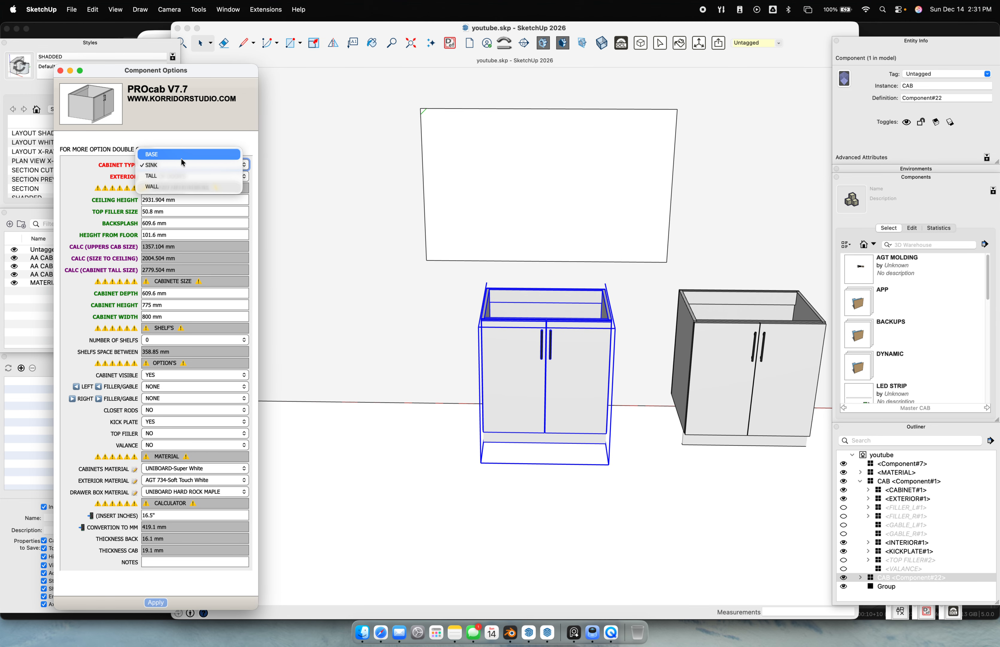
pyautogui.click(182, 155)
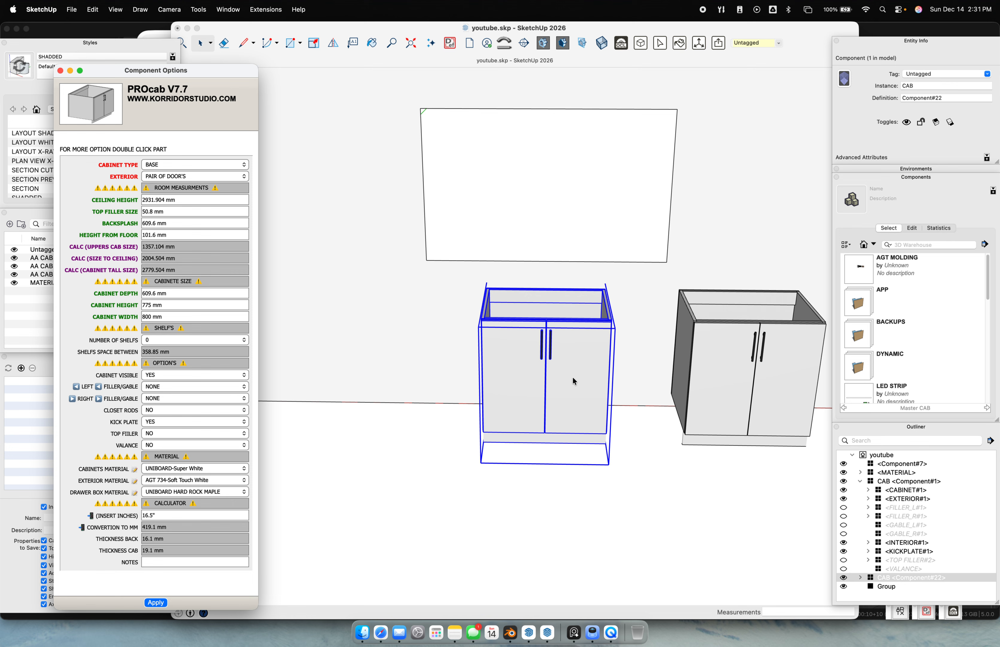
pyautogui.scroll(5, 595, 334)
pyautogui.moveTo(596, 334); pyautogui.dragTo(320, 440, button='middle')
pyautogui.scroll(6, 442, 273)
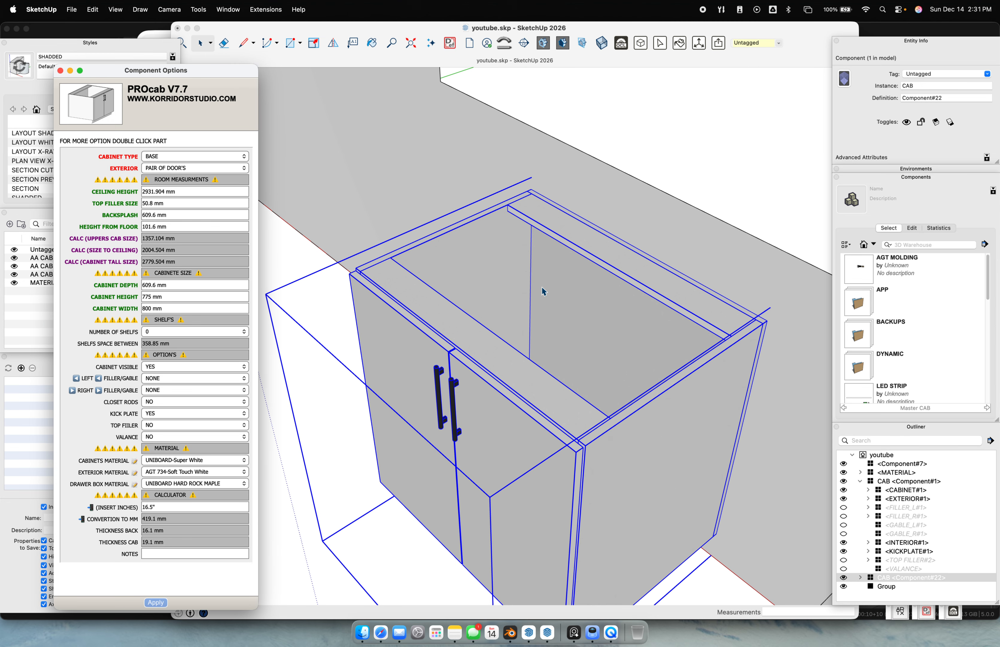
pyautogui.moveTo(462, 339); pyautogui.dragTo(524, 255, button='middle')
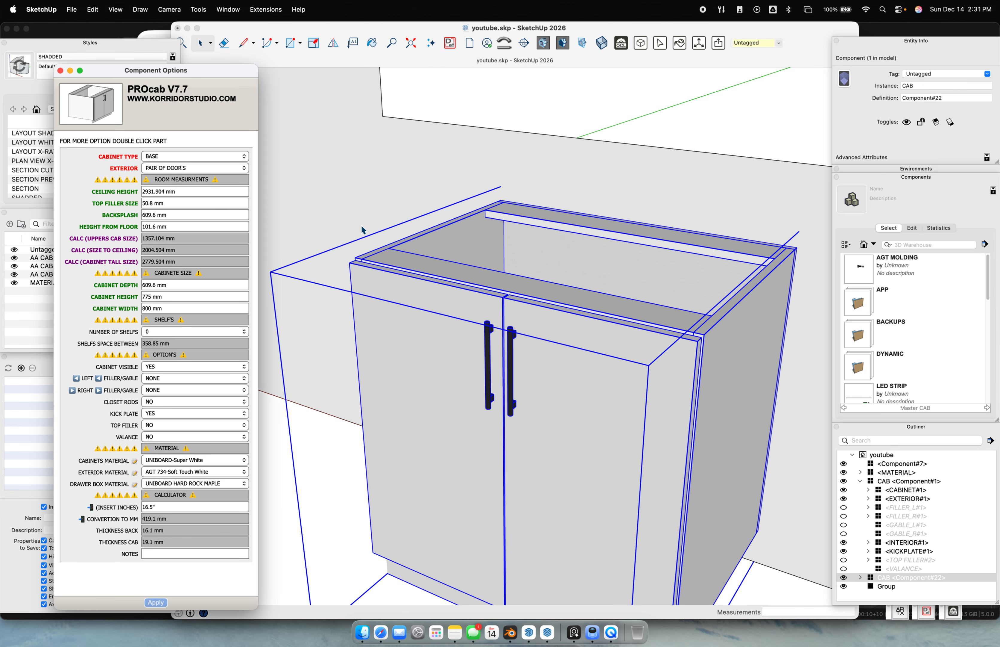
# Switch the Cabinet Type to SINK and apply to rebuild the cabinet
pyautogui.click(209, 157)
pyautogui.click(190, 167)
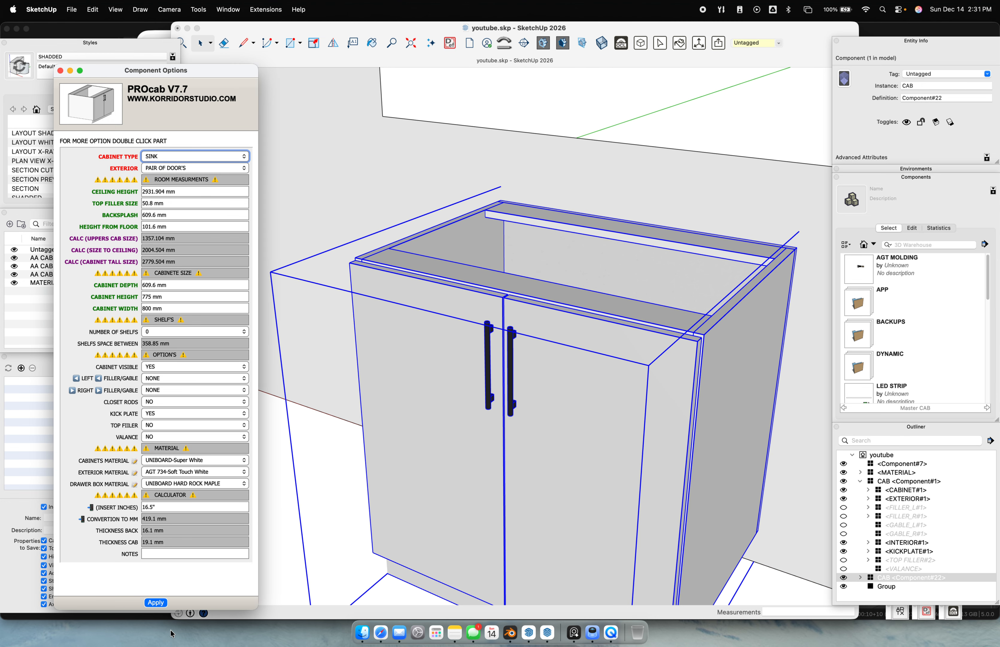
pyautogui.click(152, 604)
pyautogui.scroll(-4, 445, 383)
pyautogui.moveTo(514, 303); pyautogui.dragTo(498, 346, button='middle')
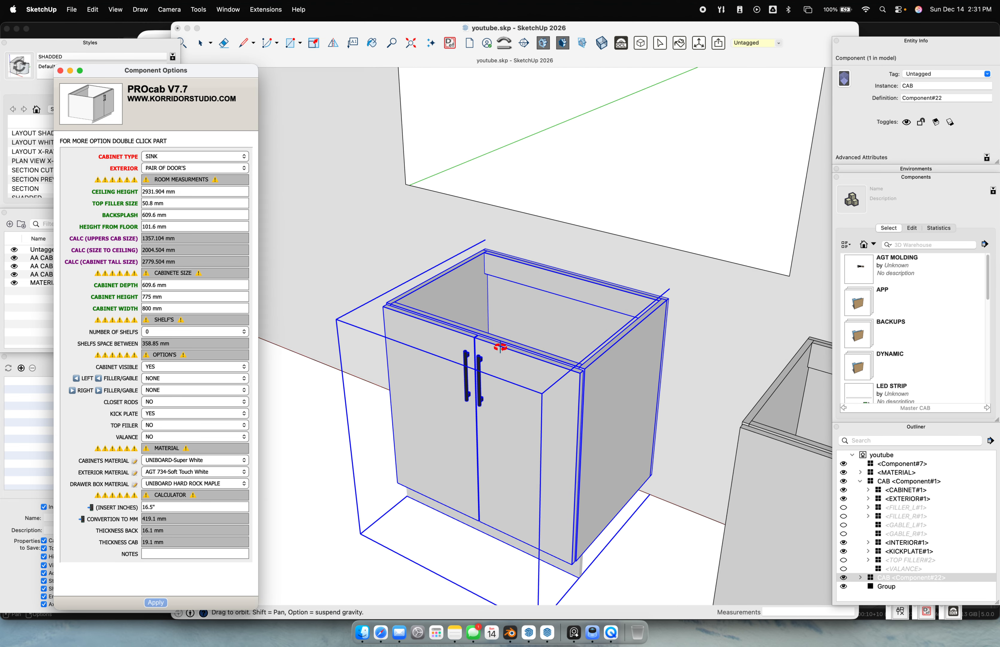
pyautogui.scroll(5, 286, 251)
# Switch the Cabinet Type to TALL and orbit around the tall cabinet
pyautogui.click(162, 158)
pyautogui.click(166, 168)
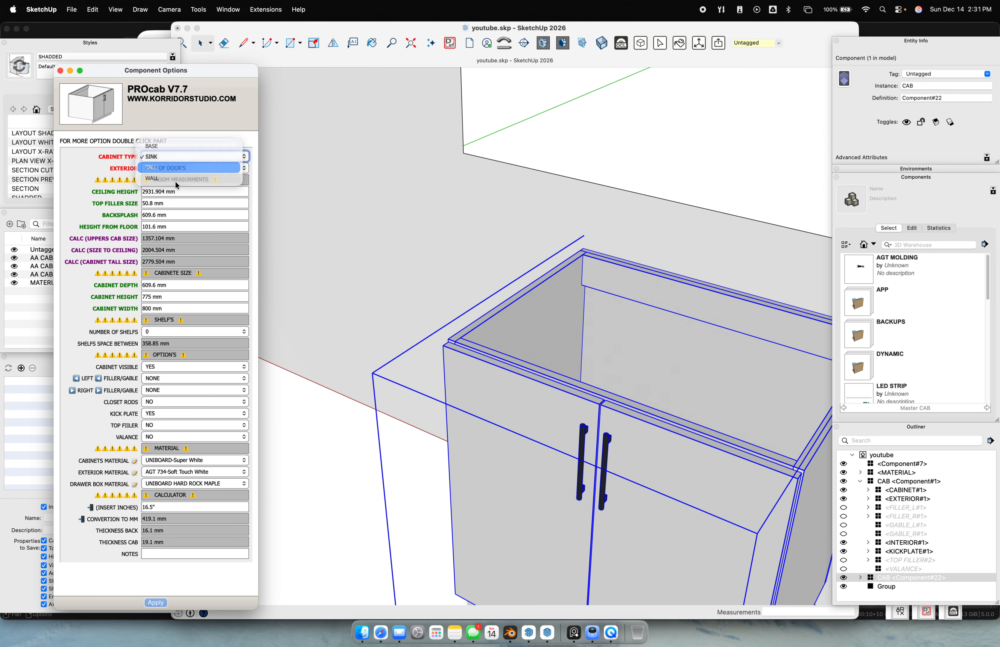
pyautogui.scroll(-5, 420, 429)
pyautogui.scroll(2, 594, 417)
pyautogui.moveTo(589, 419)
pyautogui.mouseDown(button='middle')
pyautogui.moveTo(480, 444)
pyautogui.moveTo(478, 402)
pyautogui.mouseUp(button='middle')
pyautogui.scroll(1, 479, 401)
pyautogui.click(497, 400)
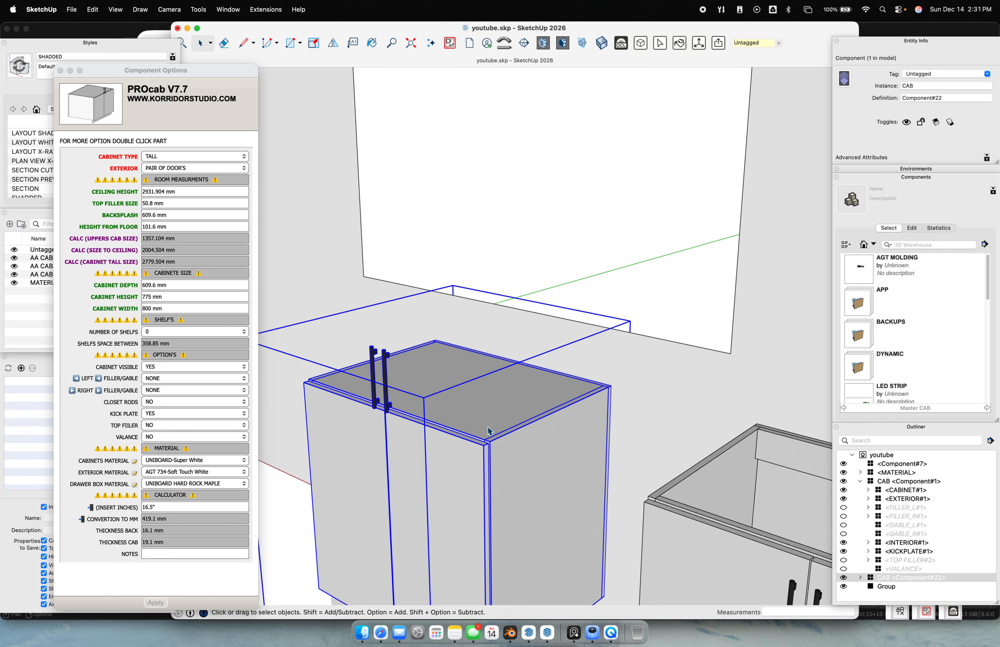
pyautogui.scroll(-5, 475, 424)
pyautogui.moveTo(455, 475); pyautogui.dragTo(533, 457, button='middle')
pyautogui.scroll(3, 521, 456)
# Set the Cabinet Type to WALL and apply, hanging the cabinet on the wall
pyautogui.click(176, 159)
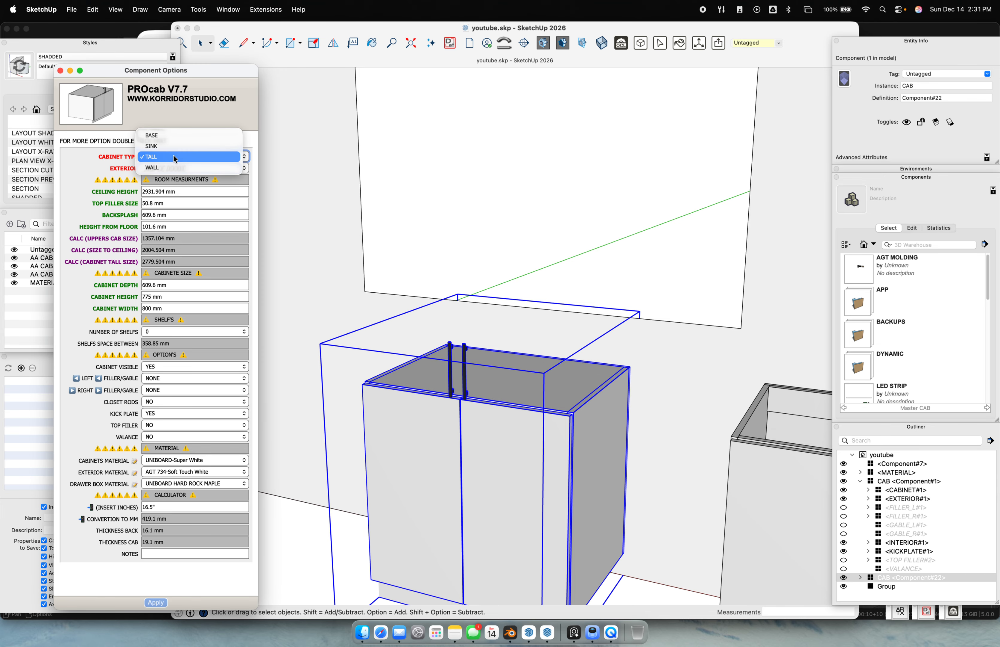
pyautogui.click(170, 168)
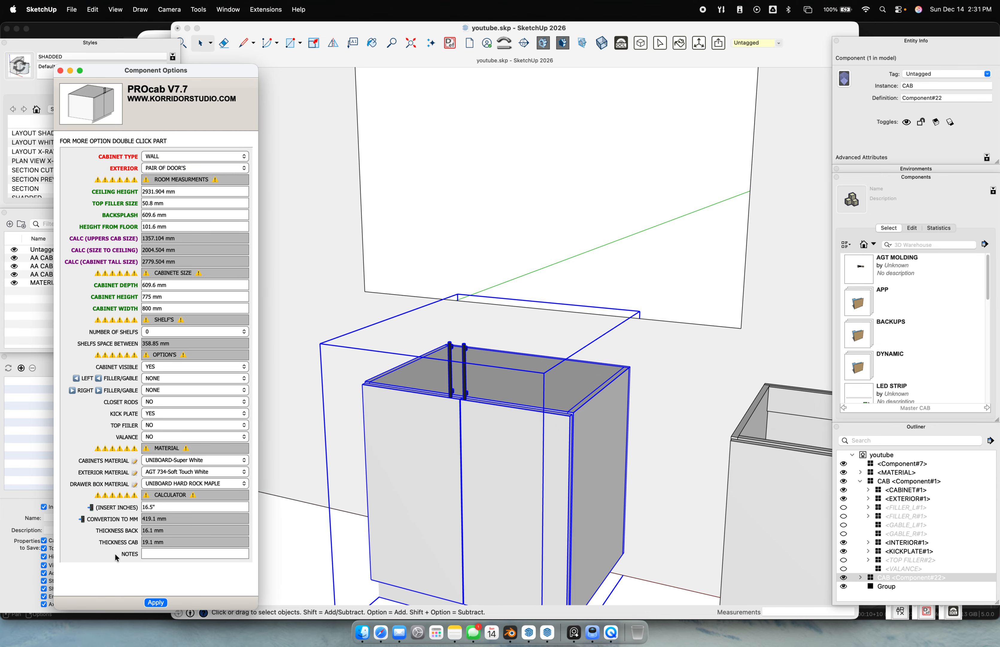
pyautogui.click(156, 602)
pyautogui.scroll(-8, 461, 213)
pyautogui.moveTo(471, 228); pyautogui.dragTo(523, 222, button='middle')
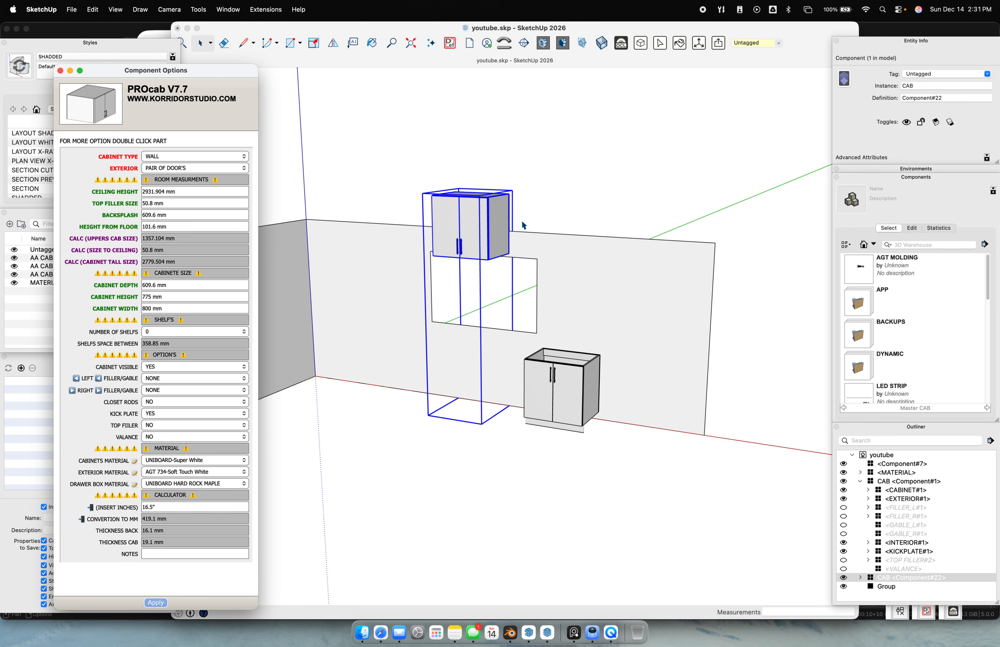
pyautogui.scroll(3, 497, 259)
pyautogui.scroll(-3, 587, 299)
pyautogui.click(617, 313)
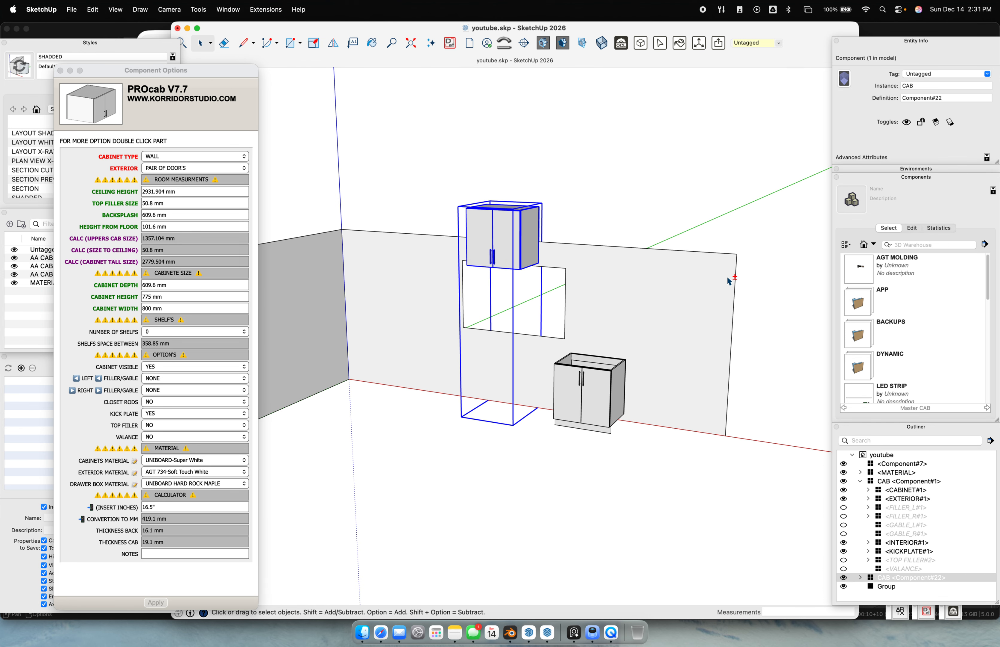
pyautogui.press('d')
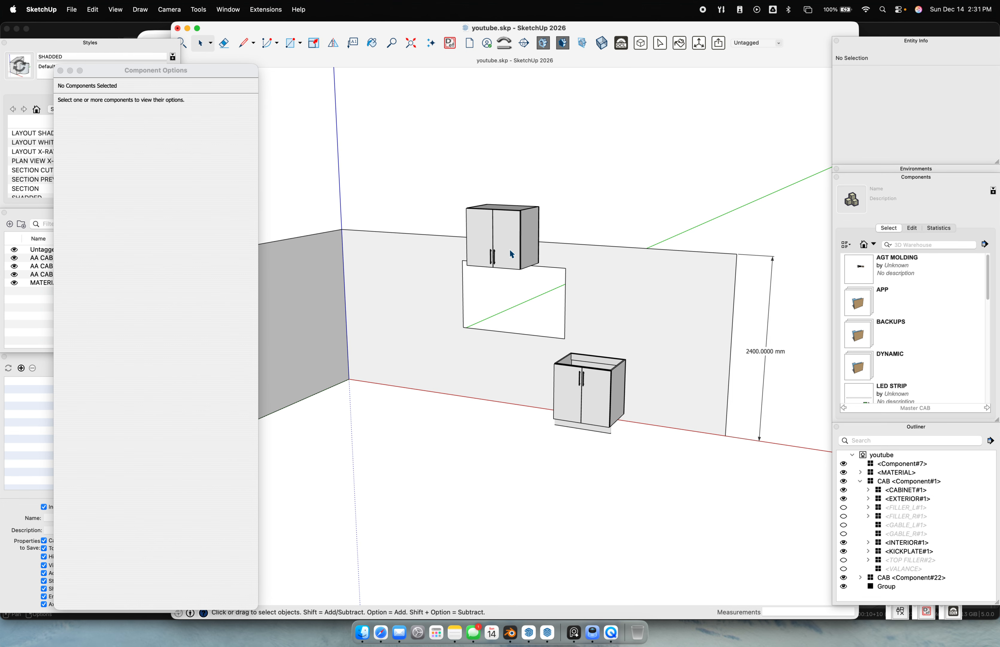
# Zoom around the 800 x 775 mm wall cabinet and its 2400 mm wall-height dimension
pyautogui.scroll(-3, 429, 189)
pyautogui.scroll(6, 525, 237)
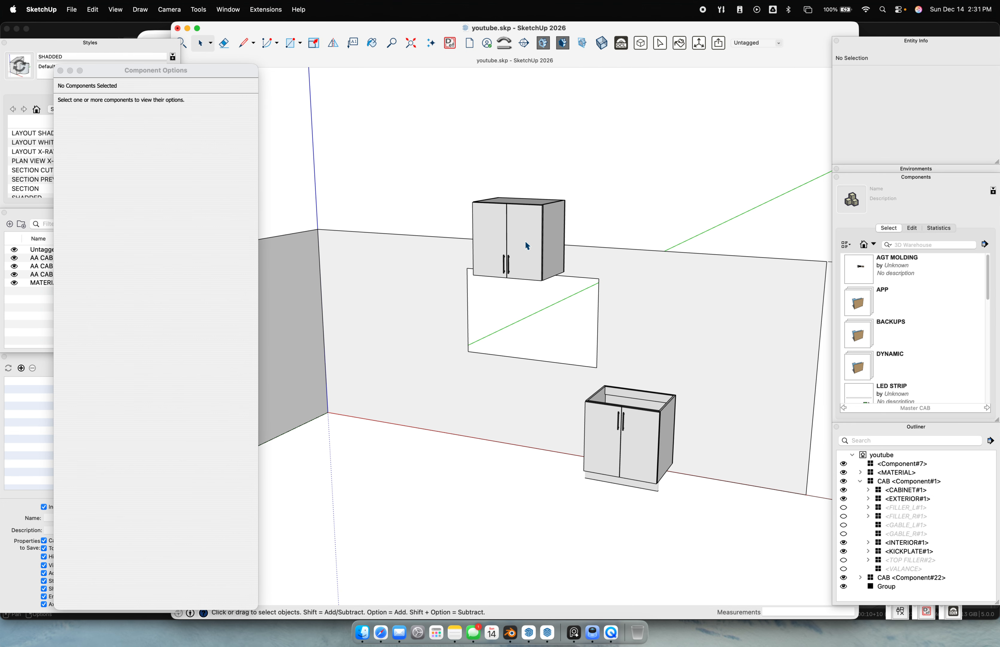
pyautogui.scroll(-2, 526, 240)
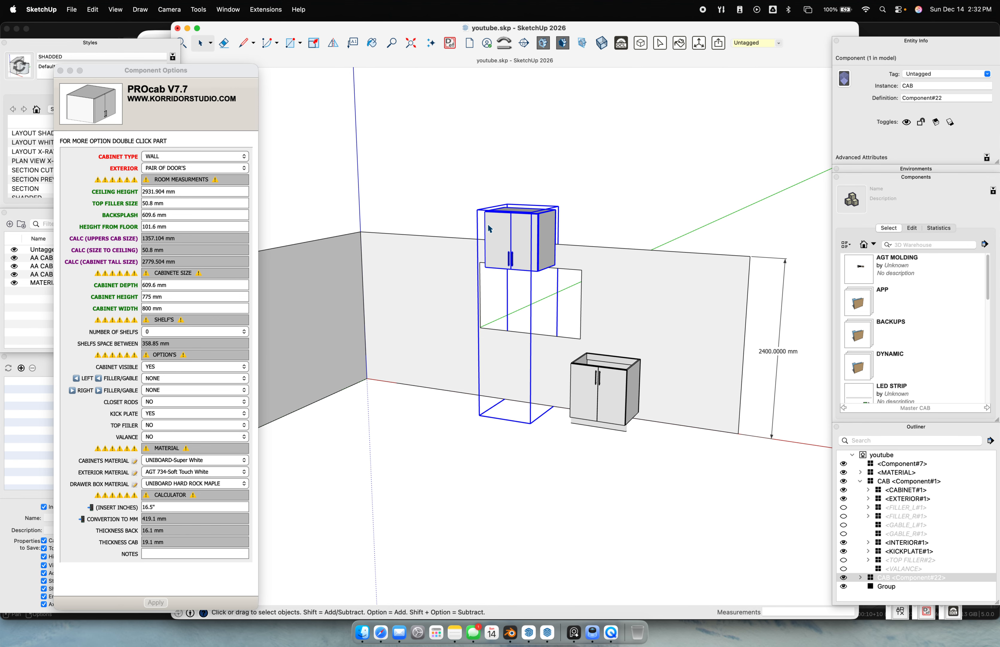
pyautogui.scroll(5, 785, 356)
pyautogui.scroll(-4, 732, 298)
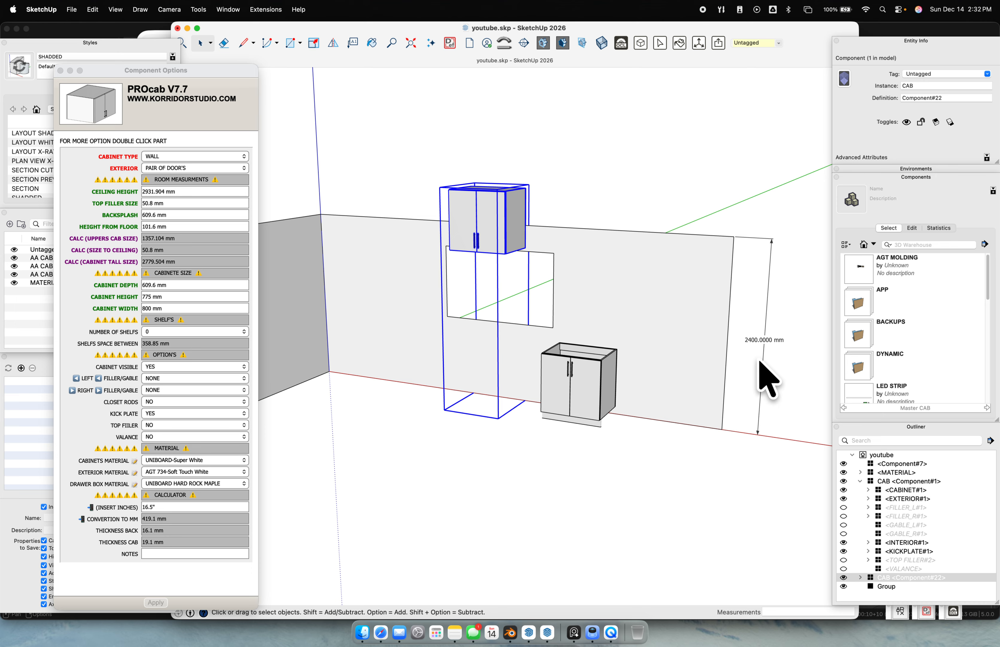
# Set the ceiling height to 2400 mm
pyautogui.click(181, 193)
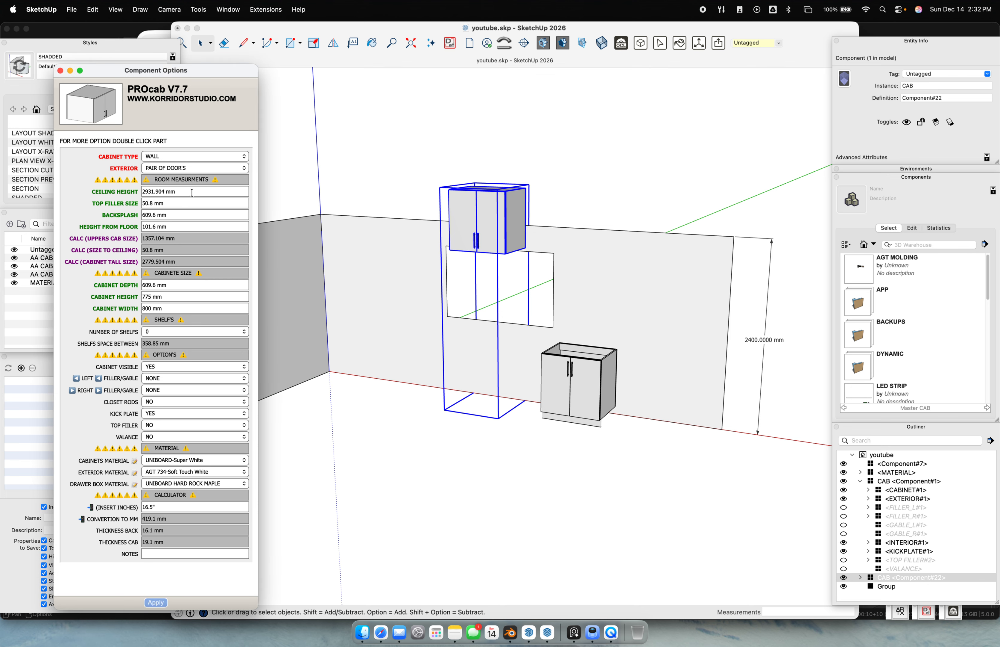
pyautogui.moveTo(183, 199); pyautogui.dragTo(106, 188)
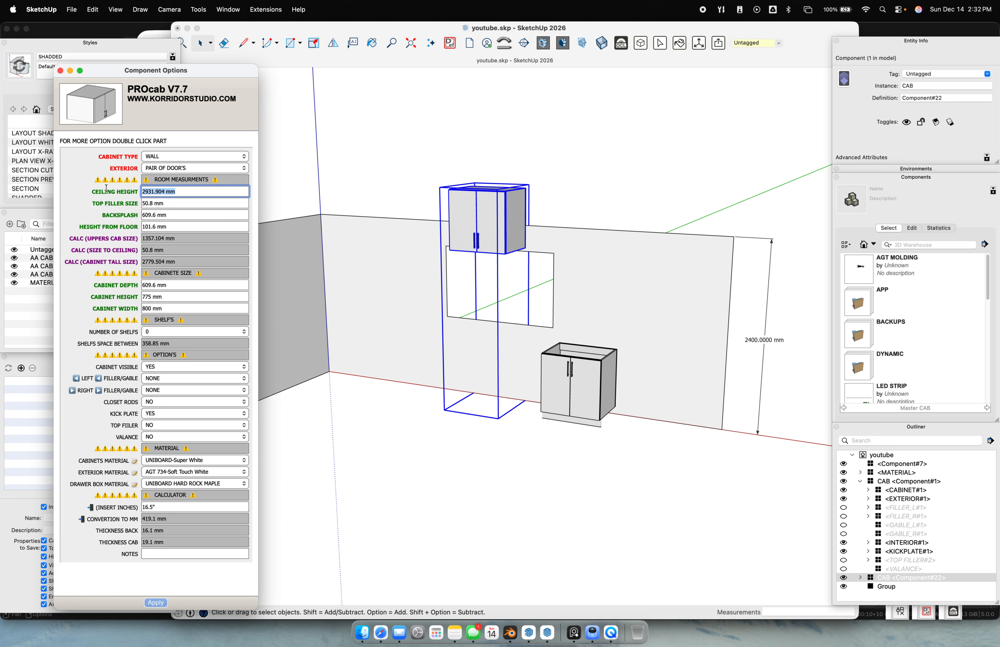
pyautogui.write('2400')
pyautogui.press('Return')
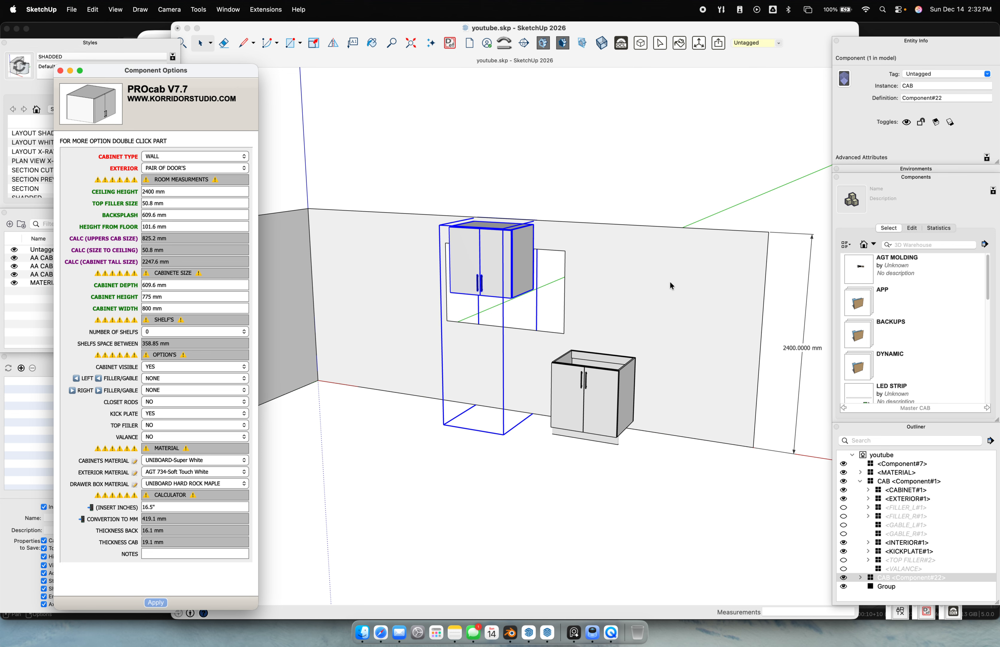
pyautogui.scroll(3, 486, 257)
pyautogui.scroll(1, 487, 257)
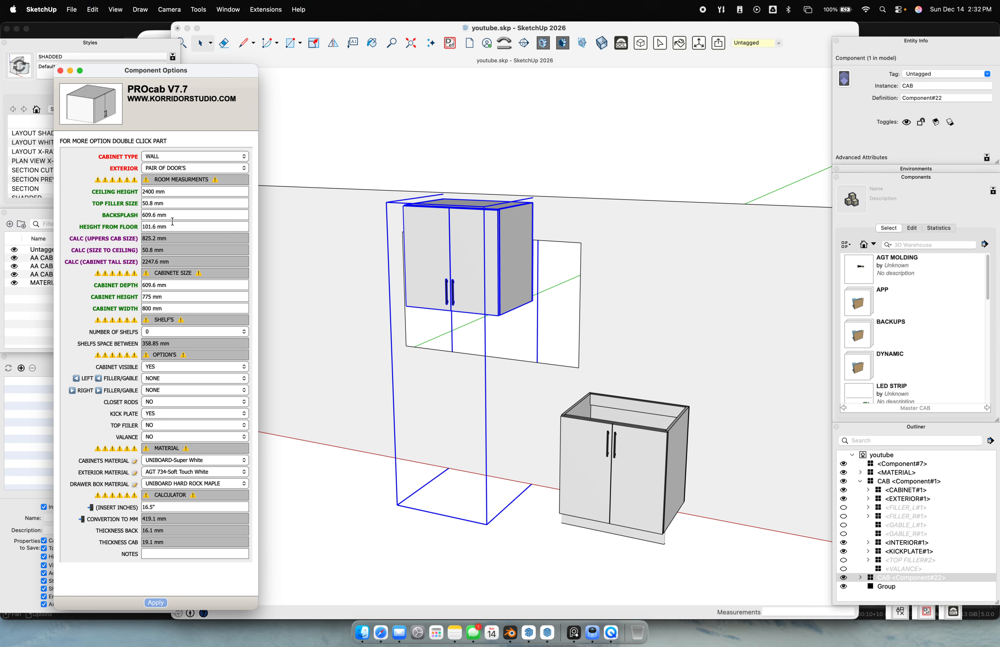
# Try a 0 top filler size, then restore it to 2" (50.8 mm)
pyautogui.click(171, 203)
pyautogui.write('0')
pyautogui.press('Return')
pyautogui.moveTo(529, 214)
pyautogui.mouseDown(button='middle')
pyautogui.moveTo(384, 163)
pyautogui.moveTo(512, 209)
pyautogui.mouseUp(button='middle')
pyautogui.click(206, 203)
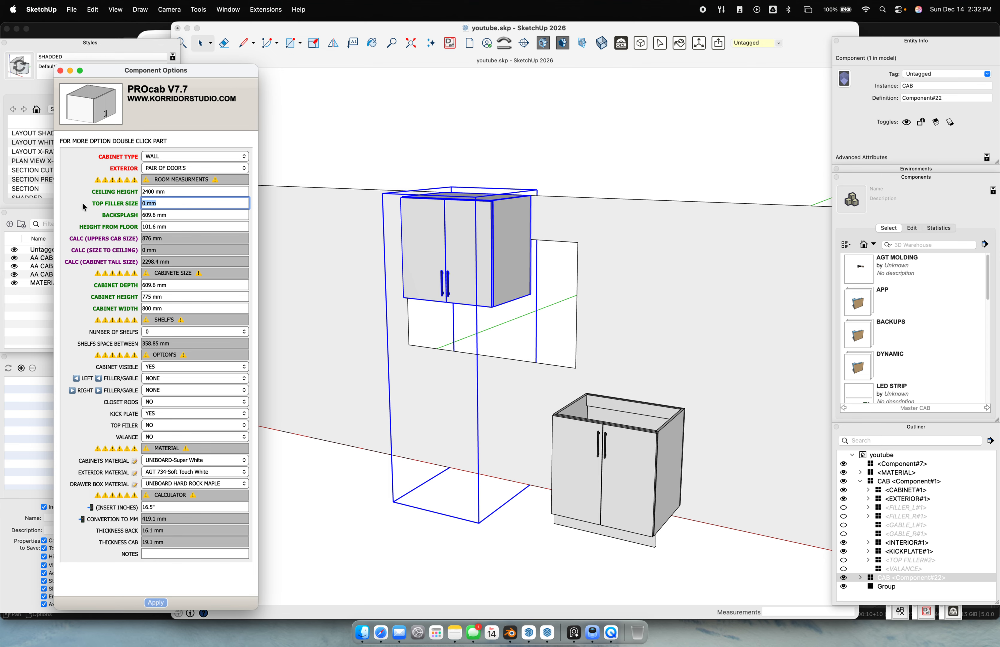
pyautogui.write('2"')
pyautogui.press('Return')
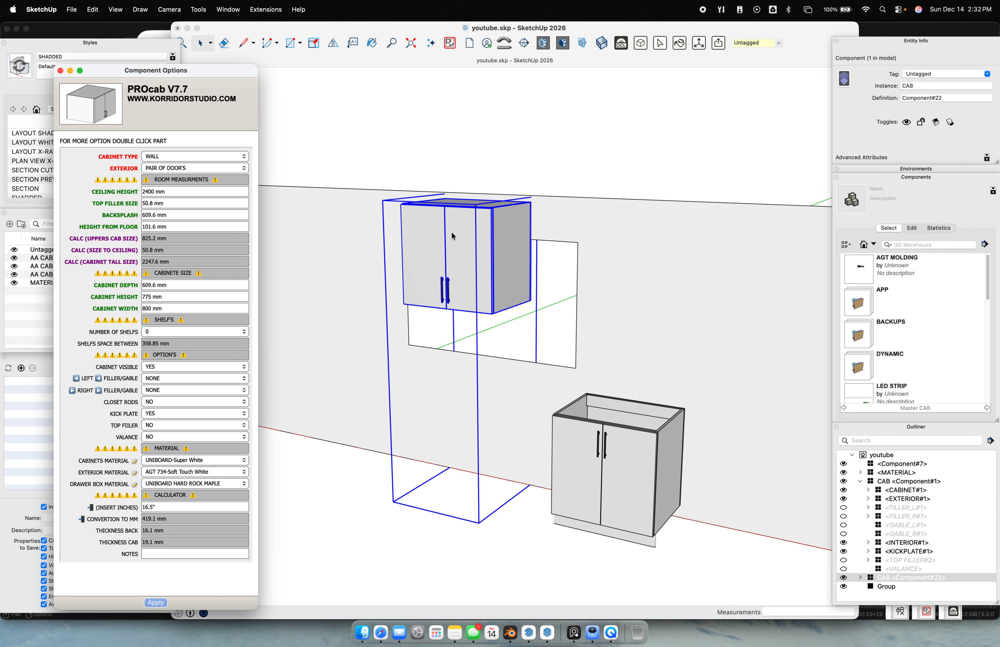
# Recheck the 2400 mm ceiling height value and open the exterior styles list
pyautogui.scroll(5, 538, 216)
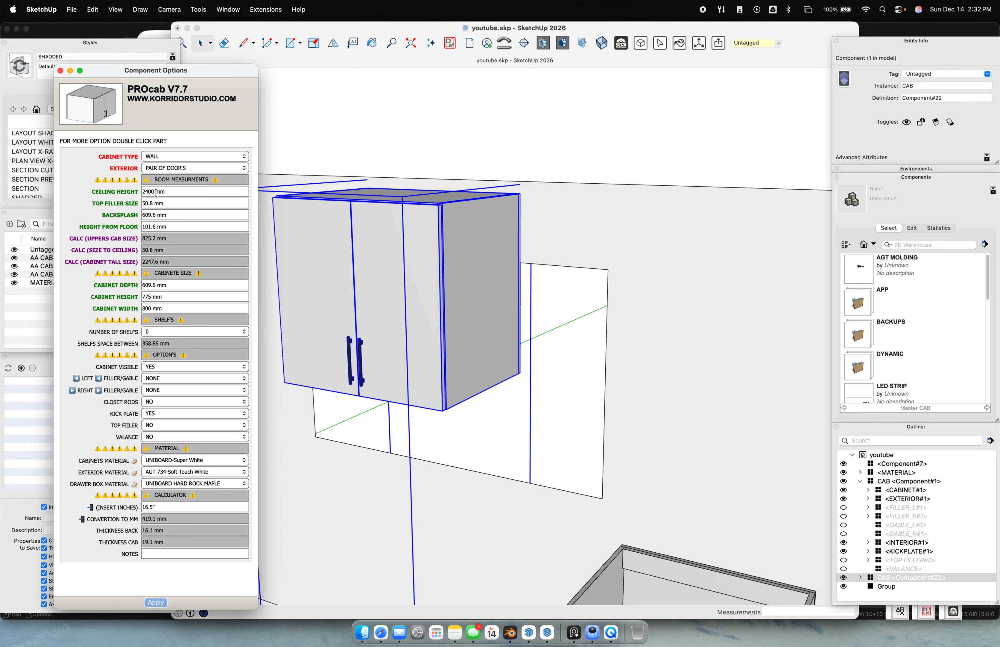
pyautogui.tripleClick(144, 191)
pyautogui.scroll(-8, 448, 335)
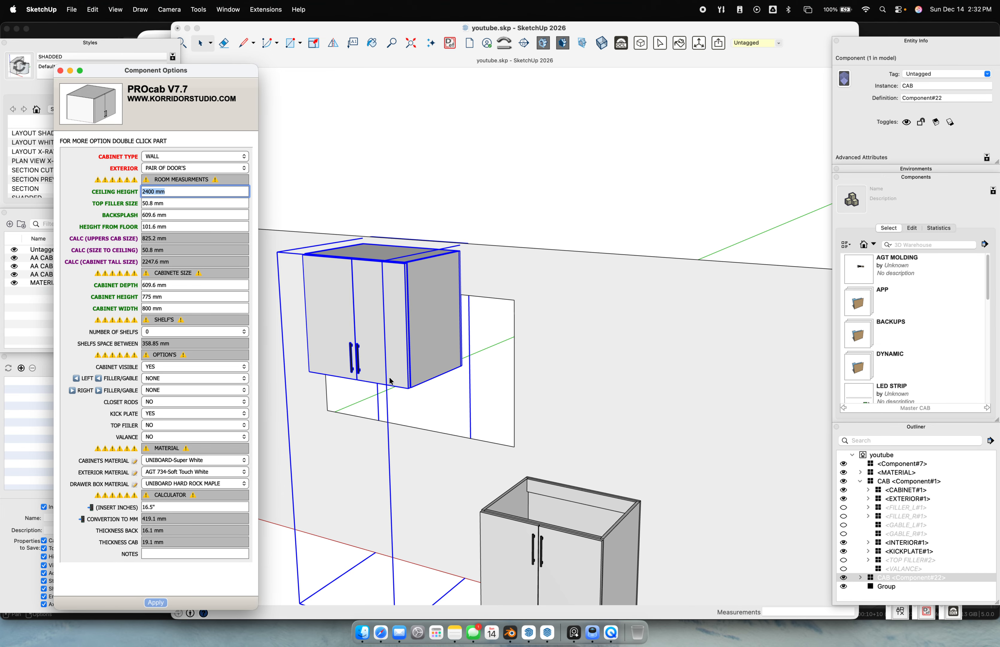
pyautogui.click(448, 335)
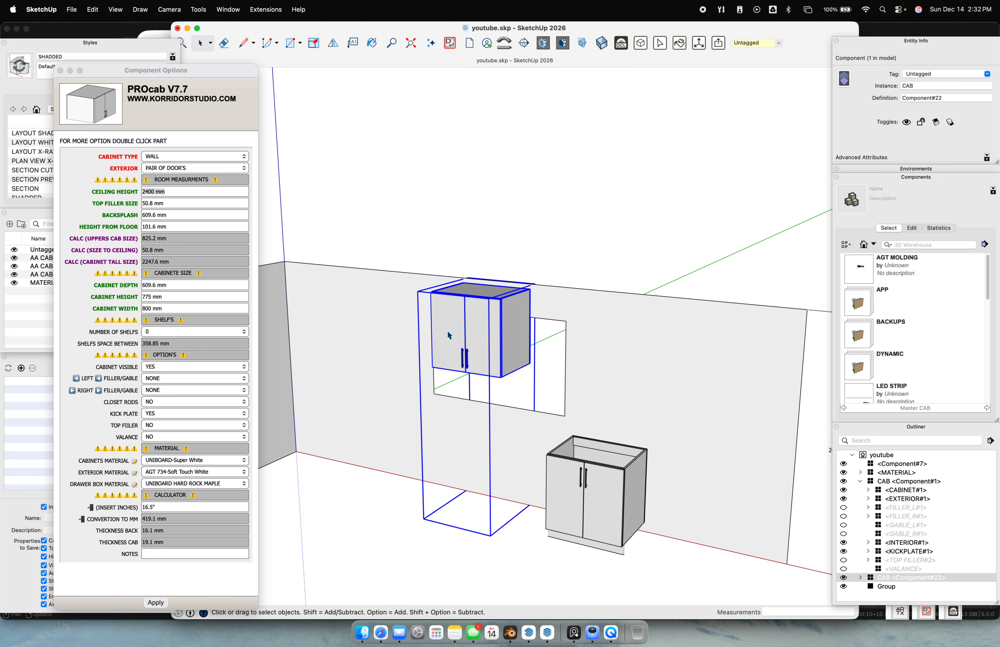
pyautogui.click(172, 167)
# Keep the pair-of-doors exterior and rebuild the cabinet as a SINK floor unit
pyautogui.click(172, 166)
pyautogui.click(87, 156)
pyautogui.click(162, 157)
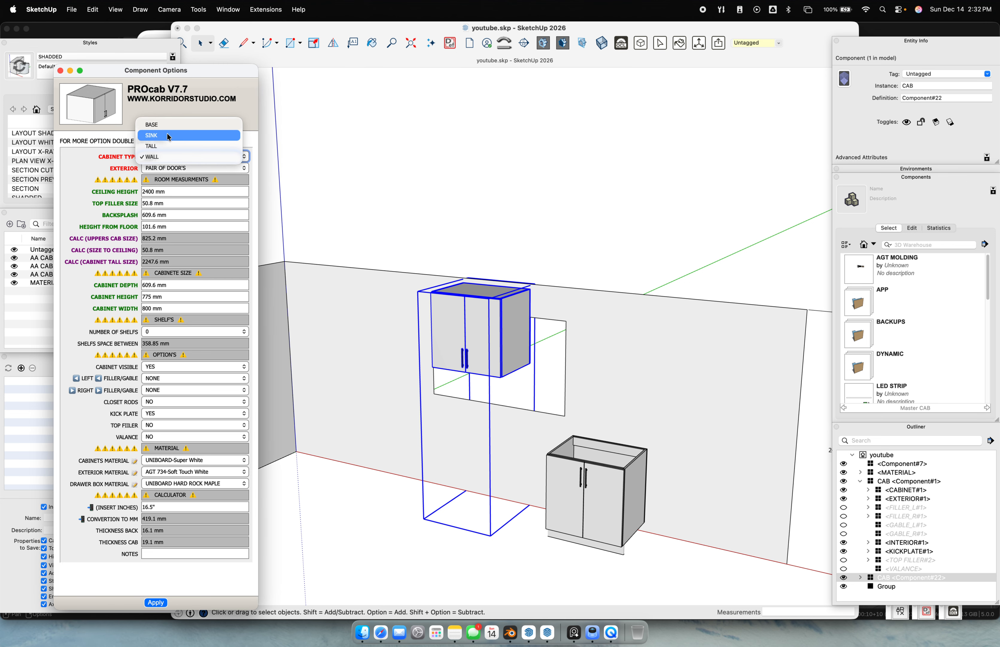
pyautogui.click(168, 134)
pyautogui.click(159, 602)
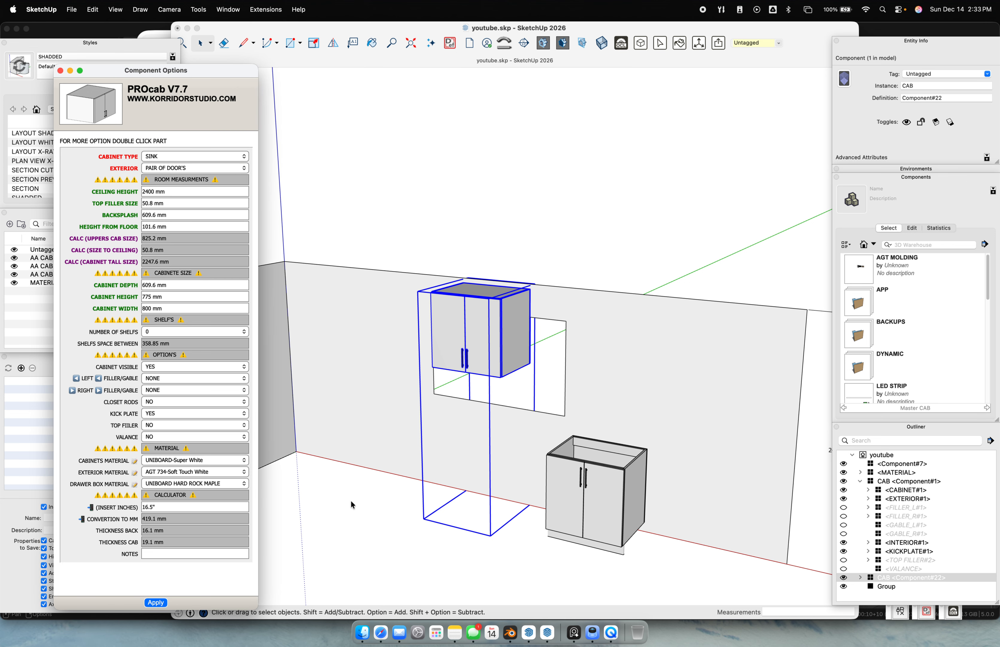
pyautogui.scroll(10, 536, 397)
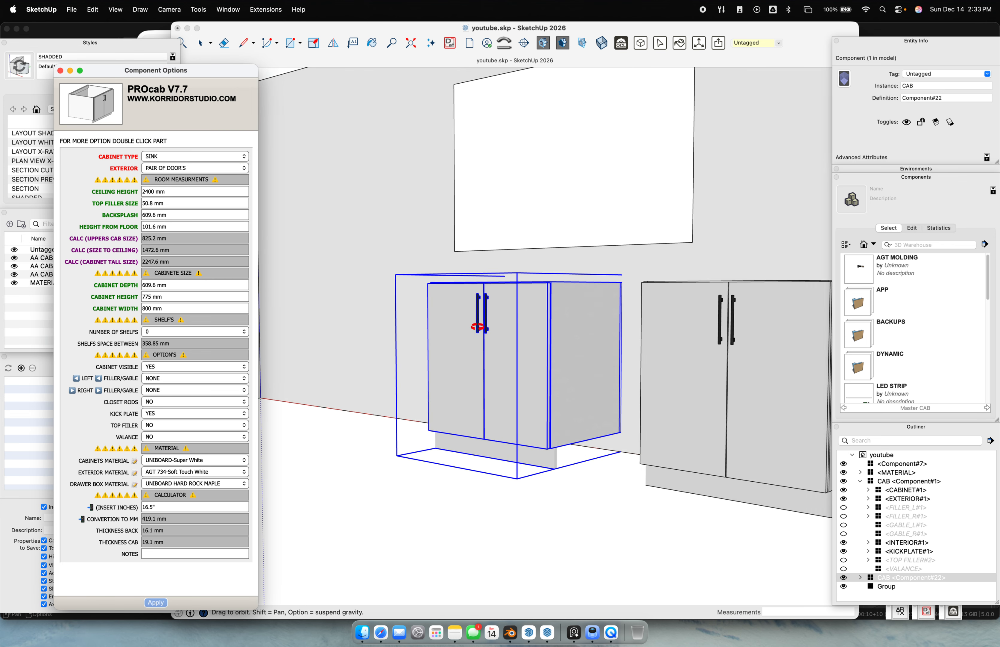
pyautogui.moveTo(550, 363); pyautogui.dragTo(515, 365, button='middle')
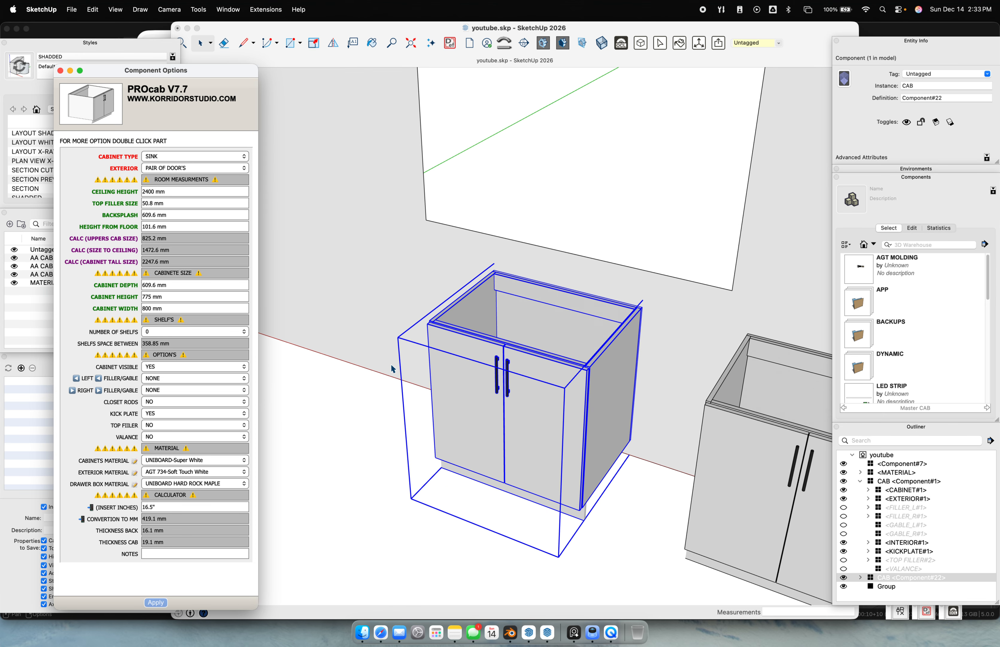
# Set the cabinet width to 36" (914.4 mm) and pick the cabinet up to move it
pyautogui.moveTo(175, 309); pyautogui.dragTo(69, 299)
pyautogui.write('36"')
pyautogui.press('Return')
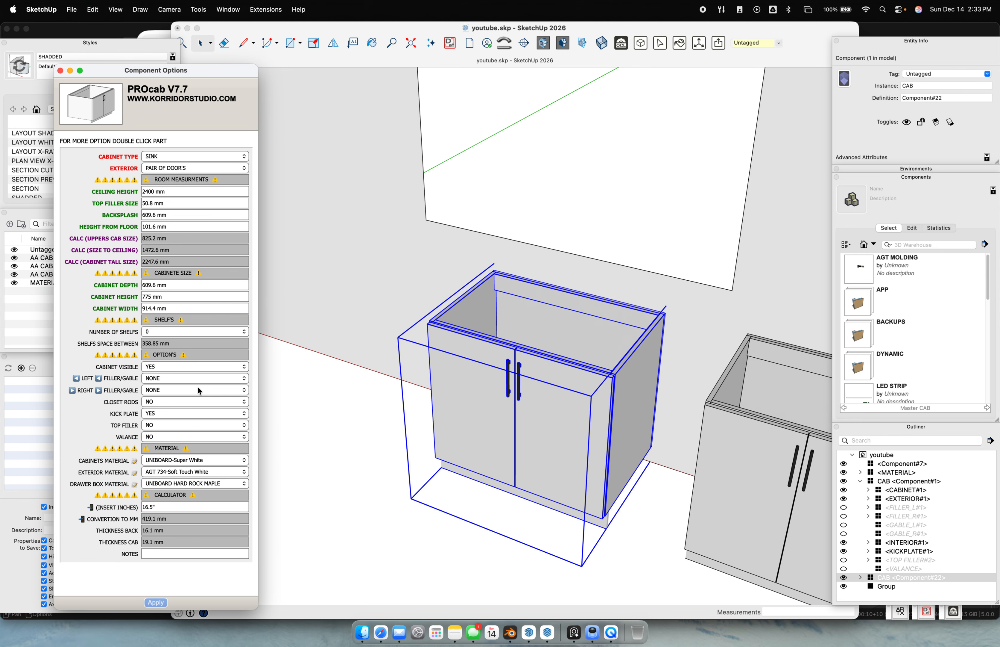
pyautogui.moveTo(387, 452); pyautogui.dragTo(454, 396, button='middle')
pyautogui.scroll(2, 453, 396)
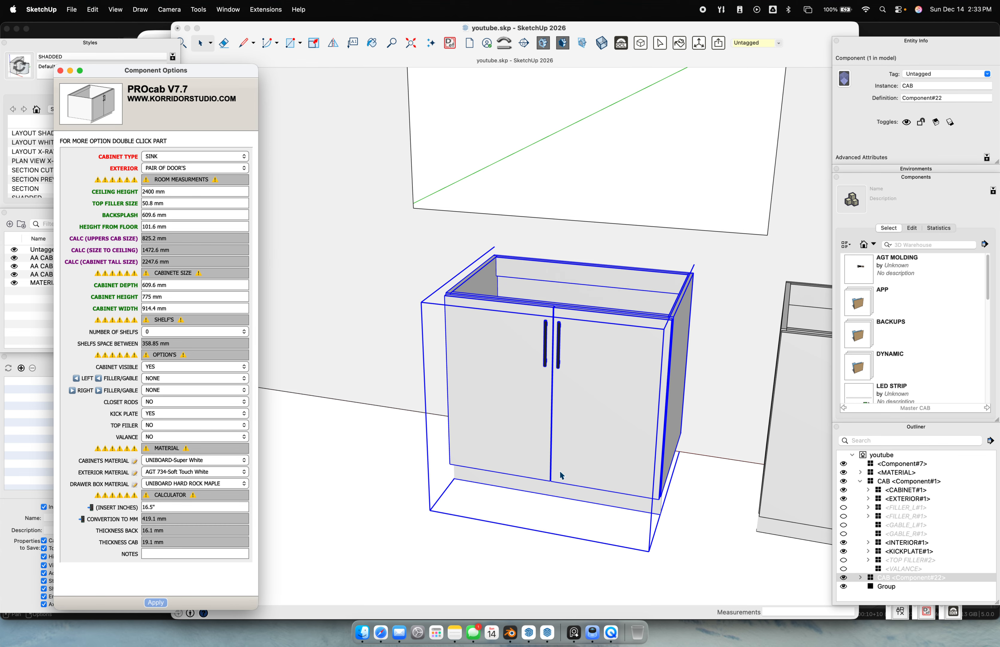
pyautogui.click(572, 509)
pyautogui.press('m')
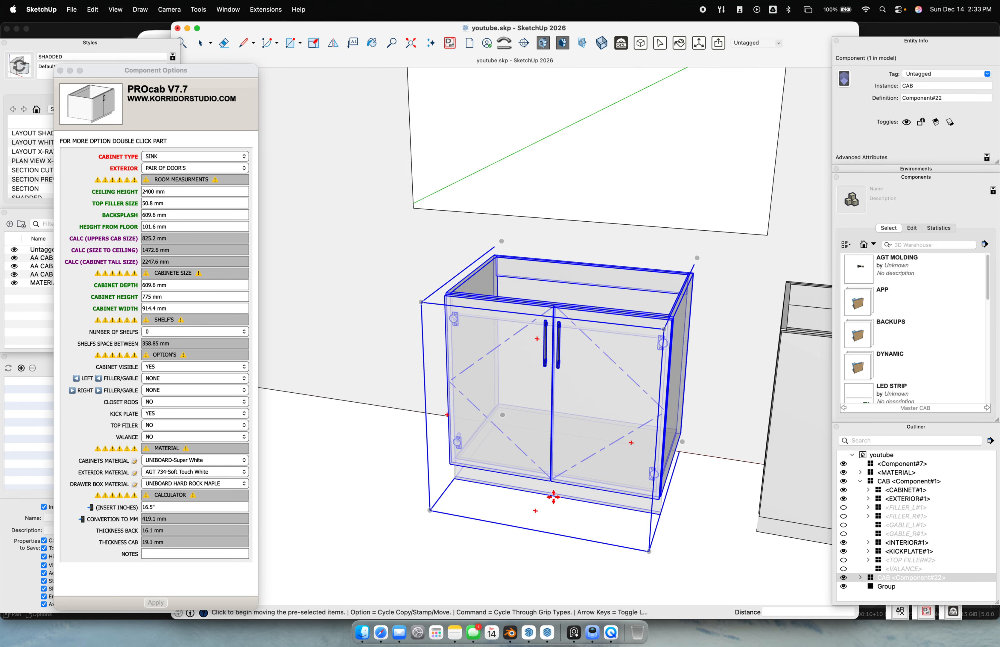
pyautogui.click(553, 497)
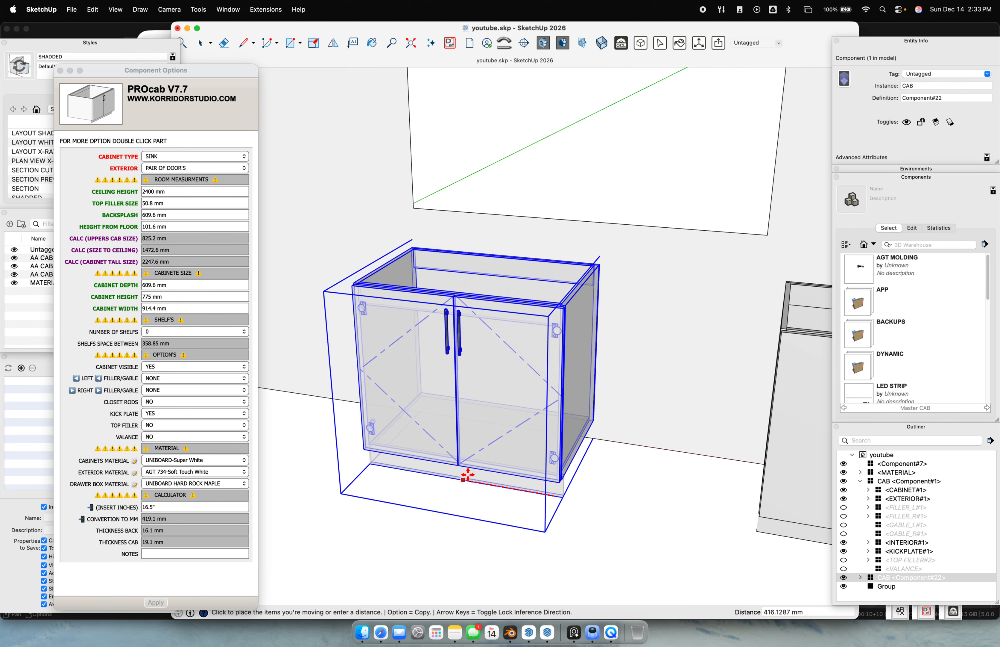
# Set the sink cabinet down further along the wall, beneath the window
pyautogui.click(577, 221)
pyautogui.moveTo(670, 346); pyautogui.dragTo(599, 422, button='middle')
pyautogui.scroll(-3, 599, 422)
pyautogui.scroll(-3, 600, 408)
pyautogui.press('space')
# Inspect the cabinet's inner box part, then reselect the whole sink cabinet
pyautogui.moveTo(609, 385); pyautogui.dragTo(605, 382)
pyautogui.scroll(4, 592, 370)
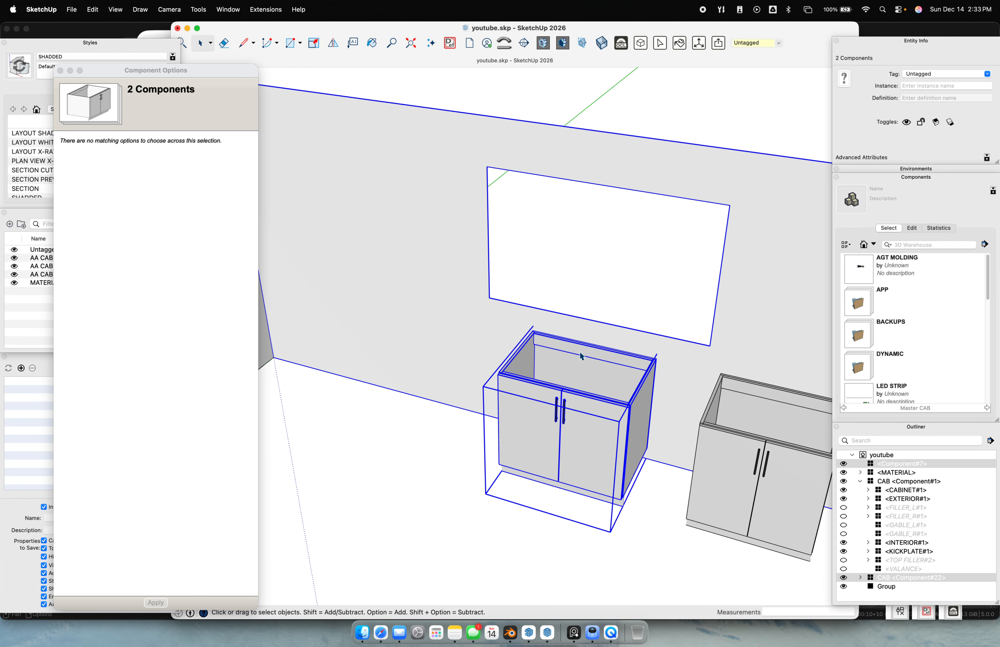
pyautogui.click(574, 350)
pyautogui.scroll(1, 573, 358)
pyautogui.moveTo(573, 359); pyautogui.dragTo(565, 356, button='middle')
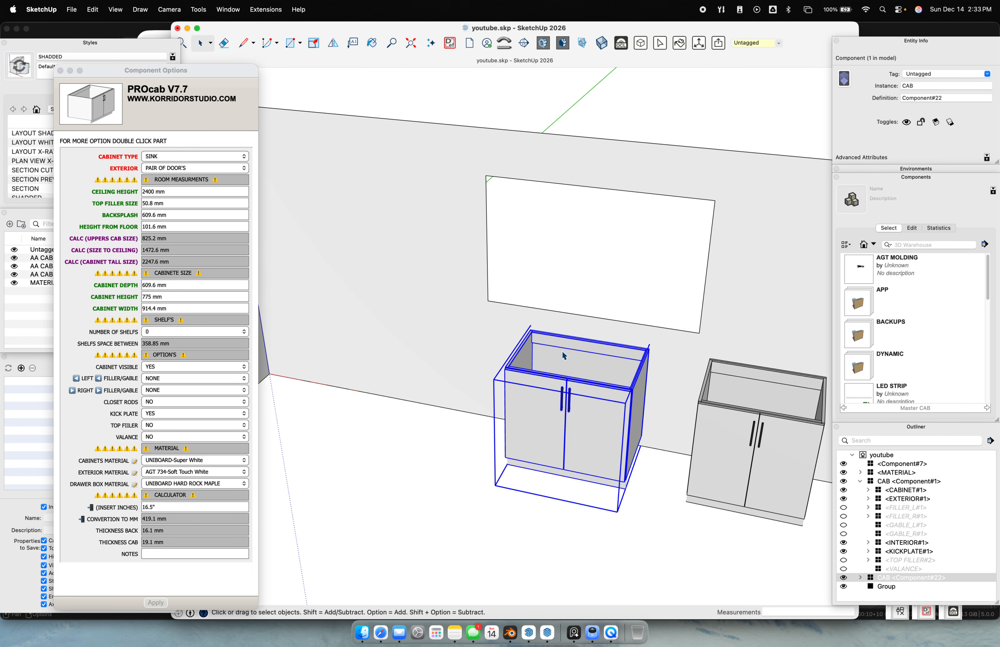
pyautogui.doubleClick(561, 356)
pyautogui.click(559, 352)
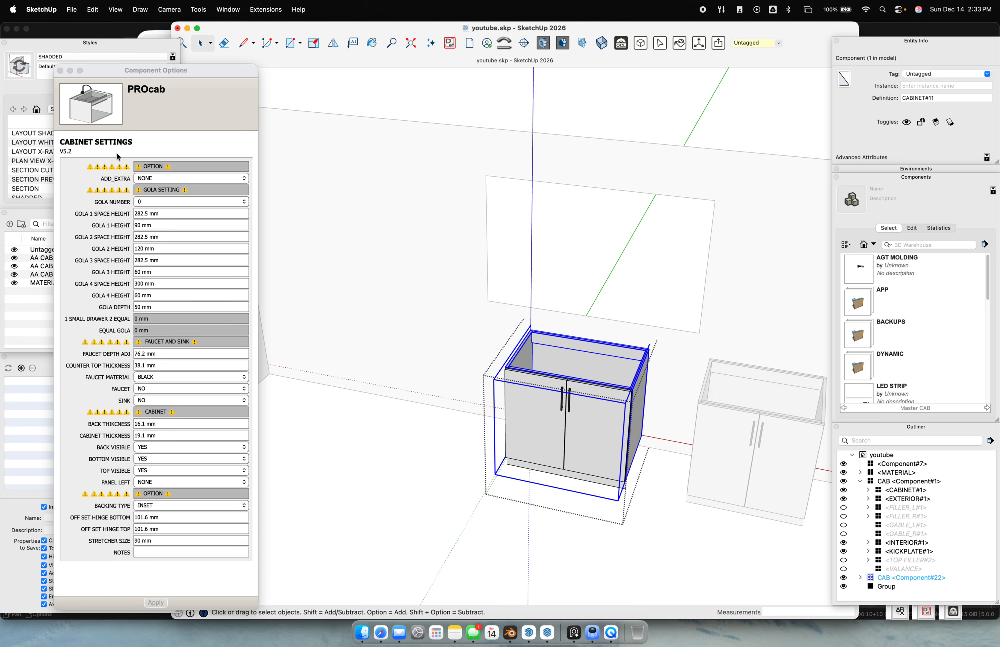
pyautogui.click(415, 428)
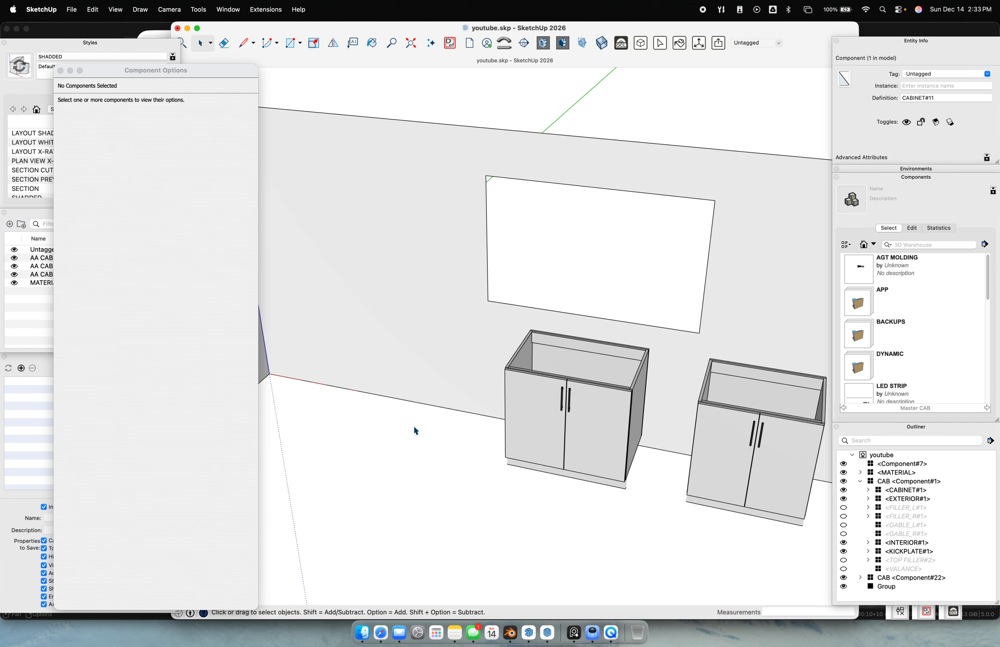
pyautogui.click(605, 380)
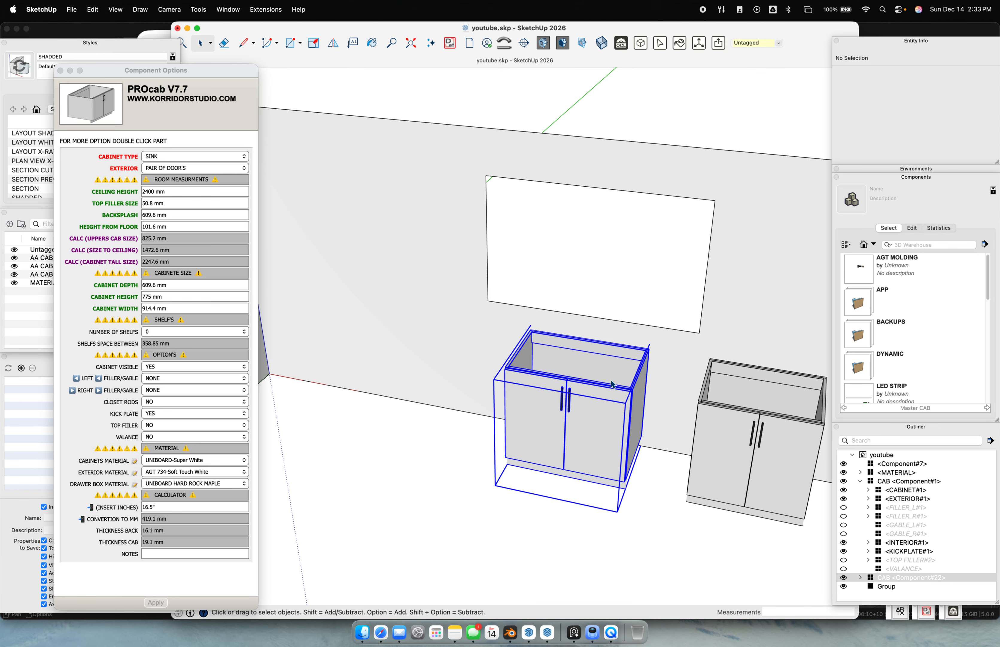
# Try a 16.5" height from floor, then restore it to 101.6 mm
pyautogui.click(181, 212)
pyautogui.click(181, 214)
pyautogui.click(170, 240)
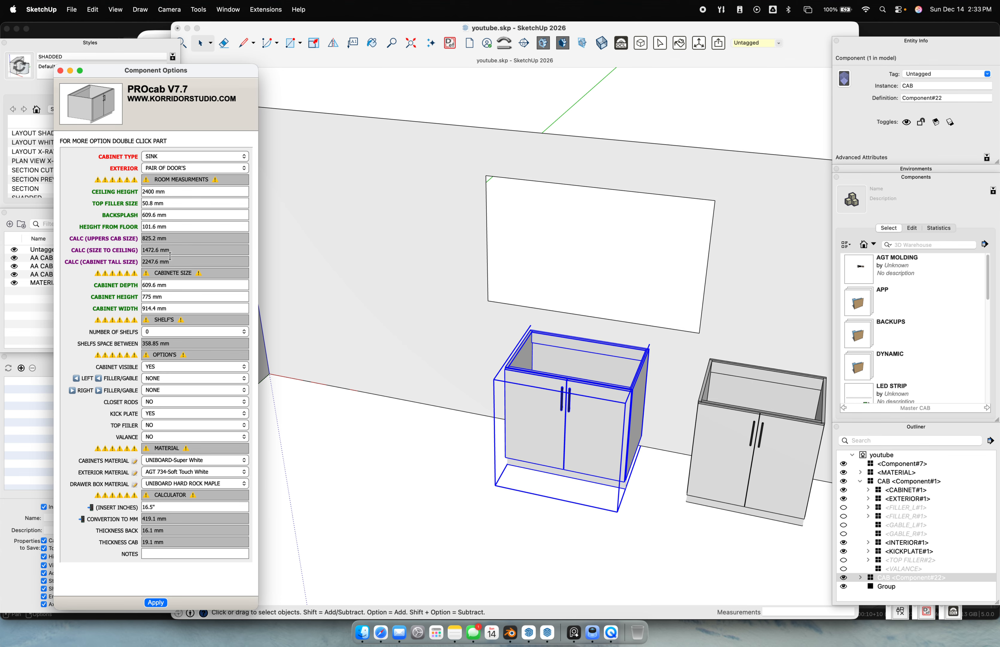
pyautogui.click(174, 226)
pyautogui.scroll(5, 587, 446)
pyautogui.moveTo(586, 445); pyautogui.dragTo(534, 328, button='middle')
pyautogui.write('16.5"')
pyautogui.press('Return')
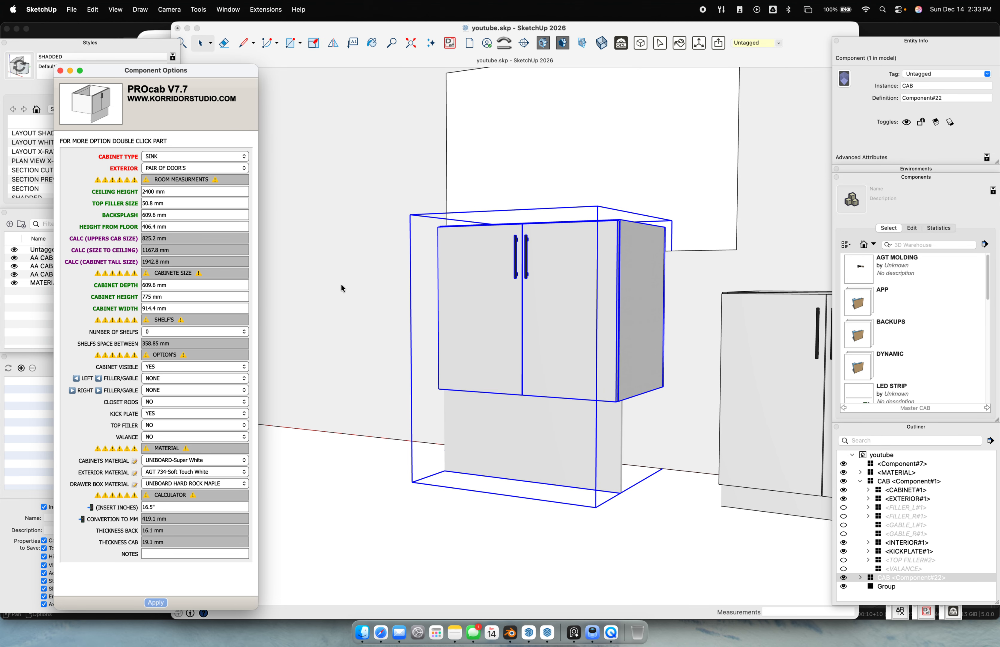
pyautogui.tripleClick(174, 227)
pyautogui.write('101.6')
pyautogui.press('Return')
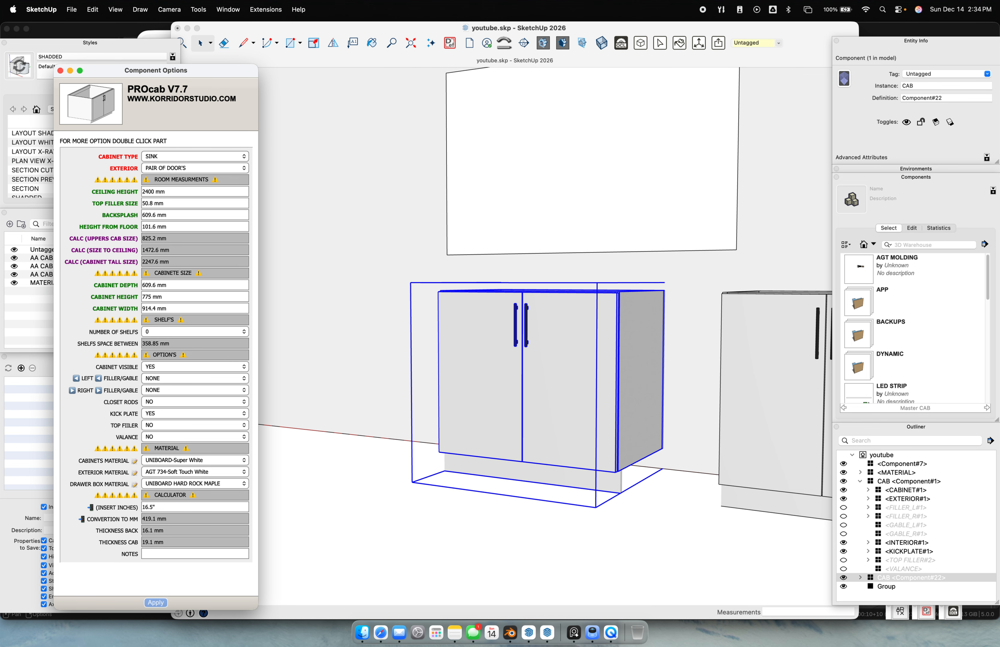
# Set the cabinet depth to 25" (635 mm) after briefly trying 12"
pyautogui.moveTo(497, 314); pyautogui.dragTo(422, 457, button='middle')
pyautogui.tripleClick(179, 289)
pyautogui.write('12')
pyautogui.press('Return')
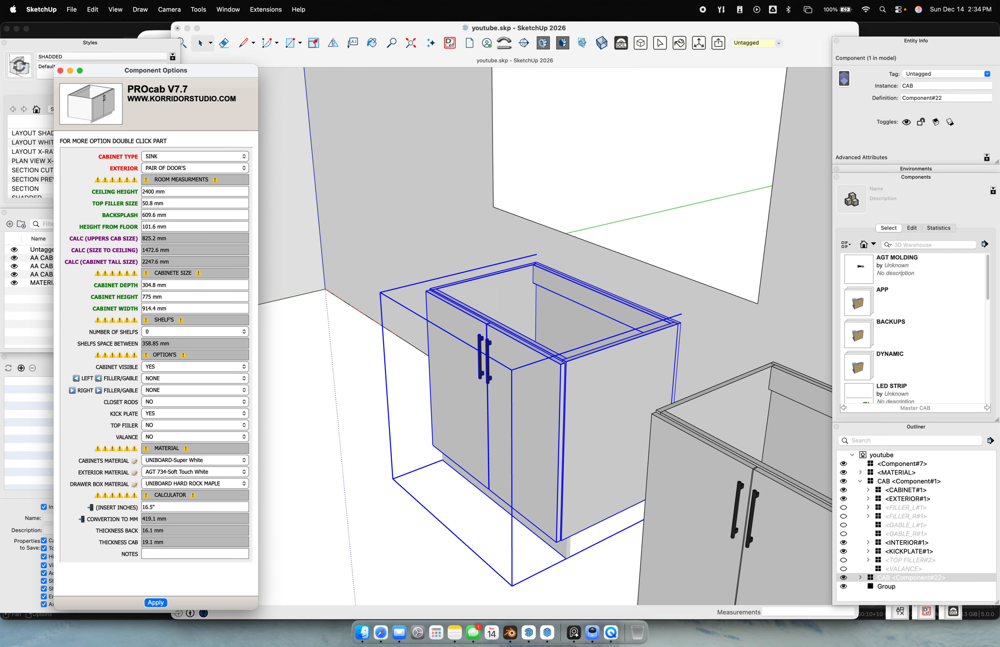
pyautogui.tripleClick(170, 298)
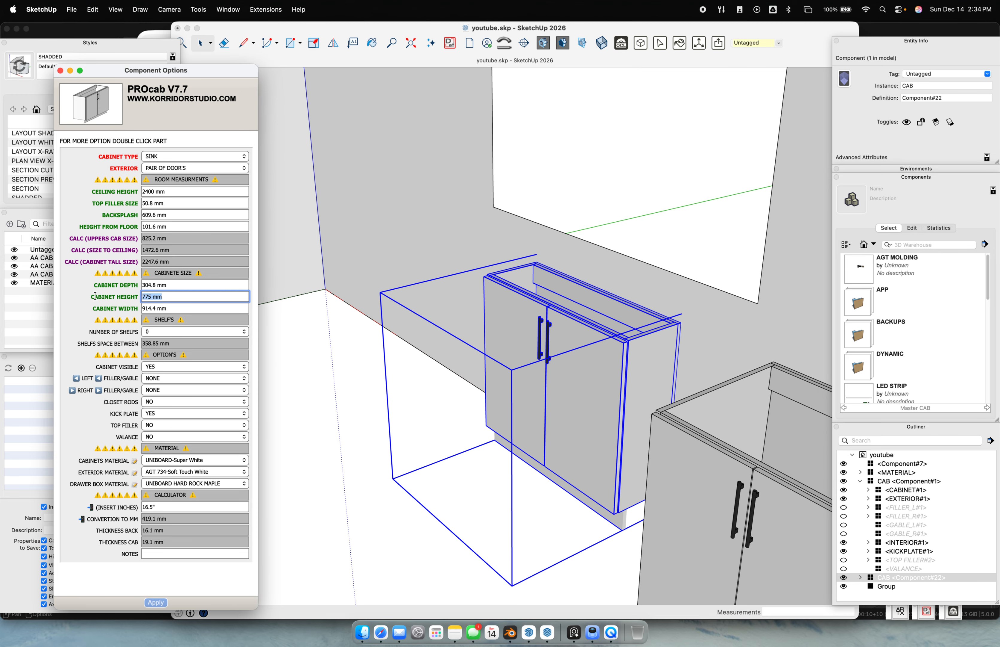
pyautogui.tripleClick(177, 286)
pyautogui.write('2')
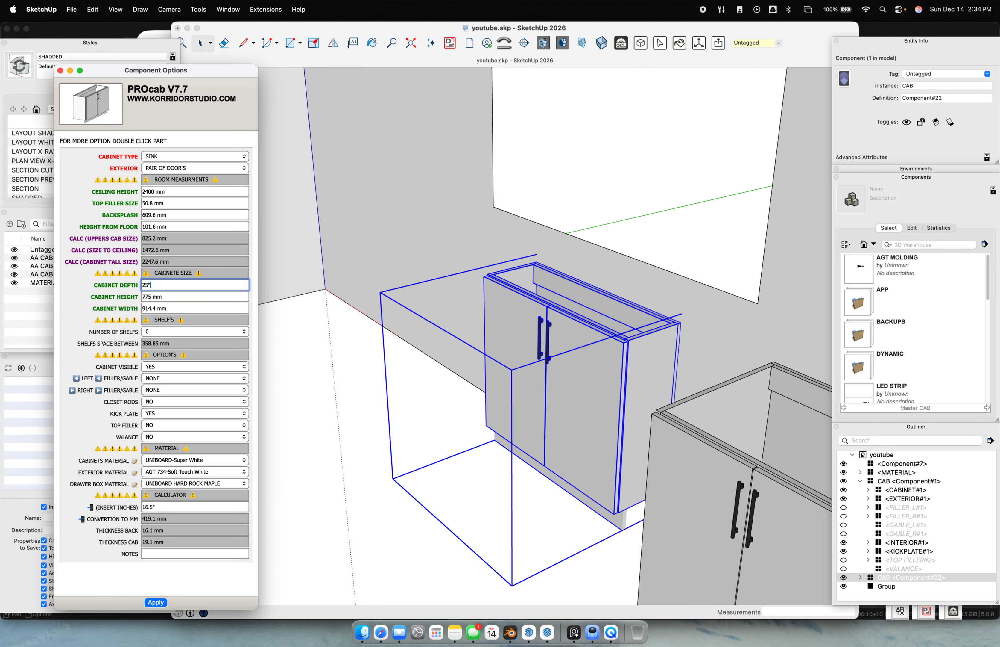
pyautogui.write('5"')
pyautogui.press('Return')
pyautogui.click(197, 305)
pyautogui.moveTo(453, 338); pyautogui.dragTo(612, 459, button='middle')
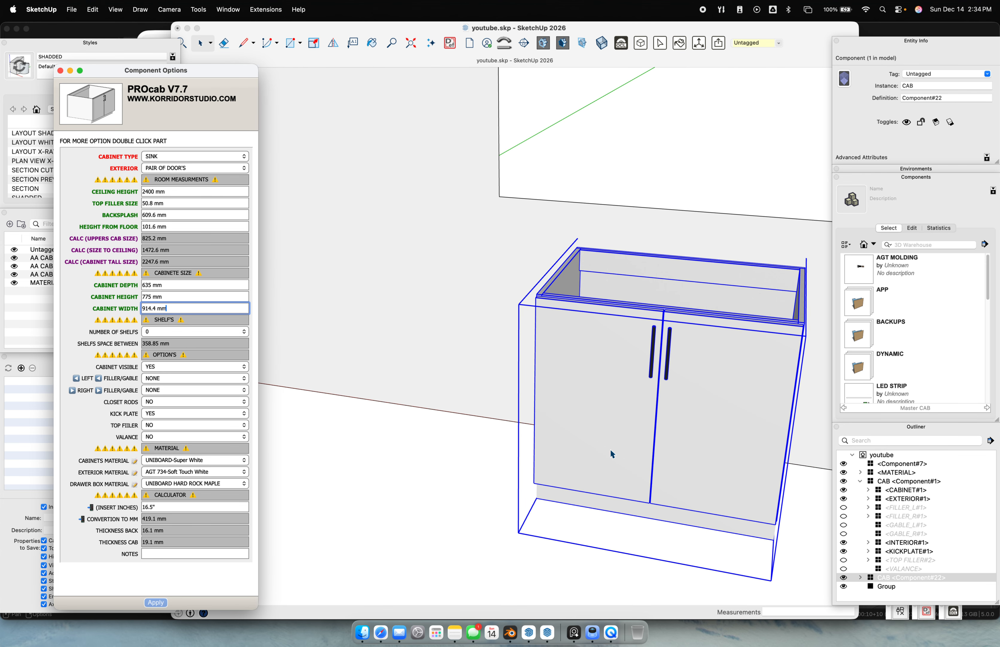
pyautogui.moveTo(207, 72); pyautogui.dragTo(318, 60)
pyautogui.moveTo(502, 204); pyautogui.dragTo(551, 313, button='middle')
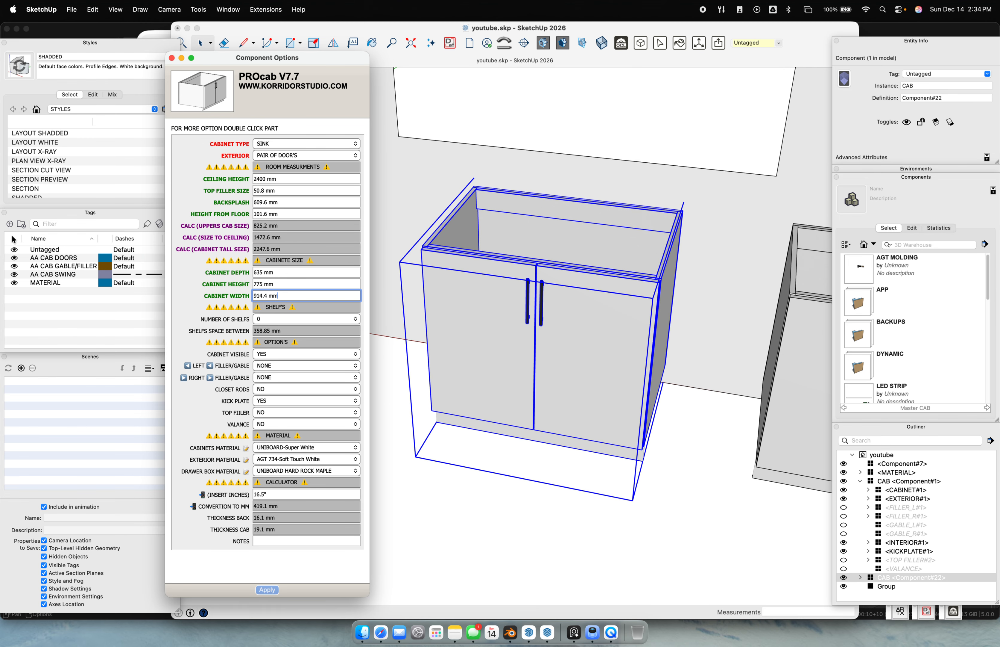
# Hide the AA CAB DOORS, AA CAB GABLE/FILLER and MATERIAL tags, then turn MATERIAL back on
pyautogui.click(16, 259)
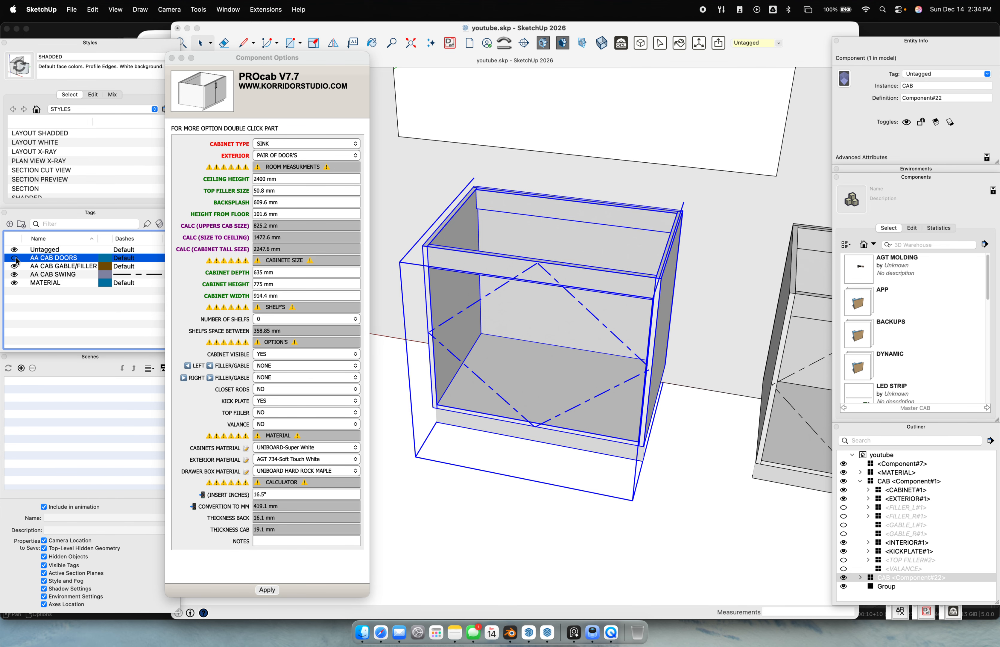
pyautogui.click(16, 268)
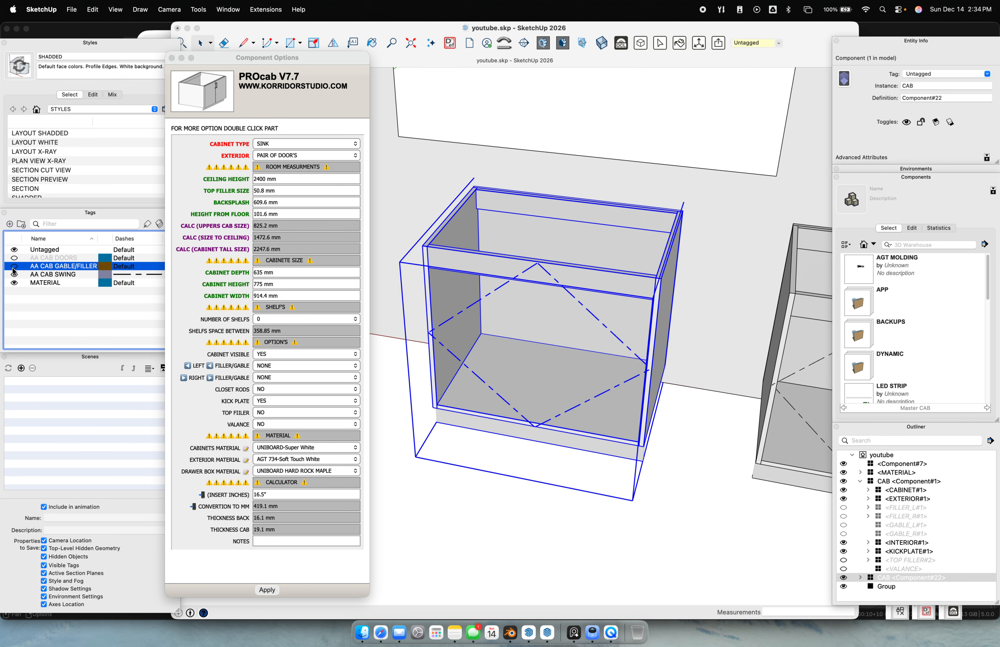
pyautogui.click(14, 276)
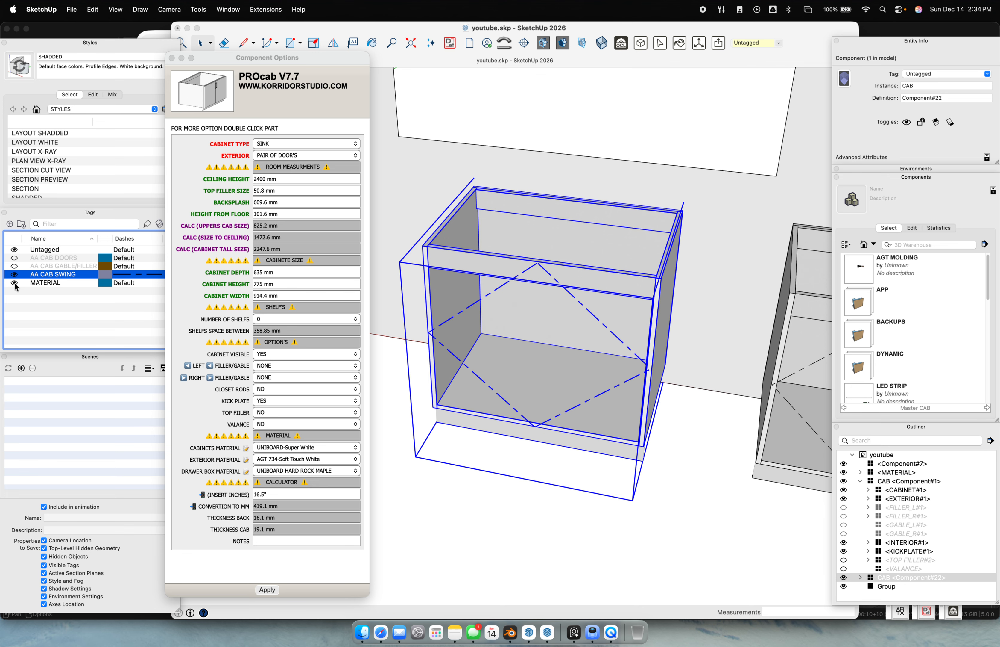
pyautogui.click(14, 284)
pyautogui.scroll(-10, 593, 304)
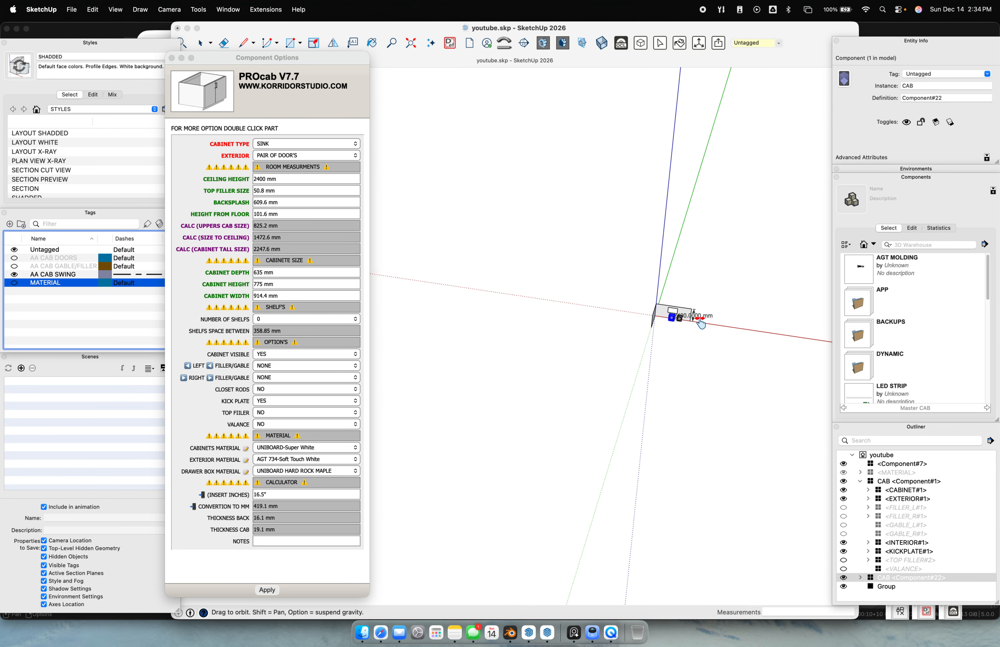
pyautogui.keyDown('shift'); pyautogui.moveTo(705, 324); pyautogui.dragTo(474, 315, button='middle'); pyautogui.keyUp('shift')
pyautogui.click(13, 281)
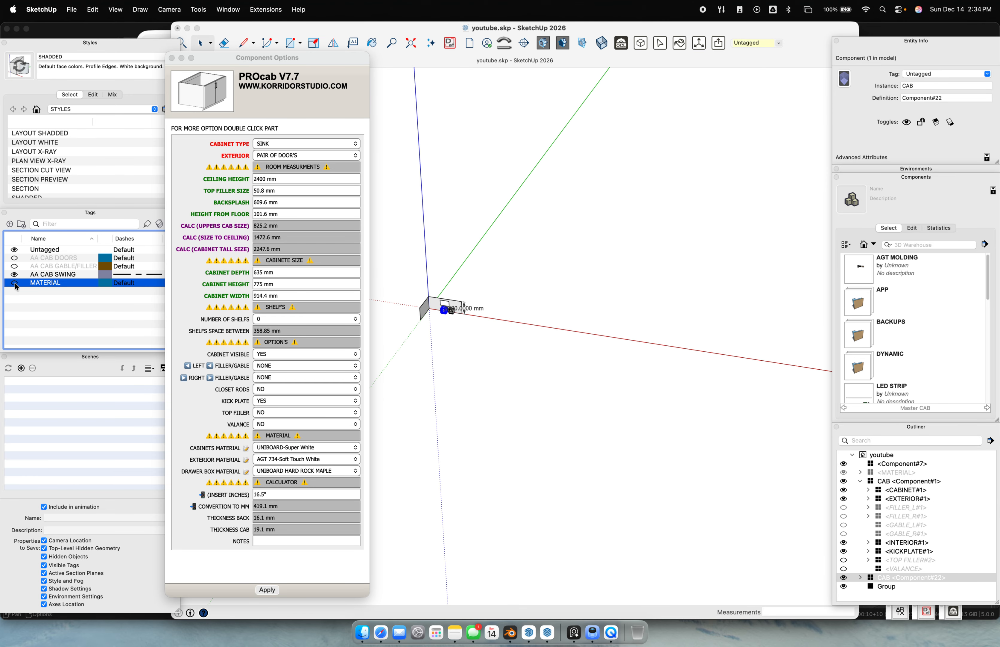
# Frame the model and apply UNIBOARD-Hard Rock Maple as the cabinets material
pyautogui.scroll(10, 449, 260)
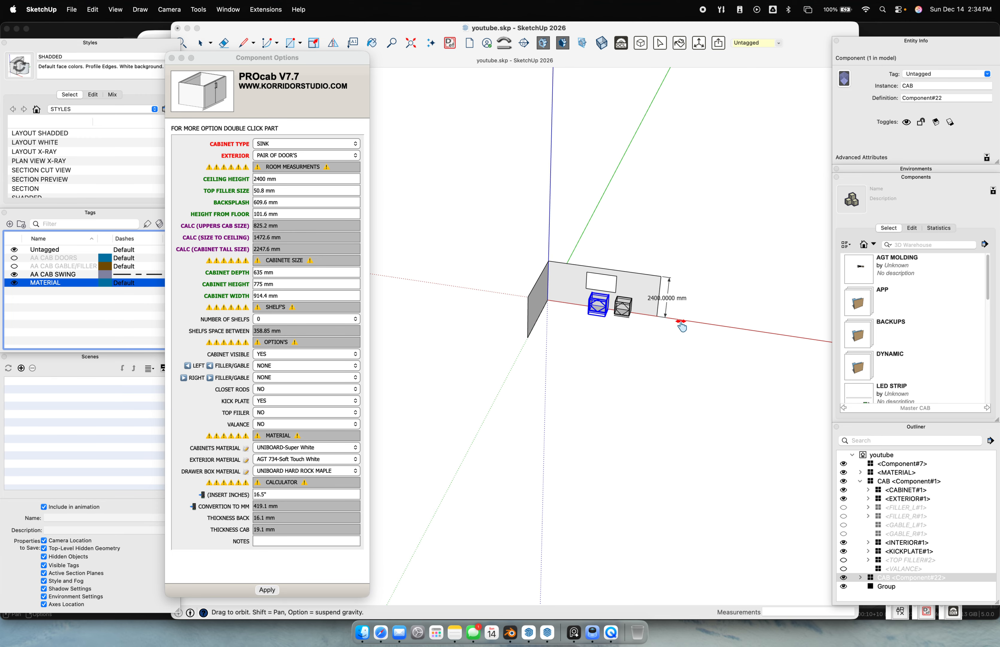
pyautogui.keyDown('shift'); pyautogui.moveTo(769, 332); pyautogui.dragTo(342, 320, button='middle'); pyautogui.keyUp('shift')
pyautogui.scroll(-5, 784, 385)
pyautogui.keyDown('shift'); pyautogui.moveTo(782, 385); pyautogui.dragTo(732, 348, button='middle'); pyautogui.keyUp('shift')
pyautogui.scroll(10, 580, 314)
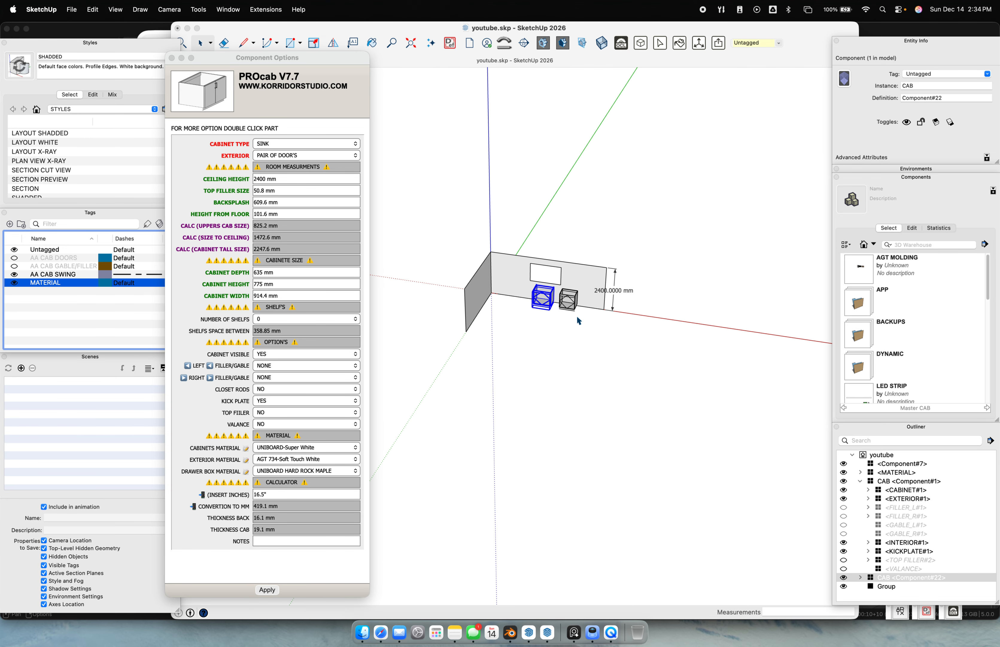
pyautogui.click(278, 449)
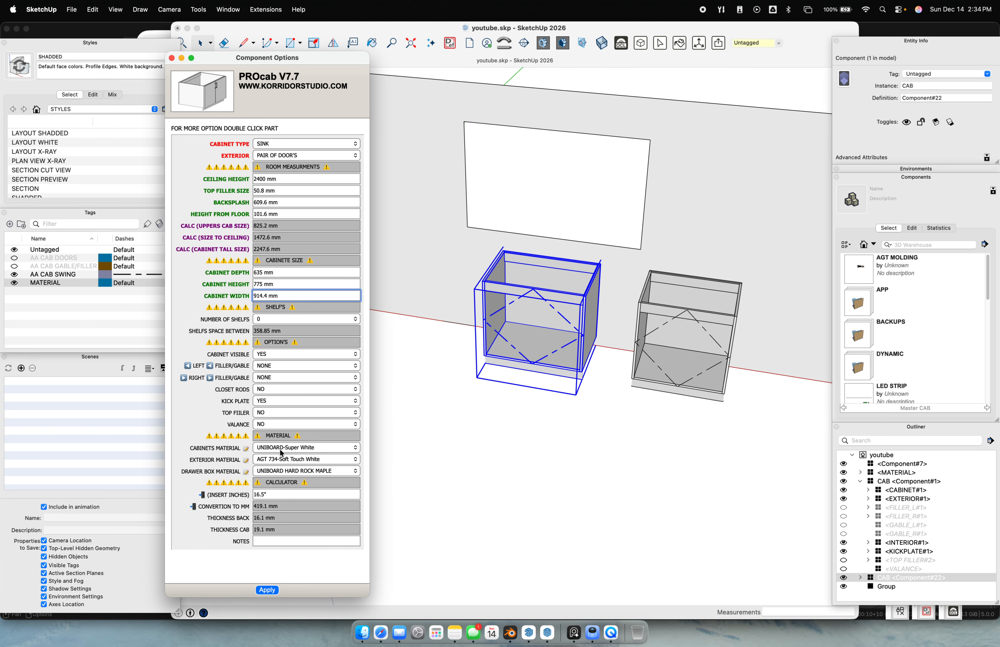
pyautogui.click(297, 450)
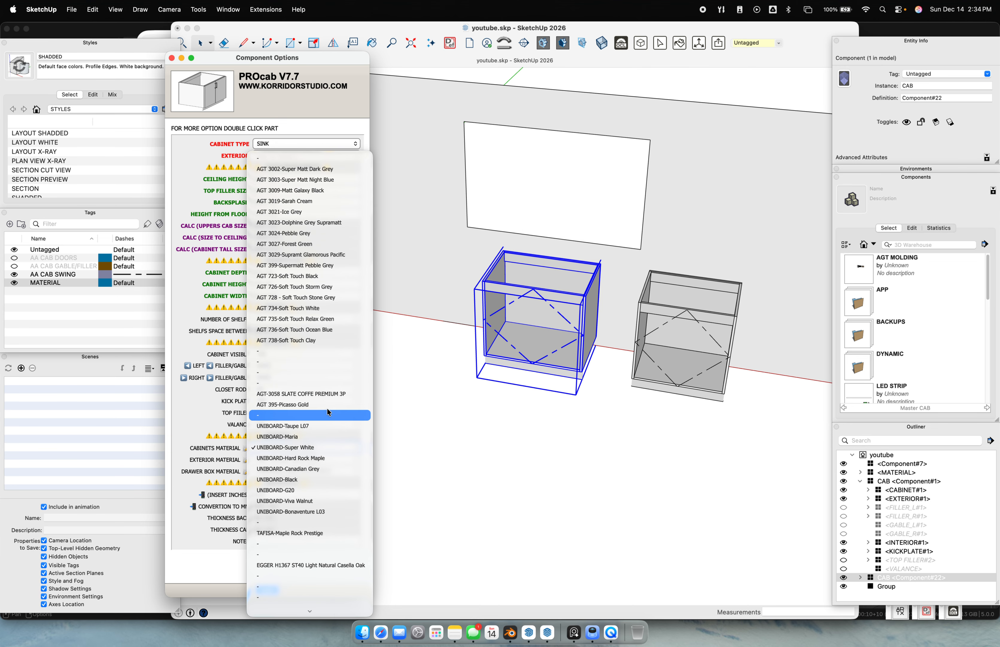
pyautogui.click(326, 458)
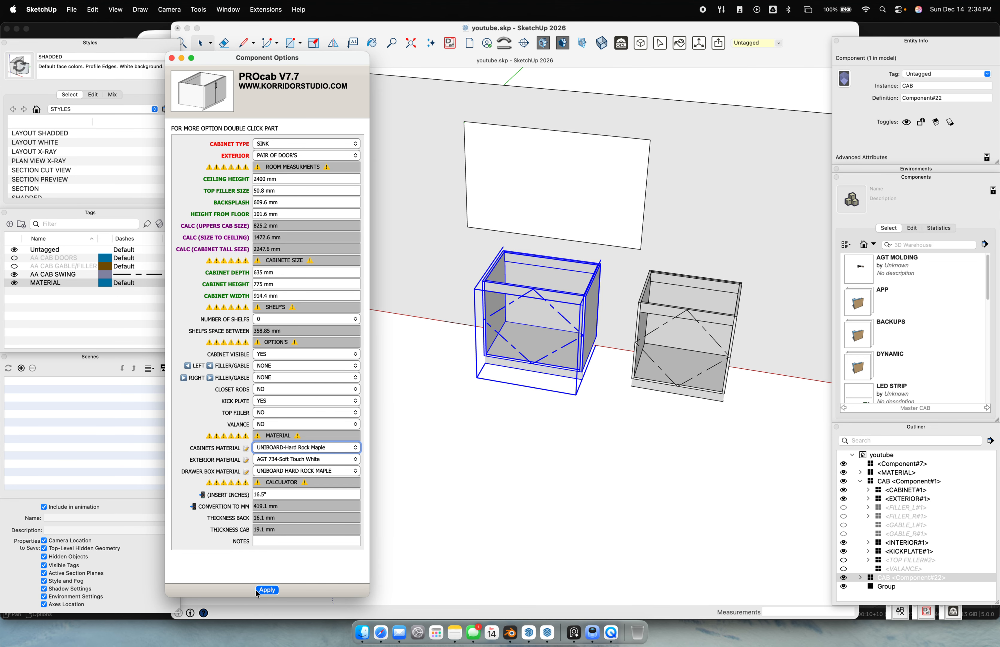
pyautogui.click(266, 589)
pyautogui.scroll(6, 522, 308)
# Orbit around the maple cabinet to inspect its sides and interior
pyautogui.moveTo(523, 308); pyautogui.dragTo(617, 321, button='middle')
pyautogui.scroll(5, 409, 251)
pyautogui.moveTo(408, 250); pyautogui.dragTo(562, 202, button='middle')
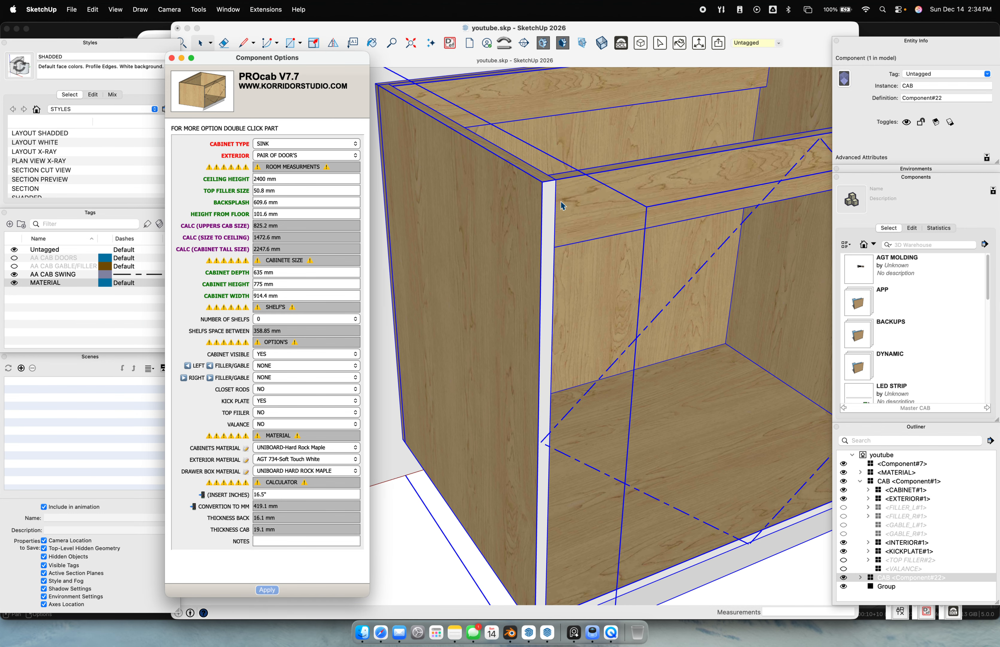
pyautogui.scroll(-5, 574, 353)
pyautogui.moveTo(627, 386); pyautogui.dragTo(461, 182, button='middle')
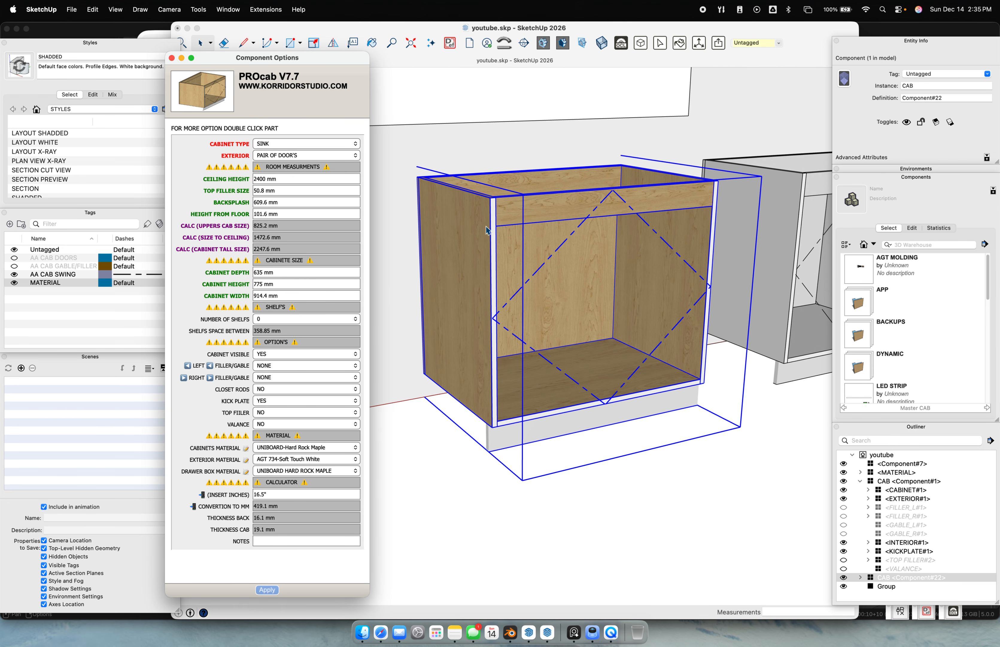
pyautogui.moveTo(512, 264); pyautogui.dragTo(598, 301, button='middle')
pyautogui.scroll(5, 575, 241)
pyautogui.moveTo(575, 240); pyautogui.dragTo(556, 456, button='middle')
pyautogui.scroll(-5, 533, 424)
pyautogui.keyDown('shift'); pyautogui.moveTo(536, 449); pyautogui.dragTo(574, 332, button='middle'); pyautogui.keyUp('shift')
pyautogui.scroll(1, 574, 332)
# Show the AA CAB DOORS and AA CAB GABLE/FILLER tags again, then select both cabinets
pyautogui.click(14, 259)
pyautogui.click(14, 266)
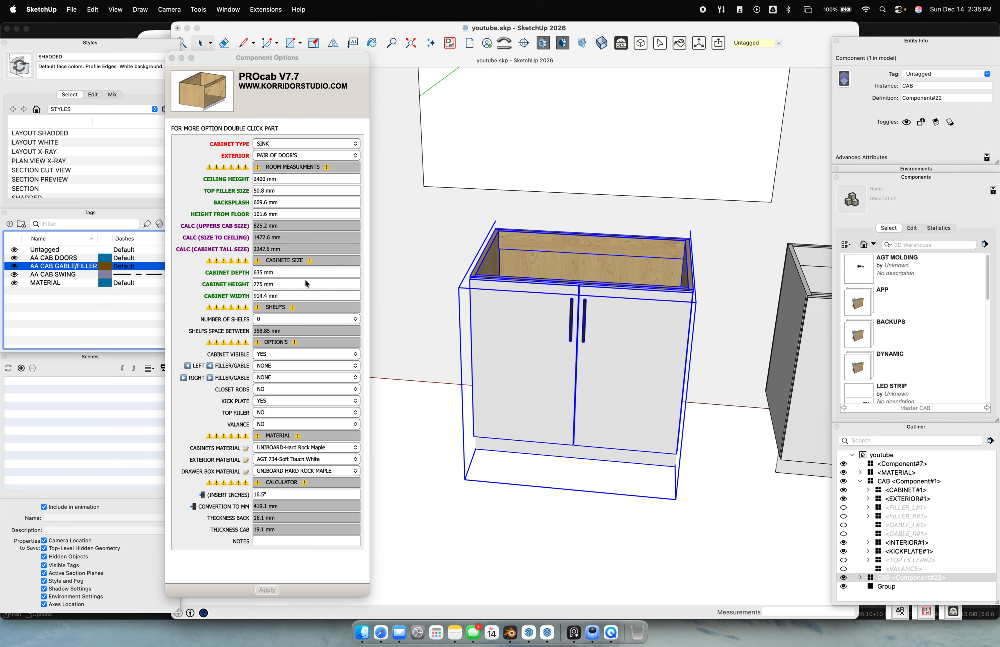
pyautogui.scroll(3, 560, 376)
pyautogui.scroll(-3, 560, 375)
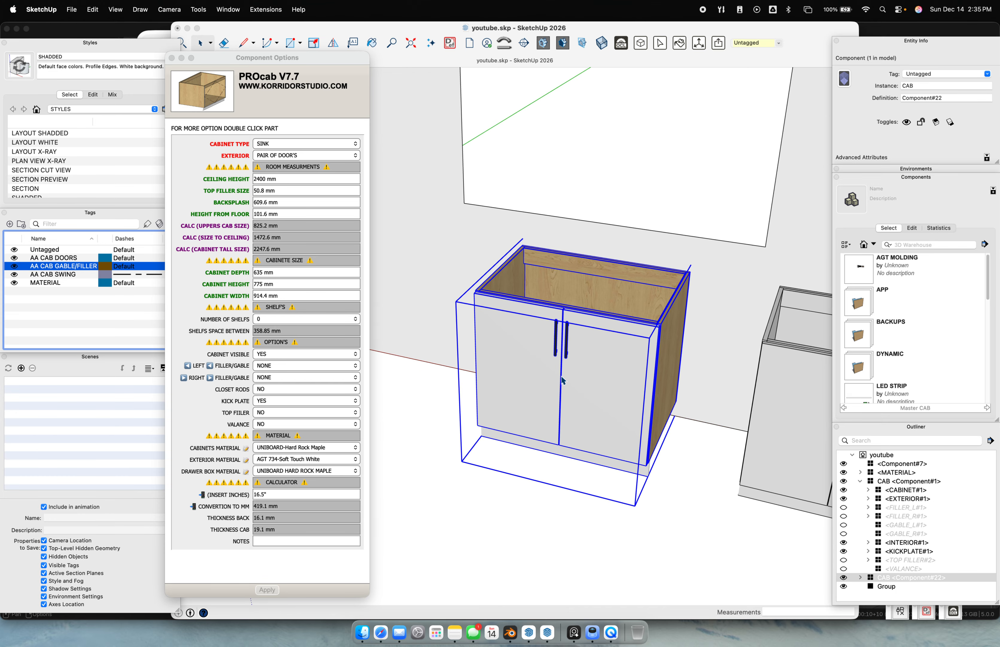
pyautogui.click(274, 360)
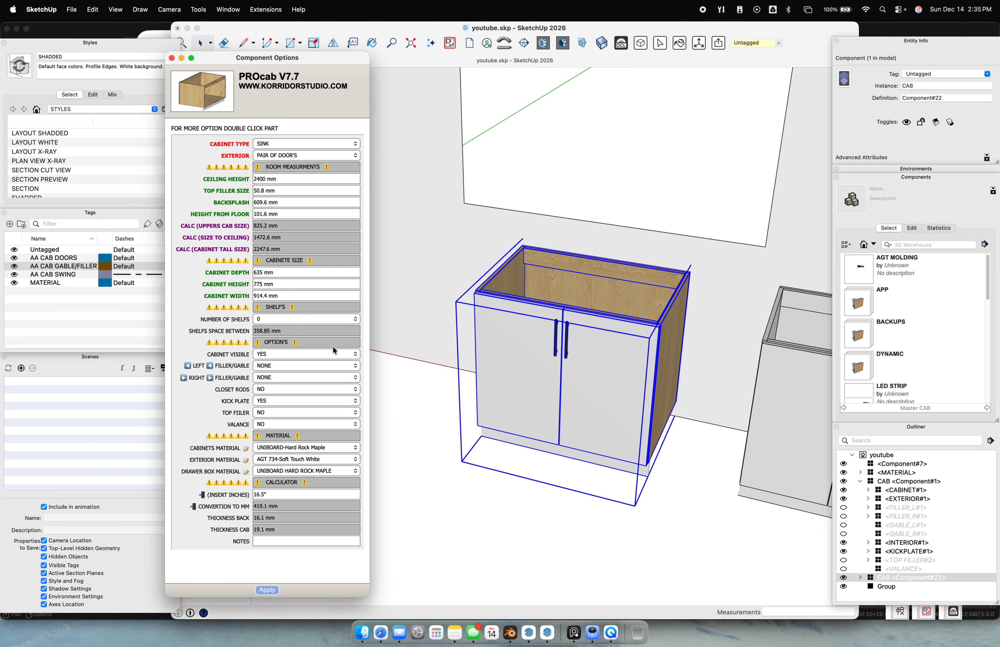
pyautogui.click(302, 356)
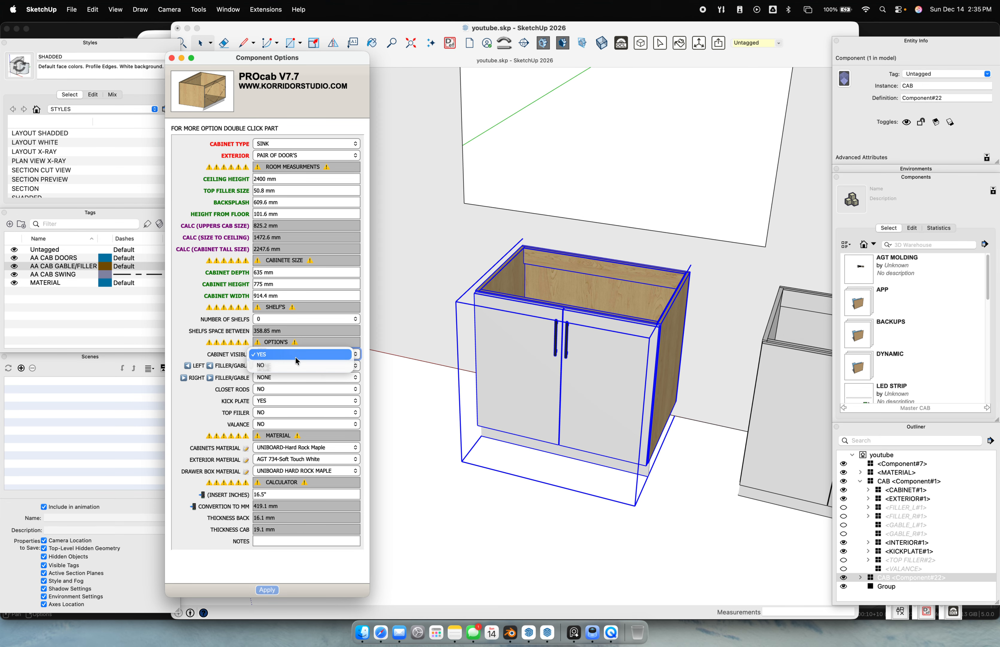
pyautogui.scroll(-5, 542, 349)
pyautogui.keyDown('shift'); pyautogui.moveTo(675, 339); pyautogui.dragTo(605, 370, button='middle'); pyautogui.keyUp('shift')
pyautogui.scroll(6, 605, 371)
pyautogui.click(695, 359)
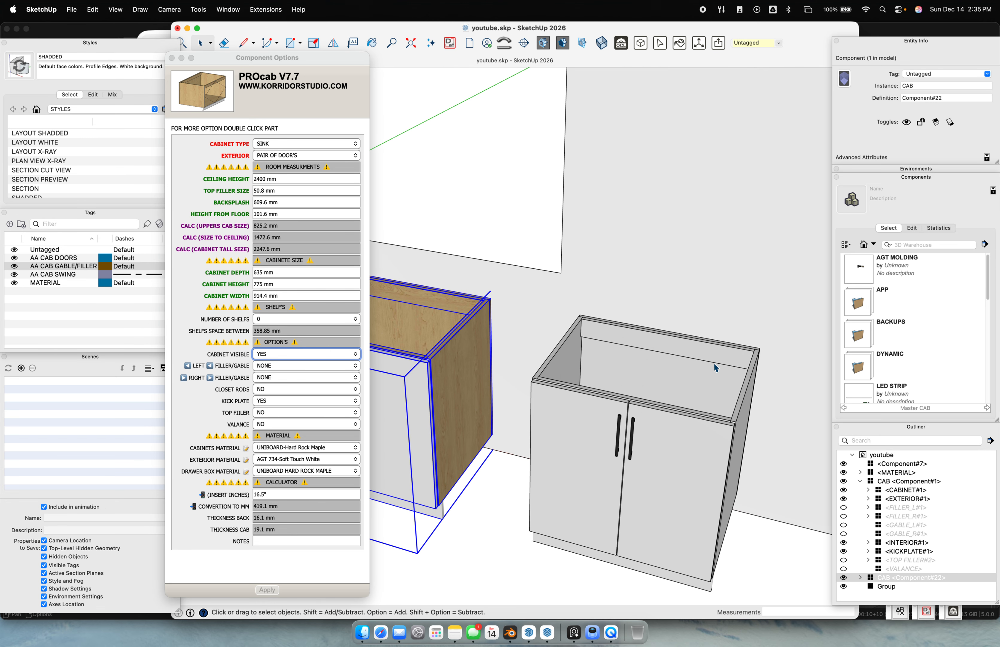
pyautogui.click(747, 371)
# Copy the right cabinet with Move plus Alt and place the copy to the left
pyautogui.press('m')
pyautogui.scroll(-8, 750, 385)
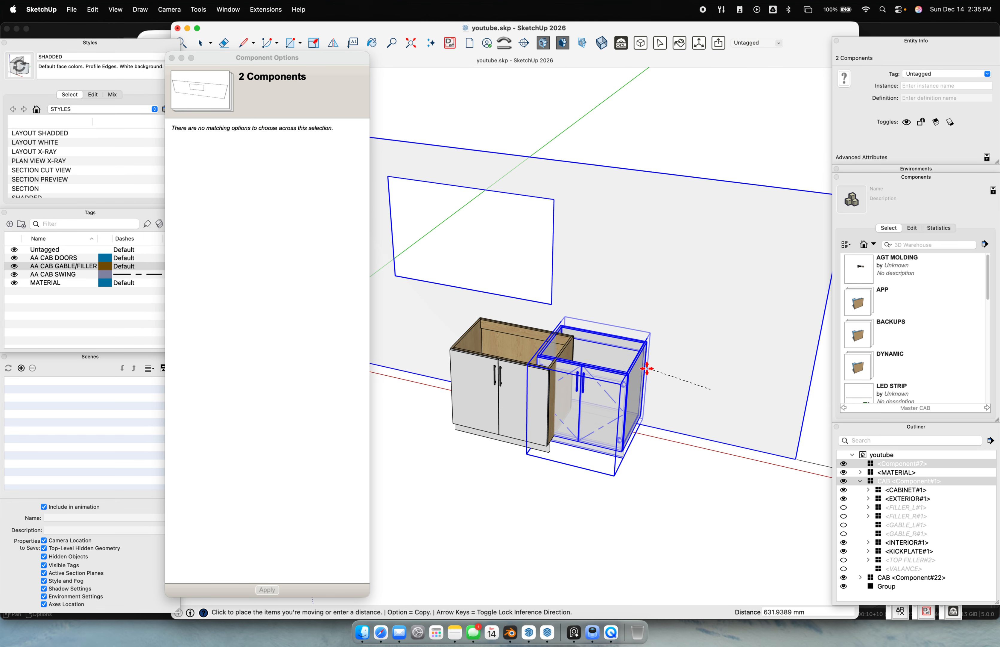
pyautogui.press('space')
pyautogui.click(707, 428)
pyautogui.press('m')
pyautogui.click(707, 421)
pyautogui.press('alt')
pyautogui.scroll(-5, 638, 405)
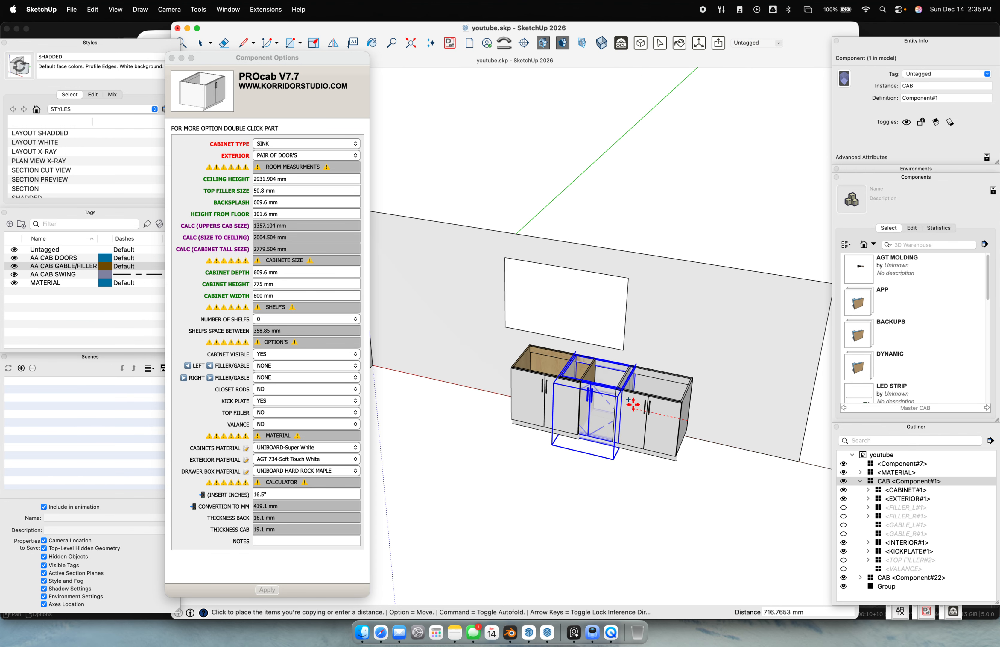
pyautogui.keyDown('shift'); pyautogui.moveTo(612, 401); pyautogui.dragTo(662, 417, button='middle'); pyautogui.keyUp('shift')
pyautogui.scroll(3, 601, 404)
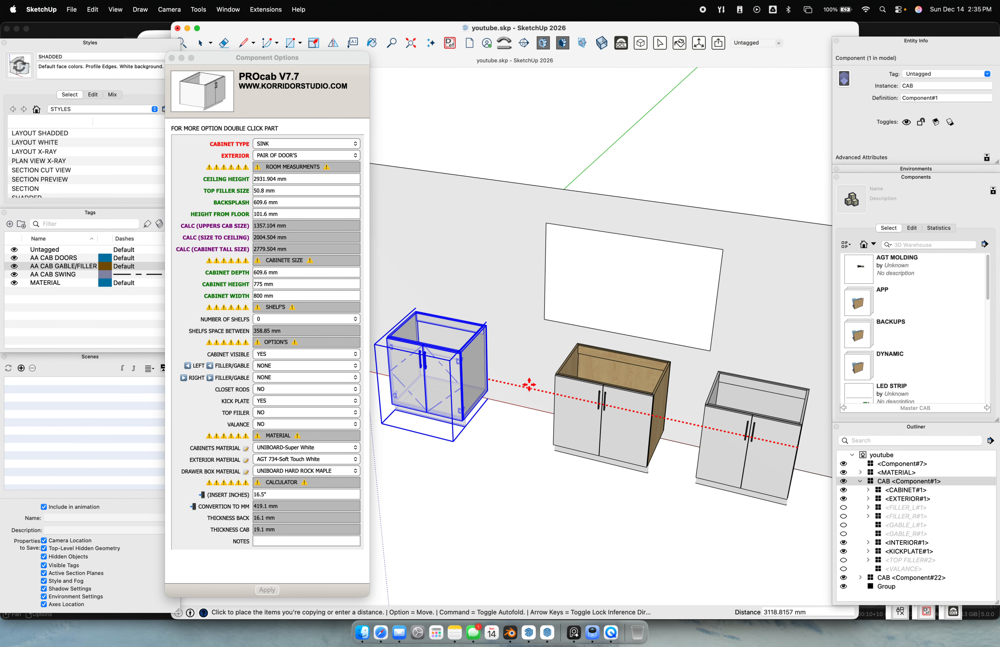
pyautogui.click(525, 393)
pyautogui.scroll(5, 524, 398)
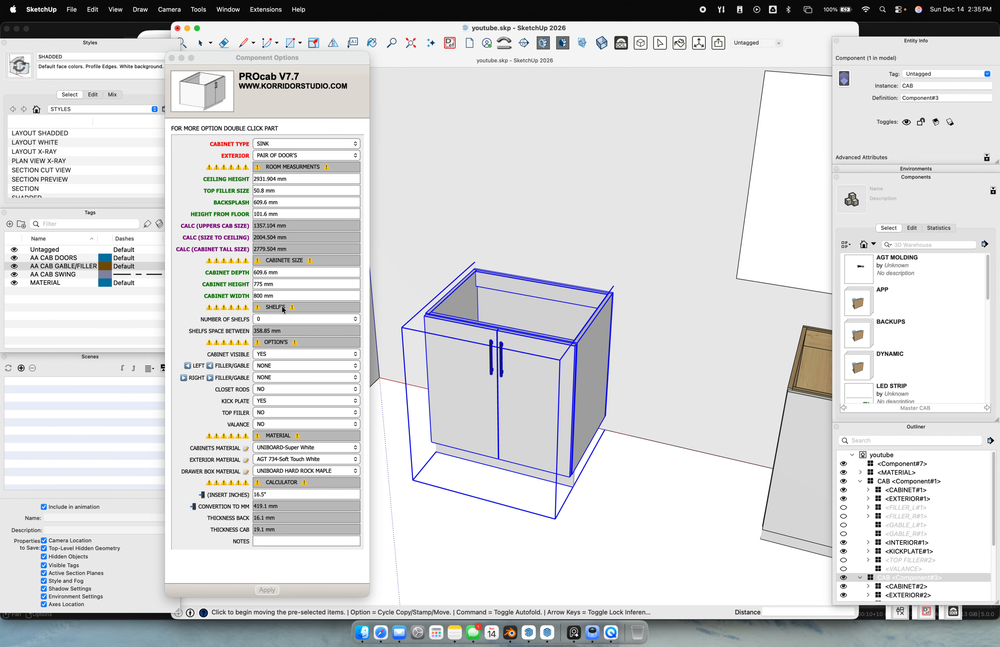
# Narrow the copy to 609.6 mm, set both filler/gable sides to GABLE, and apply
pyautogui.tripleClick(255, 295)
pyautogui.write('609.6')
pyautogui.press('Return')
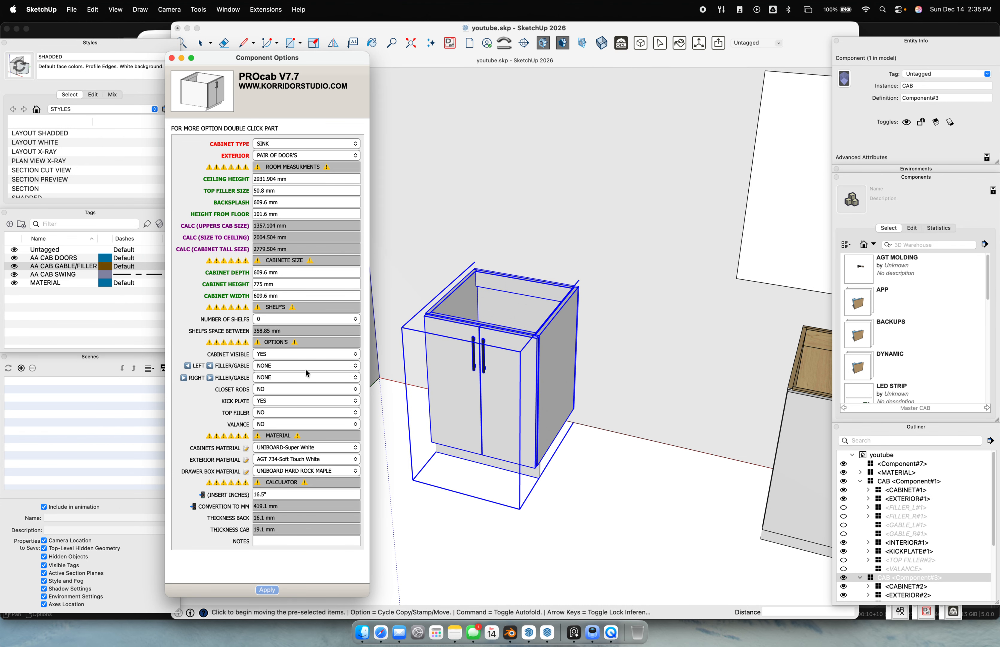
pyautogui.click(277, 366)
pyautogui.click(277, 388)
pyautogui.click(280, 377)
pyautogui.click(280, 399)
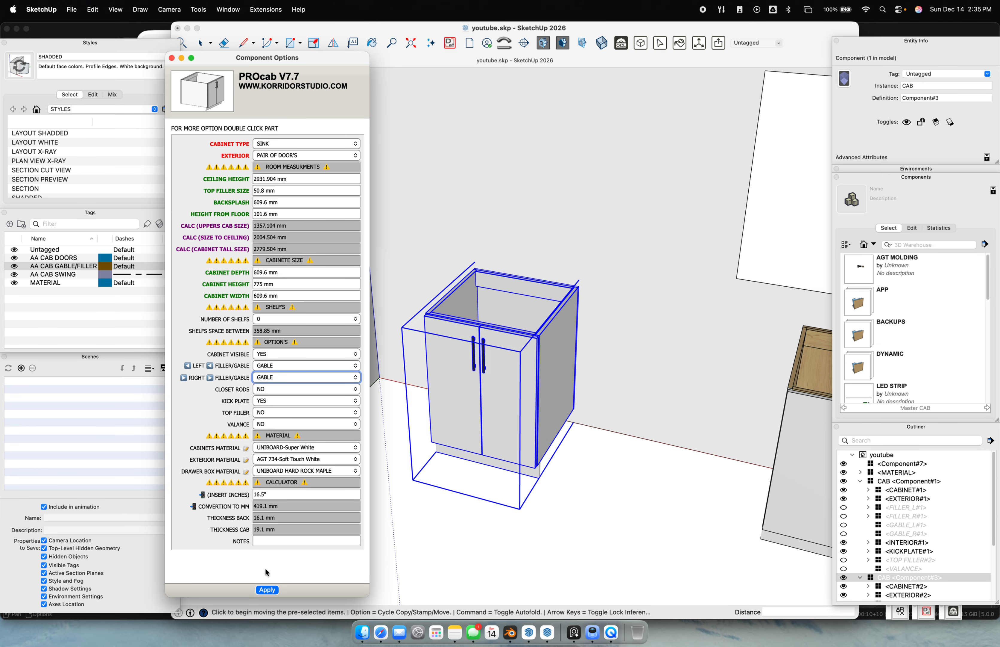
pyautogui.click(267, 368)
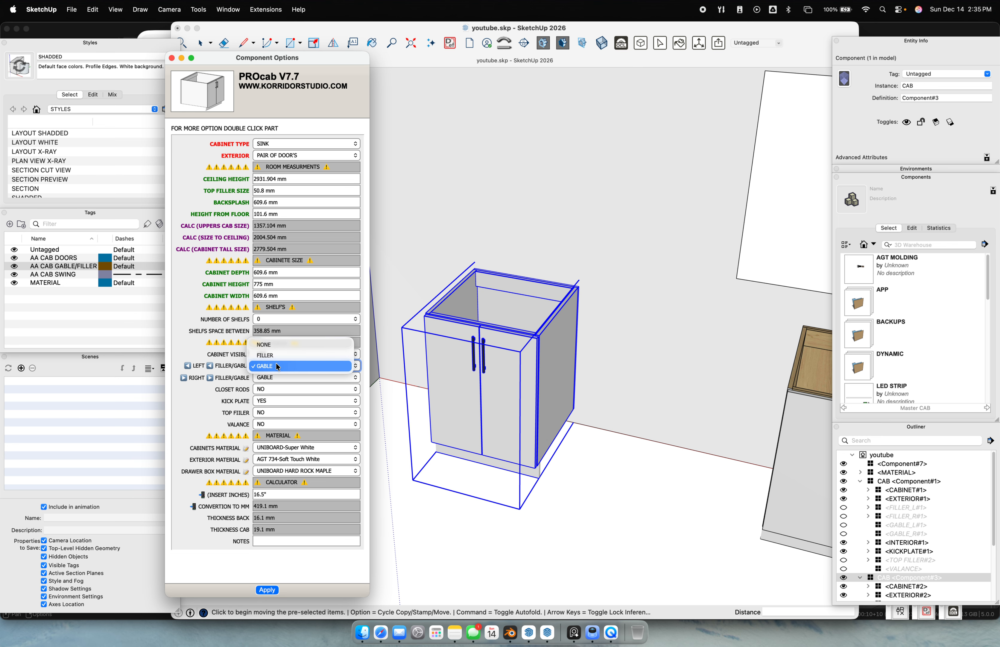
pyautogui.click(277, 366)
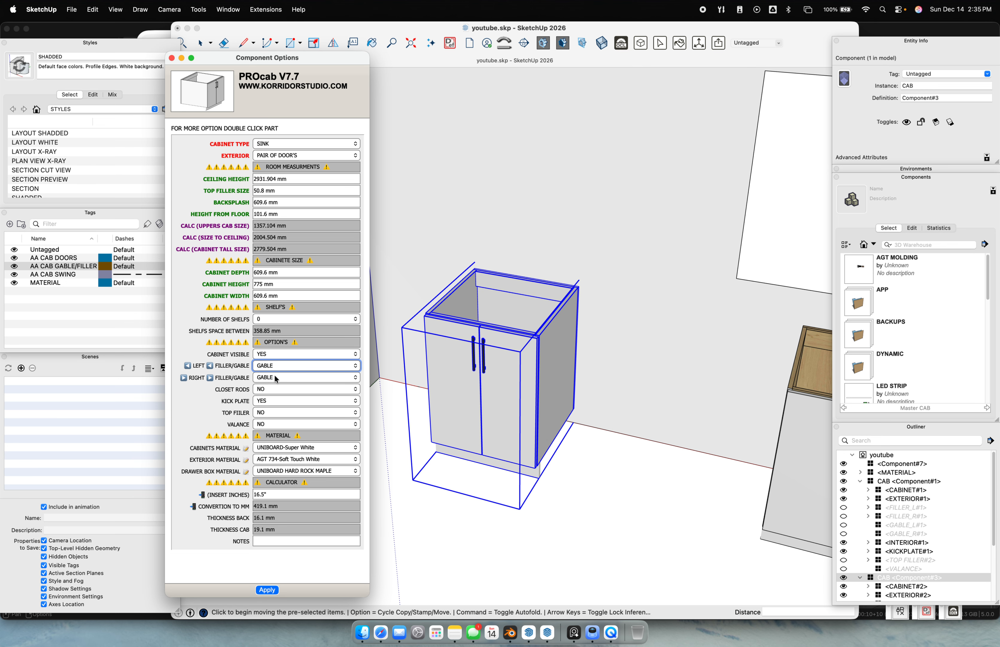
pyautogui.click(272, 590)
pyautogui.moveTo(528, 410); pyautogui.dragTo(597, 425, button='middle')
pyautogui.scroll(1, 597, 426)
pyautogui.scroll(-2, 599, 426)
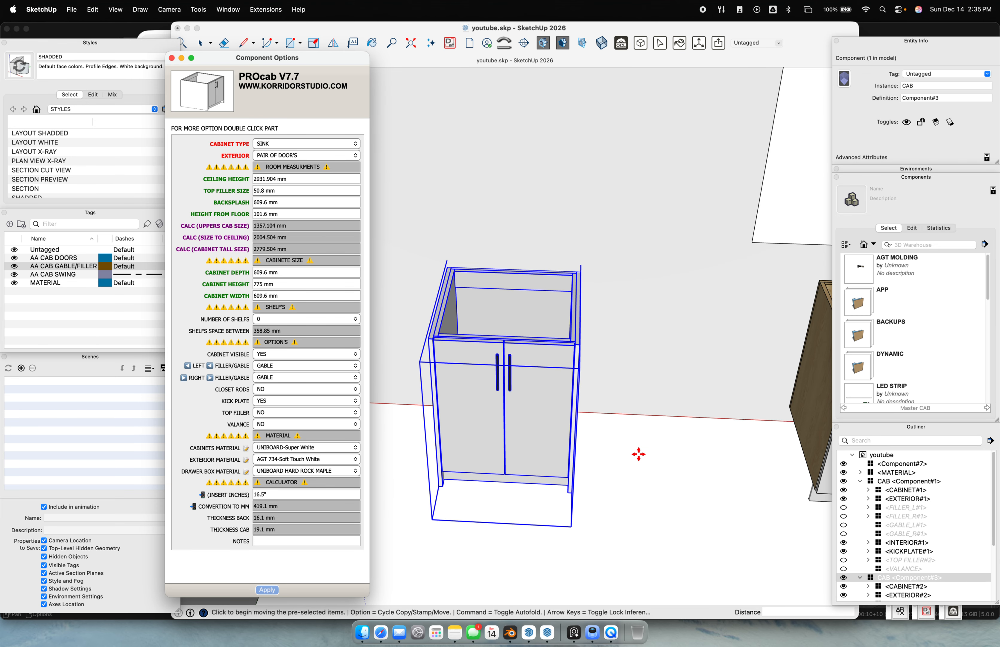
pyautogui.click(636, 455)
# Try a single left door and a pair of doors, then apply PULL OUT as the cabinet exterior
pyautogui.press('space')
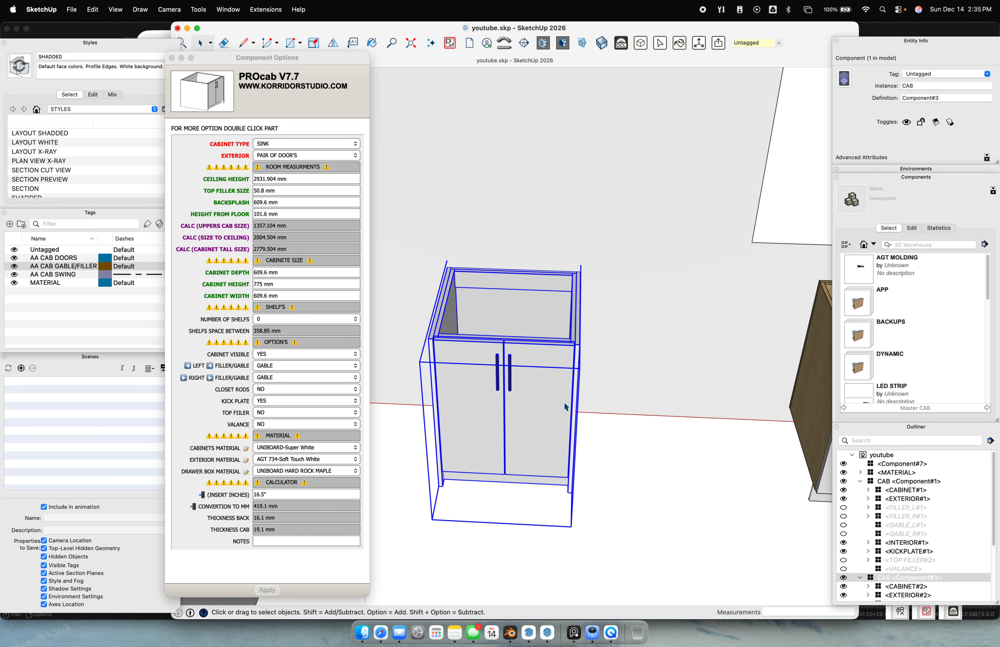
pyautogui.moveTo(565, 405); pyautogui.dragTo(294, 156, button='middle')
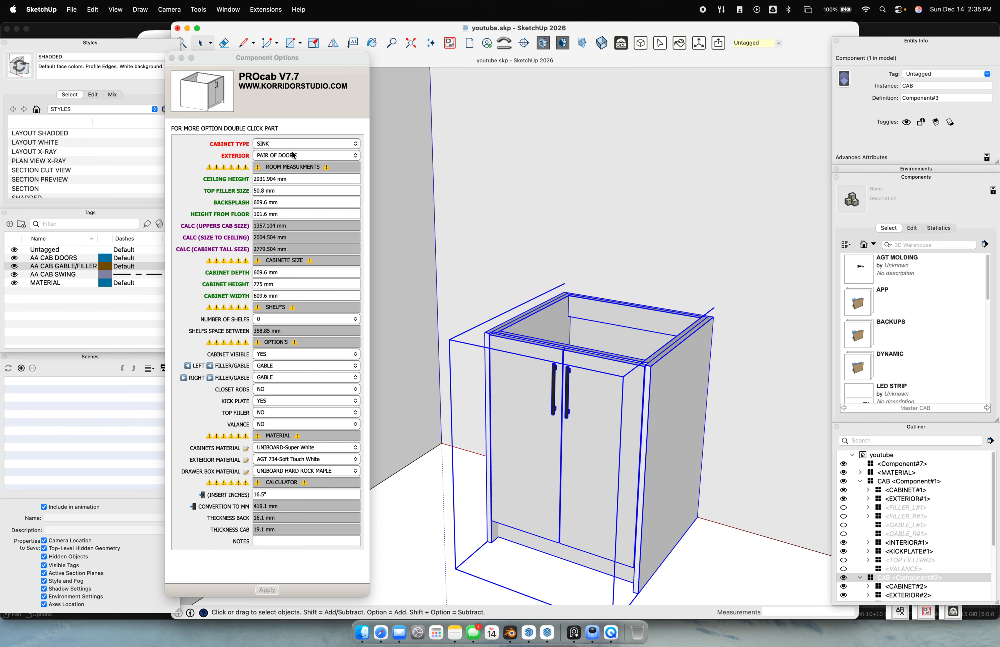
pyautogui.click(294, 155)
pyautogui.click(294, 155)
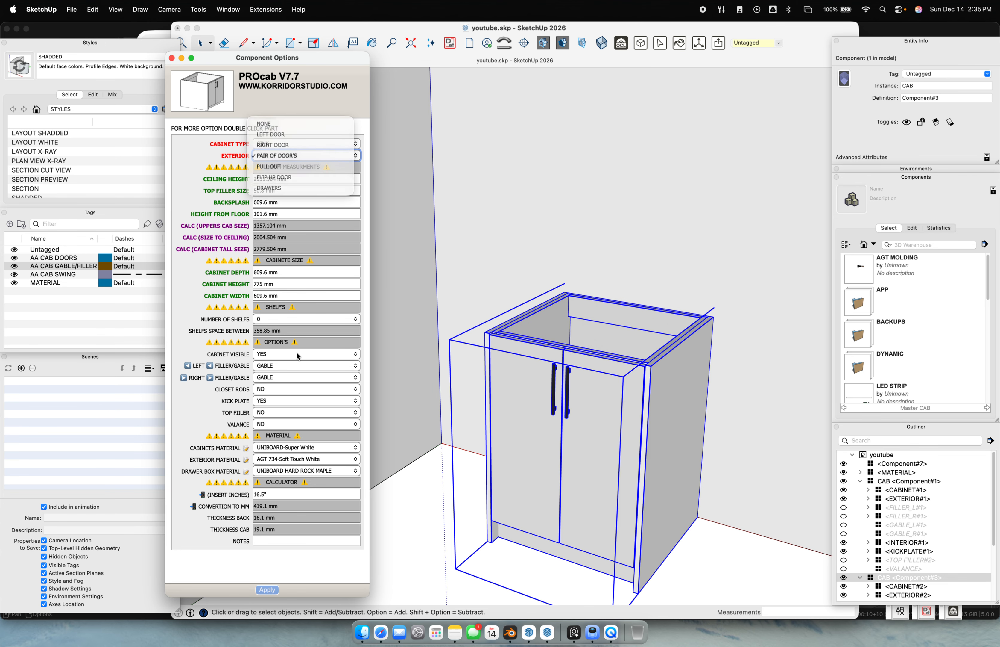
pyautogui.click(267, 590)
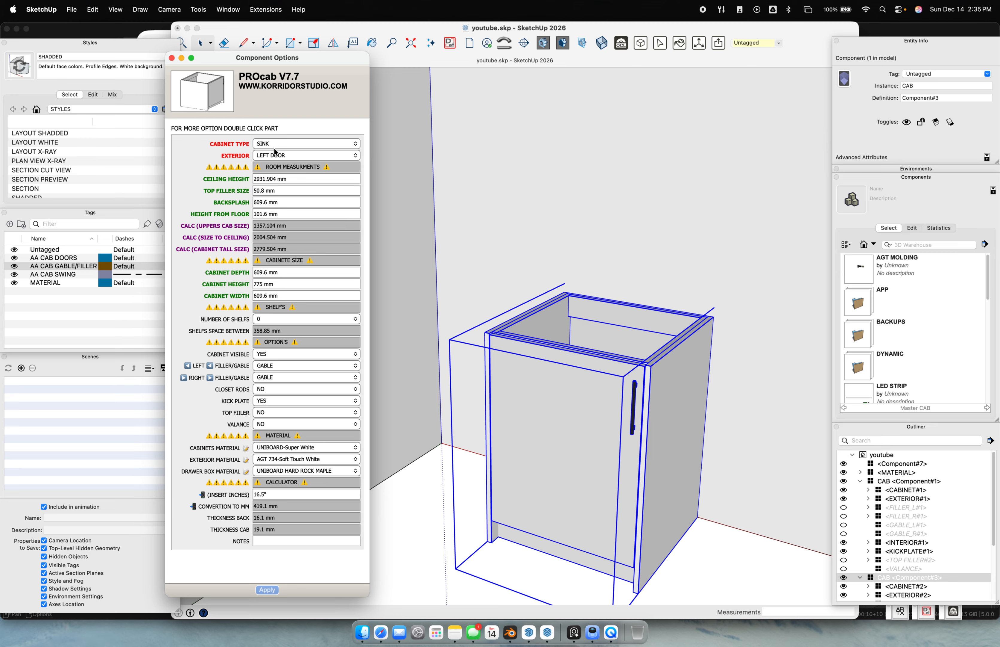
pyautogui.click(271, 157)
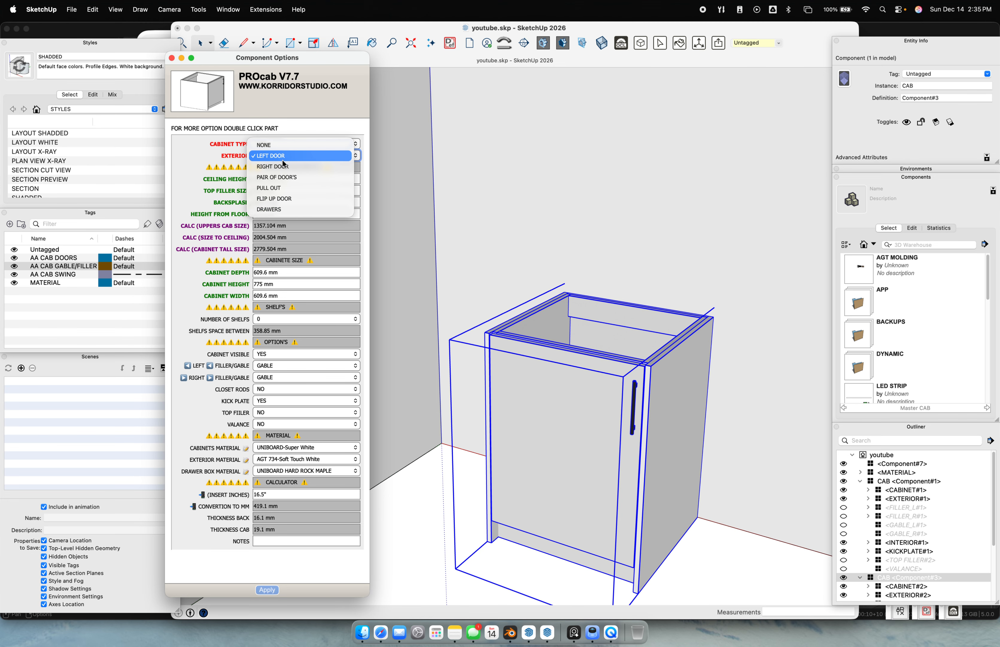
pyautogui.click(293, 177)
pyautogui.click(267, 589)
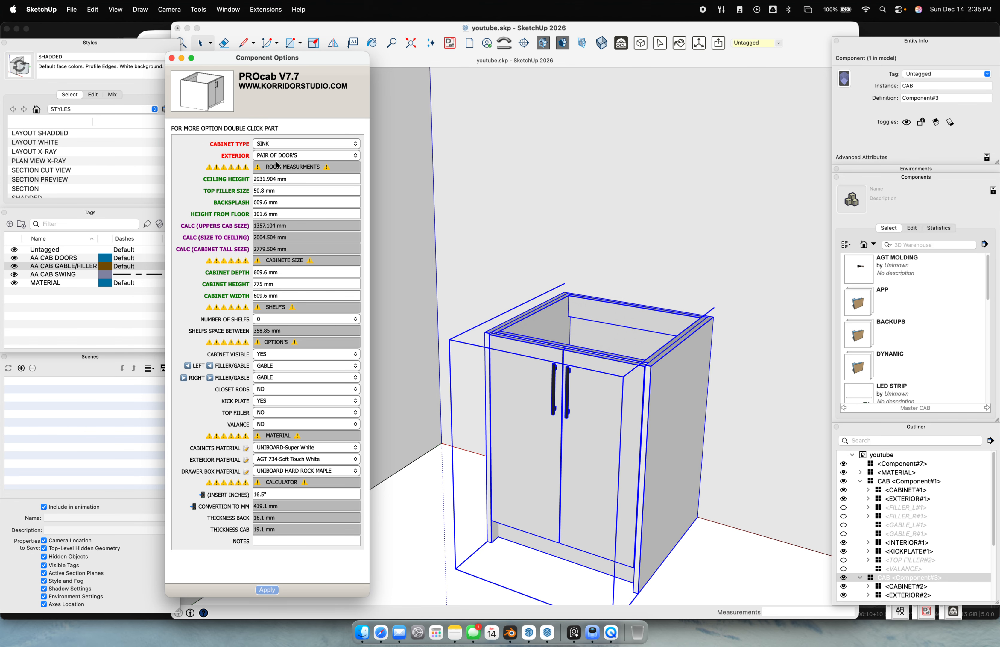
pyautogui.click(276, 155)
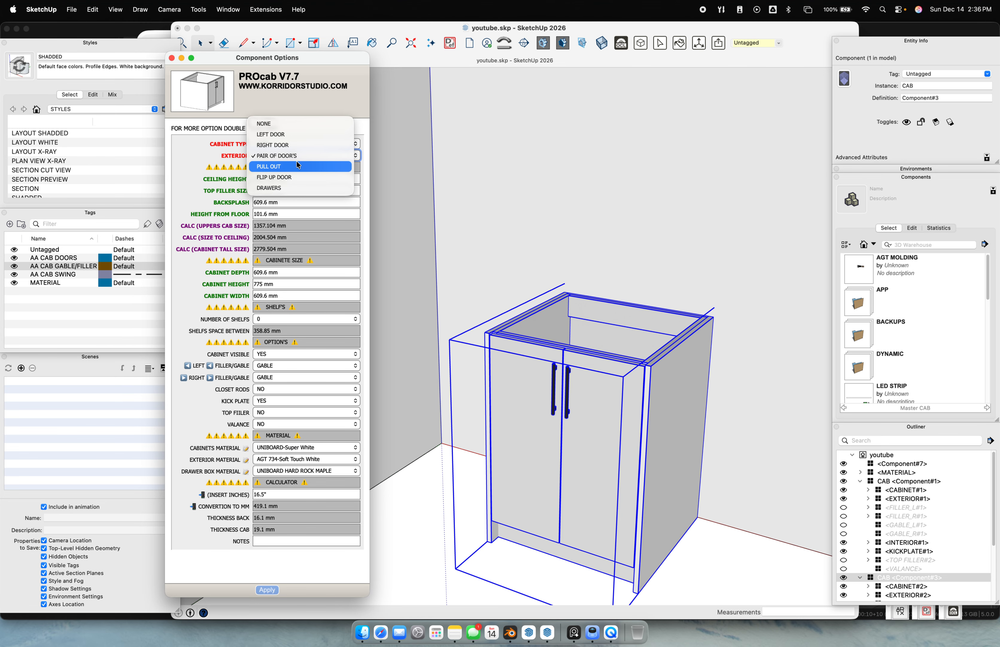
pyautogui.click(296, 167)
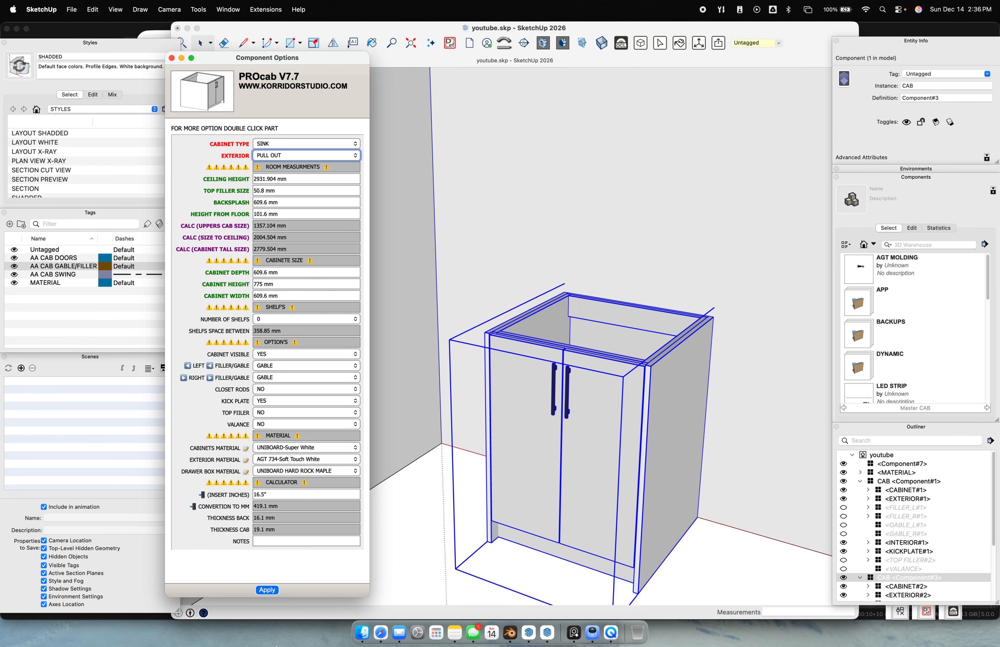
pyautogui.click(266, 589)
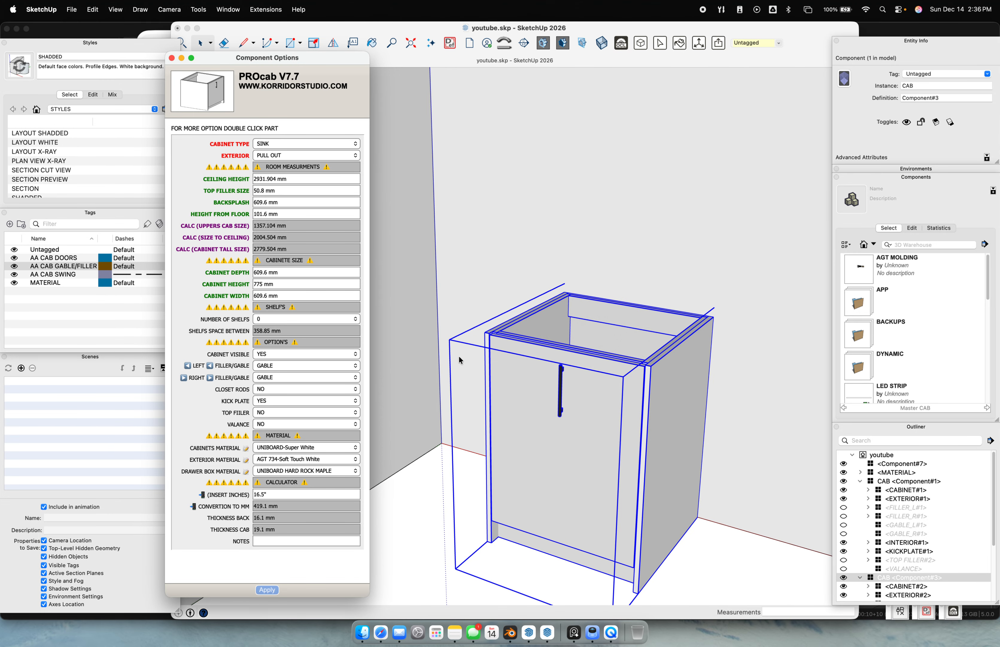
# Open the cabinet component and inspect its right gable, box and front parts
pyautogui.doubleClick(570, 421)
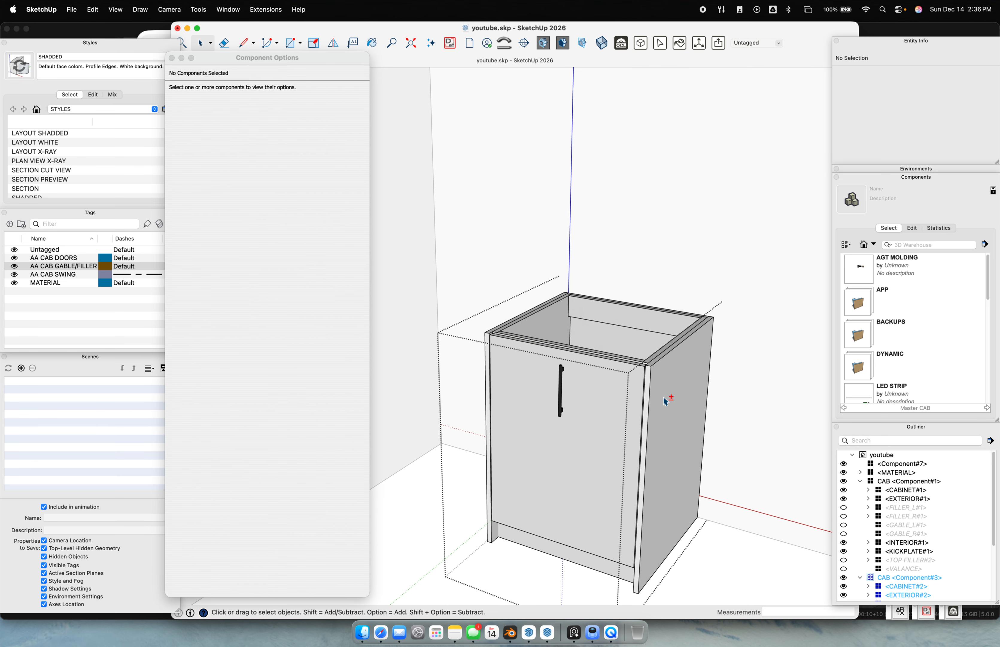
pyautogui.keyDown('shift'); pyautogui.moveTo(670, 399); pyautogui.dragTo(625, 337, button='middle'); pyautogui.keyUp('shift')
pyautogui.click(628, 316)
pyautogui.click(461, 284)
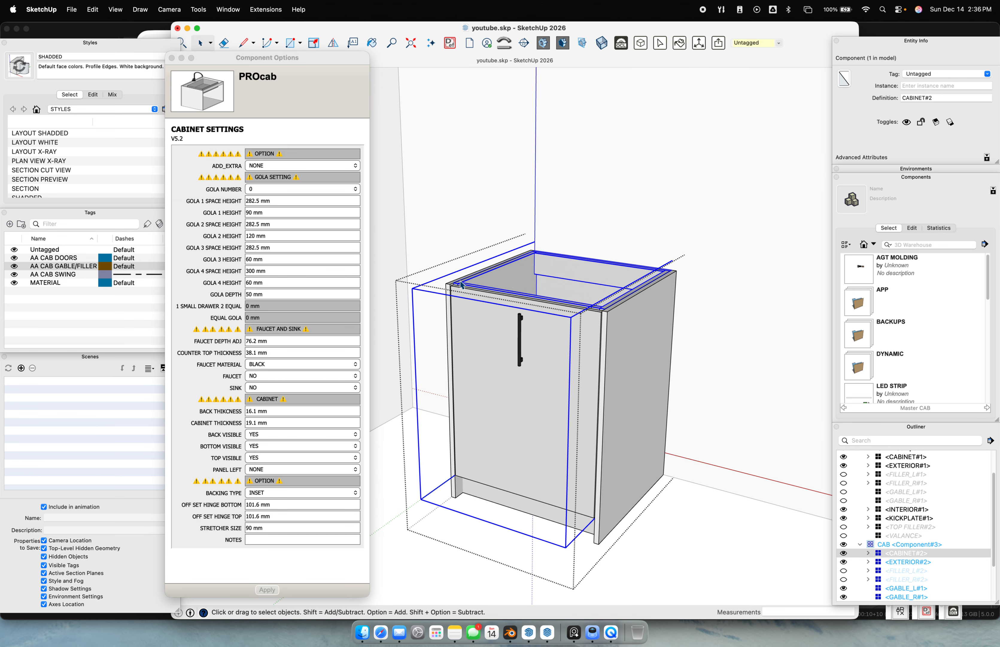
pyautogui.click(499, 320)
pyautogui.click(568, 305)
pyautogui.click(520, 357)
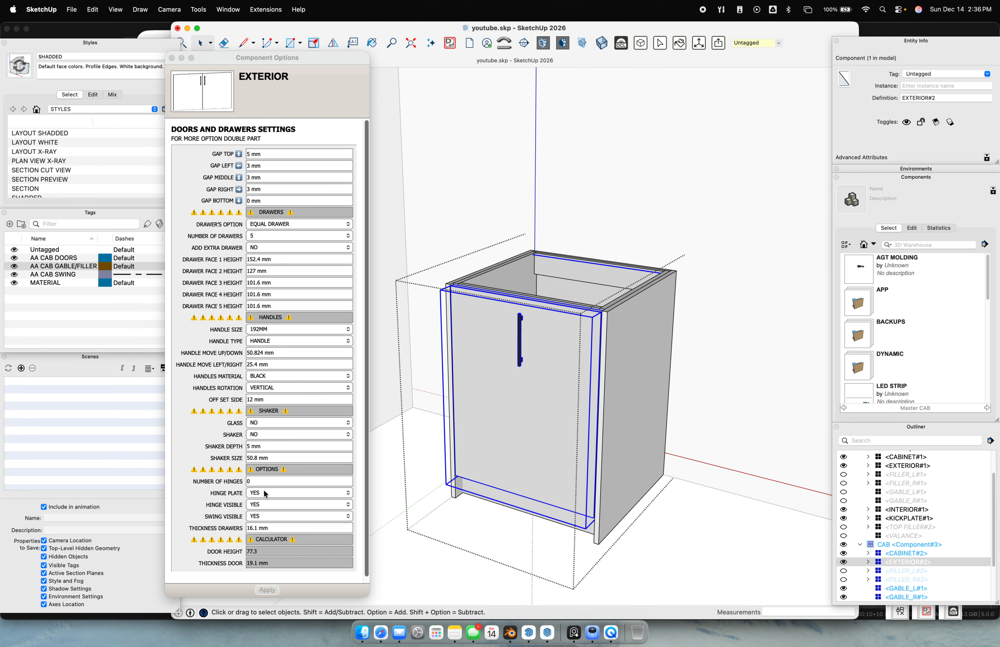
pyautogui.click(623, 349)
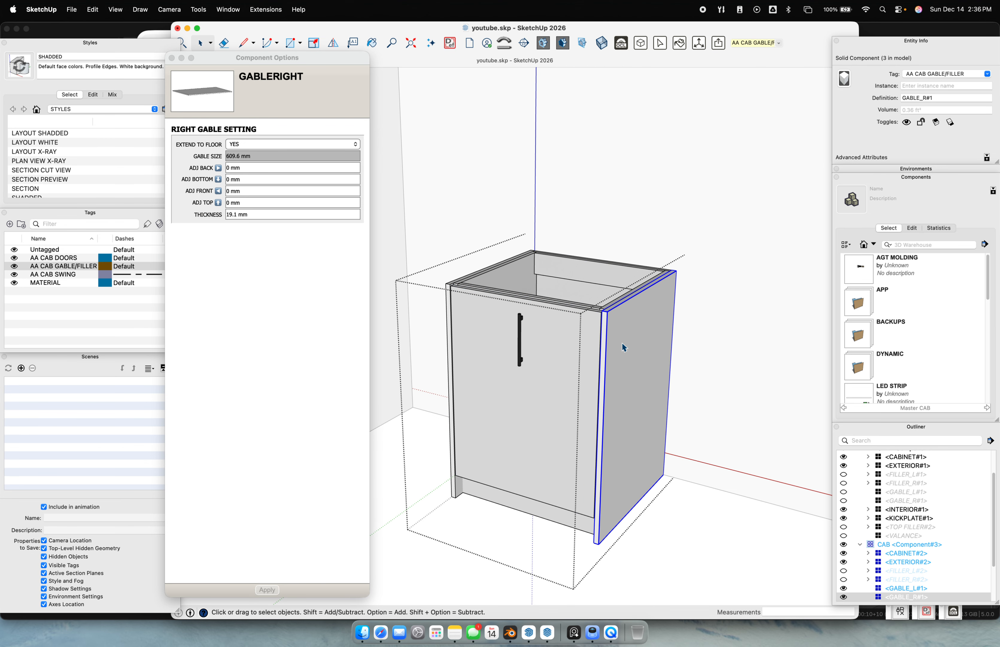
pyautogui.click(646, 235)
# Set the pull-out front's HANDLES ROTATION to HORIZONTAL, then reselect the whole sink cabinet
pyautogui.click(547, 354)
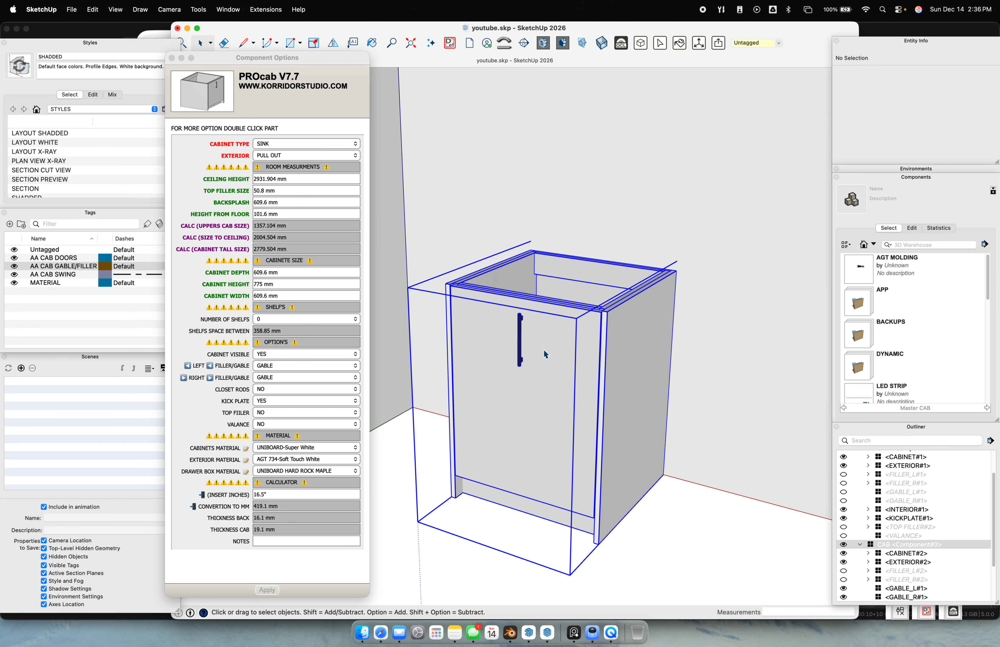
pyautogui.doubleClick(547, 355)
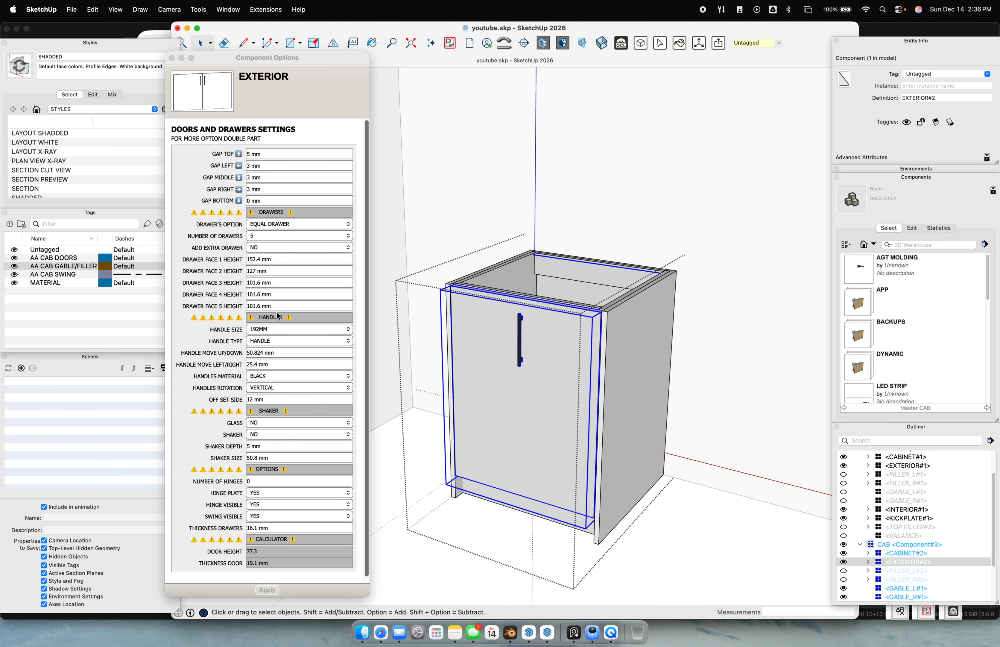
pyautogui.click(281, 387)
pyautogui.click(281, 389)
pyautogui.click(281, 397)
pyautogui.click(267, 589)
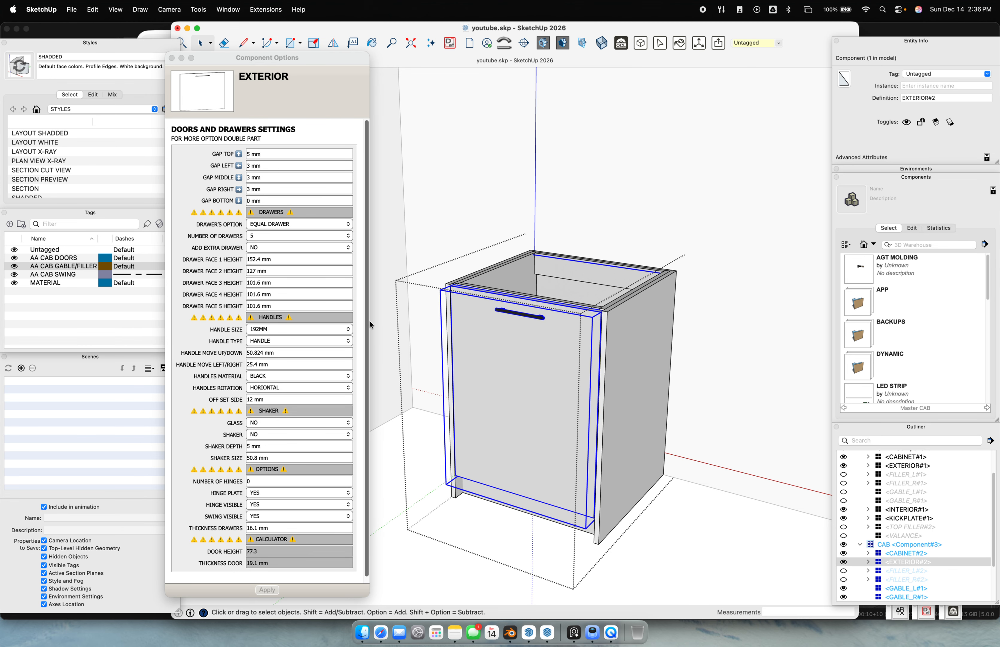
pyautogui.click(658, 530)
pyautogui.click(496, 333)
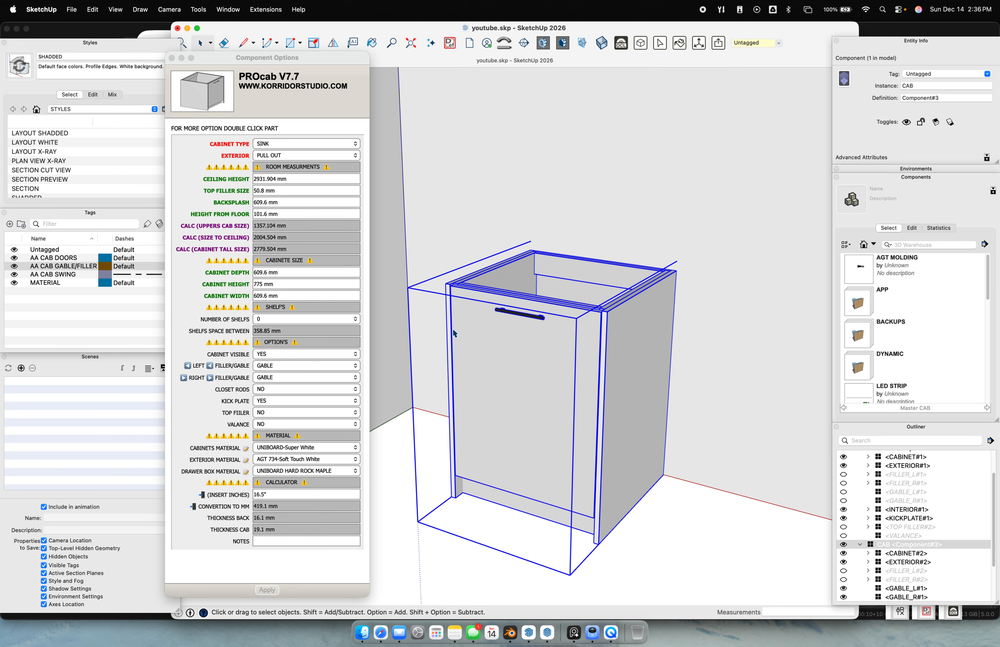
# Toggle KICK PLATE to NO and back to YES, applying each change
pyautogui.click(282, 388)
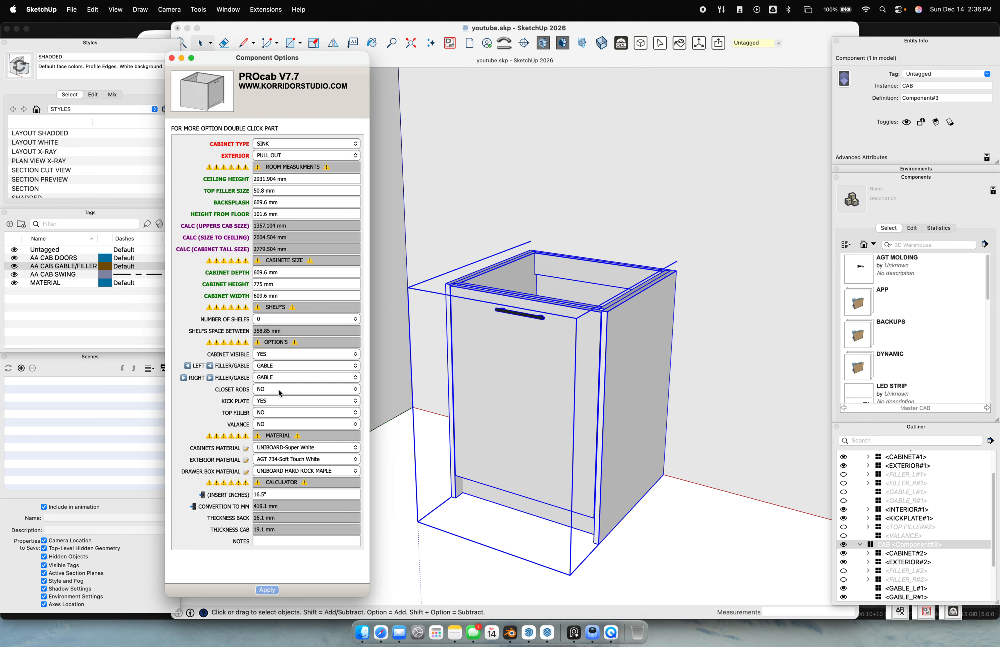
pyautogui.click(272, 401)
pyautogui.click(272, 402)
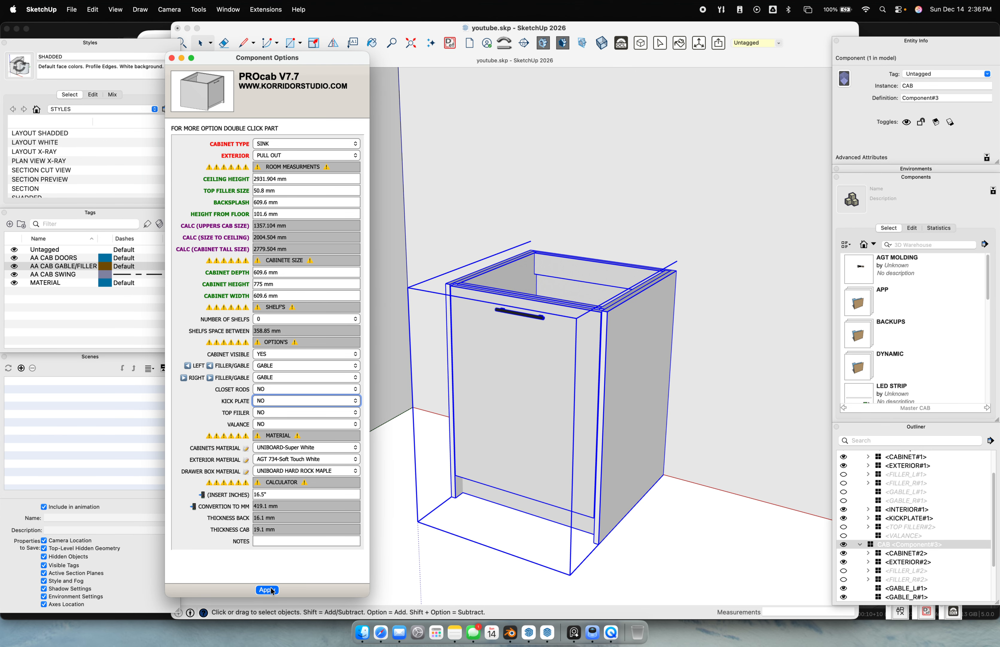
pyautogui.click(271, 587)
pyautogui.click(271, 400)
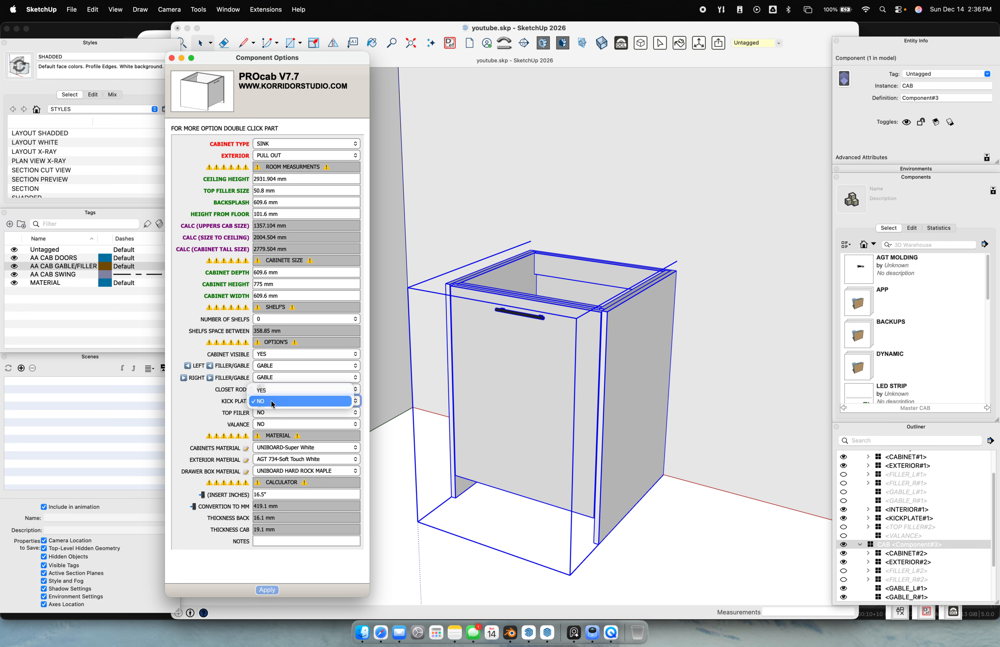
pyautogui.click(271, 390)
pyautogui.click(265, 589)
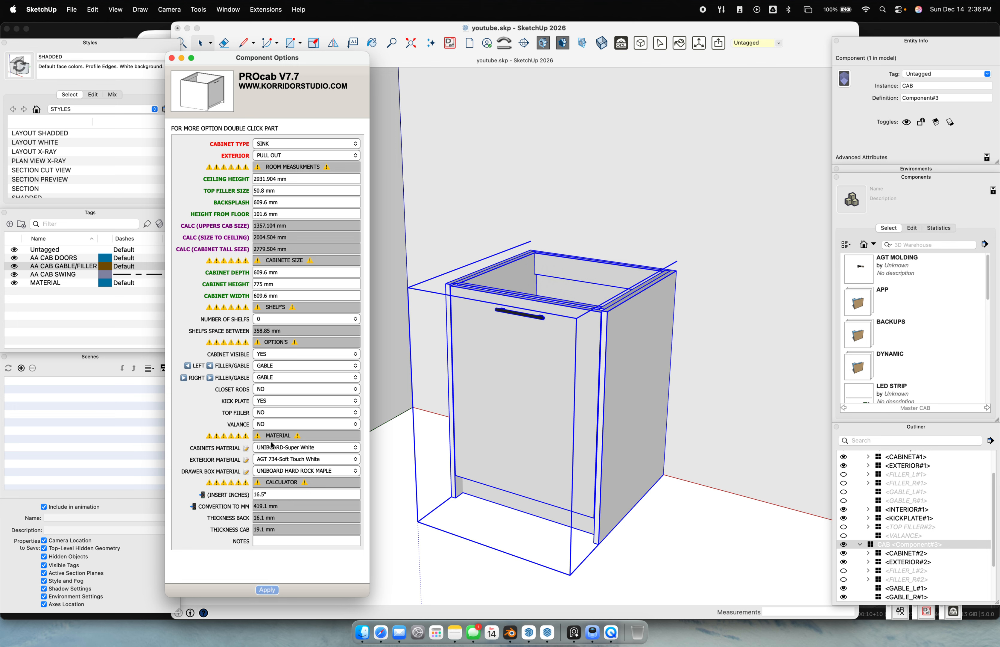
# Leave TOP FILLER at NO and the cabinets material unchanged, then bring up the exterior material list
pyautogui.click(267, 414)
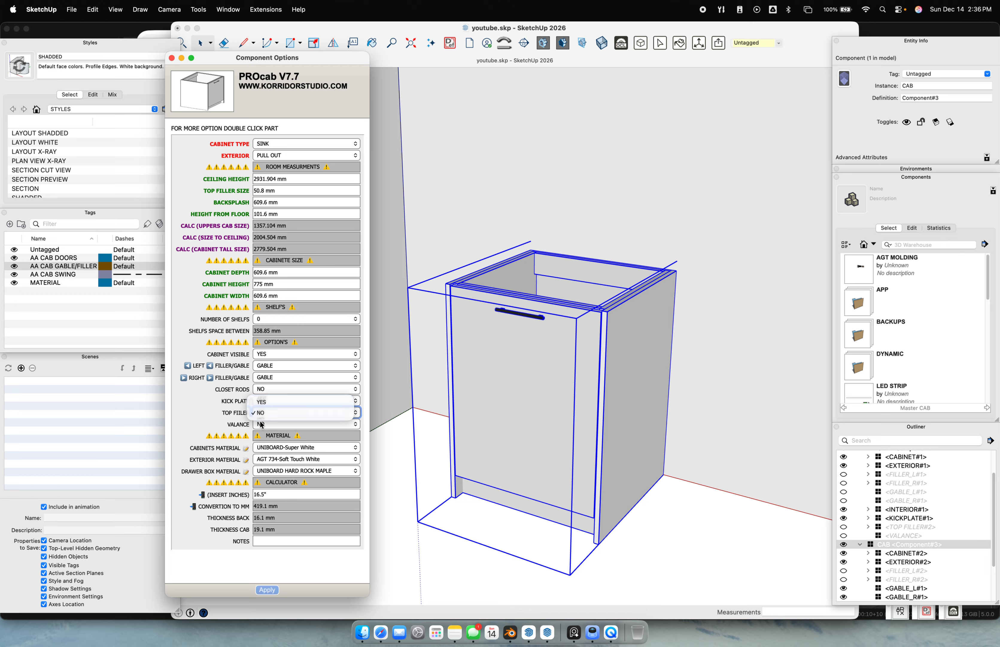
pyautogui.click(227, 428)
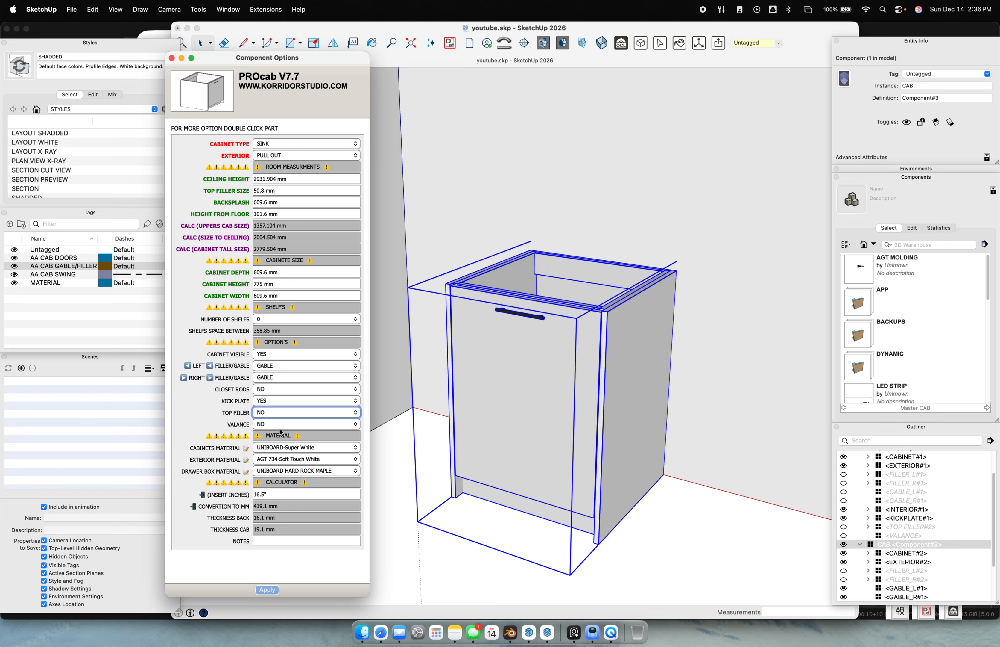
pyautogui.click(291, 452)
pyautogui.click(294, 450)
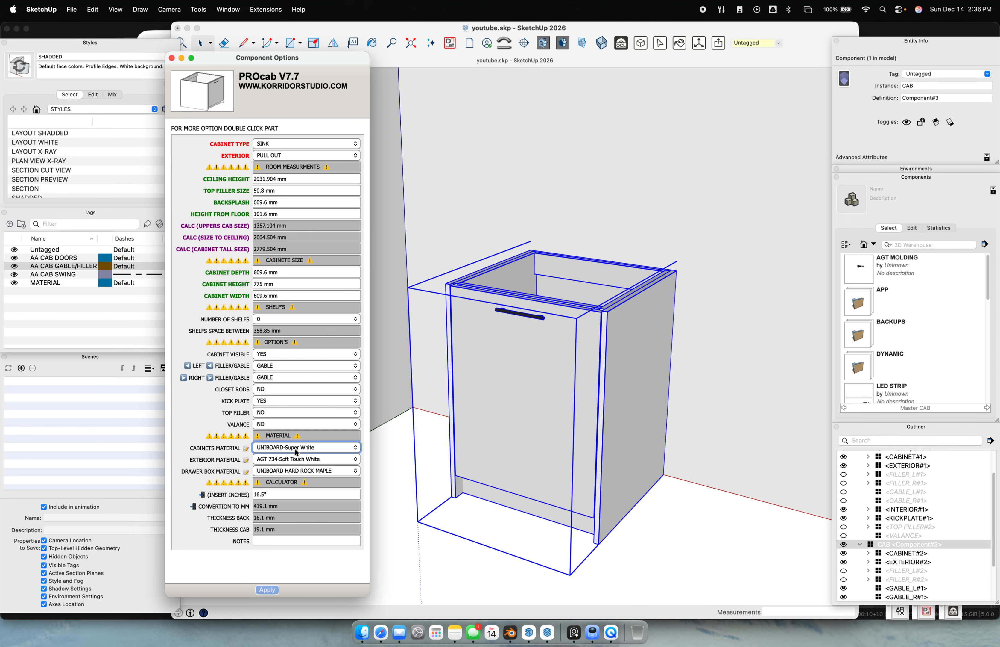
pyautogui.click(302, 460)
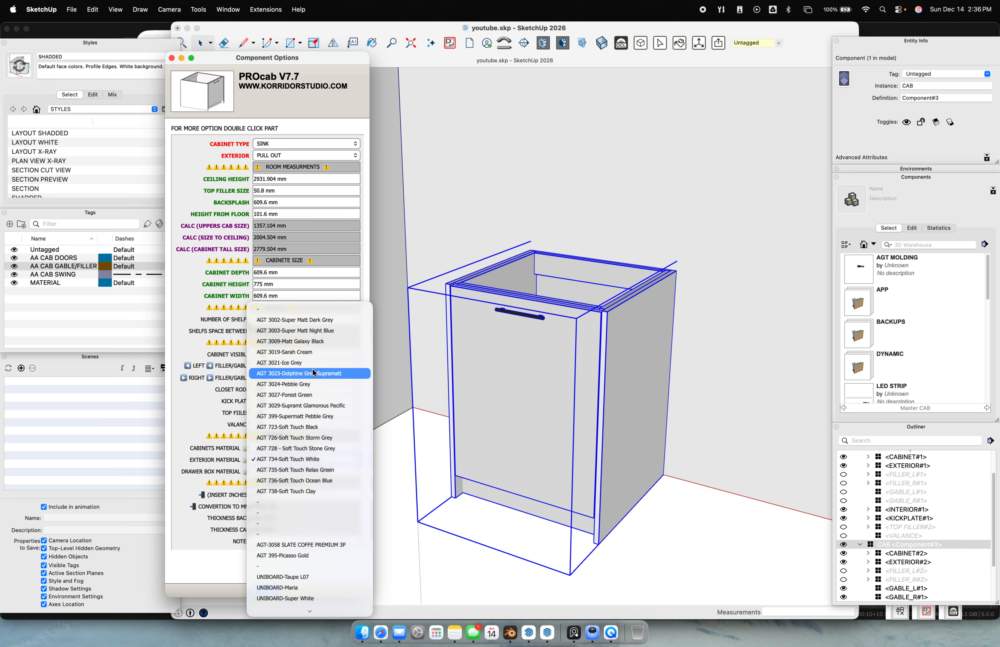
# Apply AGT 735-Soft Touch Relax Green as the exterior material and inspect the green cabinet front
pyautogui.click(334, 469)
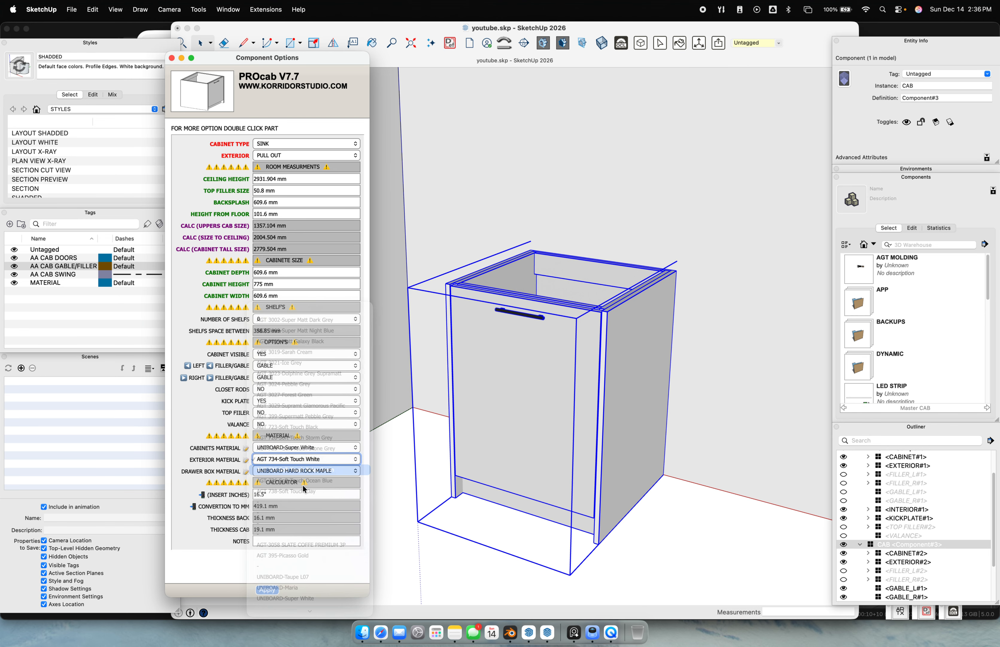
pyautogui.click(267, 589)
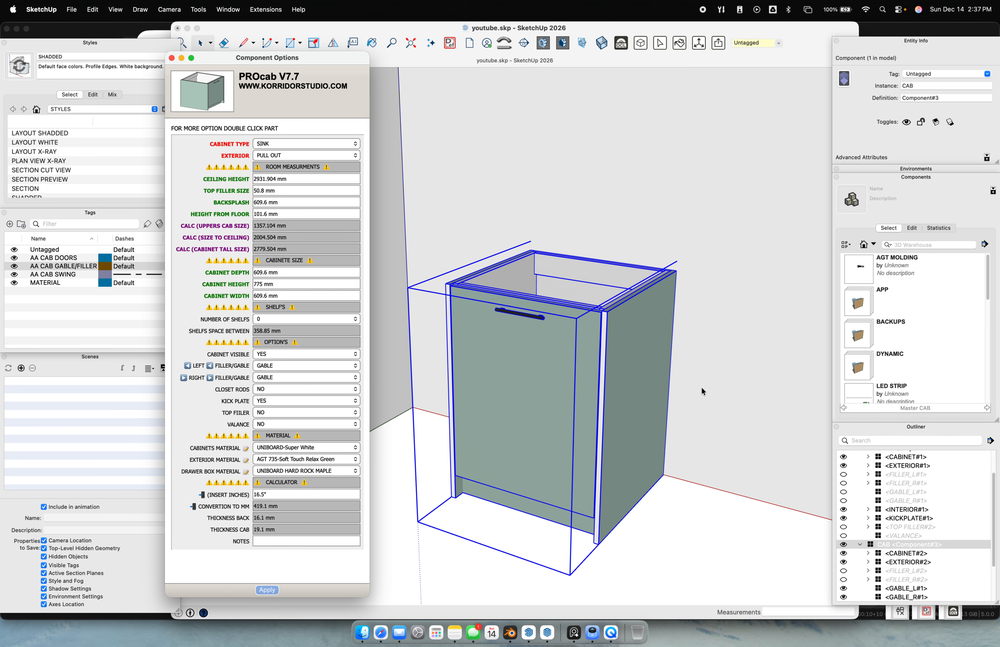
pyautogui.moveTo(702, 391); pyautogui.dragTo(674, 279, button='middle')
pyautogui.scroll(5, 636, 433)
pyautogui.scroll(3, 648, 326)
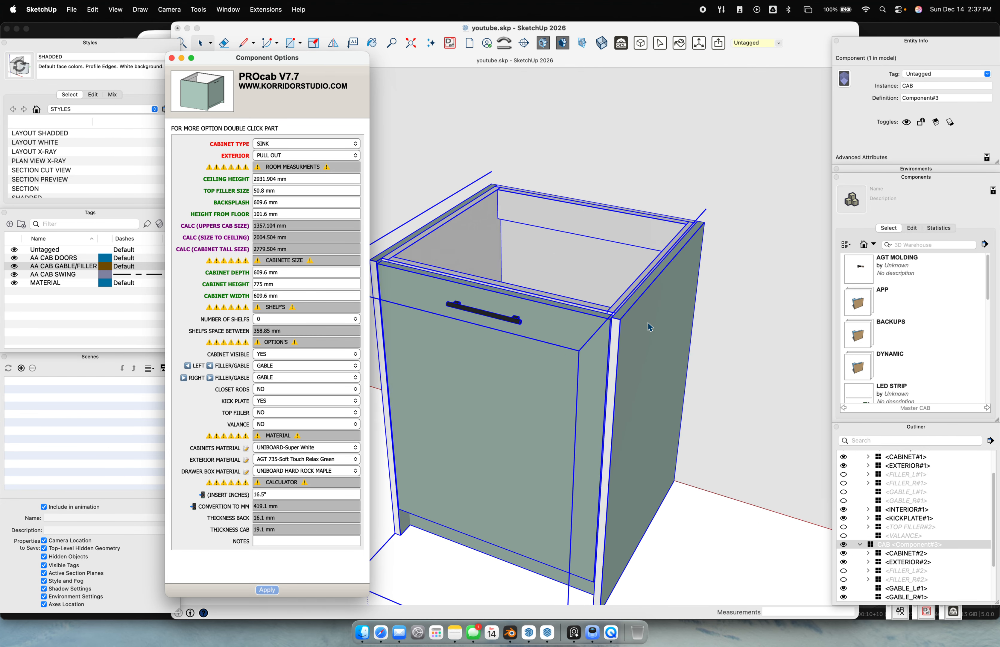
pyautogui.scroll(-1, 649, 326)
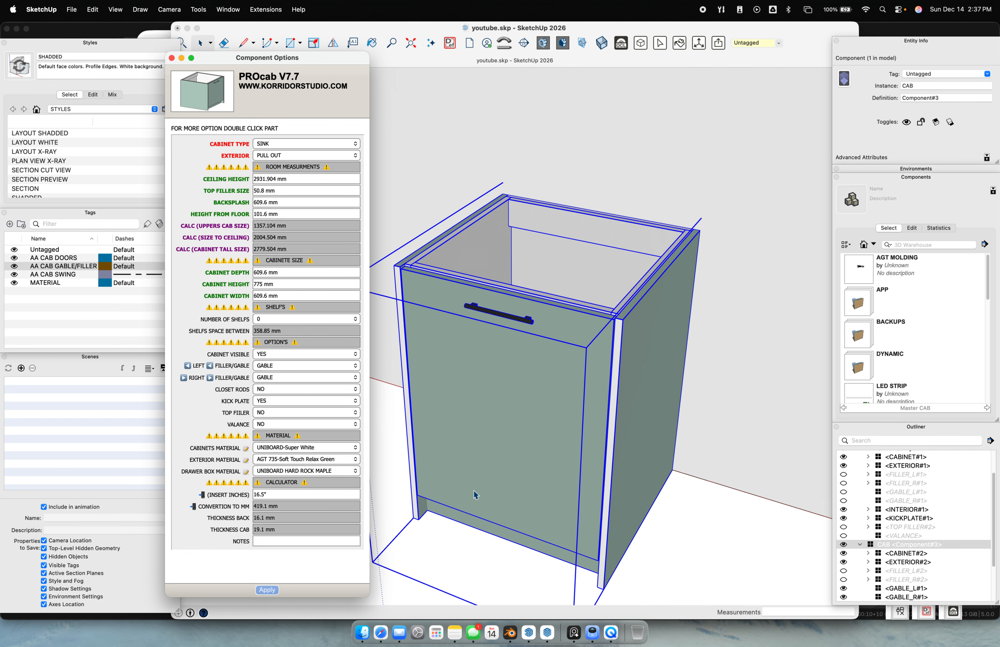
pyautogui.click(277, 462)
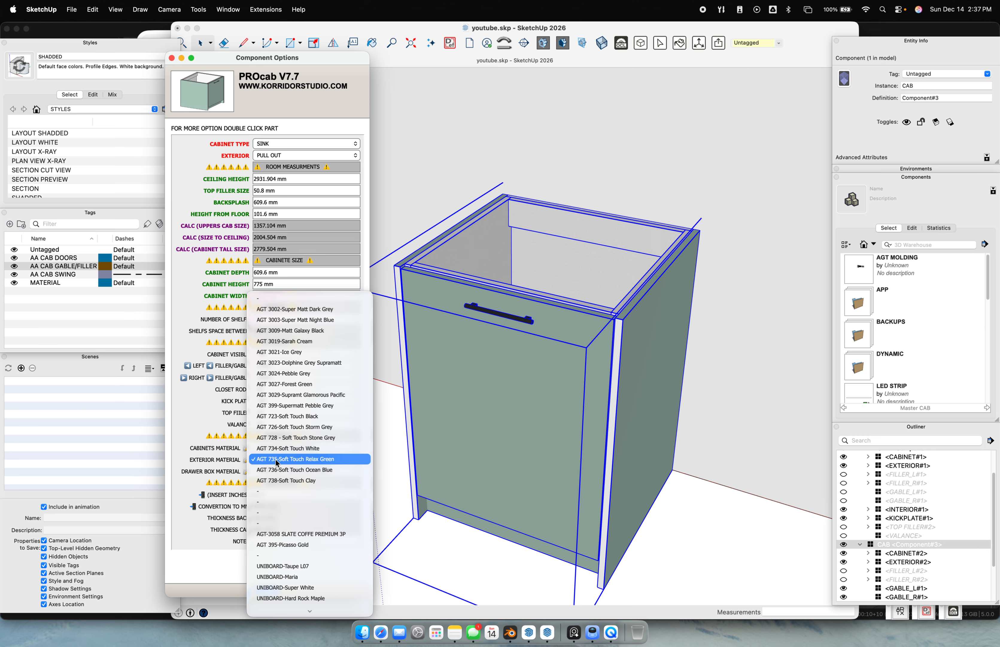
pyautogui.click(233, 466)
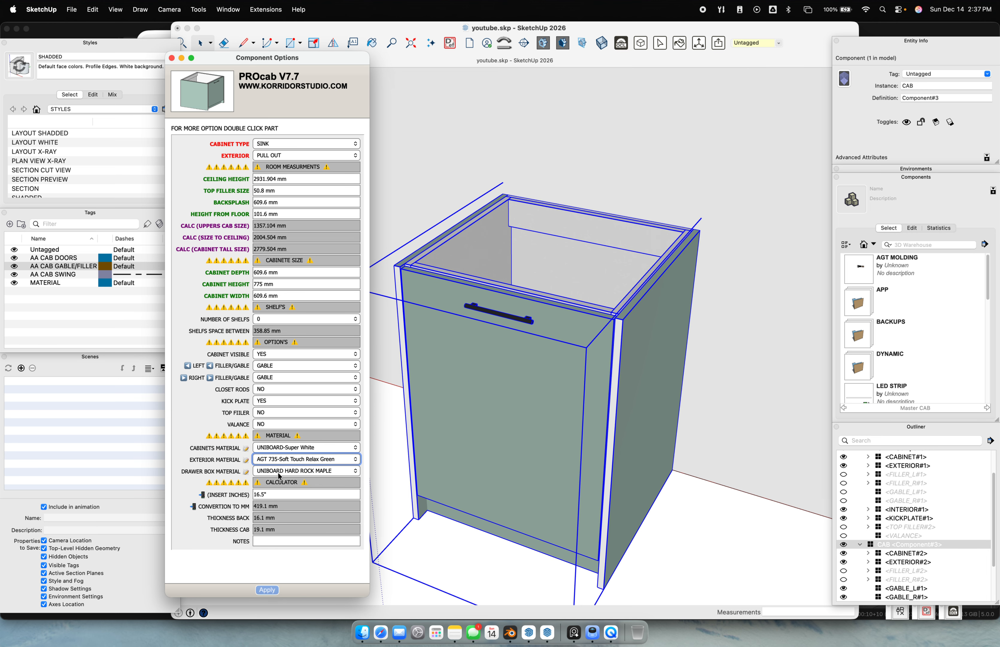
pyautogui.click(282, 495)
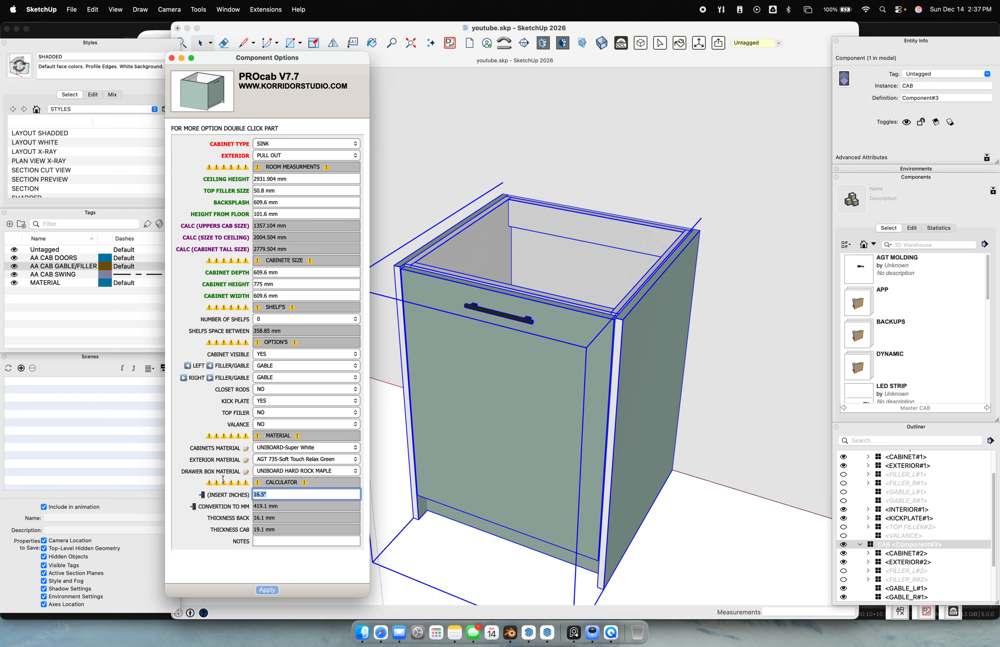
pyautogui.click(288, 295)
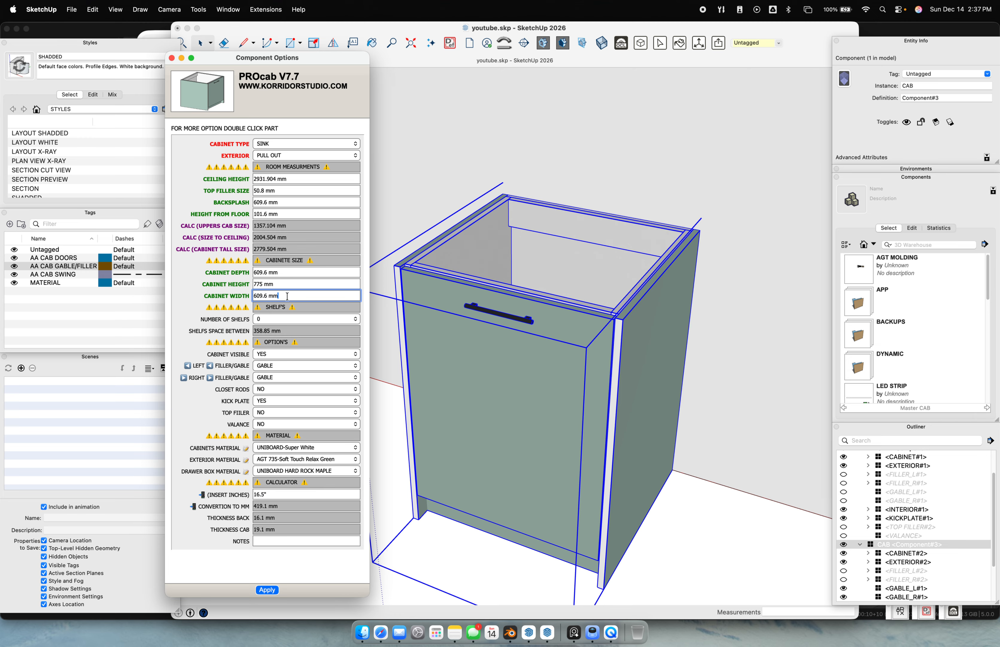
pyautogui.moveTo(230, 301); pyautogui.dragTo(234, 295)
pyautogui.click(273, 493)
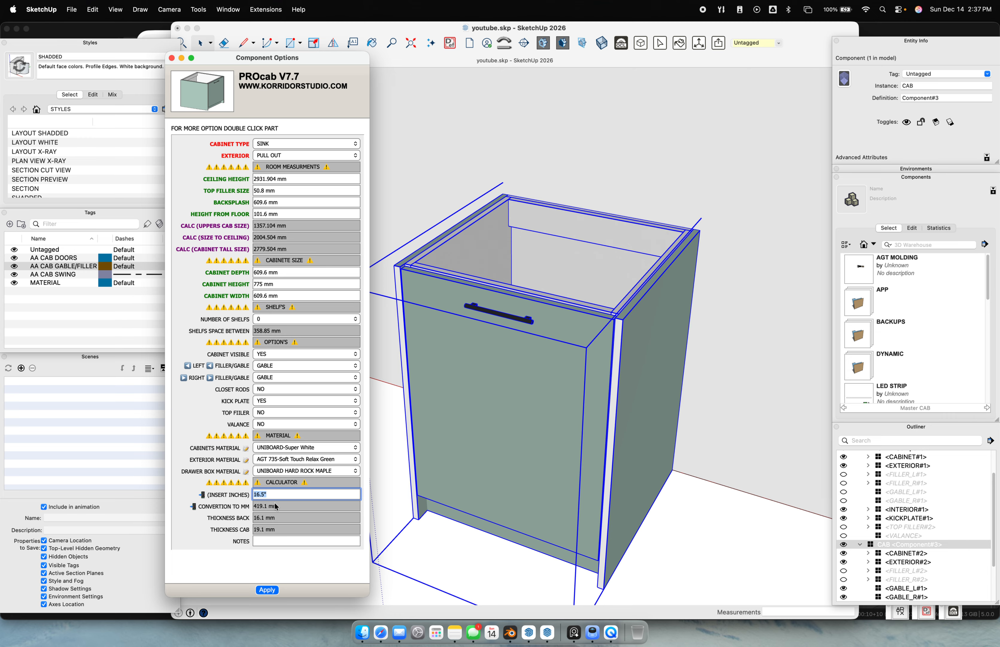
pyautogui.click(286, 507)
pyautogui.click(276, 494)
pyautogui.click(271, 508)
pyautogui.press('super+c')
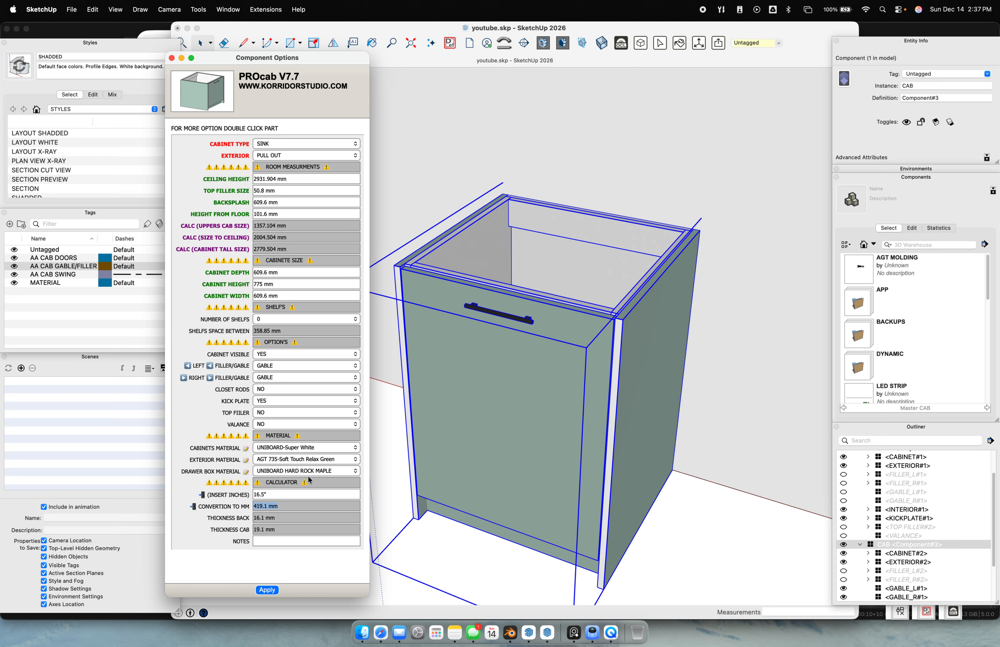
pyautogui.tripleClick(286, 291)
pyautogui.press('super+v')
pyautogui.moveTo(286, 298); pyautogui.dragTo(236, 298)
pyautogui.click(272, 591)
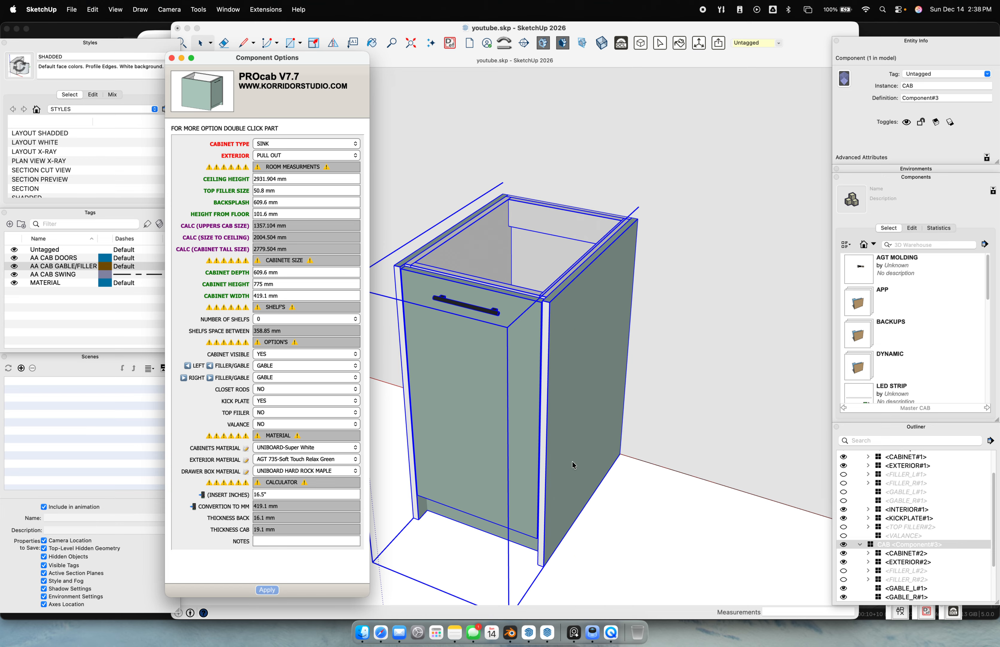
pyautogui.press('super+z')
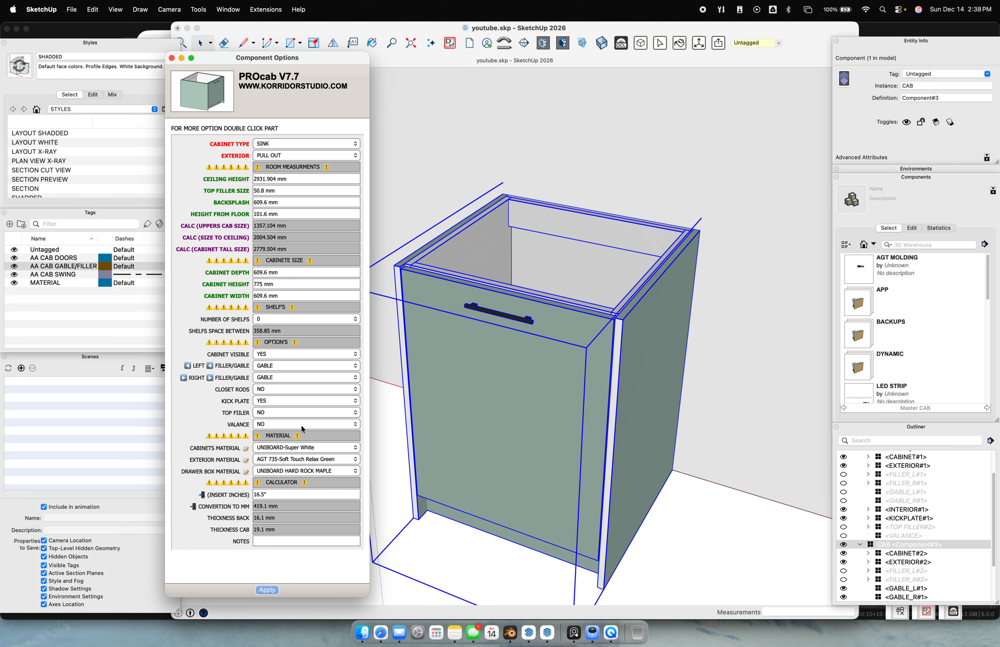
pyautogui.scroll(-6, 733, 426)
pyautogui.keyDown('shift'); pyautogui.moveTo(734, 425); pyautogui.dragTo(674, 387, button='middle'); pyautogui.keyUp('shift')
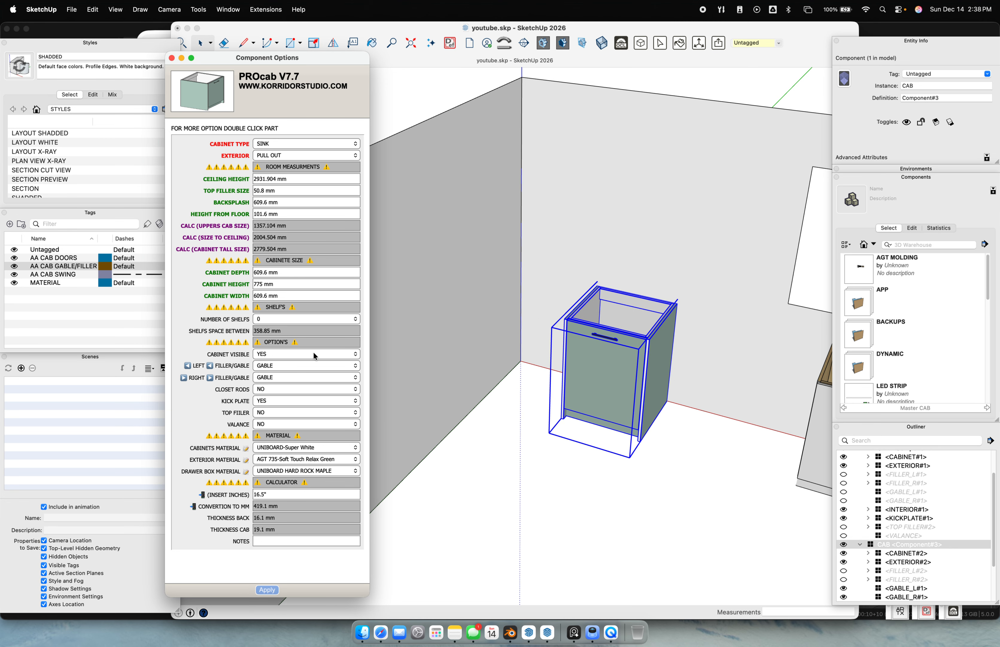
pyautogui.scroll(3, 665, 333)
pyautogui.scroll(3, 665, 332)
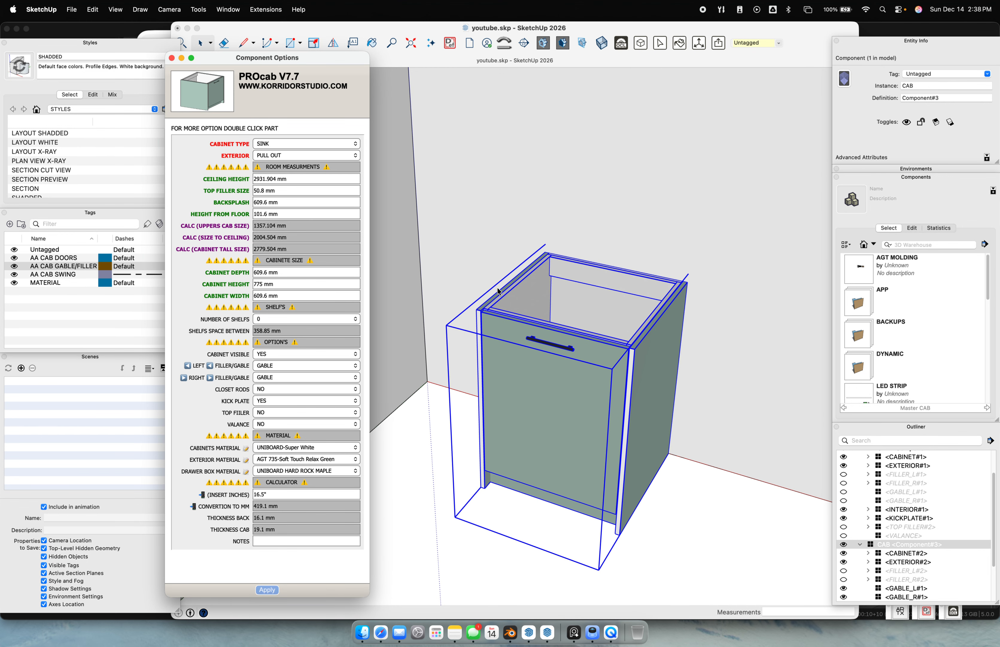
pyautogui.click(312, 355)
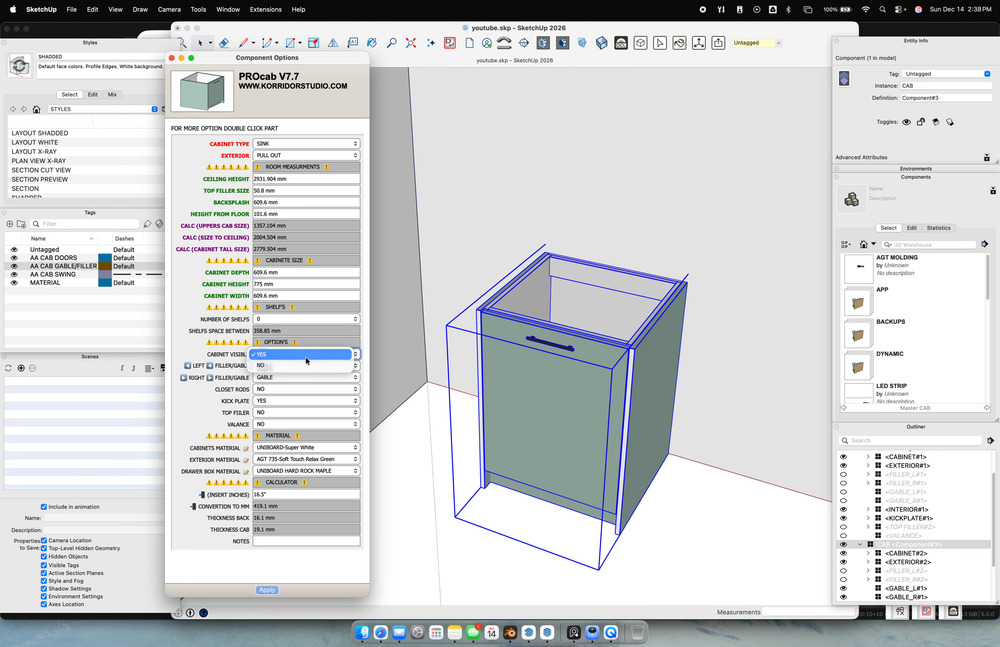
pyautogui.click(300, 365)
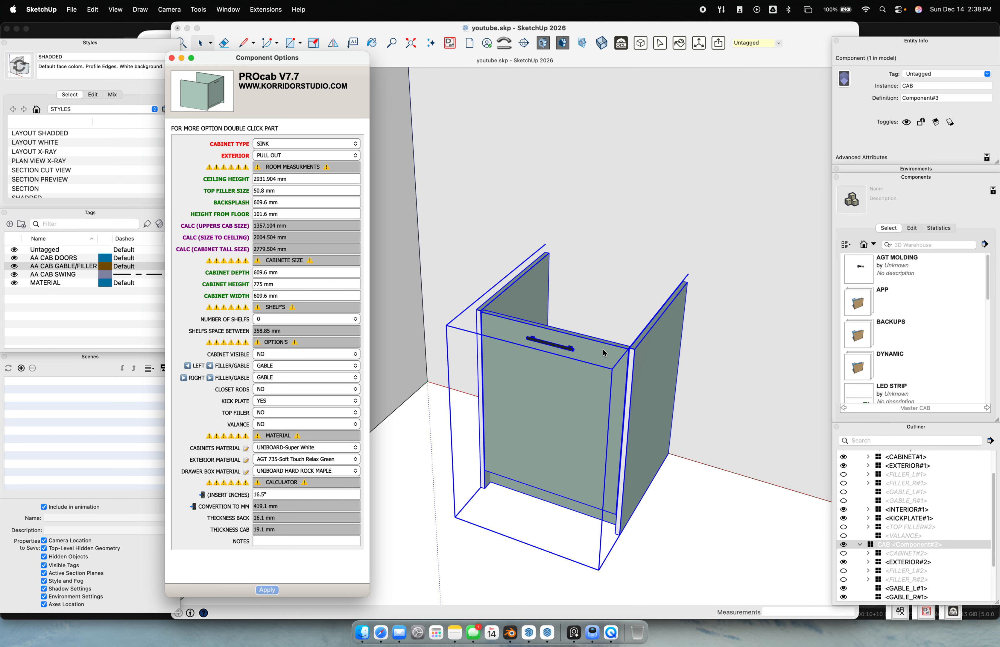
pyautogui.scroll(10, 428, 401)
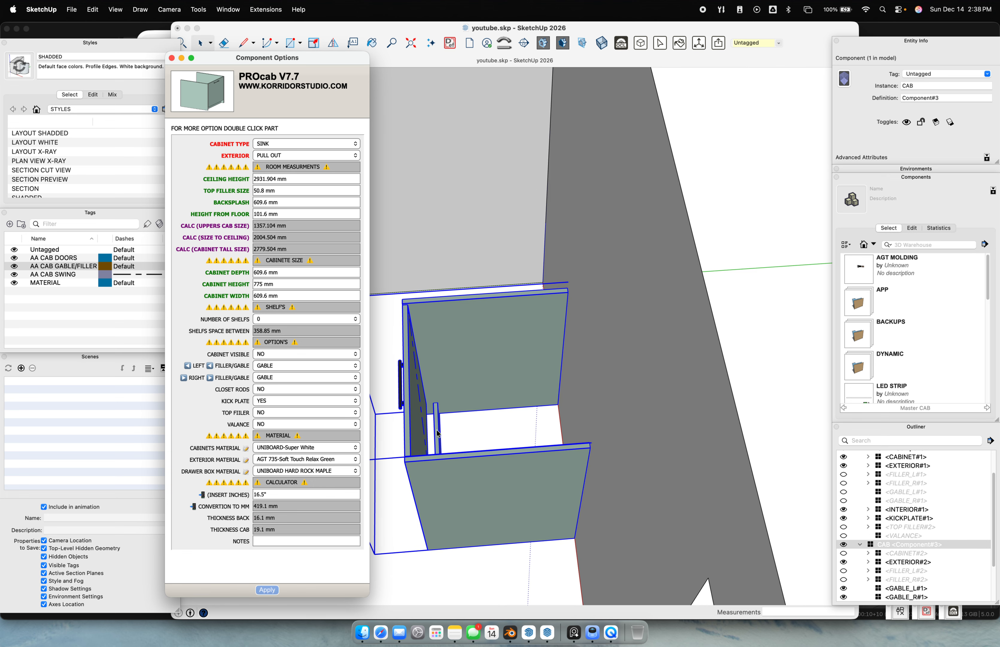
pyautogui.moveTo(442, 436)
pyautogui.mouseDown(button='middle')
pyautogui.moveTo(514, 385)
pyautogui.moveTo(734, 297)
pyautogui.moveTo(459, 179)
pyautogui.moveTo(558, 414)
pyautogui.moveTo(597, 437)
pyautogui.moveTo(612, 508)
pyautogui.mouseUp(button='middle')
pyautogui.scroll(3, 688, 314)
pyautogui.scroll(-5, 687, 313)
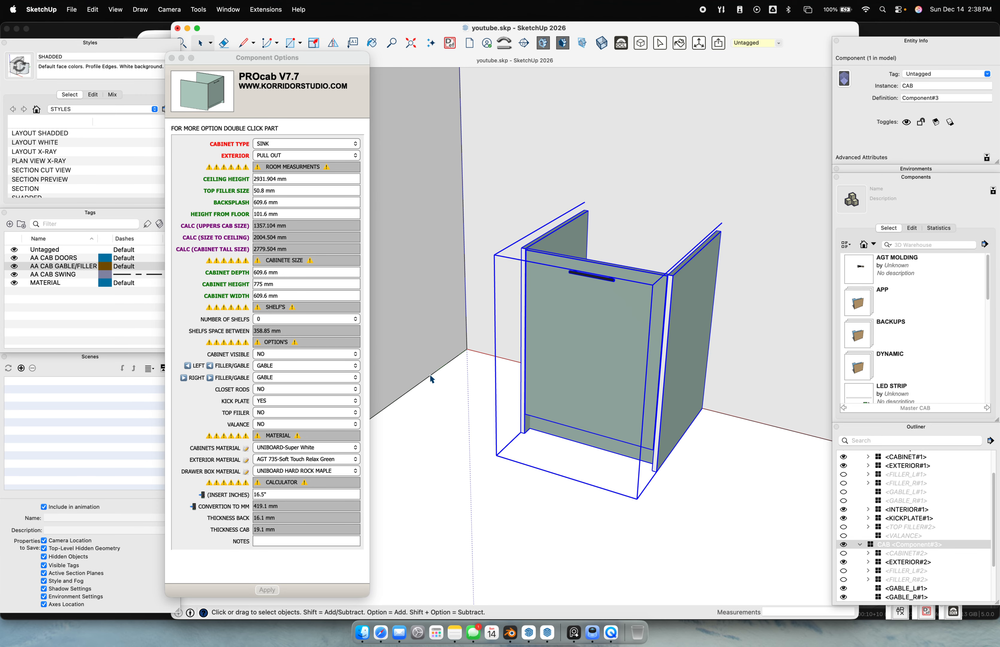
pyautogui.moveTo(721, 447); pyautogui.dragTo(652, 473, button='middle')
pyautogui.moveTo(370, 489); pyautogui.dragTo(586, 407, button='middle')
pyautogui.scroll(2, 737, 434)
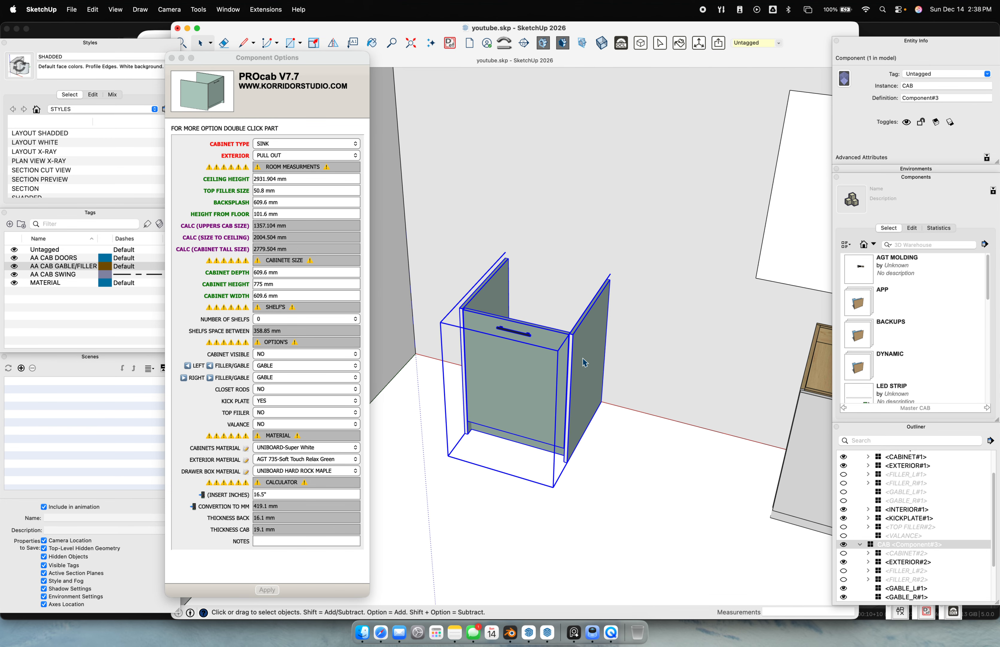
pyautogui.moveTo(586, 368); pyautogui.dragTo(478, 305, button='middle')
pyautogui.scroll(1, 520, 351)
pyautogui.scroll(1, 545, 325)
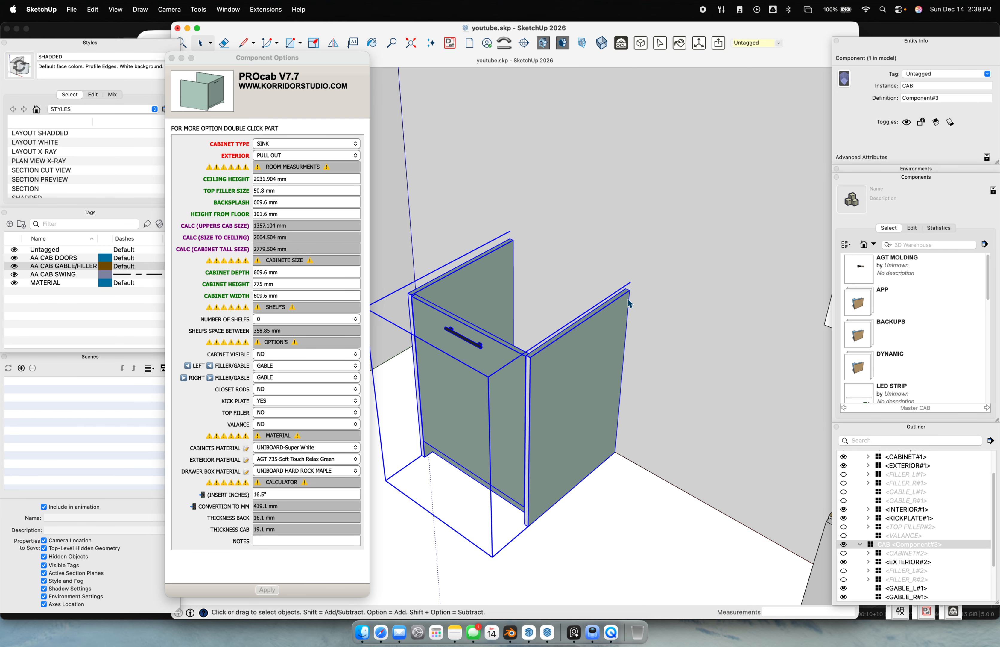
# Inside the cabinet, set the right gable's Extend To Floor to NO and apply
pyautogui.doubleClick(557, 369)
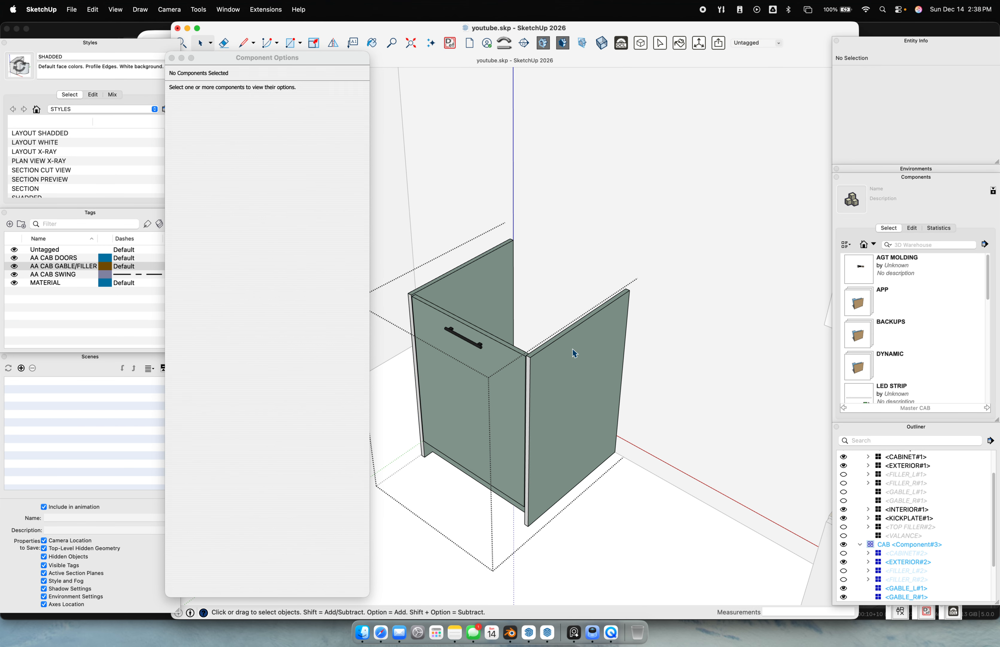
pyautogui.click(573, 350)
pyautogui.moveTo(467, 433); pyautogui.dragTo(504, 296, button='middle')
pyautogui.scroll(3, 441, 252)
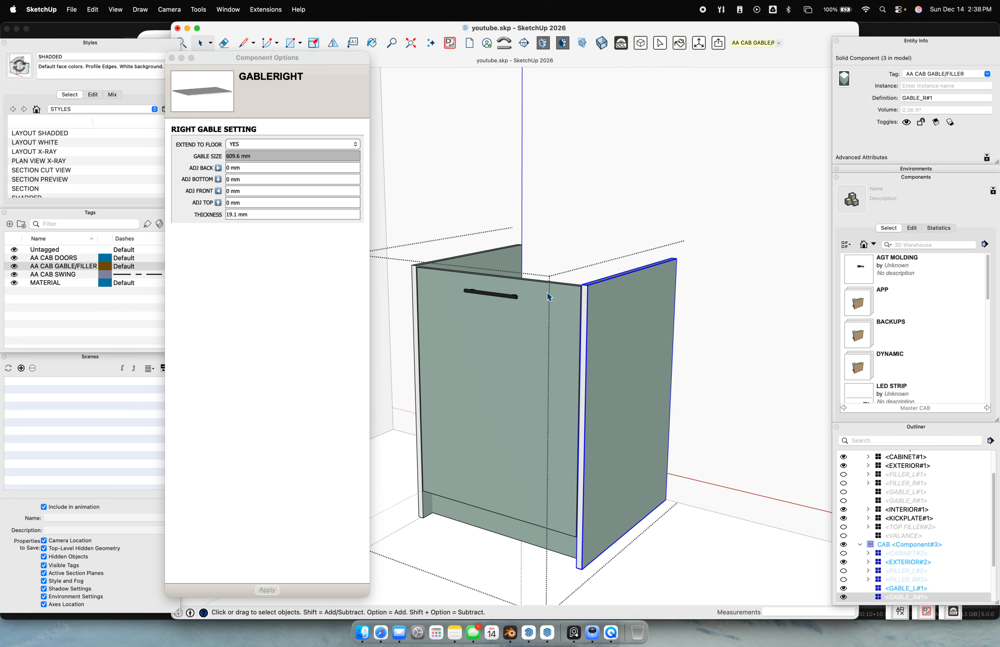
pyautogui.keyDown('shift'); pyautogui.moveTo(587, 356); pyautogui.dragTo(591, 280, button='middle'); pyautogui.keyUp('shift')
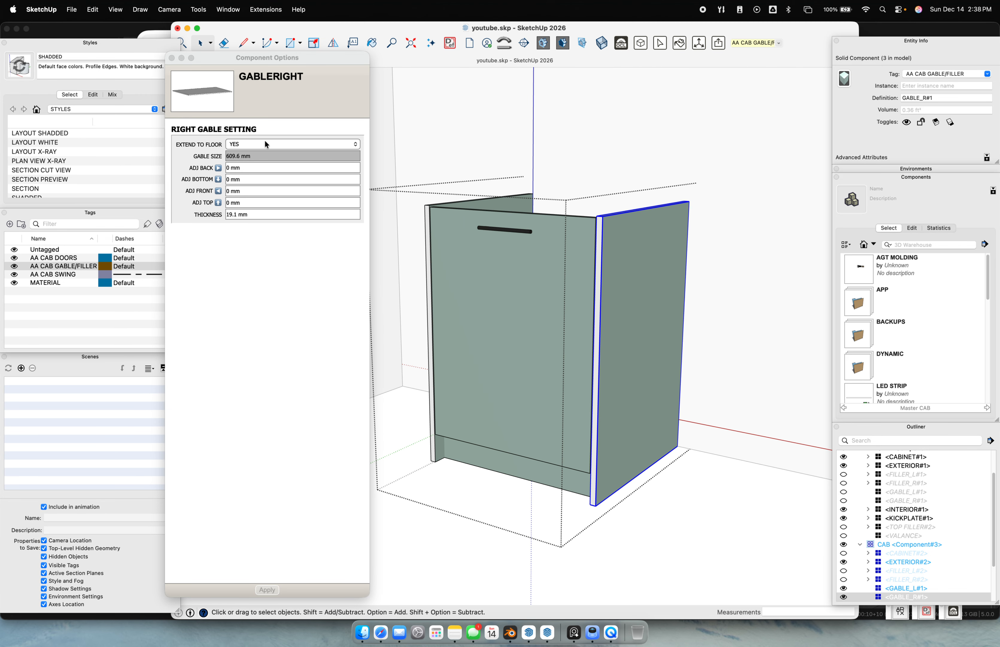
pyautogui.click(257, 144)
pyautogui.click(257, 145)
pyautogui.click(250, 152)
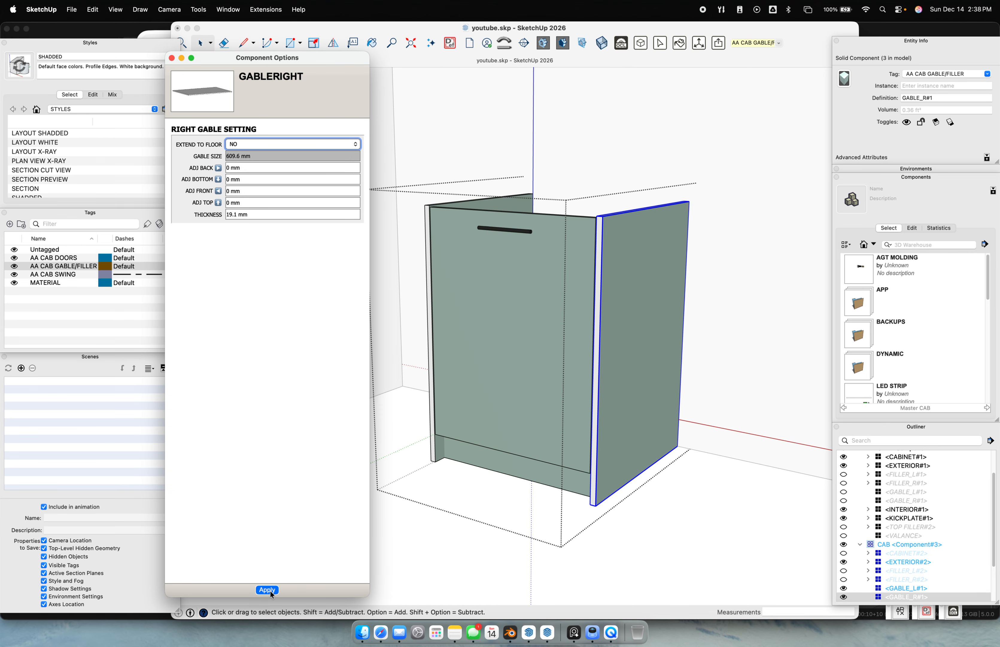
pyautogui.click(267, 589)
# Exit the cabinet edit, select the whole sink cabinet and check its Height From Floor value
pyautogui.scroll(5, 589, 399)
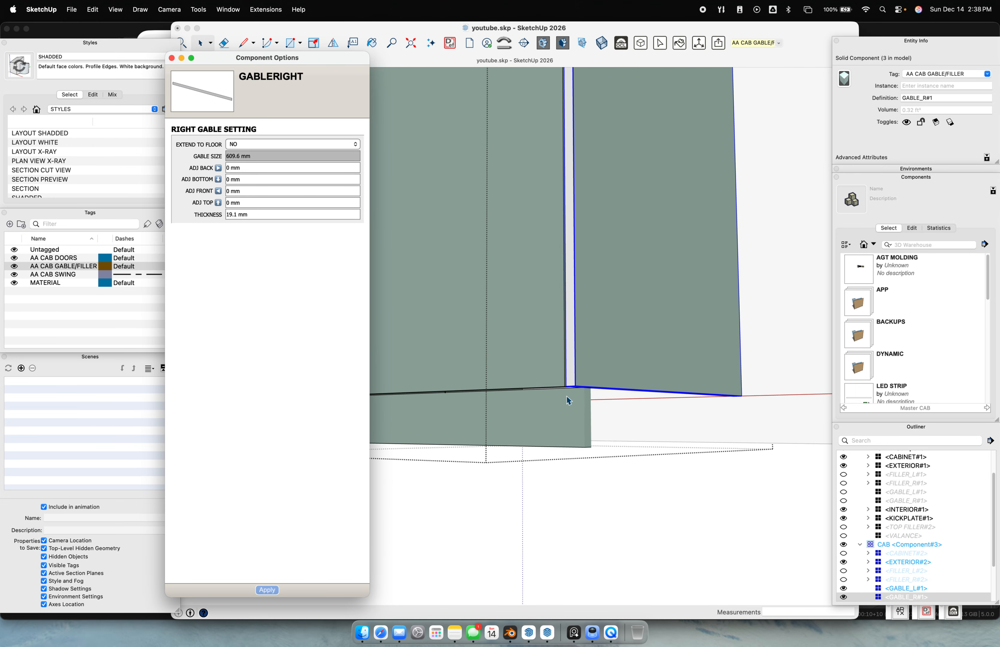
pyautogui.scroll(-5, 597, 428)
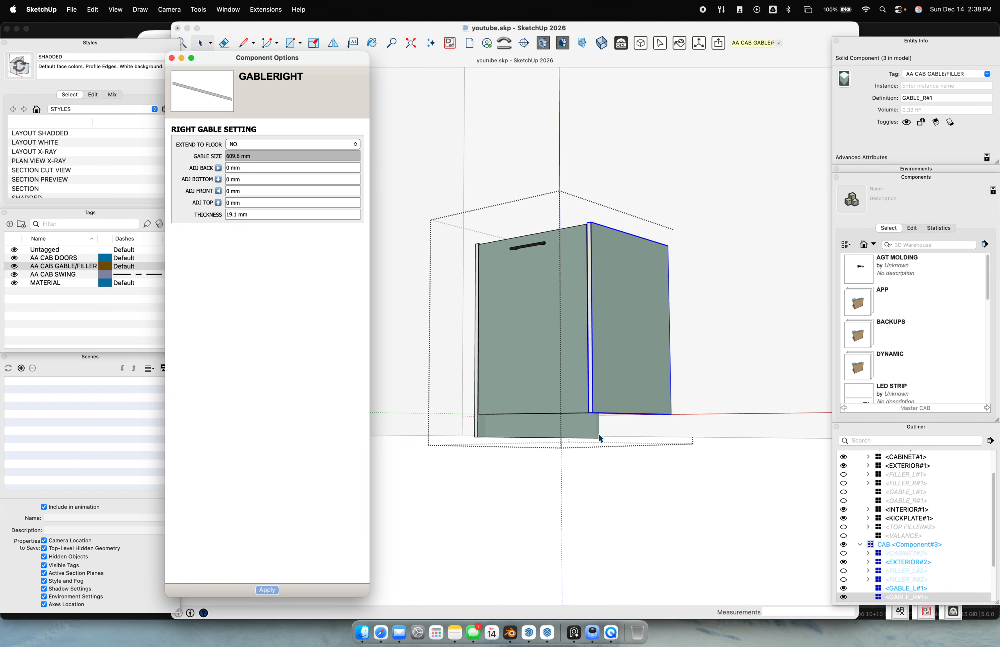
pyautogui.click(536, 506)
pyautogui.click(604, 402)
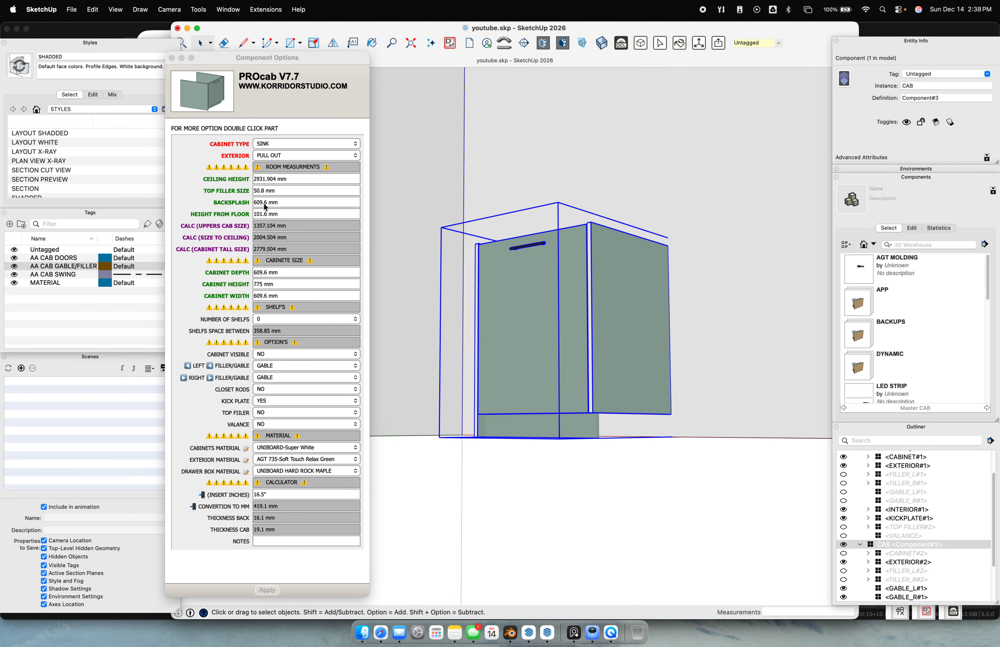
pyautogui.click(292, 215)
# Reselect the right gable and set Extend To Floor back to YES
pyautogui.doubleClick(618, 366)
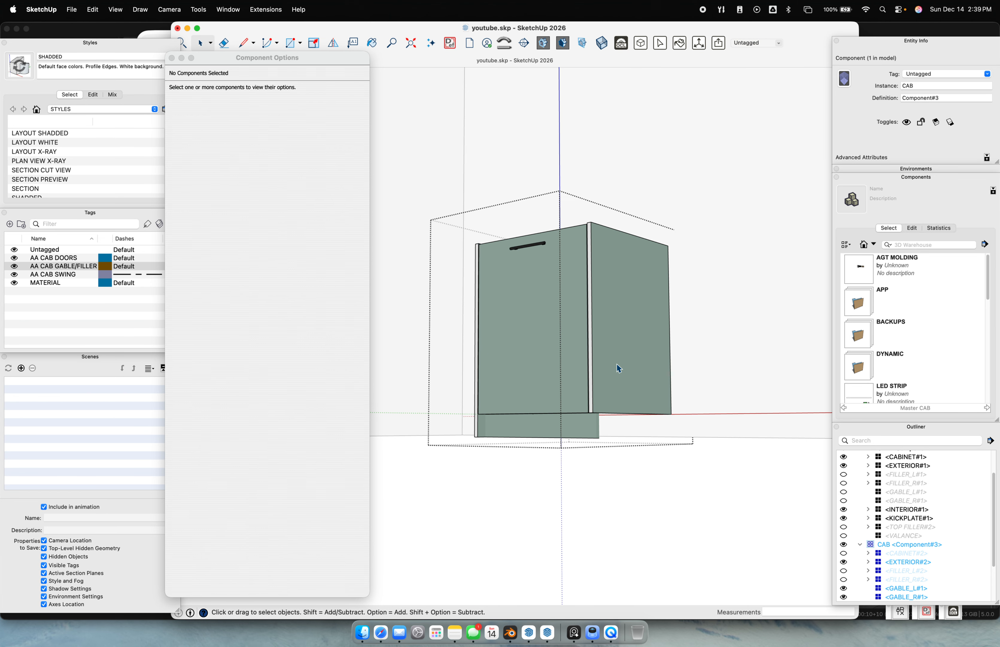
pyautogui.scroll(5, 625, 420)
pyautogui.click(625, 397)
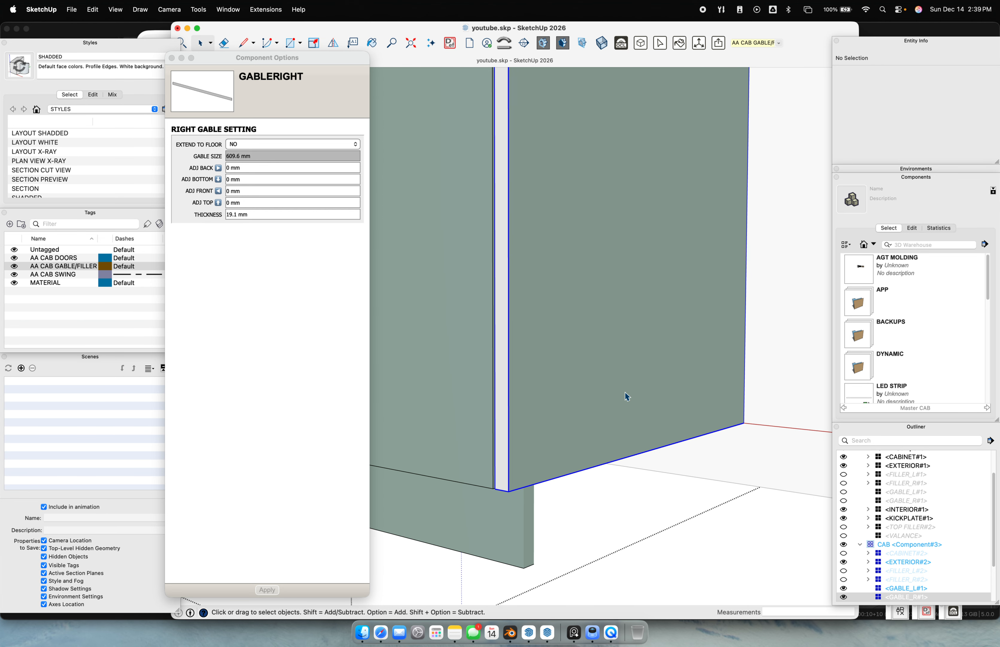
pyautogui.scroll(-1, 625, 402)
pyautogui.click(257, 145)
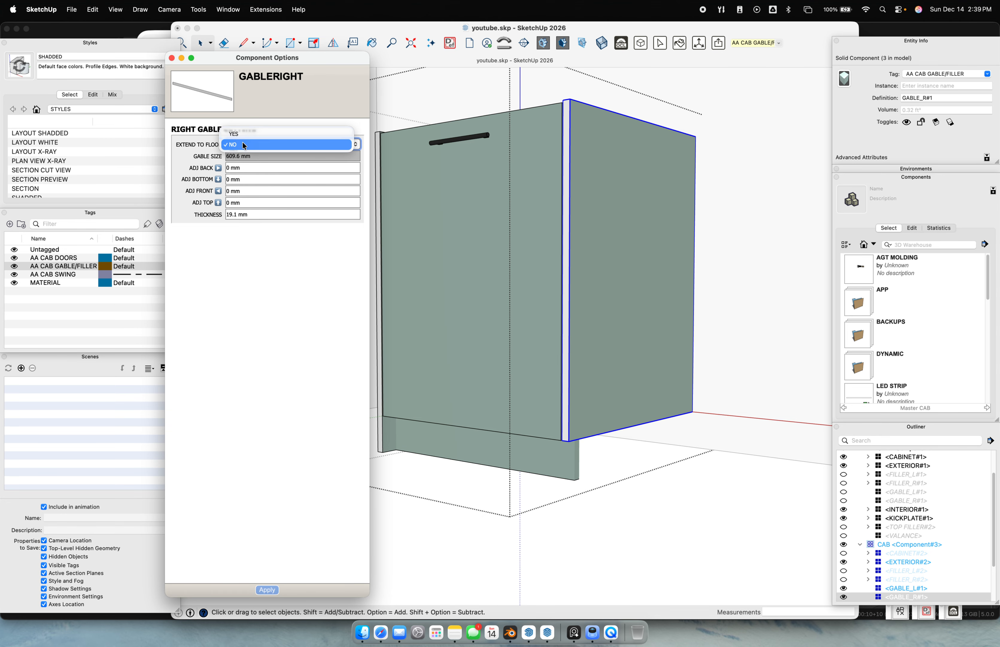
pyautogui.click(251, 132)
pyautogui.click(267, 589)
pyautogui.scroll(-3, 661, 380)
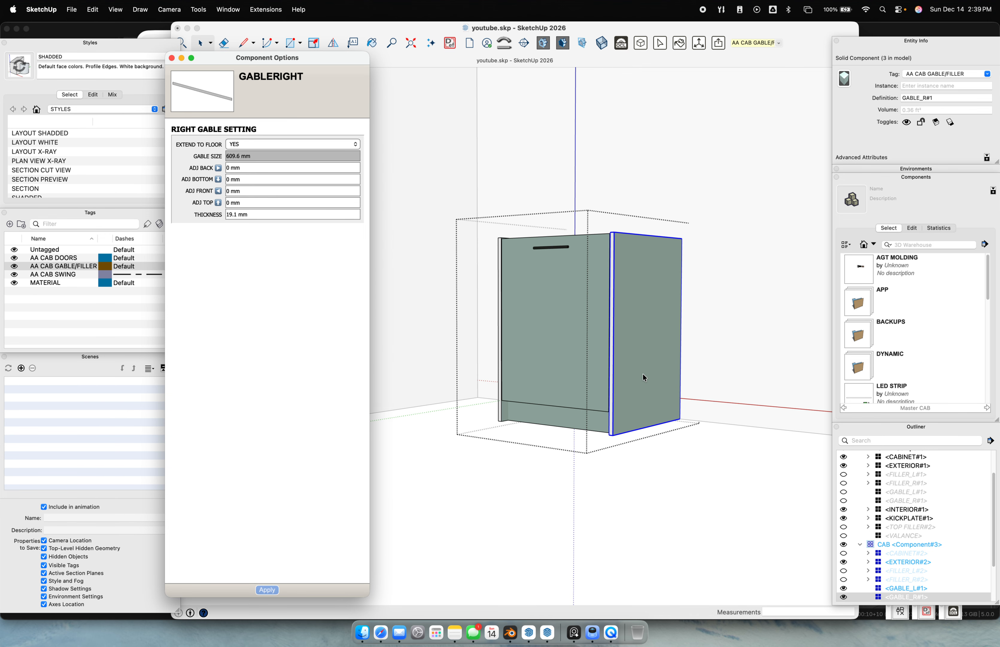
pyautogui.scroll(3, 677, 336)
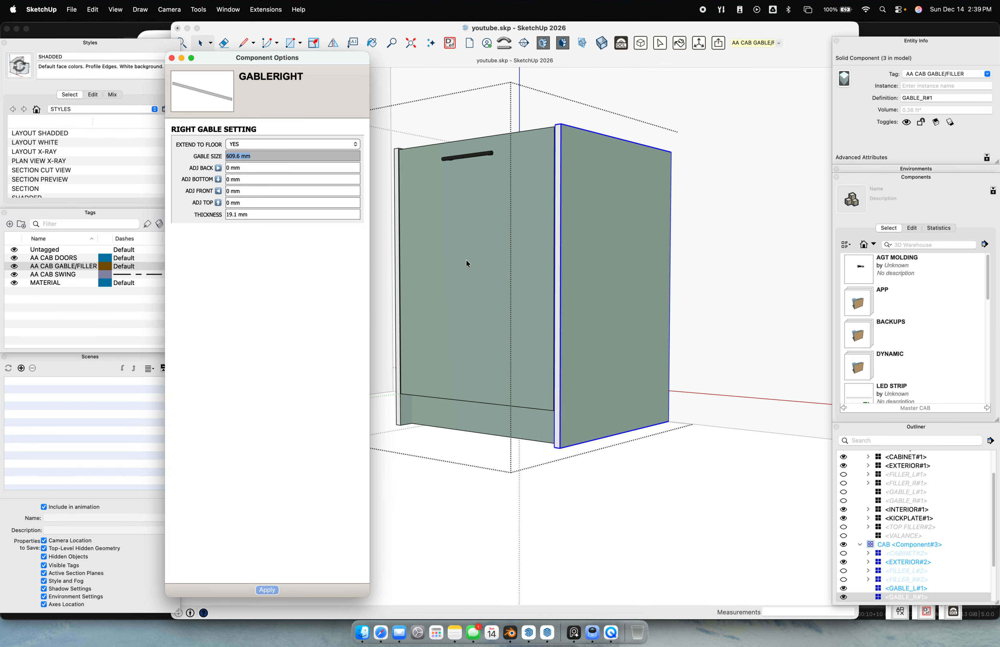
pyautogui.click(290, 179)
pyautogui.moveTo(399, 217); pyautogui.dragTo(570, 296, button='middle')
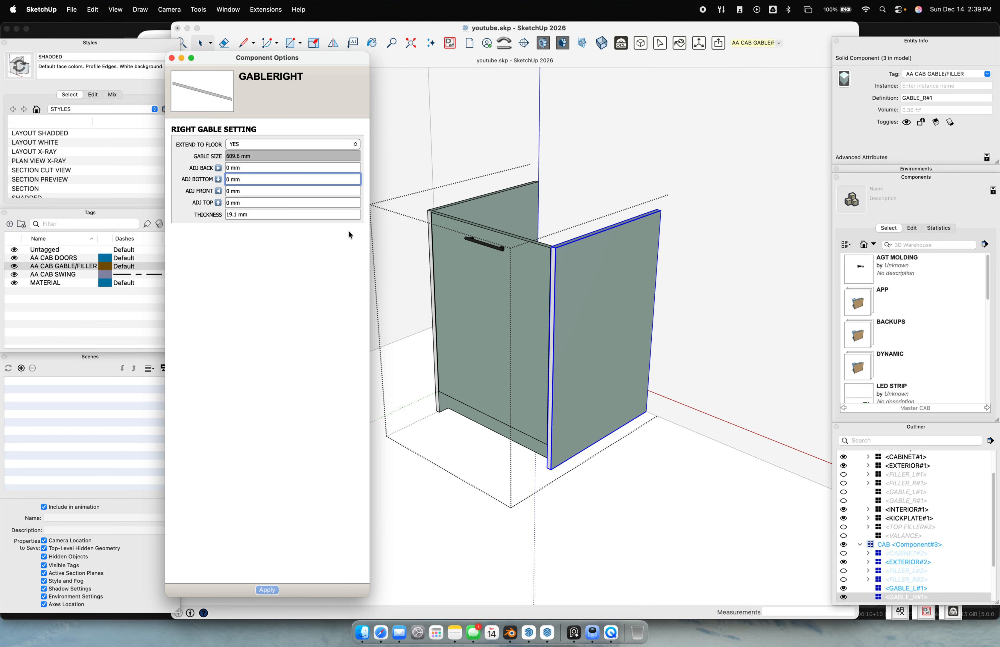
# Try ADJ BACK values of 100 mm and -100 mm on the right gable
pyautogui.click(260, 168)
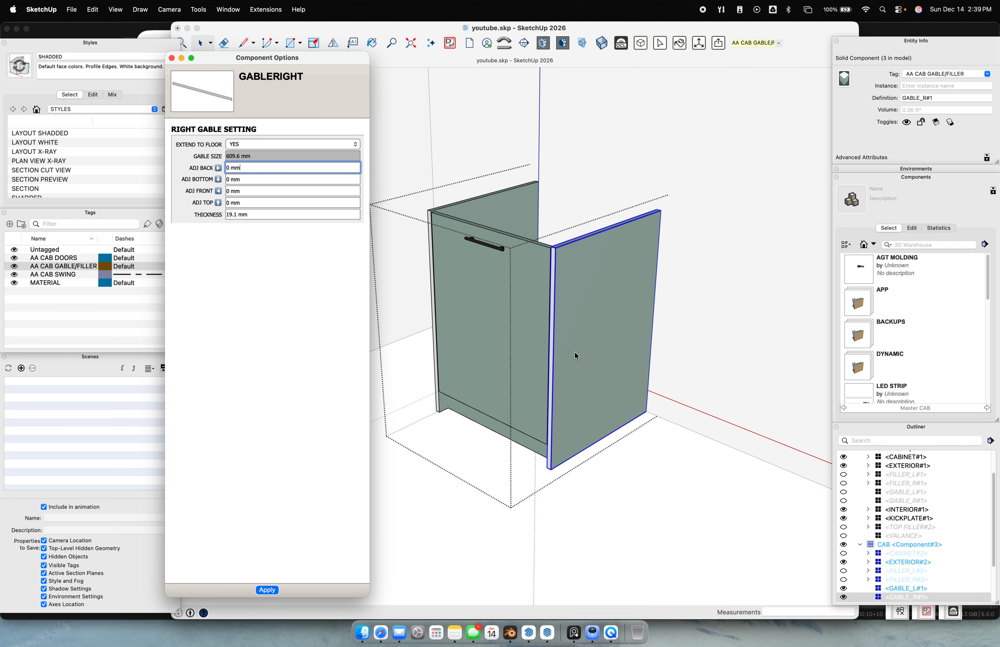
pyautogui.moveTo(521, 267); pyautogui.dragTo(601, 262, button='middle')
pyautogui.moveTo(243, 169); pyautogui.dragTo(215, 168)
pyautogui.moveTo(500, 290)
pyautogui.mouseDown(button='middle')
pyautogui.moveTo(518, 297)
pyautogui.moveTo(509, 282)
pyautogui.mouseUp(button='middle')
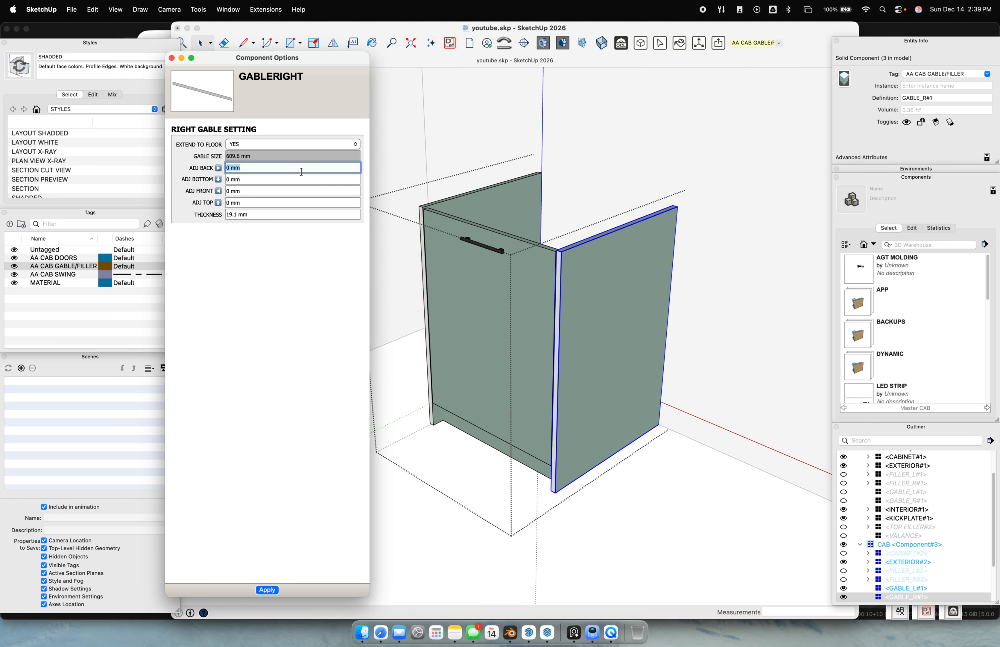
pyautogui.write('100')
pyautogui.press('Return')
pyautogui.moveTo(577, 228); pyautogui.dragTo(393, 240, button='middle')
pyautogui.click(258, 165)
pyautogui.write('-')
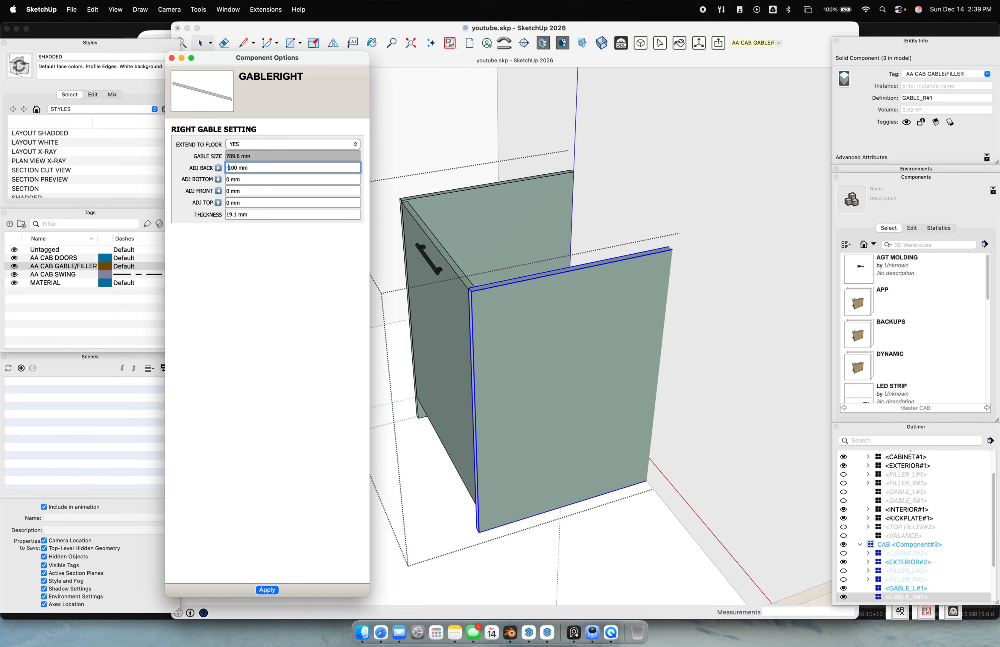
pyautogui.press('Return')
pyautogui.moveTo(693, 352); pyautogui.dragTo(673, 330, button='middle')
# Enter -500 in ADJ BACK, narrowing the right gable to 109.6 mm, and inspect it
pyautogui.moveTo(296, 175); pyautogui.dragTo(189, 161)
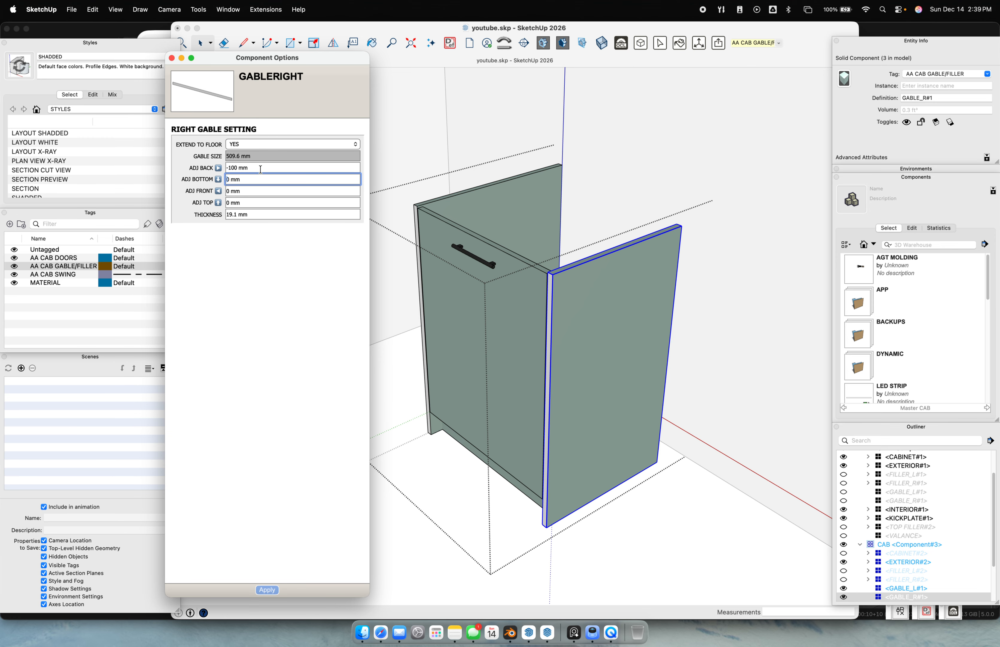
pyautogui.moveTo(260, 169); pyautogui.dragTo(176, 165)
pyautogui.write('-')
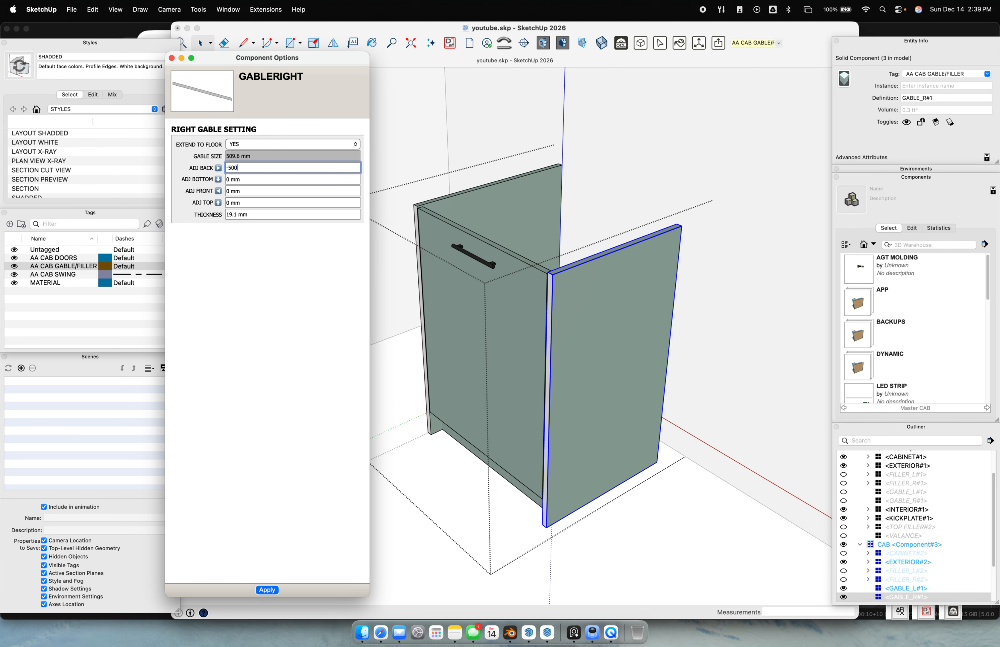
pyautogui.write('500')
pyautogui.press('Return')
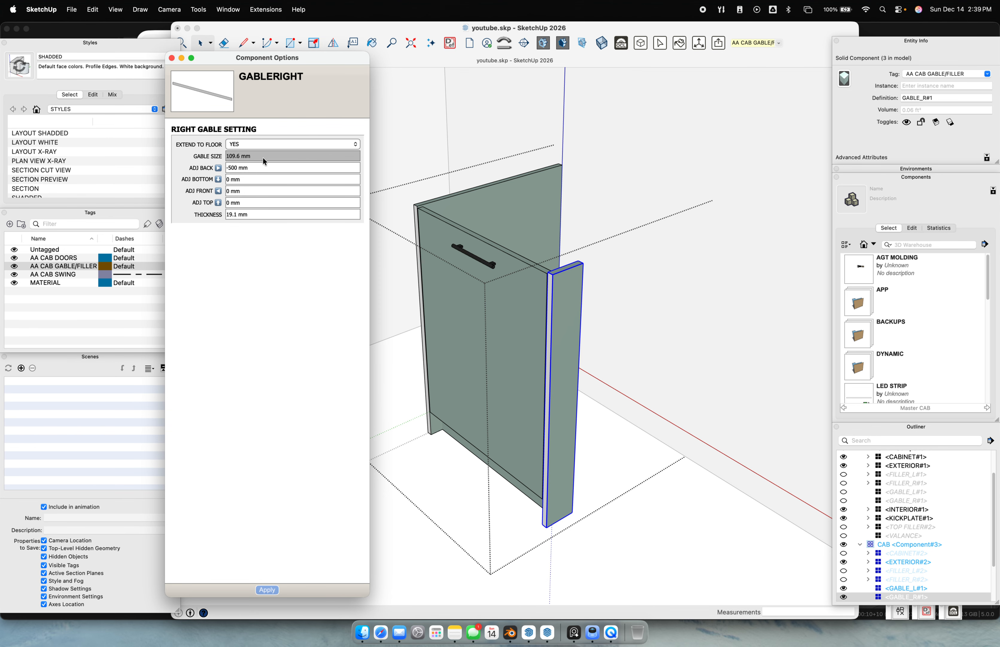
pyautogui.moveTo(592, 325); pyautogui.dragTo(626, 323, button='middle')
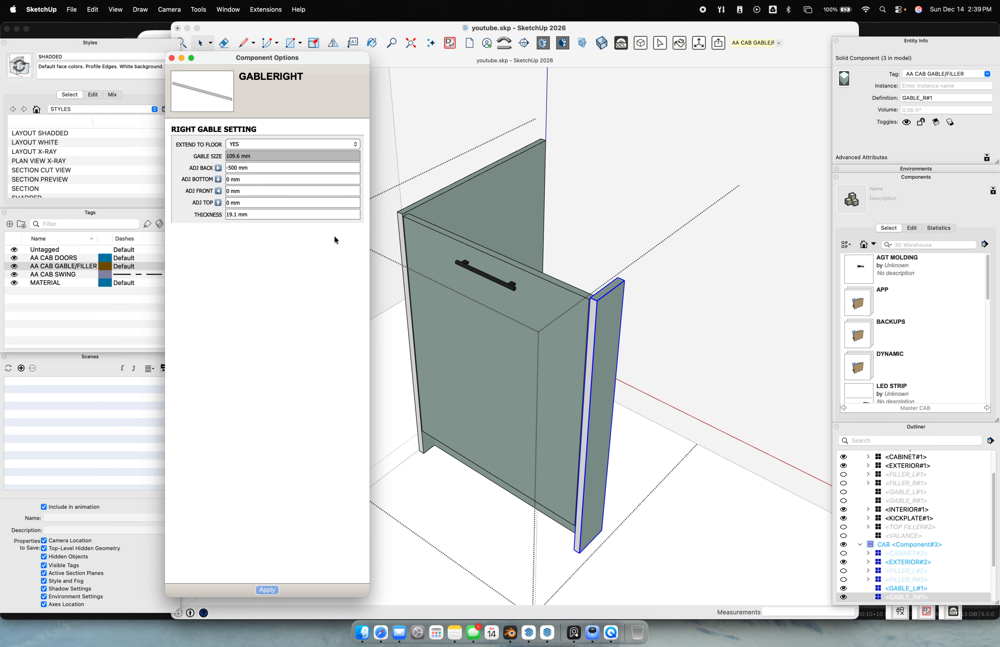
pyautogui.moveTo(641, 398); pyautogui.dragTo(634, 375, button='middle')
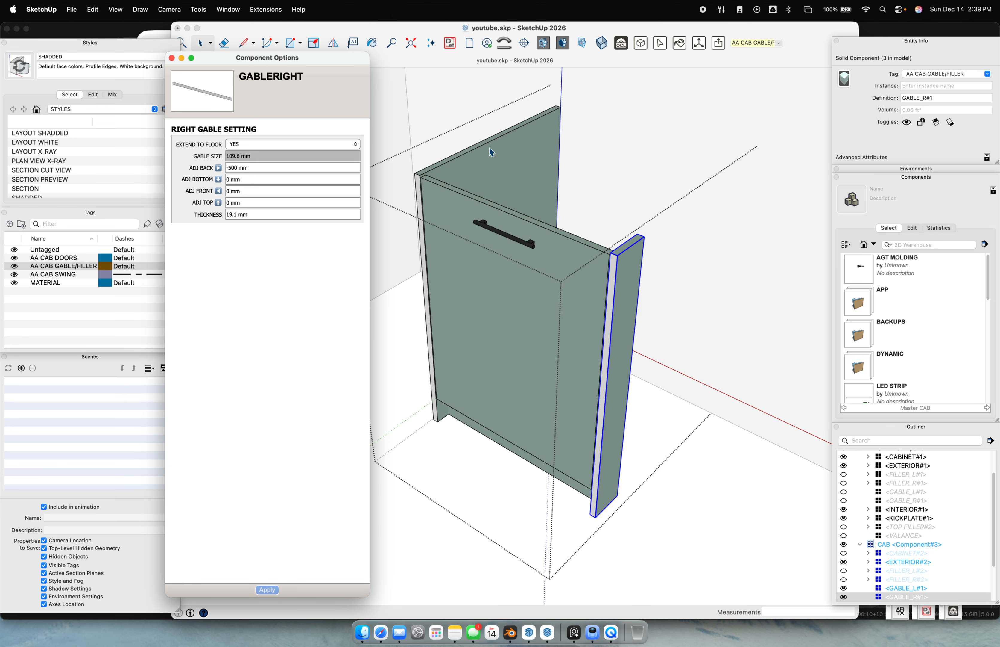
# Set the left gable's ADJ BACK to -500 mm, shrinking it to 109.6 mm deep
pyautogui.moveTo(437, 288); pyautogui.dragTo(395, 196, button='middle')
pyautogui.click(546, 232)
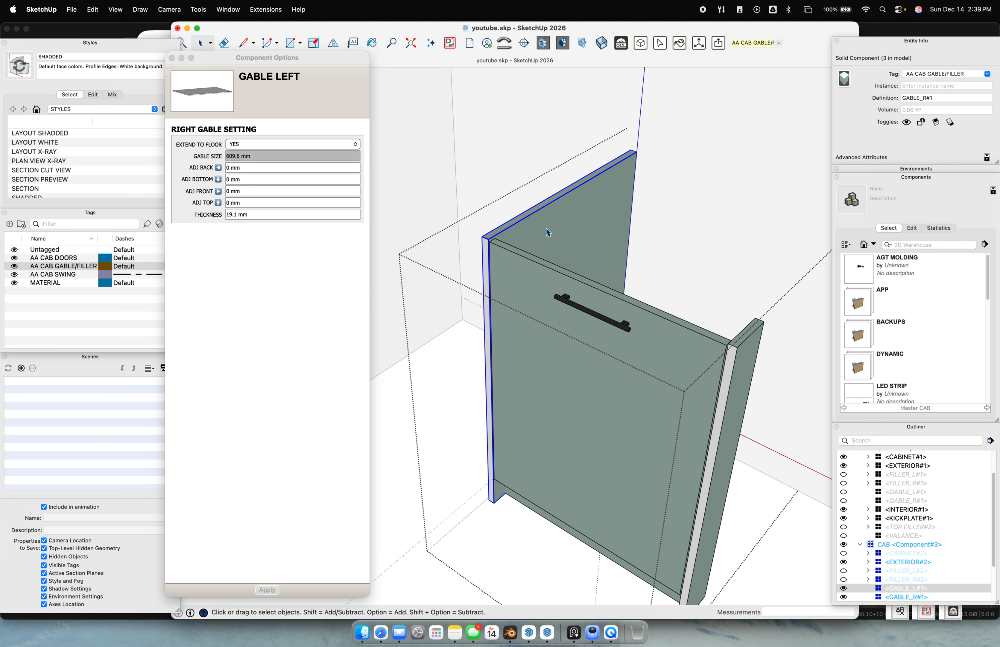
pyautogui.click(268, 213)
pyautogui.click(254, 170)
pyautogui.write('-')
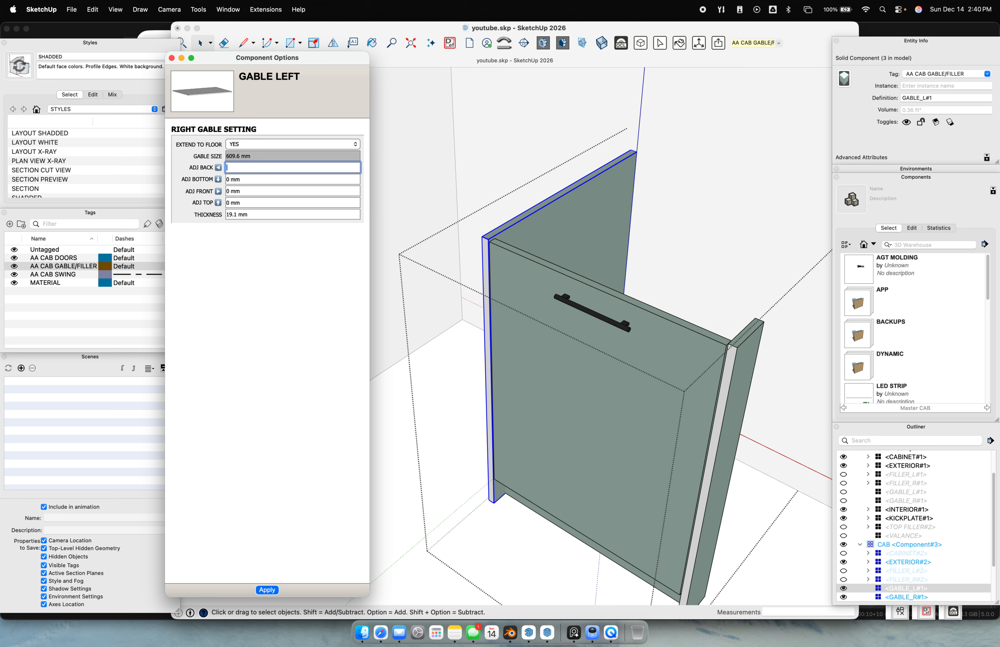
pyautogui.write('500')
pyautogui.press('Return')
pyautogui.scroll(-3, 448, 335)
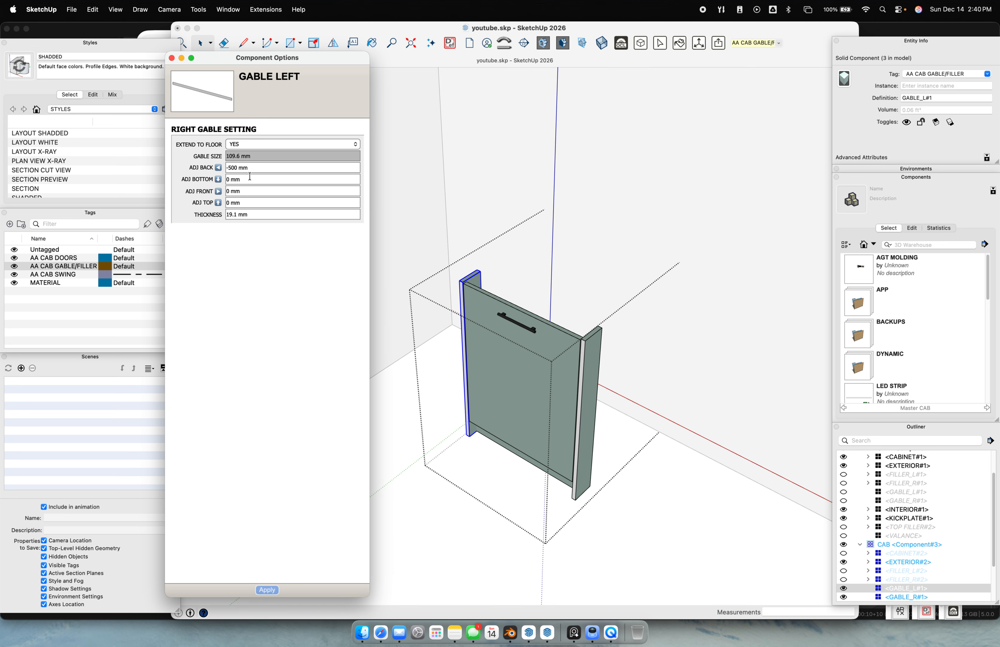
pyautogui.click(523, 253)
pyautogui.click(469, 286)
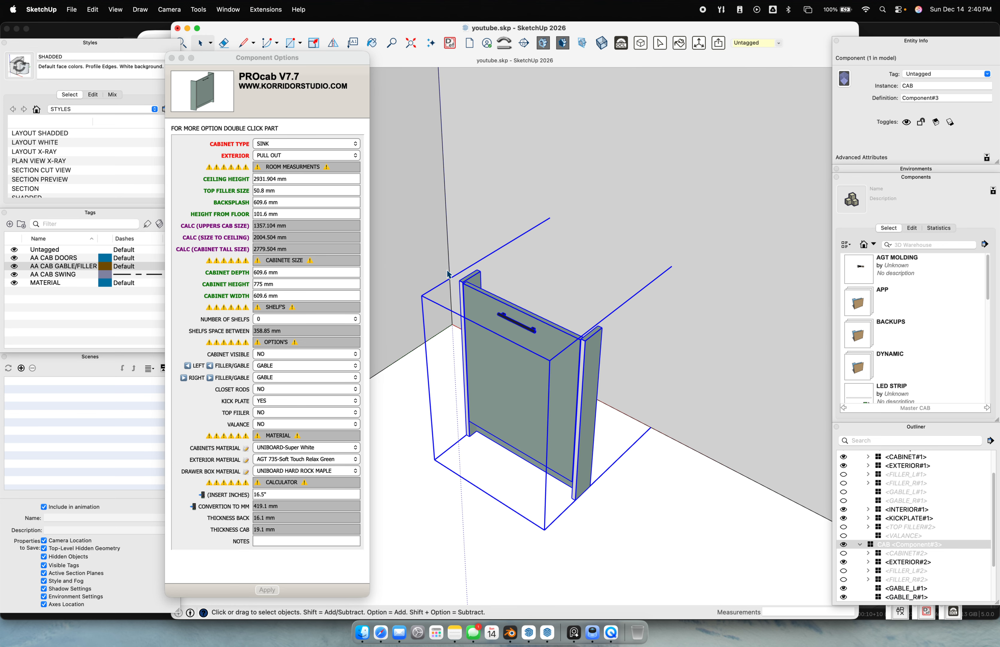
pyautogui.scroll(3, 542, 389)
pyautogui.scroll(-5, 546, 389)
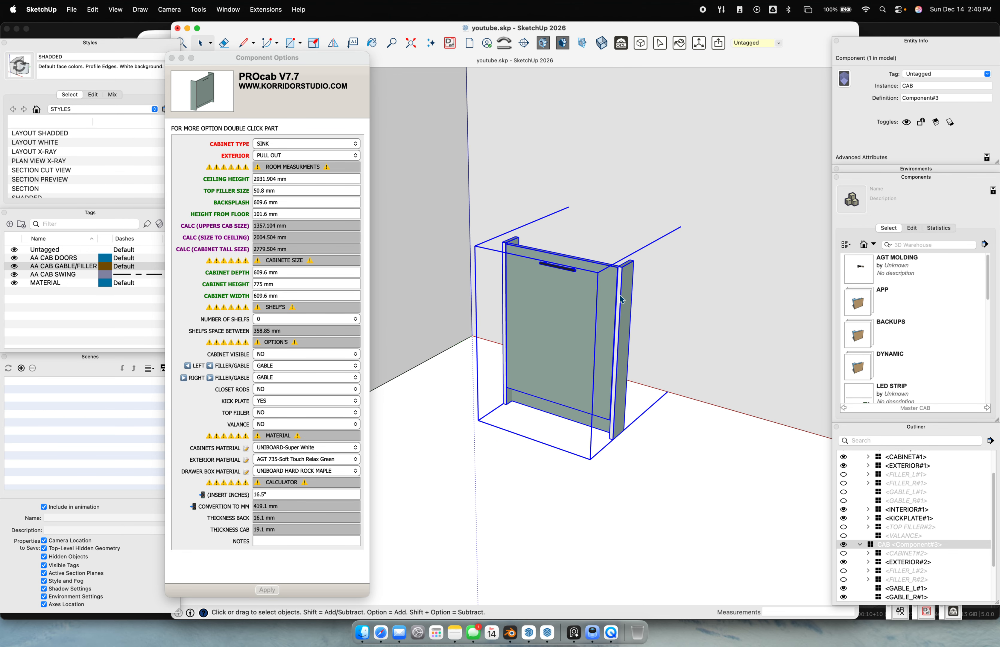
pyautogui.doubleClick(618, 300)
pyautogui.click(618, 300)
pyautogui.click(272, 213)
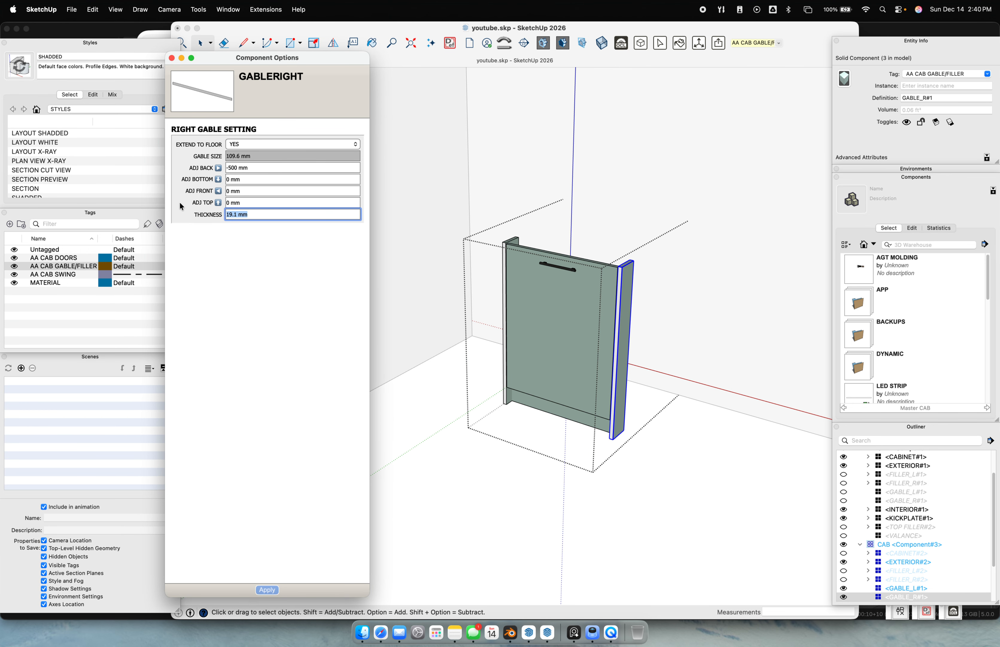
pyautogui.write('50.8')
pyautogui.press('Return')
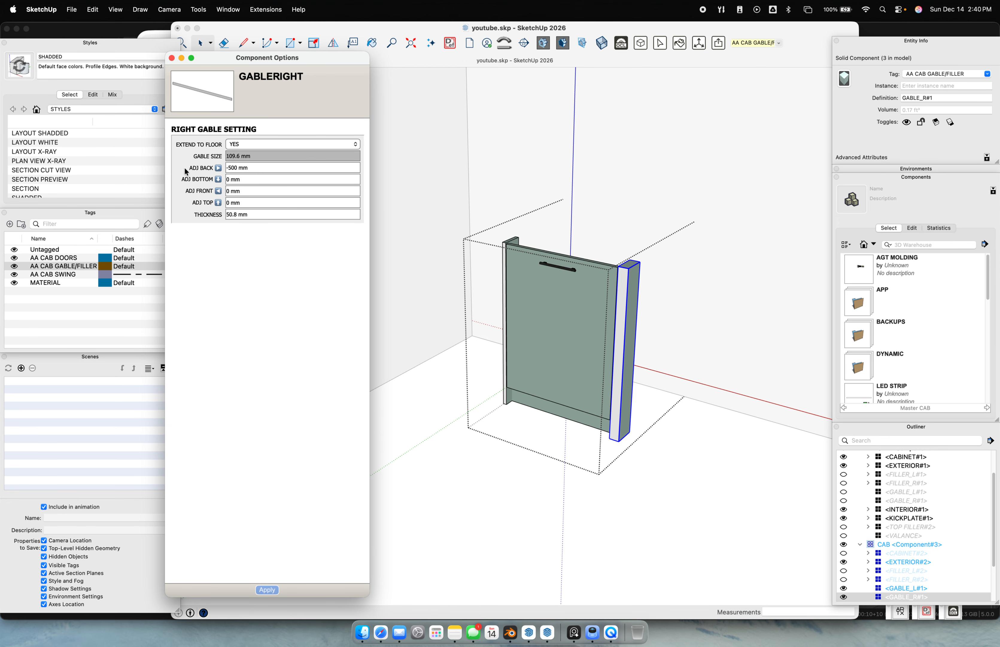
pyautogui.click(266, 217)
pyautogui.write('400')
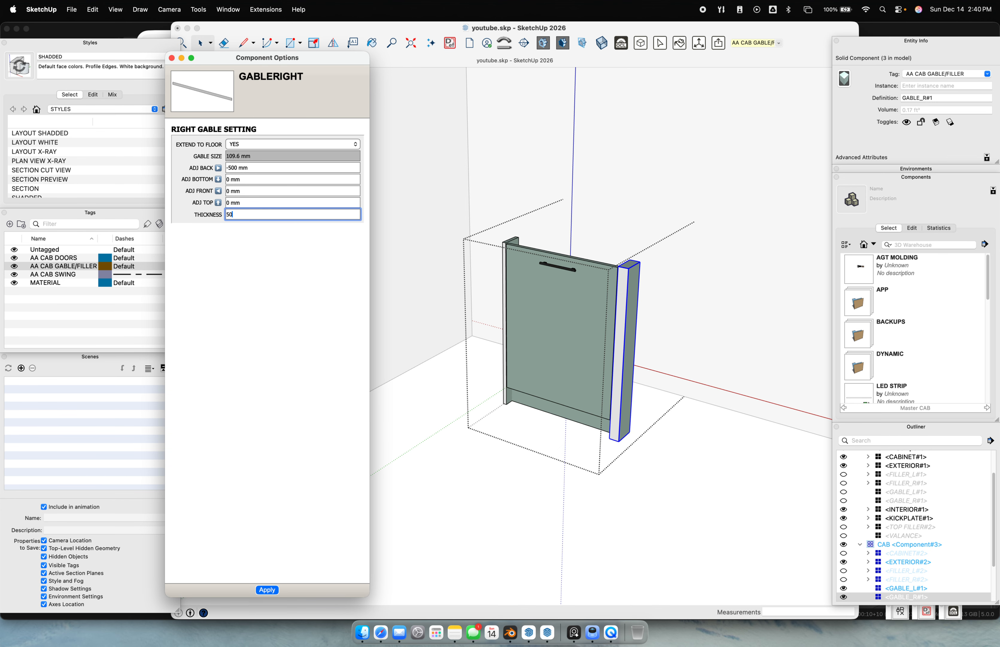
pyautogui.press('Return')
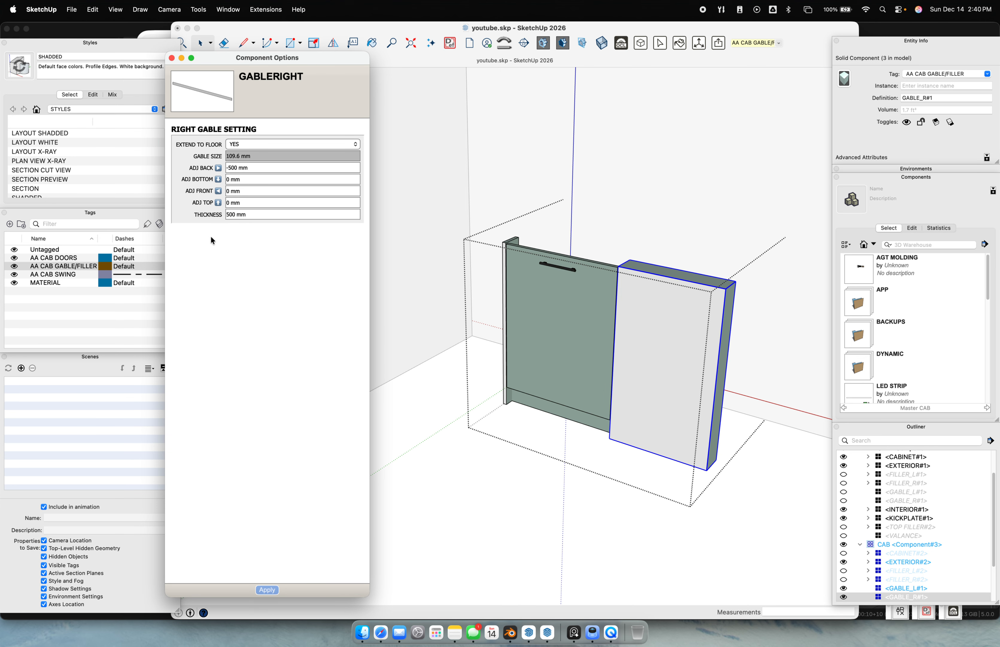
pyautogui.click(255, 216)
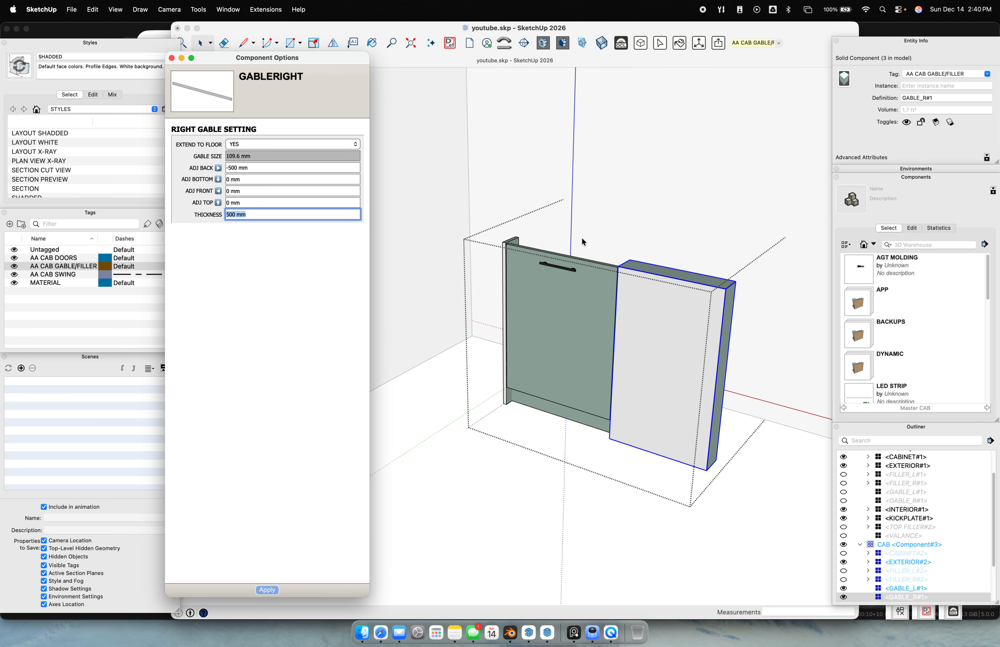
pyautogui.moveTo(677, 332); pyautogui.dragTo(555, 315, button='middle')
pyautogui.moveTo(562, 415); pyautogui.dragTo(597, 325, button='middle')
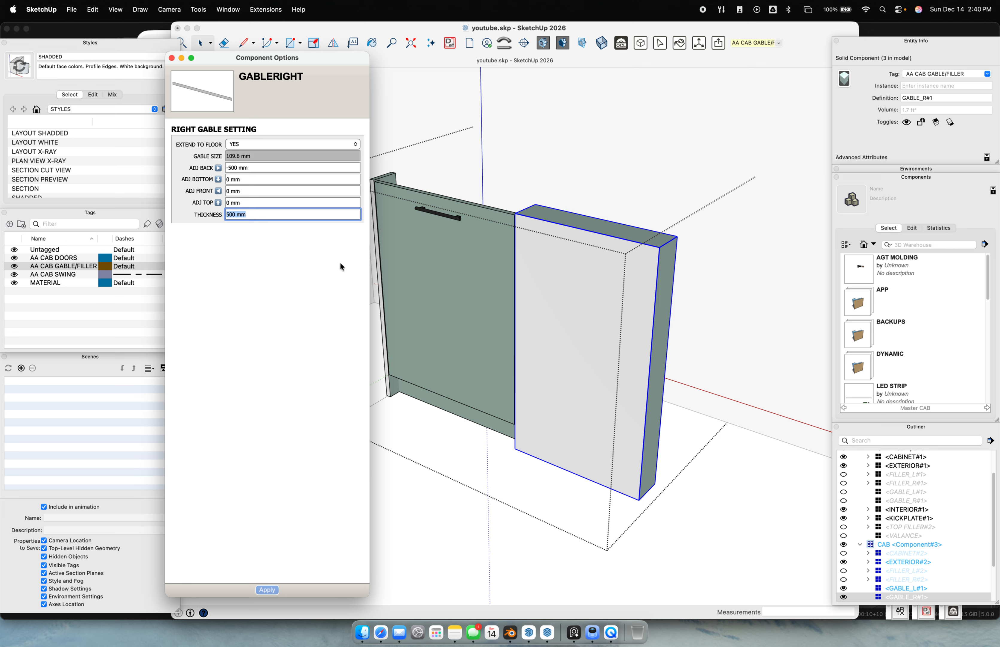
pyautogui.write('19.1')
pyautogui.press('Return')
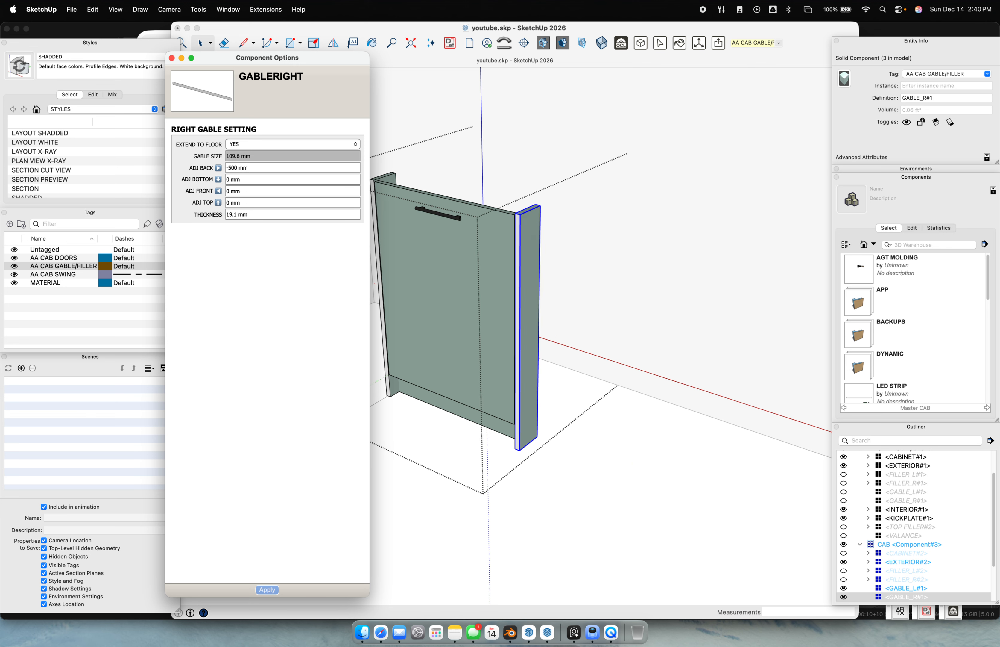
pyautogui.scroll(2, 541, 229)
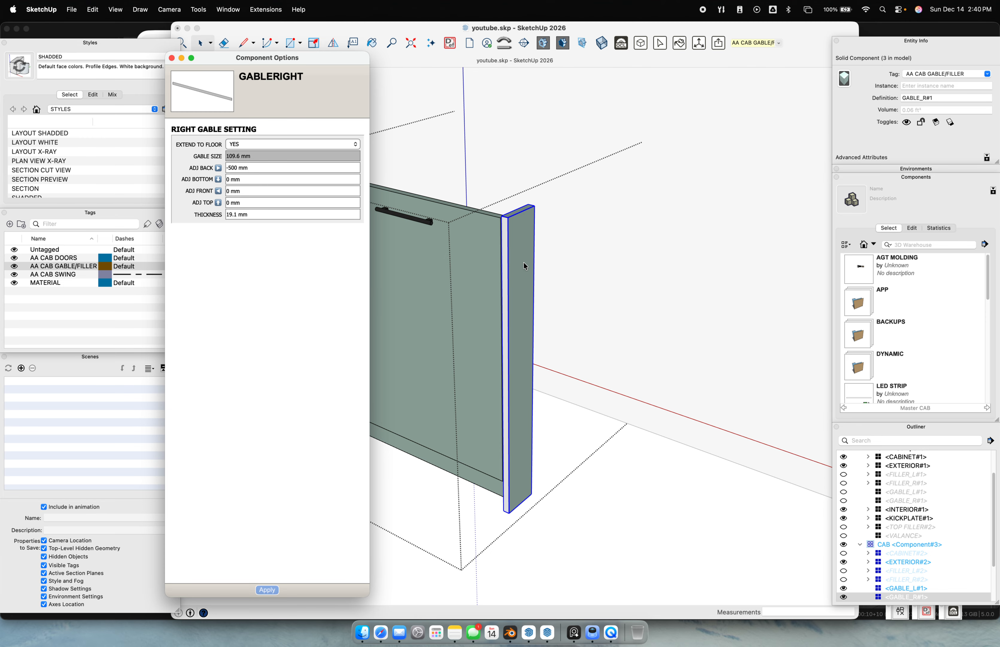
pyautogui.scroll(-2, 524, 259)
pyautogui.scroll(-5, 535, 251)
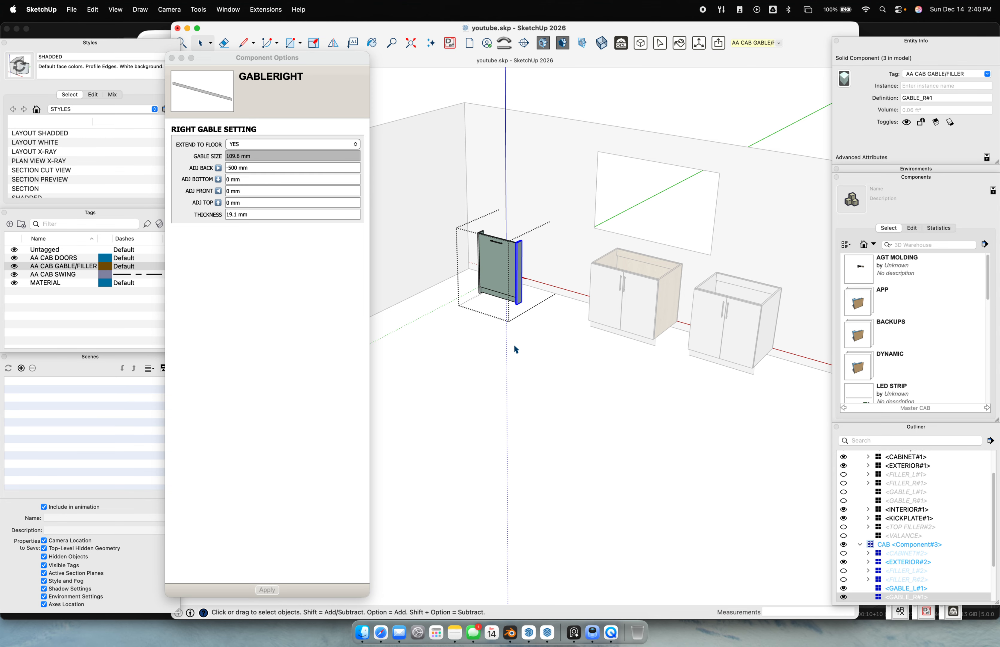
pyautogui.click(512, 347)
pyautogui.scroll(6, 515, 337)
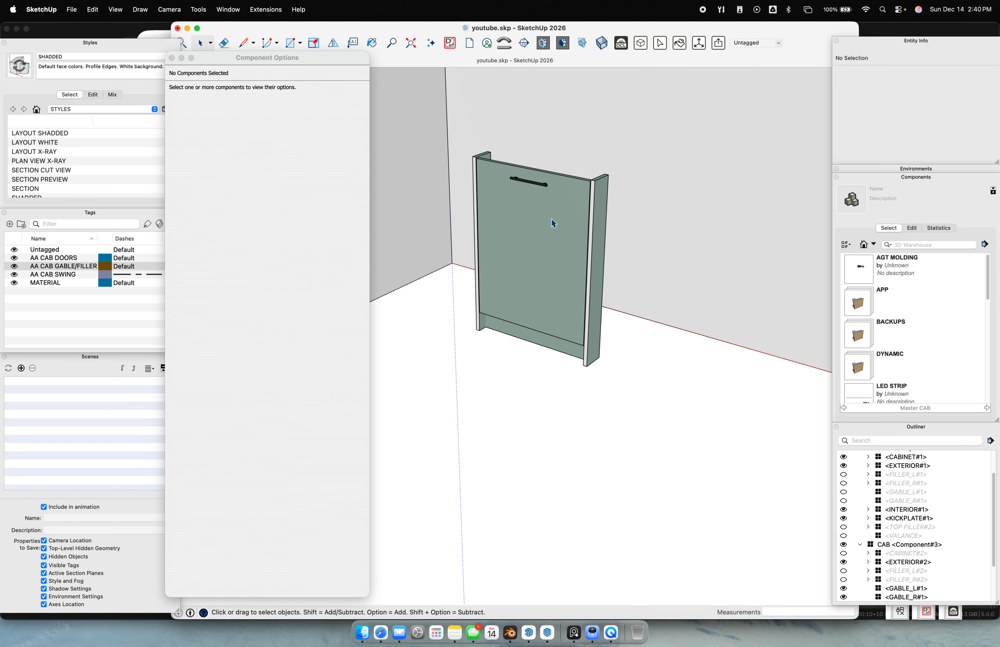
pyautogui.scroll(8, 605, 198)
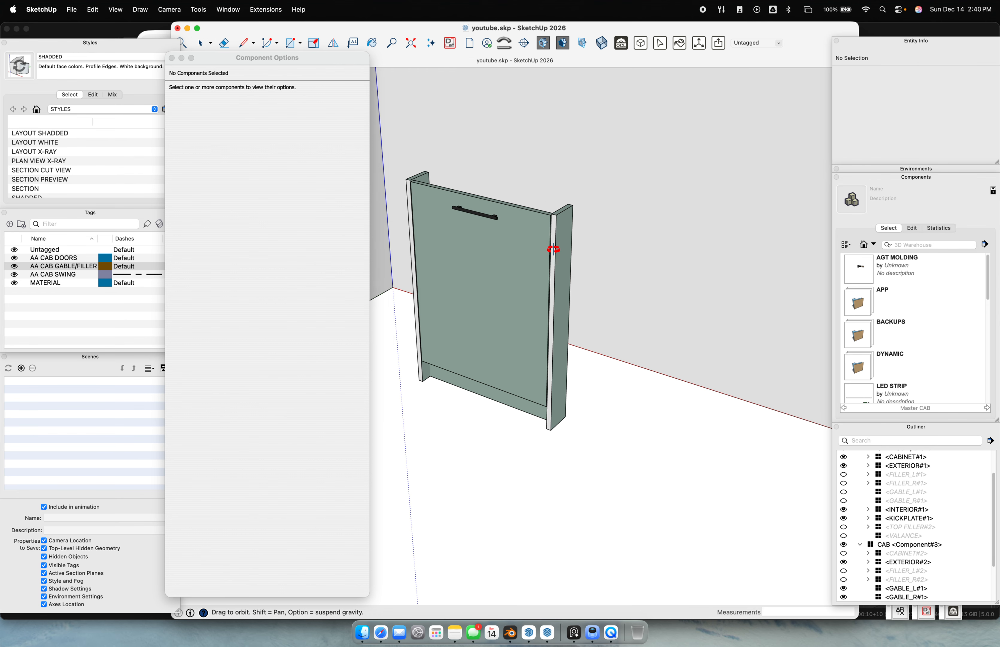
pyautogui.scroll(2, 581, 241)
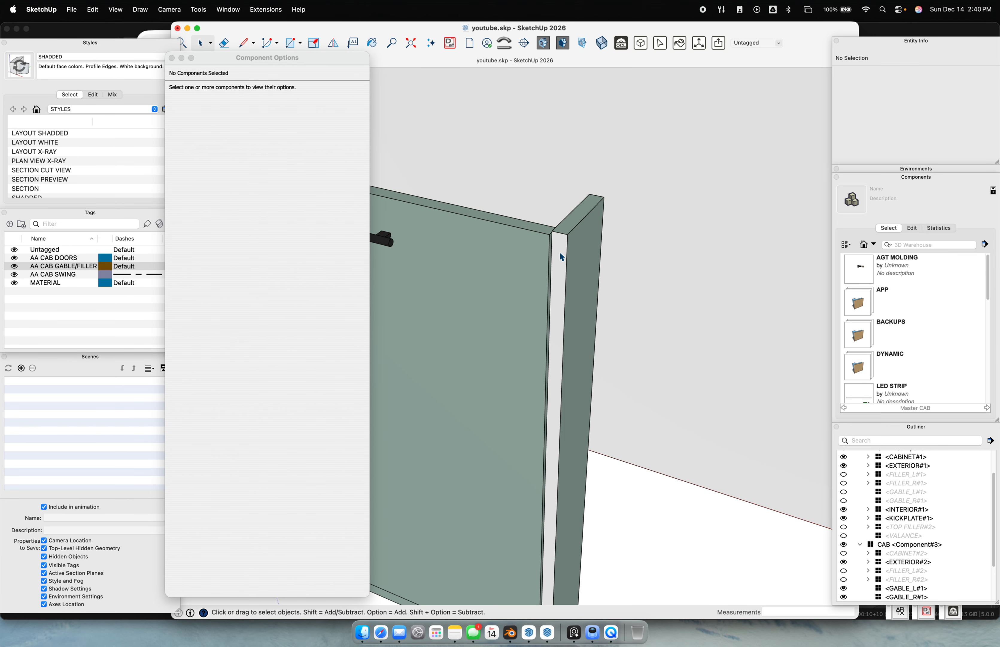
pyautogui.scroll(-10, 580, 268)
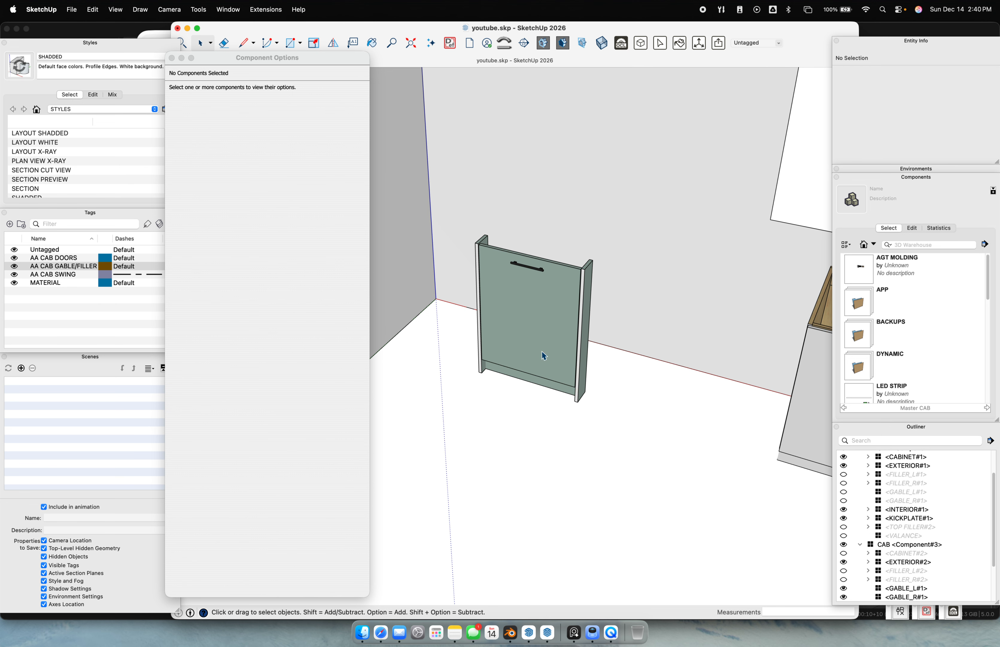
pyautogui.scroll(-3, 579, 357)
pyautogui.click(578, 362)
pyautogui.moveTo(579, 362); pyautogui.dragTo(586, 403, button='middle')
pyautogui.click(585, 402)
pyautogui.scroll(5, 513, 322)
pyautogui.click(529, 279)
pyautogui.scroll(-5, 694, 396)
pyautogui.scroll(-3, 694, 394)
pyautogui.keyDown('shift'); pyautogui.moveTo(694, 394); pyautogui.dragTo(454, 349, button='middle'); pyautogui.keyUp('shift')
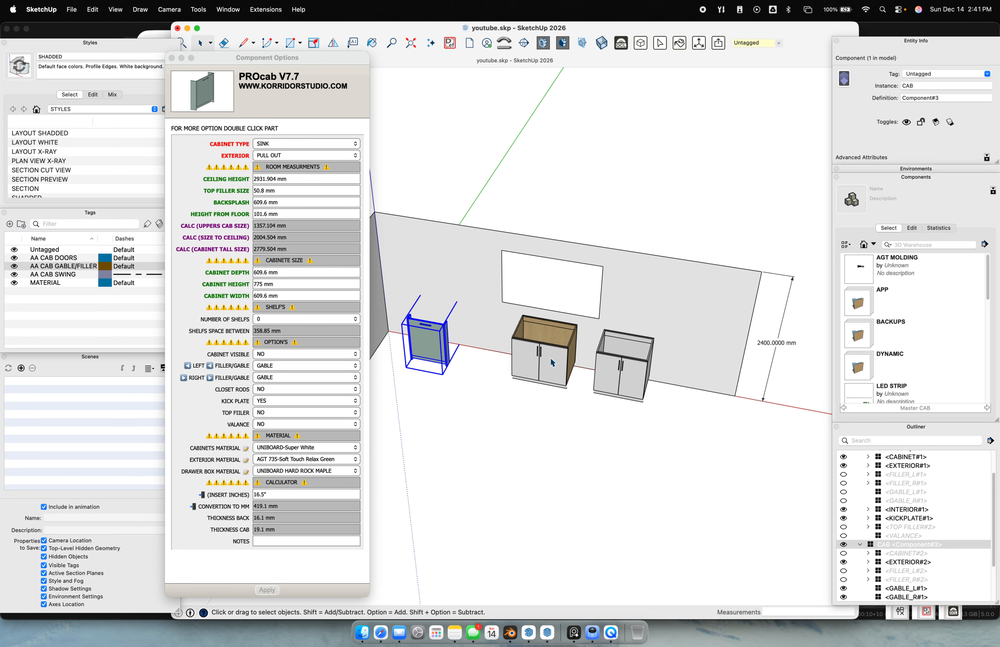
pyautogui.scroll(5, 531, 345)
# Place a copy of the white double-door sink cabinet beside the green pull-out cabinet
pyautogui.keyDown('shift'); pyautogui.moveTo(532, 338); pyautogui.dragTo(611, 379, button='middle'); pyautogui.keyUp('shift')
pyautogui.click(584, 341)
pyautogui.scroll(5, 583, 340)
pyautogui.press('m')
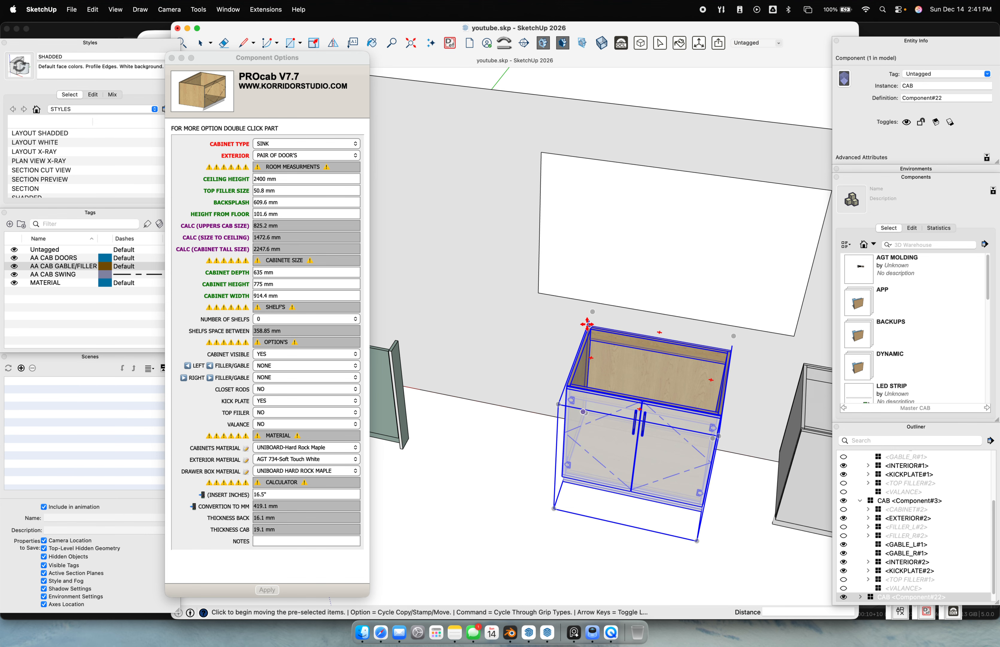
pyautogui.click(588, 325)
pyautogui.press('alt')
pyautogui.click(411, 340)
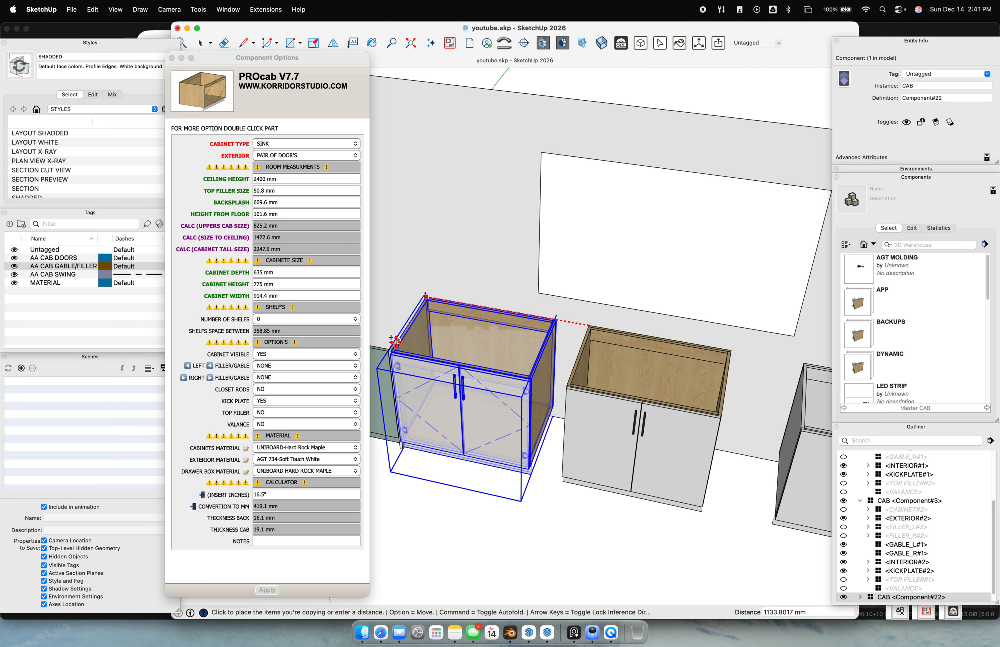
pyautogui.scroll(3, 448, 381)
pyautogui.press('space')
# Enter 25" for the green pull-out cabinet, making its CABINET DEPTH 635 mm
pyautogui.keyDown('shift'); pyautogui.moveTo(460, 407); pyautogui.dragTo(652, 456, button='middle'); pyautogui.keyUp('shift')
pyautogui.scroll(2, 617, 454)
pyautogui.moveTo(601, 420); pyautogui.dragTo(799, 485, button='middle')
pyautogui.scroll(1, 683, 458)
pyautogui.scroll(1, 683, 459)
pyautogui.click(543, 432)
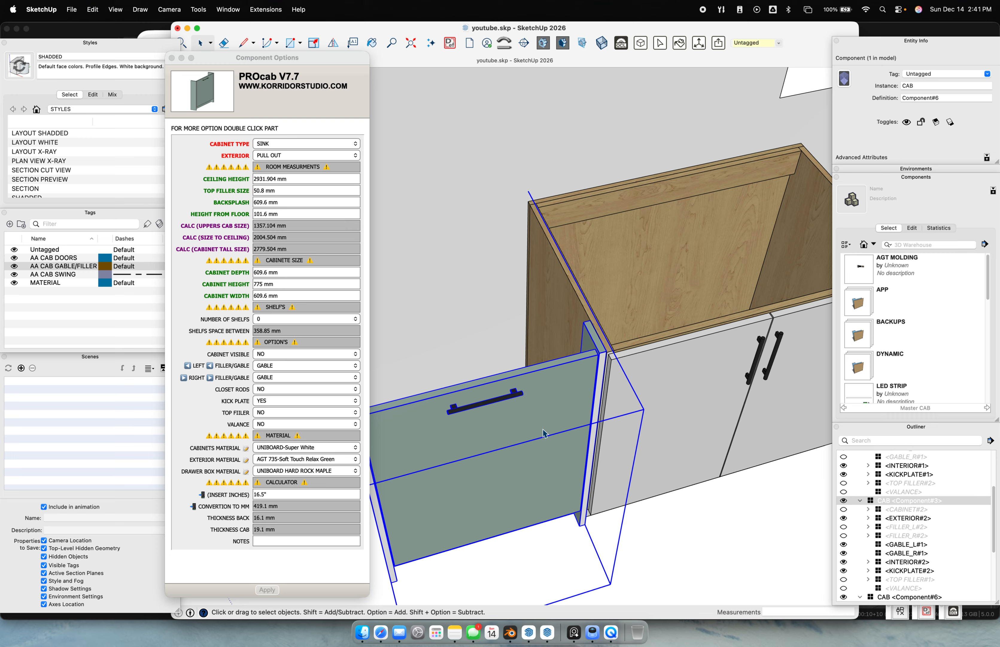
pyautogui.scroll(1, 588, 371)
pyautogui.scroll(-2, 587, 370)
pyautogui.scroll(-1, 587, 372)
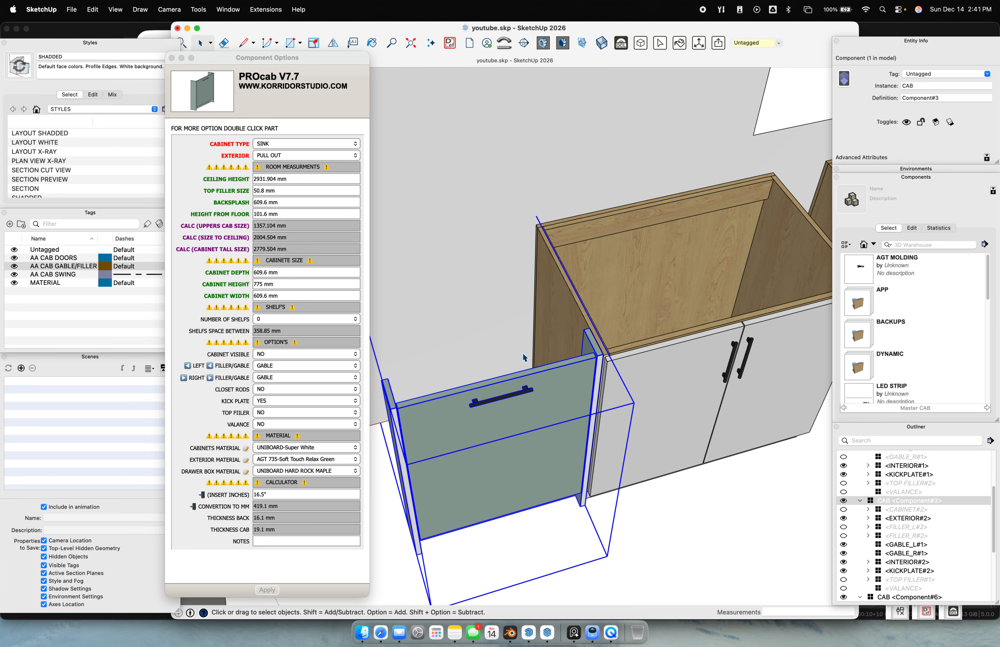
pyautogui.click(306, 296)
pyautogui.write('2')
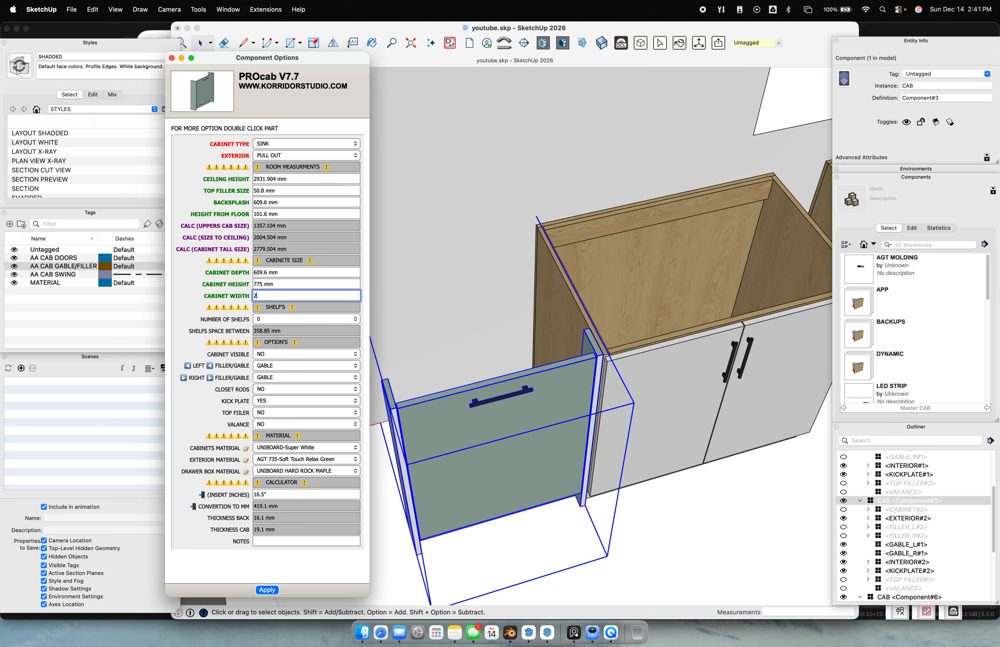
pyautogui.write('5"')
pyautogui.press('Return')
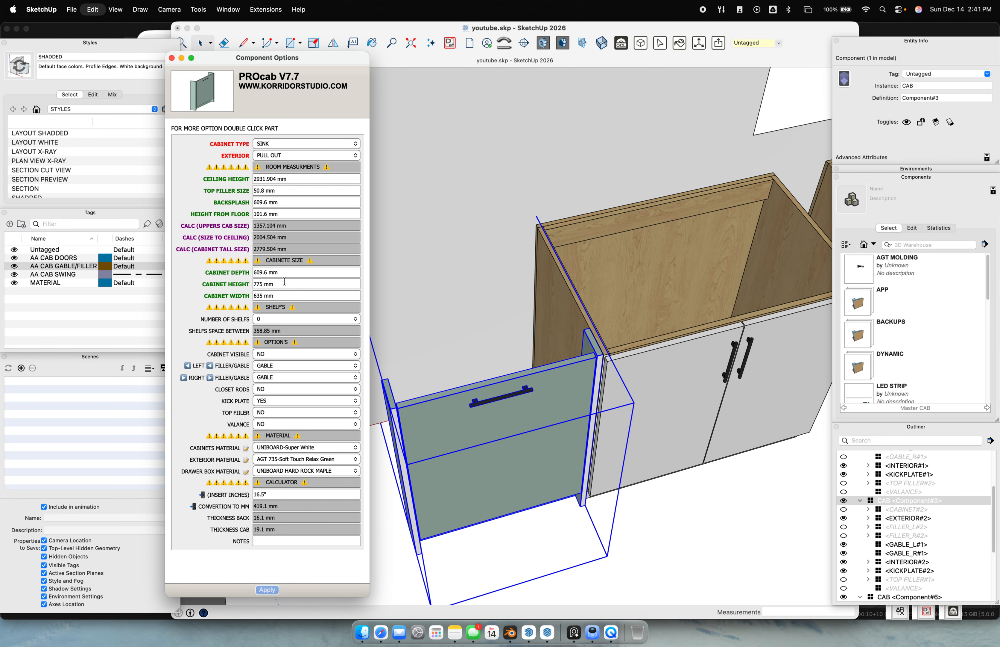
pyautogui.click(290, 272)
pyautogui.write('2')
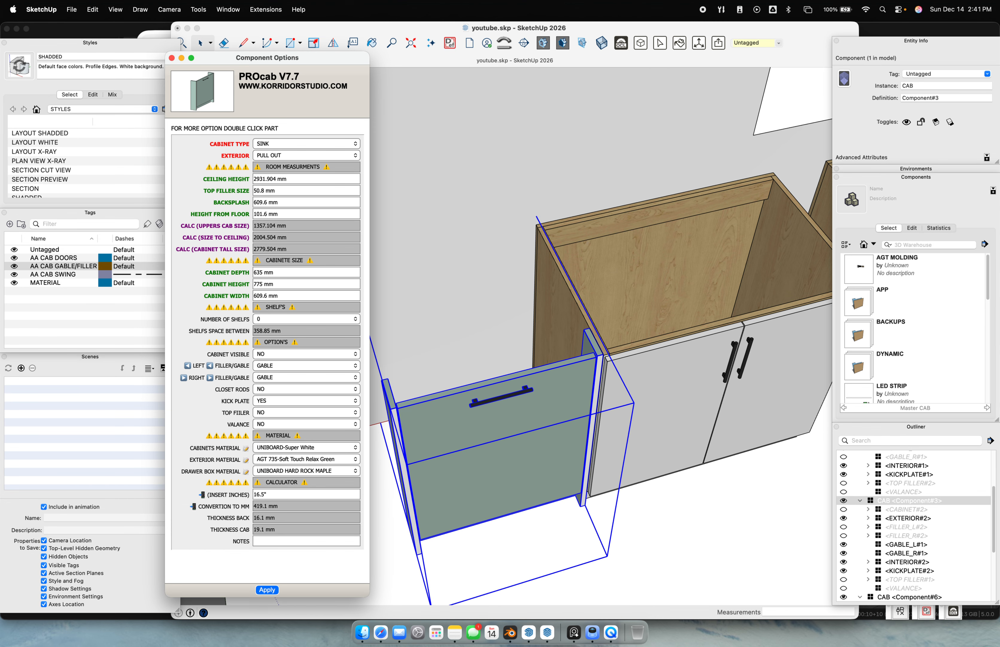
pyautogui.write('5"')
pyautogui.press('Return')
# Orbit to a higher right-side view and select the white double-door cabinet
pyautogui.moveTo(664, 387); pyautogui.dragTo(451, 315, button='middle')
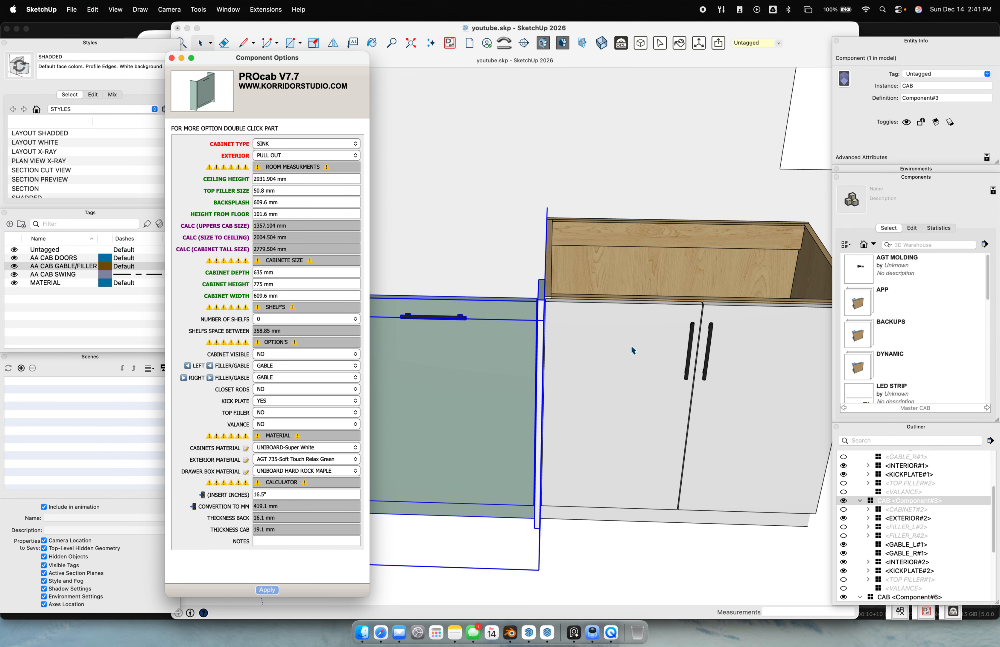
pyautogui.click(671, 397)
pyautogui.scroll(-5, 675, 402)
pyautogui.moveTo(676, 403); pyautogui.dragTo(551, 446, button='middle')
pyautogui.click(551, 446)
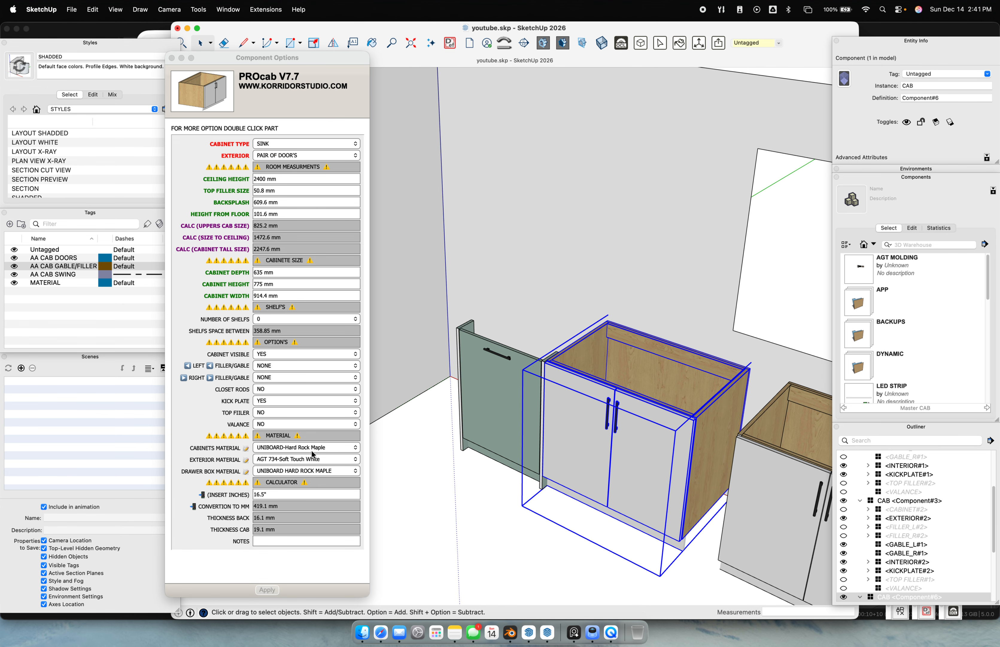
# Try AGT 726 Storm Grey on the sink cabinet's exterior, then switch to AGT 728 Stone Grey
pyautogui.click(321, 449)
pyautogui.click(326, 449)
pyautogui.click(207, 443)
pyautogui.click(282, 461)
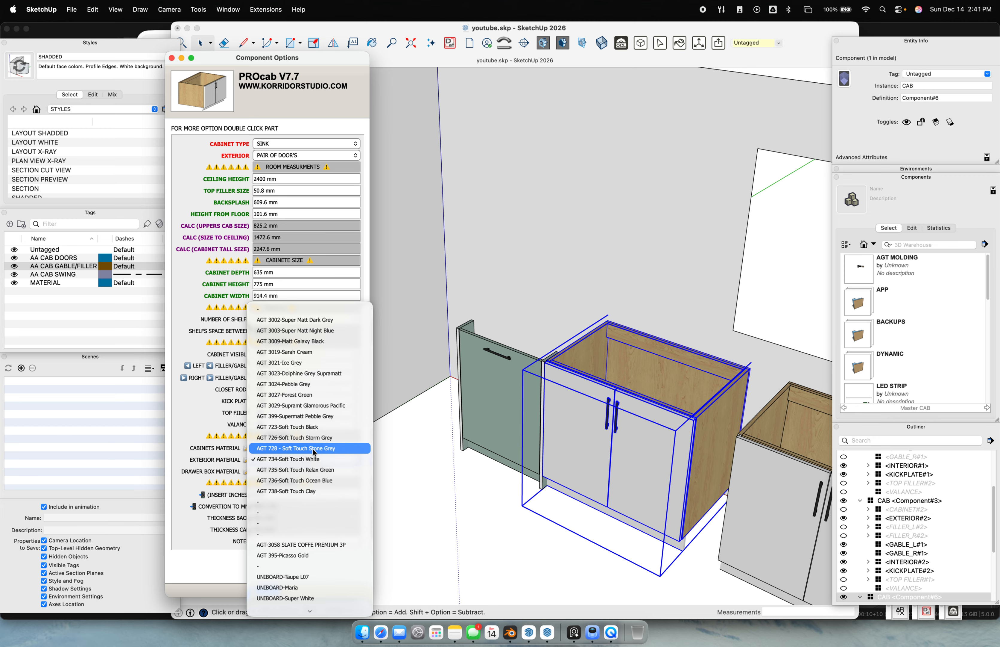
pyautogui.click(337, 439)
pyautogui.click(269, 590)
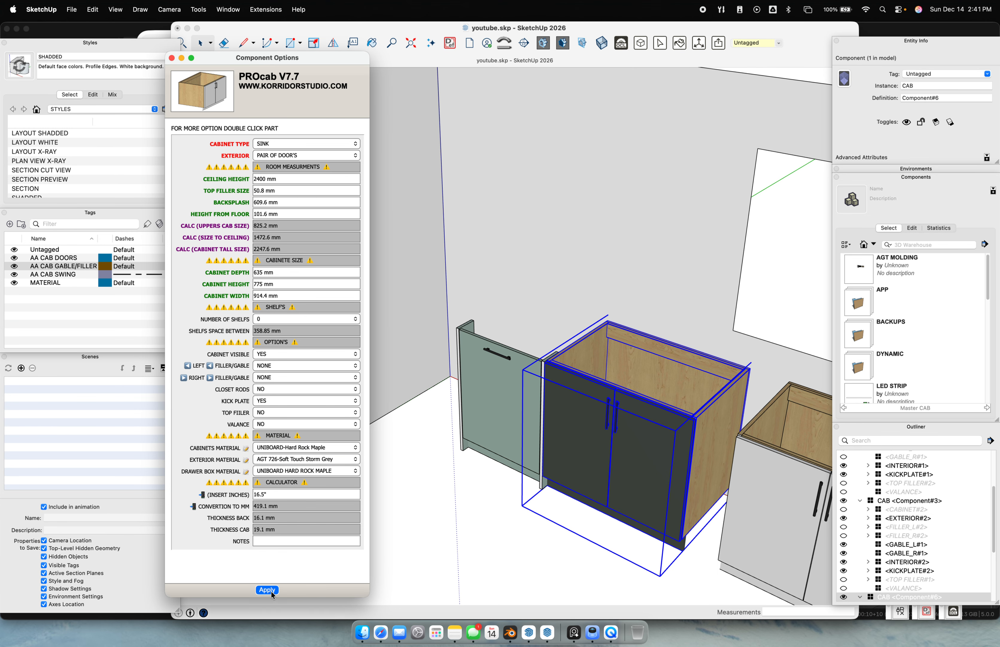
pyautogui.click(301, 471)
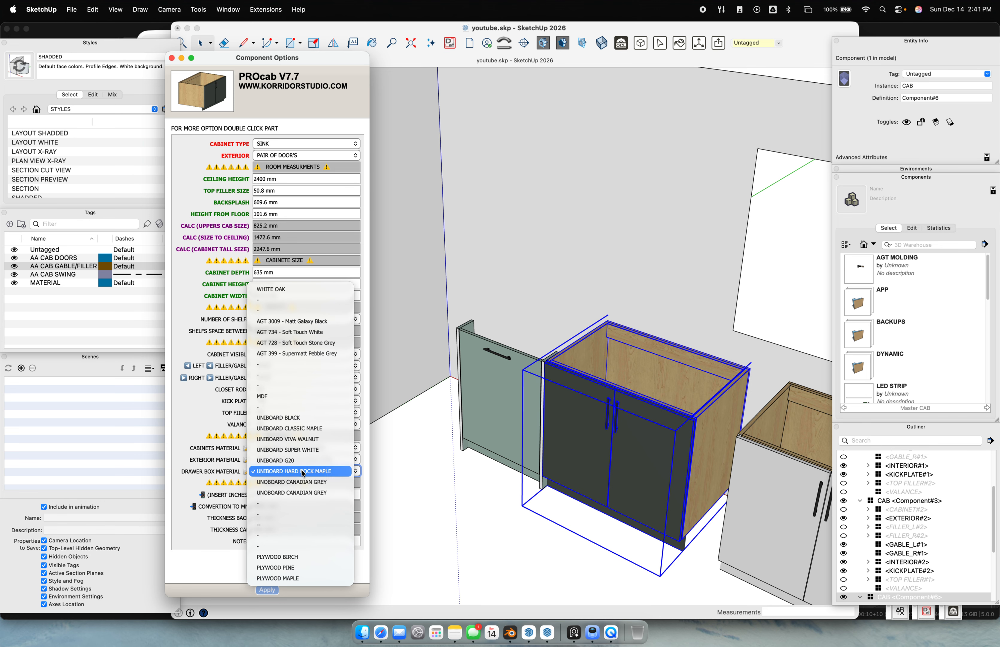
pyautogui.click(221, 464)
pyautogui.click(300, 459)
pyautogui.click(301, 470)
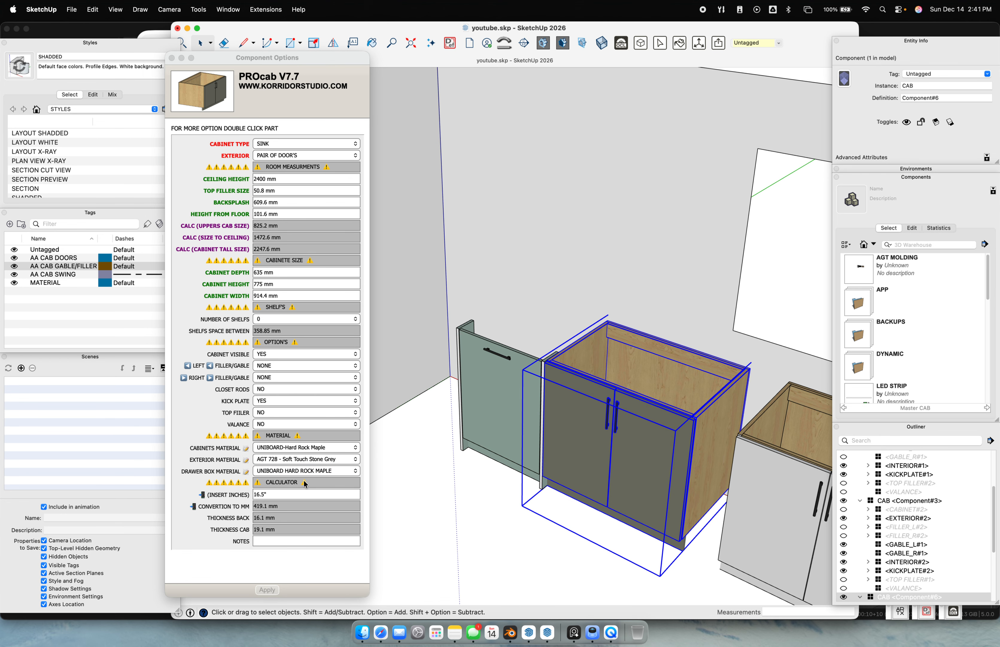
# Set the sink cabinet's exterior material to AGT 735-Soft Touch Relax Green
pyautogui.click(503, 393)
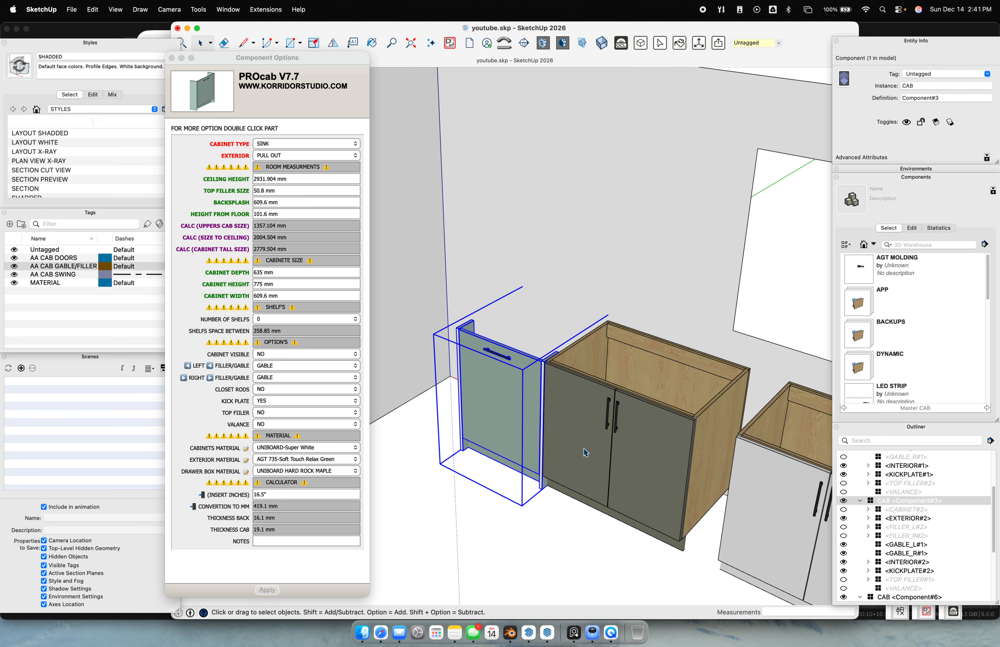
pyautogui.click(607, 442)
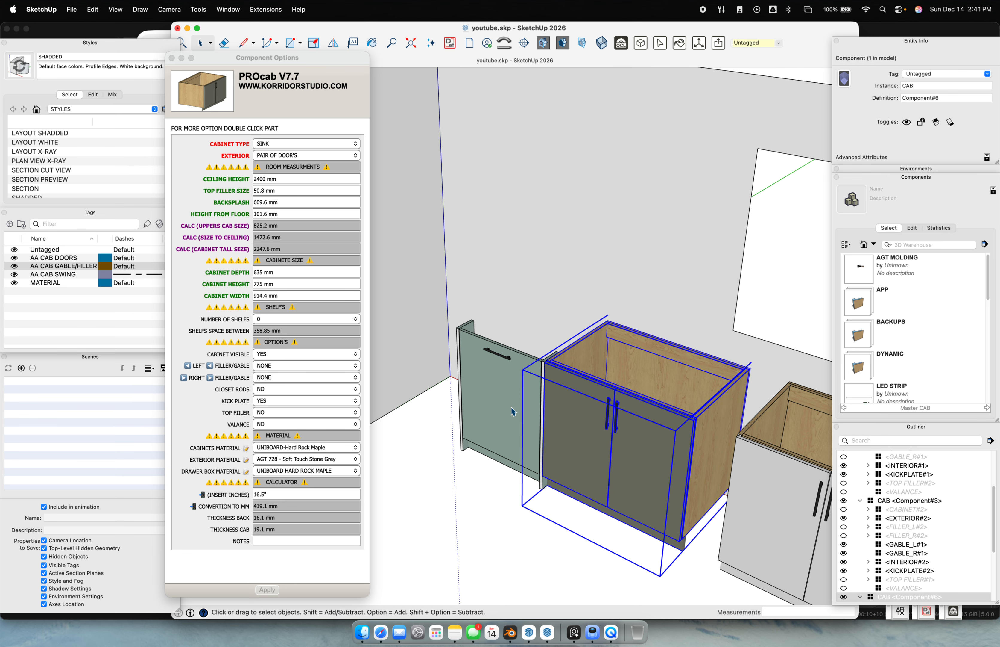
pyautogui.click(440, 422)
pyautogui.click(631, 441)
pyautogui.click(335, 460)
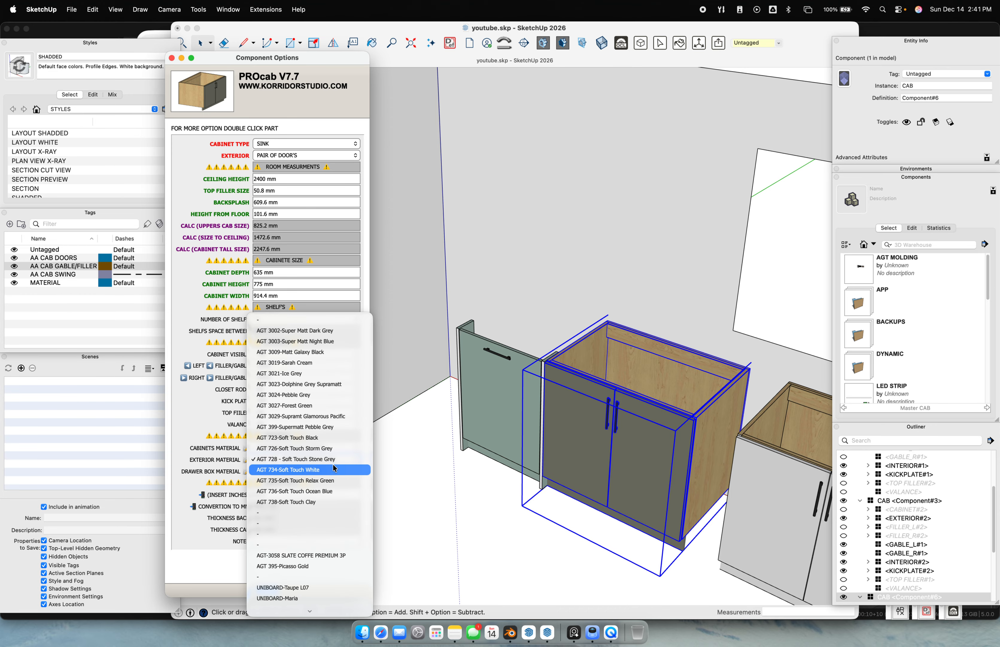
pyautogui.click(333, 481)
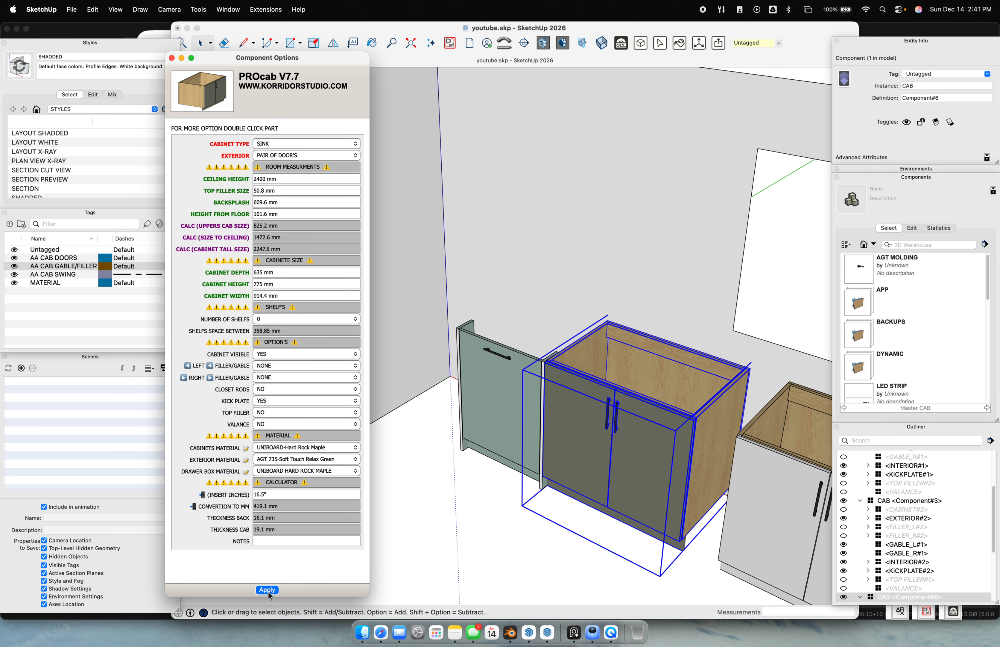
pyautogui.moveTo(503, 496); pyautogui.dragTo(604, 317, button='middle')
pyautogui.click(570, 320)
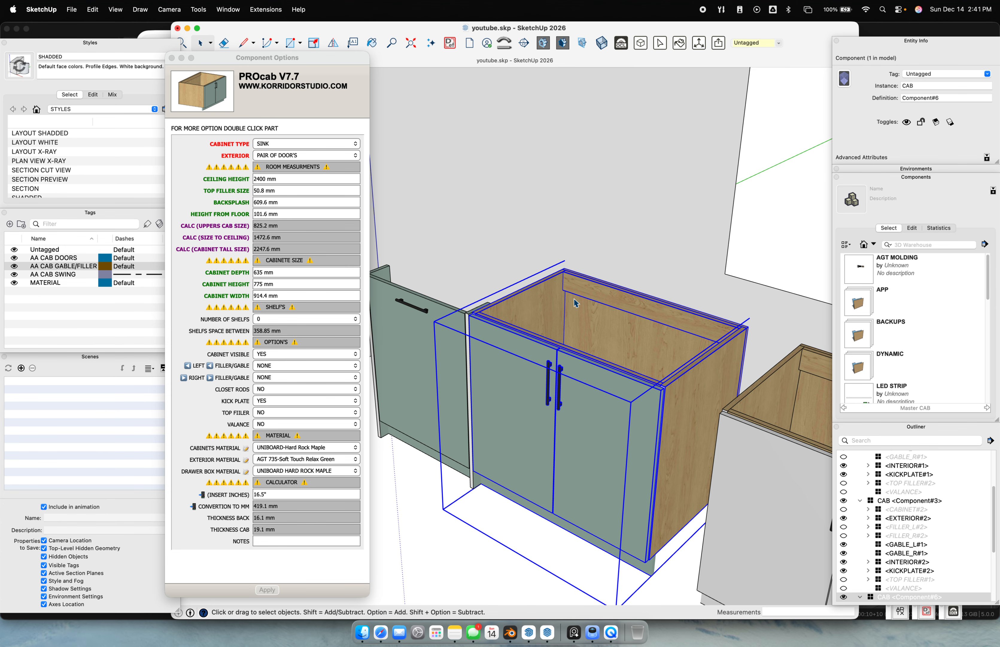
# Open the sink cabinet and inspect its body, door fronts and kick plate settings
pyautogui.doubleClick(575, 302)
pyautogui.click(560, 295)
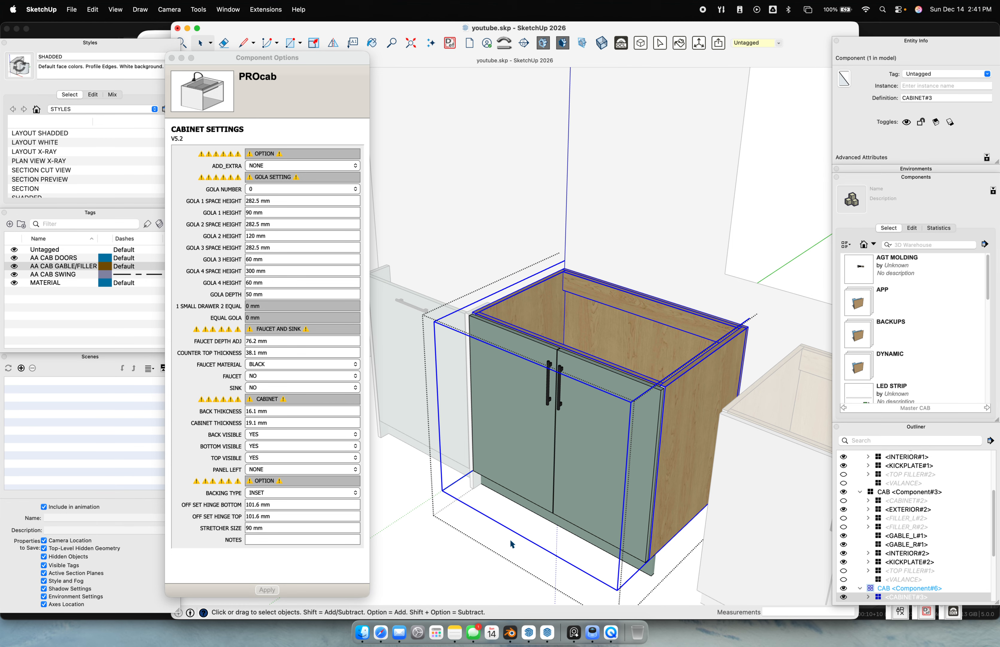
pyautogui.click(411, 538)
pyautogui.click(656, 461)
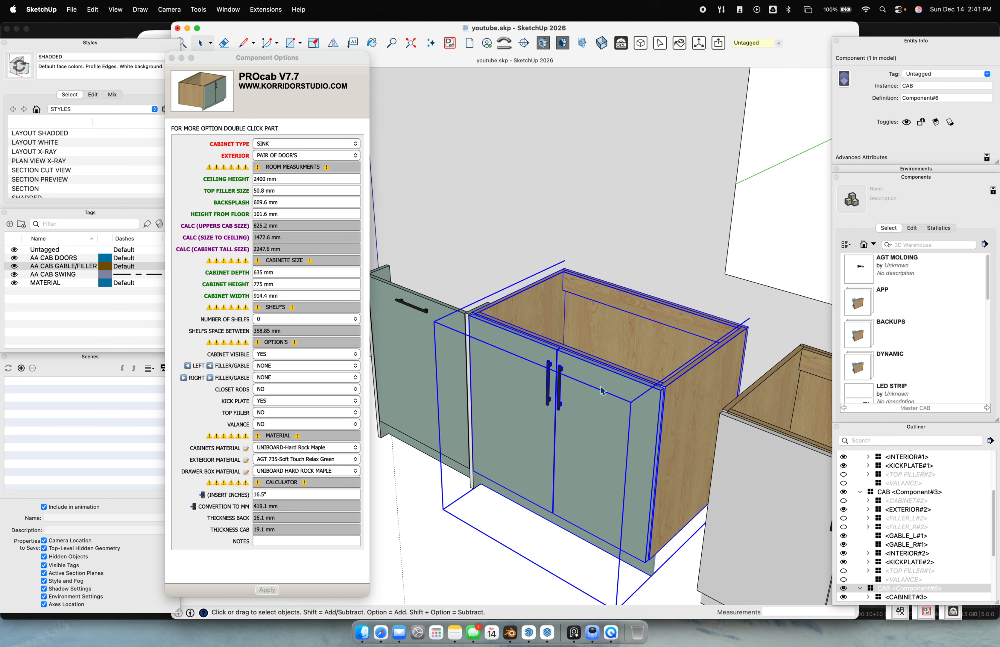
pyautogui.doubleClick(600, 357)
pyautogui.keyDown('shift'); pyautogui.moveTo(622, 420); pyautogui.dragTo(589, 301, button='middle'); pyautogui.keyUp('shift')
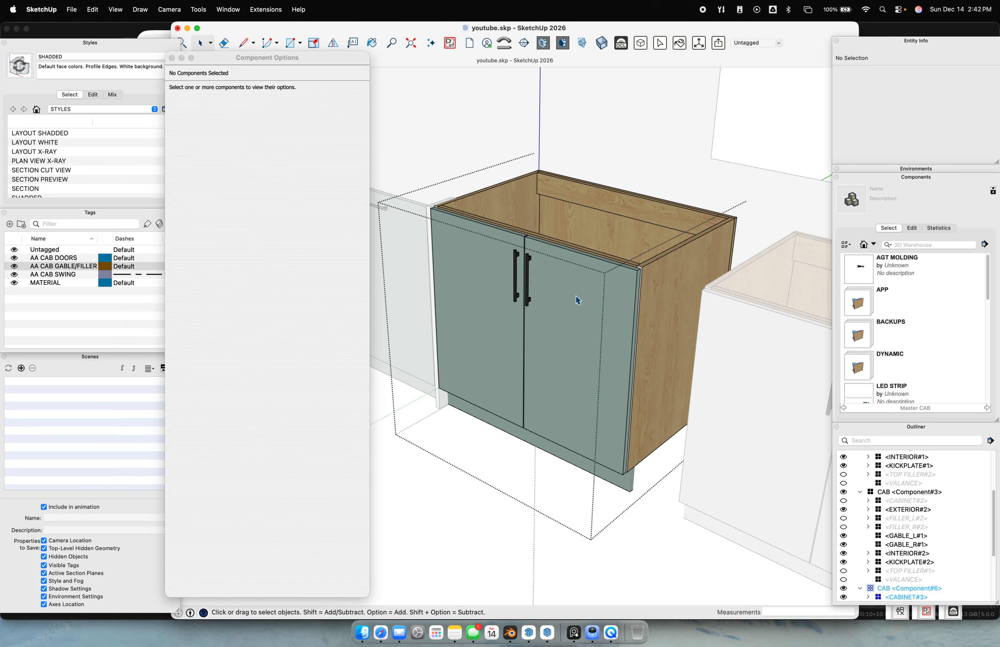
pyautogui.click(582, 292)
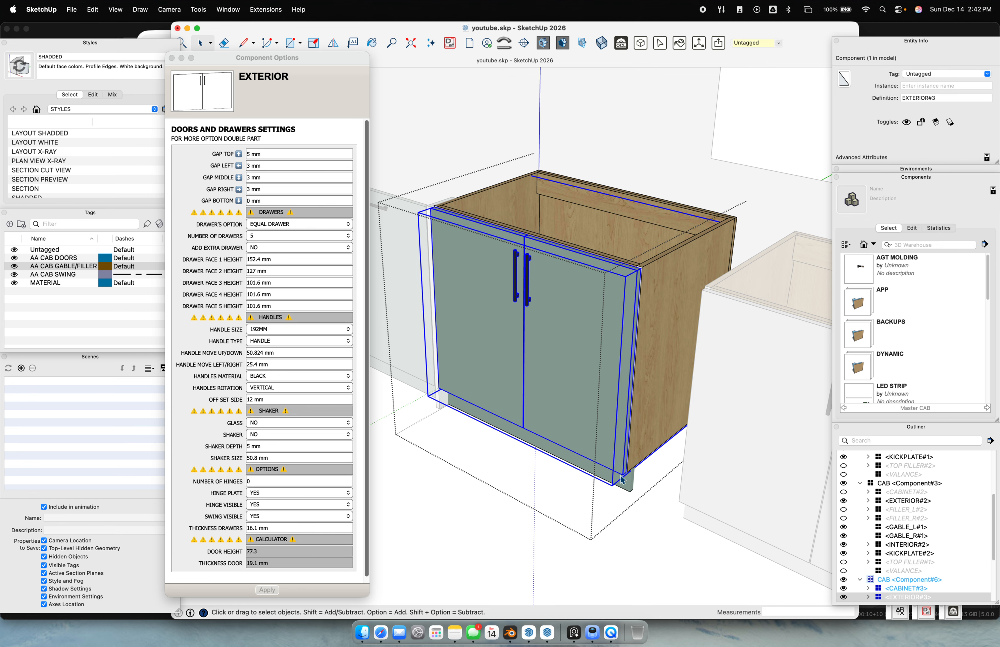
pyautogui.click(629, 483)
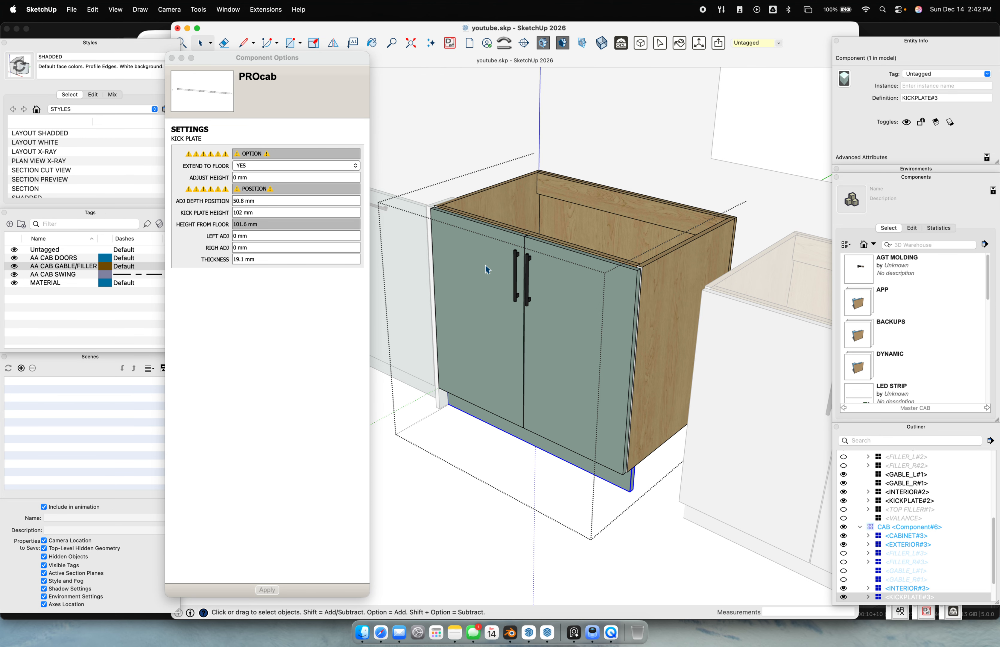
pyautogui.moveTo(488, 270); pyautogui.dragTo(415, 244, button='middle')
pyautogui.click(523, 534)
# Reopen the sink cabinet and select CABINET#3 to show its Cabinet Settings
pyautogui.doubleClick(578, 217)
pyautogui.click(584, 214)
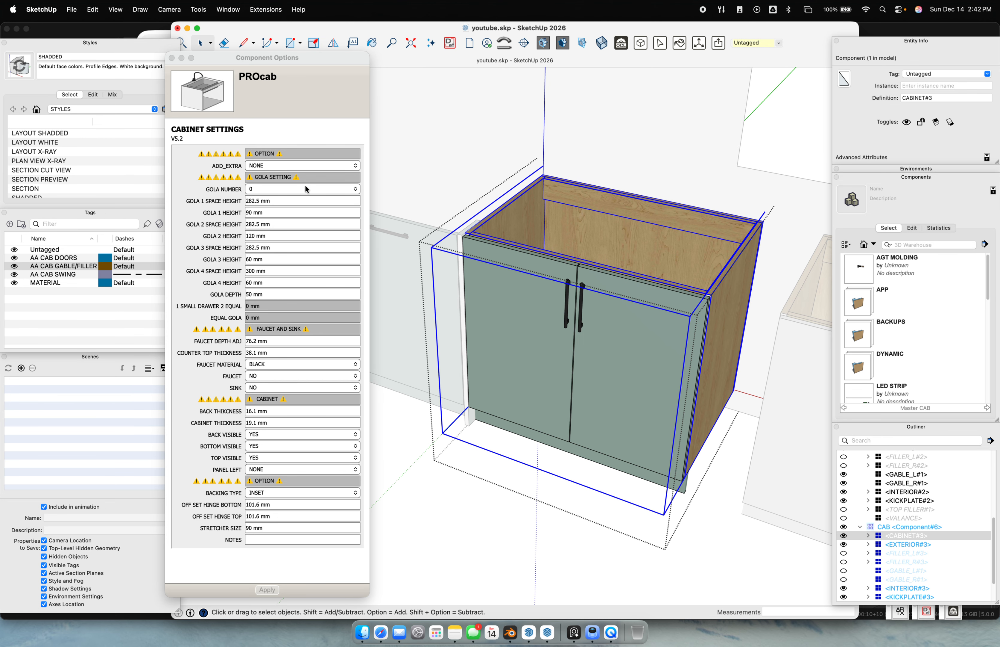
pyautogui.scroll(-3, 521, 214)
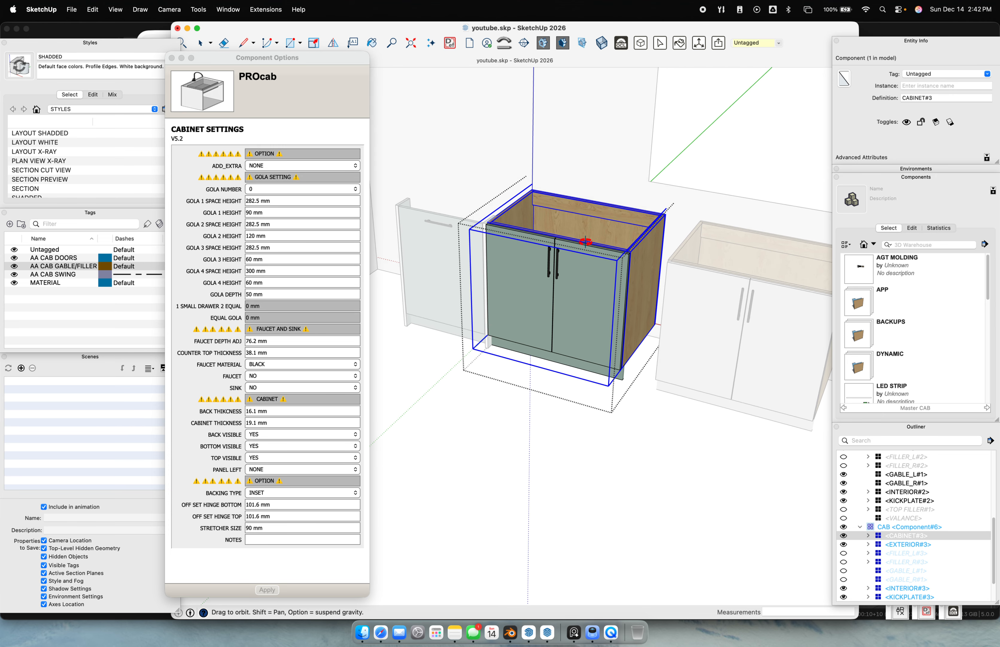
pyautogui.scroll(2, 393, 221)
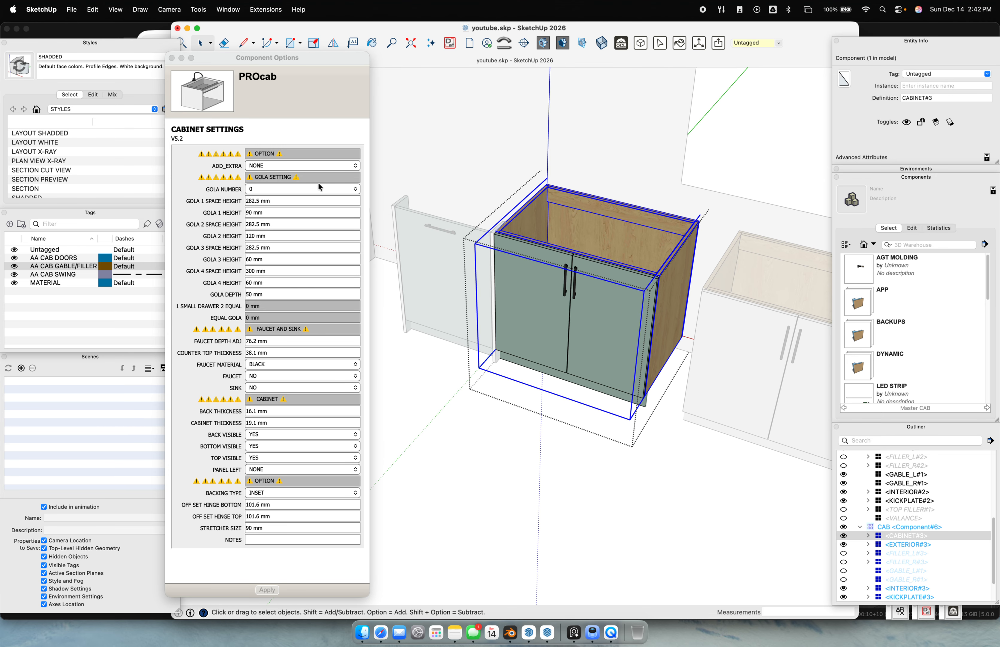
pyautogui.click(290, 164)
pyautogui.click(280, 176)
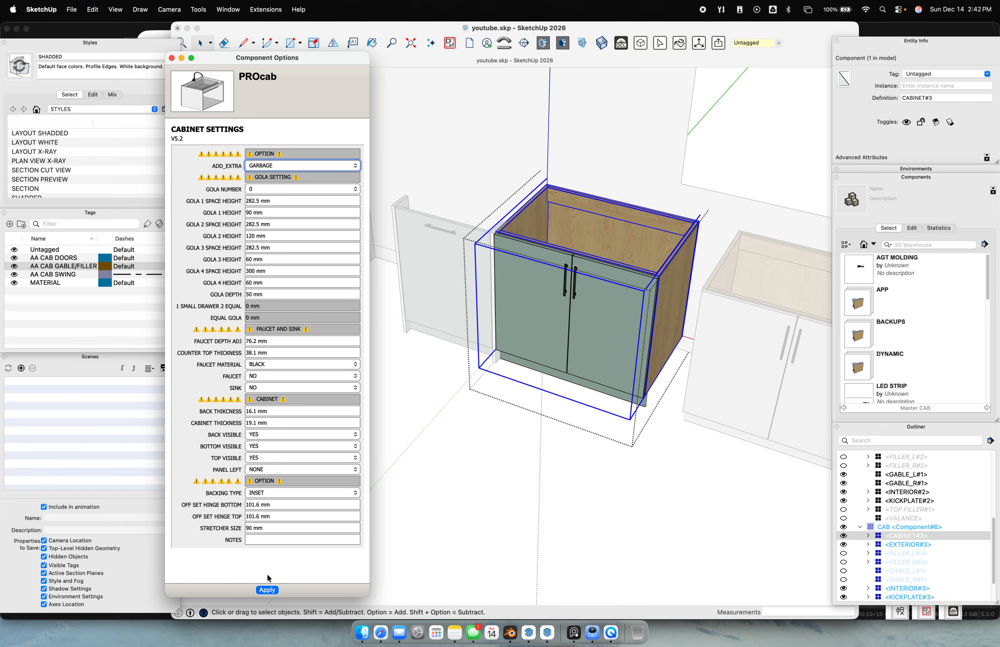
pyautogui.click(271, 592)
pyautogui.moveTo(594, 290); pyautogui.dragTo(707, 442, button='middle')
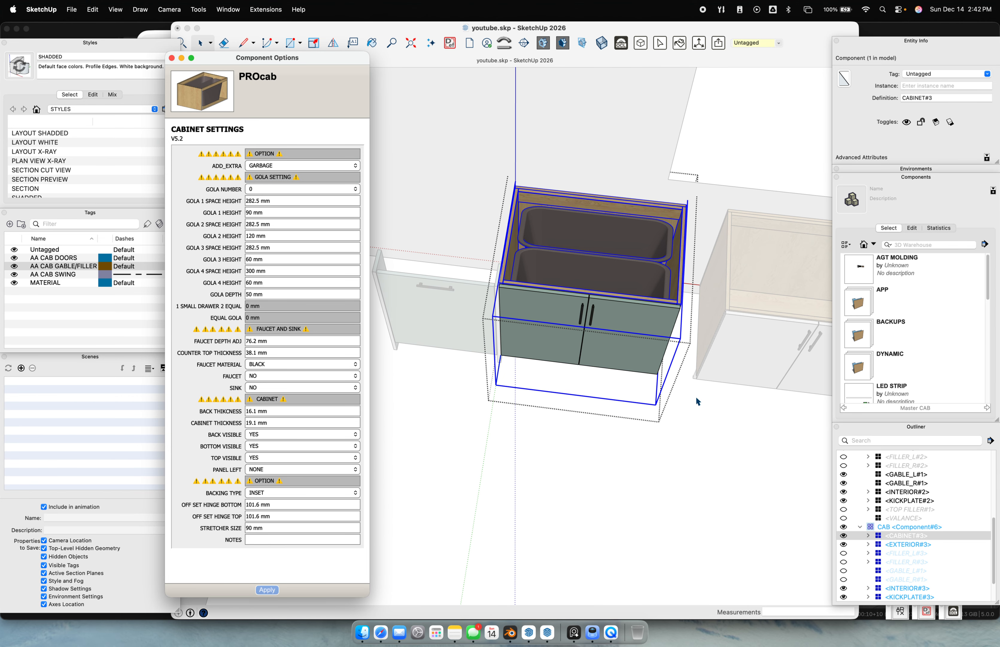
pyautogui.doubleClick(624, 260)
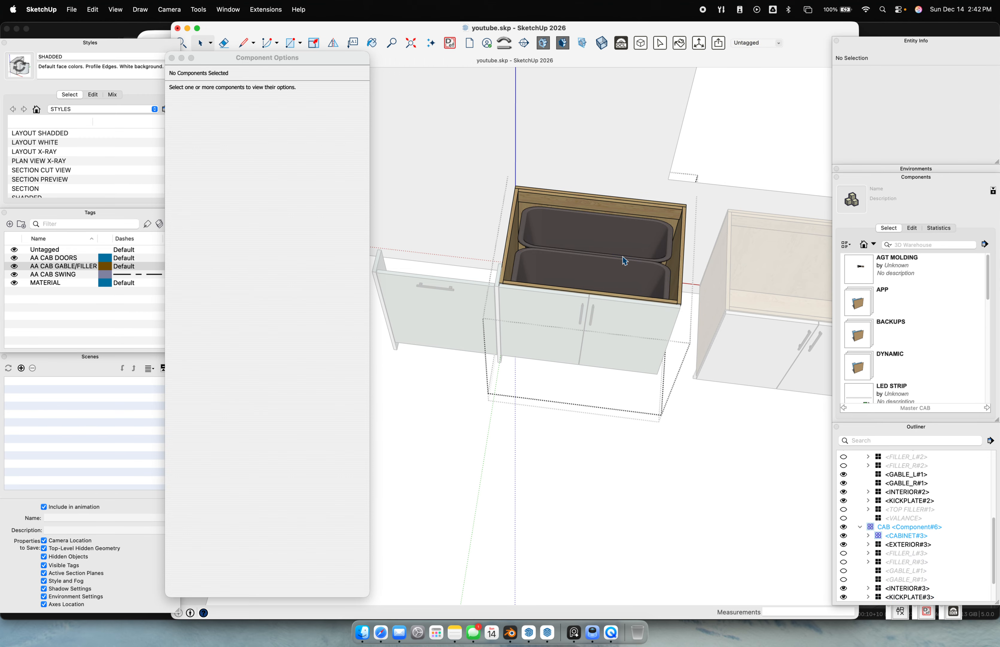
pyautogui.click(624, 260)
pyautogui.moveTo(623, 258); pyautogui.dragTo(495, 224, button='middle')
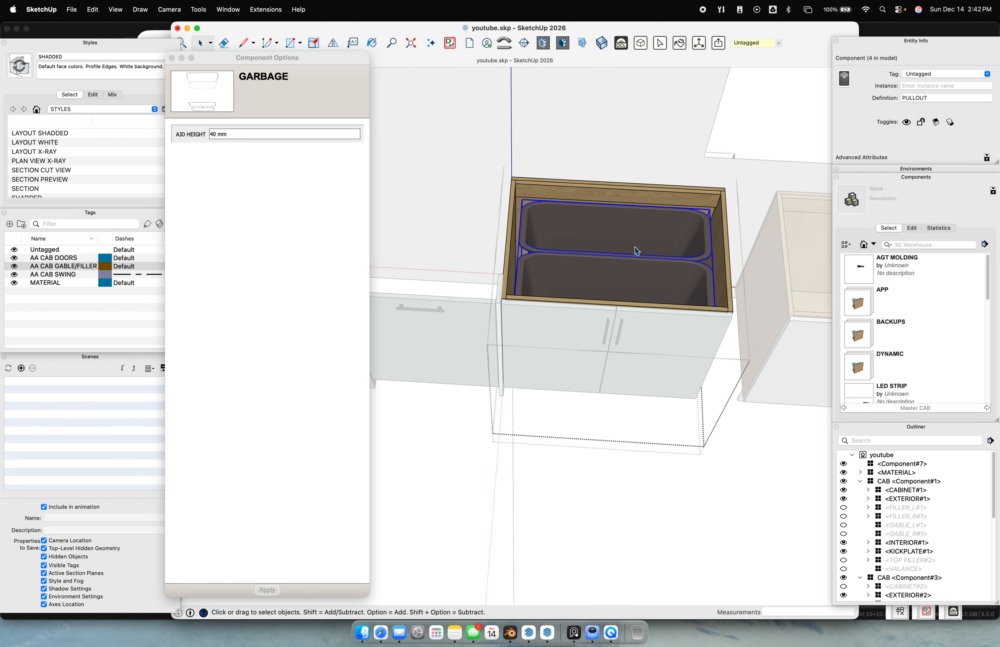
pyautogui.click(230, 136)
pyautogui.moveTo(234, 134); pyautogui.dragTo(188, 130)
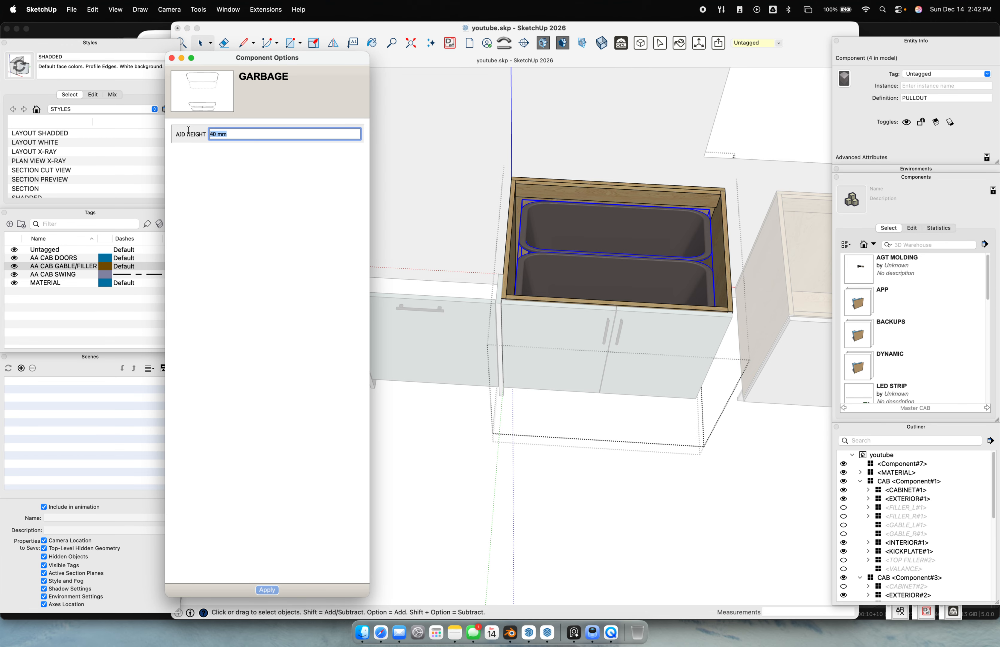
pyautogui.write('100')
pyautogui.press('Return')
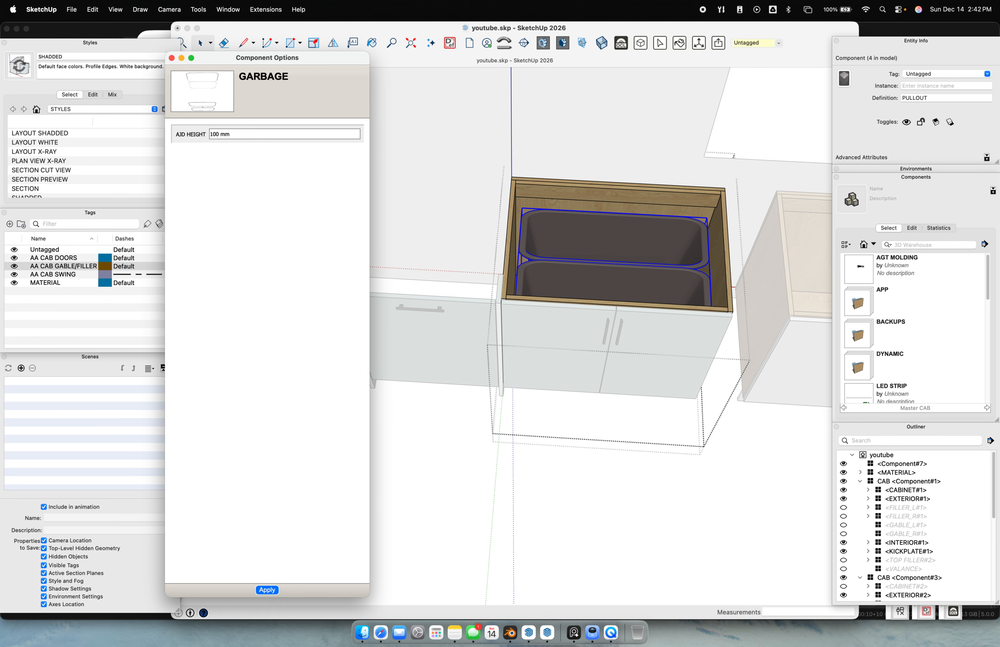
pyautogui.click(598, 502)
pyautogui.click(601, 285)
pyautogui.click(658, 512)
pyautogui.click(638, 381)
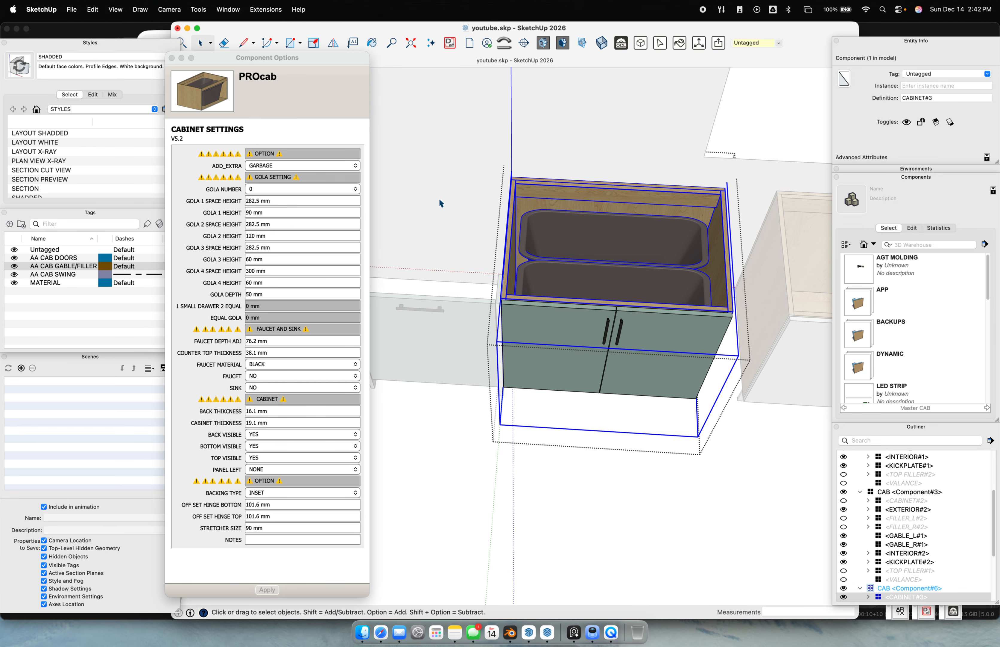
pyautogui.click(291, 169)
pyautogui.click(285, 173)
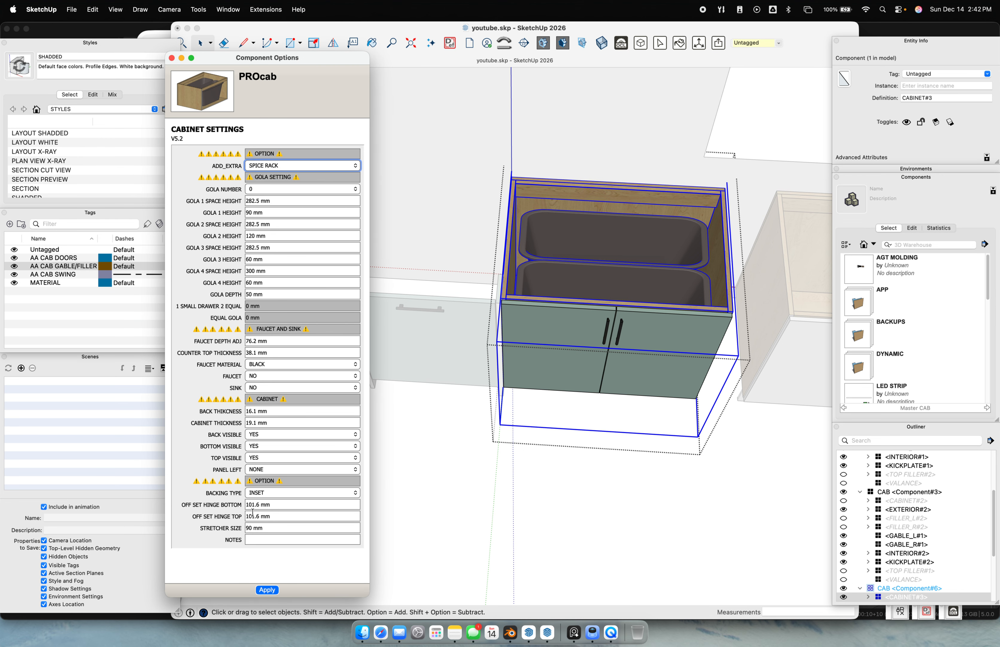
pyautogui.click(267, 590)
pyautogui.moveTo(650, 382); pyautogui.dragTo(112, 359, button='middle')
pyautogui.moveTo(547, 317); pyautogui.dragTo(809, 229, button='middle')
pyautogui.scroll(-5, 658, 299)
pyautogui.moveTo(657, 299); pyautogui.dragTo(755, 331, button='middle')
pyautogui.click(625, 424)
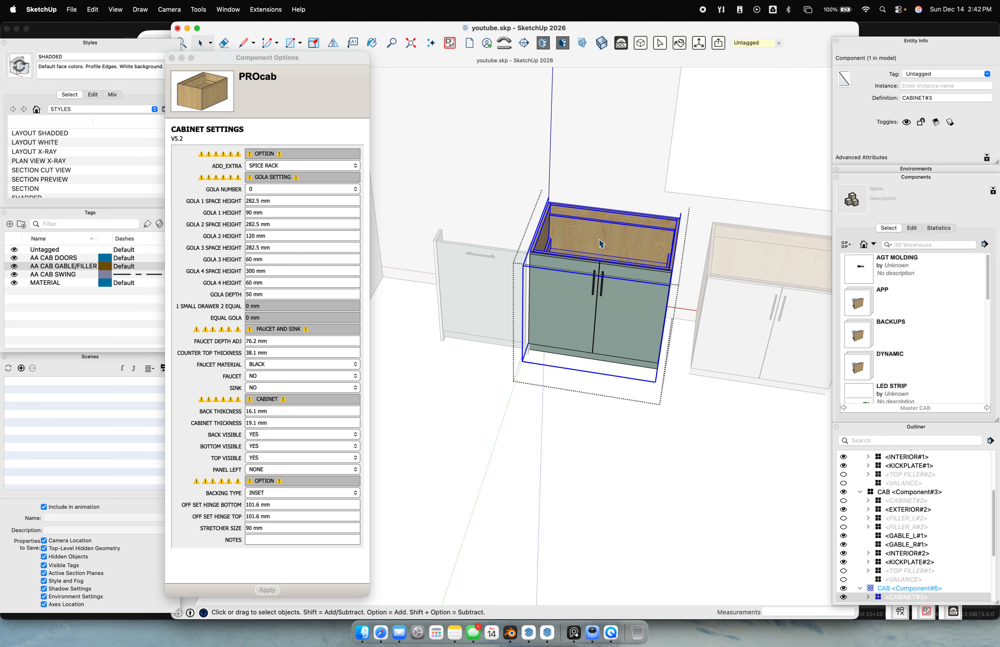
pyautogui.click(324, 171)
pyautogui.click(331, 165)
pyautogui.click(286, 145)
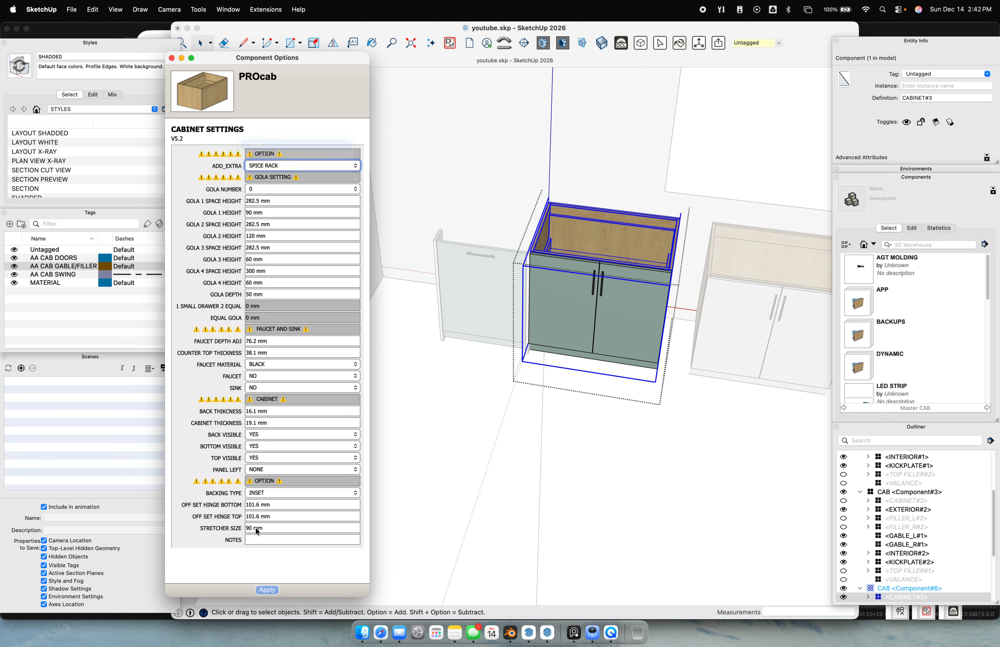
pyautogui.click(275, 590)
pyautogui.scroll(5, 657, 229)
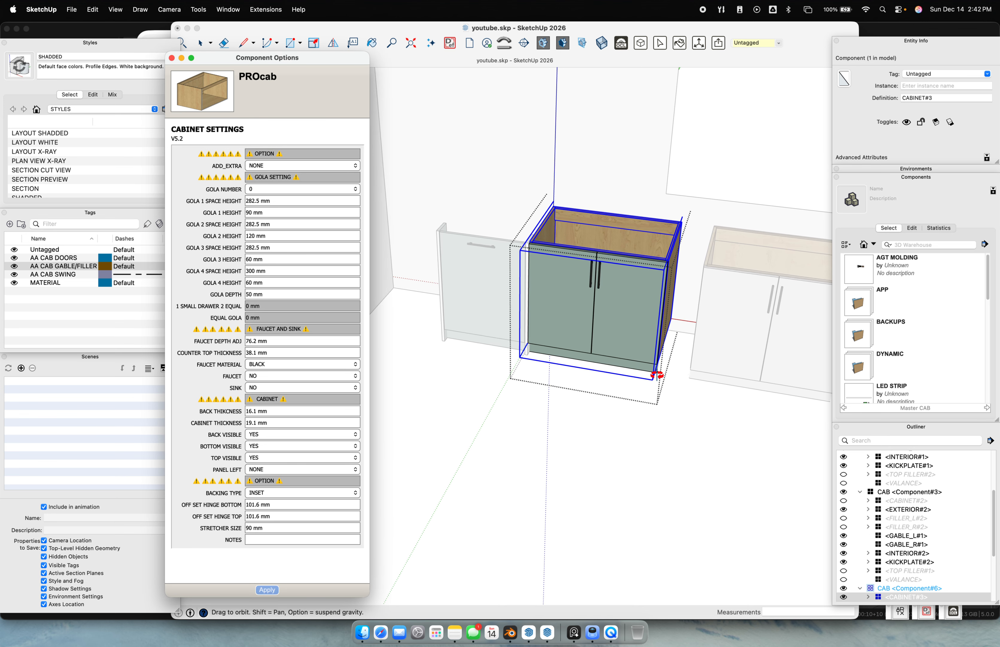
# Set the cabinet body's GOLA NUMBER to 1 and apply it
pyautogui.scroll(1, 657, 229)
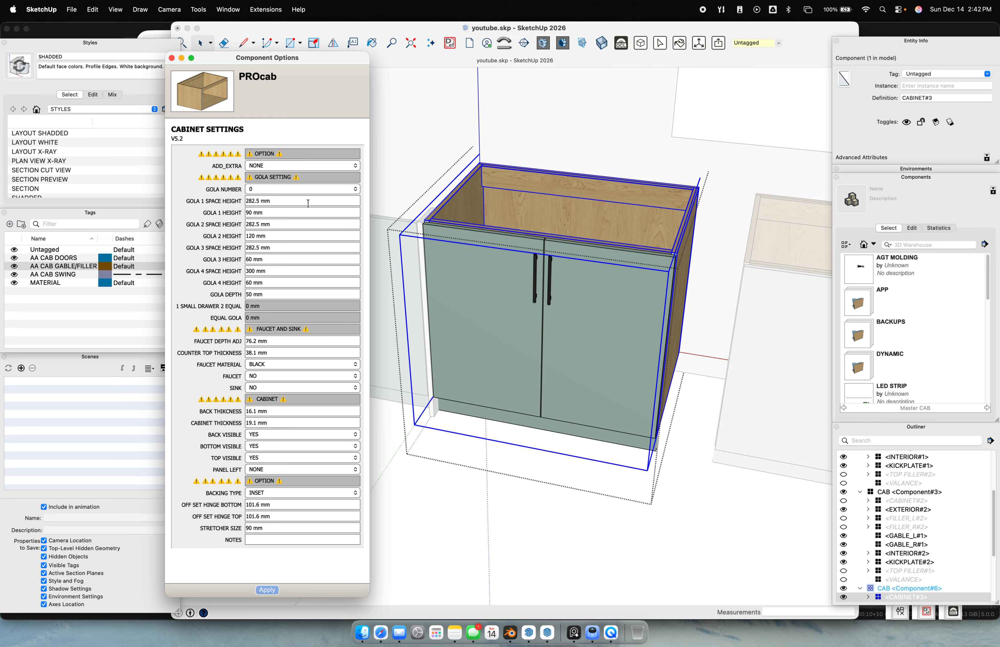
pyautogui.click(282, 201)
pyautogui.click(301, 189)
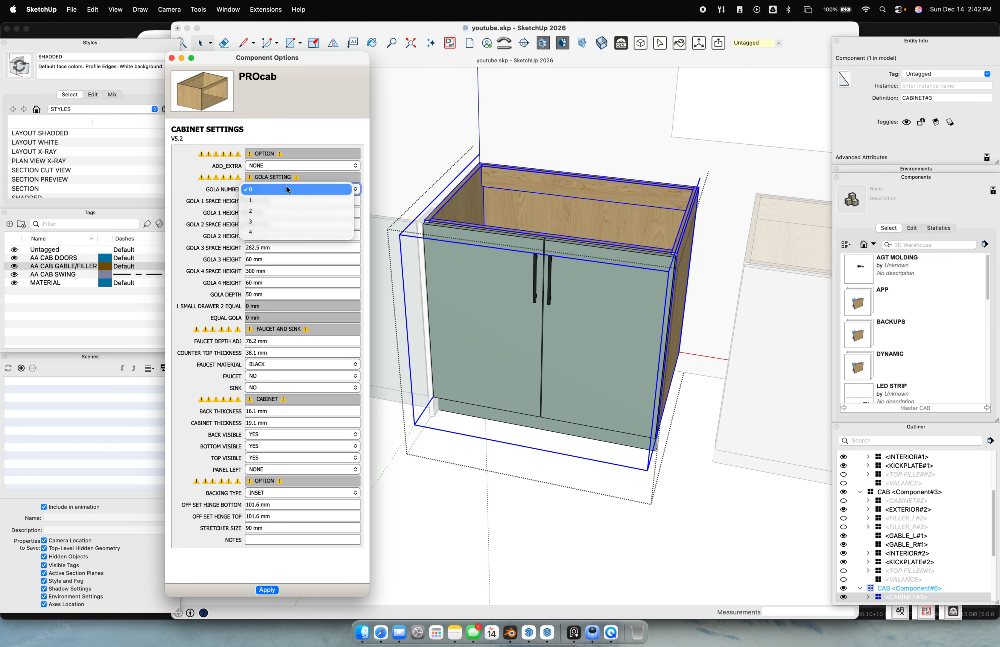
pyautogui.click(294, 197)
pyautogui.click(268, 589)
# Hide the white cabinet on the right and reopen the sink cabinet's body
pyautogui.moveTo(416, 341); pyautogui.dragTo(444, 339, button='middle')
pyautogui.scroll(2, 445, 339)
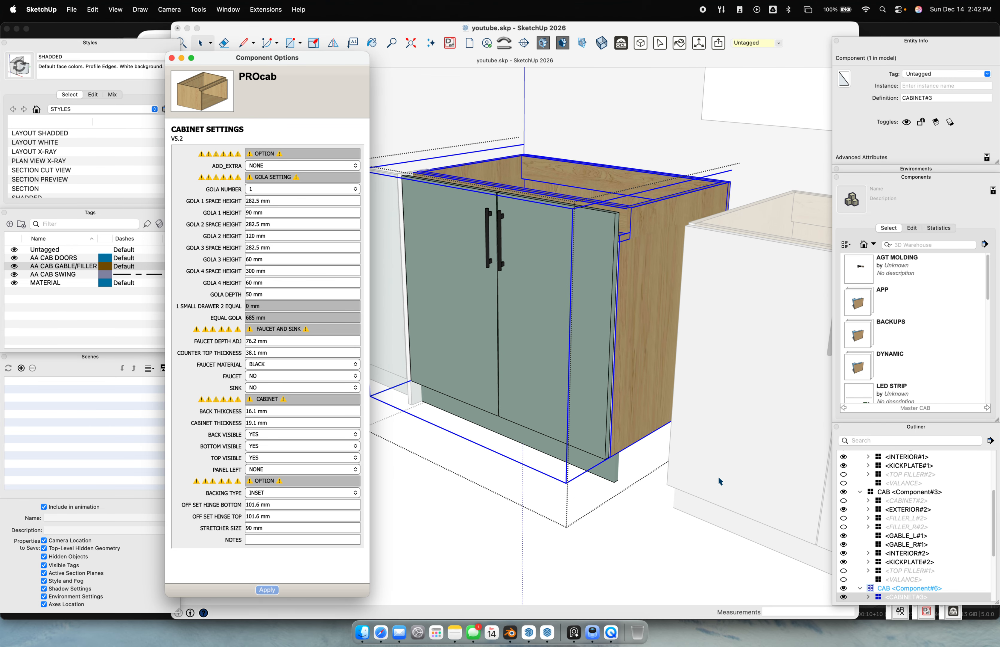
pyautogui.scroll(-1, 719, 477)
pyautogui.click(670, 539)
pyautogui.click(671, 538)
pyautogui.click(721, 425)
pyautogui.press('super+e')
pyautogui.moveTo(720, 420); pyautogui.dragTo(459, 439, button='middle')
pyautogui.scroll(2, 405, 284)
pyautogui.keyDown('shift'); pyautogui.moveTo(407, 287); pyautogui.dragTo(549, 339, button='middle'); pyautogui.keyUp('shift')
pyautogui.scroll(-1, 720, 370)
pyautogui.scroll(1, 549, 338)
pyautogui.click(638, 268)
pyautogui.scroll(-3, 638, 283)
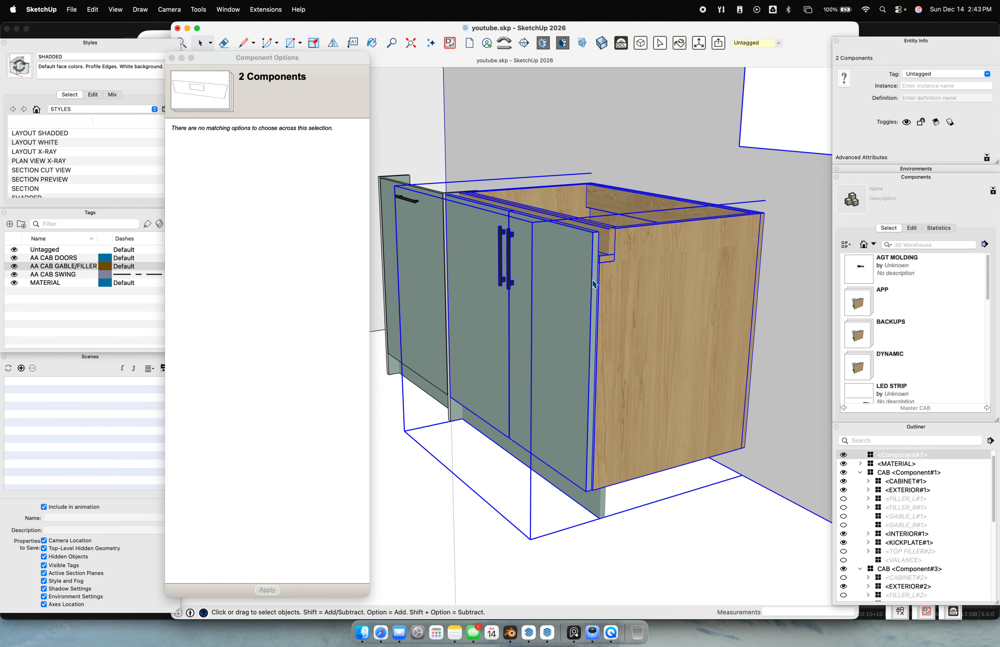
pyautogui.click(697, 598)
pyautogui.click(614, 301)
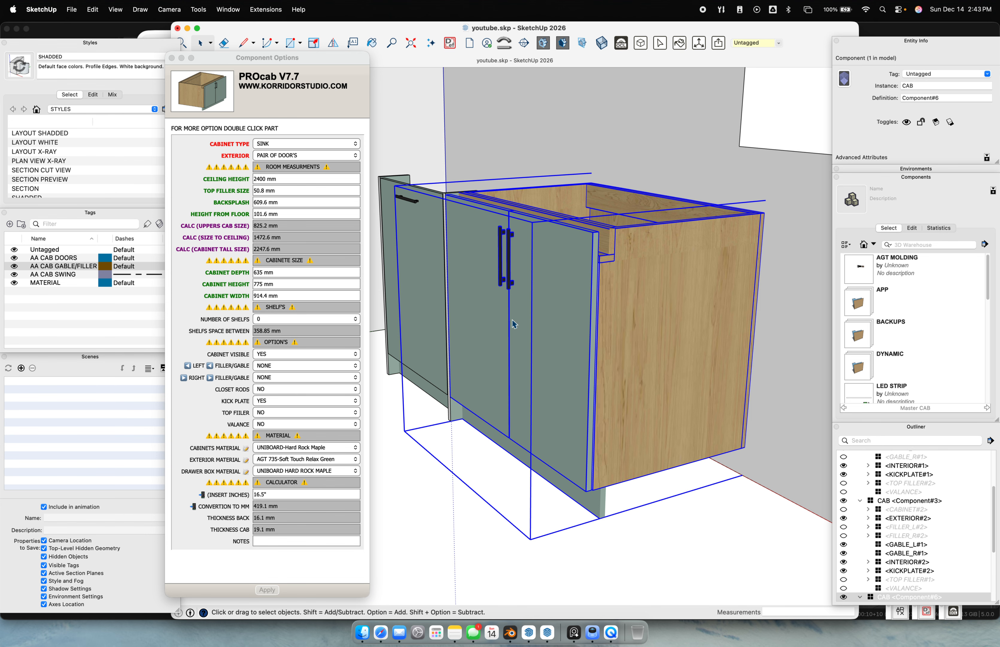
pyautogui.doubleClick(723, 303)
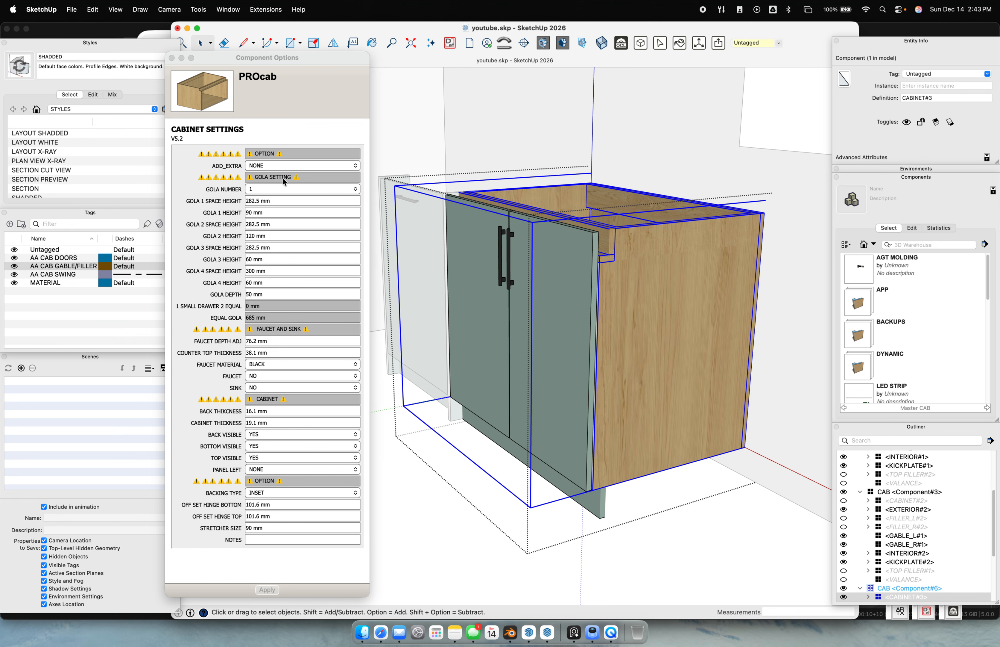
# Rebuild the cabinet with GOLA NUMBER 2
pyautogui.click(270, 192)
pyautogui.click(270, 191)
pyautogui.click(271, 199)
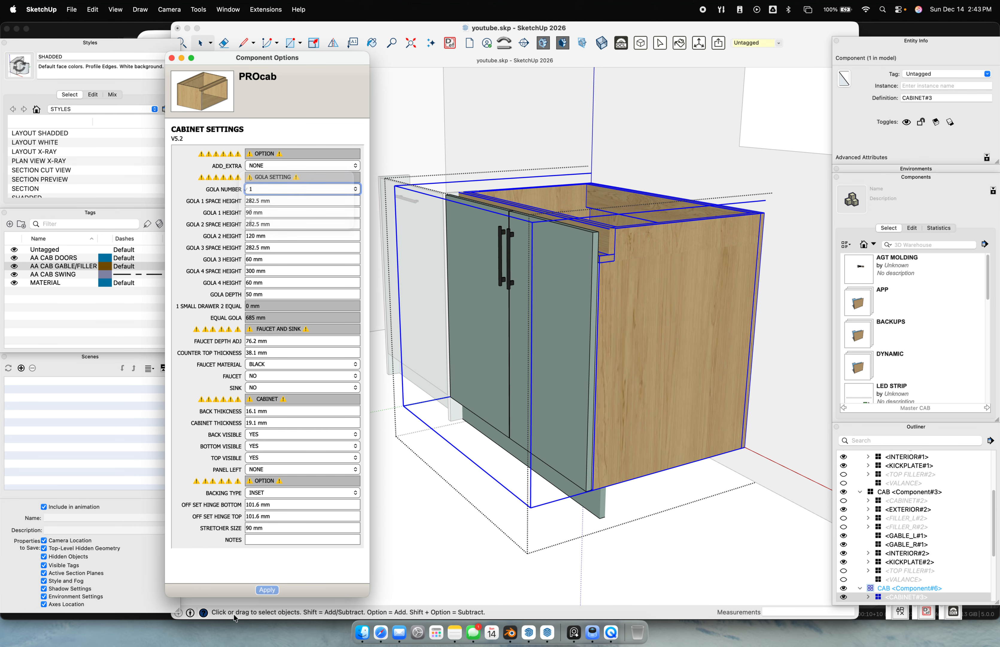
pyautogui.click(267, 589)
pyautogui.moveTo(668, 351); pyautogui.dragTo(526, 324, button='middle')
pyautogui.scroll(2, 410, 315)
pyautogui.scroll(3, 381, 287)
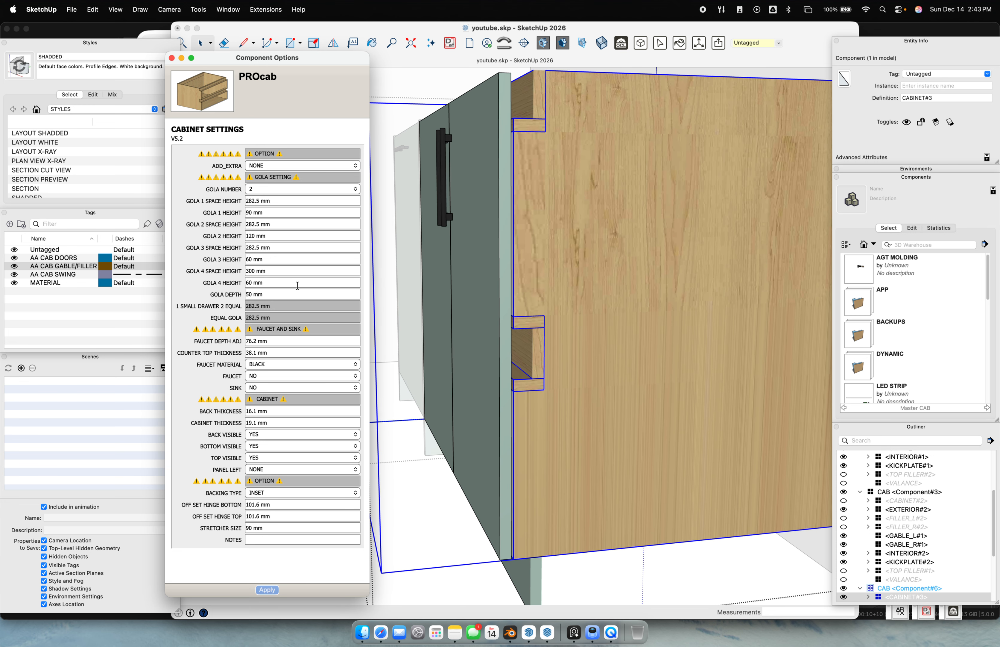
pyautogui.moveTo(470, 306); pyautogui.dragTo(384, 288, button='middle')
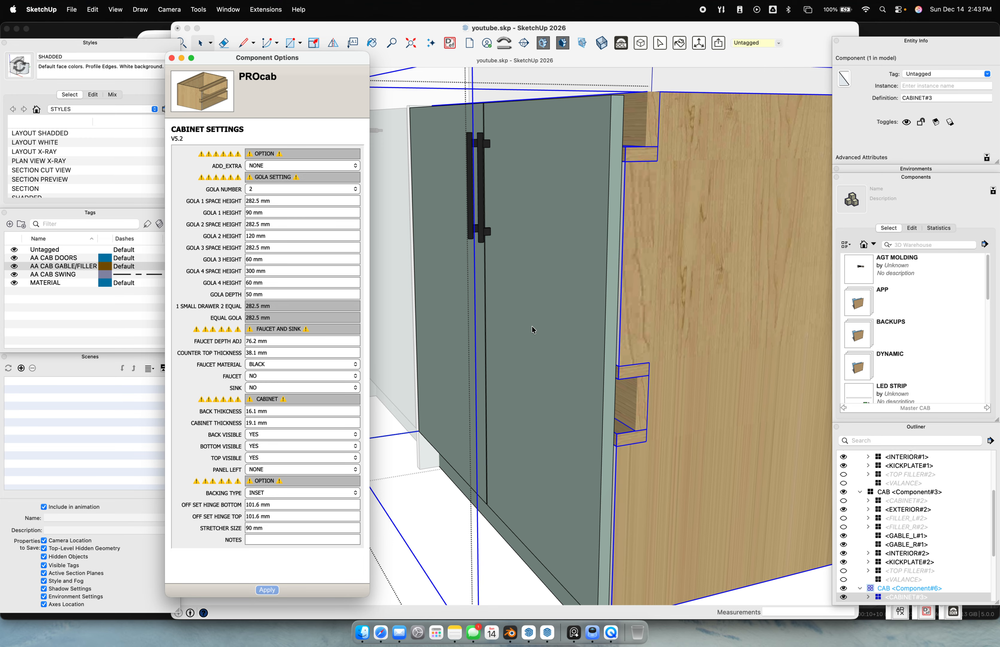
# Rebuild the cabinet with GOLA NUMBER 3
pyautogui.click(284, 190)
pyautogui.click(282, 200)
pyautogui.click(274, 590)
pyautogui.scroll(-6, 640, 276)
pyautogui.moveTo(637, 281); pyautogui.dragTo(496, 362, button='middle')
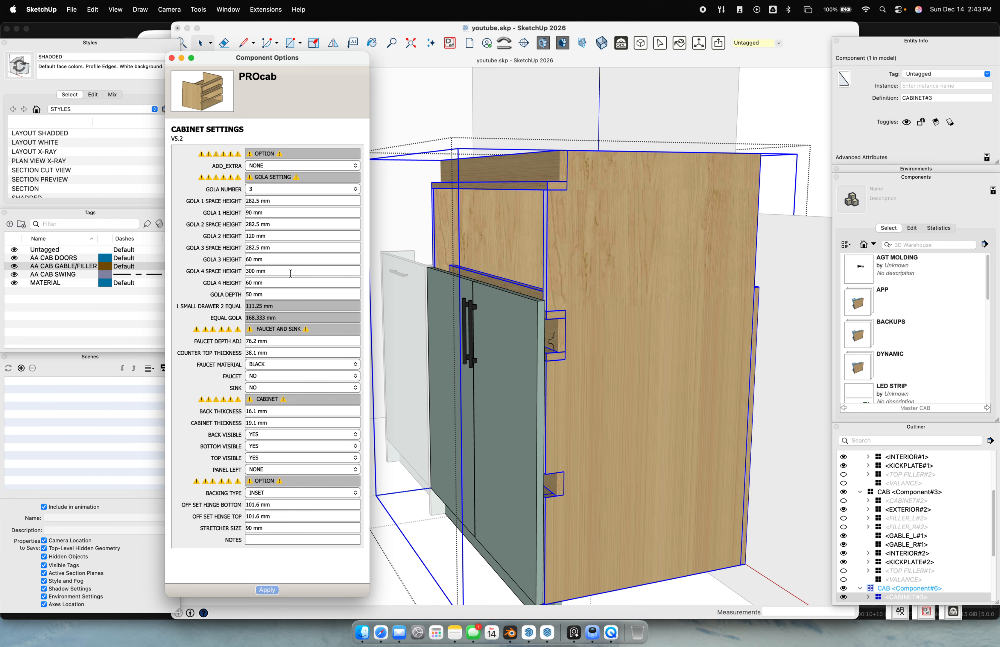
# Return to a single gola and set the GOLA DEPTH to 19.1 mm
pyautogui.click(294, 193)
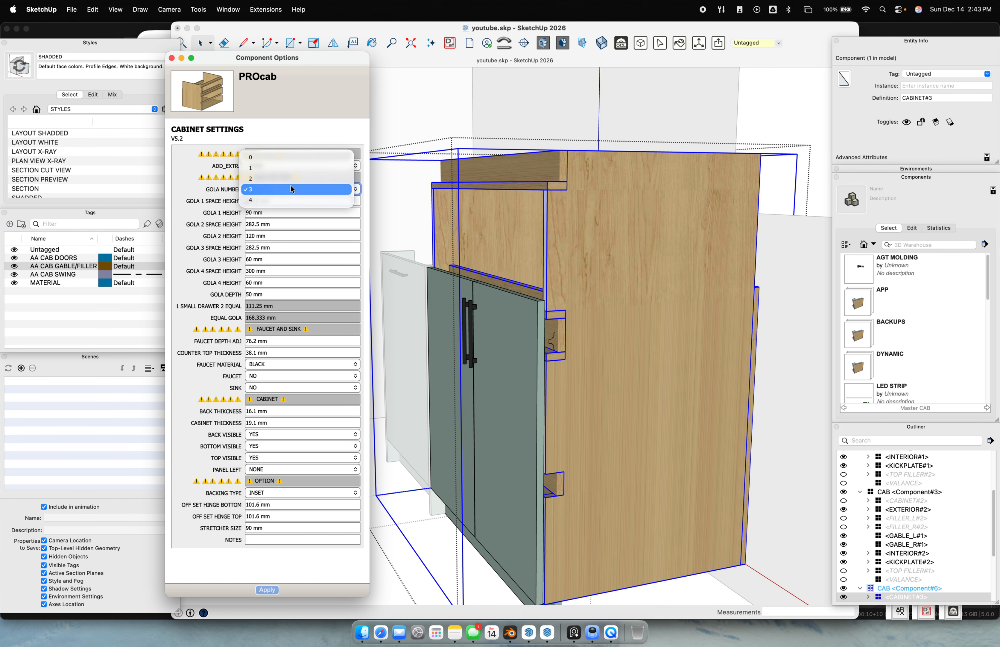
pyautogui.click(273, 166)
pyautogui.click(268, 590)
pyautogui.moveTo(412, 429); pyautogui.dragTo(400, 332, button='middle')
pyautogui.moveTo(270, 294); pyautogui.dragTo(176, 279)
pyautogui.write('19.1')
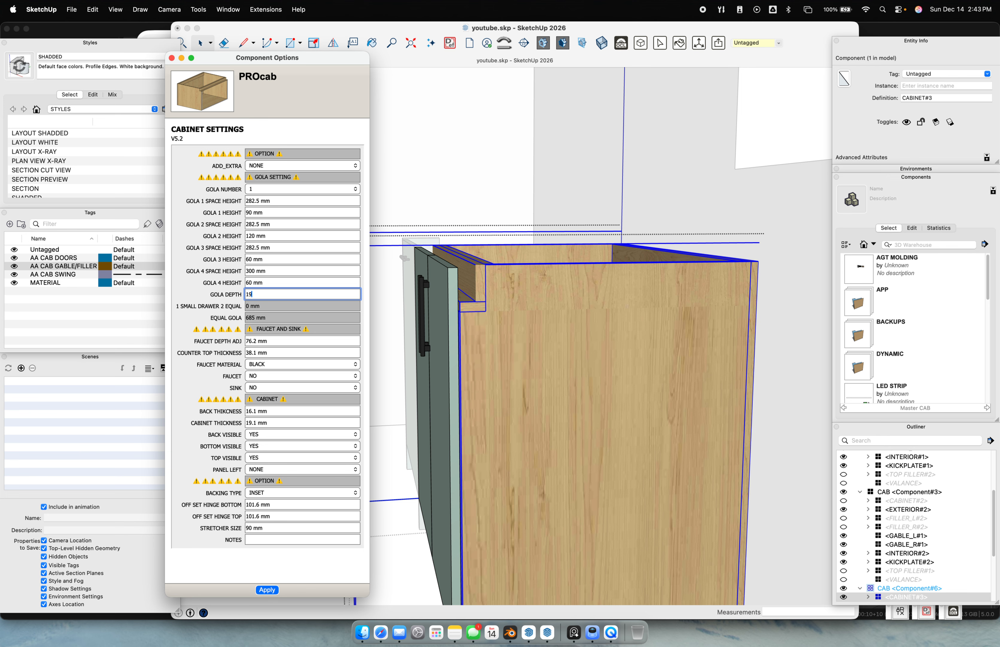
pyautogui.press('Return')
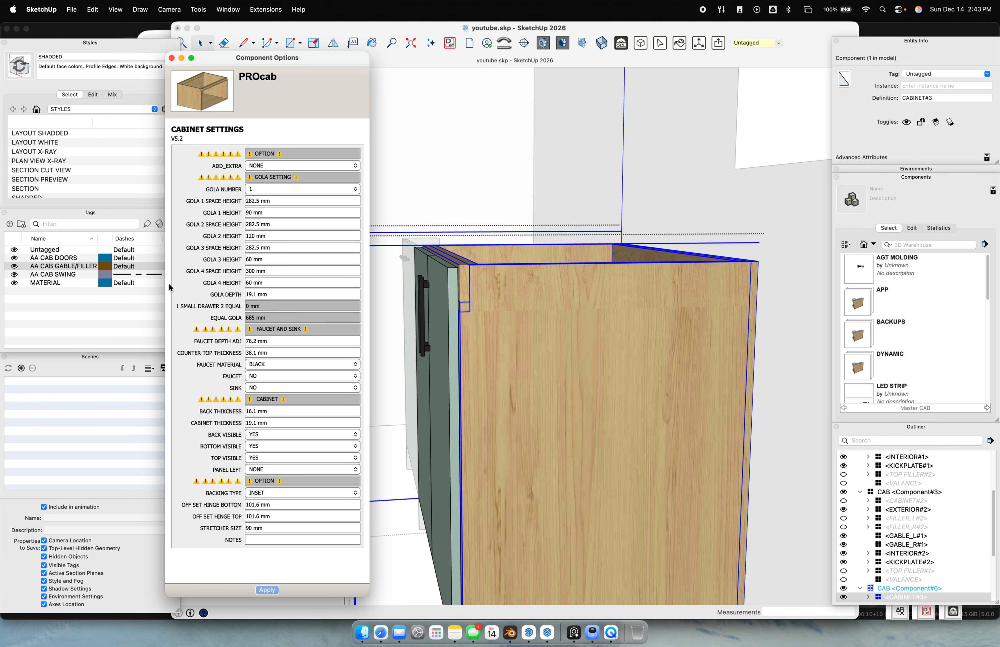
# Select the gola piece and apply the I profile for AA_TYPE
pyautogui.click(464, 287)
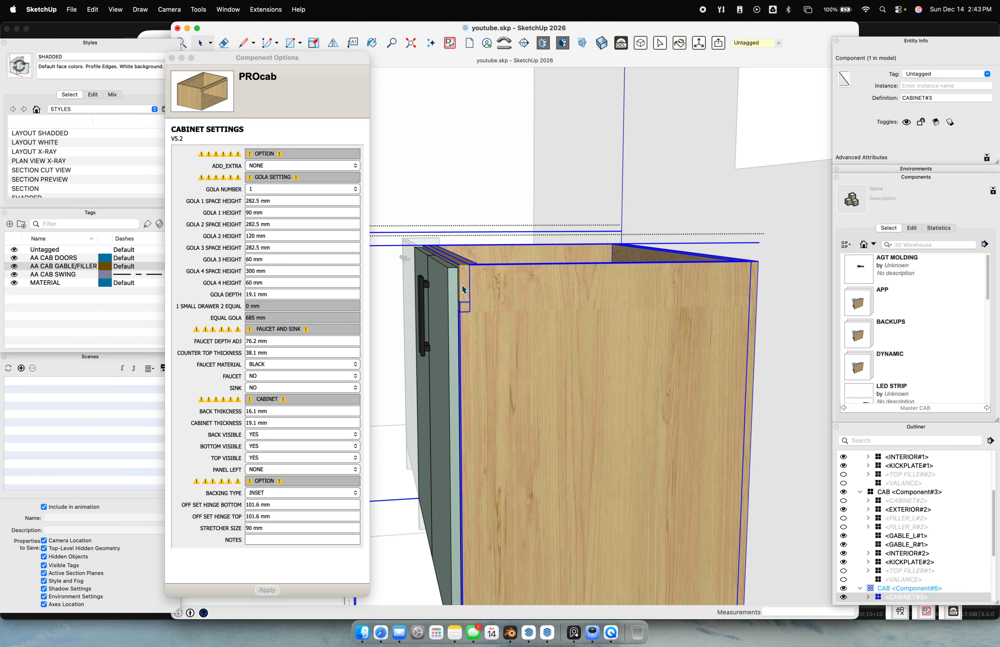
pyautogui.click(229, 133)
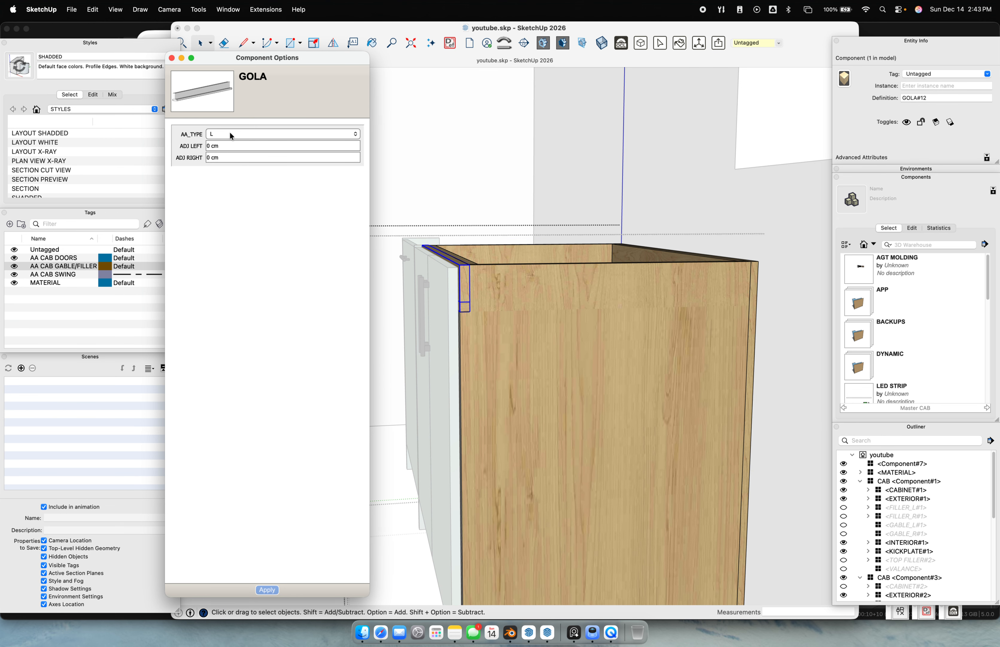
pyautogui.click(234, 156)
pyautogui.click(270, 589)
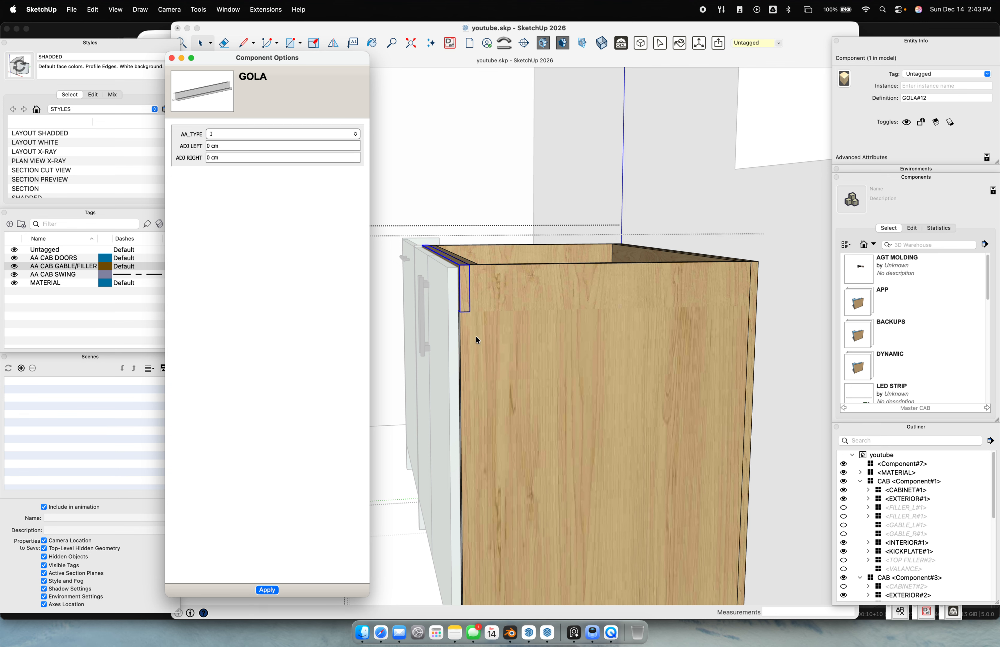
pyautogui.moveTo(475, 317)
pyautogui.mouseDown(button='middle')
pyautogui.moveTo(475, 446)
pyautogui.moveTo(504, 397)
pyautogui.moveTo(483, 328)
pyautogui.mouseUp(button='middle')
# Apply the U gola profile and reselect the whole cabinet to show its settings
pyautogui.click(227, 135)
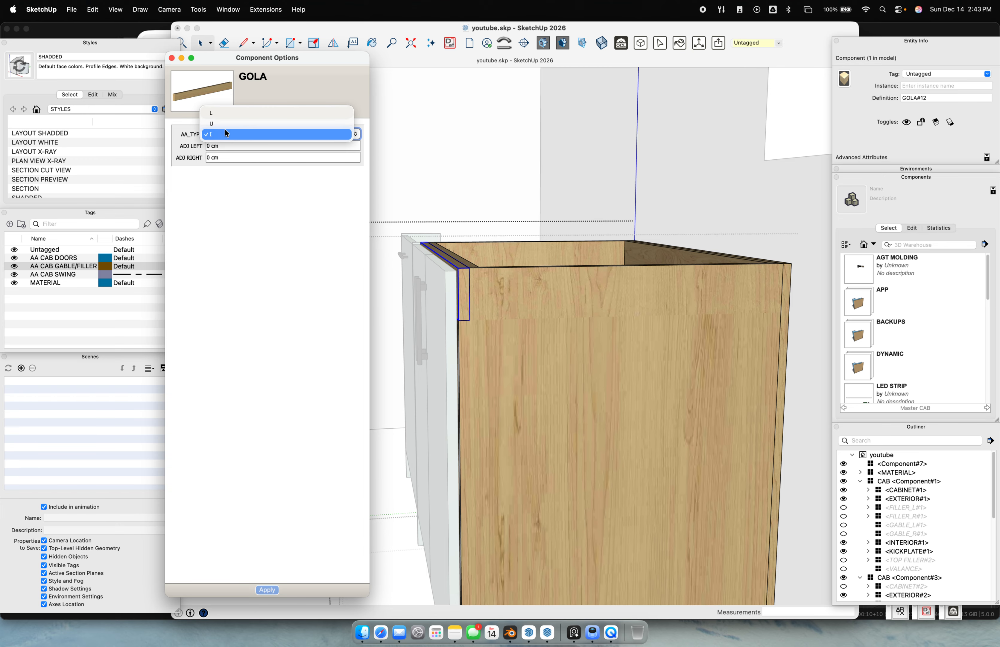
pyautogui.click(239, 112)
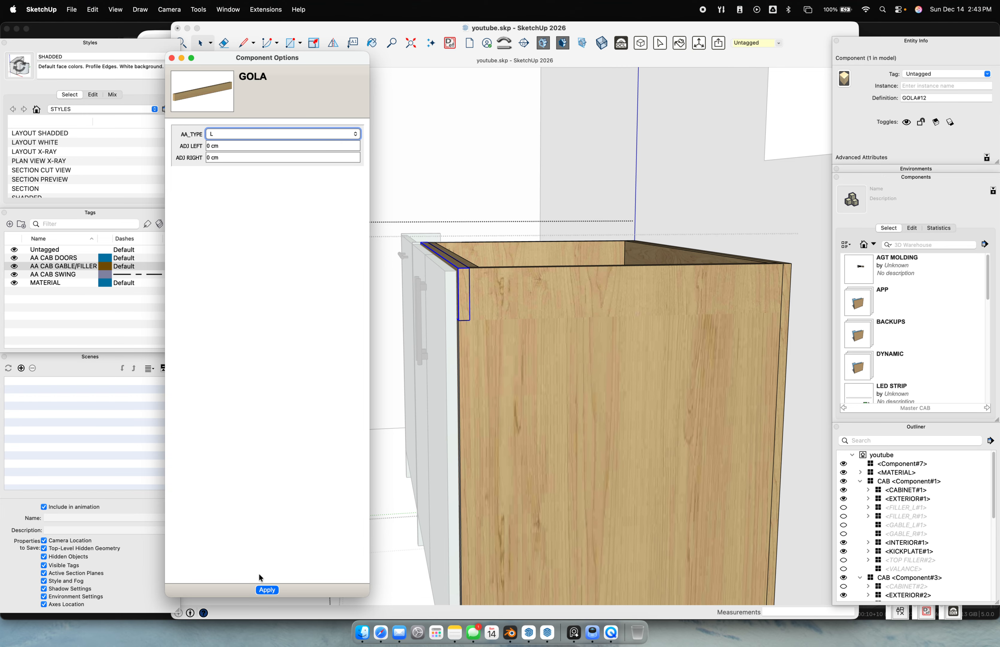
pyautogui.click(232, 139)
pyautogui.click(234, 145)
pyautogui.click(279, 589)
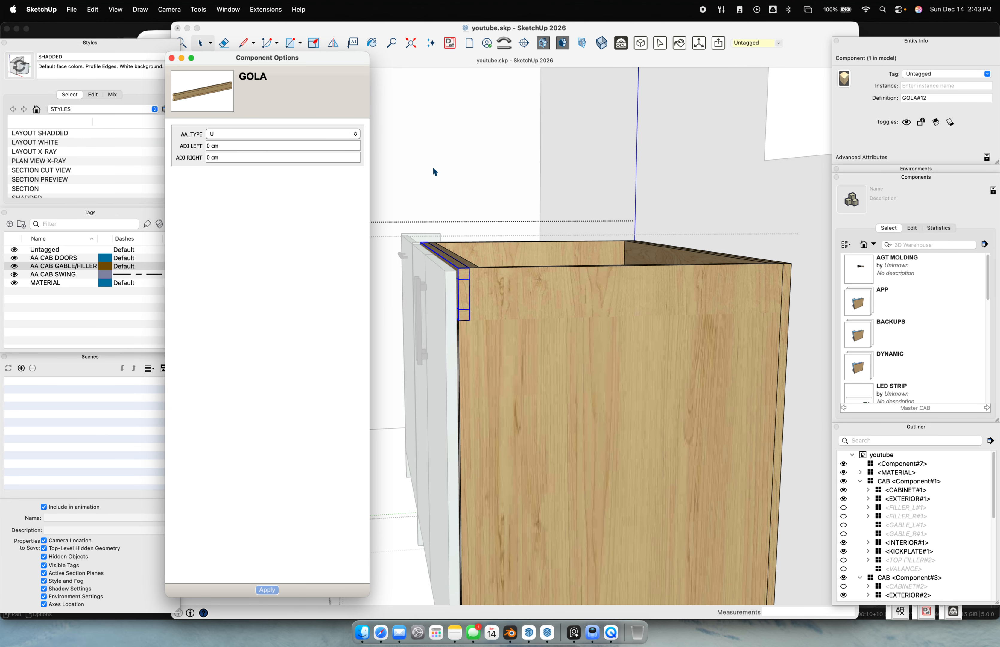
pyautogui.click(494, 213)
pyautogui.click(493, 306)
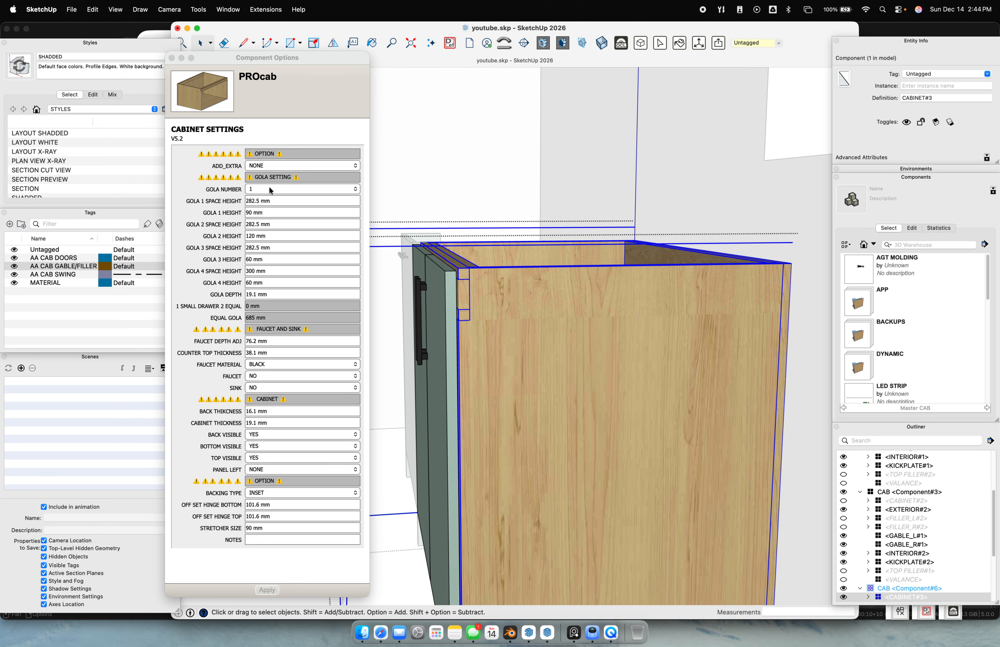
# Set the gola depth to 2" (50.8 mm) and Gola 1 height to 127 mm
pyautogui.moveTo(275, 297); pyautogui.dragTo(204, 285)
pyautogui.write('2"')
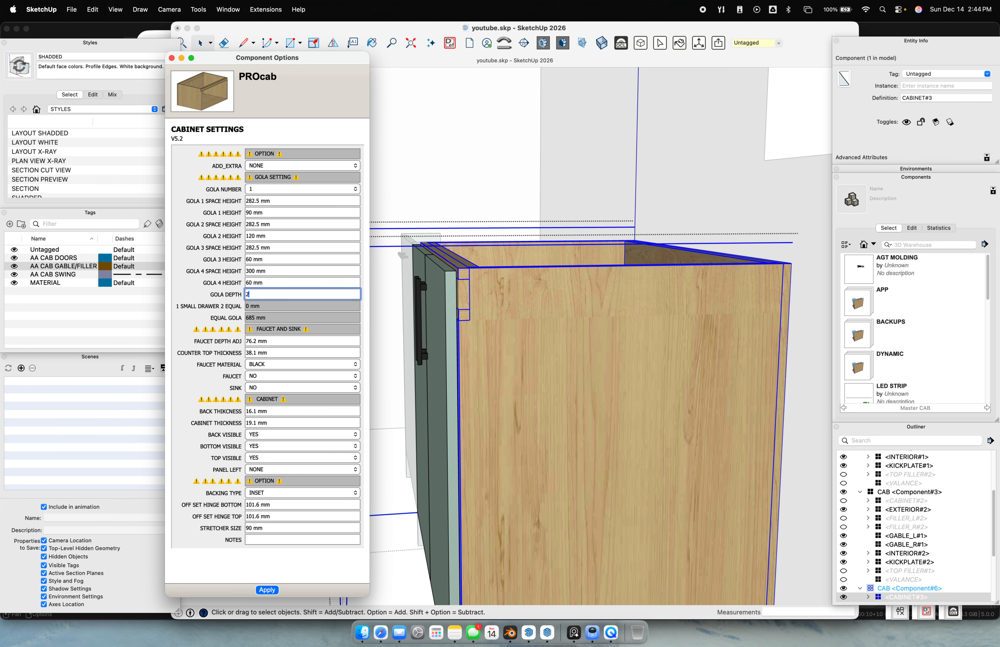
pyautogui.press('Return')
pyautogui.moveTo(490, 320); pyautogui.dragTo(458, 280, button='middle')
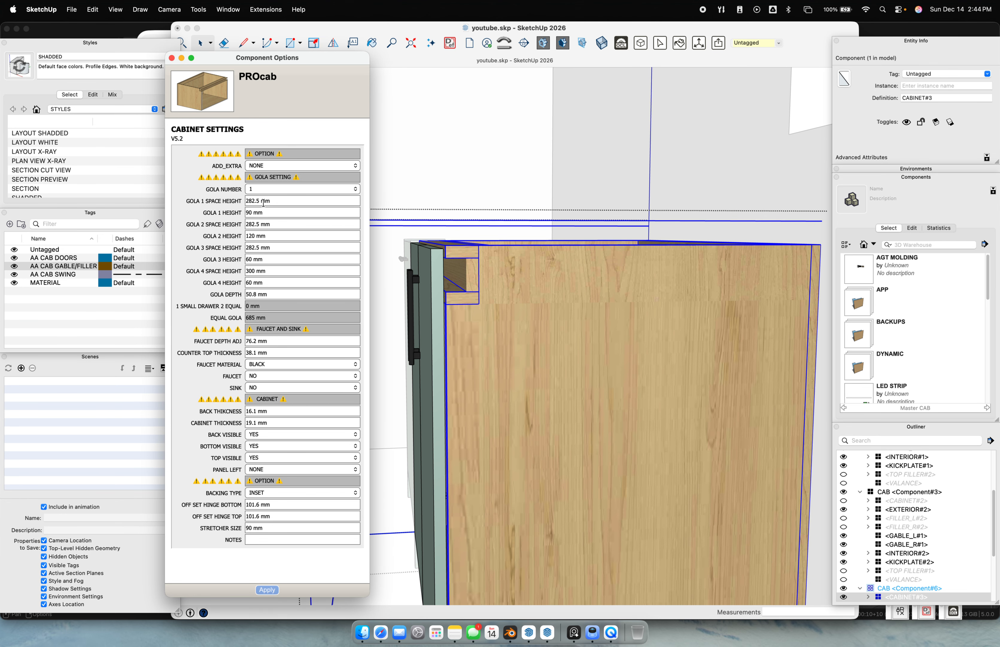
pyautogui.moveTo(271, 211); pyautogui.dragTo(214, 211)
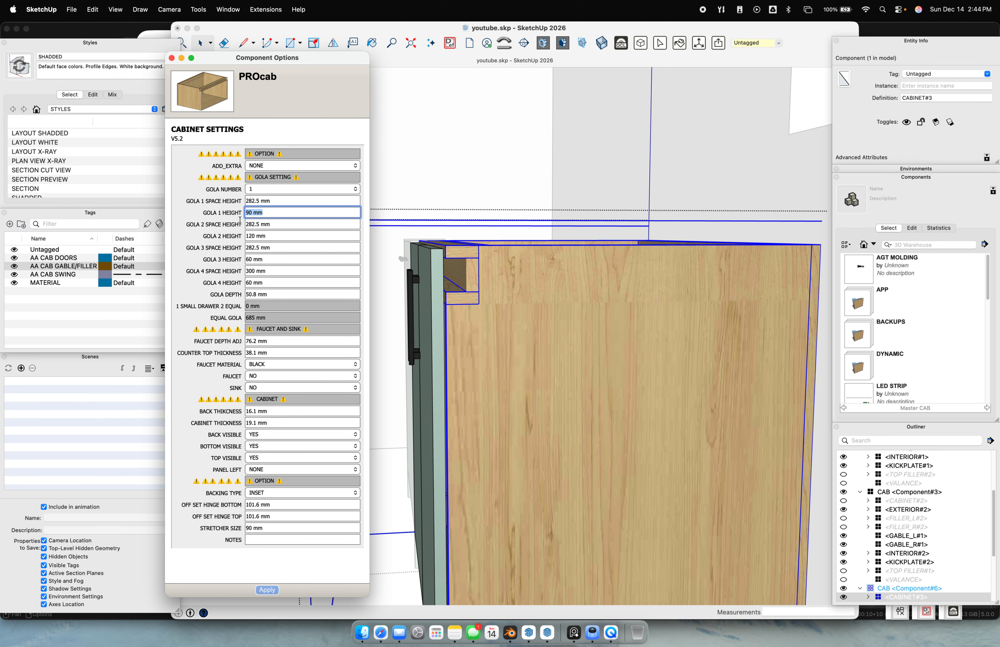
pyautogui.write('127')
pyautogui.press('Return')
# Set the gola number to 0 and apply, removing the gola recess from the cabinet
pyautogui.scroll(-2, 461, 378)
pyautogui.scroll(-2, 461, 378)
pyautogui.moveTo(460, 378); pyautogui.dragTo(584, 381, button='middle')
pyautogui.scroll(5, 509, 217)
pyautogui.moveTo(508, 218)
pyautogui.mouseDown(button='middle')
pyautogui.moveTo(514, 239)
pyautogui.moveTo(528, 183)
pyautogui.moveTo(464, 110)
pyautogui.moveTo(517, 266)
pyautogui.moveTo(808, 271)
pyautogui.moveTo(641, 323)
pyautogui.mouseUp(button='middle')
pyautogui.scroll(-10, 607, 288)
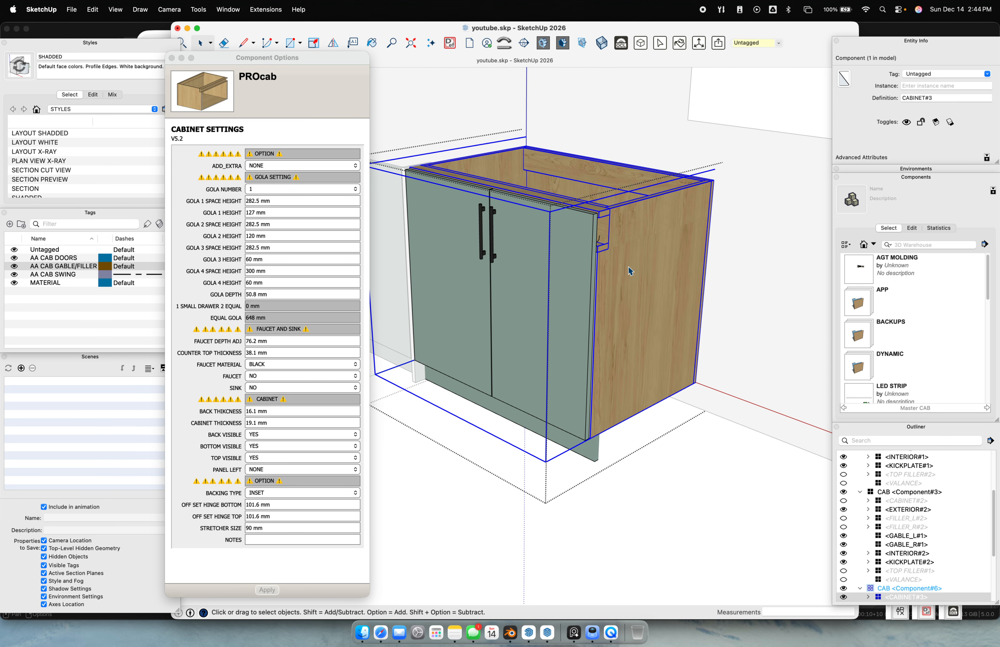
pyautogui.click(272, 189)
pyautogui.click(271, 189)
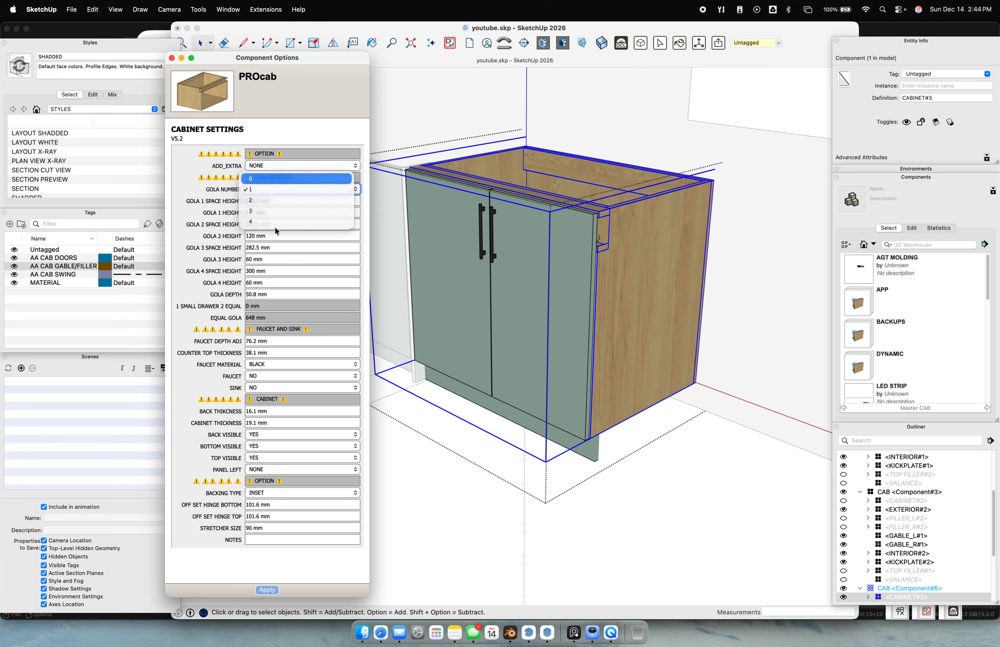
pyautogui.click(269, 176)
pyautogui.click(273, 592)
pyautogui.moveTo(573, 345); pyautogui.dragTo(572, 305, button='middle')
pyautogui.moveTo(488, 372); pyautogui.dragTo(560, 310, button='middle')
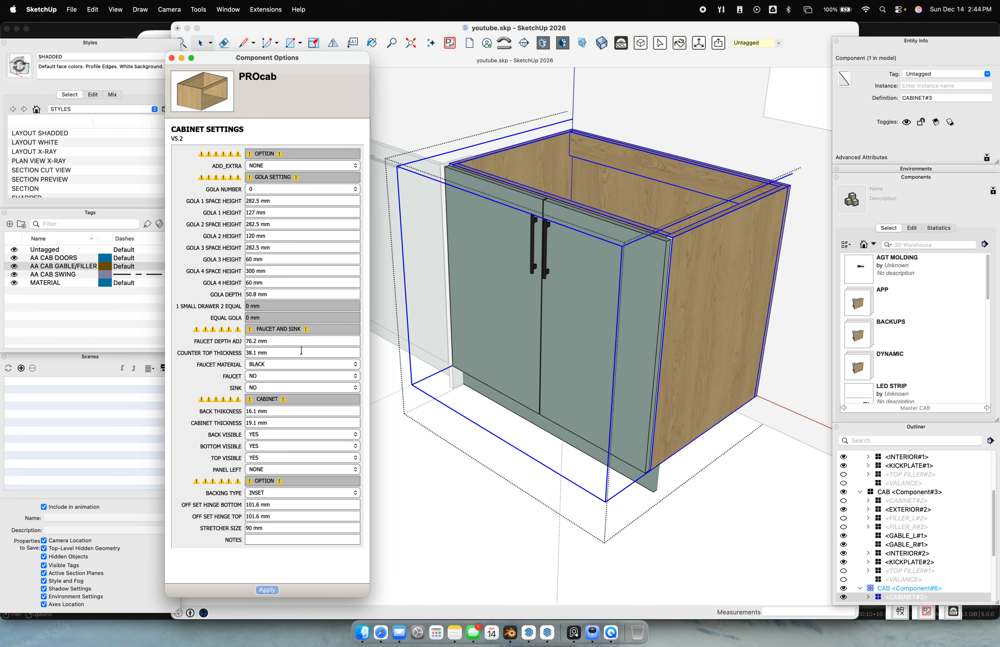
pyautogui.click(276, 342)
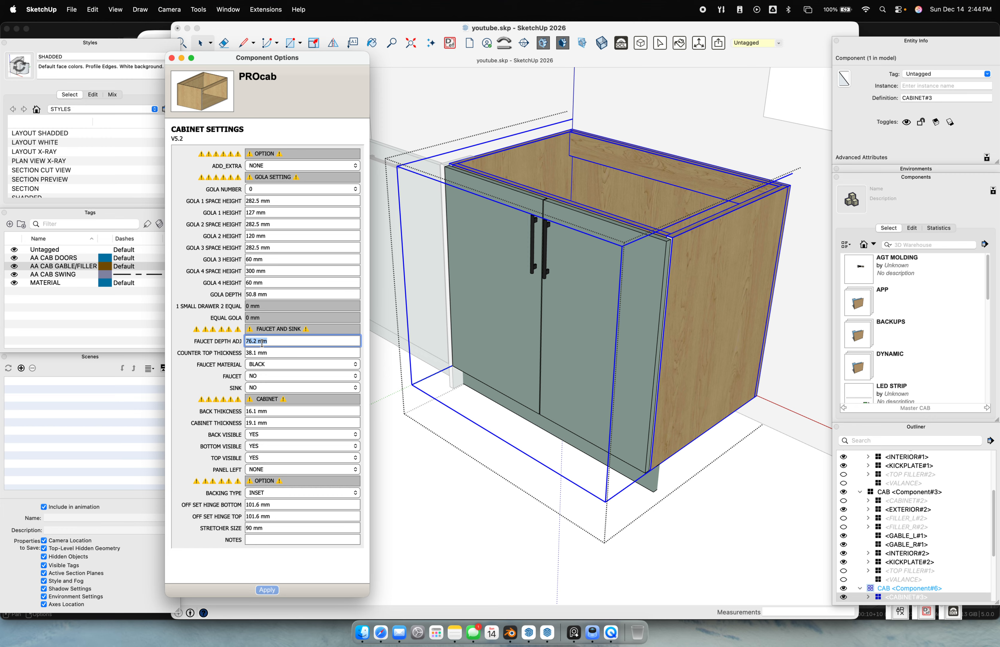
# Add a kitchen faucet with the black material to the sink cabinet
pyautogui.click(265, 367)
pyautogui.click(218, 378)
pyautogui.click(264, 375)
pyautogui.click(263, 387)
pyautogui.click(267, 589)
# Include a sink in the cabinet and apply the change
pyautogui.click(269, 387)
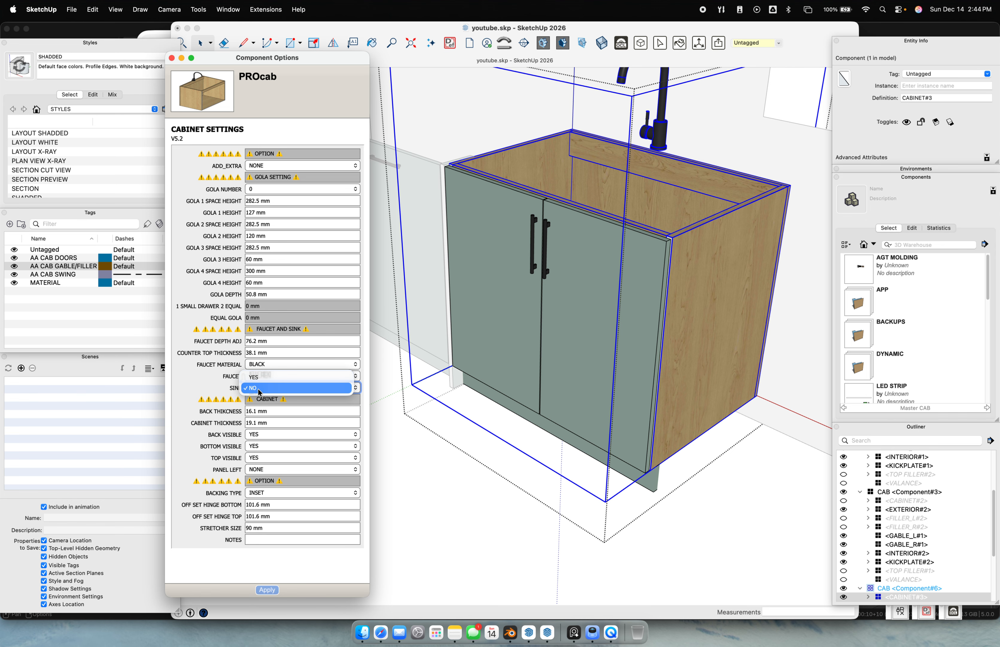
pyautogui.click(274, 383)
pyautogui.click(267, 589)
pyautogui.moveTo(572, 269); pyautogui.dragTo(641, 252, button='middle')
# Inside the cabinet, set the faucet's position depth to 2" (50.8 mm)
pyautogui.doubleClick(643, 154)
pyautogui.click(643, 155)
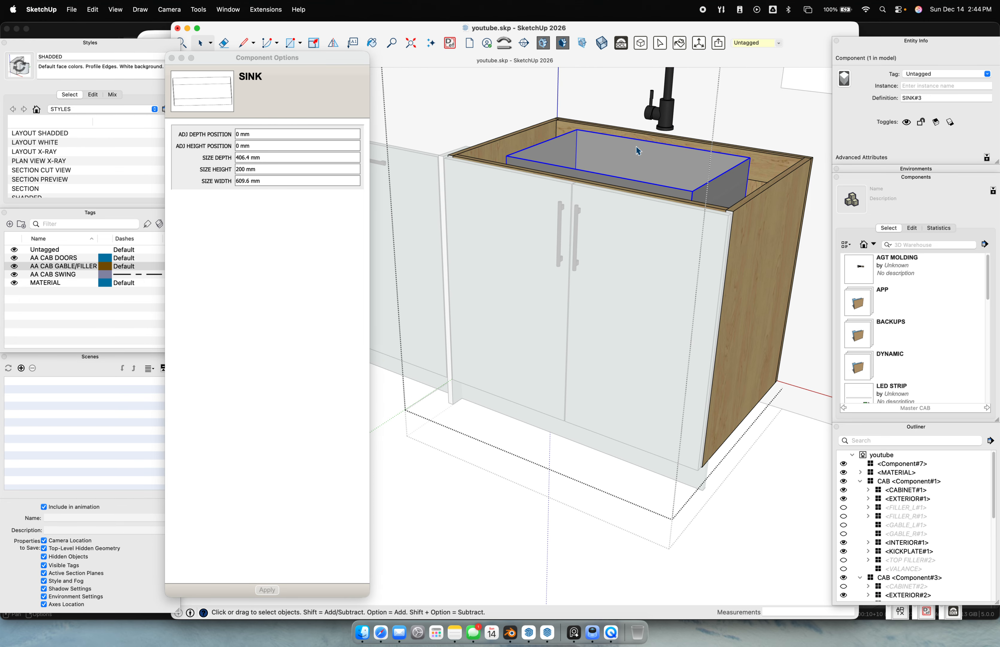
pyautogui.scroll(5, 607, 176)
pyautogui.click(607, 170)
pyautogui.scroll(-4, 606, 170)
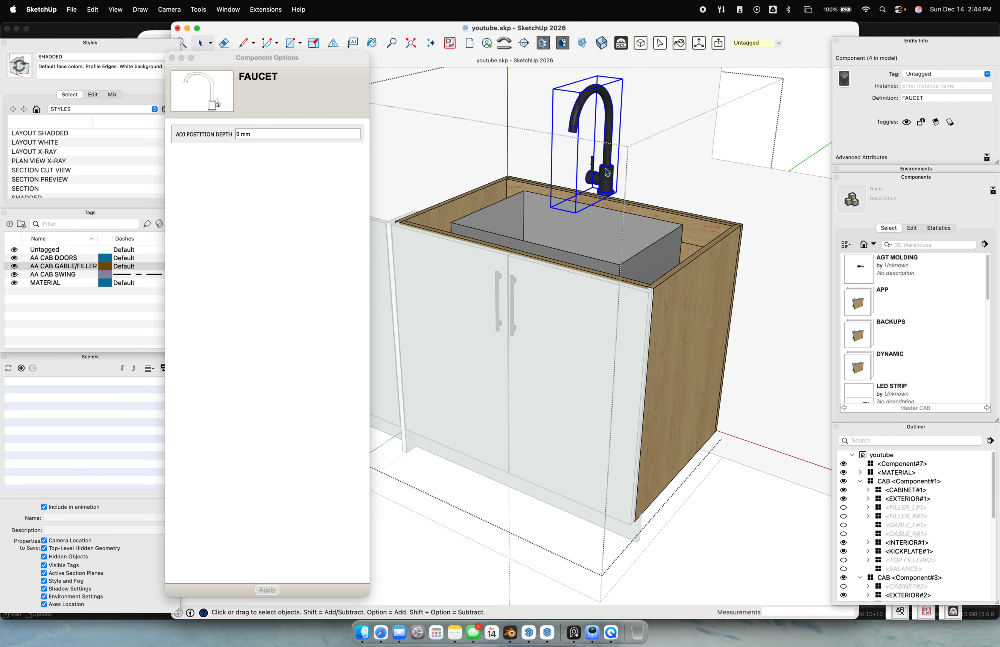
pyautogui.click(238, 134)
pyautogui.moveTo(258, 134); pyautogui.dragTo(196, 128)
pyautogui.write('2"')
pyautogui.press('Return')
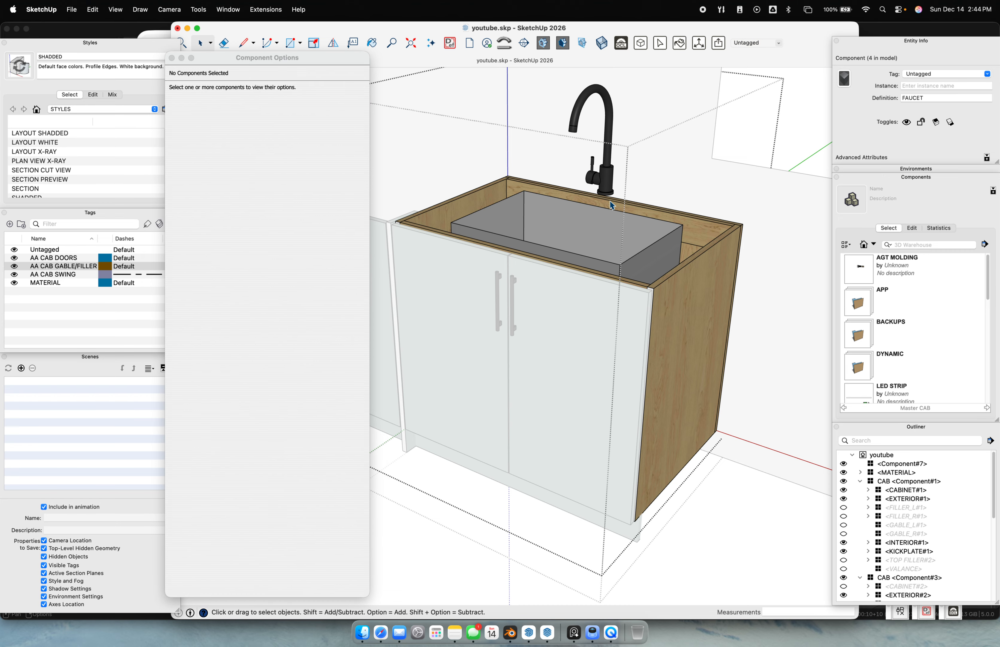
pyautogui.click(430, 147)
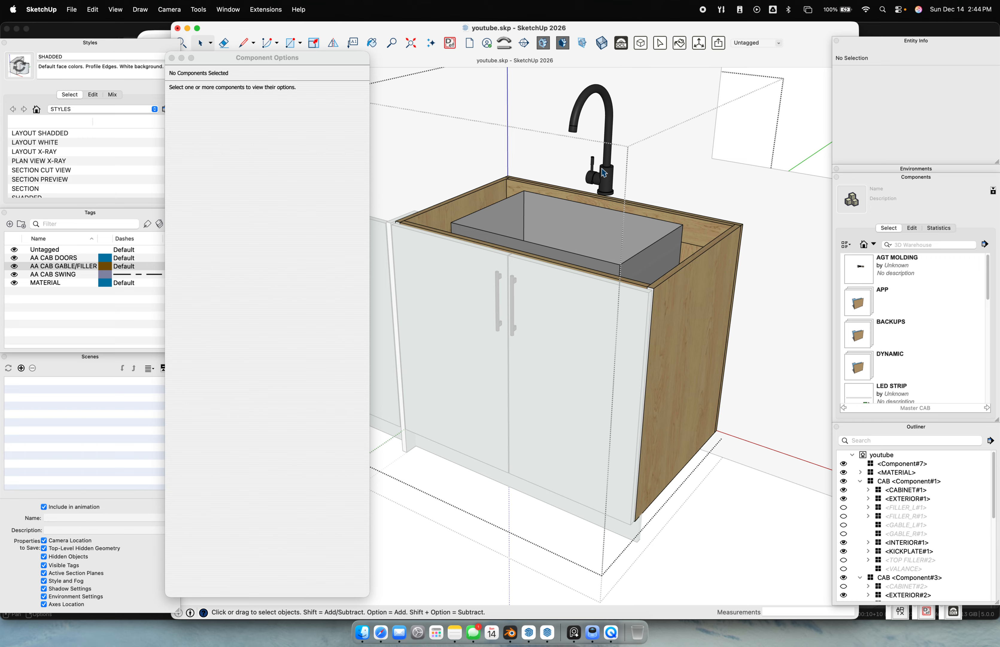
# Set the cabinet's Faucet Depth Adj to 0, then to 76.2 mm
pyautogui.click(606, 193)
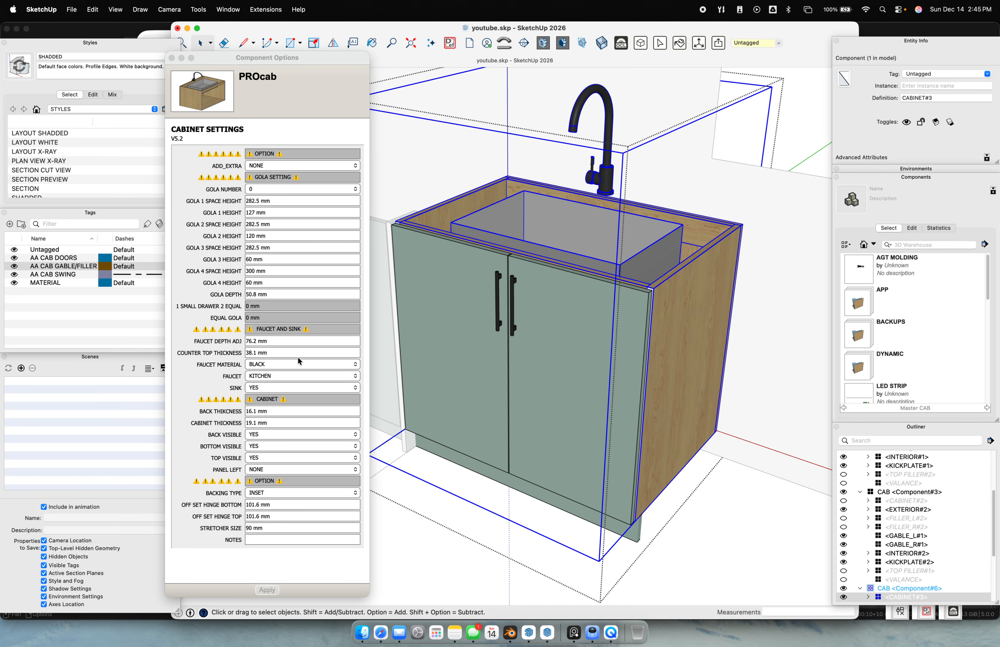
pyautogui.moveTo(272, 345); pyautogui.dragTo(255, 339)
pyautogui.write('0')
pyautogui.press('Return')
pyautogui.moveTo(262, 341); pyautogui.dragTo(249, 338)
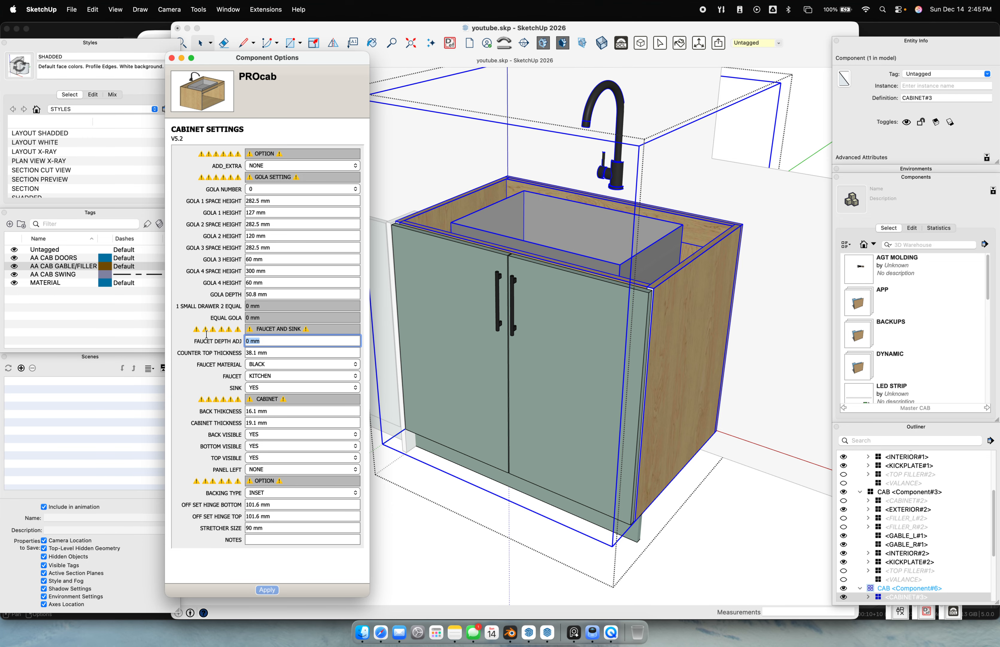
pyautogui.write('76.2')
pyautogui.press('Return')
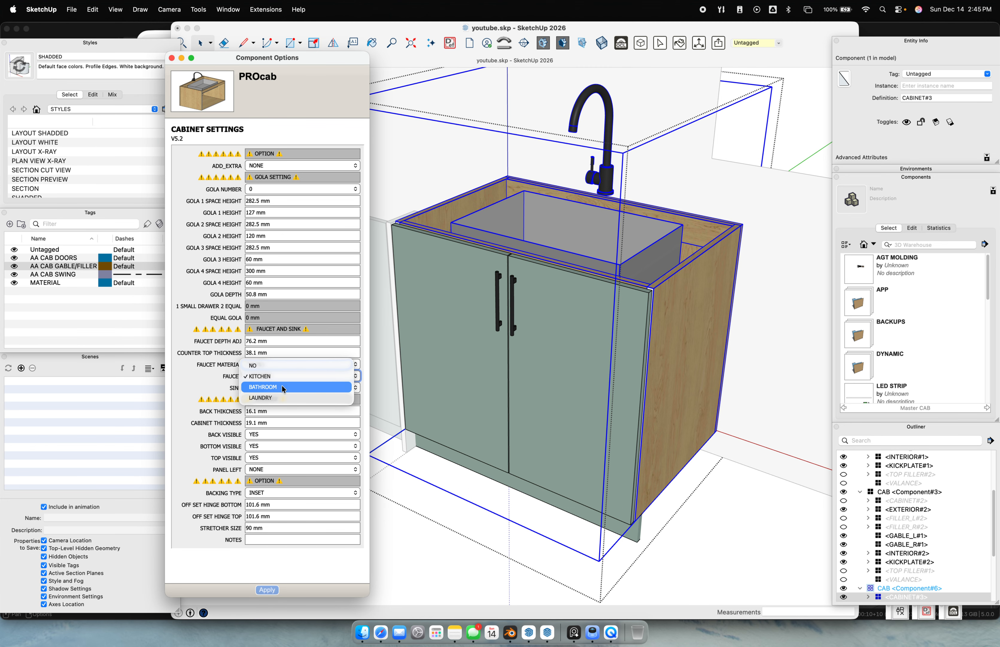
# Try the bathroom and laundry faucet types, then apply no faucet
pyautogui.click(281, 387)
pyautogui.click(269, 590)
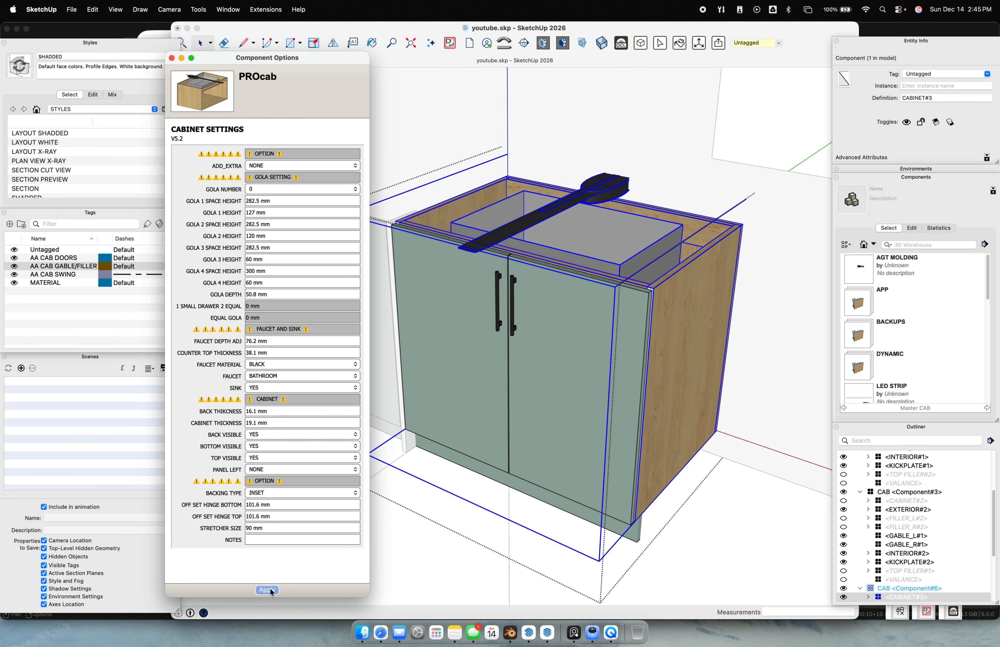
pyautogui.click(265, 375)
pyautogui.click(269, 387)
pyautogui.click(267, 589)
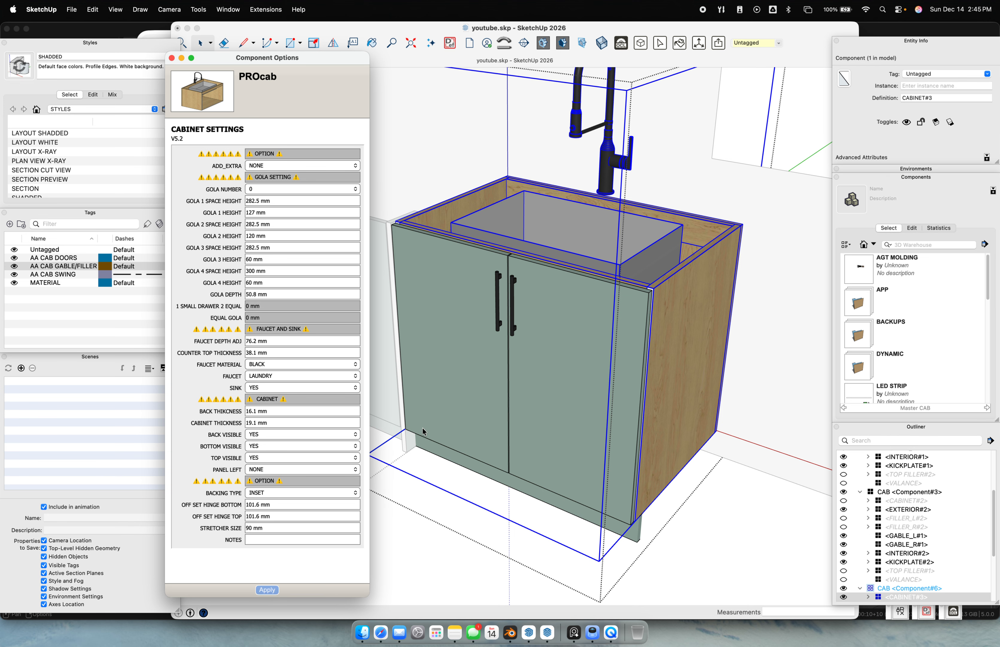
pyautogui.click(276, 379)
pyautogui.click(273, 345)
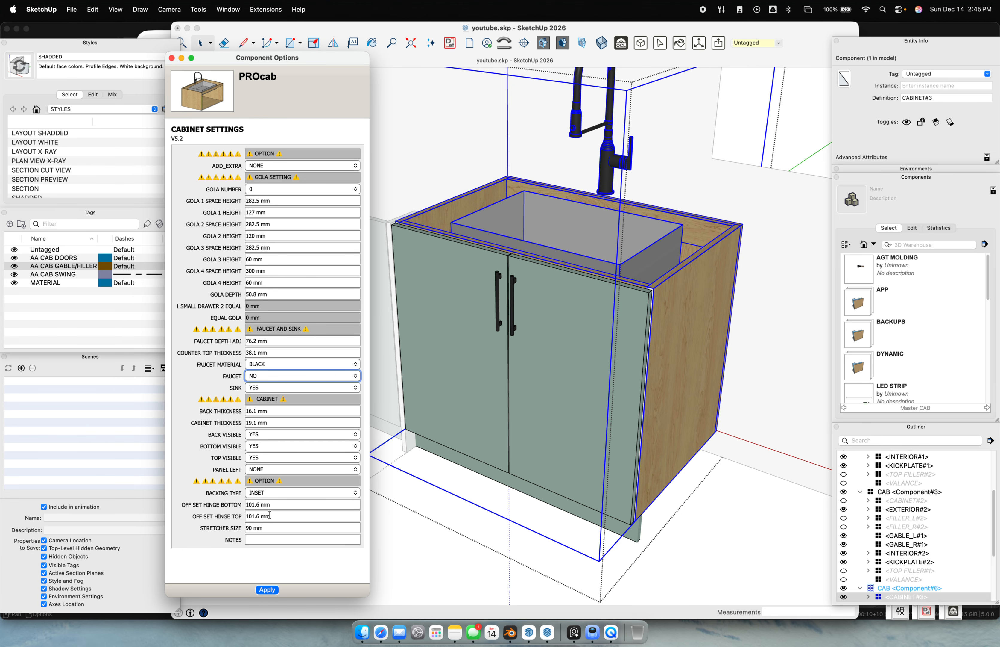
pyautogui.click(266, 590)
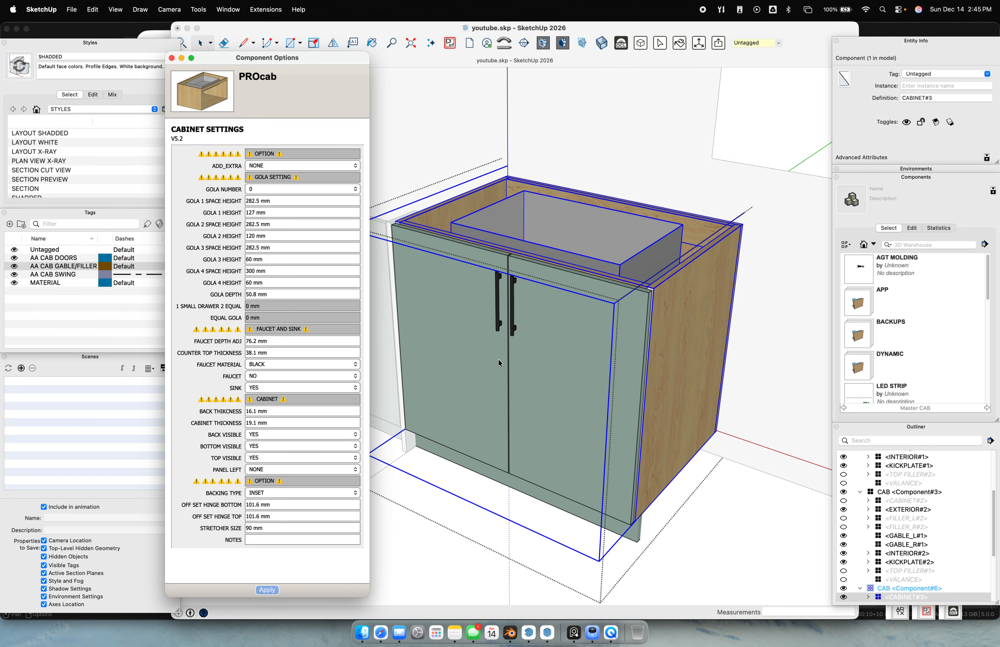
# Switch the faucet back to the kitchen faucet and apply it
pyautogui.scroll(-10, 498, 359)
pyautogui.scroll(4, 561, 372)
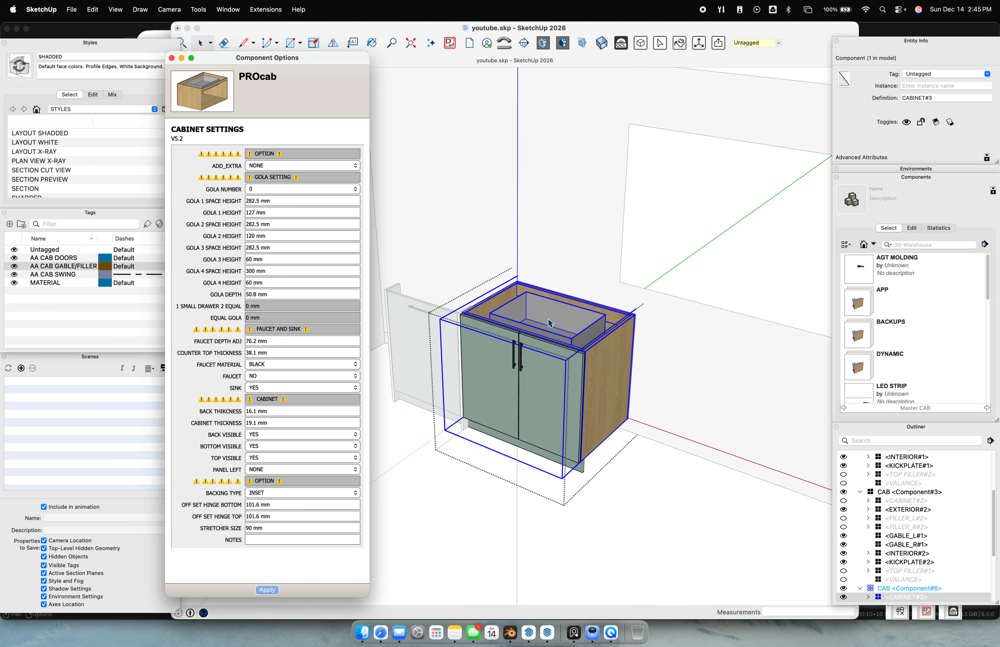
pyautogui.click(260, 377)
pyautogui.click(269, 386)
pyautogui.click(267, 590)
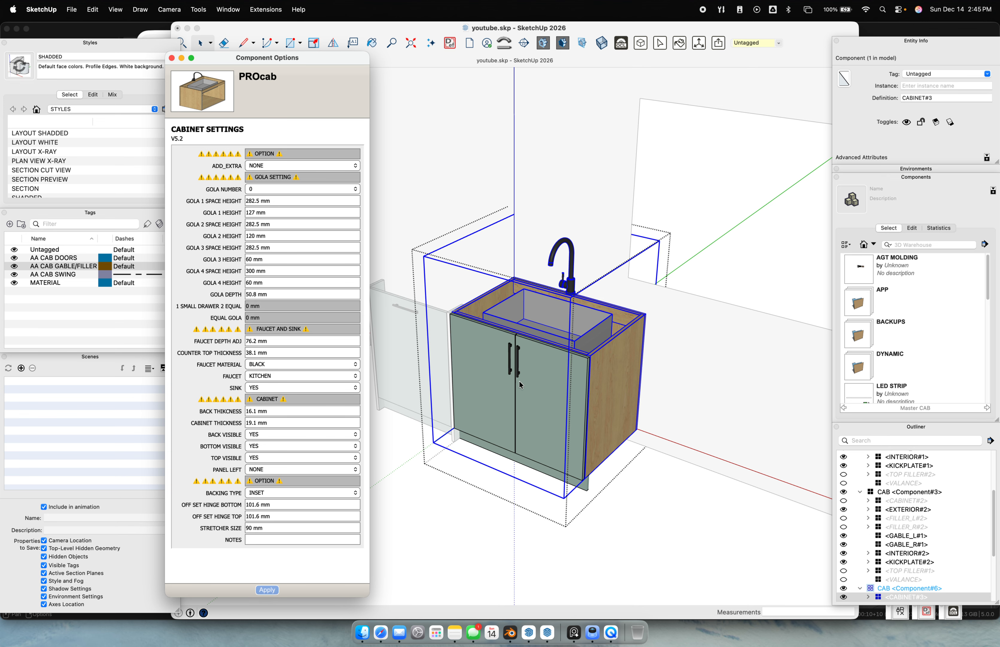
# View the new faucet, then pick up the sink cabinet with the Move tool
pyautogui.moveTo(459, 553); pyautogui.dragTo(542, 539, button='middle')
pyautogui.click(543, 539)
pyautogui.click(552, 473)
pyautogui.press('m')
pyautogui.click(547, 462)
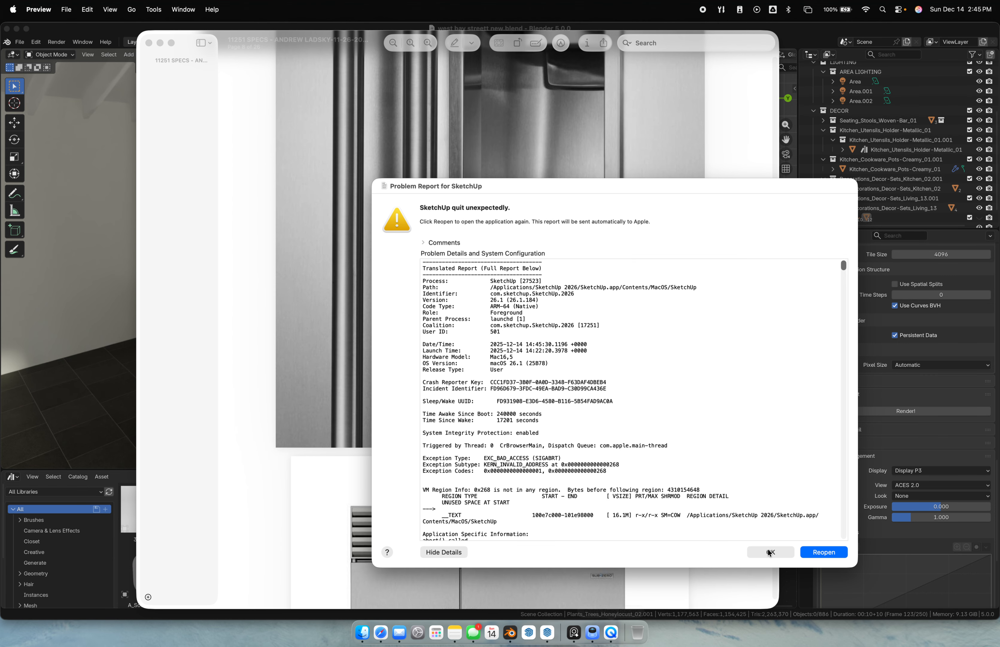
# Dismiss the crash report, reopen youtube.skp, cancel the Bug Splat report, and load the recovered version
pyautogui.click(770, 549)
pyautogui.rightClick(527, 629)
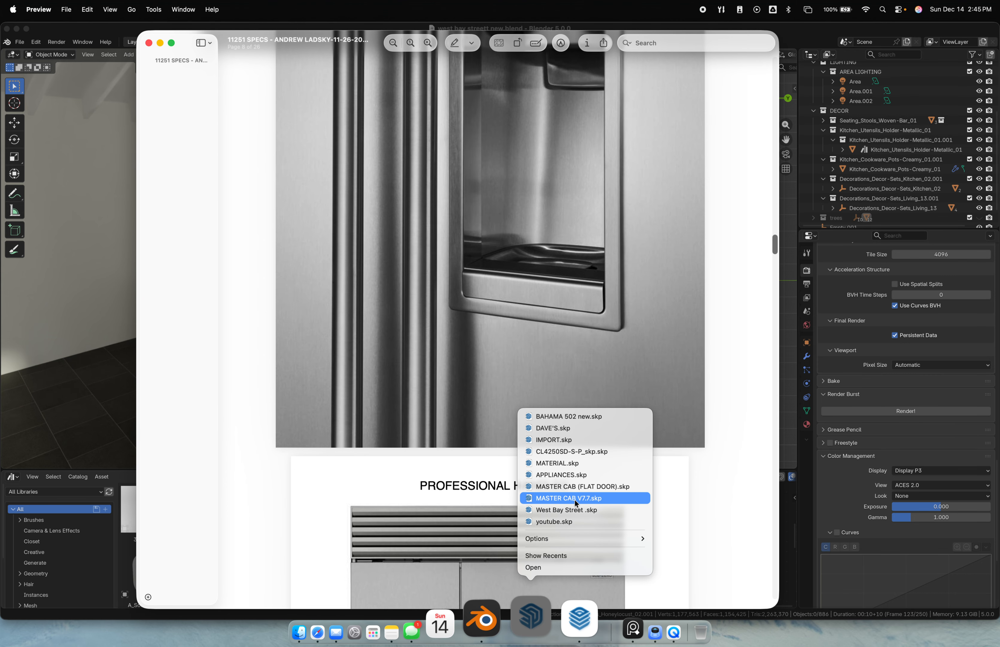
pyautogui.click(570, 521)
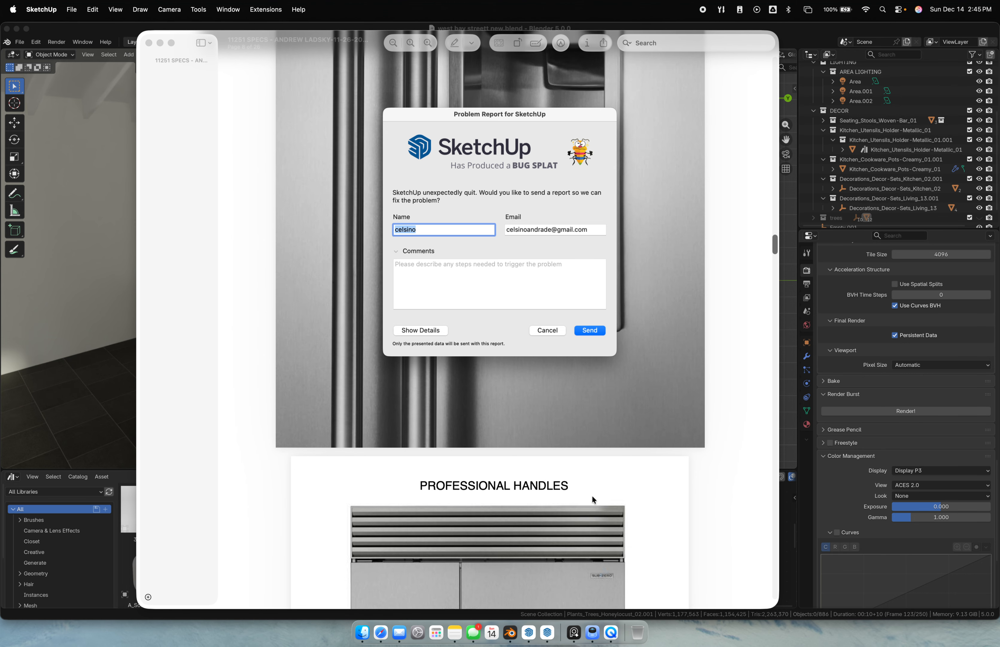
pyautogui.click(548, 330)
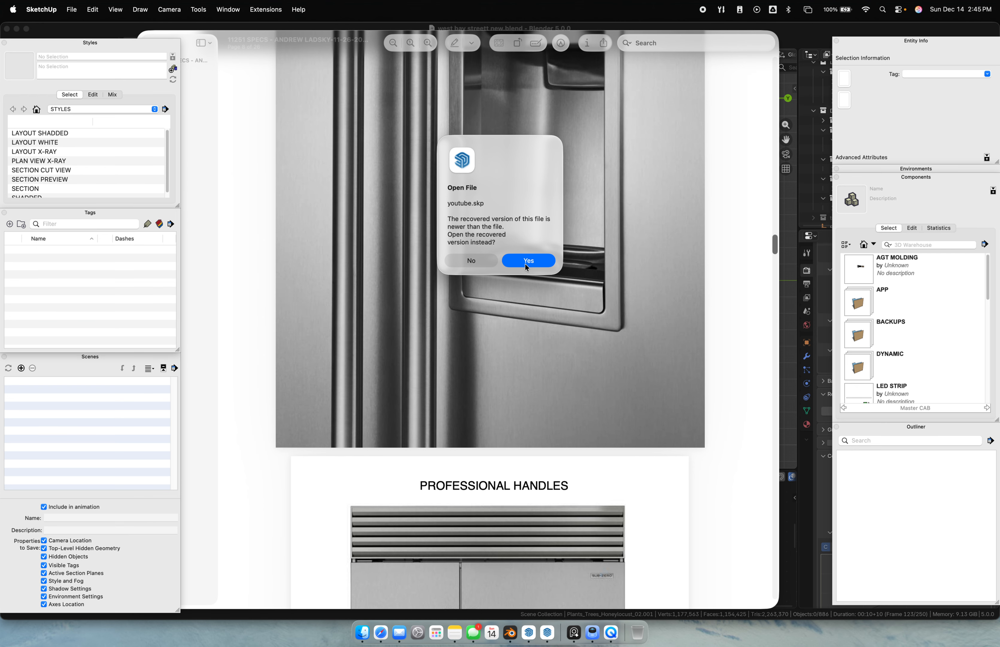
pyautogui.click(529, 262)
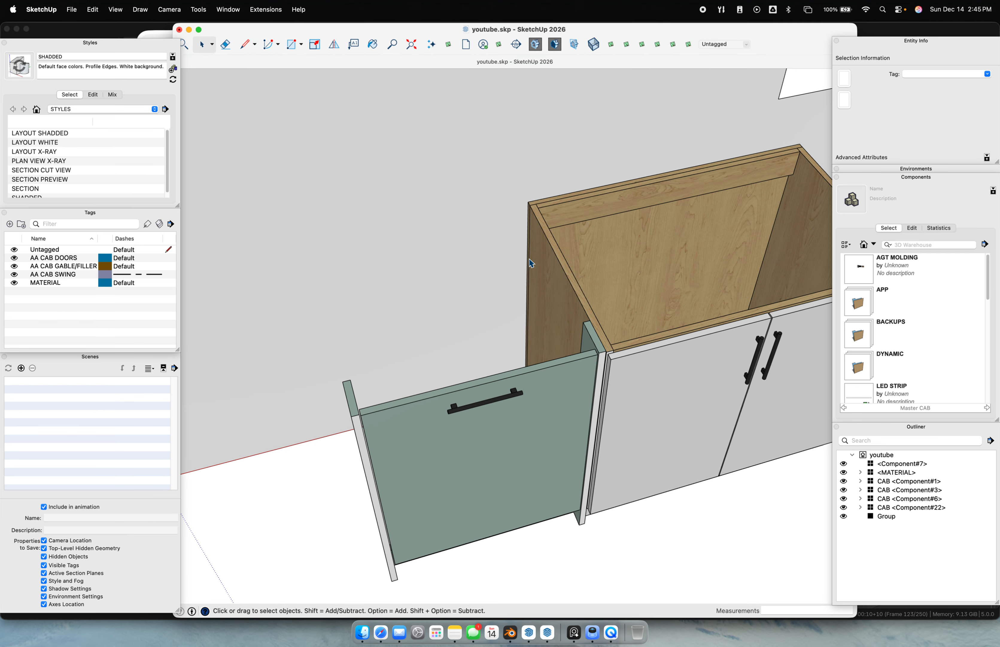
# Select the green panel and middle sink cabinet and open Component Options
pyautogui.scroll(-10, 580, 314)
pyautogui.moveTo(619, 355); pyautogui.dragTo(525, 323, button='middle')
pyautogui.scroll(8, 524, 339)
pyautogui.scroll(-5, 572, 318)
pyautogui.keyDown('shift'); pyautogui.moveTo(634, 368); pyautogui.dragTo(558, 367, button='middle'); pyautogui.keyUp('shift')
pyautogui.scroll(3, 673, 343)
pyautogui.click(679, 341)
pyautogui.keyDown('shift'); pyautogui.moveTo(407, 319); pyautogui.dragTo(503, 355, button='middle'); pyautogui.keyUp('shift')
pyautogui.scroll(5, 504, 356)
pyautogui.click(503, 356)
pyautogui.click(309, 354)
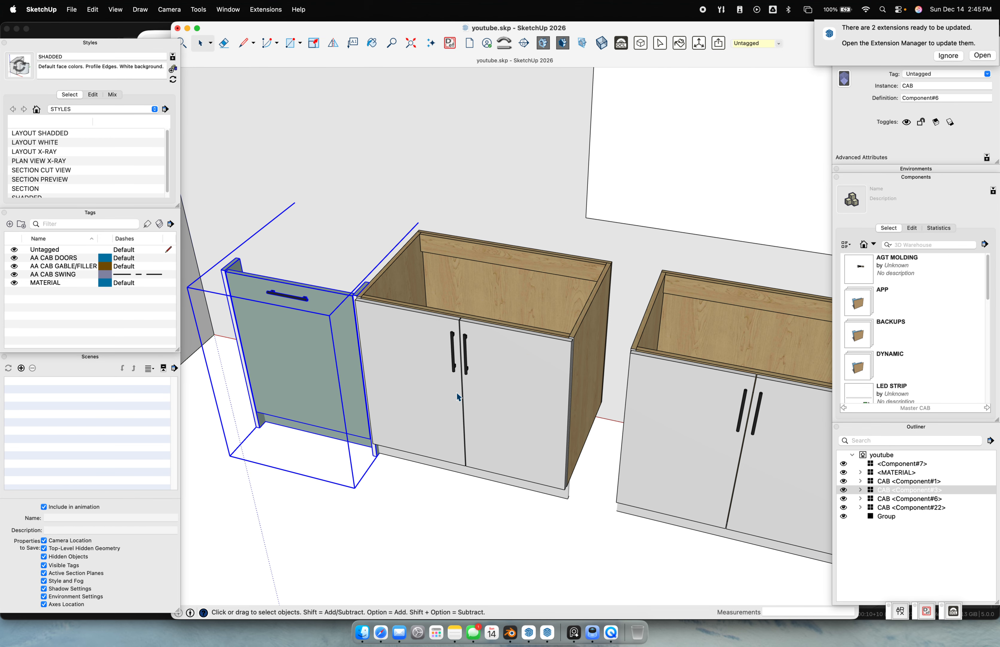
pyautogui.keyDown('shift'); pyautogui.click(492, 373); pyautogui.keyUp('shift')
pyautogui.press('o')
# Enlarge the options window and set the green end panel's cabinet depth to 635 mm
pyautogui.moveTo(241, 168); pyautogui.dragTo(163, 62)
pyautogui.click(703, 438)
pyautogui.click(462, 389)
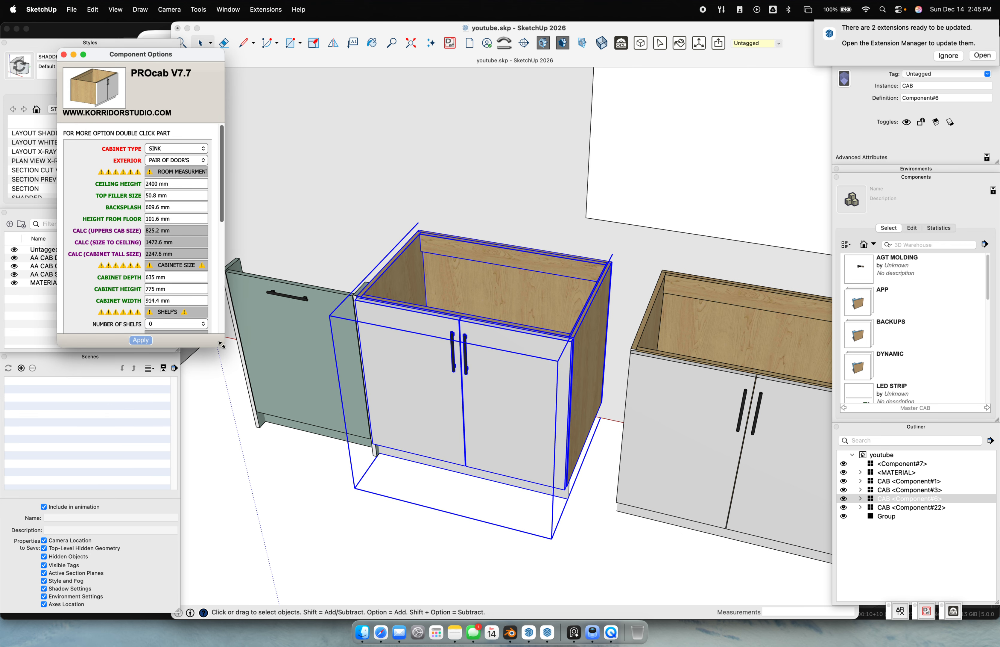
pyautogui.moveTo(221, 345); pyautogui.dragTo(265, 580)
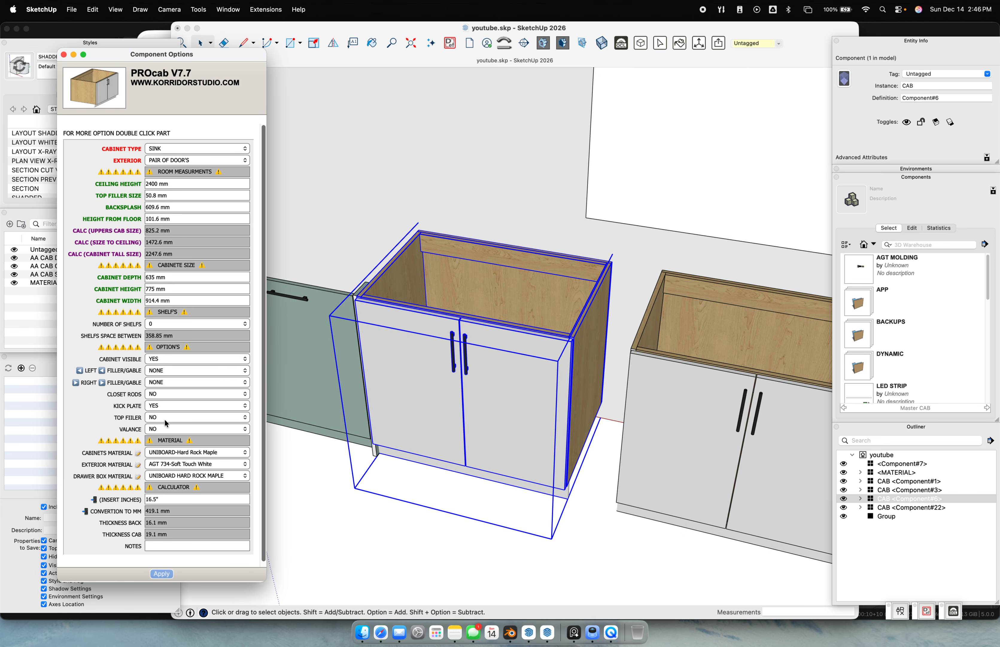
pyautogui.click(453, 422)
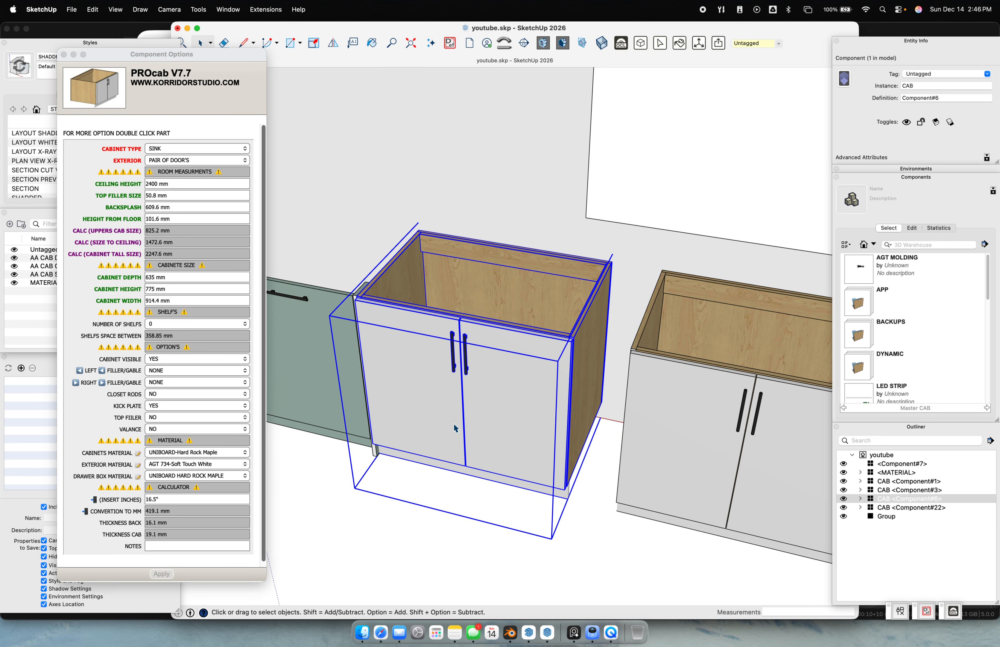
pyautogui.click(413, 507)
pyautogui.click(424, 389)
pyautogui.moveTo(424, 388); pyautogui.dragTo(489, 393, button='middle')
pyautogui.click(412, 375)
pyautogui.click(162, 269)
pyautogui.write('635')
pyautogui.press('Return')
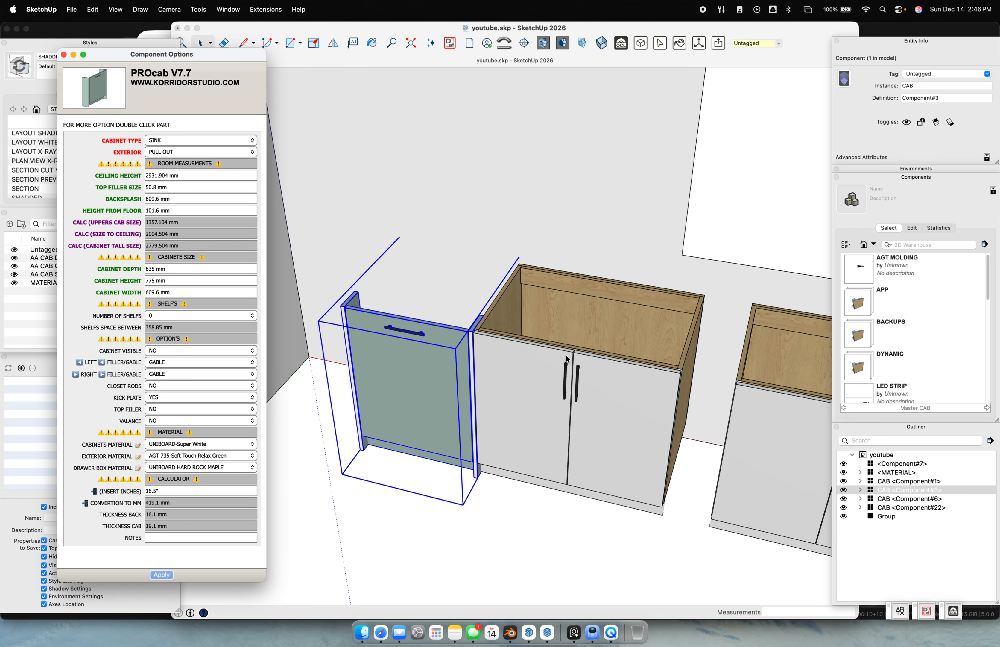
# Change the middle sink cabinet's exterior to DRAWERS, giving five drawer fronts
pyautogui.click(604, 369)
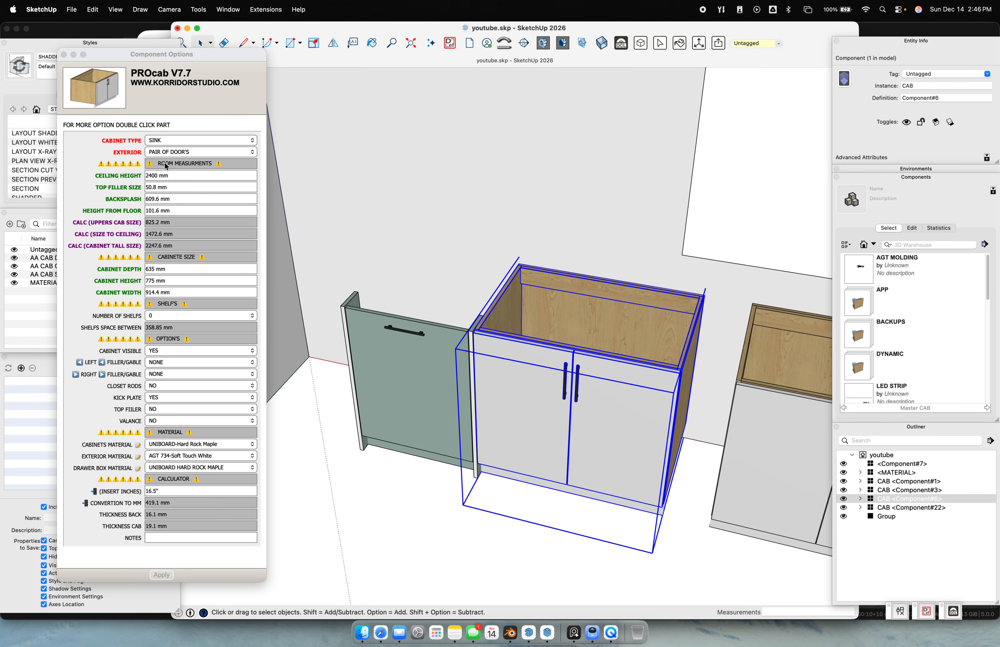
pyautogui.click(167, 155)
pyautogui.click(176, 155)
pyautogui.click(176, 184)
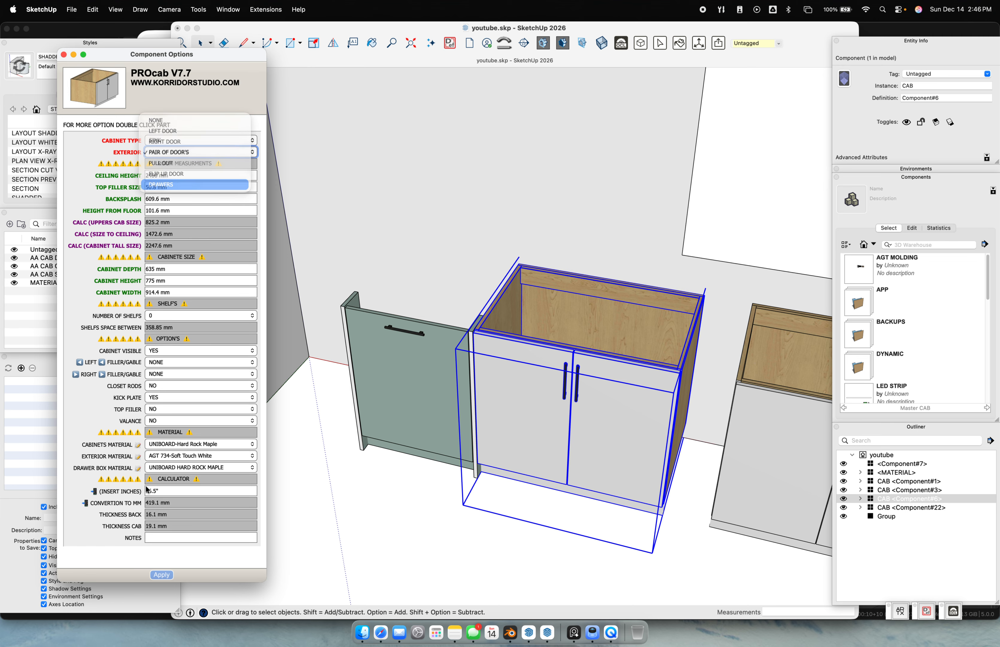
pyautogui.moveTo(530, 477); pyautogui.dragTo(410, 333, button='middle')
# Inside the drawer cabinet, erase the top drawer and then undo it
pyautogui.doubleClick(406, 332)
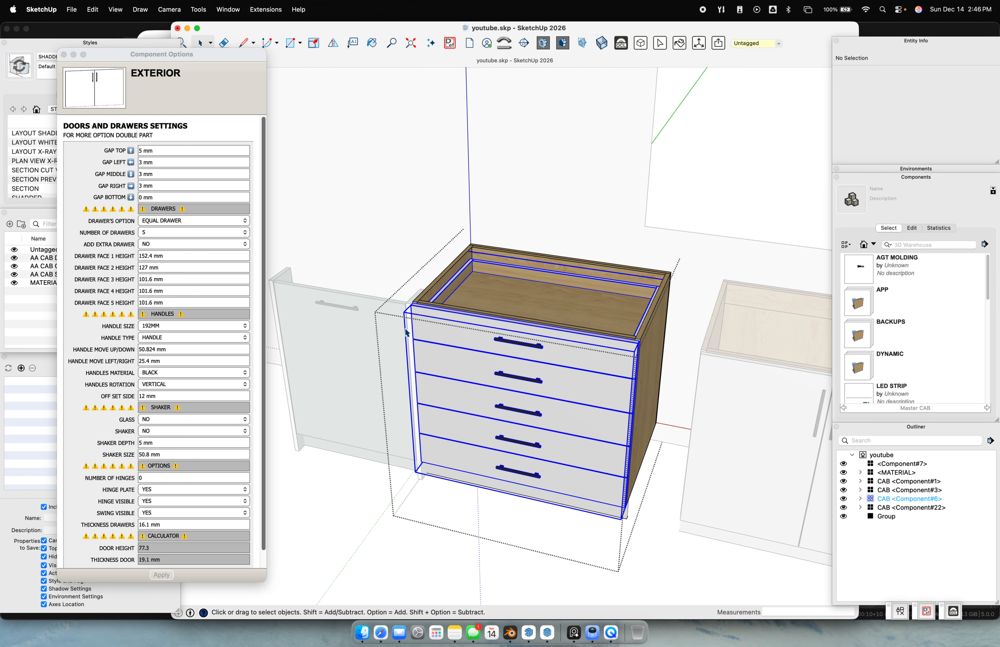
pyautogui.press('Escape')
pyautogui.press('e')
pyautogui.click(406, 326)
pyautogui.press('super+z')
pyautogui.press('space')
# Erase a stray edge inside the top drawer, then return to the full model
pyautogui.doubleClick(405, 330)
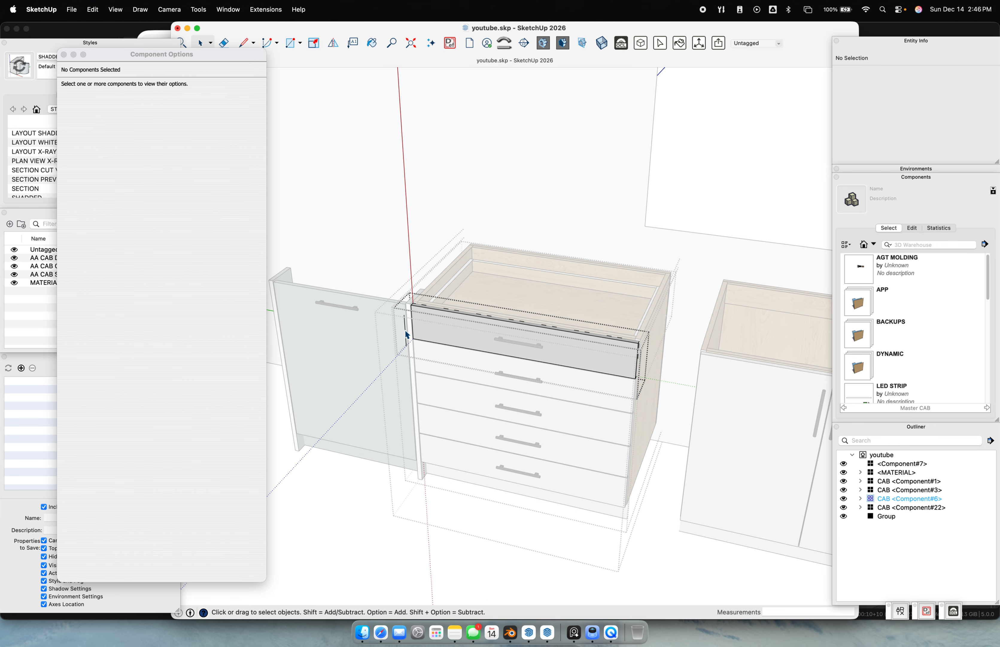
pyautogui.click(404, 329)
pyautogui.press('e')
pyautogui.click(405, 329)
pyautogui.press('space')
pyautogui.scroll(-4, 407, 345)
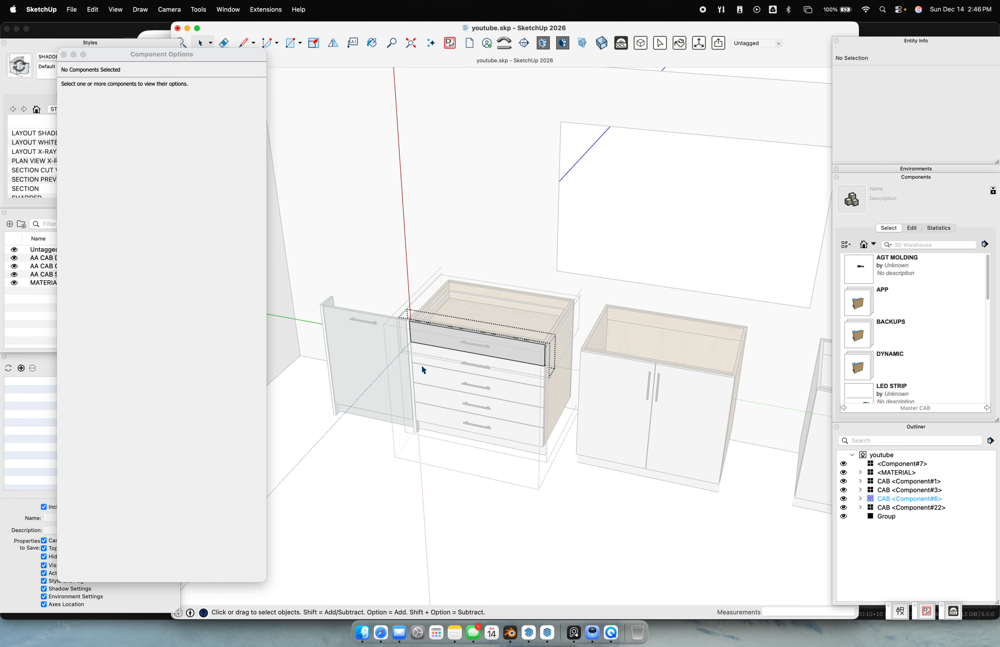
pyautogui.scroll(-2, 486, 542)
pyautogui.click(490, 543)
pyautogui.click(491, 542)
pyautogui.click(497, 526)
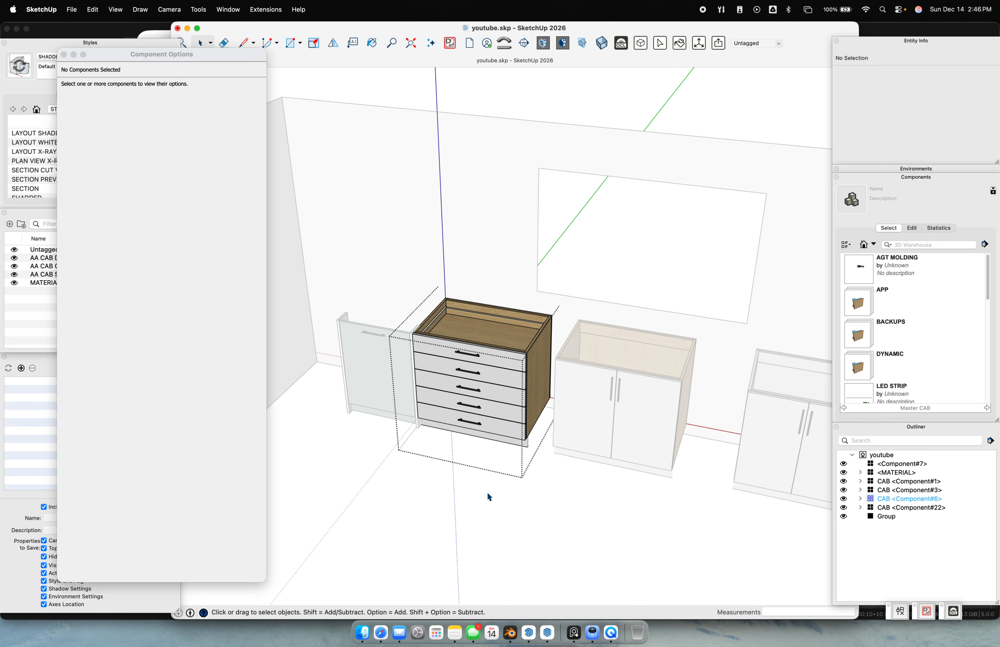
pyautogui.click(486, 491)
# Select the drawer fronts inside the cabinet to load their EXTERIOR settings
pyautogui.click(477, 374)
pyautogui.moveTo(485, 392); pyautogui.dragTo(480, 324, button='middle')
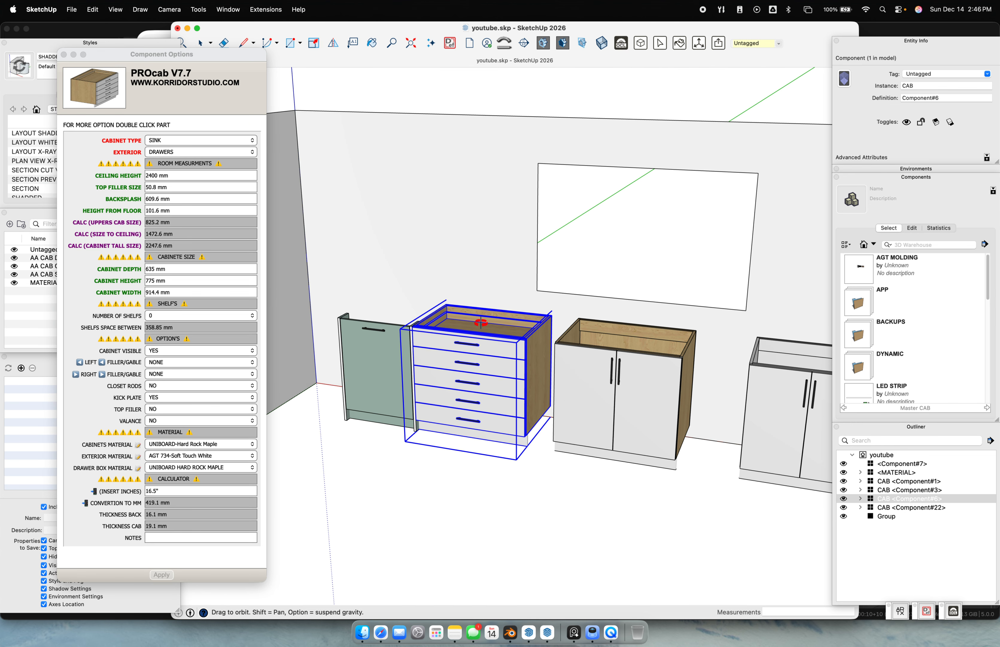
pyautogui.doubleClick(496, 375)
pyautogui.click(494, 353)
pyautogui.click(454, 490)
pyautogui.click(467, 391)
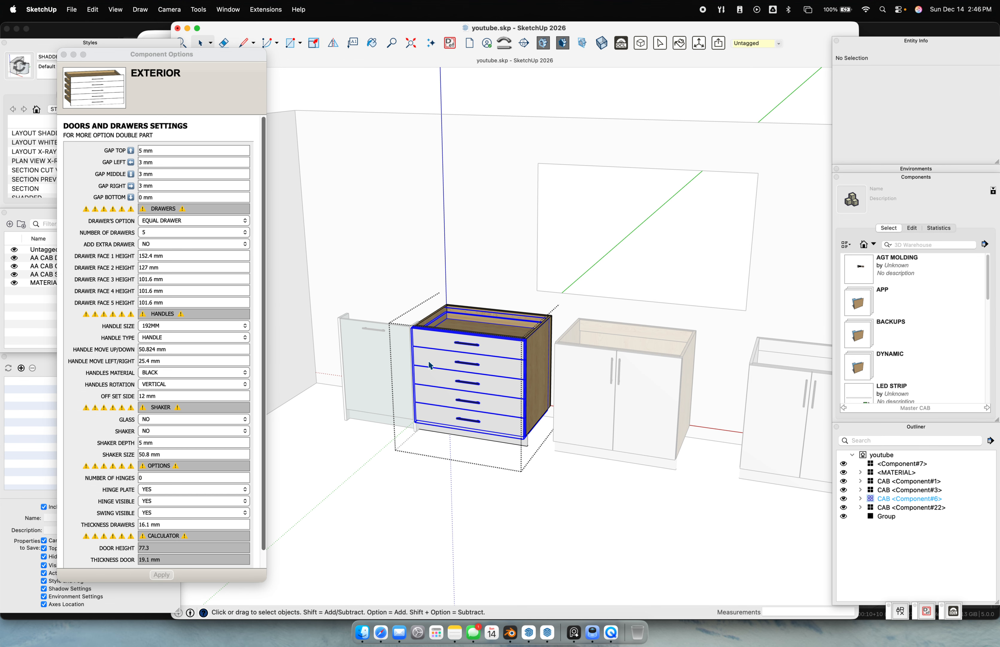
pyautogui.scroll(4, 555, 393)
pyautogui.moveTo(555, 394); pyautogui.dragTo(463, 310, button='middle')
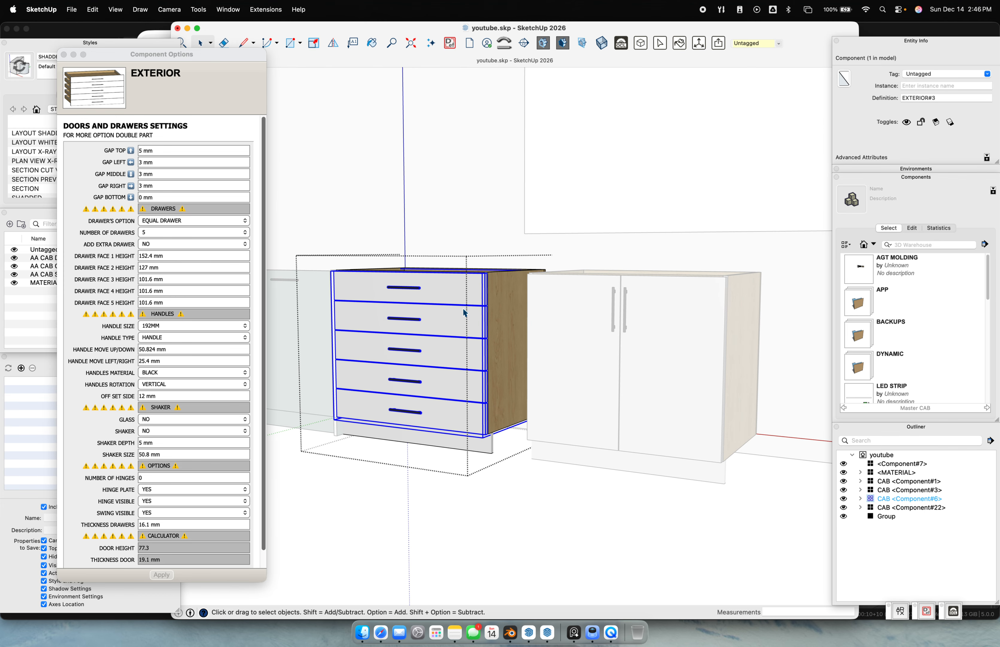
pyautogui.click(162, 221)
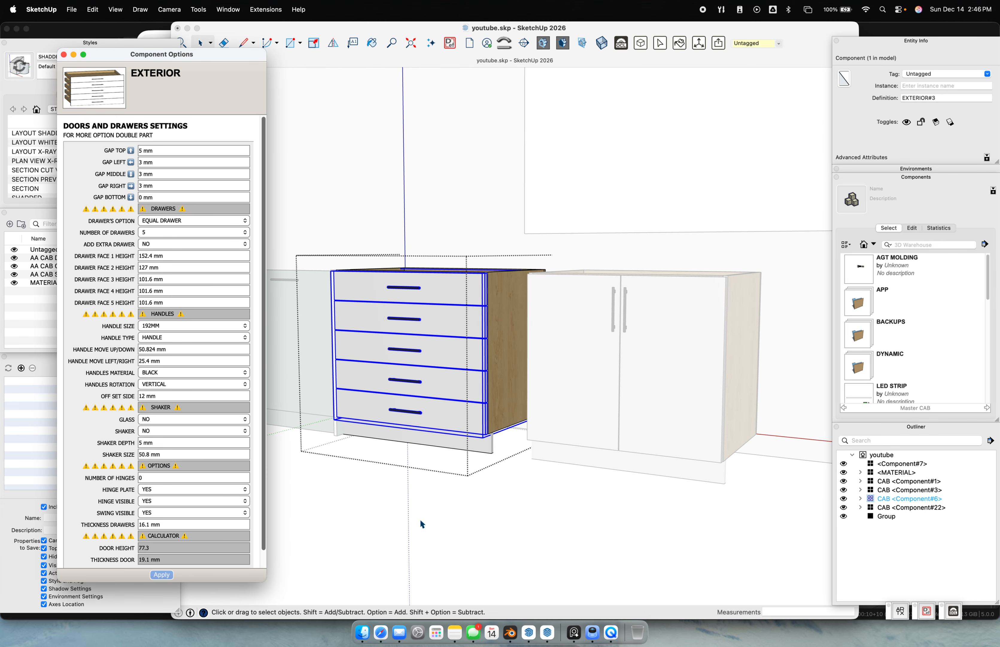
pyautogui.click(378, 499)
pyautogui.click(377, 497)
# Reselect the drawer fronts in Front view and begin editing the GAP TOP value
pyautogui.moveTo(468, 491); pyautogui.dragTo(494, 505, button='middle')
pyautogui.scroll(4, 397, 336)
pyautogui.click(397, 336)
pyautogui.scroll(-4, 417, 331)
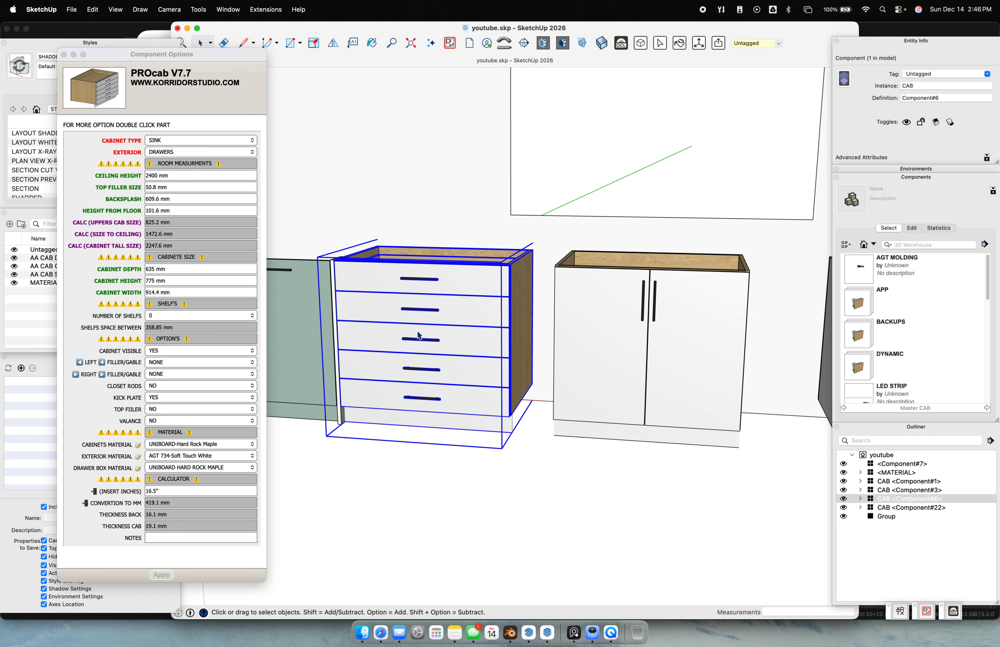
pyautogui.doubleClick(412, 319)
pyautogui.click(387, 322)
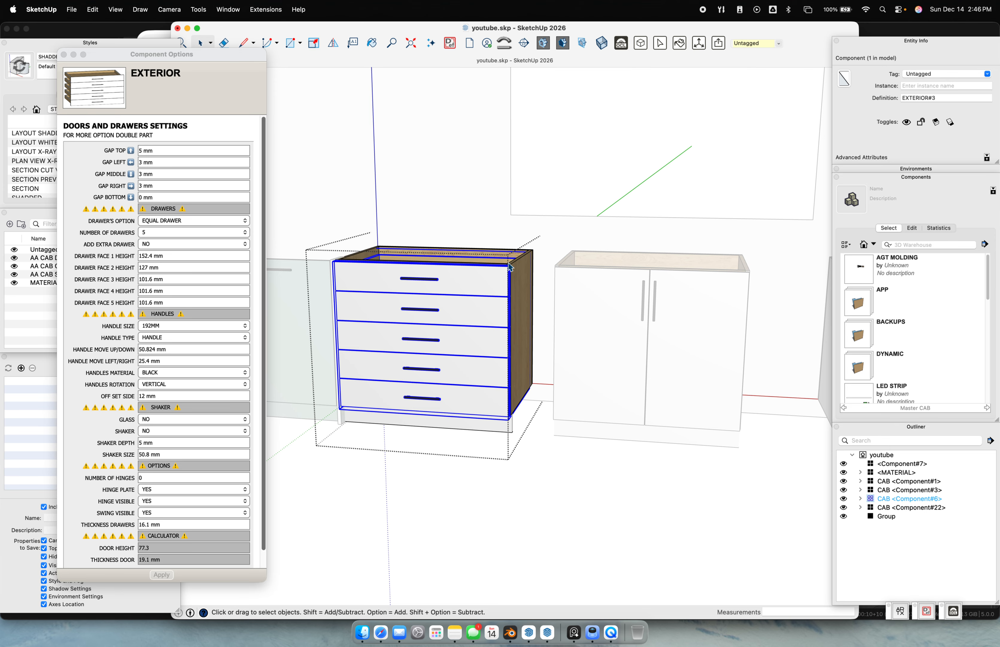
pyautogui.press('super+4')
pyautogui.press('super+3')
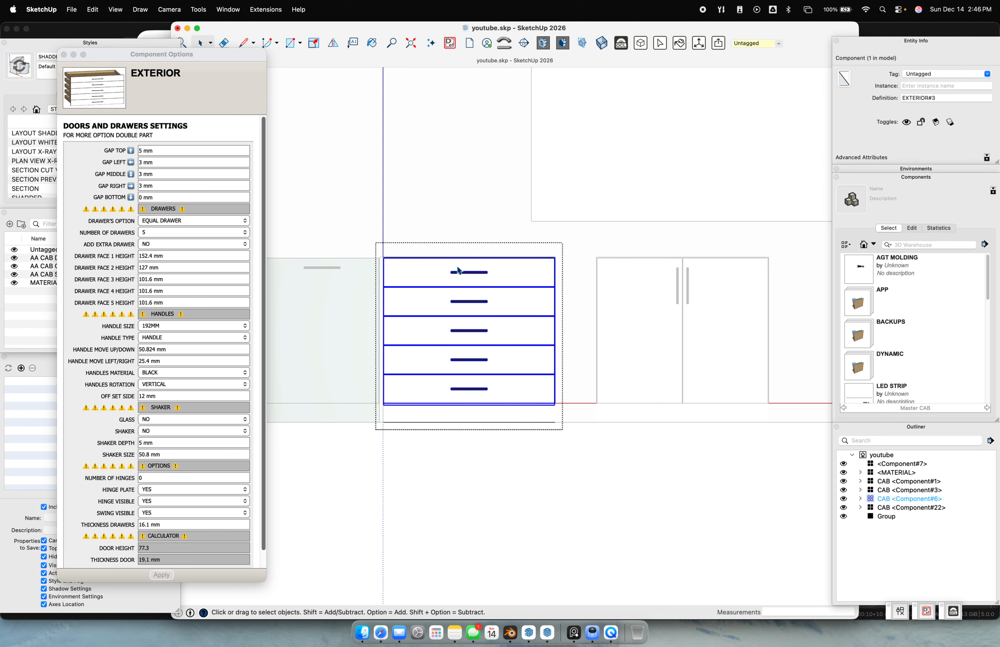
pyautogui.scroll(6, 430, 266)
pyautogui.click(433, 171)
pyautogui.scroll(5, 376, 245)
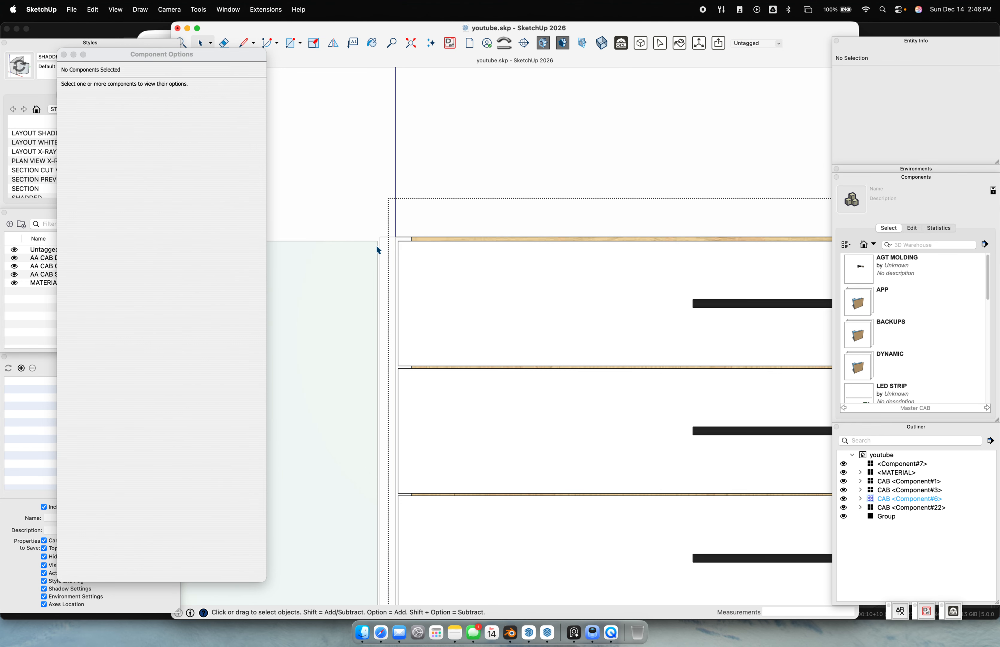
pyautogui.click(446, 290)
pyautogui.click(163, 150)
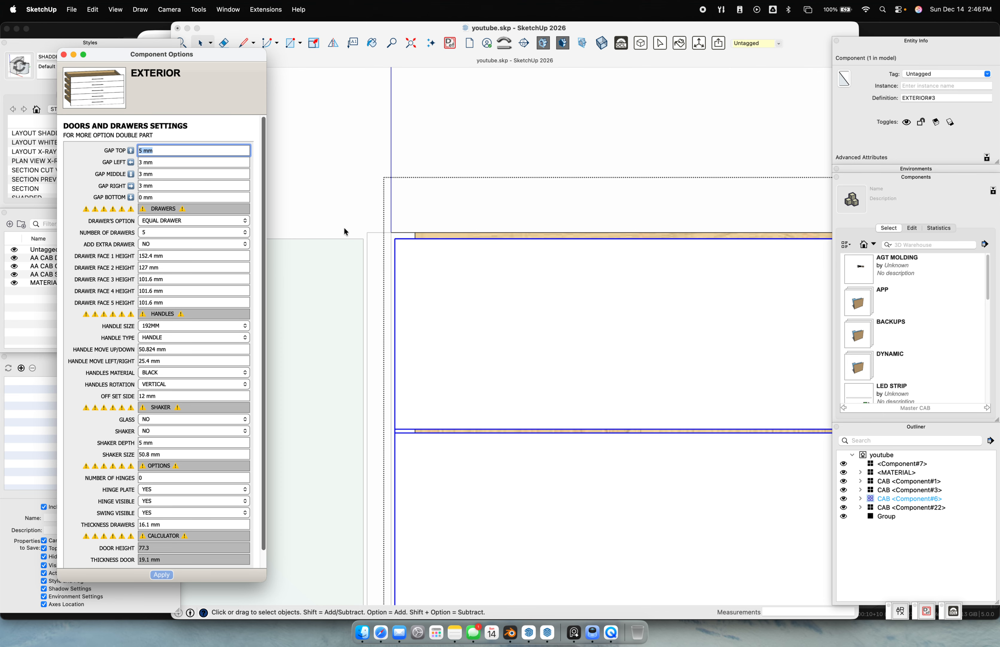
# Set the drawer fronts' top gap to 3 mm and bring all five drawers into view
pyautogui.write('3')
pyautogui.press('Return')
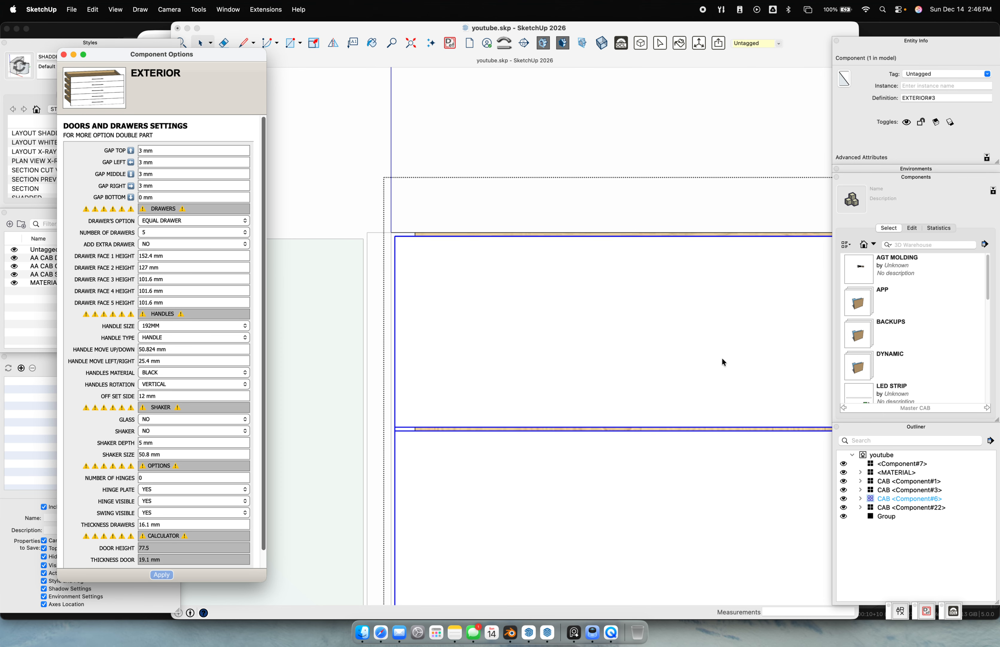
pyautogui.scroll(-5, 733, 464)
pyautogui.scroll(-3, 732, 464)
pyautogui.keyDown('shift'); pyautogui.moveTo(593, 391); pyautogui.dragTo(445, 247, button='middle'); pyautogui.keyUp('shift')
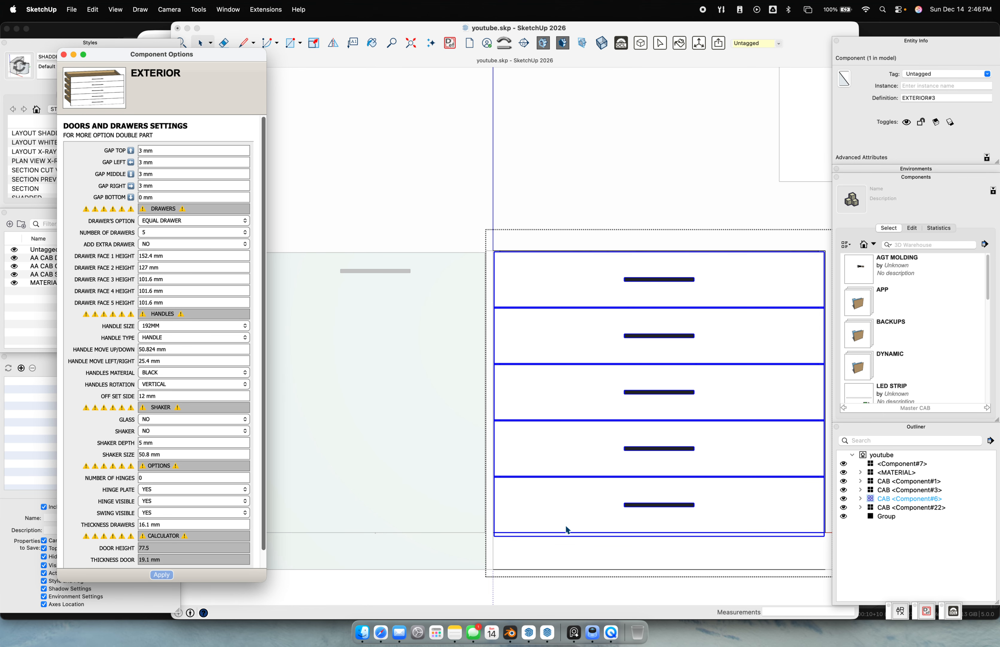
pyautogui.scroll(8, 488, 255)
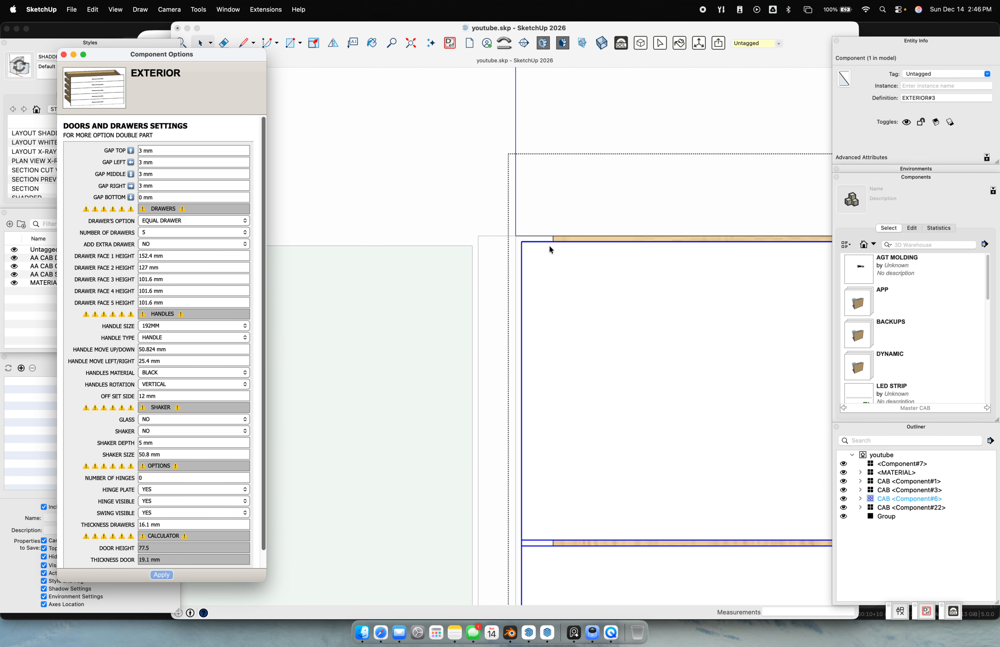
# Reopen the drawer cabinet, select its drawer fronts, and view it in 3-D
pyautogui.click(474, 202)
pyautogui.click(473, 198)
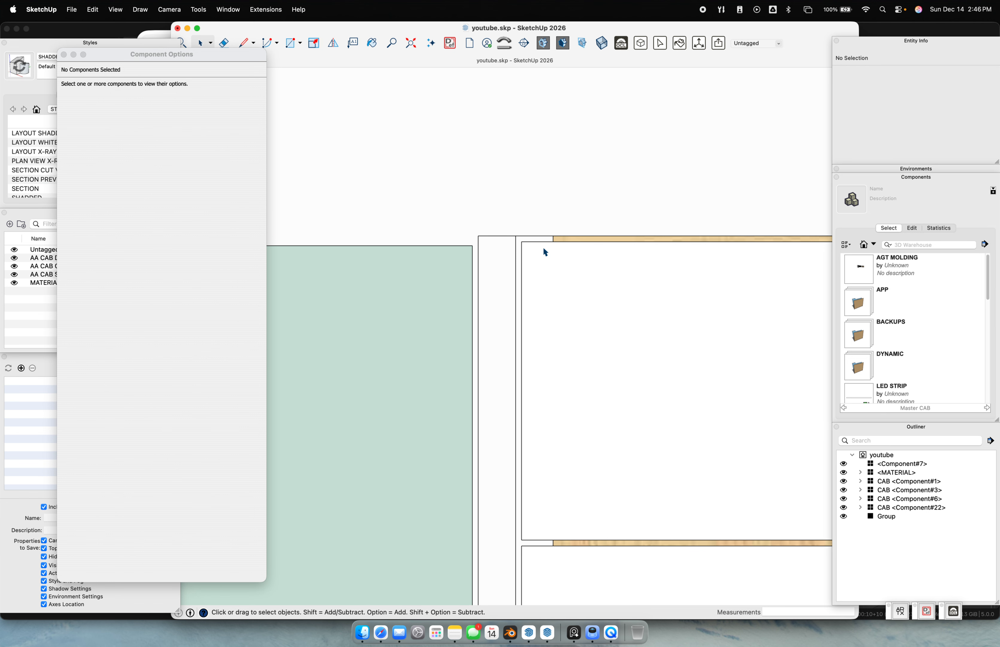
pyautogui.doubleClick(551, 260)
pyautogui.click(556, 236)
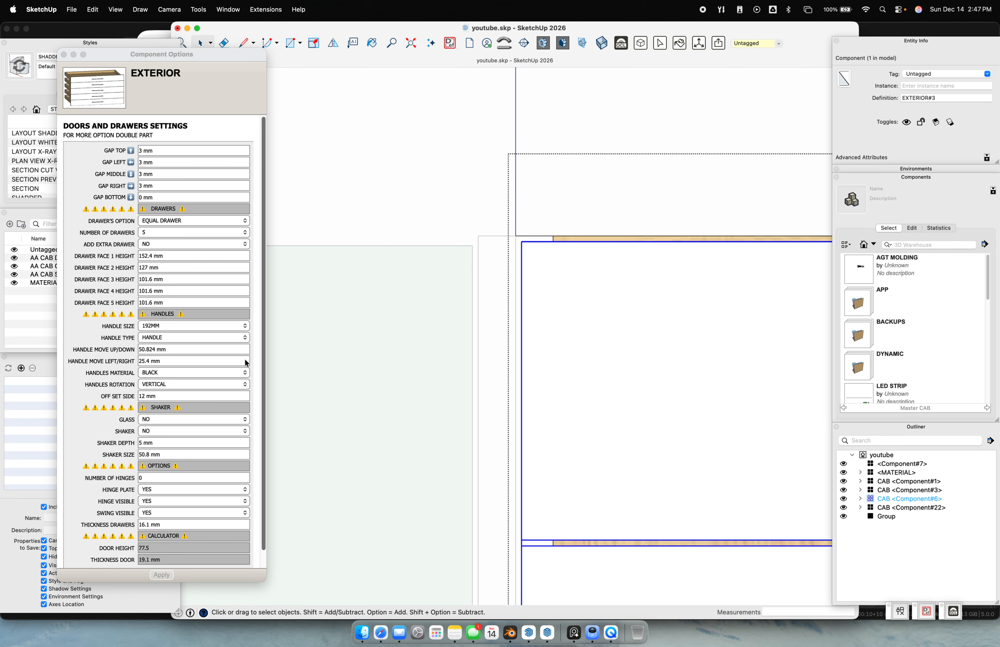
pyautogui.scroll(-1, 246, 364)
pyautogui.scroll(-3, 600, 366)
pyautogui.scroll(-5, 598, 362)
pyautogui.moveTo(656, 393); pyautogui.dragTo(576, 380, button='middle')
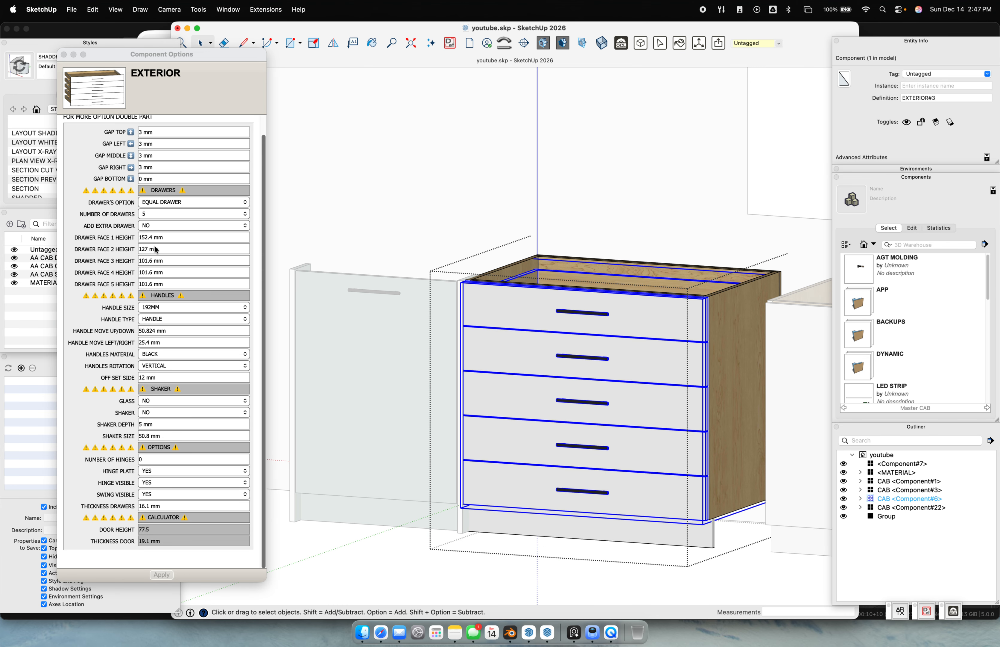
# Switch to one custom drawer above one equal, with a 254 mm (10") top drawer
pyautogui.click(185, 200)
pyautogui.click(186, 201)
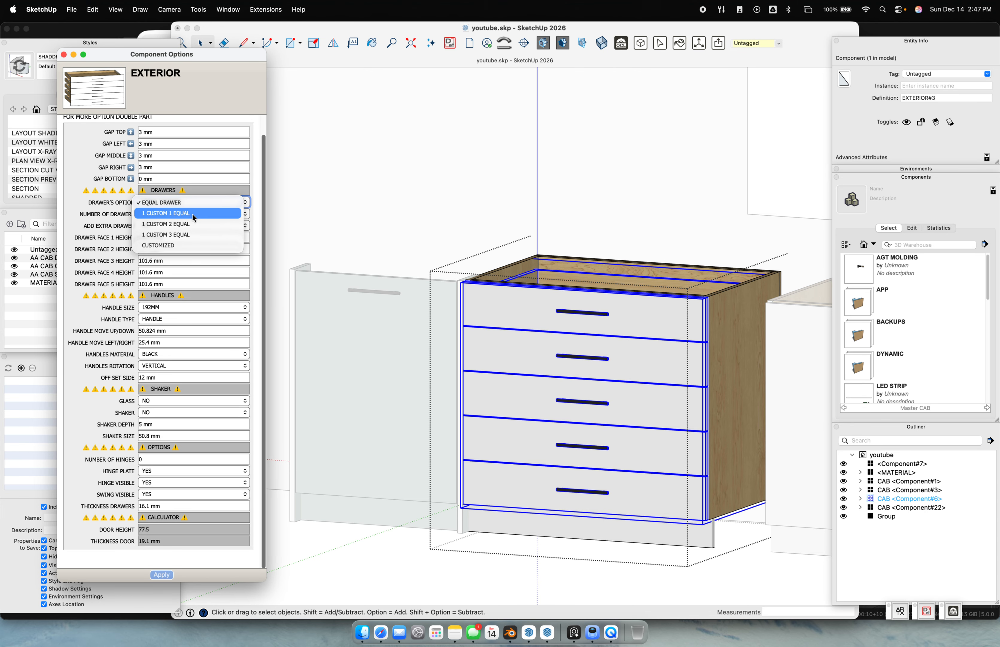
pyautogui.click(192, 213)
pyautogui.click(169, 572)
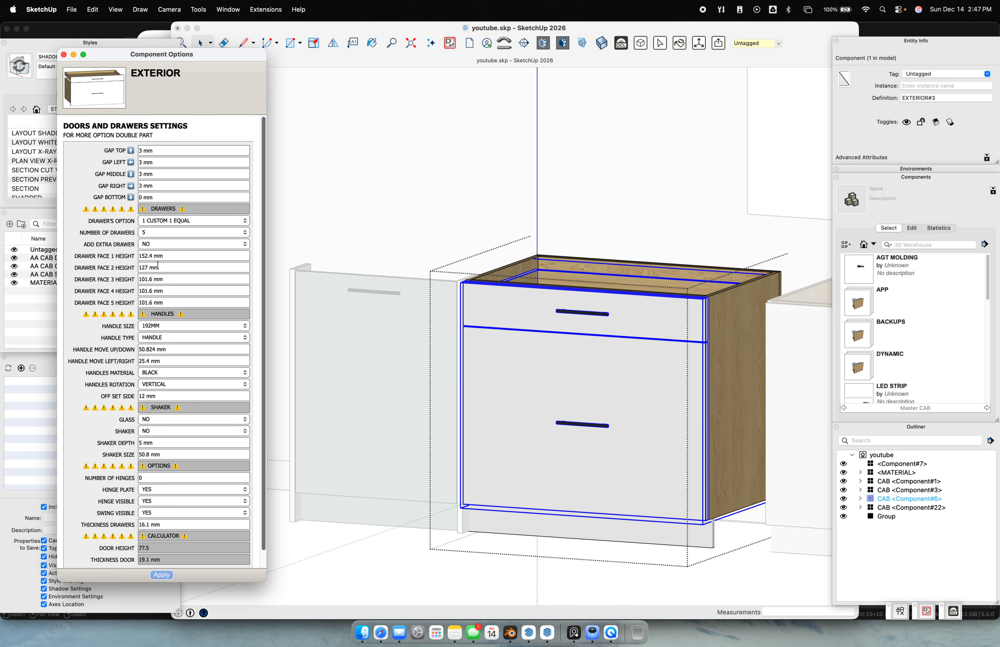
pyautogui.click(172, 256)
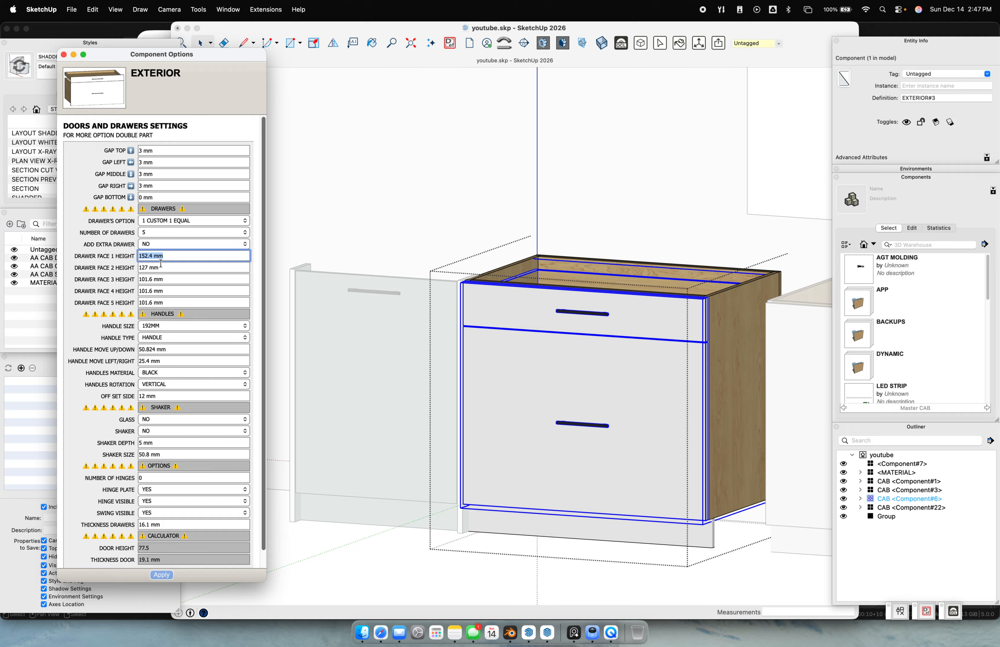
pyautogui.write('10"')
pyautogui.press('Return')
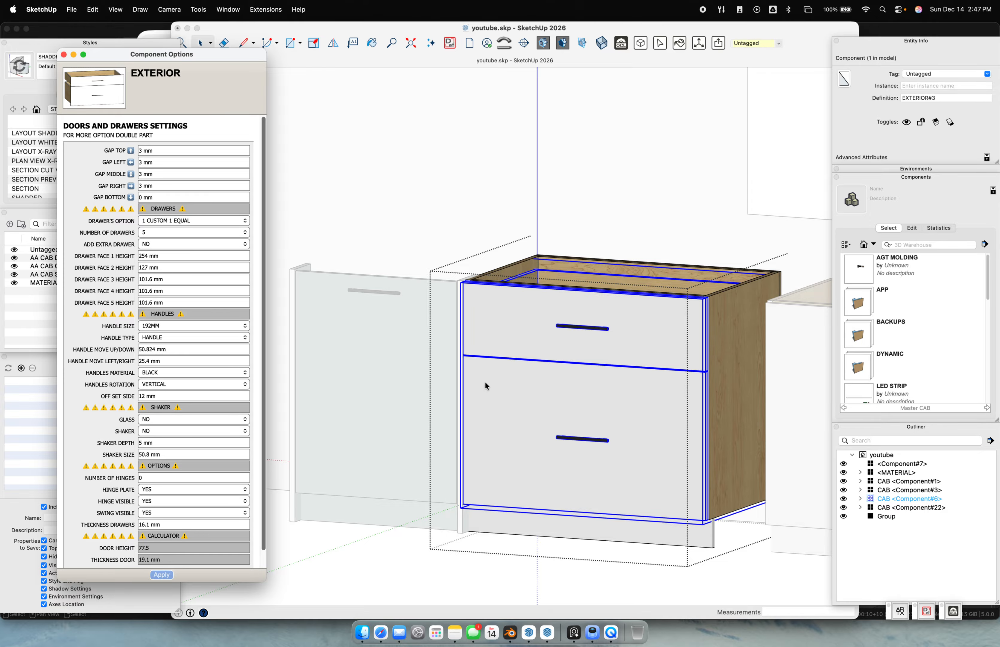
# Try a 25.4 mm middle gap between drawers, then set it back to 3 mm
pyautogui.click(158, 170)
pyautogui.write('25.4')
pyautogui.press('Return')
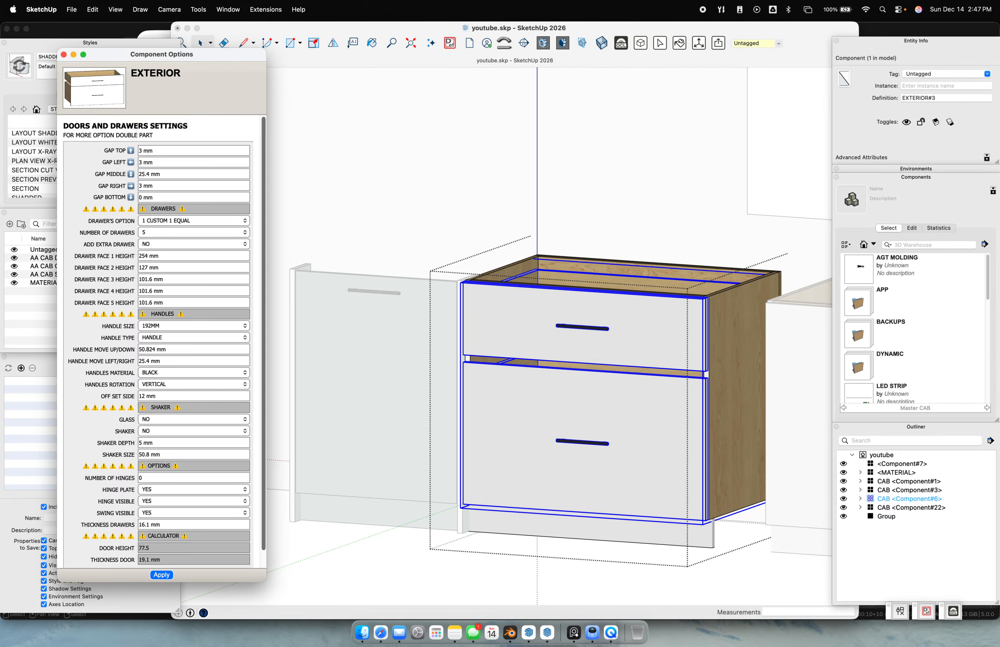
pyautogui.moveTo(658, 447); pyautogui.dragTo(594, 335, button='middle')
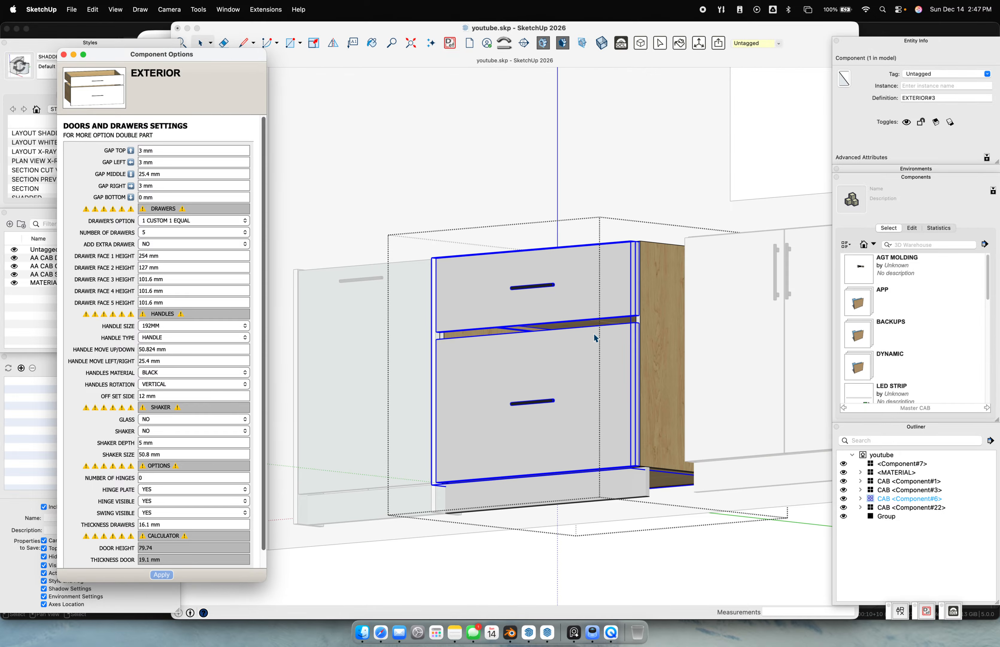
pyautogui.click(155, 173)
pyautogui.write('3')
pyautogui.press('Return')
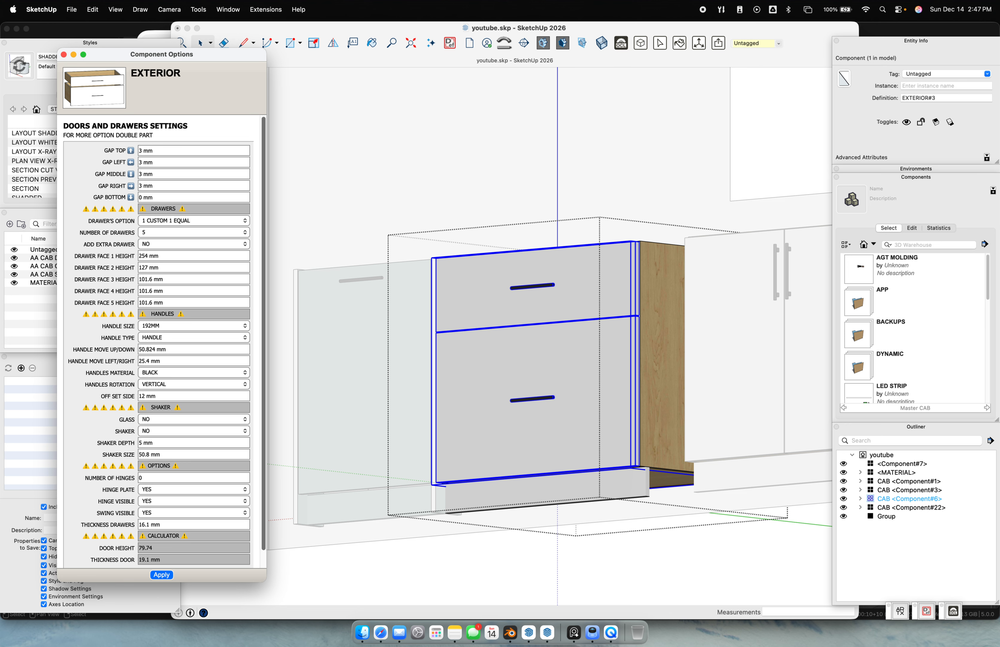
# Apply the 1 CUSTOM 2 EQUAL layout with a 152.4 mm (6") top drawer face
pyautogui.click(166, 221)
pyautogui.click(179, 232)
pyautogui.click(161, 574)
pyautogui.moveTo(562, 350); pyautogui.dragTo(518, 404, button='middle')
pyautogui.click(171, 257)
pyautogui.write('6')
pyautogui.press('Return')
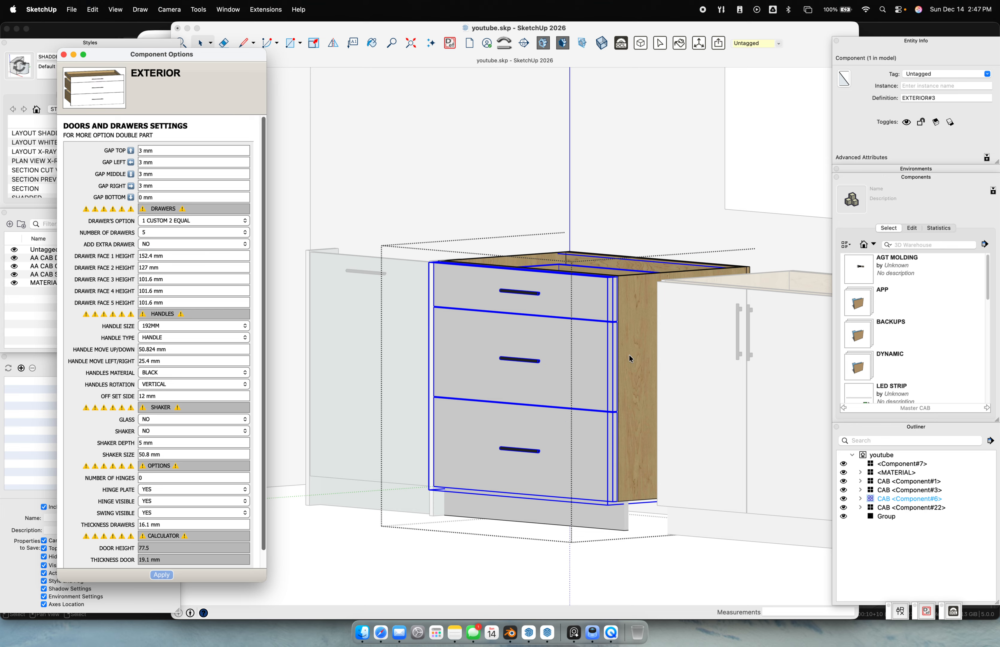
pyautogui.click(147, 256)
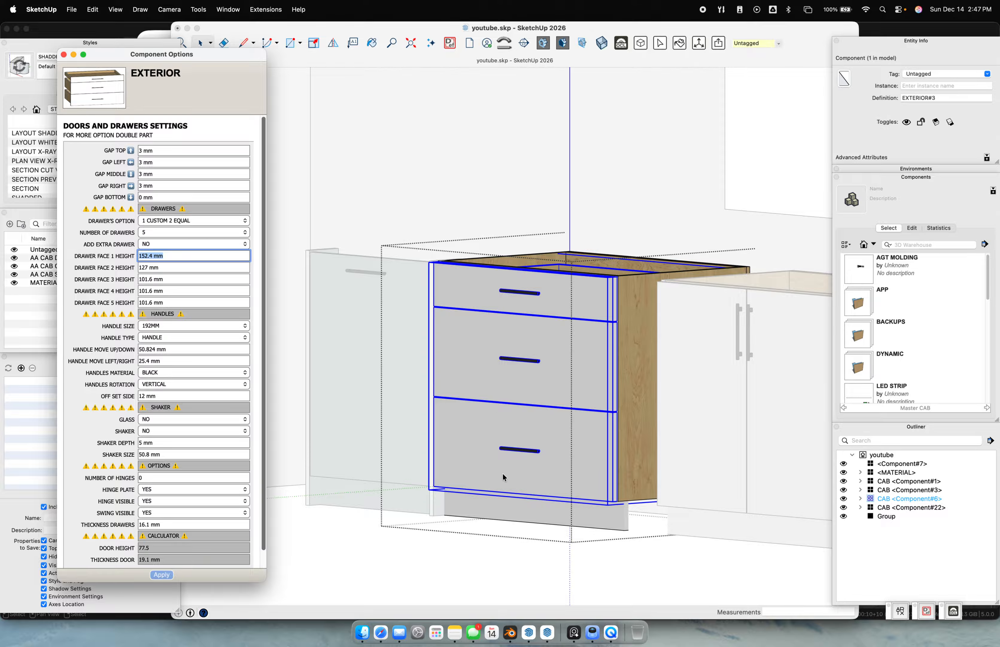
# Apply the customized drawer layout with face heights 152.4 mm, 254 mm and 254 mm
pyautogui.click(190, 220)
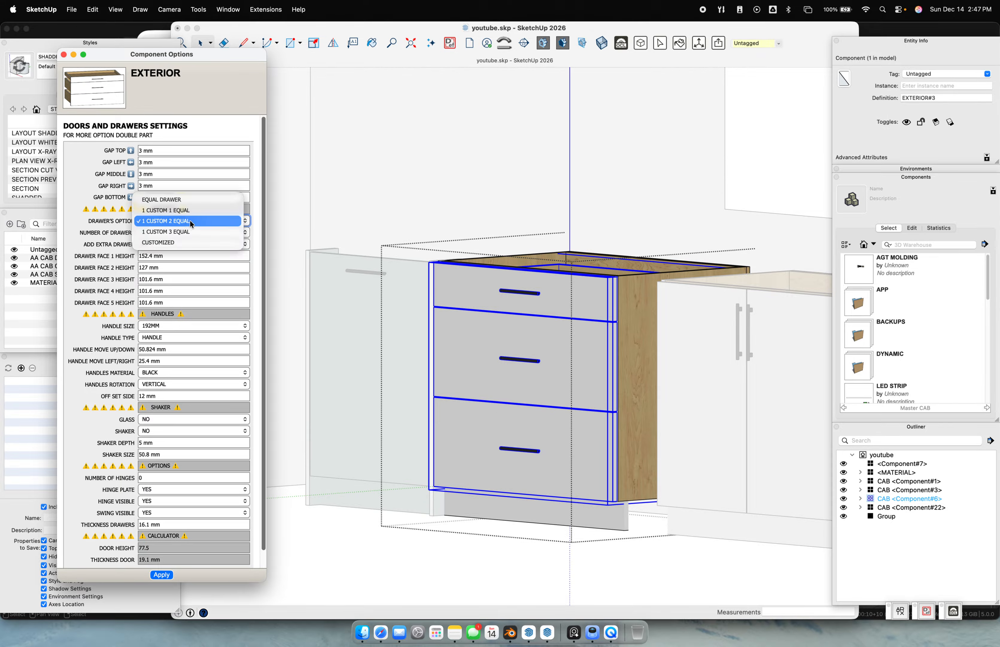
pyautogui.click(188, 241)
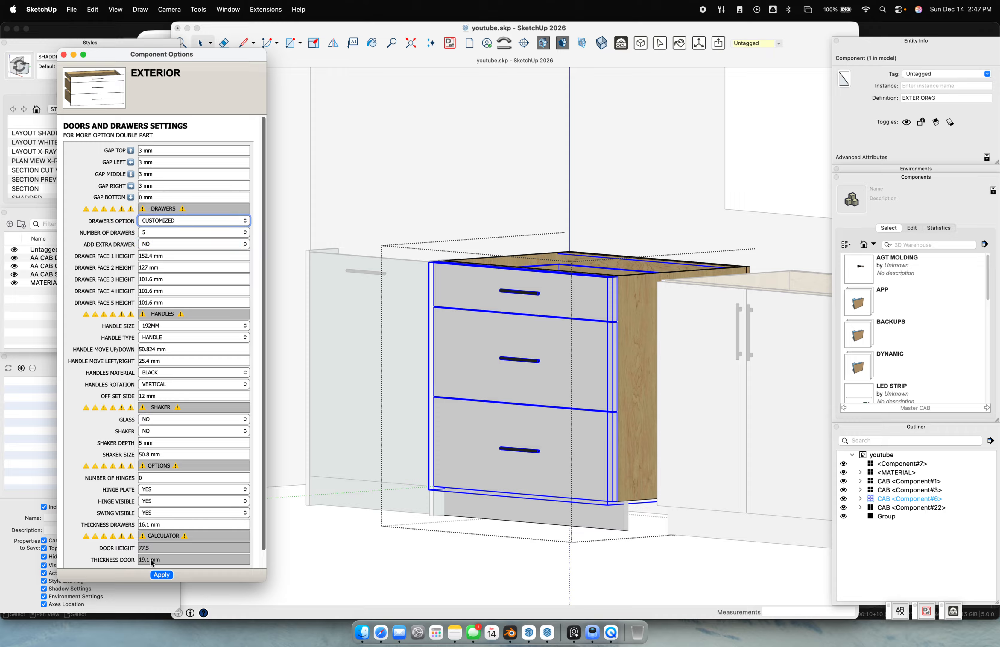
pyautogui.click(162, 574)
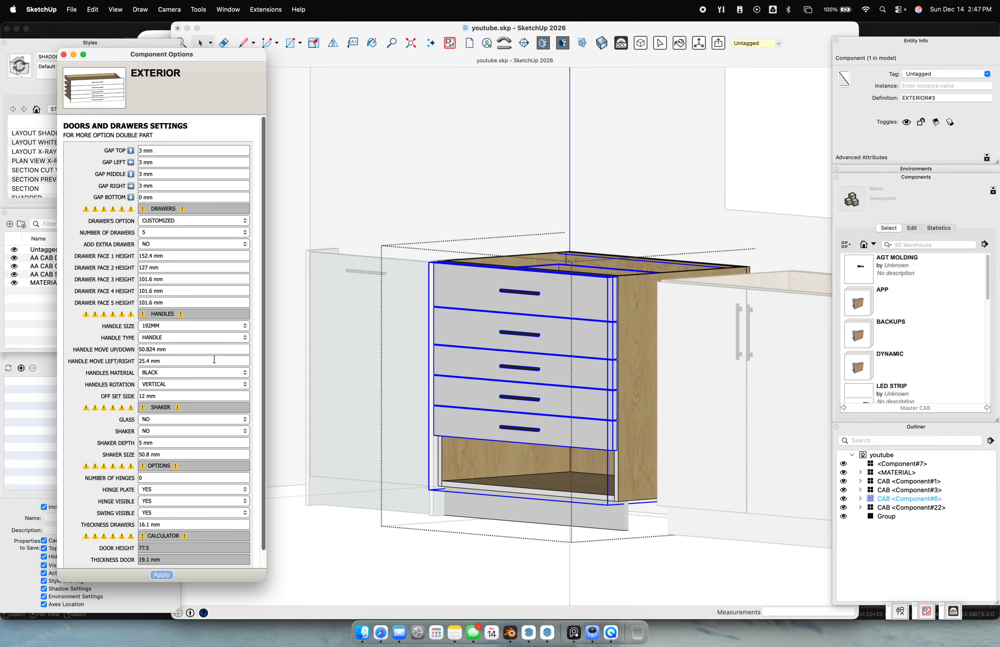
pyautogui.click(168, 256)
pyautogui.write('6"')
pyautogui.press('Return')
pyautogui.click(167, 267)
pyautogui.write('10"')
pyautogui.press('Return')
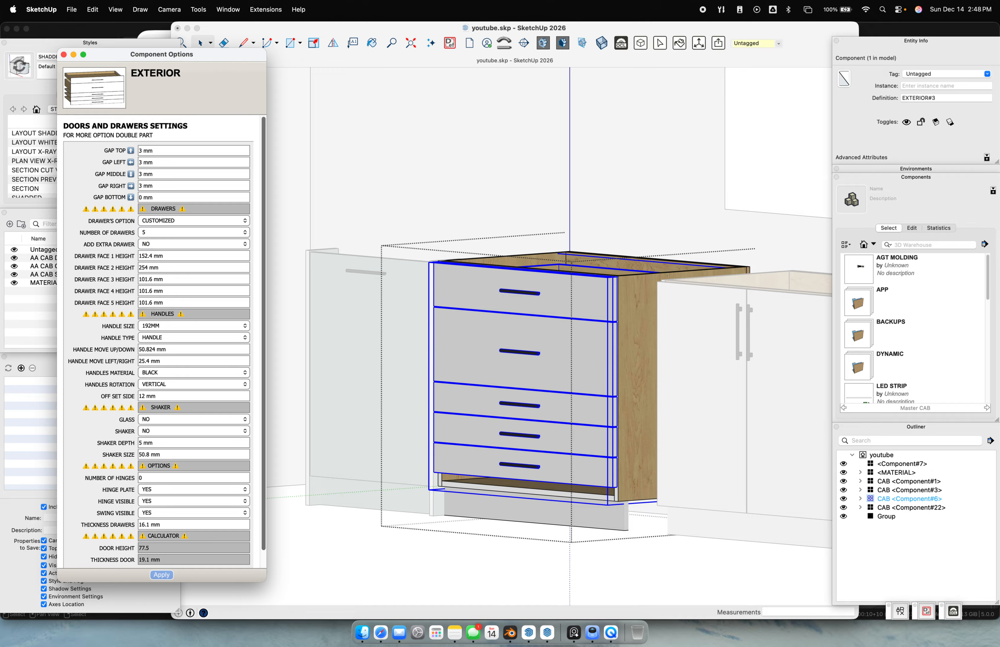
pyautogui.click(179, 279)
pyautogui.press('super+a')
pyautogui.write('10"')
pyautogui.press('Return')
# Switch to EQUAL DRAWER, try 3 drawers, then settle on 2 drawers
pyautogui.moveTo(565, 463); pyautogui.dragTo(559, 437, button='middle')
pyautogui.click(227, 223)
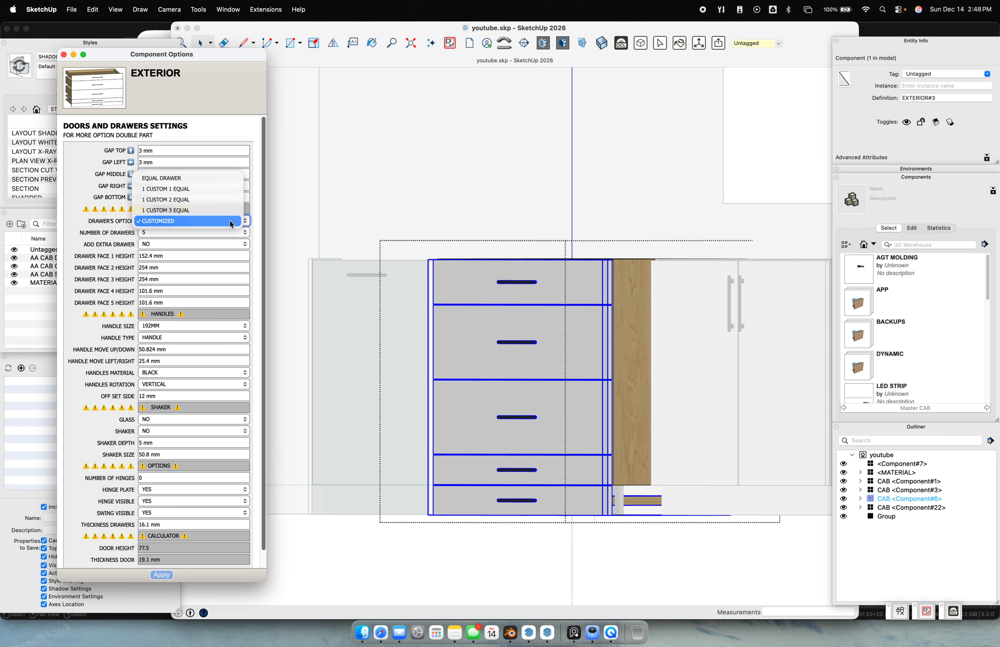
pyautogui.click(224, 180)
pyautogui.click(161, 574)
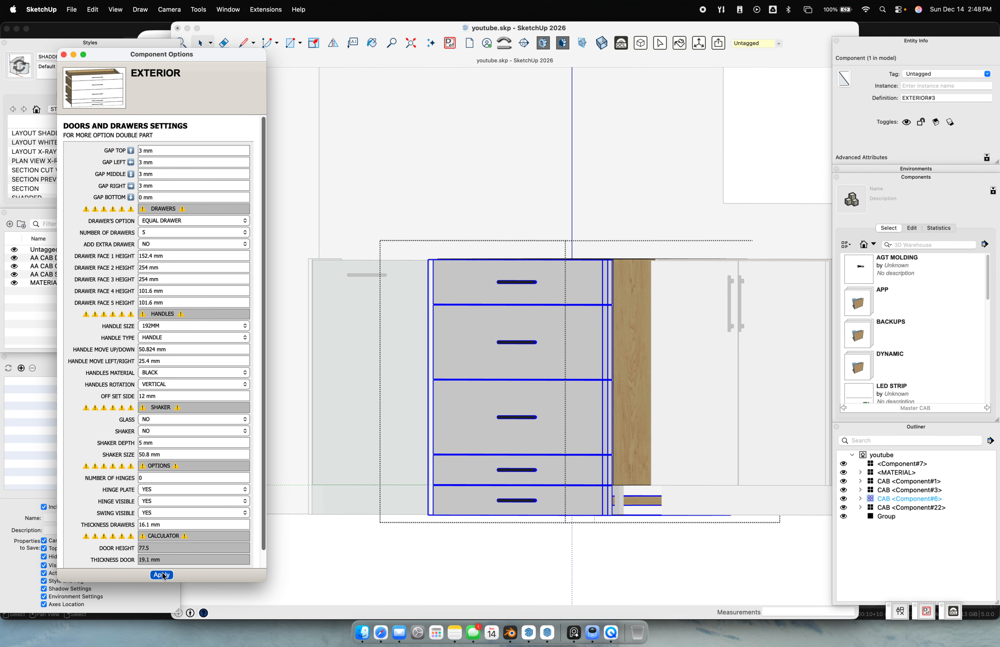
pyautogui.click(175, 232)
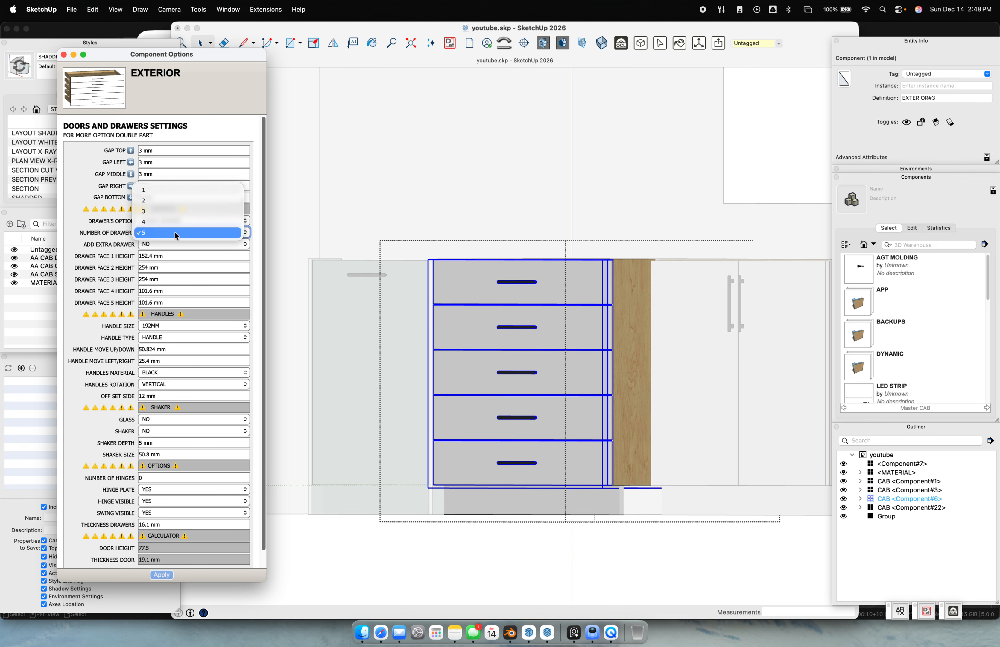
pyautogui.click(181, 208)
pyautogui.click(162, 574)
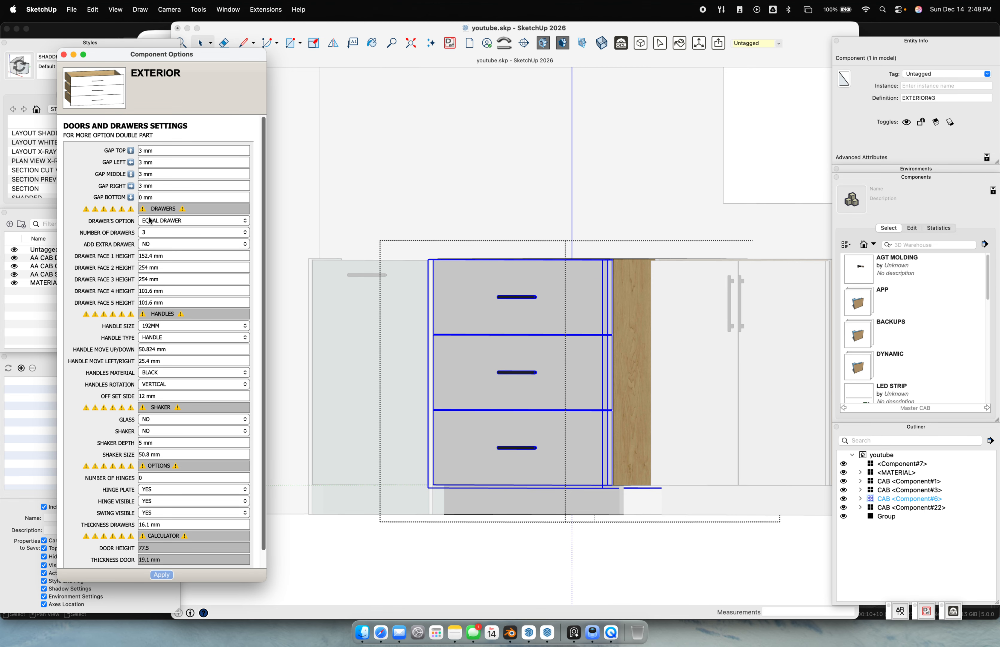
pyautogui.click(154, 232)
pyautogui.click(145, 222)
pyautogui.click(162, 574)
pyautogui.moveTo(424, 235); pyautogui.dragTo(390, 261, button='middle')
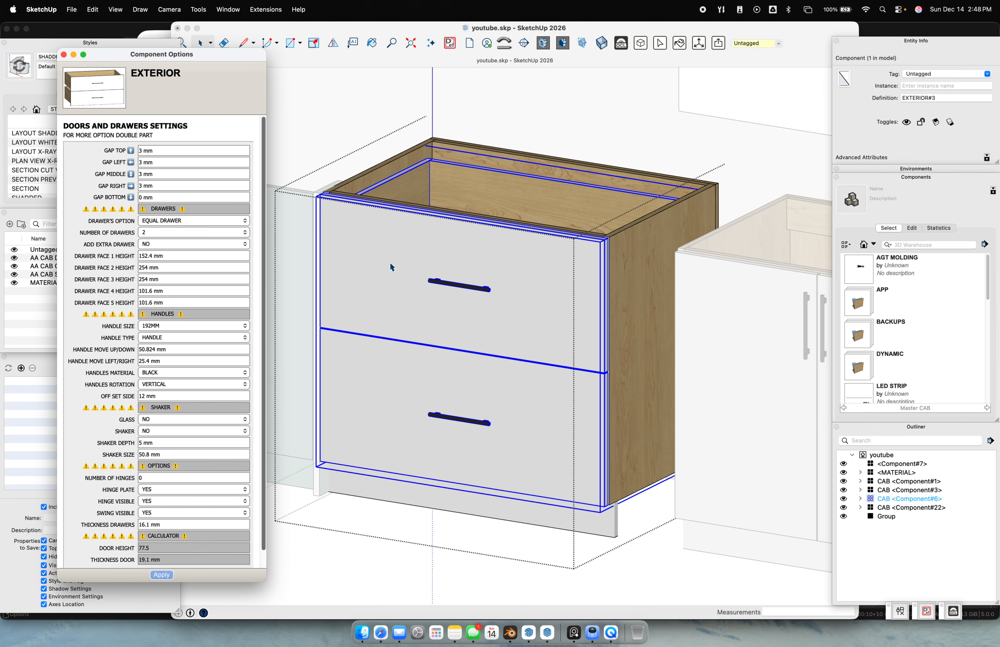
pyautogui.press('super+t')
# Select the top drawer and test a 50.8 mm move position, then reset it to 0
pyautogui.click(381, 249)
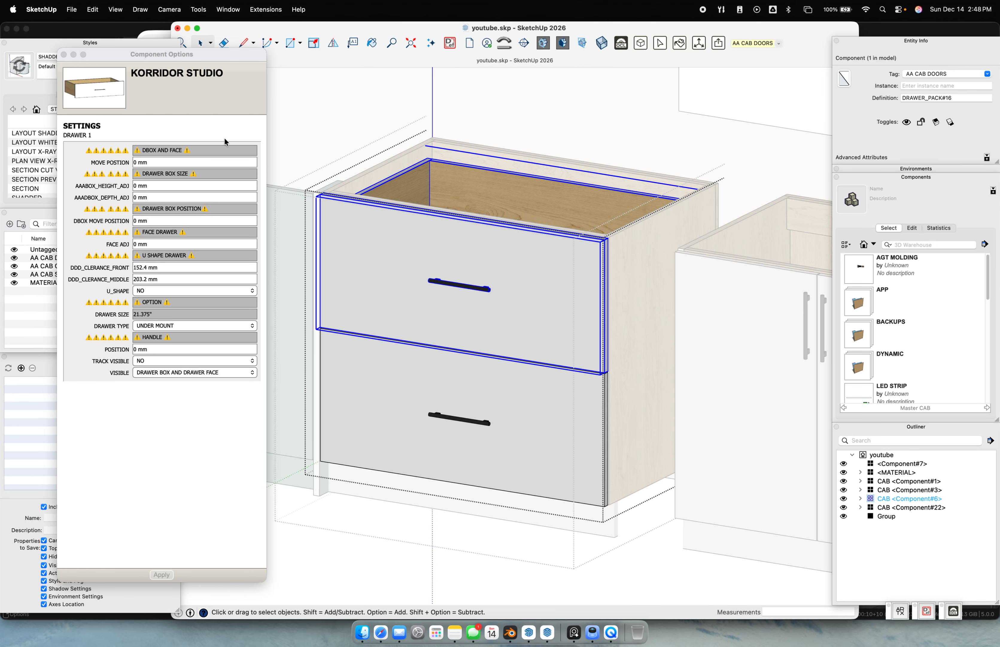
pyautogui.click(175, 160)
pyautogui.click(180, 161)
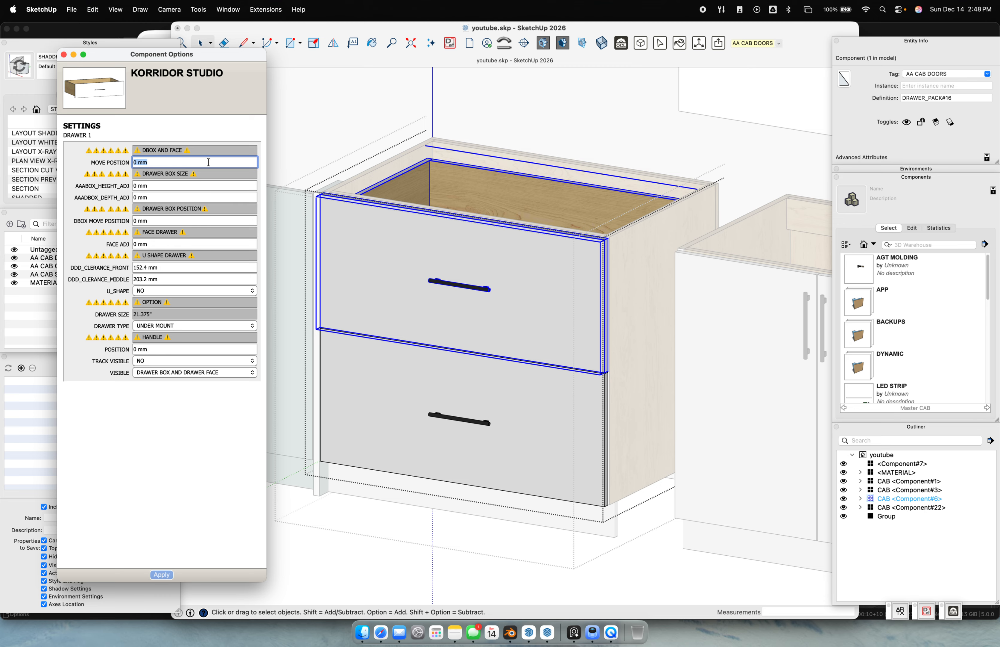
pyautogui.write('50.8')
pyautogui.press('Return')
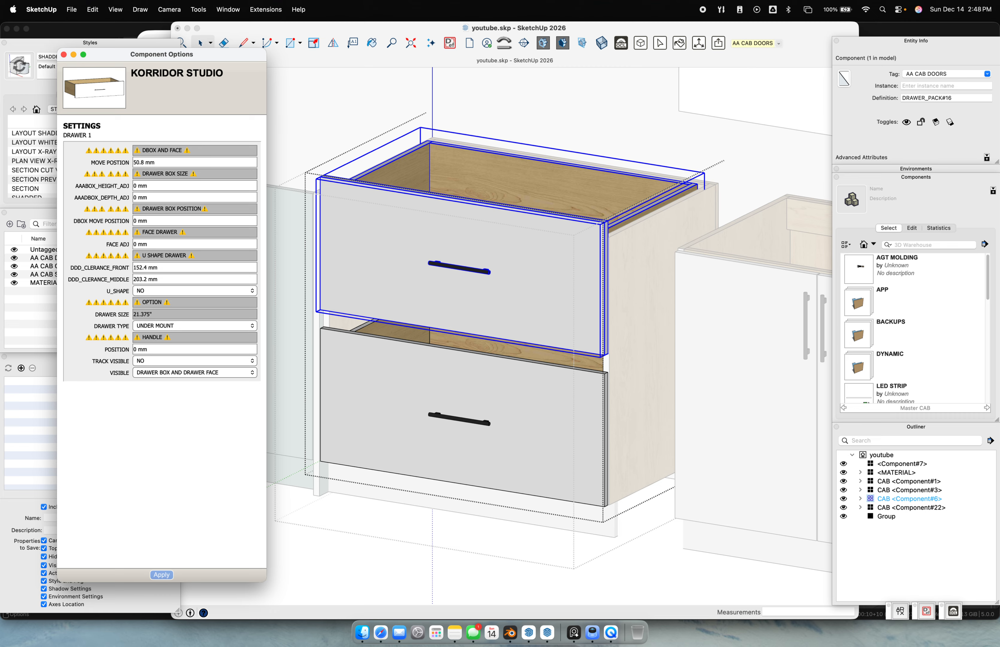
pyautogui.click(200, 161)
pyautogui.write('0')
pyautogui.press('Return')
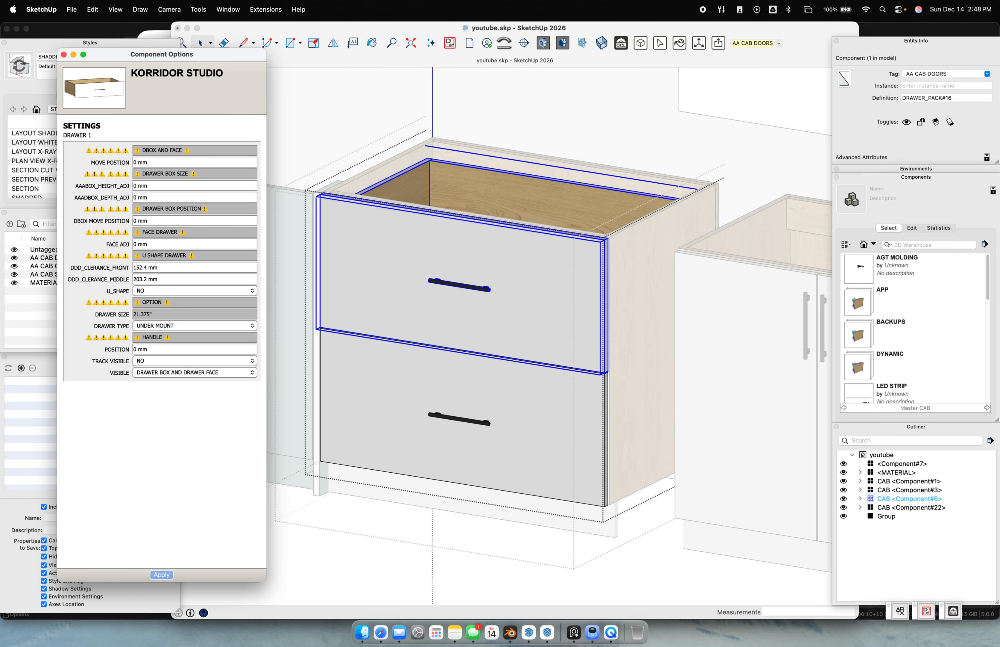
pyautogui.moveTo(524, 219); pyautogui.dragTo(464, 256, button='middle')
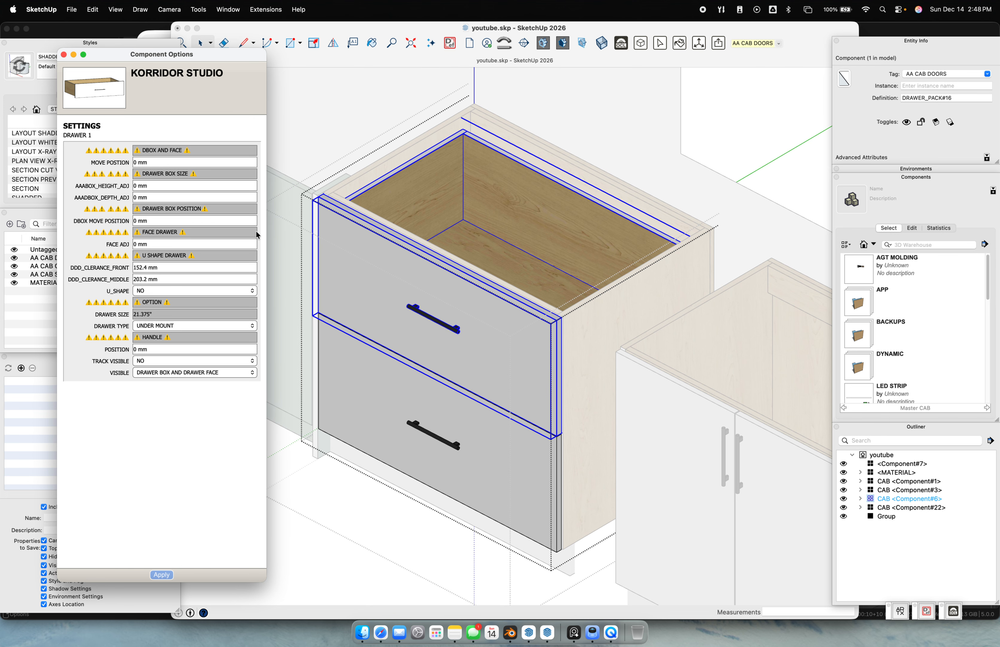
# Set the drawer box height adjustment to -50.8 mm, then to -76.2 mm
pyautogui.click(155, 189)
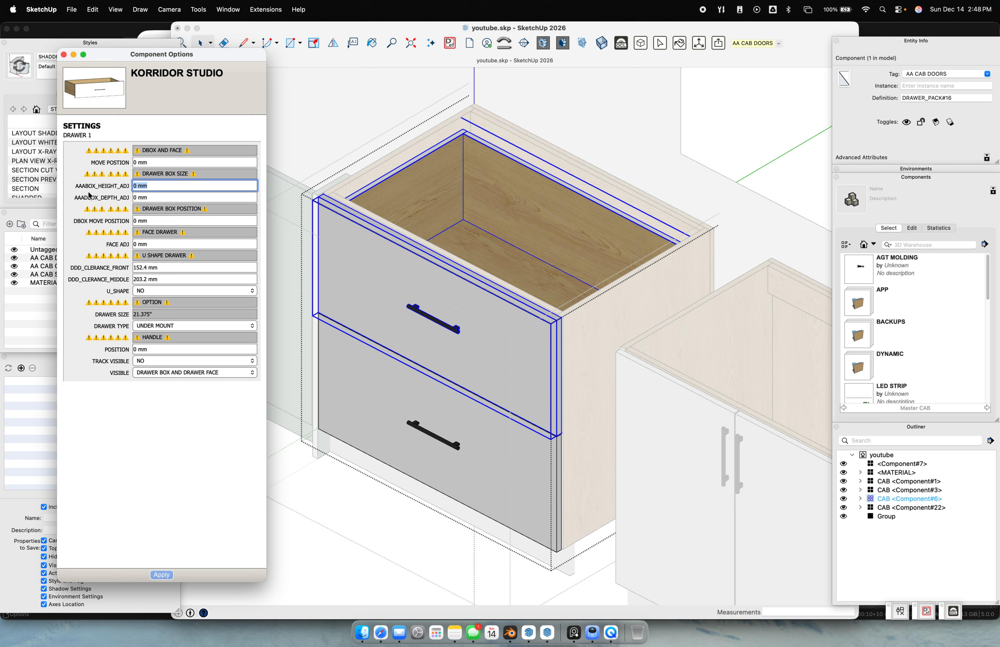
pyautogui.write('-50.8')
pyautogui.press('Return')
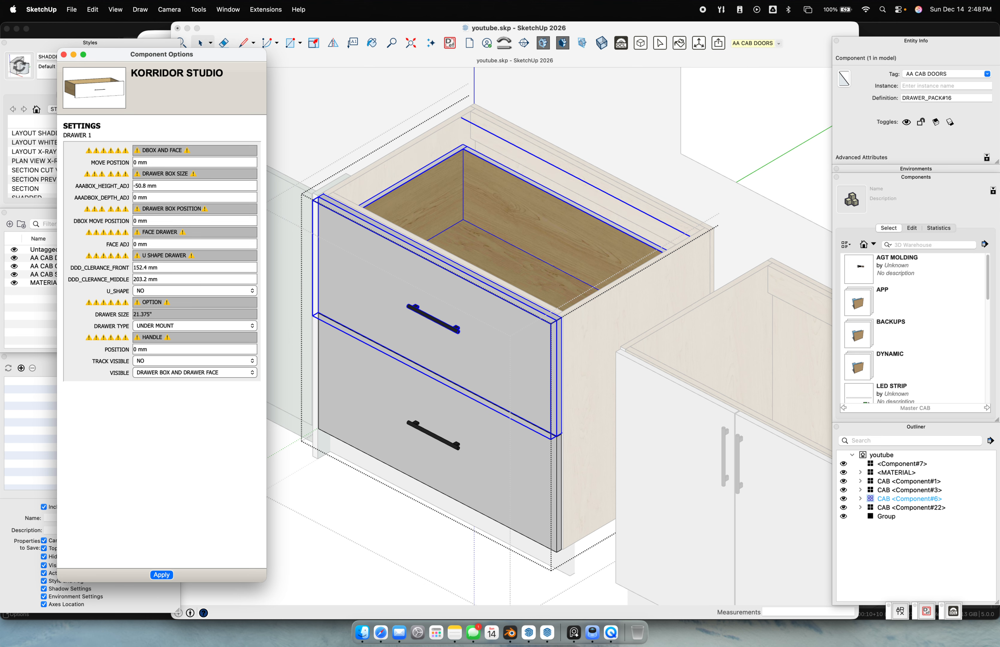
pyautogui.moveTo(501, 211); pyautogui.dragTo(529, 149, button='middle')
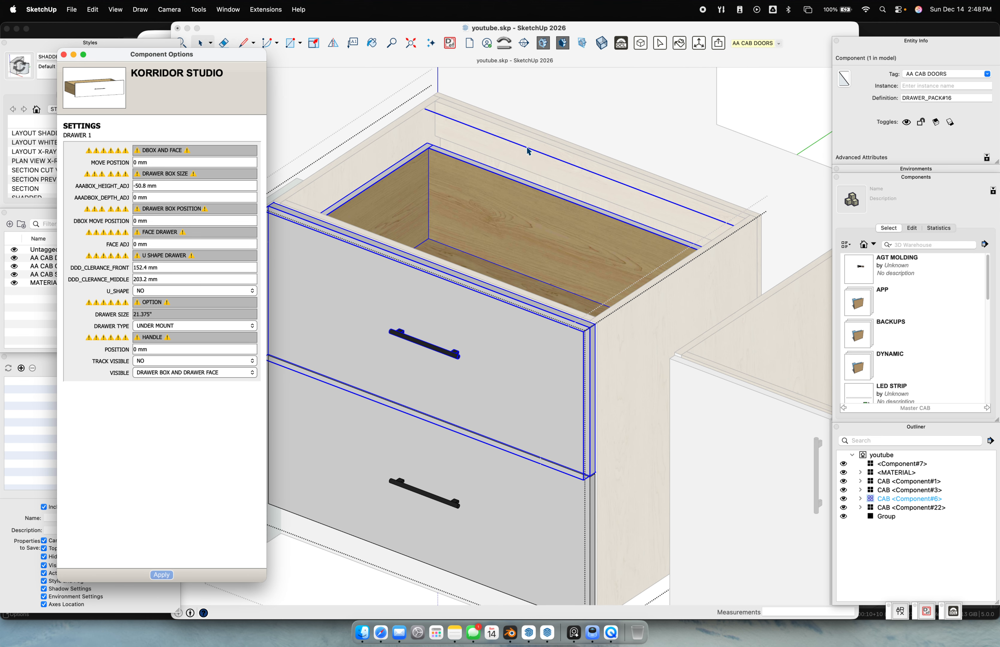
pyautogui.click(167, 185)
pyautogui.write('-76.2')
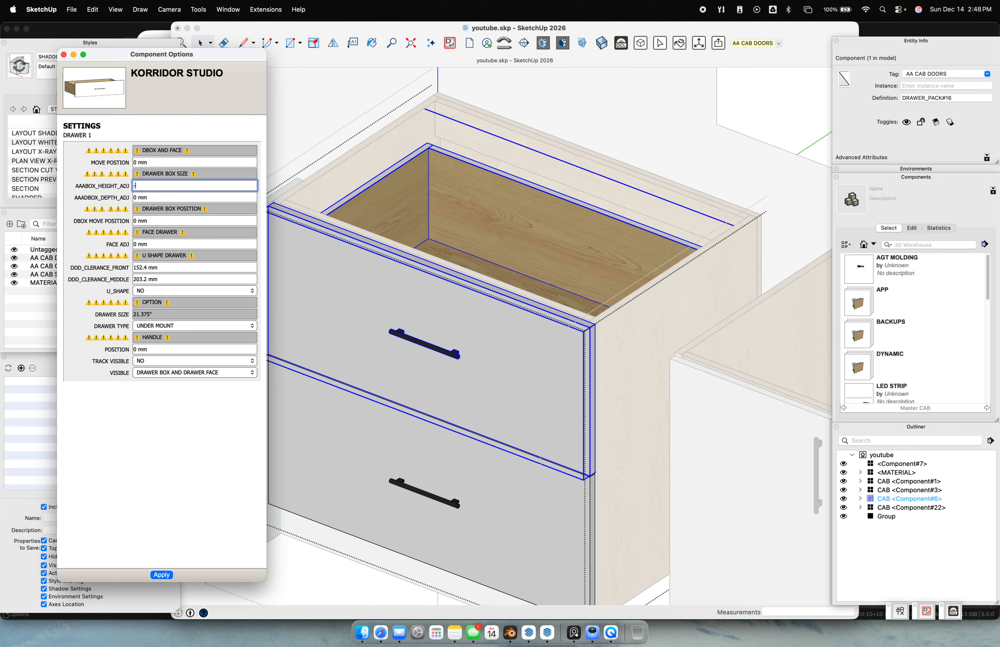
pyautogui.press('Return')
# Set the drawer box depth adjustment to -50.8 mm
pyautogui.click(153, 197)
pyautogui.write('-50.8')
pyautogui.press('Return')
pyautogui.moveTo(319, 212); pyautogui.dragTo(133, 269, button='middle')
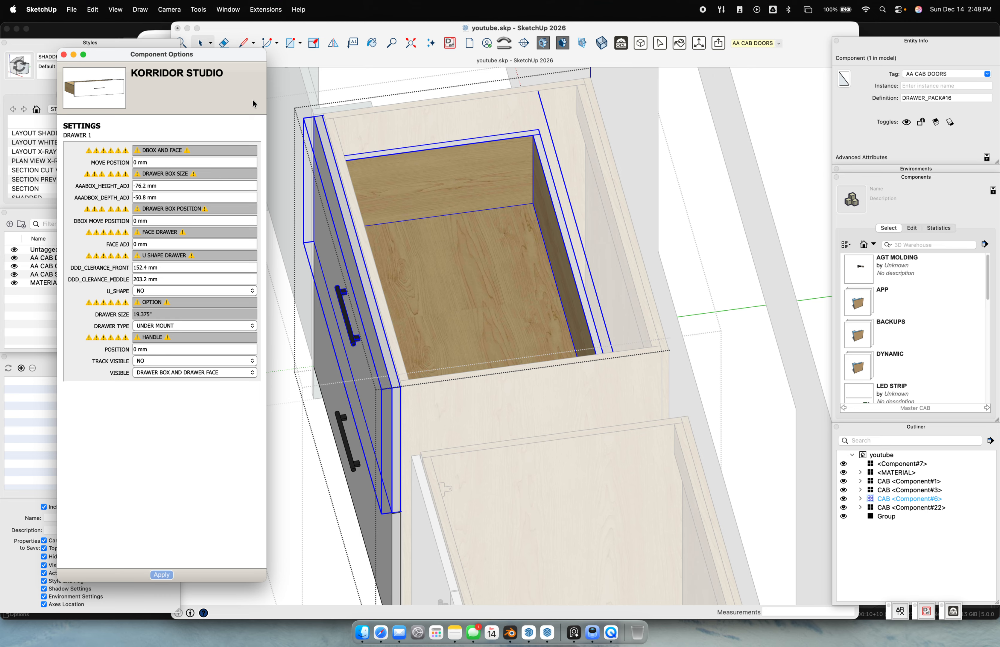
# Try box depth adjustments of -25.4 mm, 25.4 mm and 1 mm
pyautogui.click(163, 197)
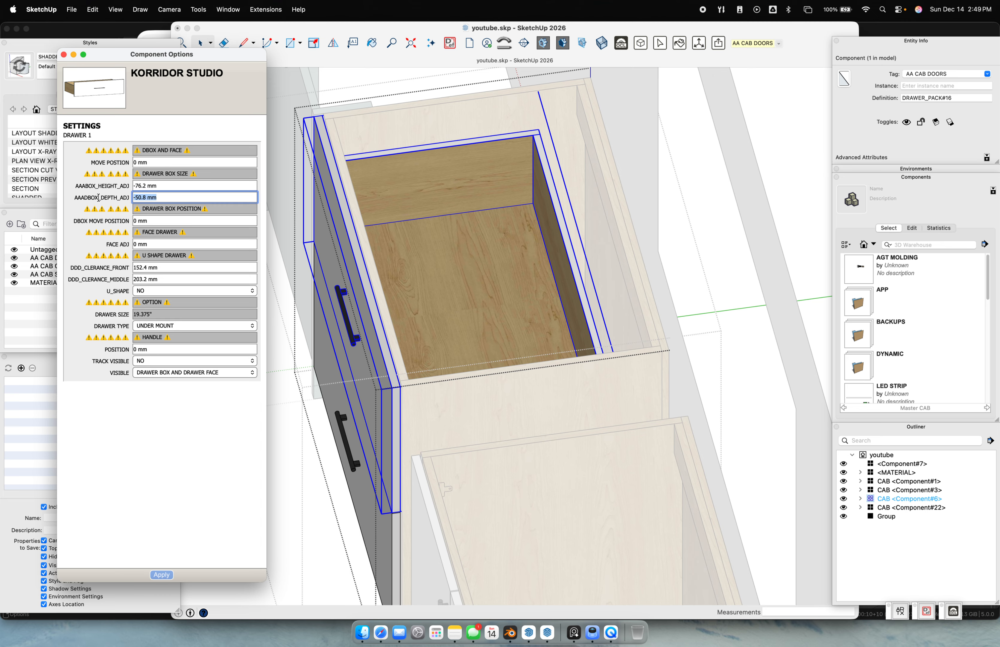
pyautogui.write('-1')
pyautogui.press('Return')
pyautogui.click(160, 197)
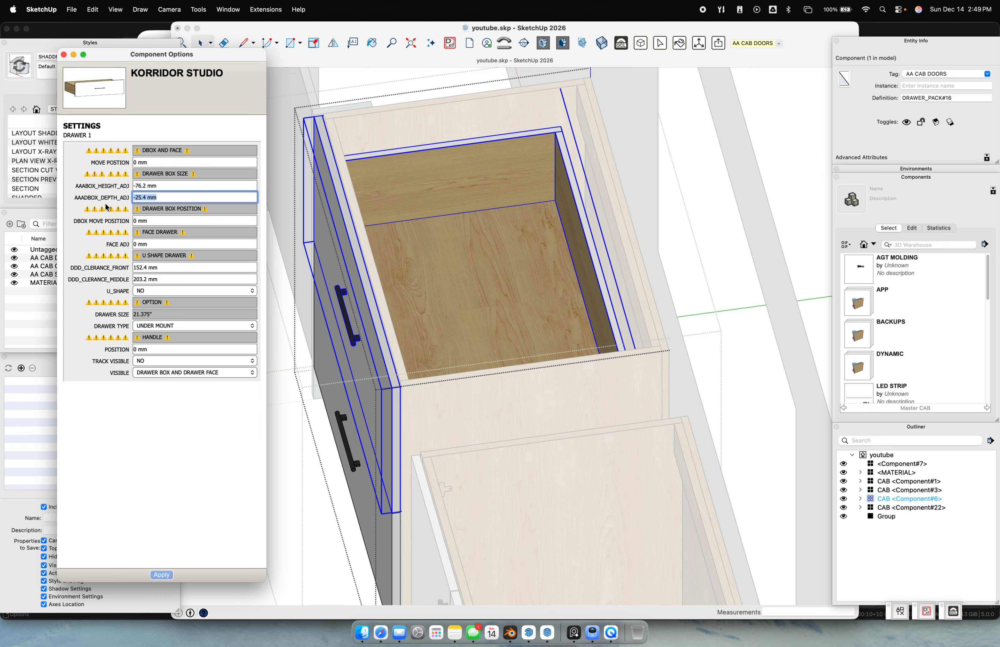
pyautogui.write('1')
pyautogui.press('Return')
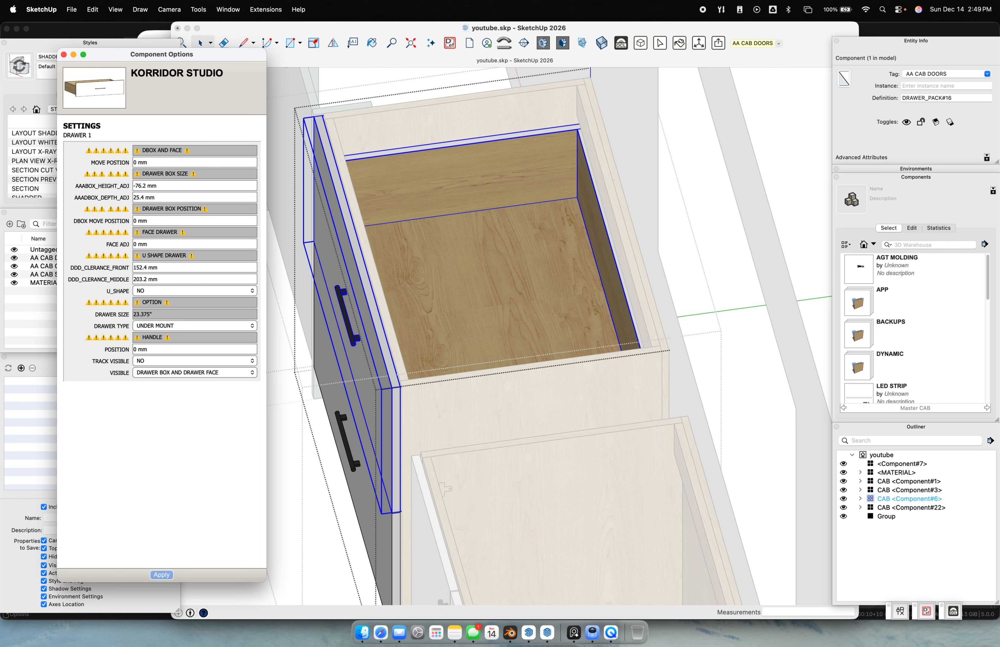
pyautogui.click(159, 197)
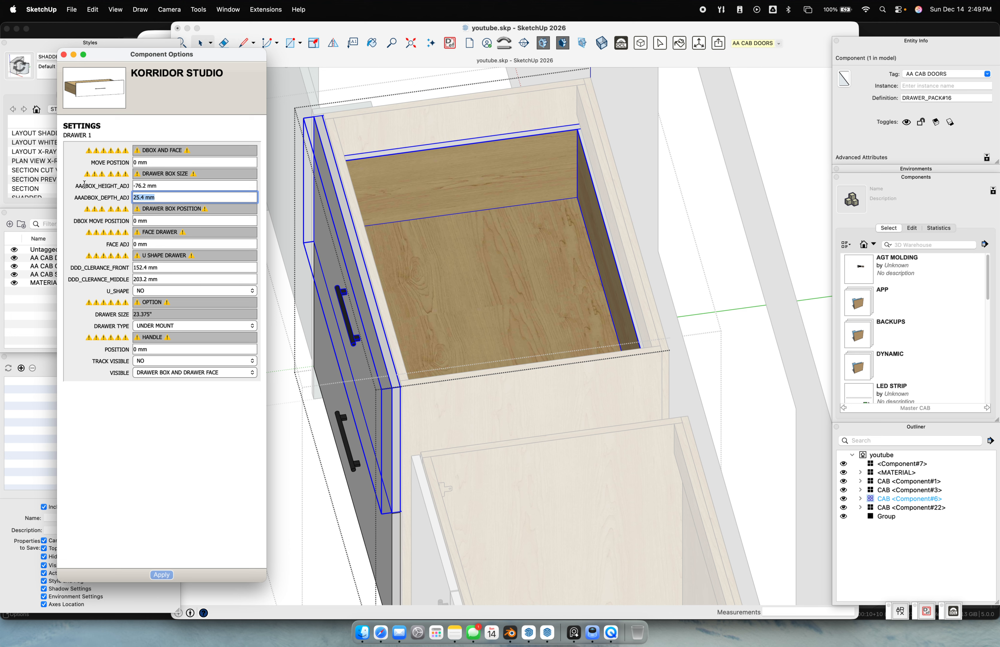
pyautogui.write('1')
pyautogui.press('Return')
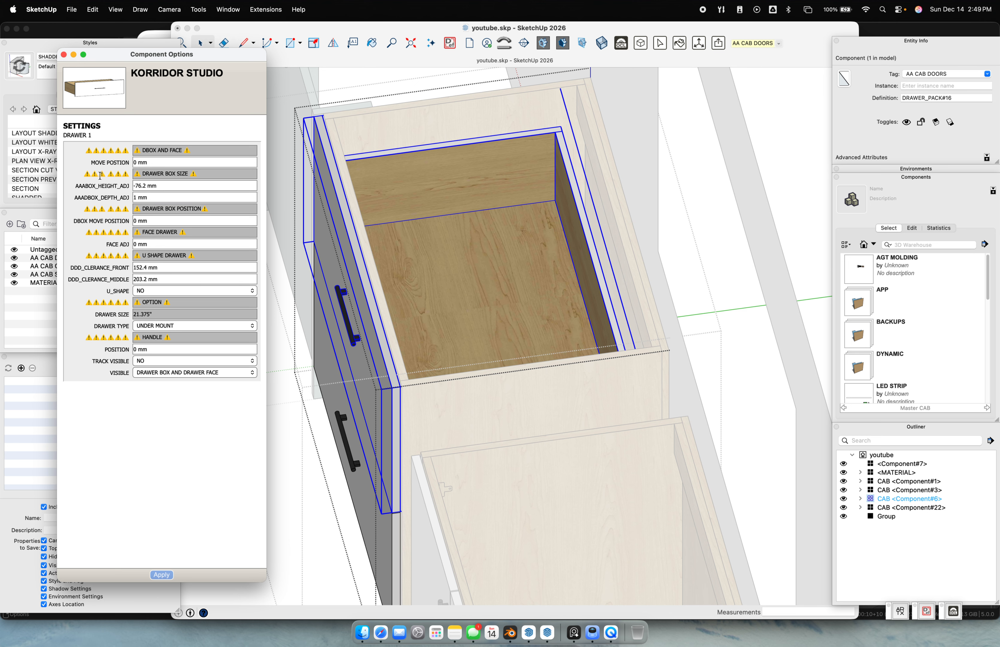
# Set the box depth adjustment to 10 mm, then back to 0 mm
pyautogui.click(160, 196)
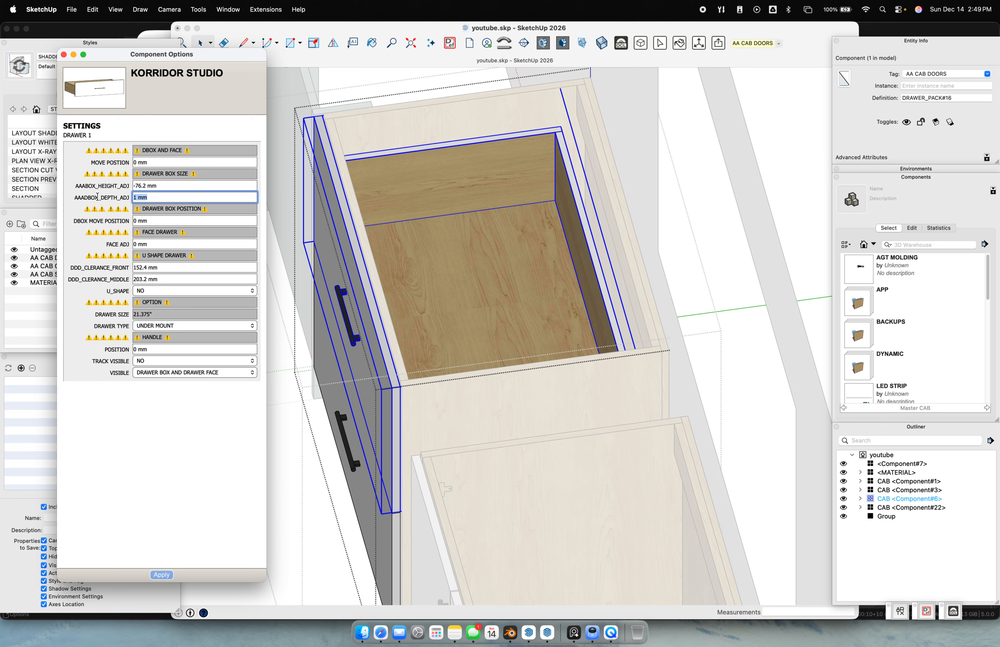
pyautogui.write('10')
pyautogui.press('Return')
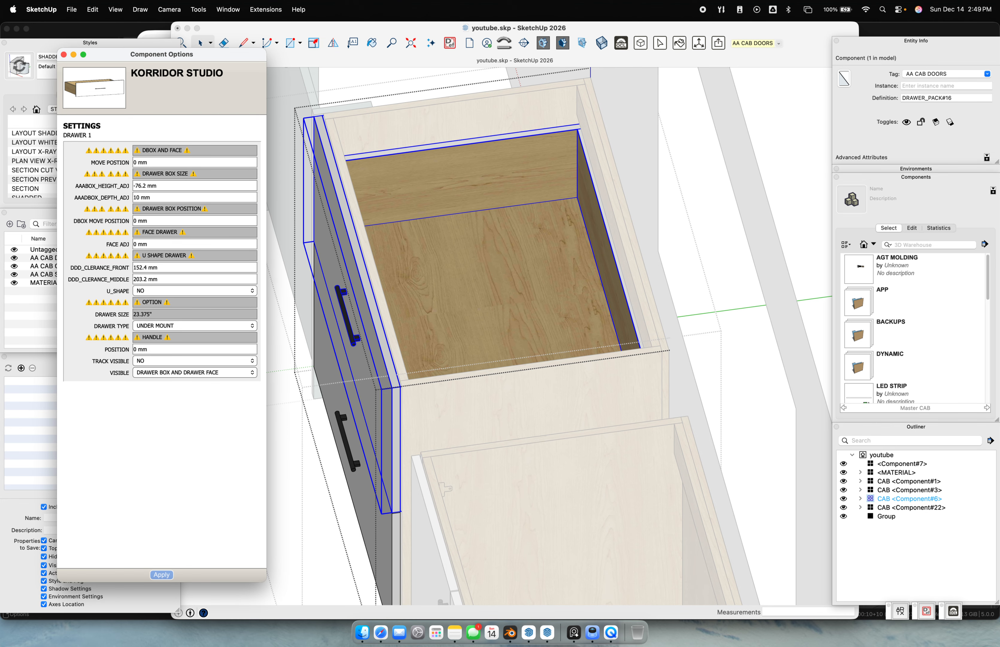
pyautogui.click(134, 197)
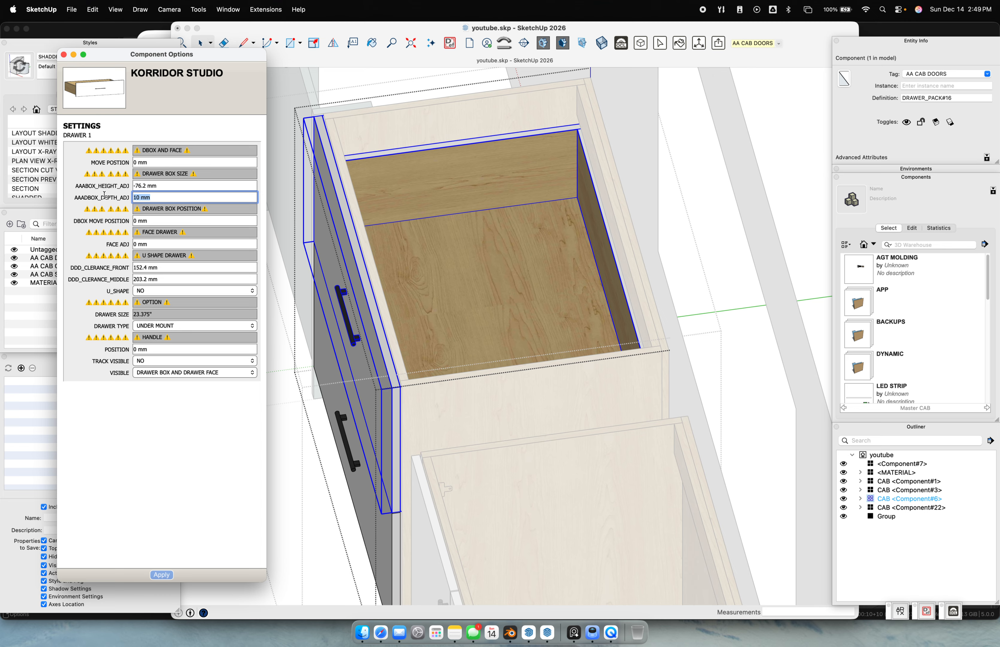
pyautogui.write('0')
pyautogui.press('Return')
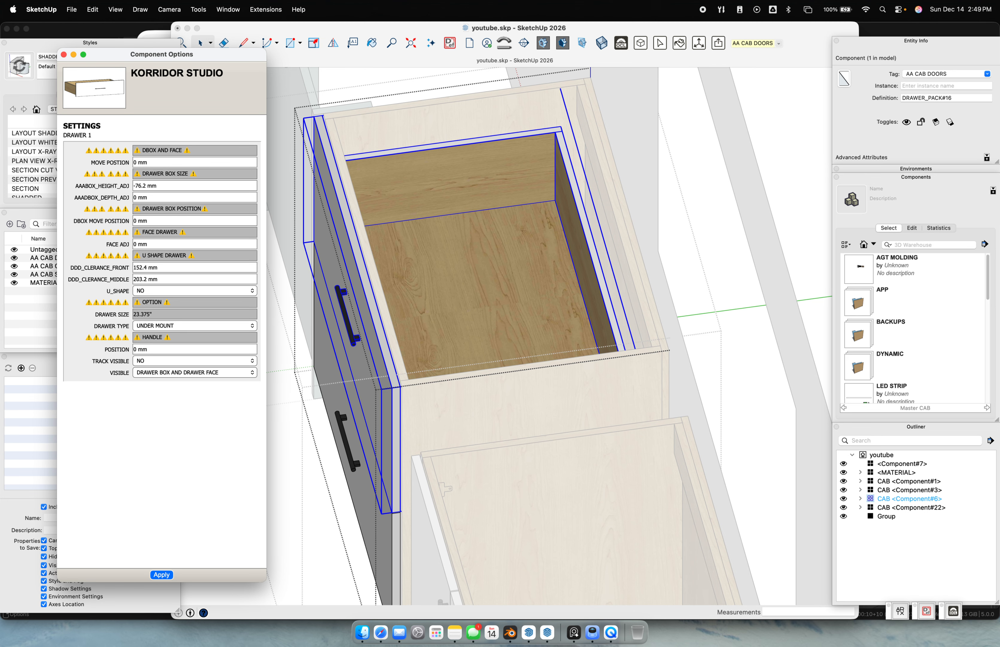
# Retest a 10 mm depth adjustment, reset it to 0 mm, and inspect the drawer
pyautogui.click(160, 197)
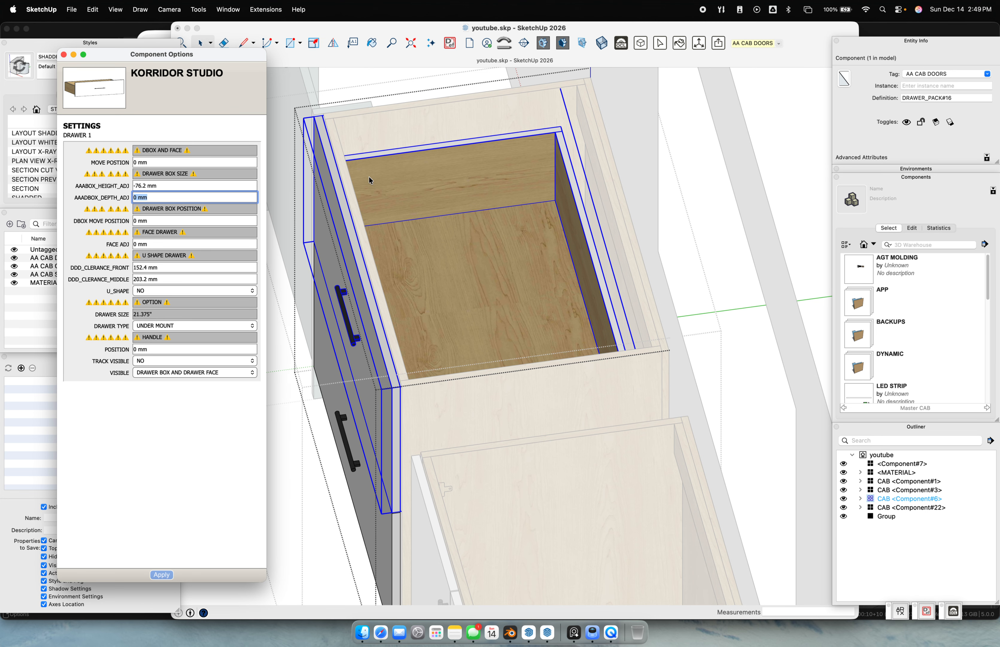
pyautogui.click(667, 252)
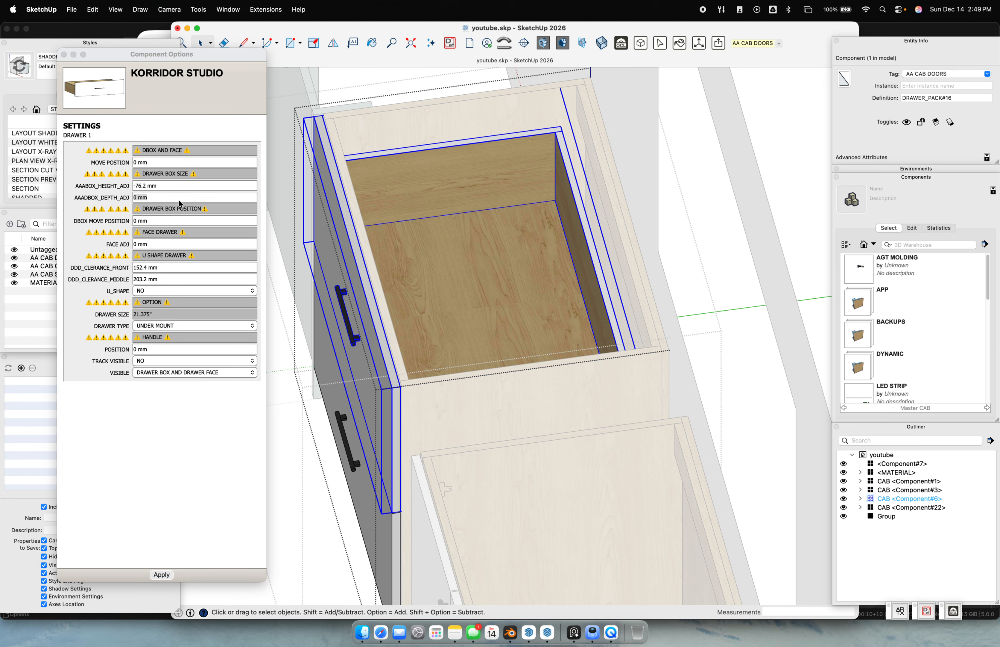
pyautogui.click(175, 197)
pyautogui.moveTo(390, 235); pyautogui.dragTo(413, 216, button='middle')
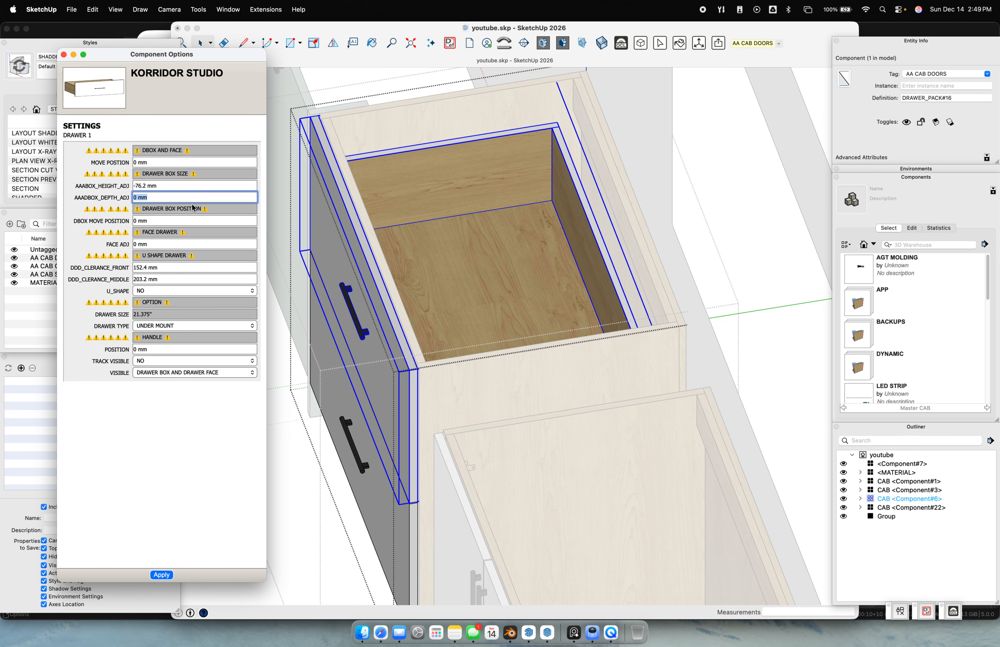
pyautogui.write('10')
pyautogui.press('Return')
pyautogui.click(170, 195)
pyautogui.write('0')
pyautogui.press('Return')
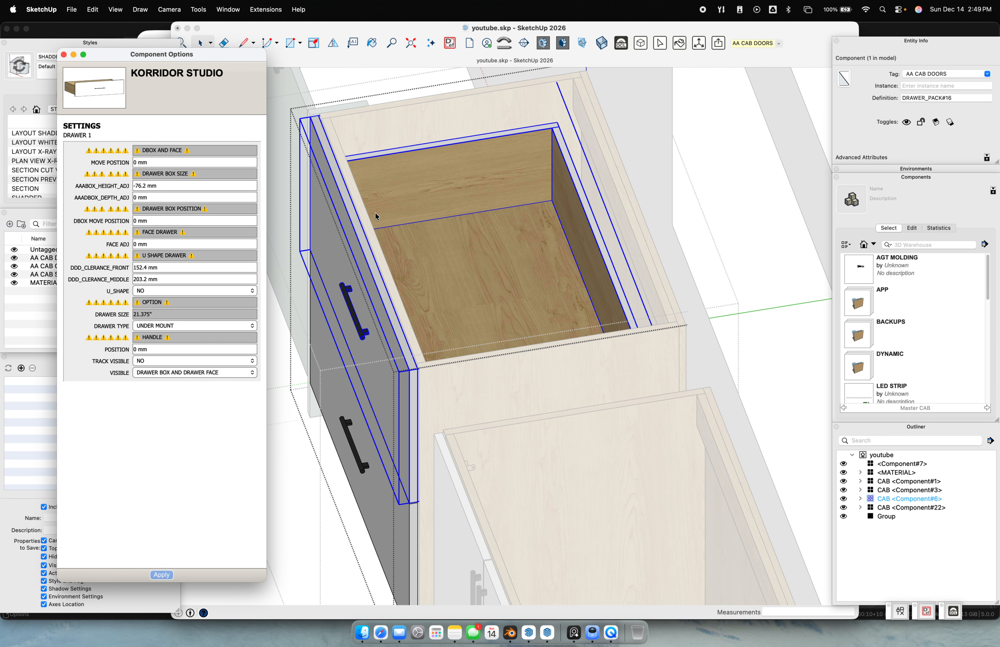
pyautogui.scroll(-3, 392, 212)
pyautogui.moveTo(409, 217); pyautogui.dragTo(441, 179, button='middle')
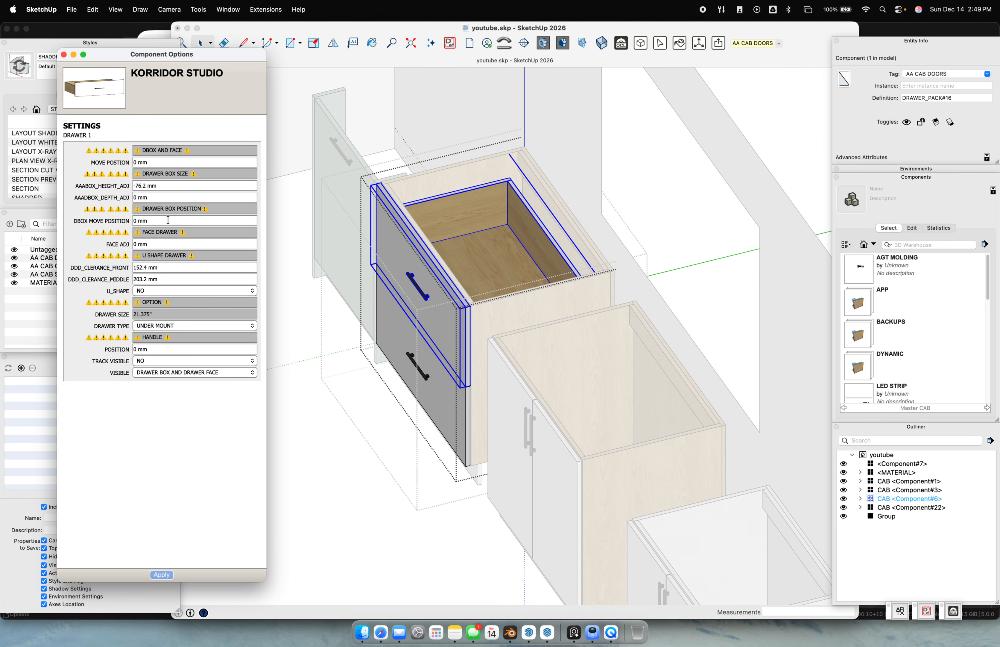
pyautogui.moveTo(475, 277); pyautogui.dragTo(719, 191, button='middle')
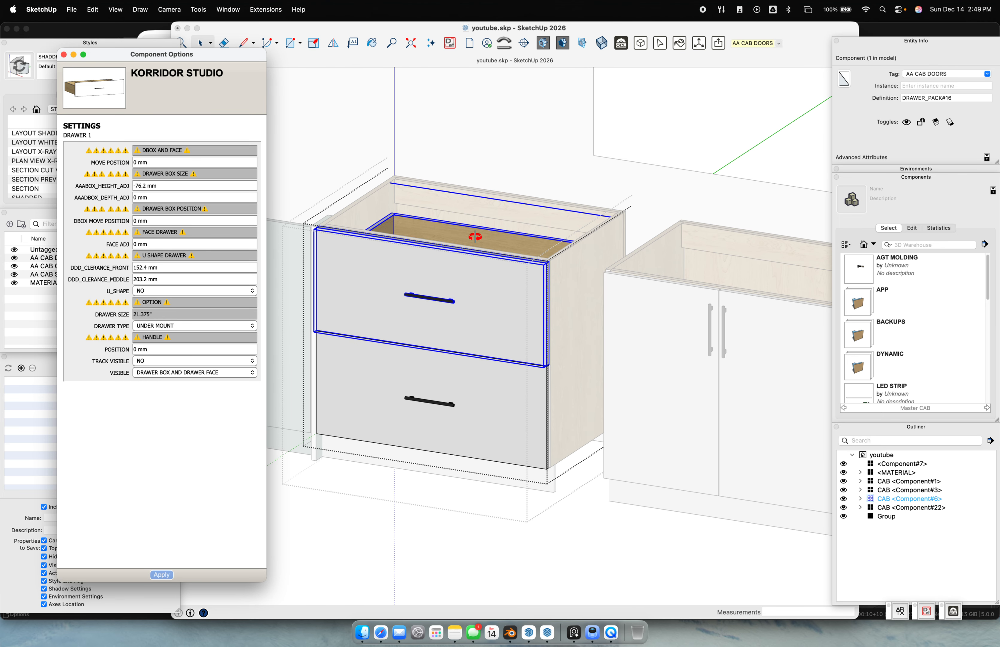
pyautogui.moveTo(475, 236); pyautogui.dragTo(353, 269, button='middle')
# Move the drawer box forward 50.8 mm, then return its position to 0 mm
pyautogui.click(158, 220)
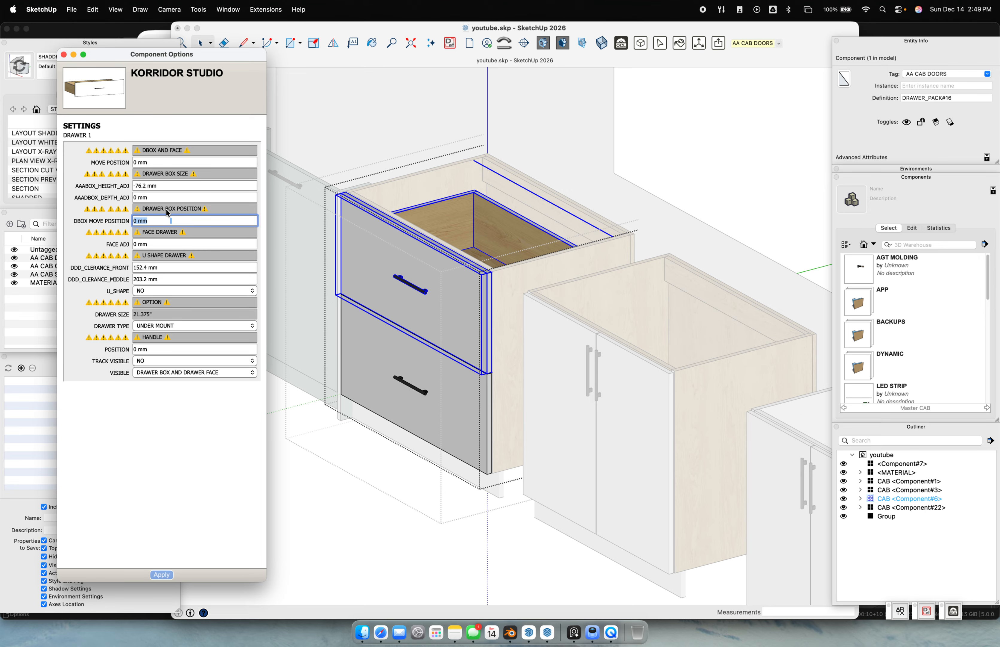
pyautogui.scroll(2, 523, 216)
pyautogui.write('50.8')
pyautogui.press('Return')
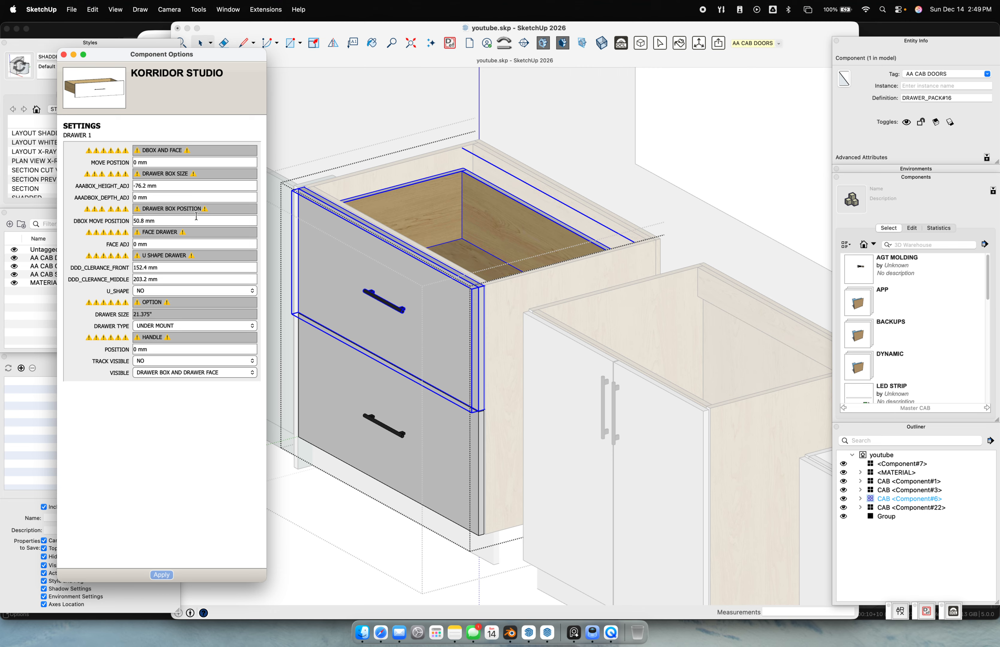
pyautogui.click(163, 218)
pyautogui.write('0')
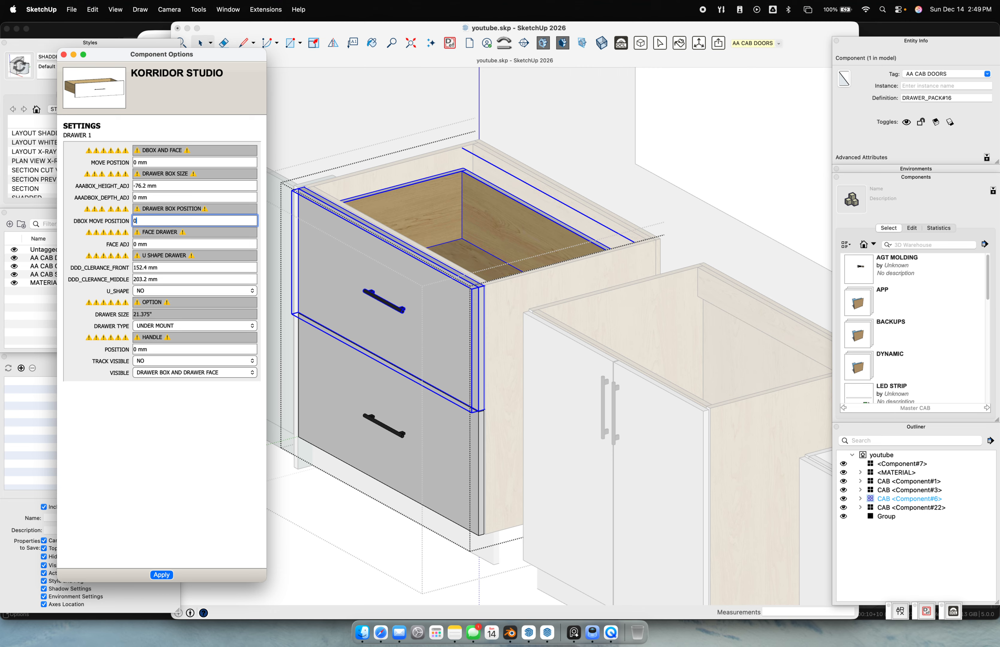
pyautogui.press('Return')
# Try face adjustments of 10 mm and 50.8 mm, then reset it to 0 mm
pyautogui.click(159, 243)
pyautogui.write('1')
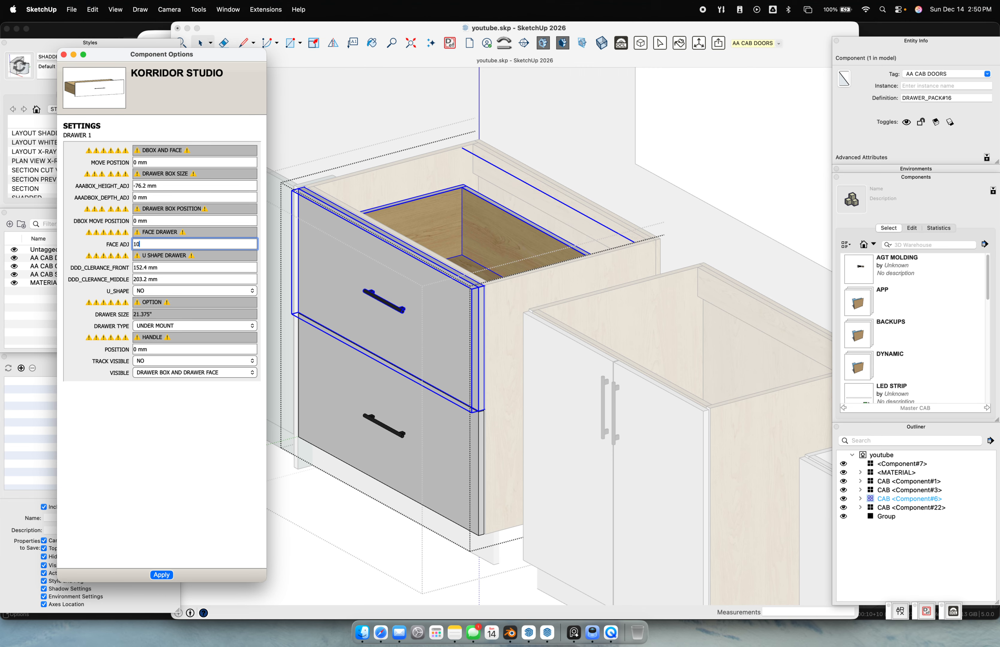
pyautogui.write('0')
pyautogui.press('Return')
pyautogui.click(166, 242)
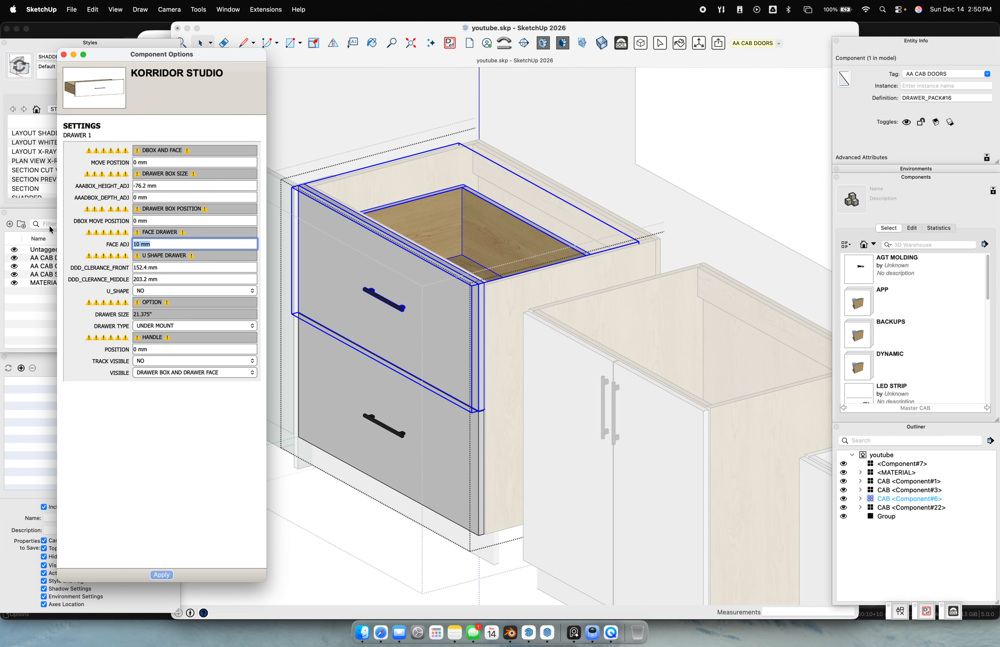
pyautogui.write('2"')
pyautogui.press('Return')
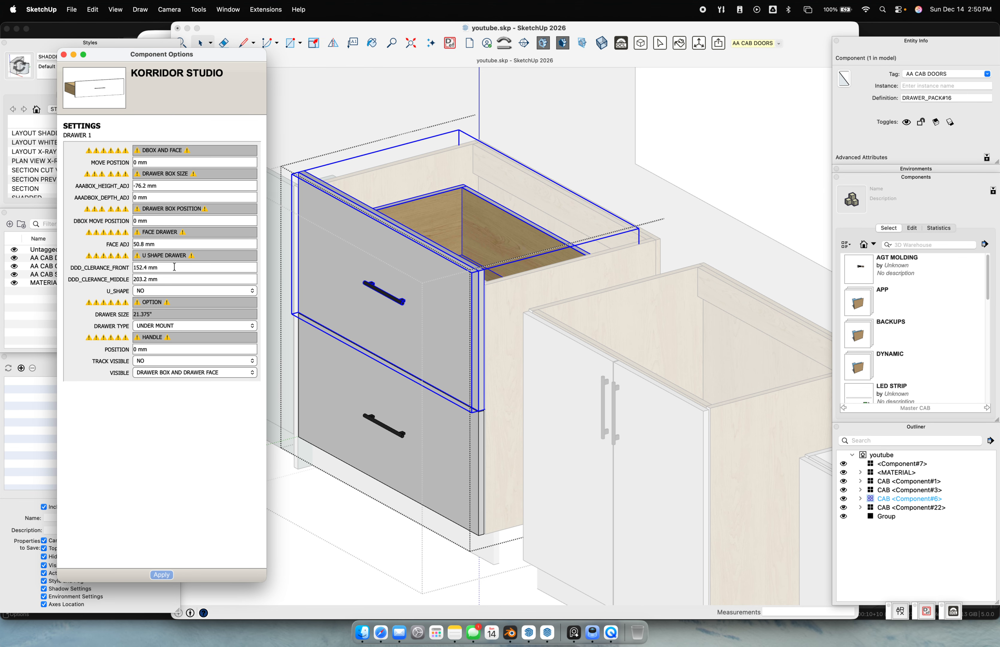
pyautogui.click(168, 244)
pyautogui.write('0')
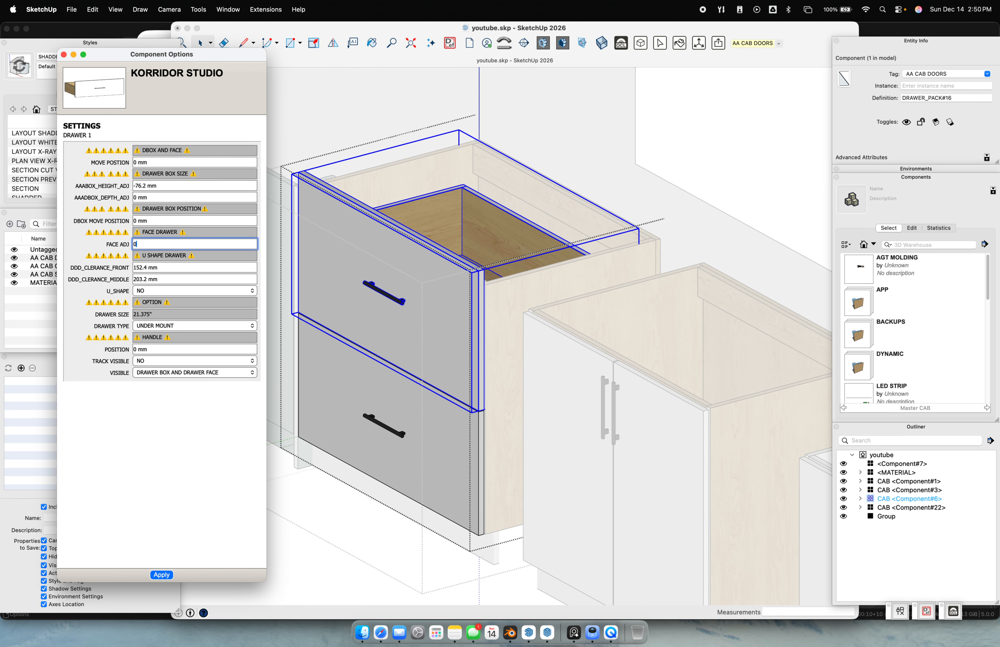
pyautogui.press('Return')
pyautogui.moveTo(456, 278); pyautogui.dragTo(498, 342, button='middle')
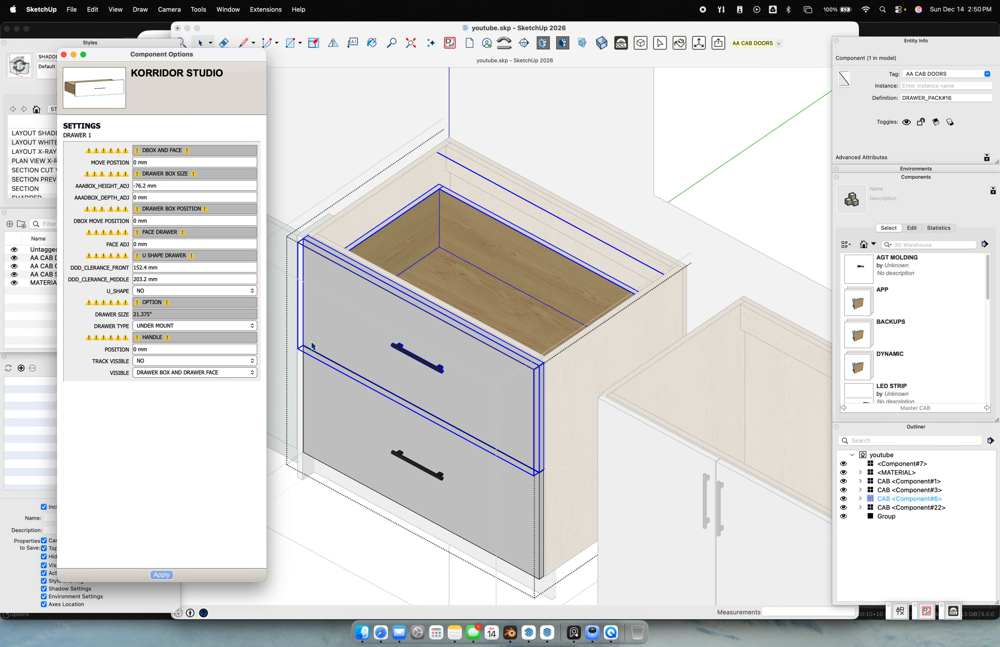
pyautogui.moveTo(616, 297); pyautogui.dragTo(537, 313, button='middle')
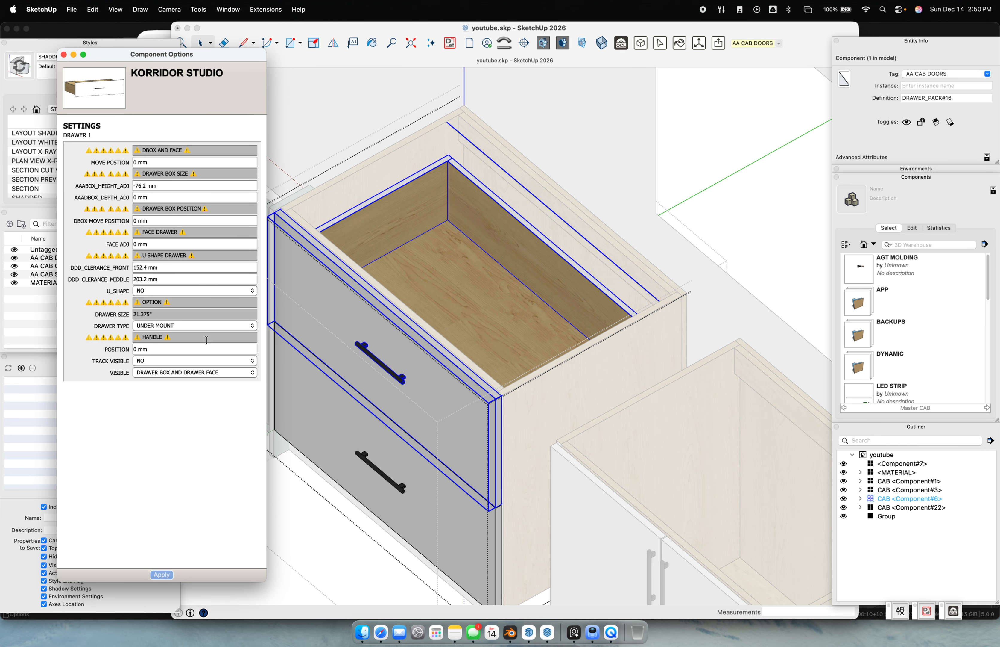
# Set the top drawer's U_SHAPE to YES and apply it
pyautogui.click(169, 290)
pyautogui.click(141, 300)
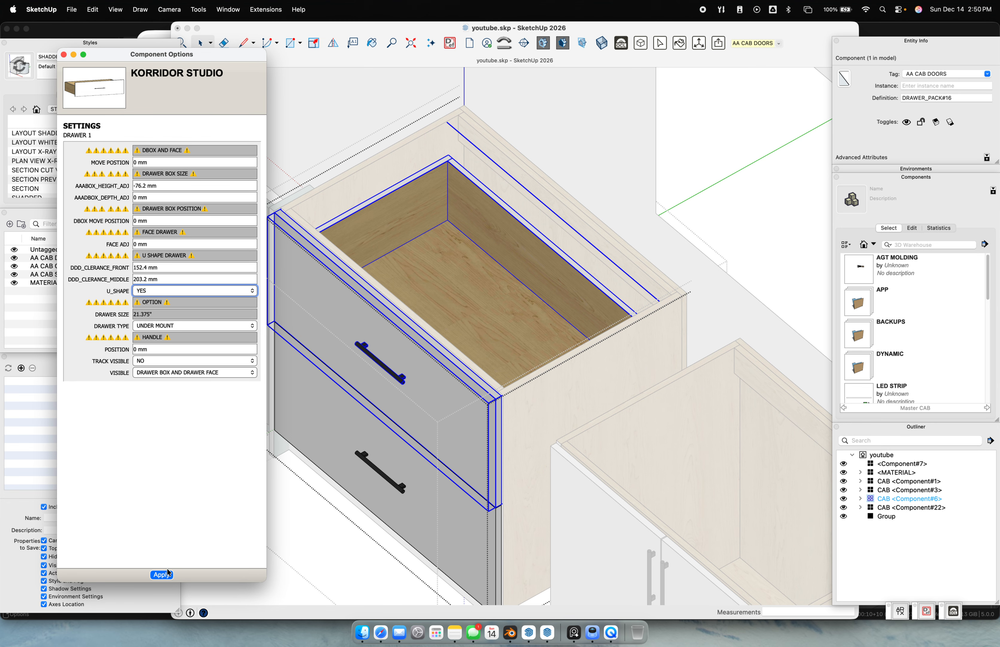
pyautogui.click(161, 574)
pyautogui.moveTo(405, 391); pyautogui.dragTo(395, 369, button='middle')
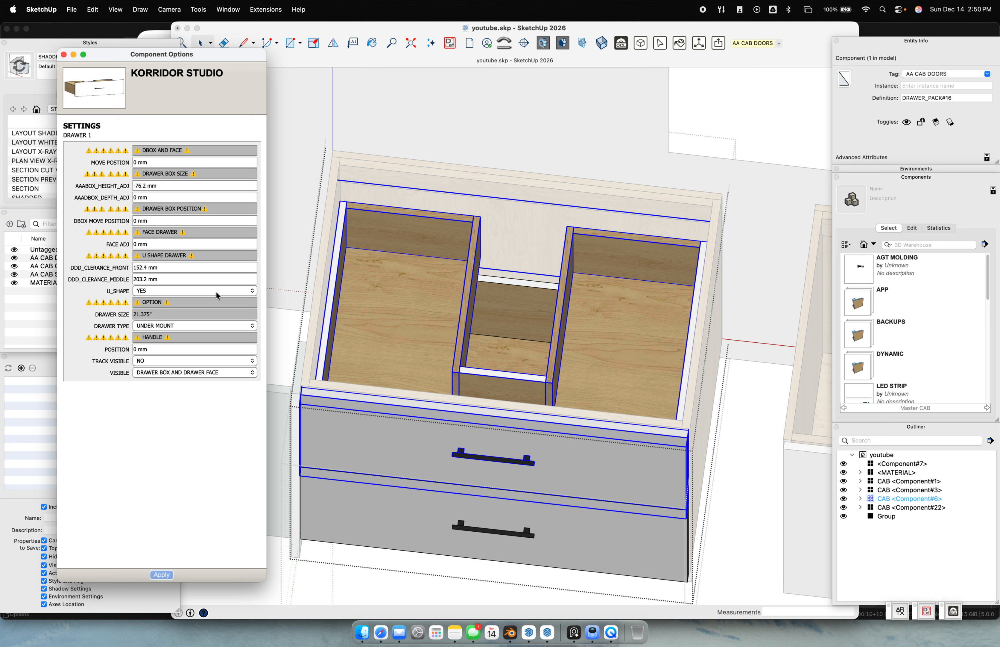
# Set DDD_CLEARANCE_FRONT to 254 mm and DDD_CLEARANCE_MIDDLE to 12" (304.8 mm)
pyautogui.click(180, 267)
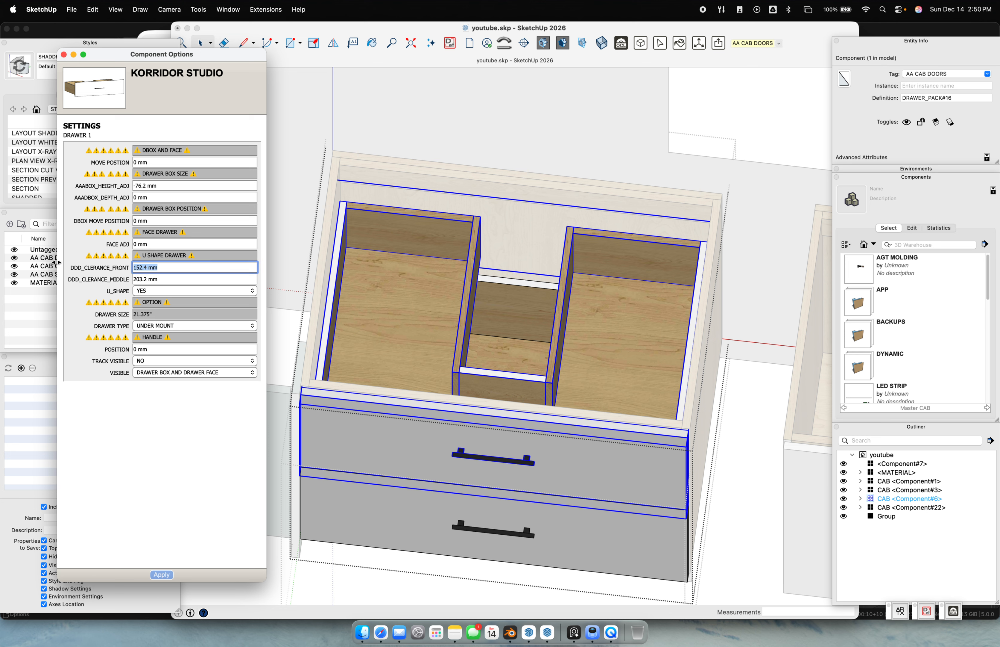
pyautogui.write('254')
pyautogui.press('Return')
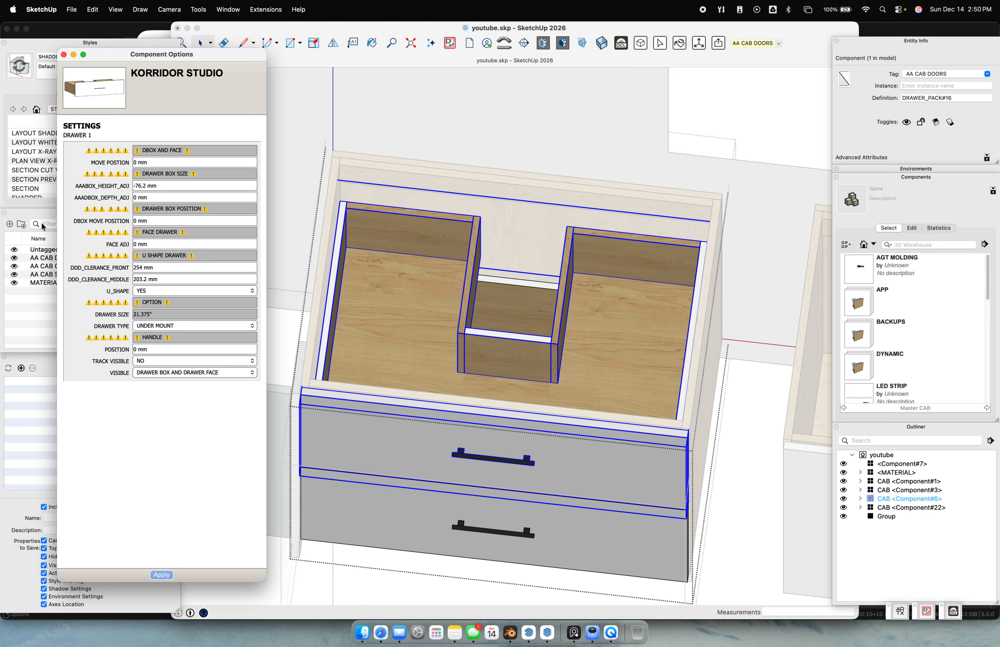
pyautogui.click(172, 281)
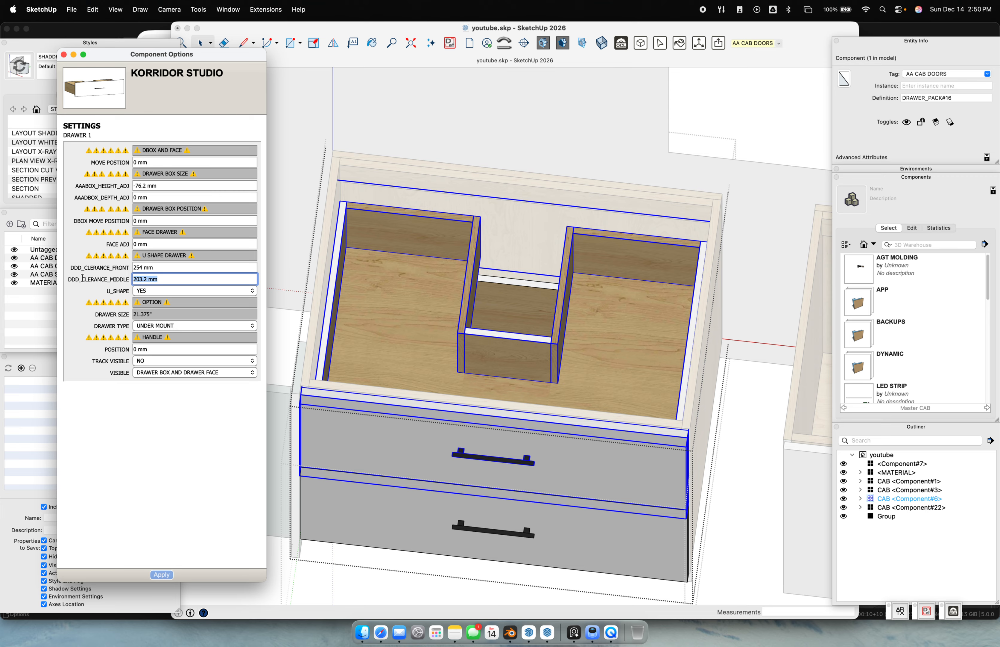
pyautogui.write('12')
pyautogui.press('Return')
pyautogui.moveTo(168, 268); pyautogui.dragTo(101, 265)
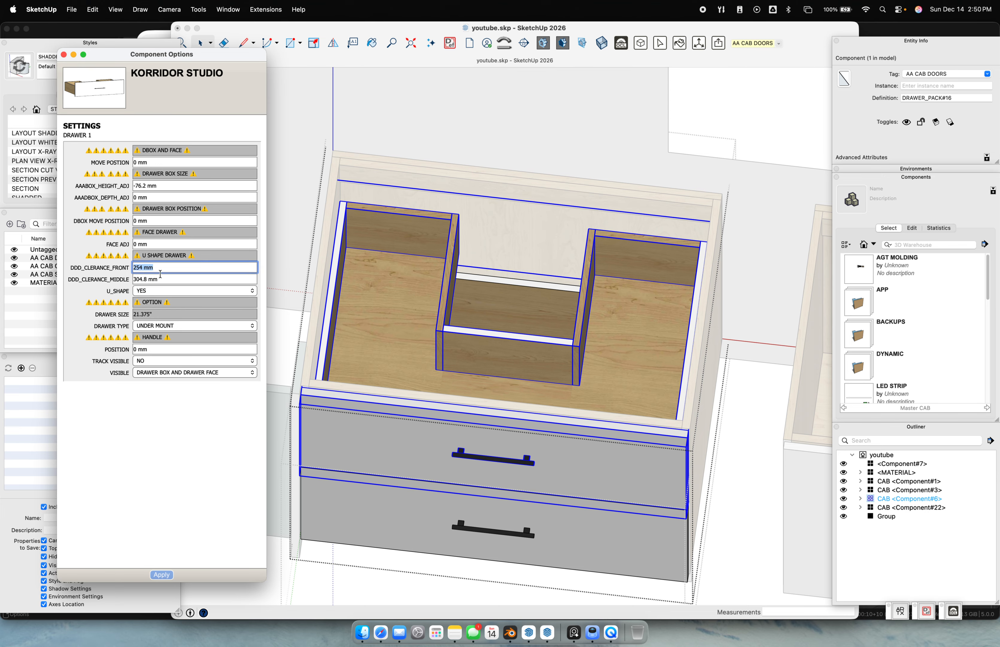
pyautogui.click(195, 474)
# Set U_SHAPE back to NO and apply, rebuilding a standard drawer box
pyautogui.click(155, 293)
pyautogui.click(157, 299)
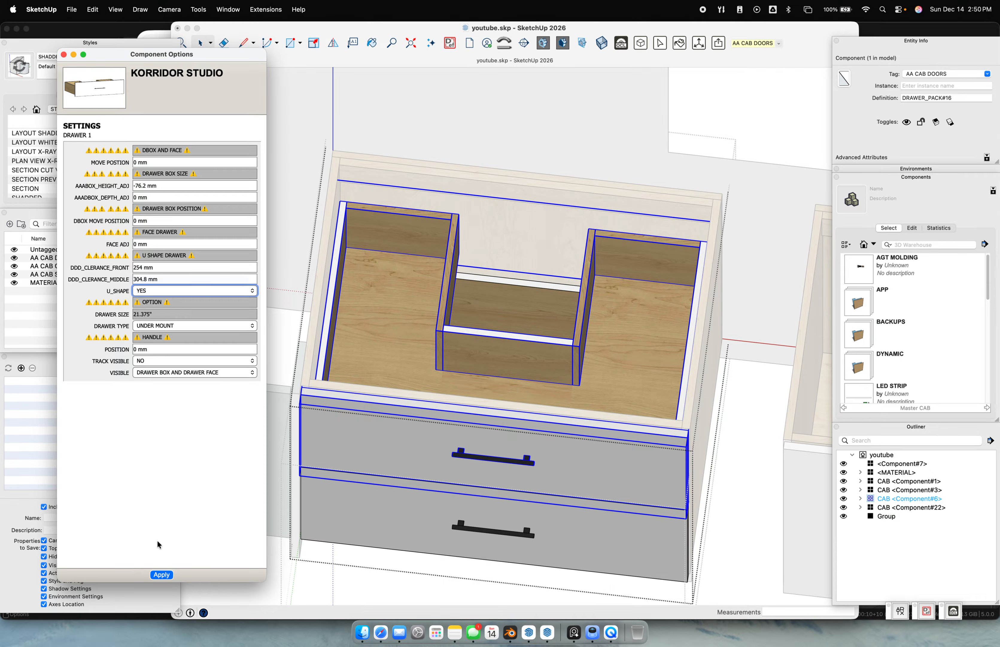
pyautogui.click(161, 574)
pyautogui.moveTo(419, 420); pyautogui.dragTo(508, 124, button='middle')
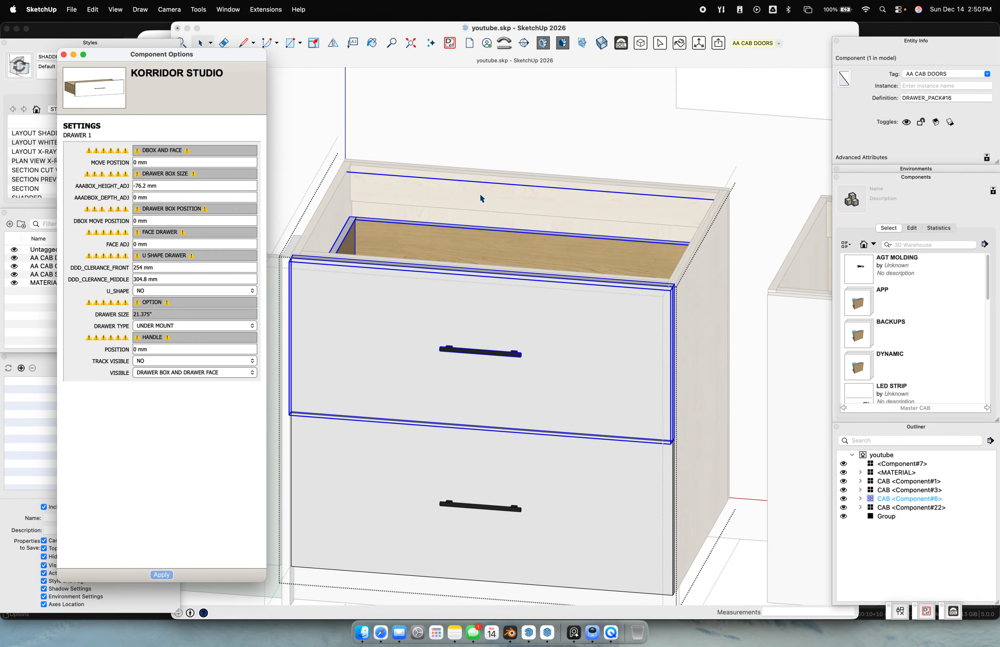
# Move the top drawer handle up 100 mm, then reset its position to 0 mm
pyautogui.click(215, 352)
pyautogui.scroll(-3, 543, 328)
pyautogui.moveTo(172, 347); pyautogui.dragTo(100, 347)
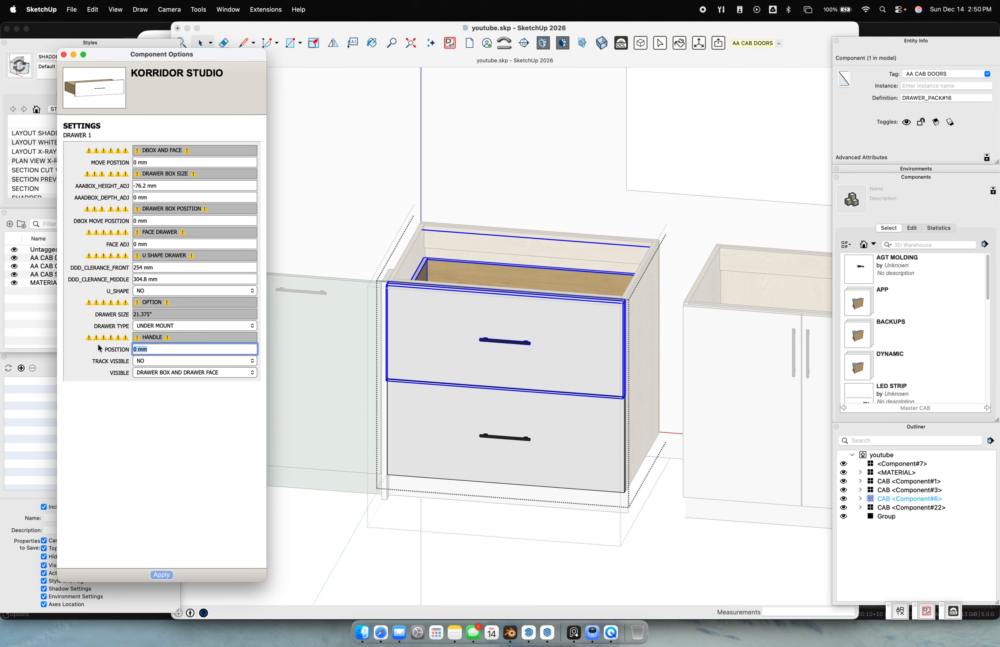
pyautogui.write('100')
pyautogui.press('Return')
pyautogui.moveTo(157, 347); pyautogui.dragTo(127, 350)
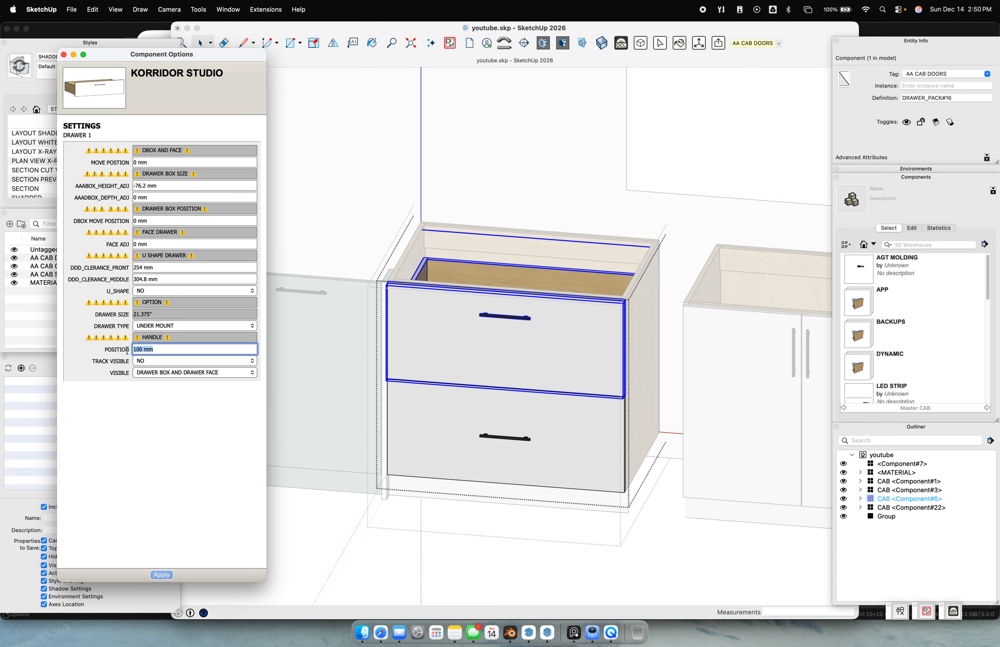
pyautogui.write('0')
pyautogui.press('Return')
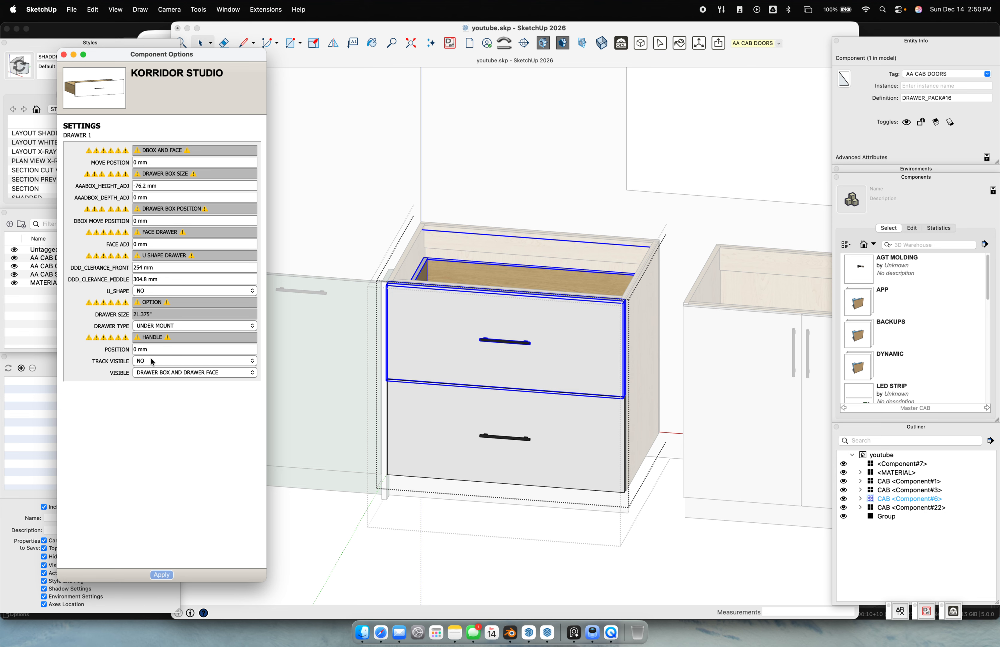
# Preview the top drawer as ONLY FACE, then apply ONLY BOX
pyautogui.click(177, 374)
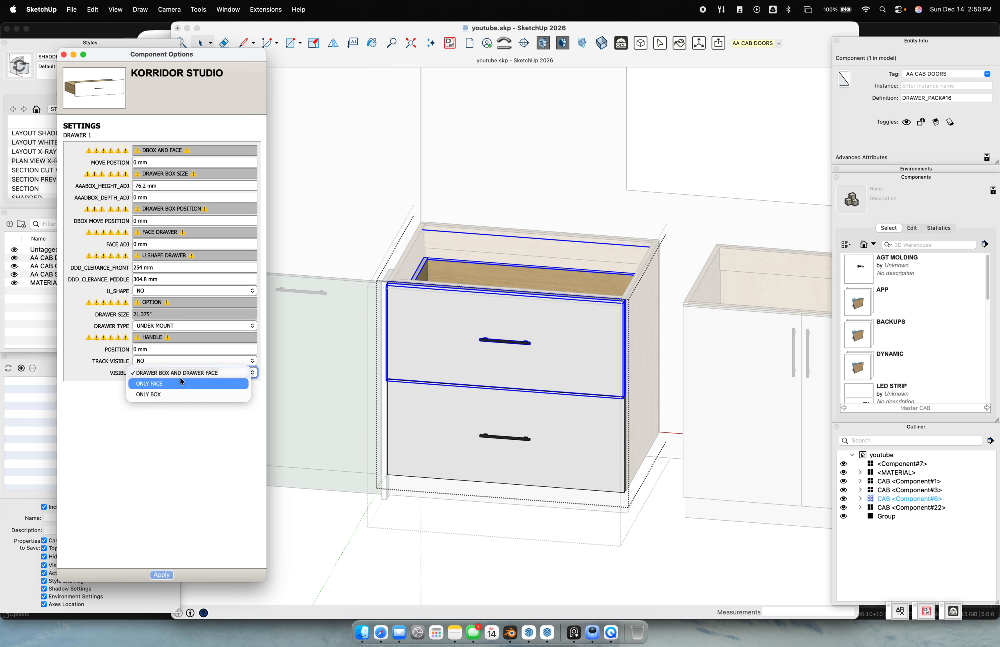
pyautogui.click(181, 380)
pyautogui.moveTo(511, 330); pyautogui.dragTo(316, 390, button='middle')
pyautogui.click(155, 372)
pyautogui.click(163, 385)
pyautogui.click(161, 574)
pyautogui.moveTo(496, 399); pyautogui.dragTo(596, 361, button='middle')
# Set the top drawer's VISIBLE back to DRAWER BOX AND DRAWER FACE, apply, and deselect
pyautogui.scroll(3, 463, 378)
pyautogui.click(160, 372)
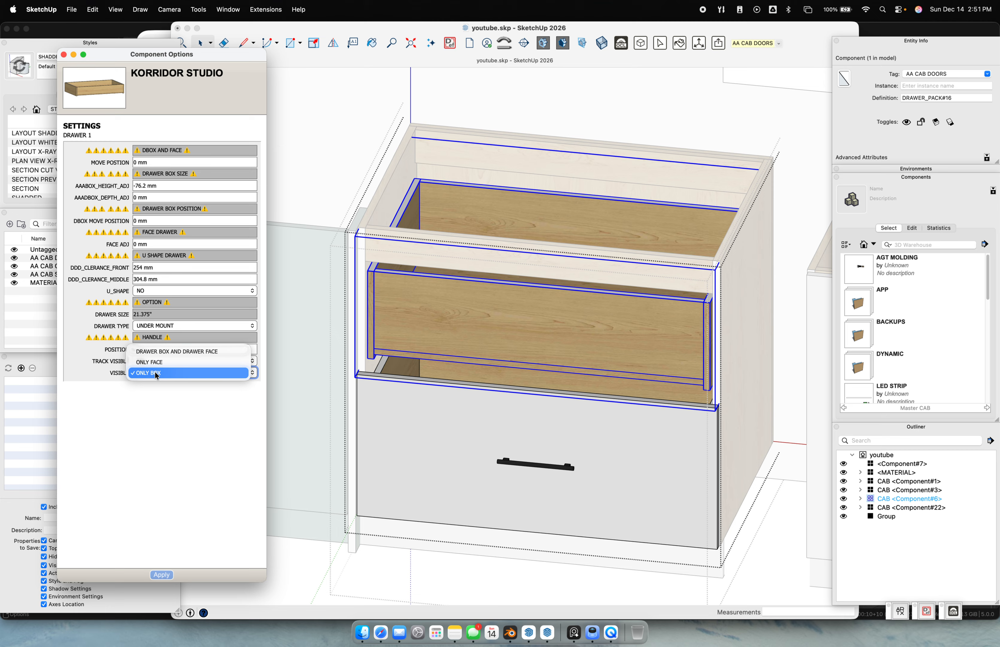
pyautogui.click(164, 362)
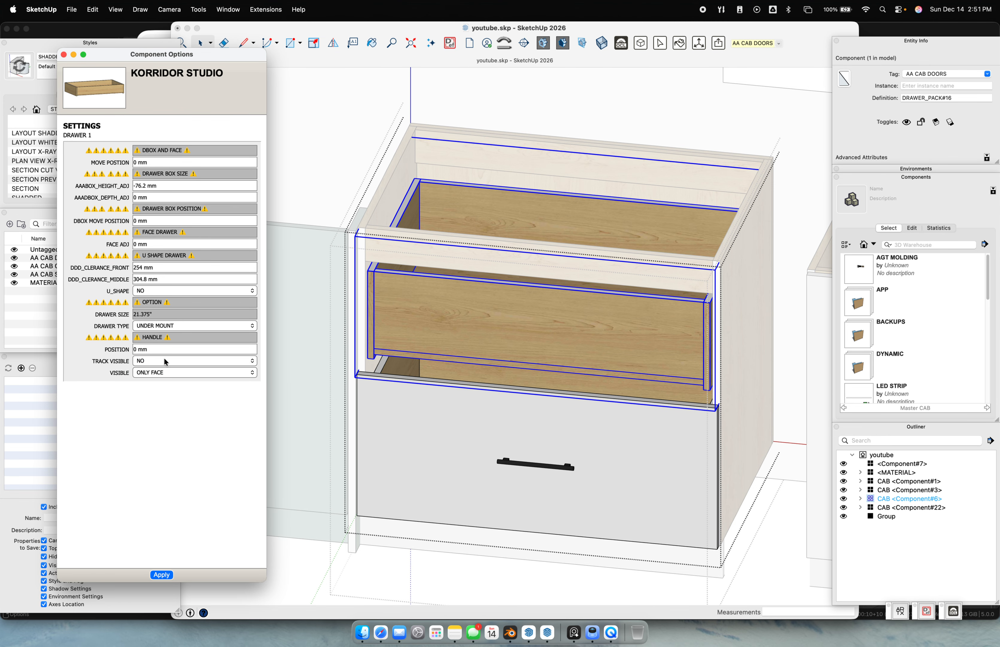
pyautogui.click(161, 372)
pyautogui.click(177, 360)
pyautogui.click(169, 574)
pyautogui.scroll(-2, 526, 392)
pyautogui.scroll(-4, 526, 391)
pyautogui.click(559, 513)
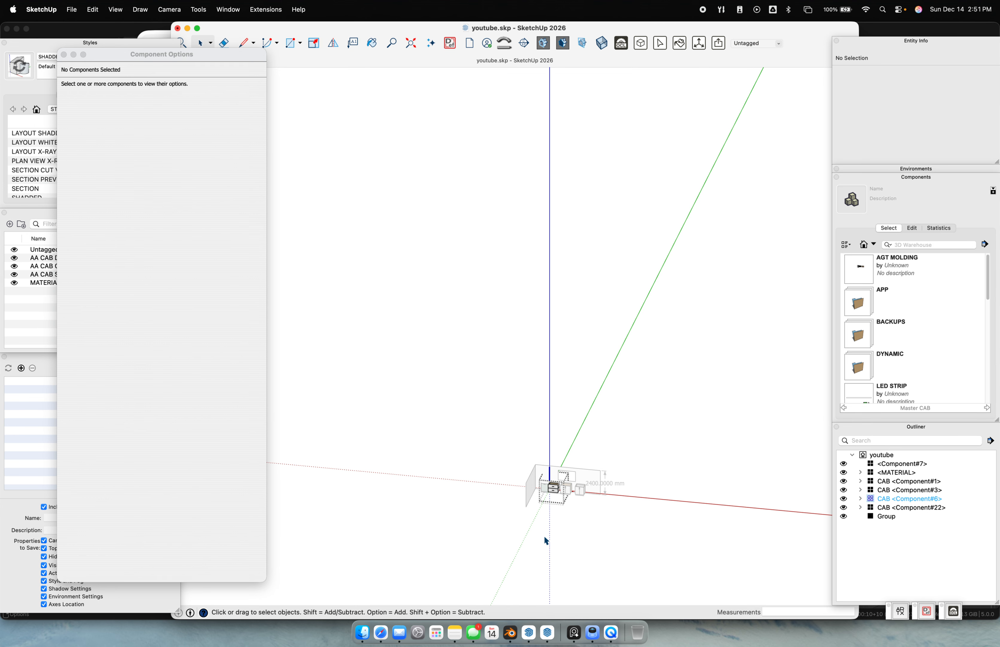
pyautogui.scroll(2, 544, 525)
# Copy the two-drawer sink cabinet off to the right with Move (M) plus Option
pyautogui.scroll(2, 587, 459)
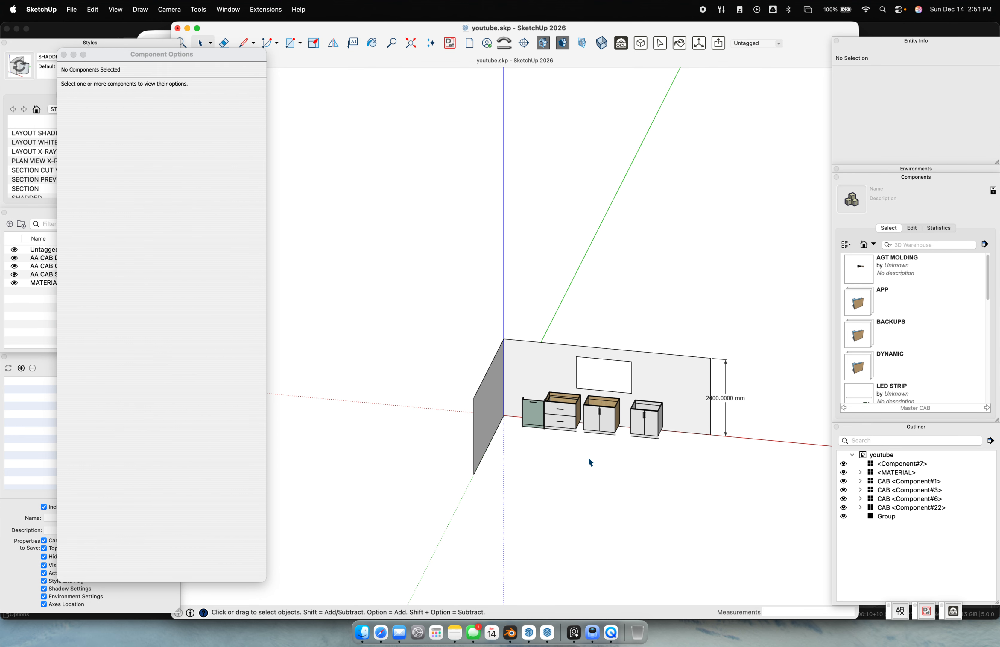
pyautogui.click(561, 426)
pyautogui.scroll(2, 560, 426)
pyautogui.press('m')
pyautogui.click(545, 432)
pyautogui.press('alt')
pyautogui.scroll(-5, 630, 431)
pyautogui.keyDown('shift'); pyautogui.moveTo(696, 434); pyautogui.dragTo(624, 433, button='middle'); pyautogui.keyUp('shift')
pyautogui.click(657, 435)
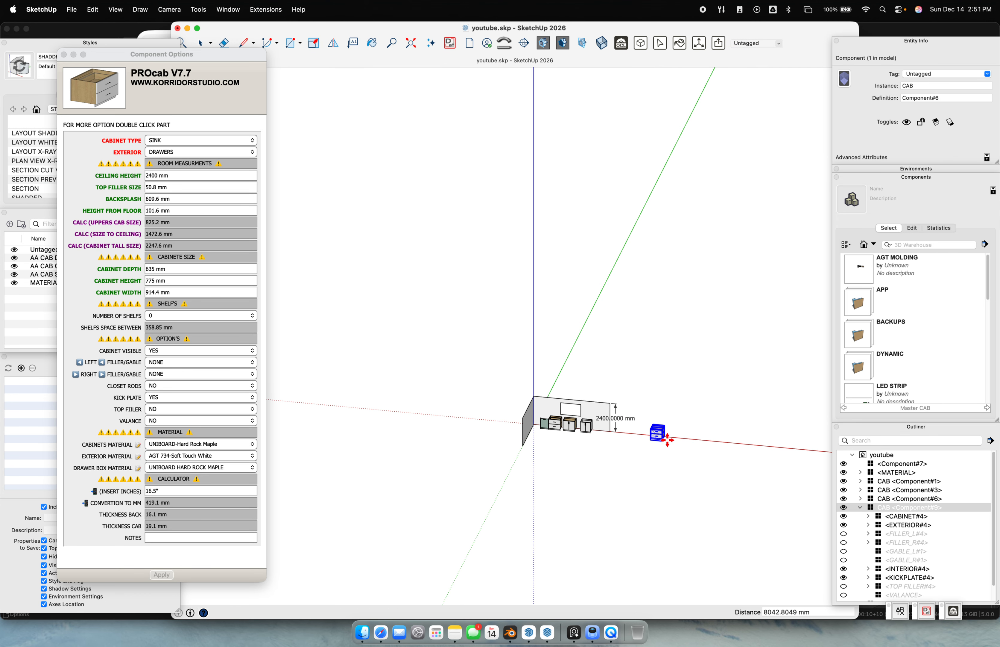
pyautogui.scroll(5, 660, 437)
pyautogui.press('space')
# Set the copy's KICK PLATE to NO and apply, then enter its drawer fronts
pyautogui.click(678, 429)
pyautogui.click(617, 422)
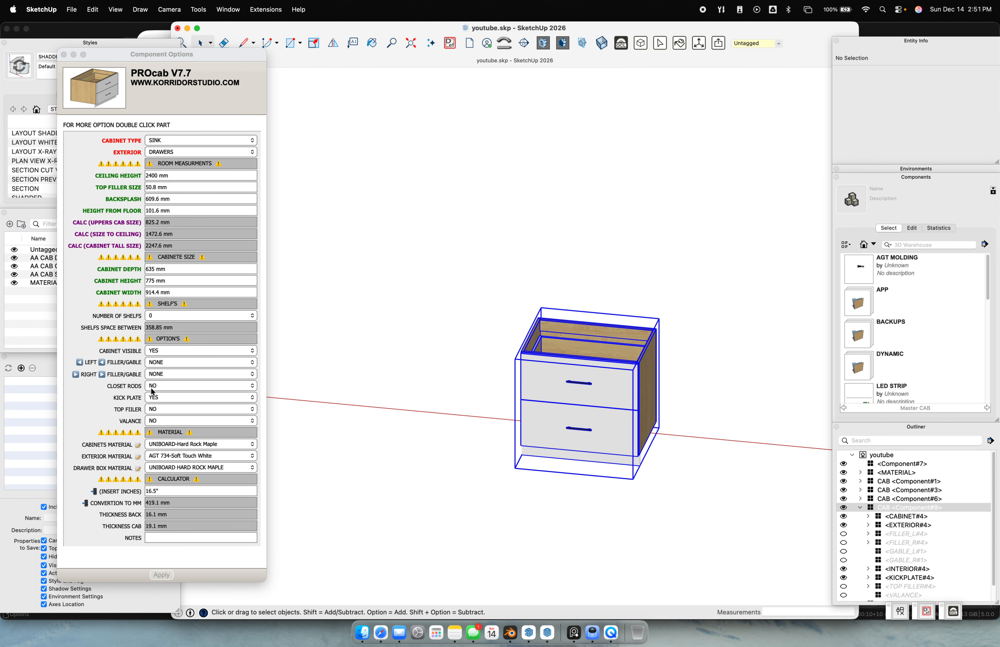
pyautogui.click(167, 399)
pyautogui.click(165, 410)
pyautogui.click(162, 574)
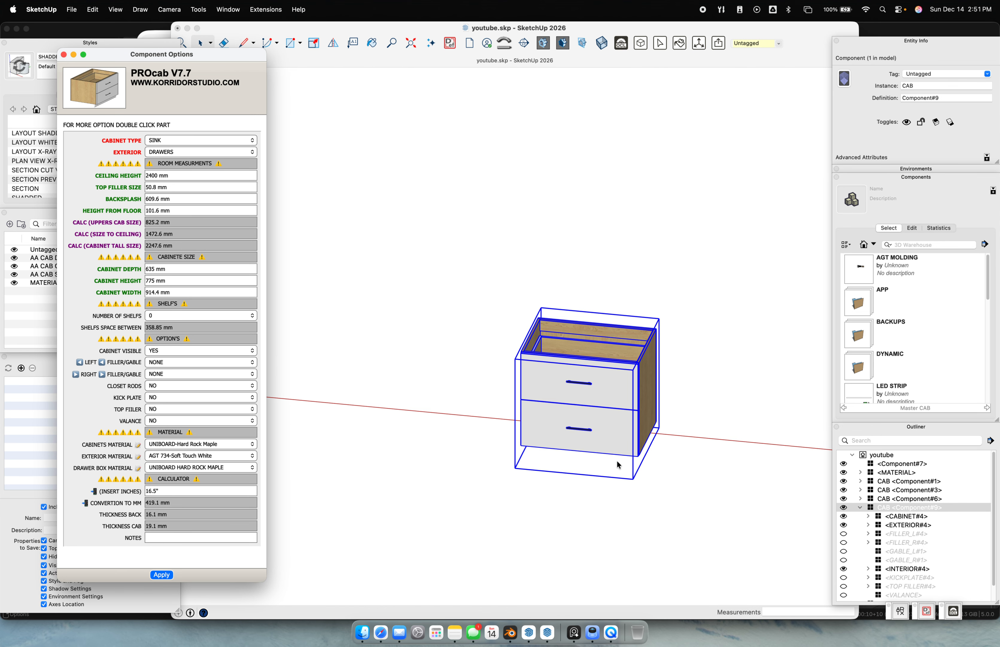
pyautogui.doubleClick(544, 393)
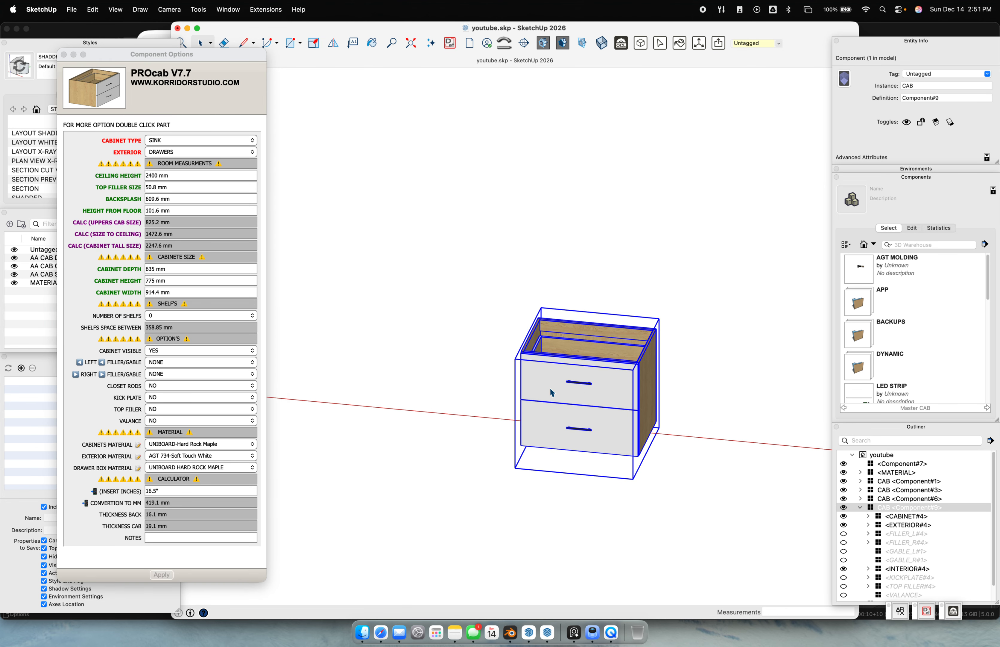
pyautogui.click(194, 232)
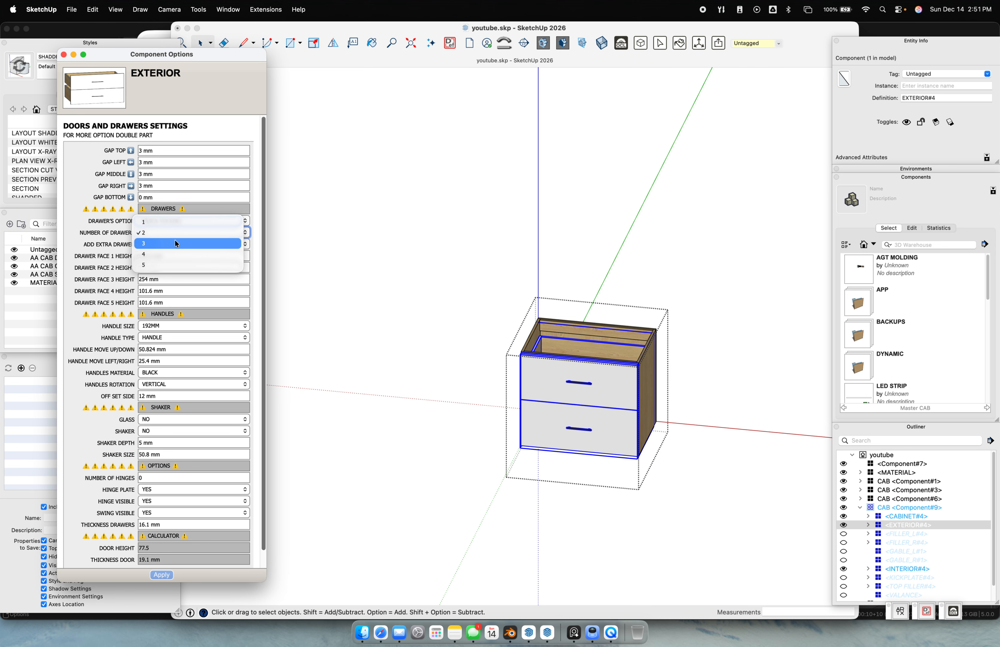
# Set NUMBER OF DRAWERS to 5 on the copied cabinet and apply it
pyautogui.click(194, 265)
pyautogui.click(162, 574)
pyautogui.moveTo(568, 394); pyautogui.dragTo(481, 337, button='middle')
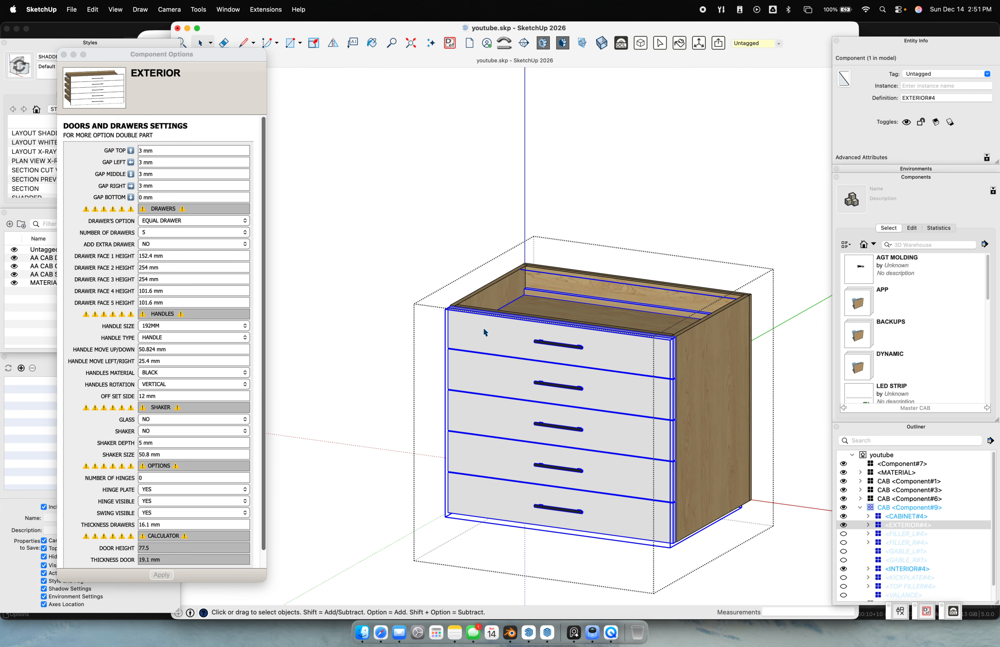
pyautogui.click(801, 311)
pyautogui.scroll(-3, 762, 311)
pyautogui.moveTo(659, 362); pyautogui.dragTo(670, 418, button='middle')
pyautogui.scroll(-3, 679, 398)
pyautogui.scroll(6, 670, 390)
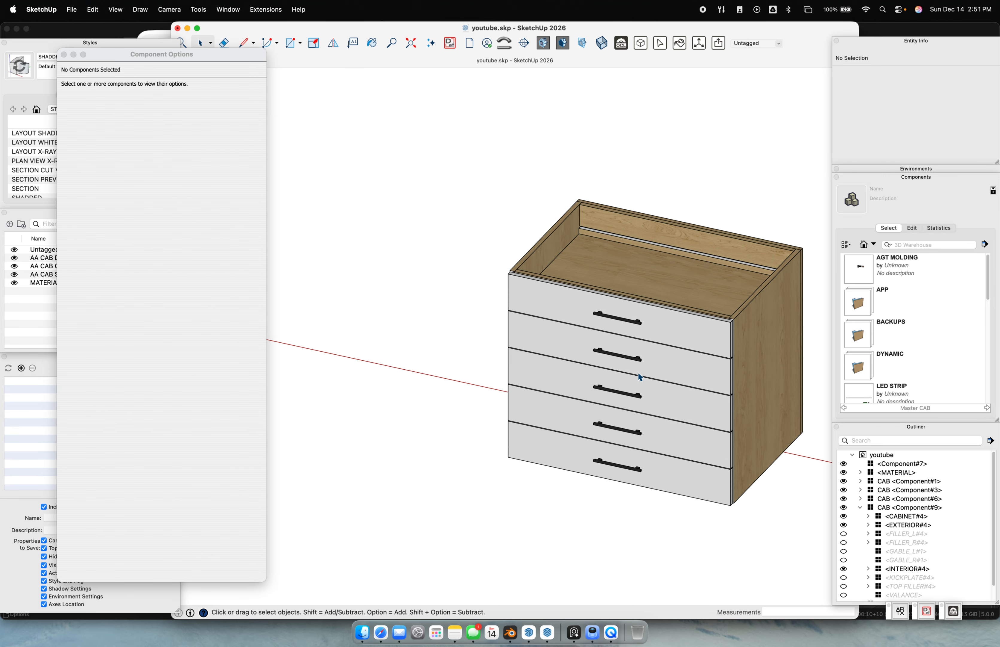
pyautogui.moveTo(649, 378); pyautogui.dragTo(563, 319, button='middle')
# Change the top drawer's AAABOX_HEIGHT_ADJ from -76.2 mm to 0 mm
pyautogui.click(576, 315)
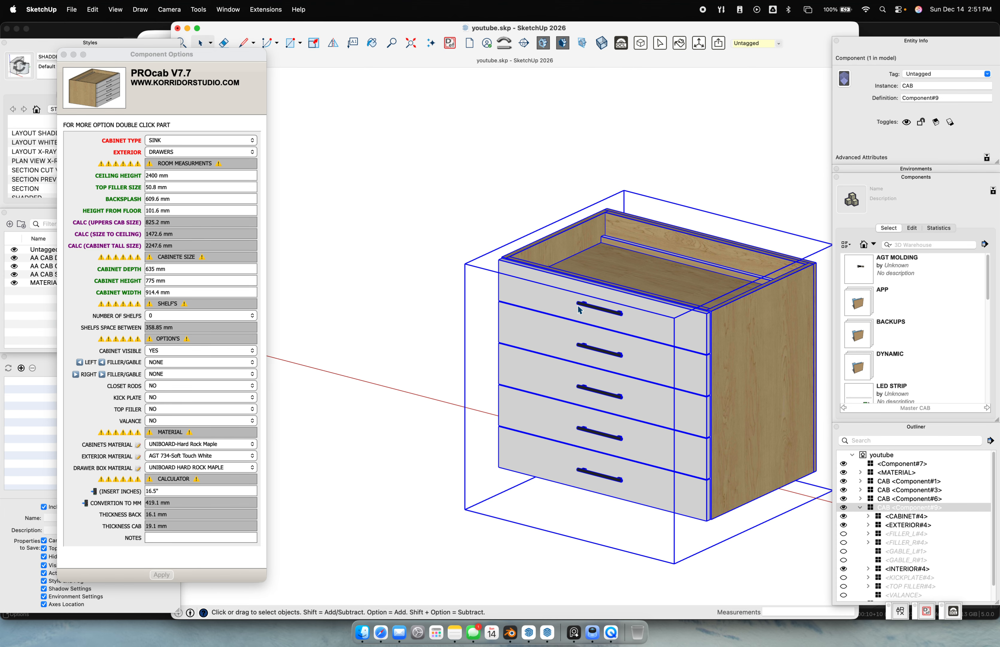
pyautogui.doubleClick(578, 306)
pyautogui.click(576, 304)
pyautogui.doubleClick(558, 295)
pyautogui.click(559, 294)
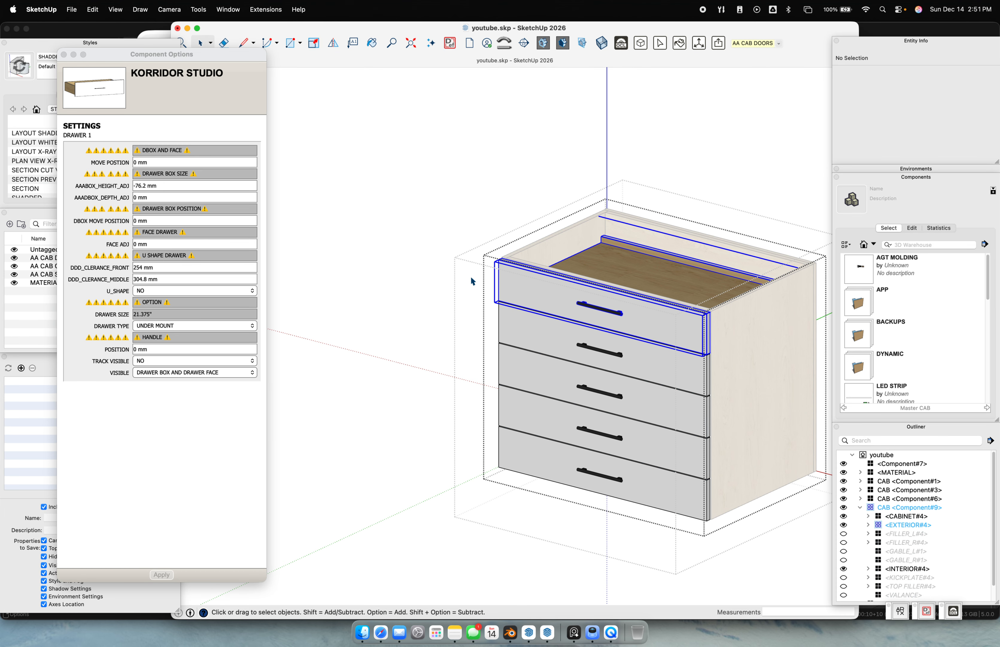
pyautogui.click(176, 186)
pyautogui.moveTo(176, 186); pyautogui.dragTo(113, 191)
pyautogui.write('0')
pyautogui.press('Return')
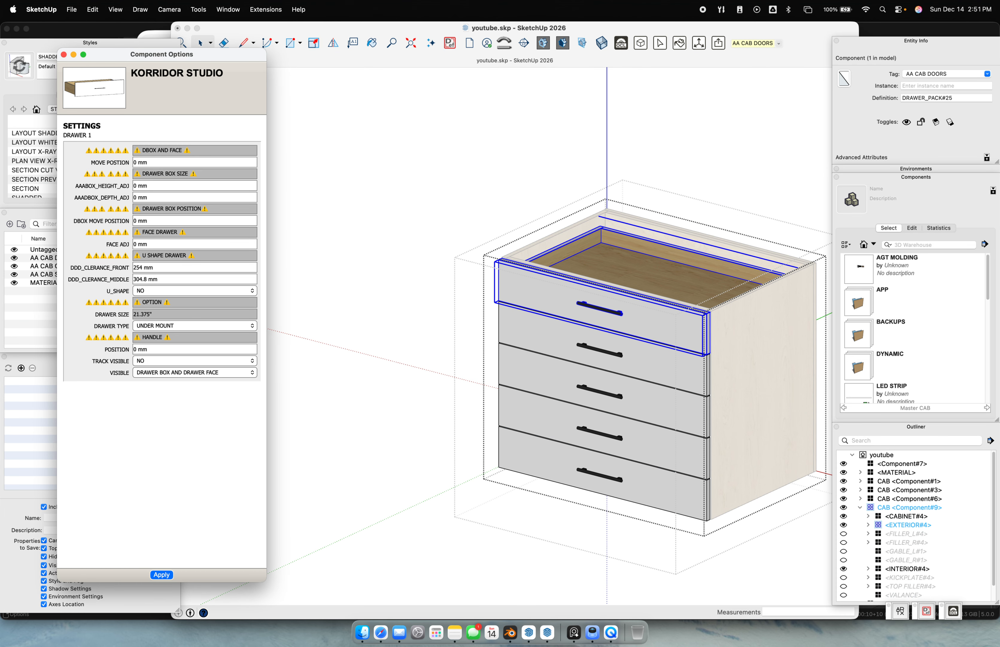
pyautogui.click(458, 279)
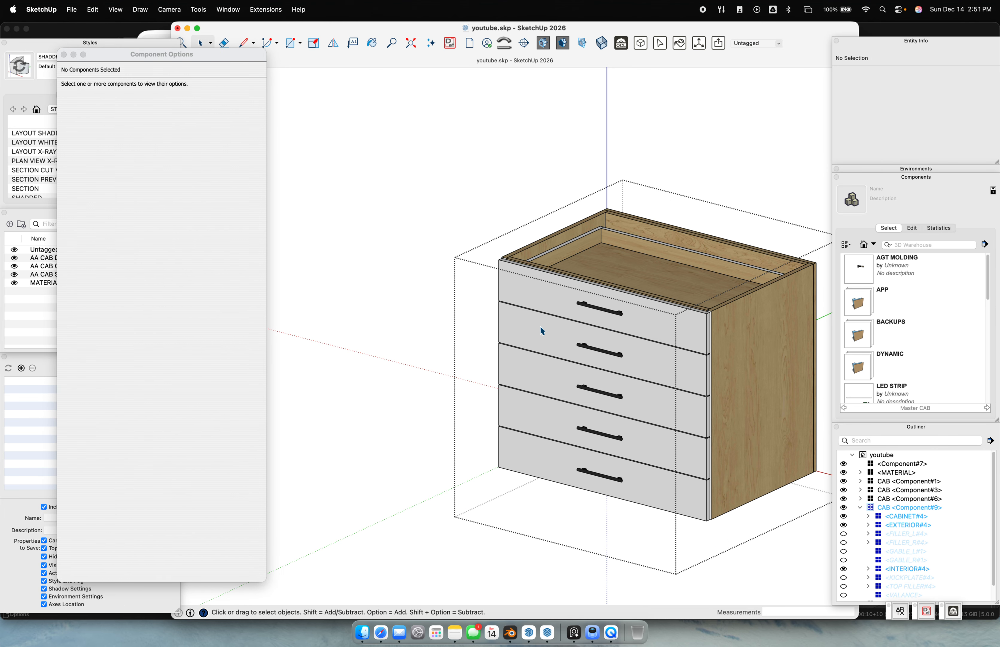
# Set the top and second drawers' VISIBLE option to ONLY BOX
pyautogui.doubleClick(541, 281)
pyautogui.click(546, 296)
pyautogui.click(171, 371)
pyautogui.click(170, 373)
pyautogui.click(174, 383)
pyautogui.click(165, 575)
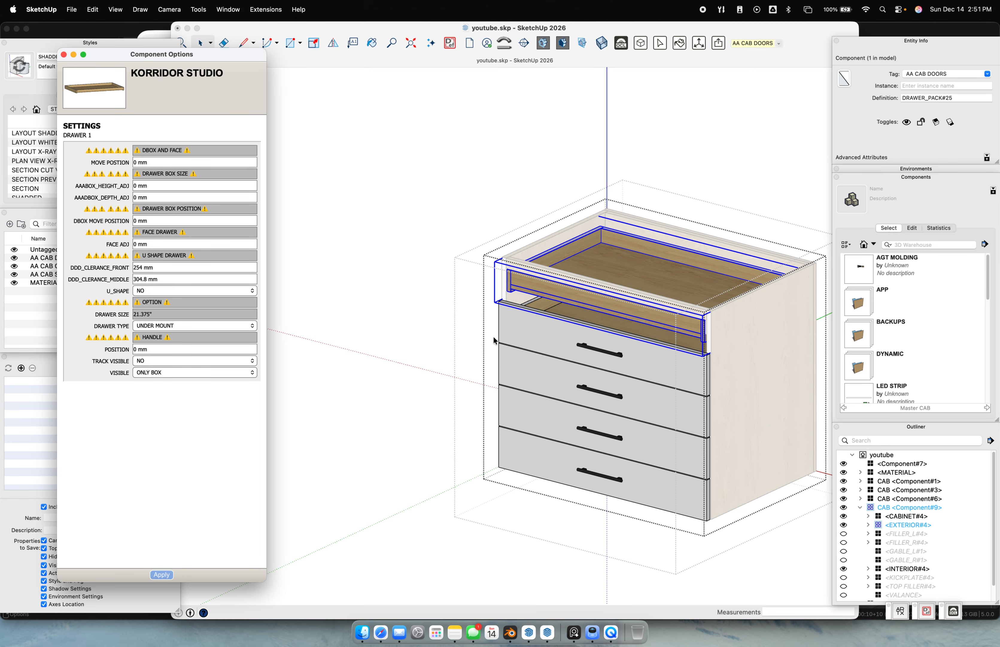
pyautogui.click(518, 324)
pyautogui.click(164, 374)
pyautogui.click(170, 370)
pyautogui.click(168, 394)
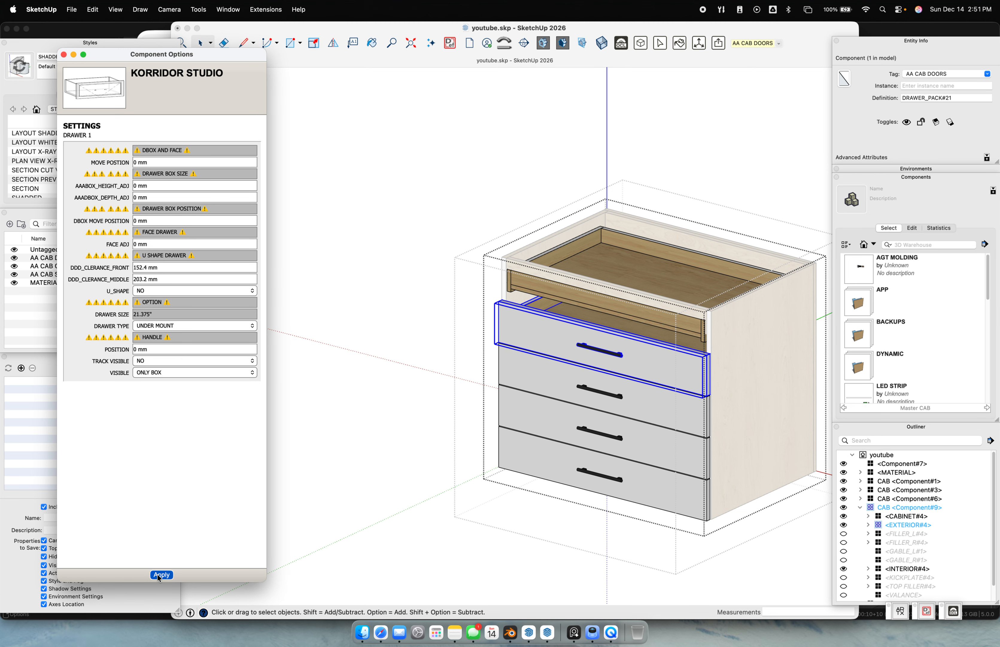
# Set the third, fourth and bottom drawers to ONLY BOX, hiding every front
pyautogui.click(133, 369)
pyautogui.click(154, 395)
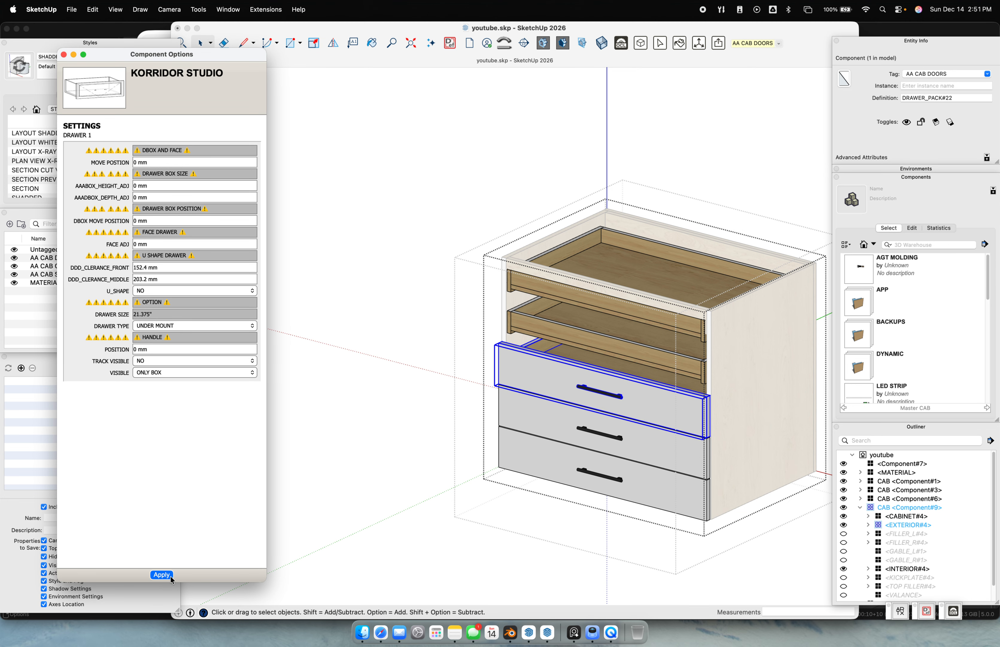
pyautogui.click(167, 577)
pyautogui.click(183, 372)
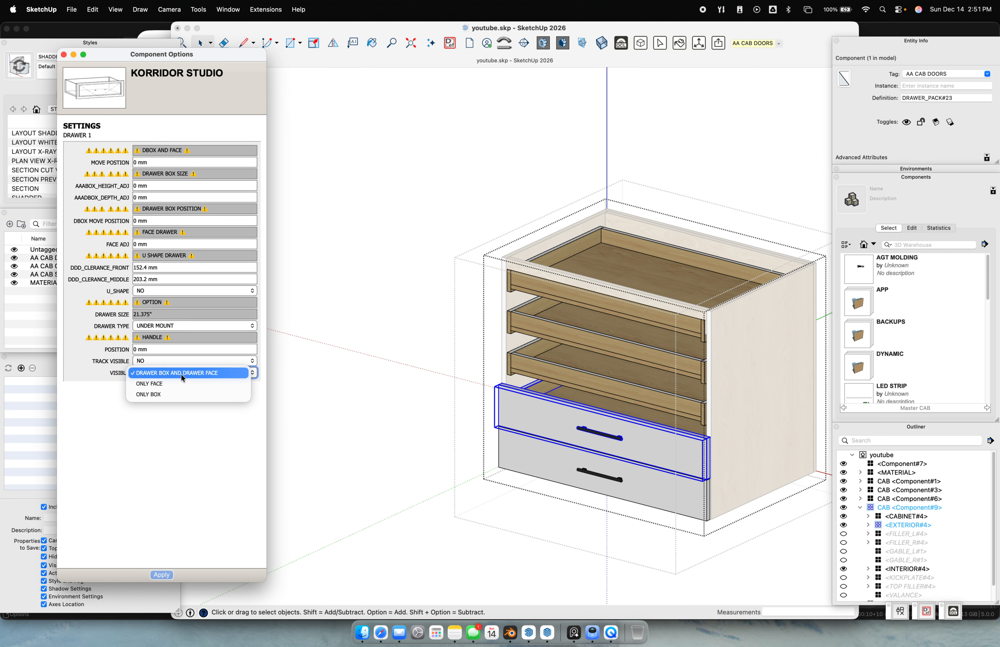
pyautogui.click(175, 394)
pyautogui.click(161, 574)
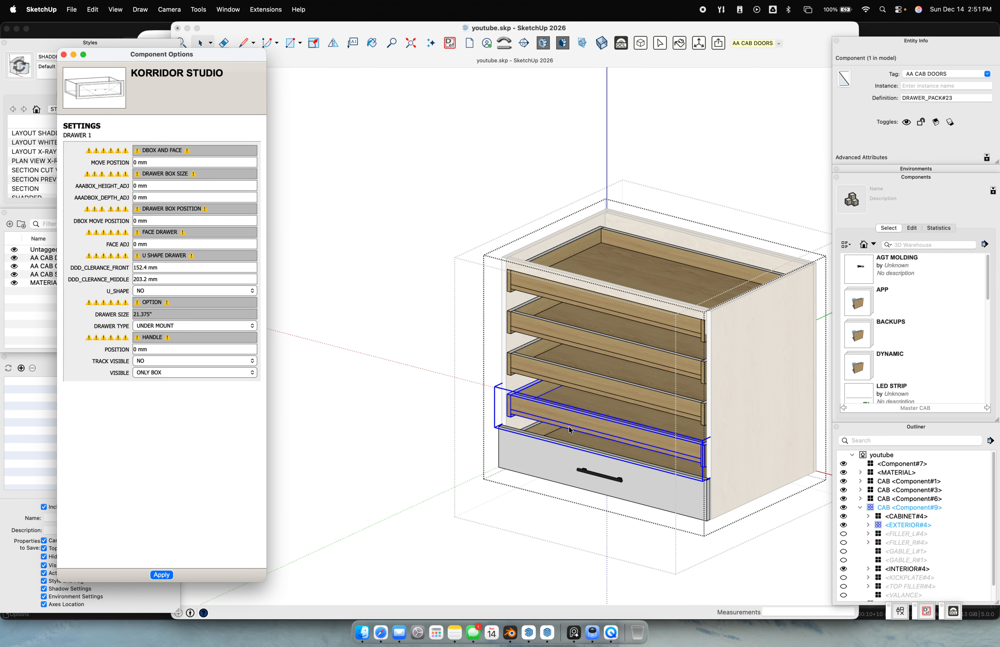
pyautogui.click(186, 373)
pyautogui.click(175, 393)
pyautogui.click(382, 393)
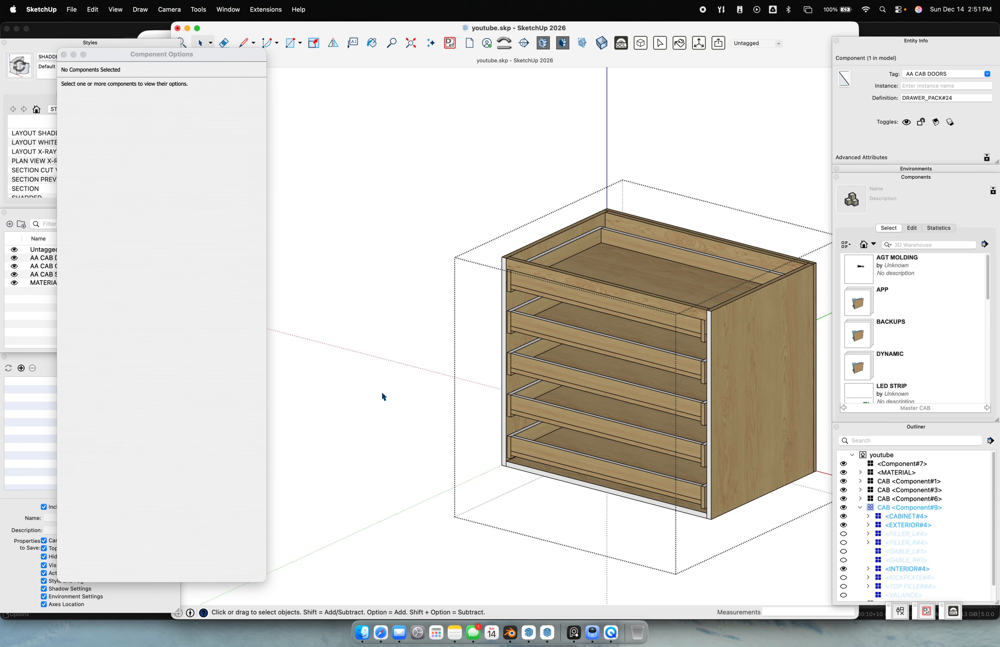
pyautogui.moveTo(421, 344); pyautogui.dragTo(539, 280, button='middle')
pyautogui.scroll(-5, 540, 281)
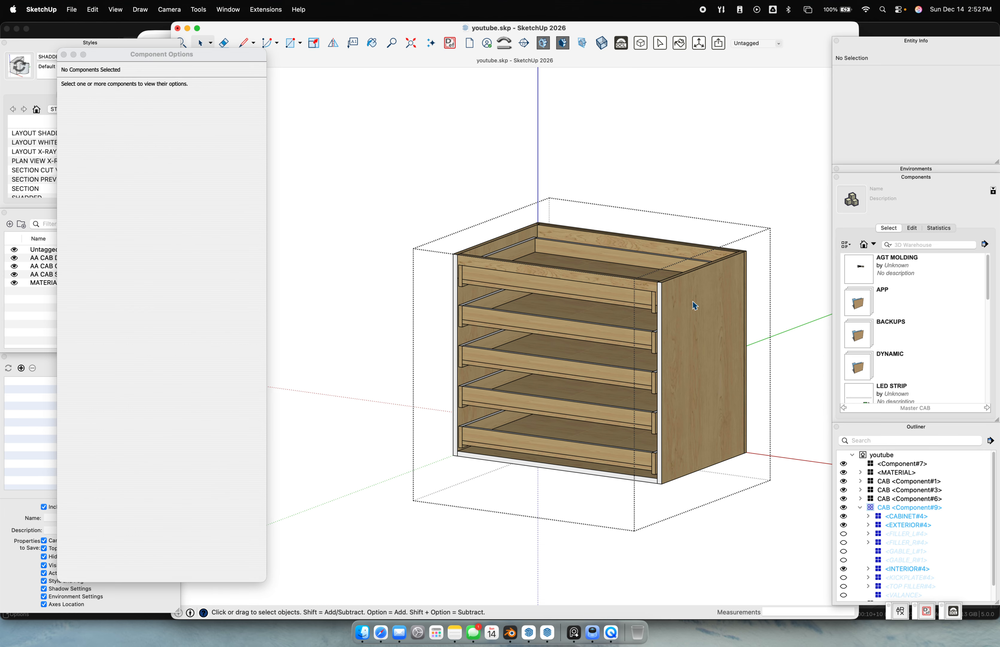
pyautogui.doubleClick(695, 305)
# Select the five-drawer cabinet's CABINET component to show its PROcab Cabinet Settings
pyautogui.click(710, 294)
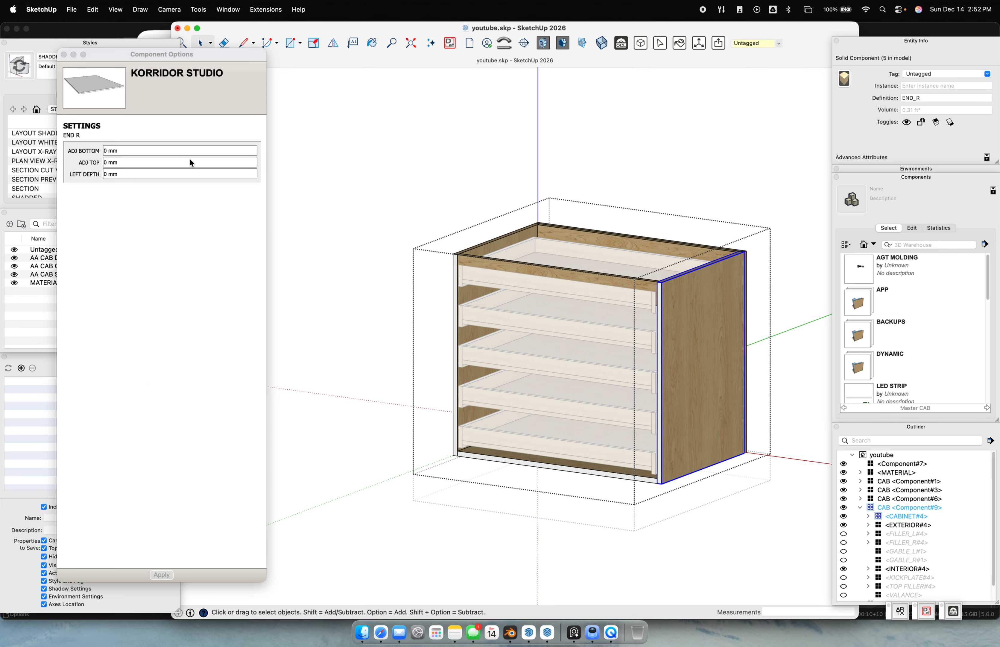
pyautogui.press('Escape')
pyautogui.click(696, 289)
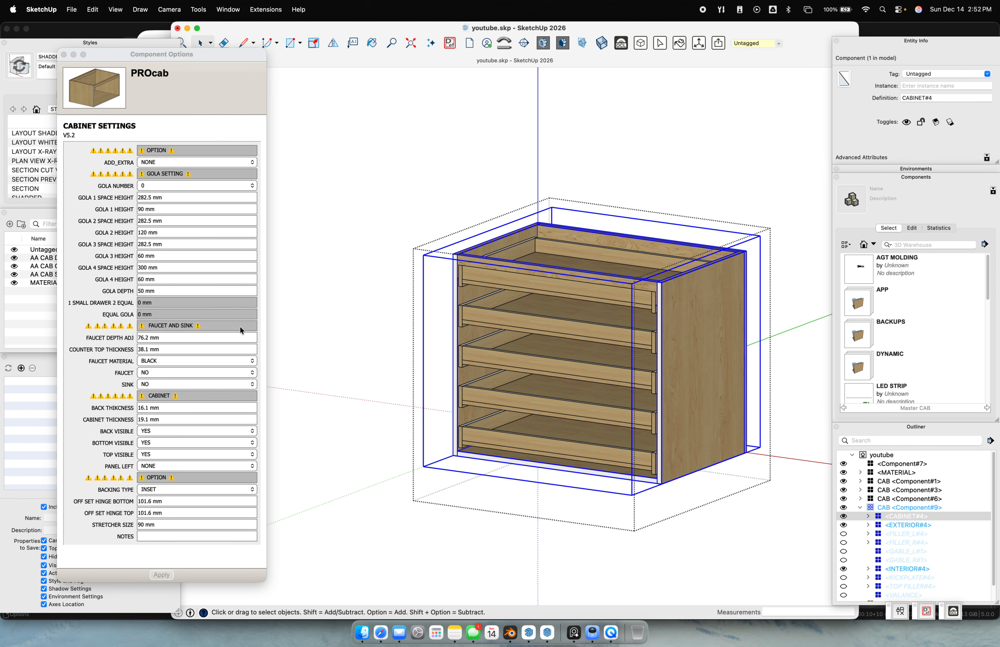
pyautogui.scroll(-2, 365, 305)
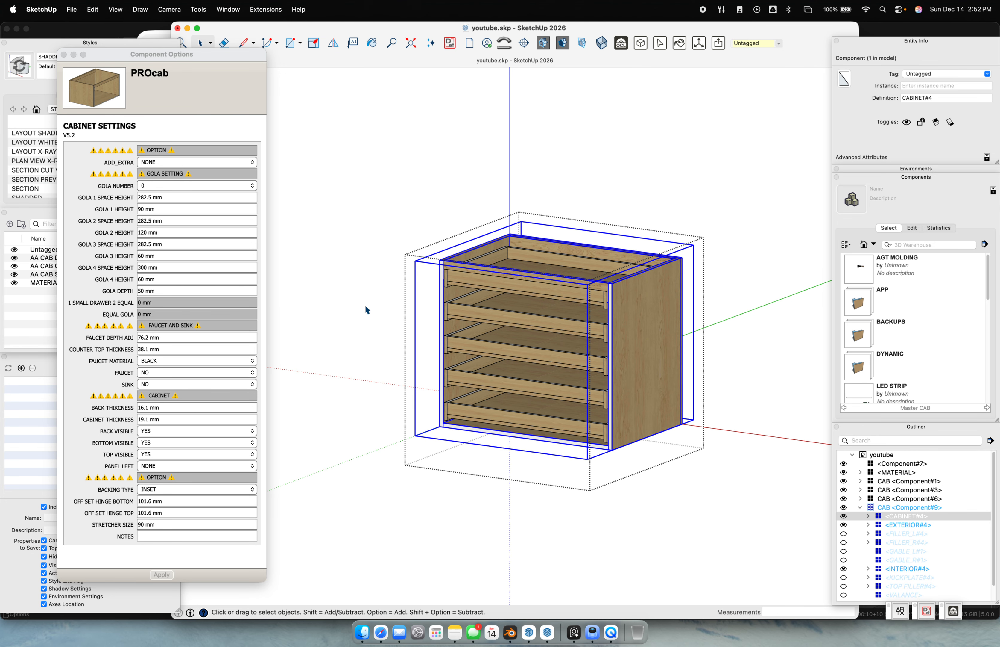
pyautogui.scroll(3, 412, 304)
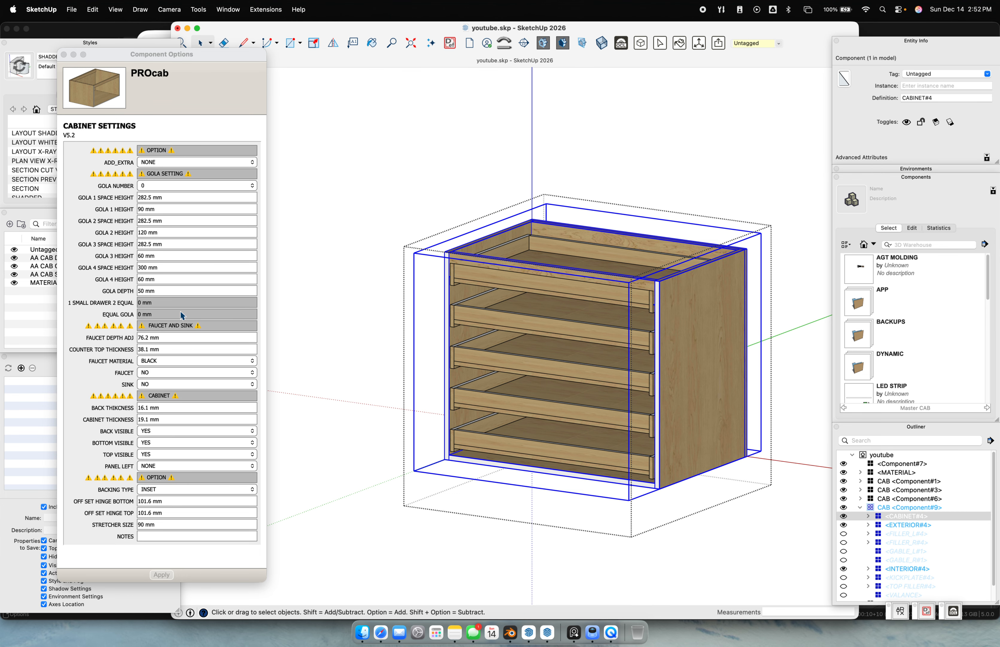
# Set BACK VISIBLE, BOTTOM VISIBLE and TOP VISIBLE to NO for CABINET#4 and apply
pyautogui.click(172, 406)
pyautogui.moveTo(741, 237); pyautogui.dragTo(571, 370, button='middle')
pyautogui.click(131, 406)
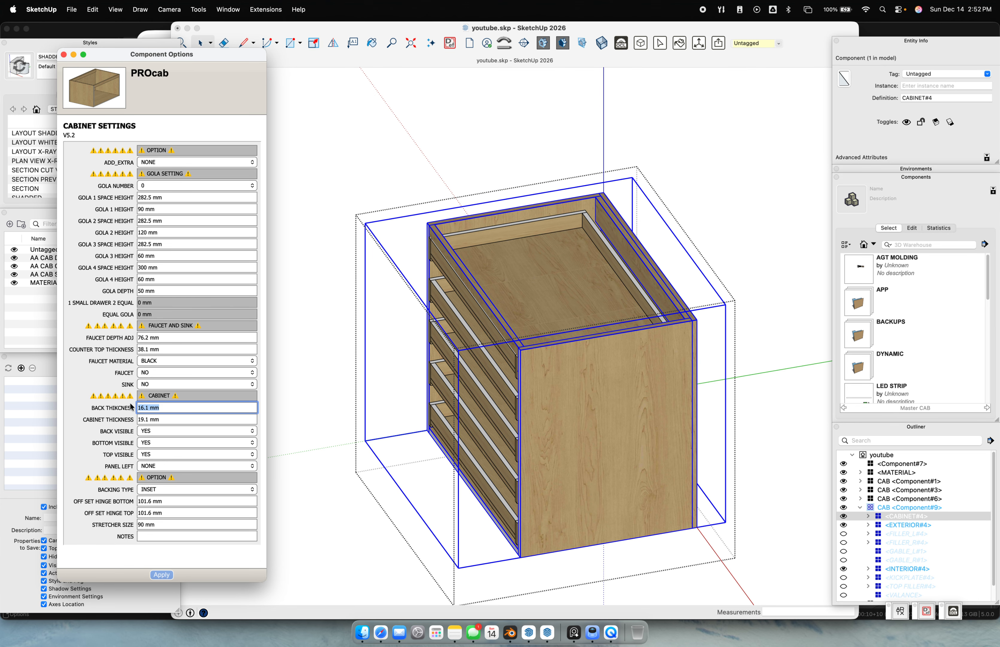
pyautogui.press('Tab')
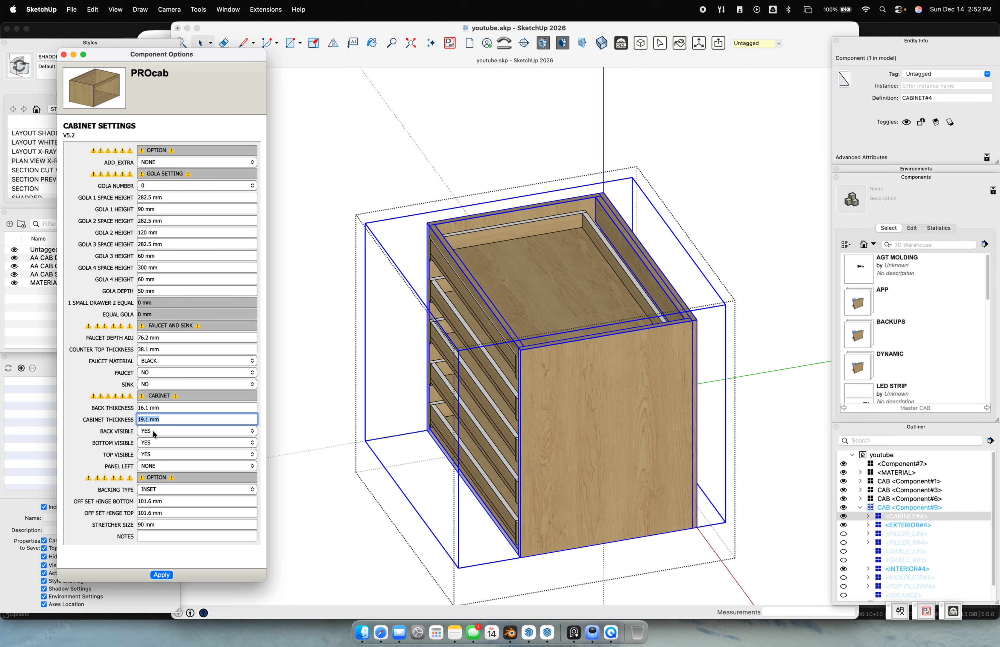
pyautogui.click(165, 432)
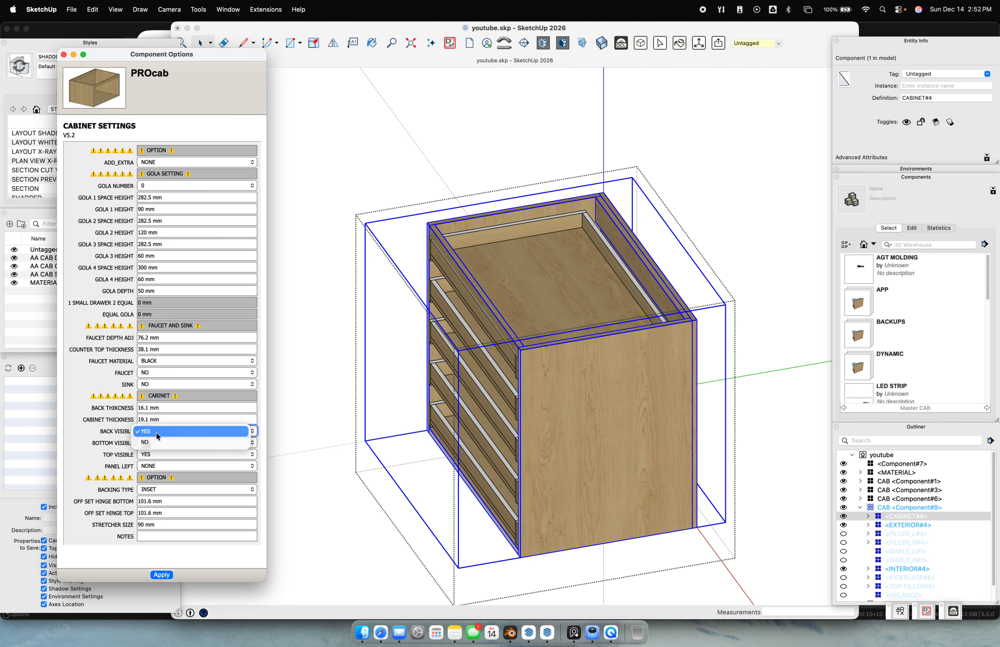
pyautogui.click(158, 442)
pyautogui.click(158, 443)
pyautogui.click(154, 454)
pyautogui.click(151, 456)
pyautogui.click(150, 466)
pyautogui.click(162, 574)
# Deselect the cabinet box part and select the cabinet's exterior, viewed from the left three-quarter
pyautogui.moveTo(752, 269); pyautogui.dragTo(685, 259, button='middle')
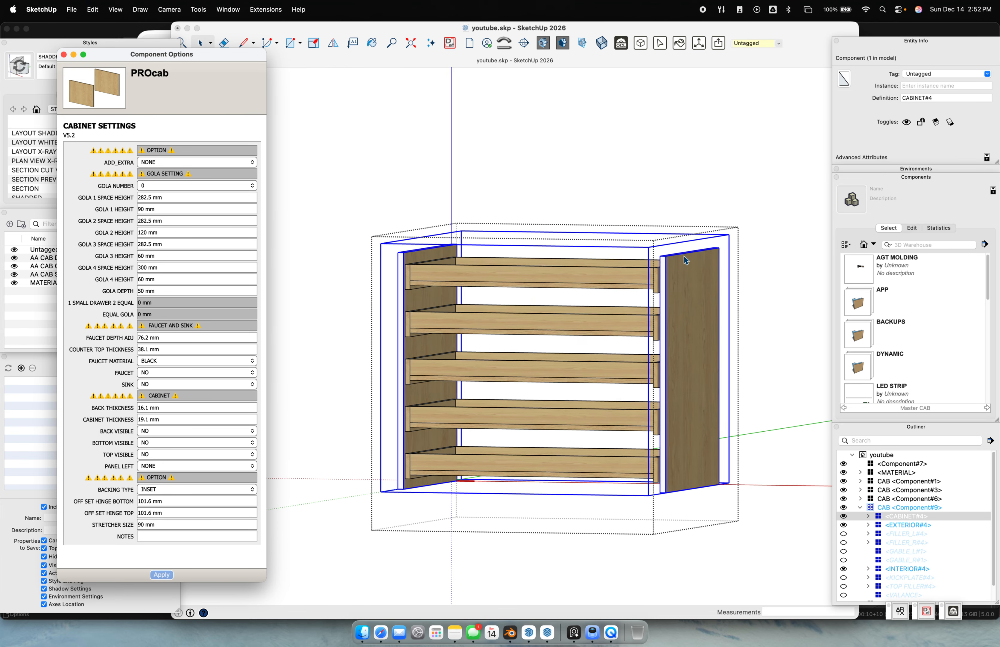
pyautogui.scroll(3, 689, 252)
pyautogui.click(721, 190)
pyautogui.click(721, 190)
pyautogui.scroll(-6, 641, 294)
pyautogui.click(645, 336)
pyautogui.moveTo(646, 336); pyautogui.dragTo(311, 374, button='middle')
# Select the drawer cabinet and set its CABINET HEIGHT to 48" (1219.2 mm)
pyautogui.click(333, 220)
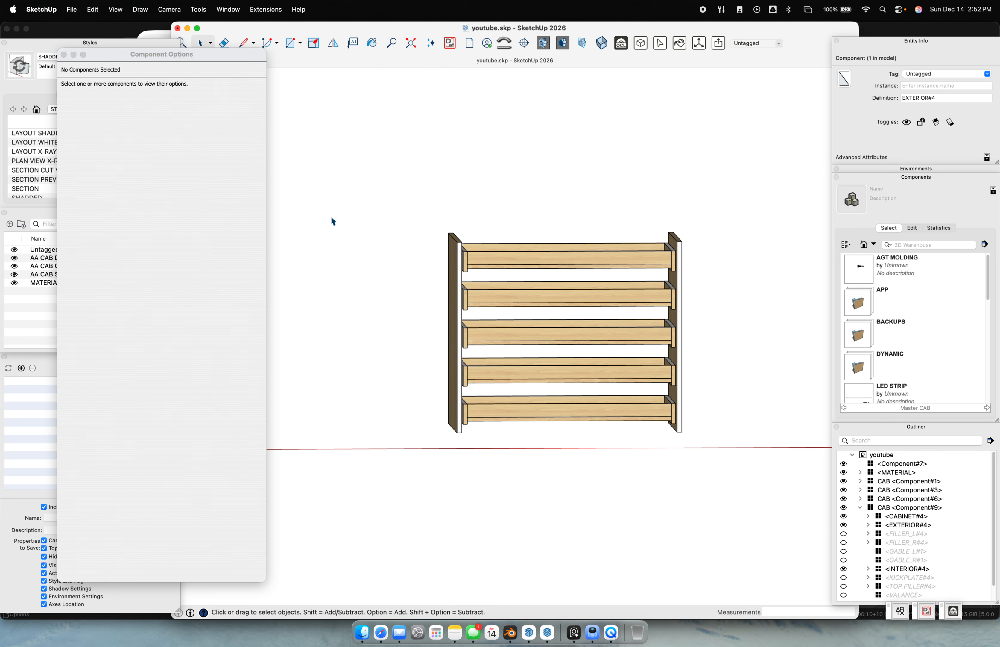
pyautogui.click(492, 305)
pyautogui.moveTo(182, 281); pyautogui.dragTo(87, 275)
pyautogui.write('4')
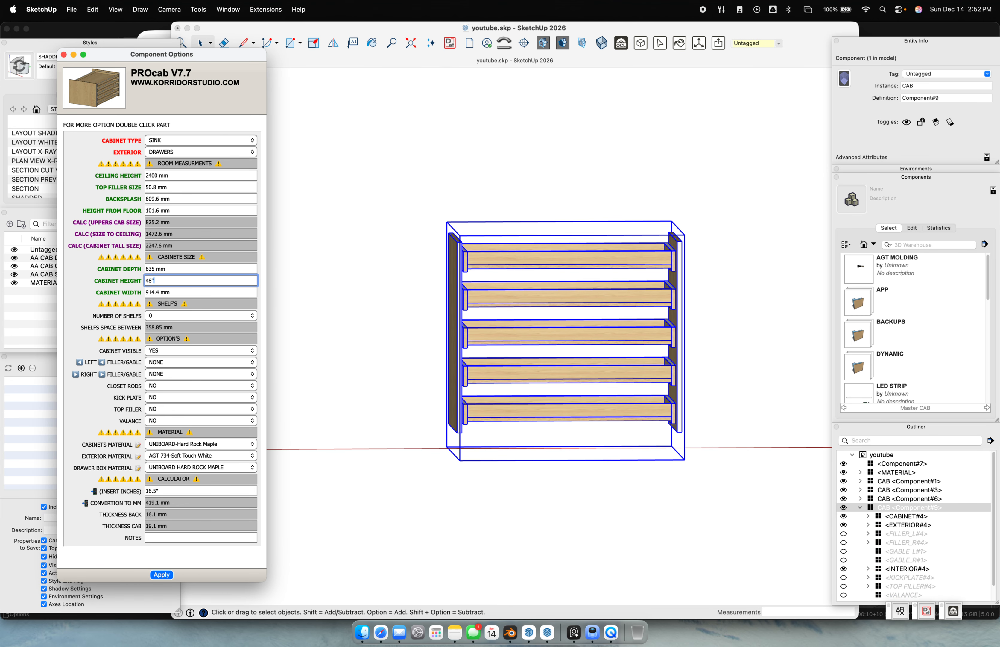
pyautogui.write('8"')
pyautogui.press('Return')
# Orbit around the taller cabinet to inspect it and face its drawer fronts
pyautogui.moveTo(750, 319)
pyautogui.mouseDown(button='middle')
pyautogui.moveTo(585, 335)
pyautogui.moveTo(505, 454)
pyautogui.moveTo(737, 526)
pyautogui.moveTo(455, 364)
pyautogui.moveTo(699, 371)
pyautogui.moveTo(691, 430)
pyautogui.mouseUp(button='middle')
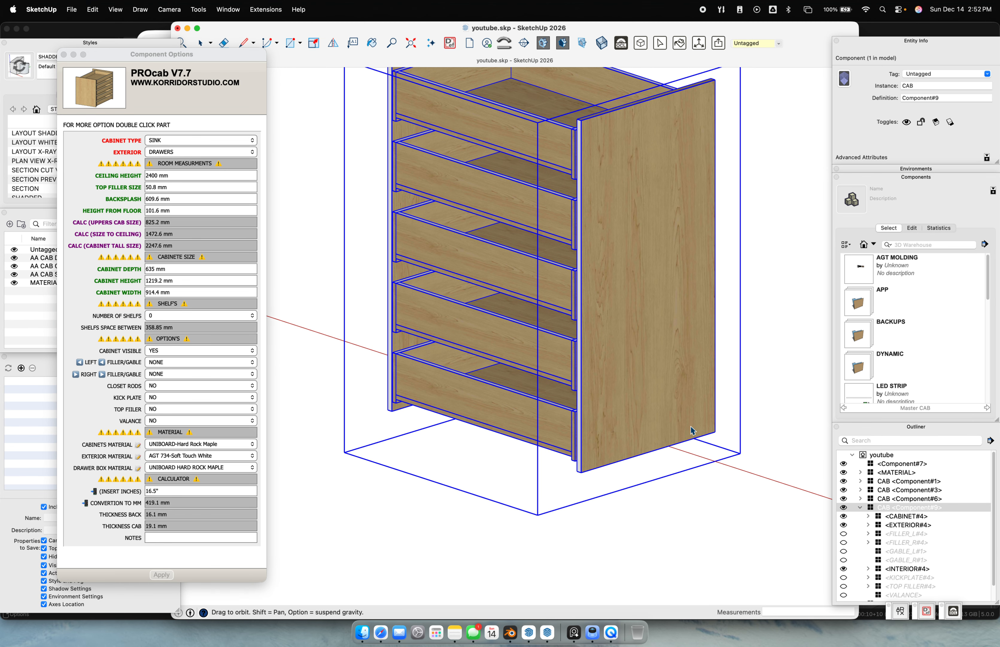
pyautogui.scroll(-5, 692, 429)
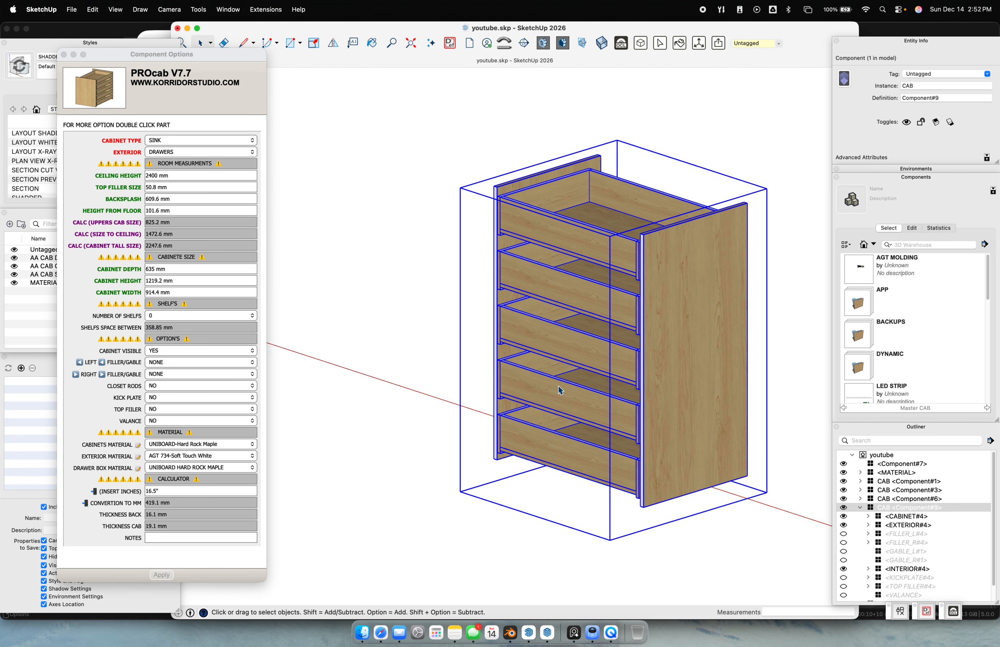
pyautogui.moveTo(524, 426); pyautogui.dragTo(633, 385, button='middle')
pyautogui.scroll(-4, 635, 389)
pyautogui.moveTo(562, 369); pyautogui.dragTo(658, 362, button='middle')
pyautogui.scroll(-6, 627, 372)
pyautogui.moveTo(508, 365); pyautogui.dragTo(463, 345, button='middle')
pyautogui.scroll(3, 463, 345)
# Copy the two-door sink cabinet further along the wall with Move and Option
pyautogui.click(466, 349)
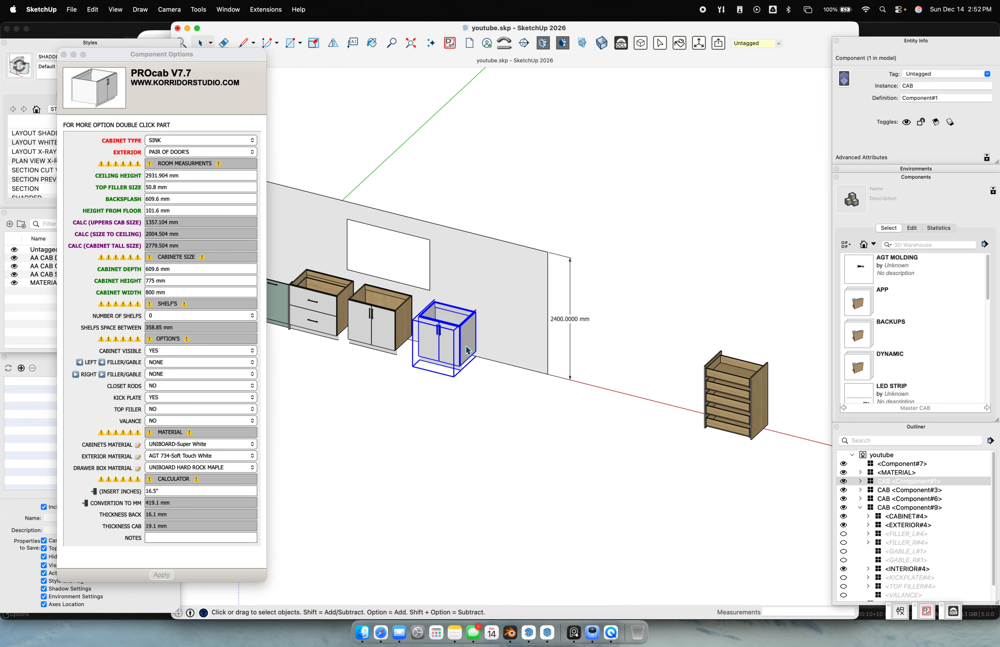
pyautogui.press('m')
pyautogui.click(469, 351)
pyautogui.press('alt')
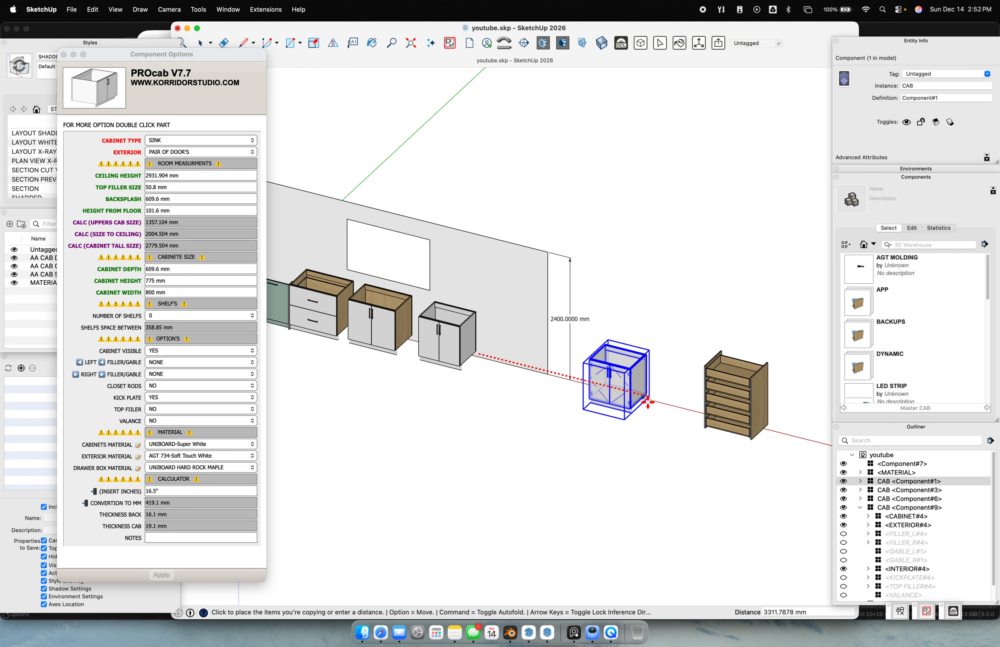
pyautogui.click(627, 432)
pyautogui.press('space')
# Keep the pair-of-doors style and change the copy's CABINET TYPE to TALL
pyautogui.scroll(2, 600, 412)
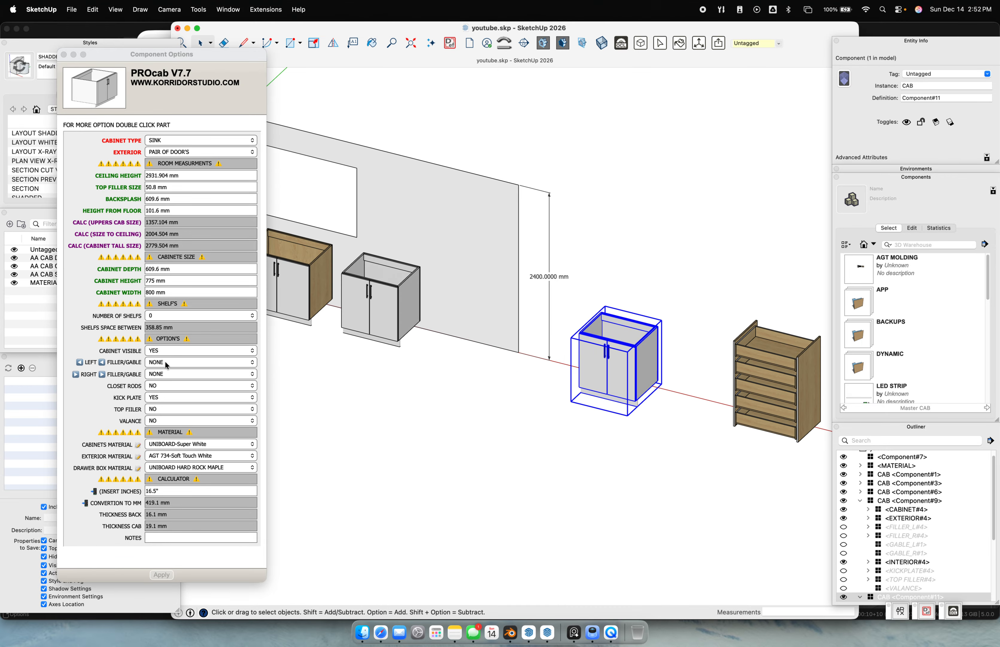
pyautogui.click(171, 152)
pyautogui.click(171, 152)
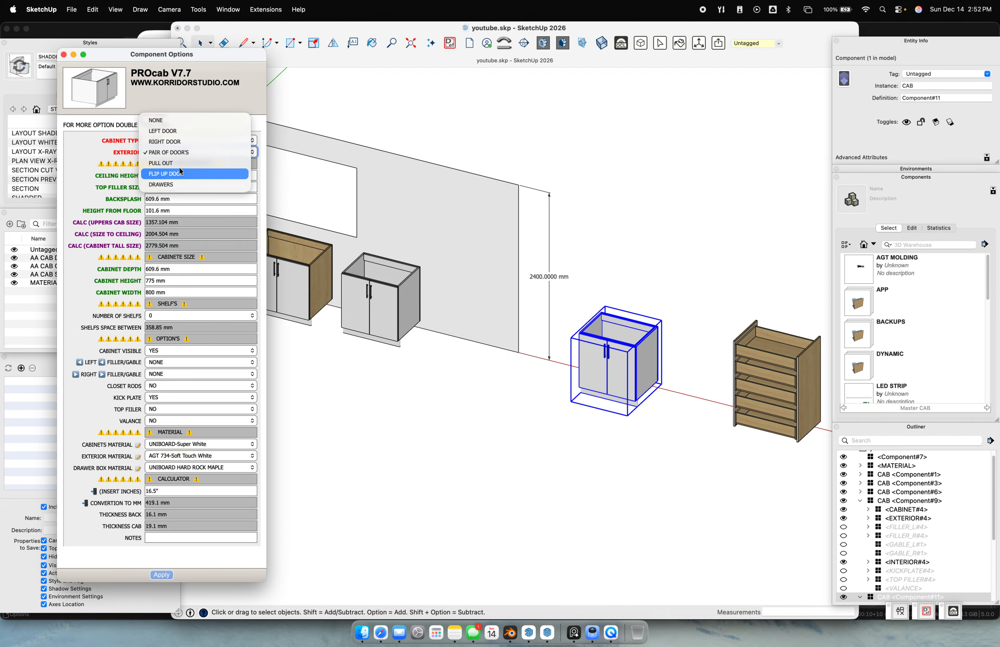
pyautogui.click(185, 152)
pyautogui.click(182, 140)
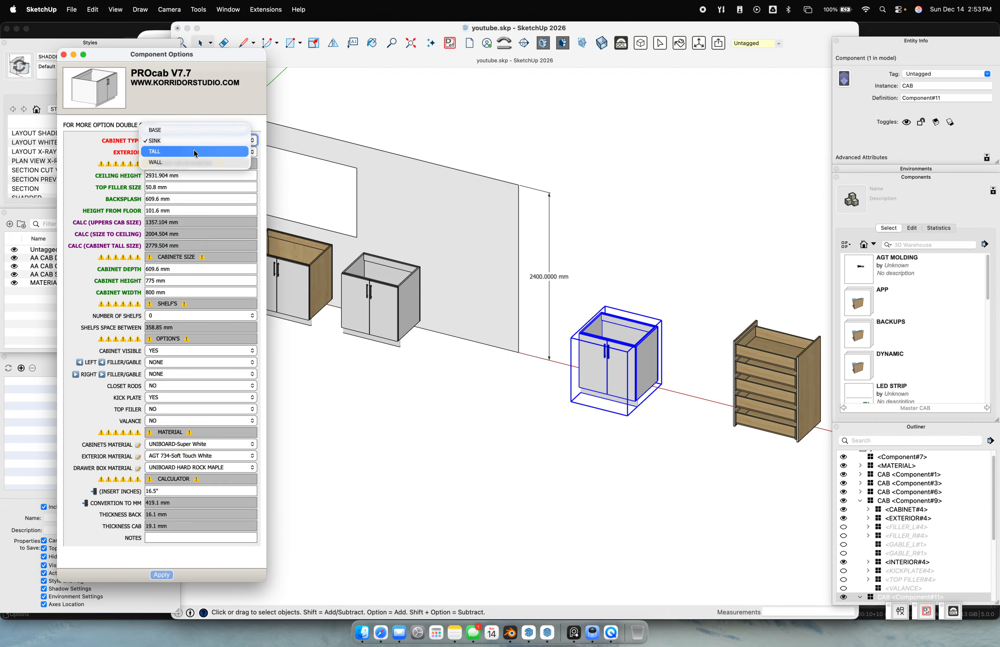
pyautogui.click(194, 152)
# Set the tall cabinet's height to 1800 mm and width to 1000 mm
pyautogui.click(176, 281)
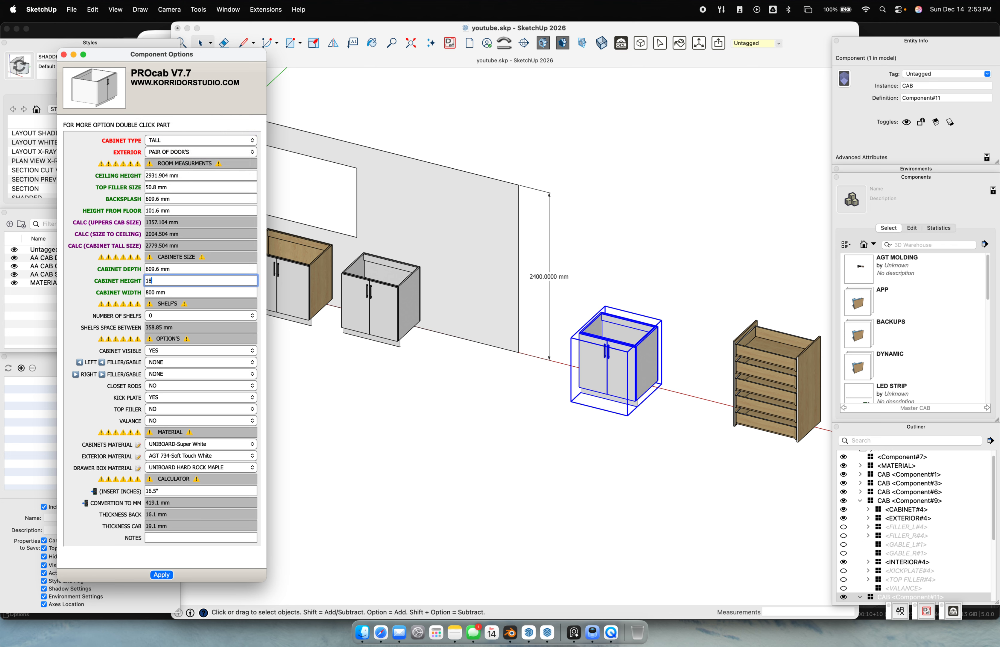
pyautogui.press('Return')
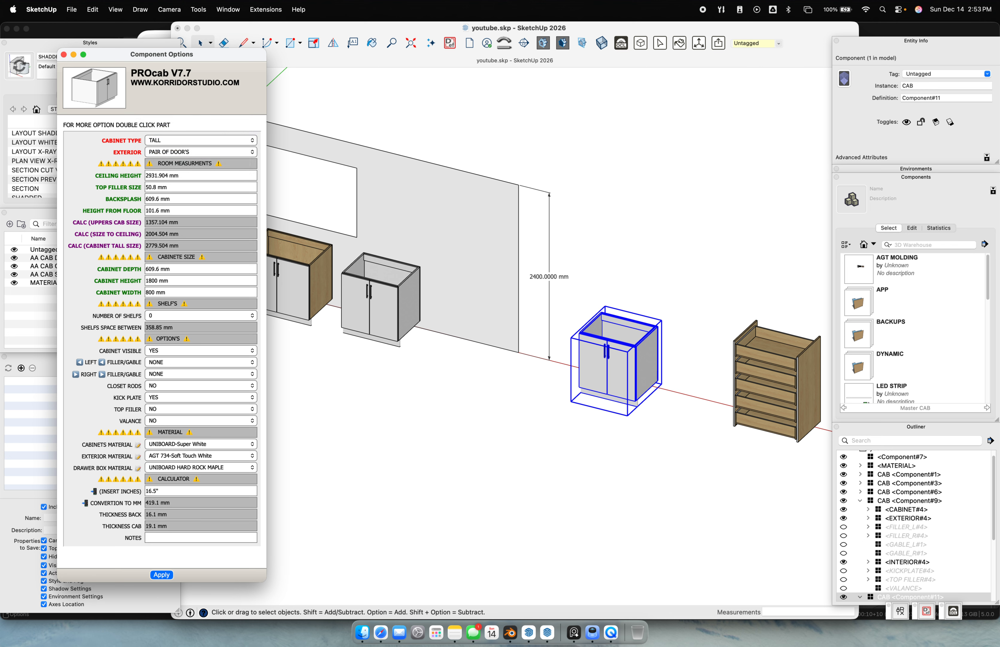
pyautogui.click(174, 288)
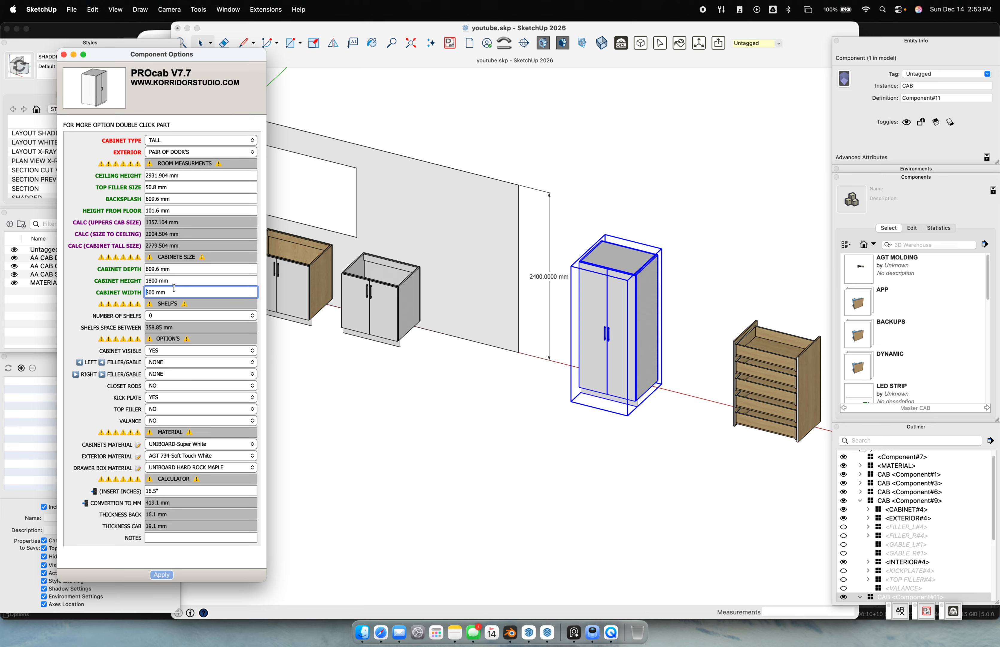
pyautogui.write('1000')
pyautogui.press('Return')
pyautogui.click(648, 436)
pyautogui.keyDown('shift'); pyautogui.moveTo(668, 474); pyautogui.dragTo(557, 499, button='middle'); pyautogui.keyUp('shift')
pyautogui.scroll(5, 557, 499)
pyautogui.moveTo(615, 478); pyautogui.dragTo(564, 457, button='middle')
pyautogui.press('i')
pyautogui.press('space')
pyautogui.press('i')
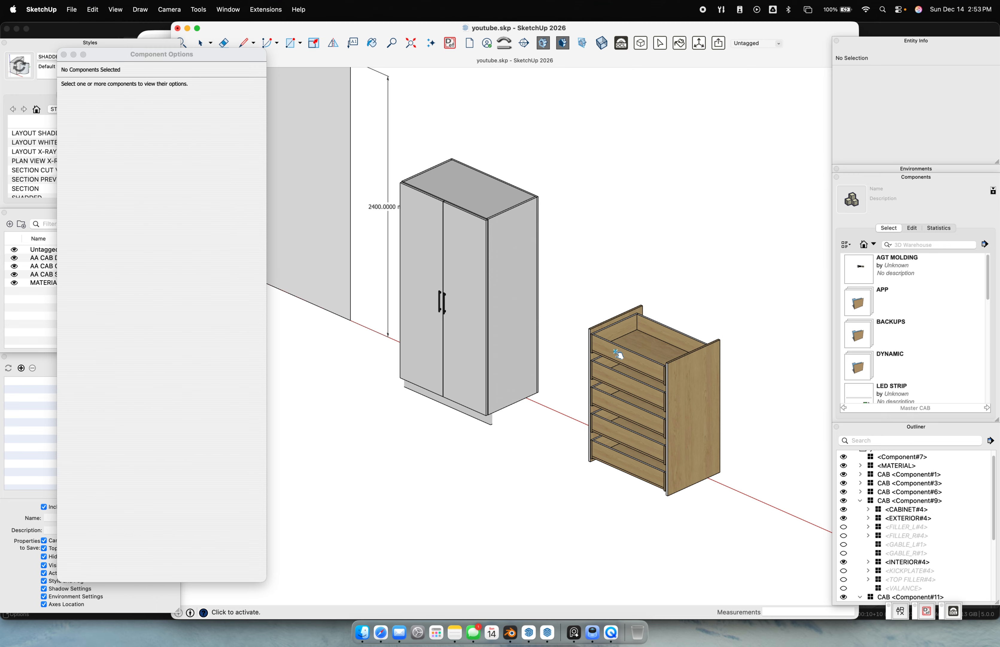
pyautogui.press('space')
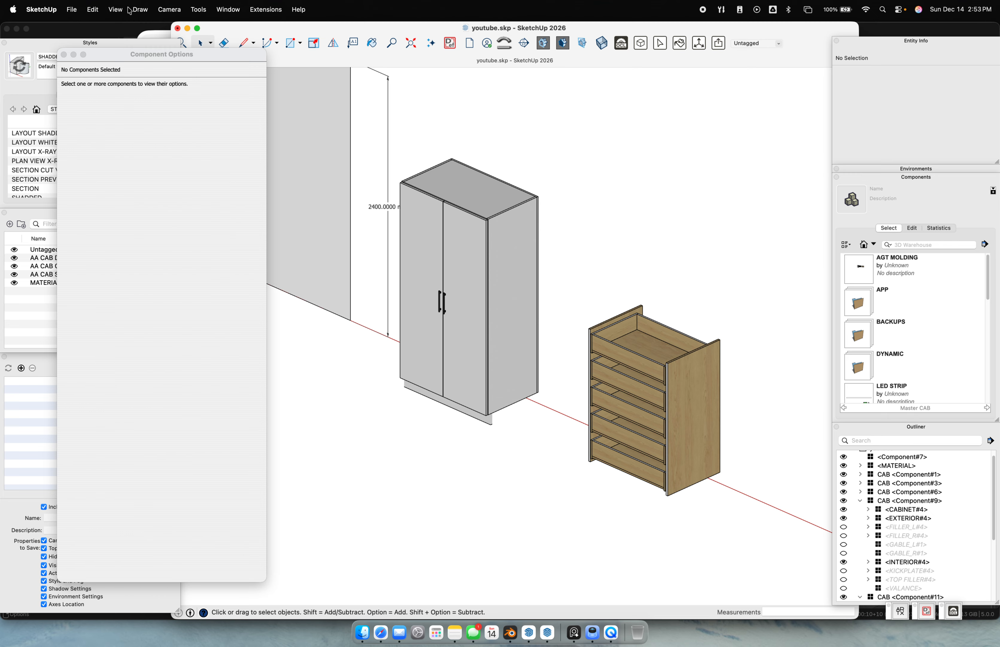
pyautogui.click(173, 12)
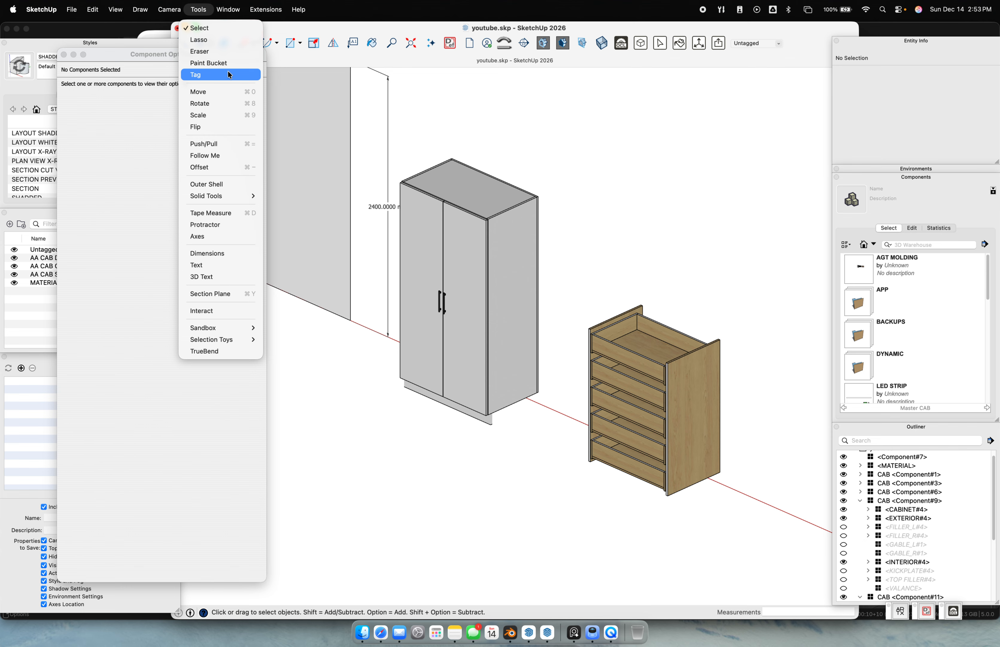
pyautogui.click(617, 275)
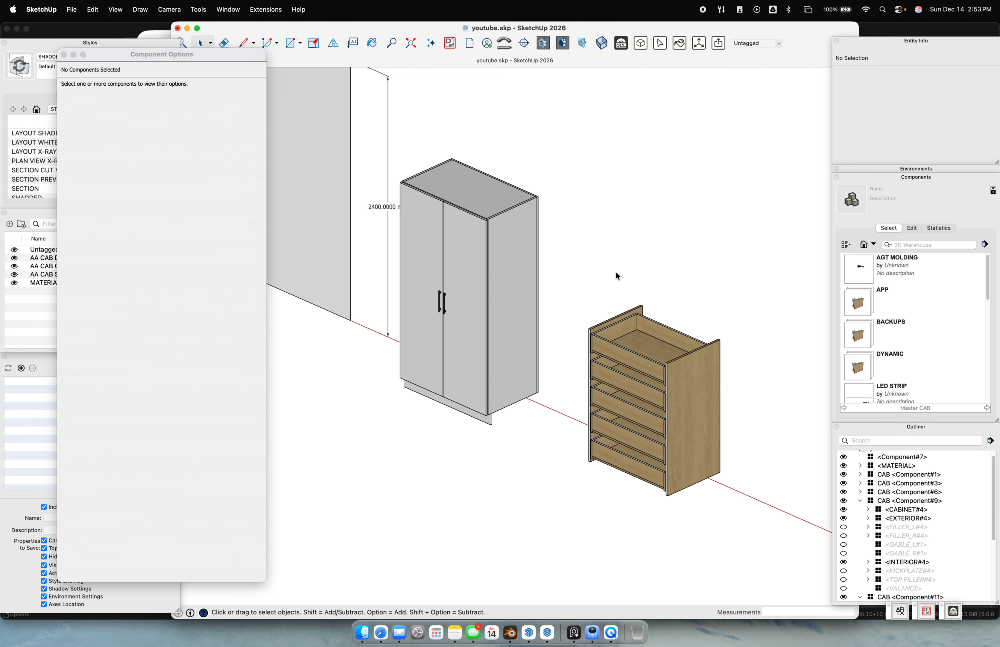
pyautogui.press('i')
pyautogui.click(634, 358)
pyautogui.press('Return')
pyautogui.click(485, 248)
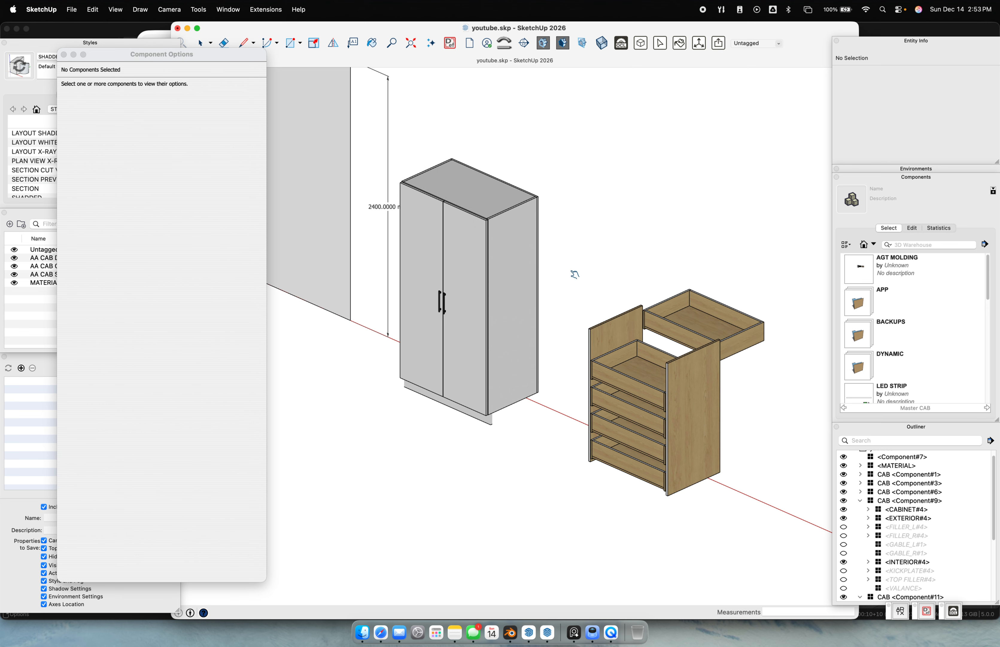
pyautogui.click(659, 362)
pyautogui.click(500, 245)
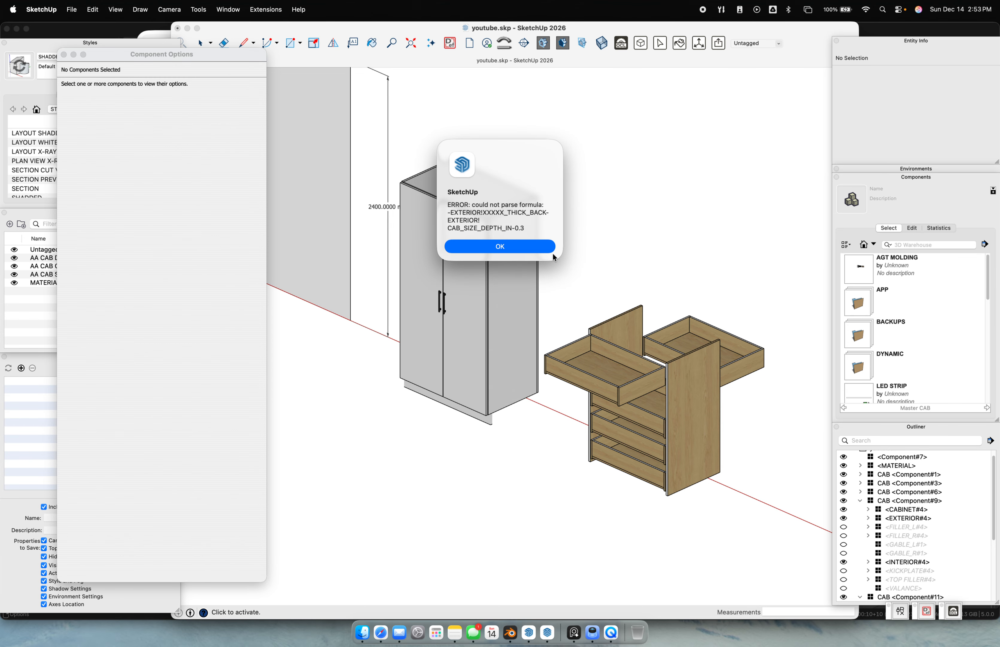
pyautogui.click(528, 250)
pyautogui.scroll(-4, 550, 286)
pyautogui.keyDown('shift'); pyautogui.moveTo(414, 264); pyautogui.dragTo(574, 326, button='middle'); pyautogui.keyUp('shift')
pyautogui.scroll(5, 298, 231)
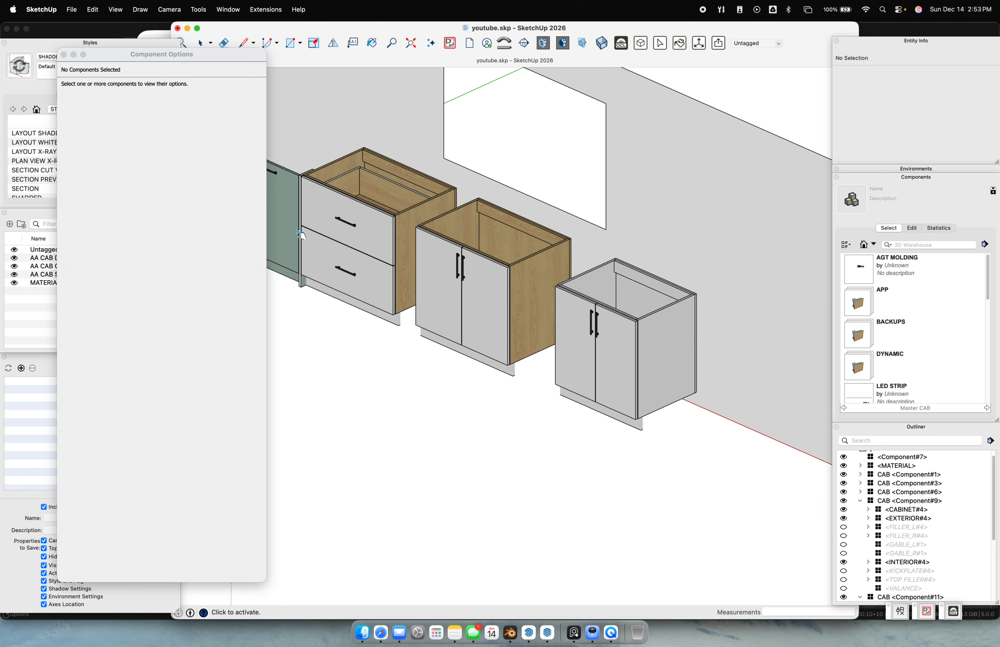
pyautogui.click(310, 214)
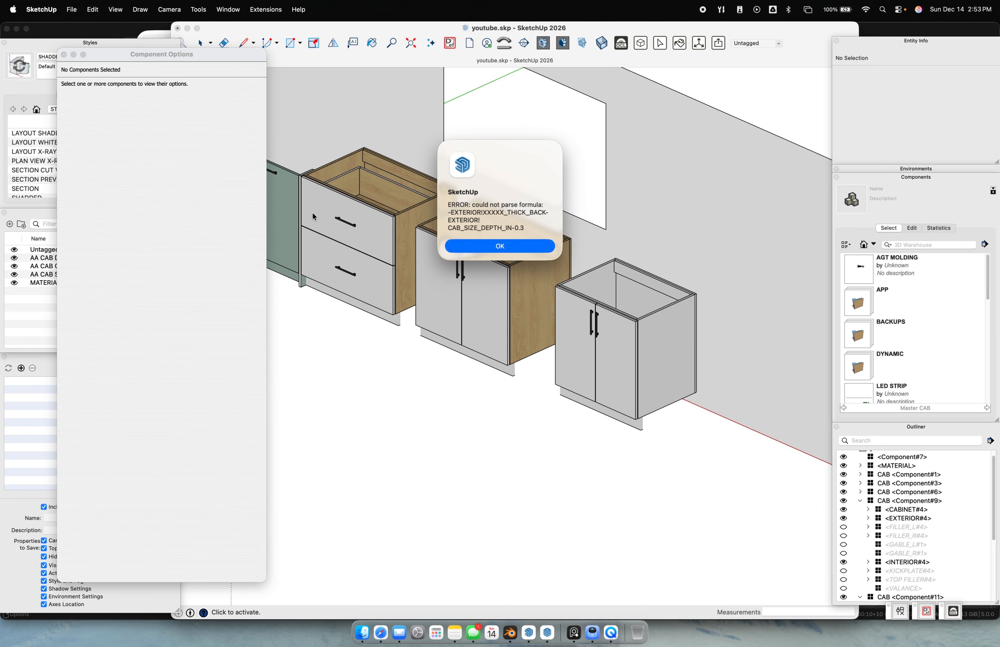
pyautogui.click(488, 244)
pyautogui.scroll(-6, 631, 328)
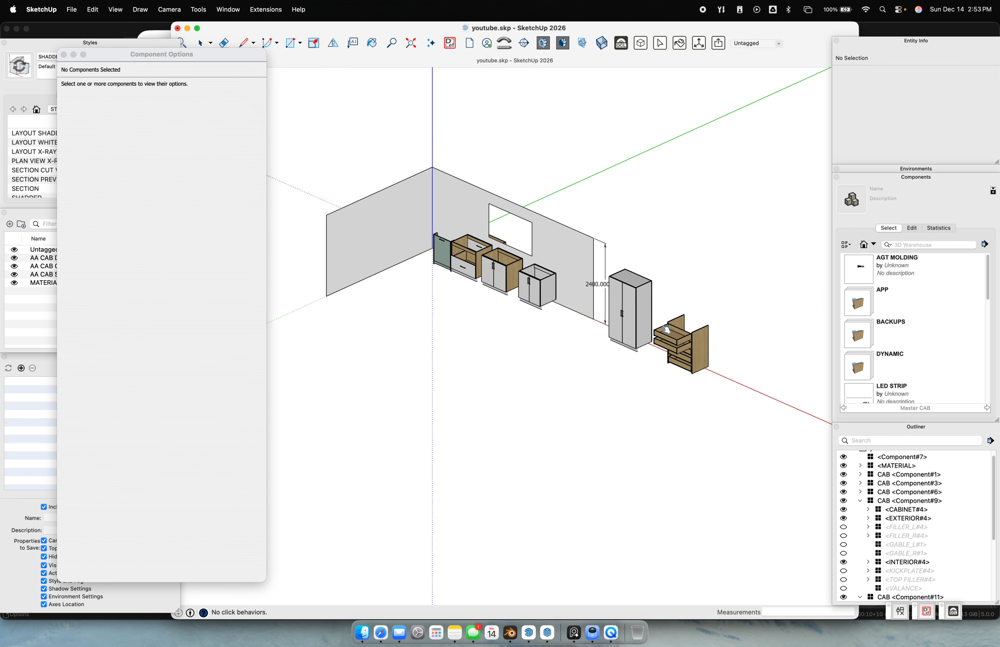
pyautogui.scroll(6, 669, 343)
pyautogui.click(669, 345)
pyautogui.click(500, 246)
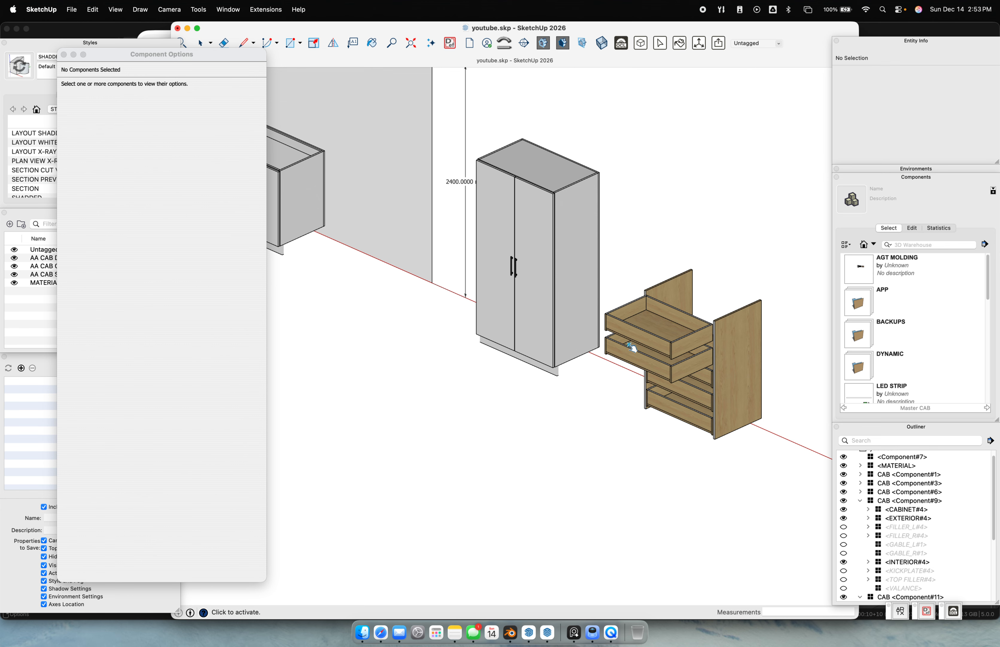
pyautogui.click(633, 344)
pyautogui.click(538, 246)
pyautogui.click(647, 352)
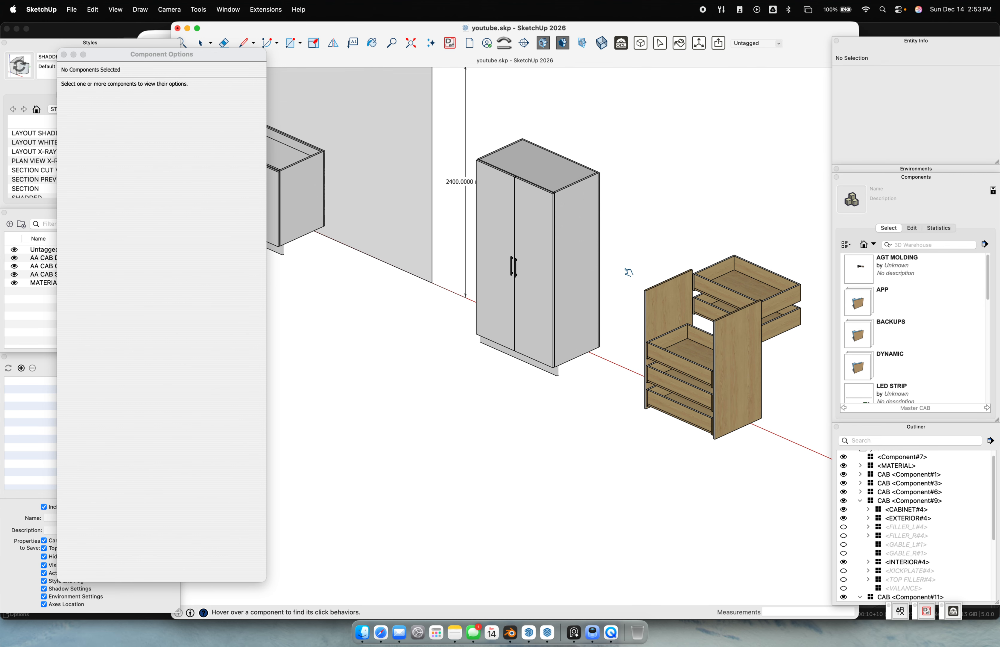
pyautogui.press('space')
pyautogui.press('super+z')
pyautogui.press('super+z')
pyautogui.press('super+z')
pyautogui.press('super+z')
pyautogui.press('super+z')
pyautogui.press('super+z')
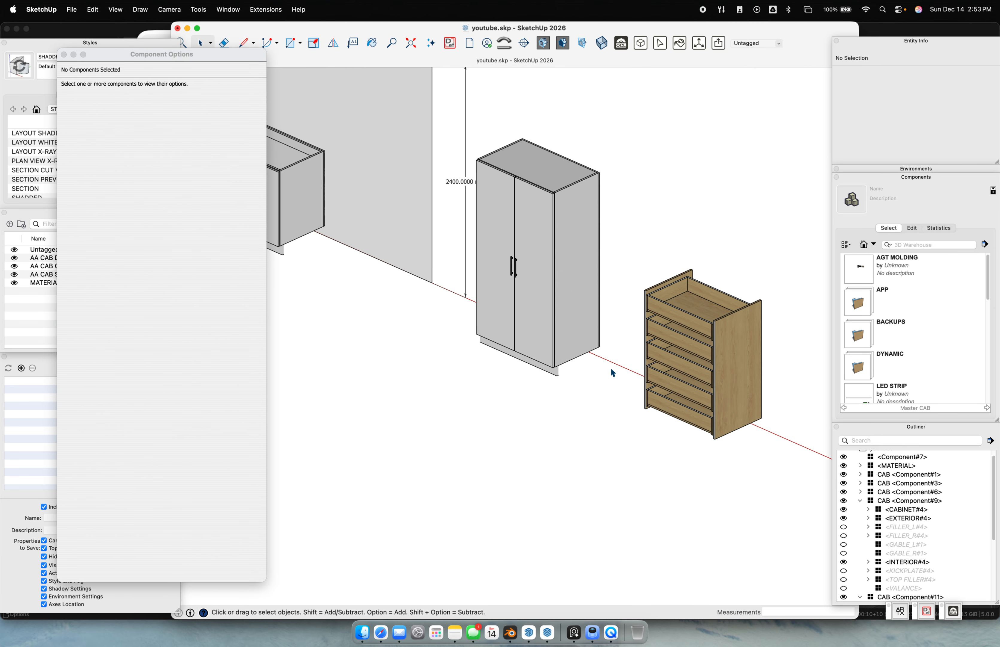
# Open the West Bay Street model from the recent files list
pyautogui.rightClick(526, 618)
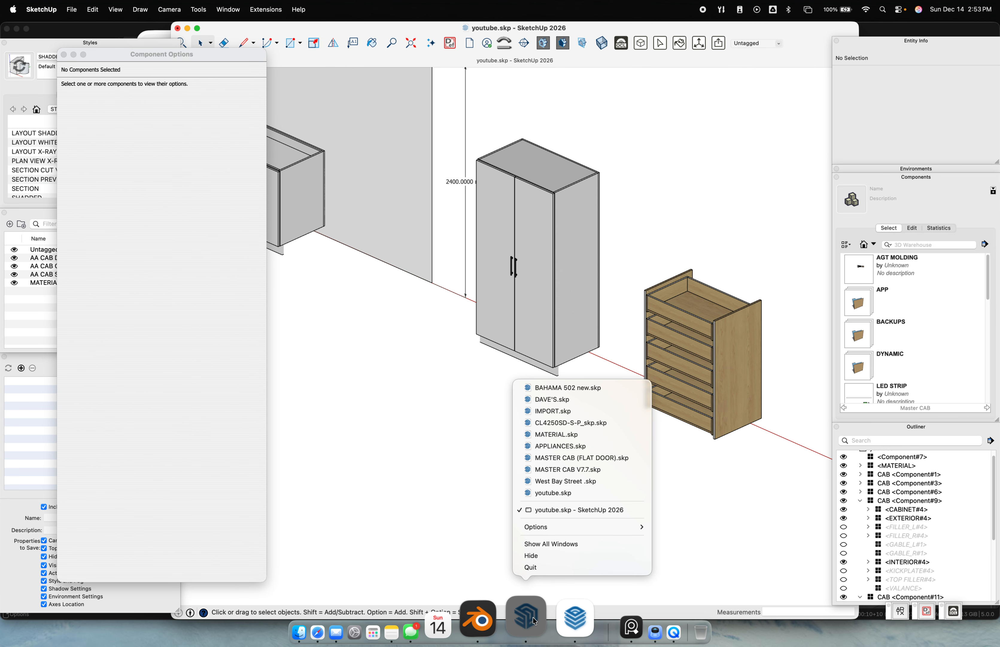
pyautogui.click(588, 481)
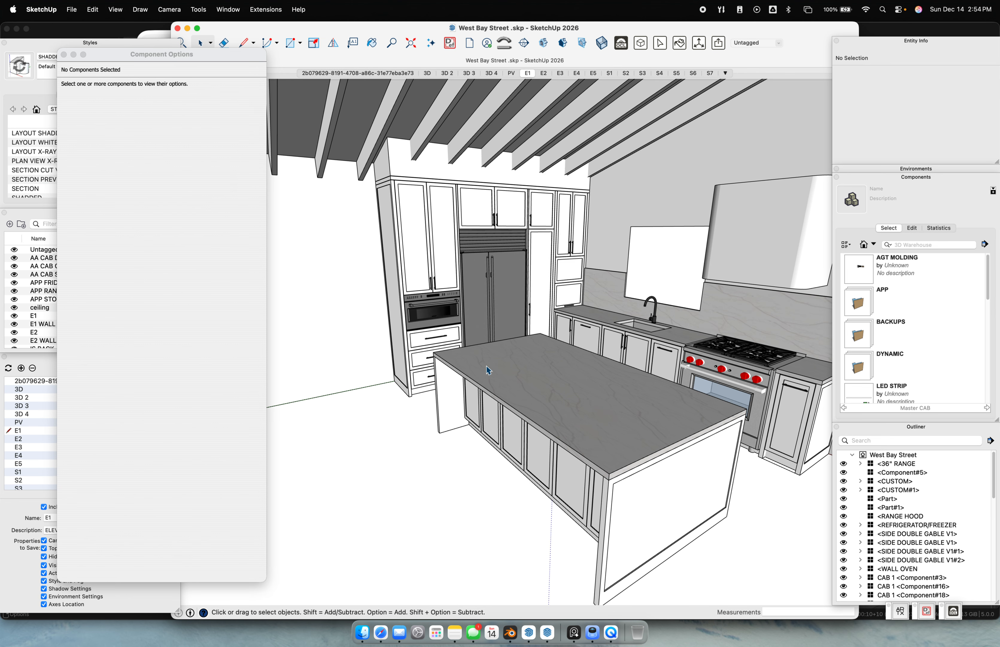
pyautogui.moveTo(435, 363)
pyautogui.mouseDown(button='middle')
pyautogui.moveTo(536, 408)
pyautogui.moveTo(453, 371)
pyautogui.mouseUp(button='middle')
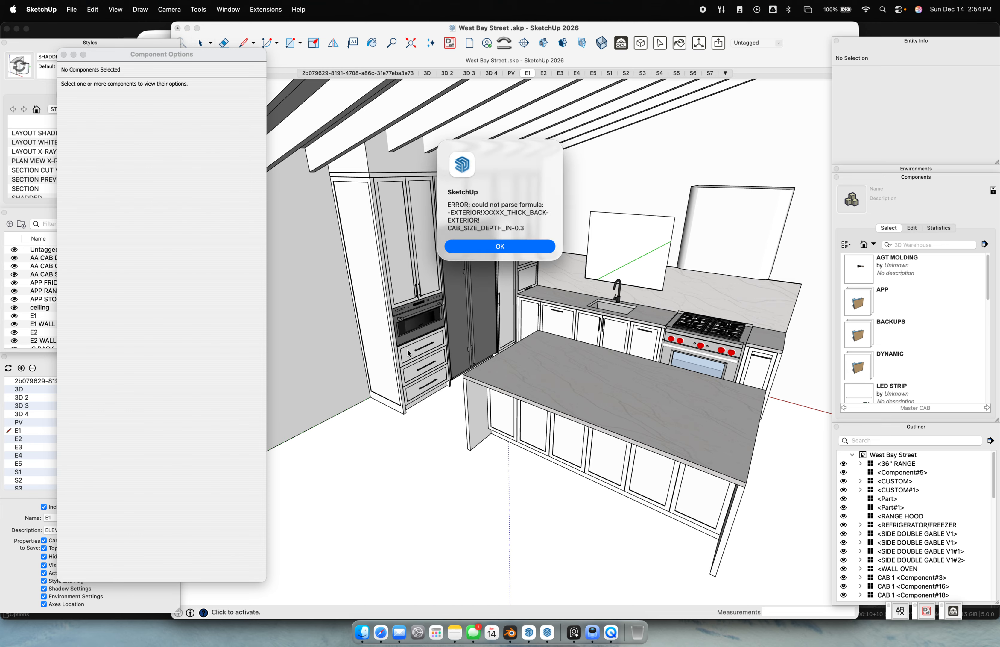
# Dismiss both formula parse errors and close West Bay Street.skp with Don't Save
pyautogui.click(475, 254)
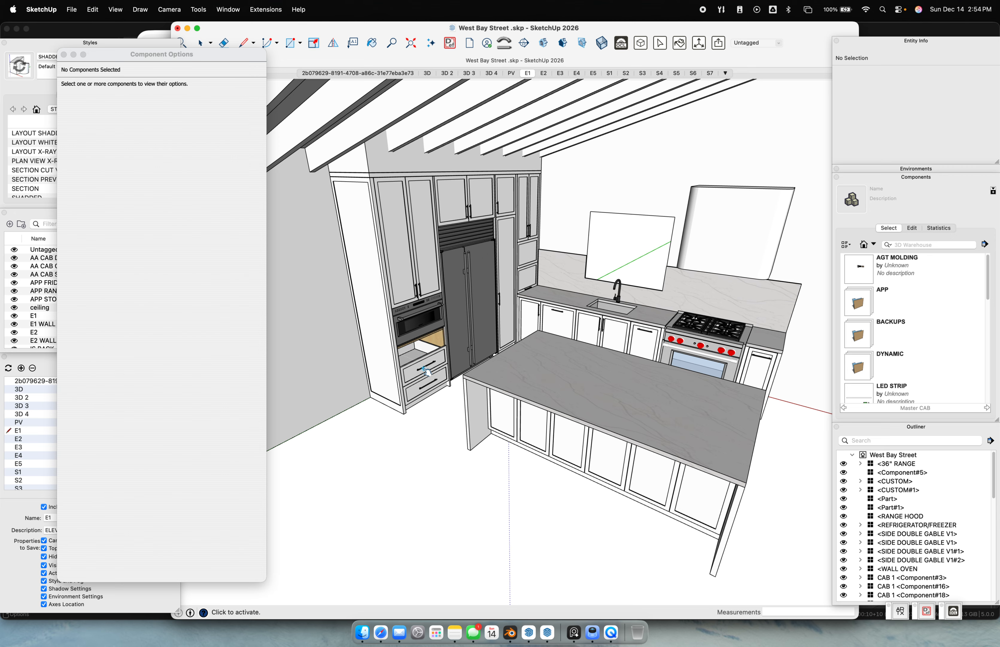
pyautogui.click(483, 246)
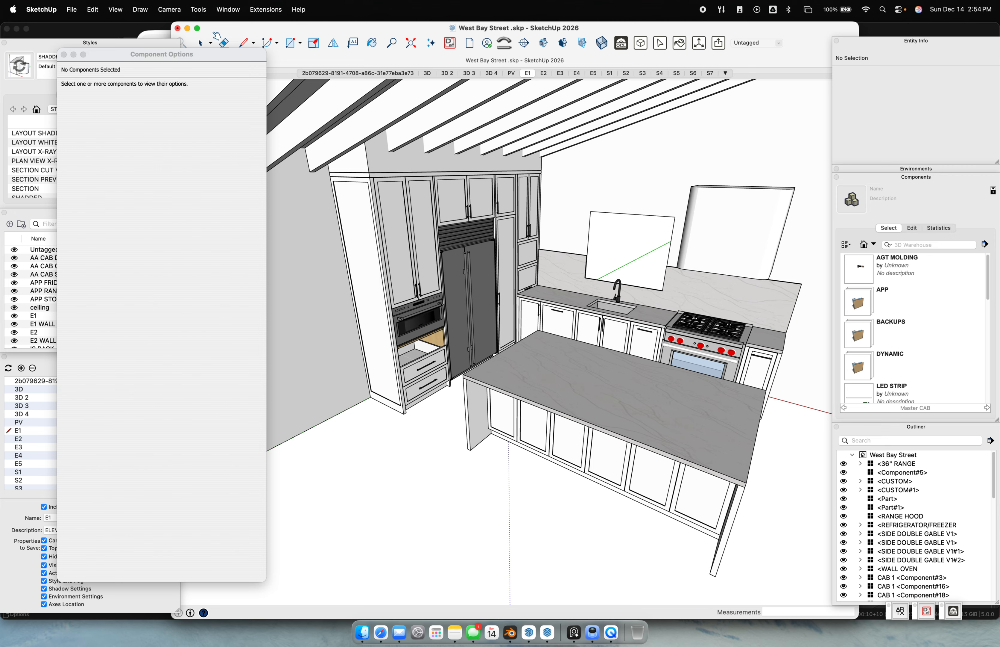
pyautogui.click(178, 28)
pyautogui.click(518, 345)
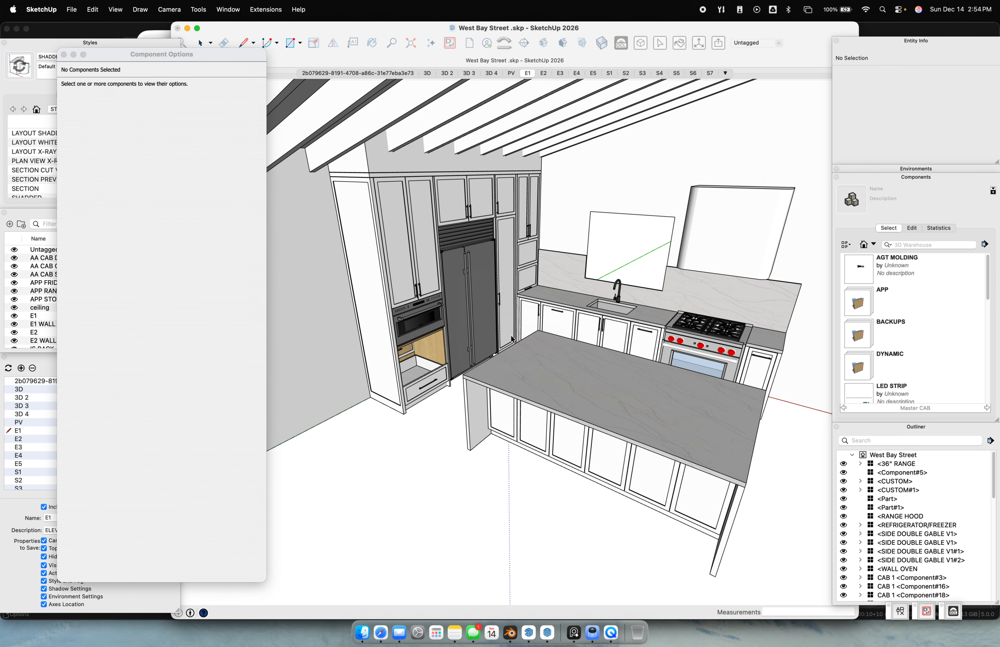
pyautogui.scroll(2, 511, 319)
# Swing the tall cabinet's left door open and closed several times, leaving it open
pyautogui.click(536, 353)
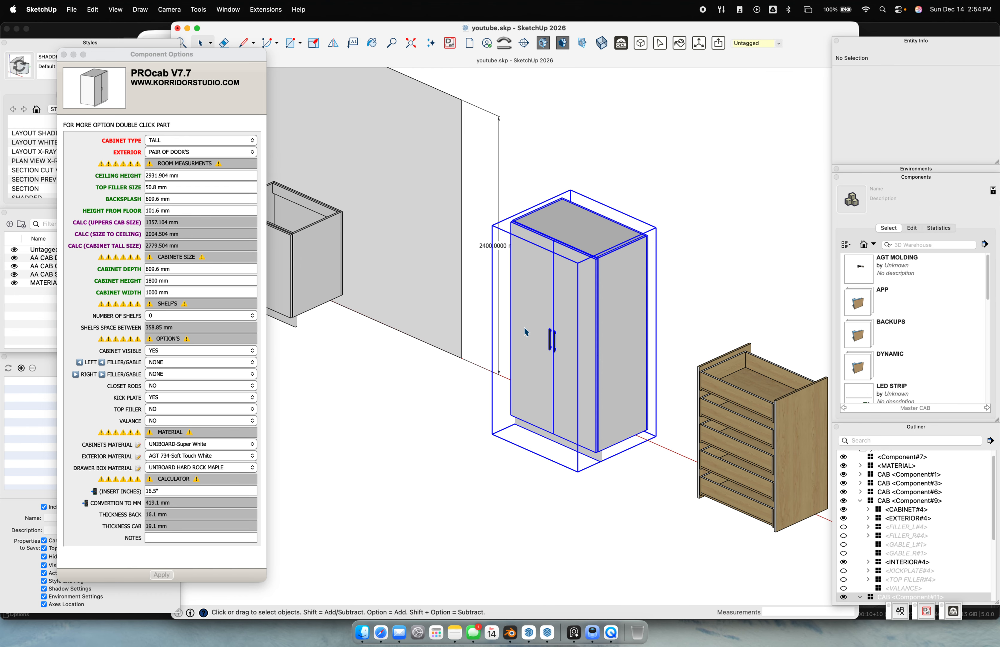
pyautogui.click(539, 334)
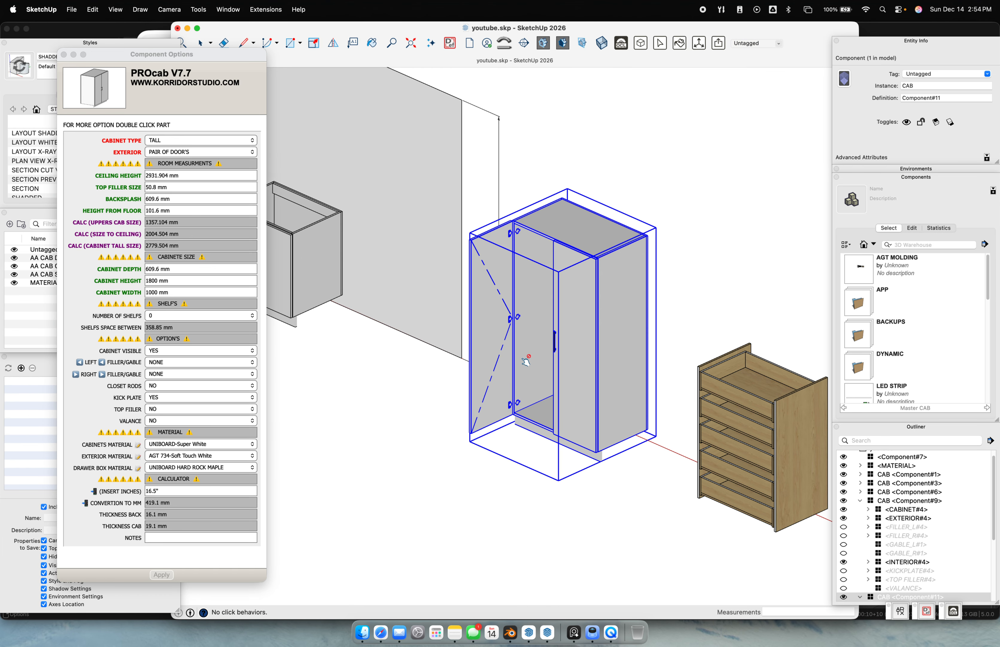
pyautogui.click(502, 338)
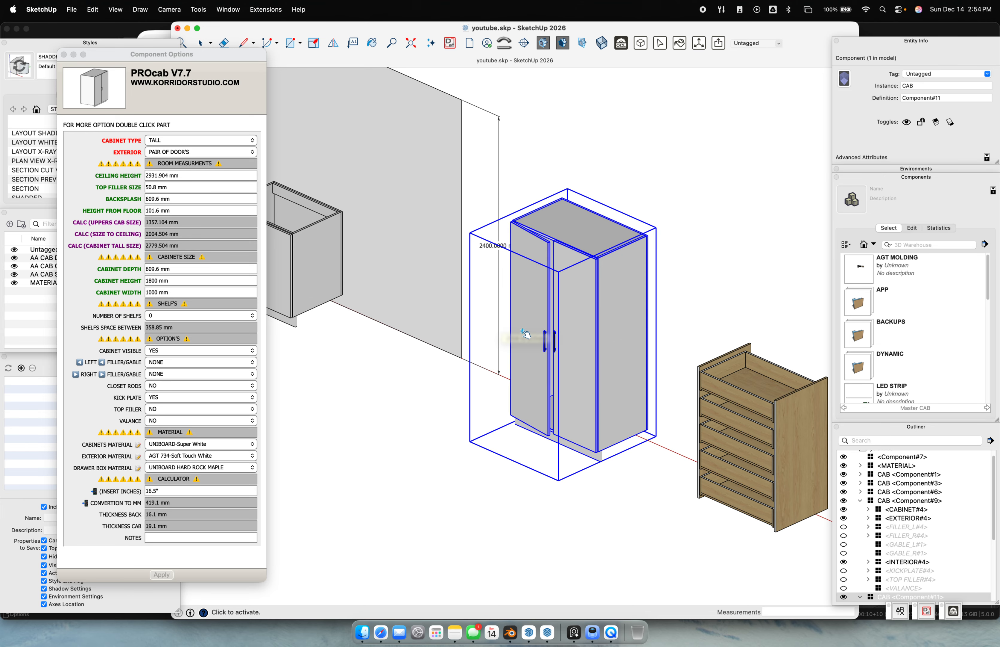
pyautogui.click(496, 338)
pyautogui.click(496, 338)
pyautogui.click(541, 341)
pyautogui.press('space')
# Place a Tape Measure guide 19.1 mm above the tall cabinet's bottom edge
pyautogui.moveTo(649, 456); pyautogui.dragTo(614, 413, button='middle')
pyautogui.click(683, 397)
pyautogui.moveTo(683, 391); pyautogui.dragTo(615, 313, button='middle')
pyautogui.scroll(4, 643, 408)
pyautogui.click(502, 418)
pyautogui.scroll(4, 497, 418)
pyautogui.press('l')
pyautogui.press('t')
pyautogui.click(474, 410)
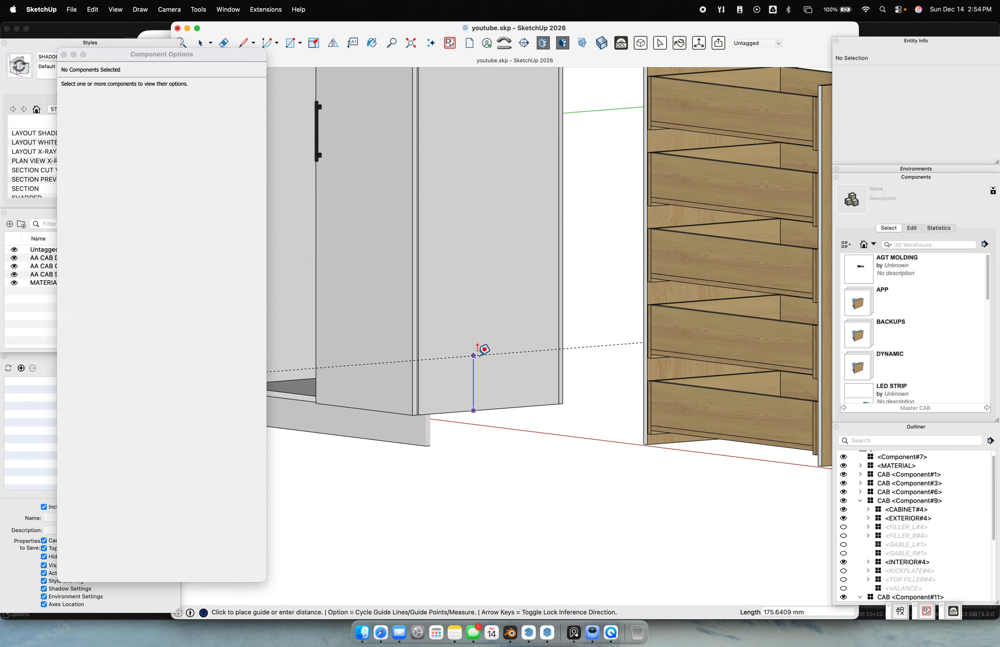
pyautogui.write('19.1')
pyautogui.press('Return')
# Draw a vertical line from the guide down to the floor and copy its 120.7 mm length
pyautogui.press('l')
pyautogui.click(470, 404)
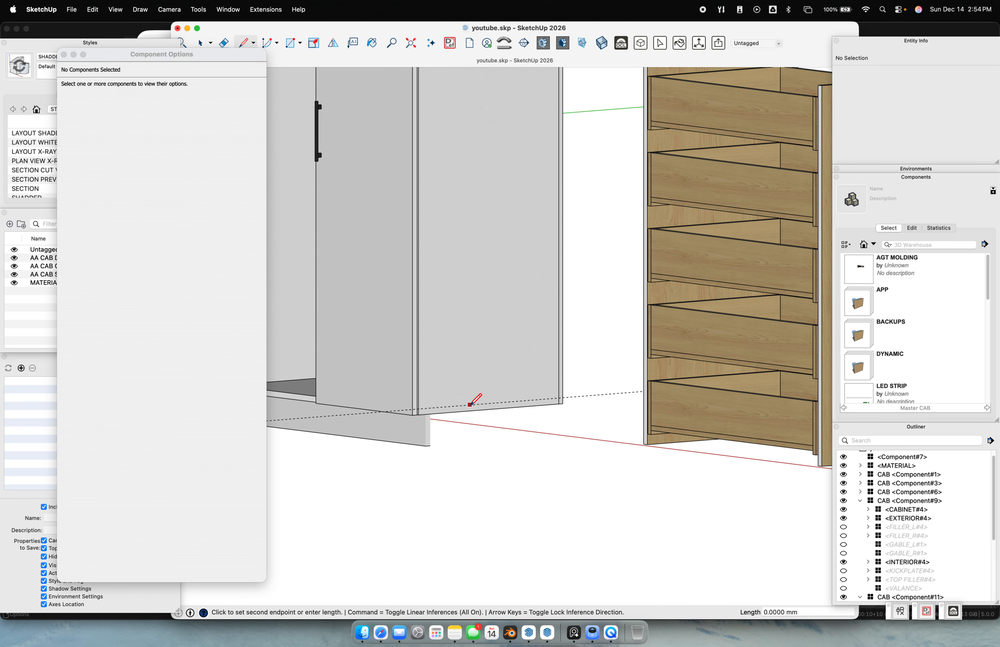
pyautogui.click(431, 444)
pyautogui.press('space')
pyautogui.moveTo(439, 355); pyautogui.dragTo(525, 469)
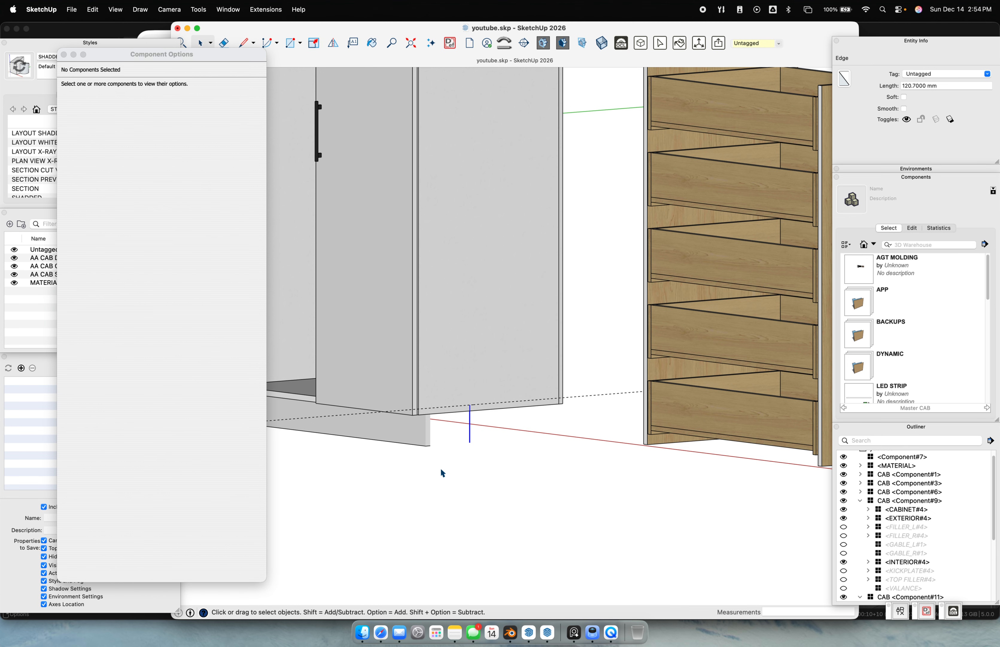
pyautogui.click(958, 86)
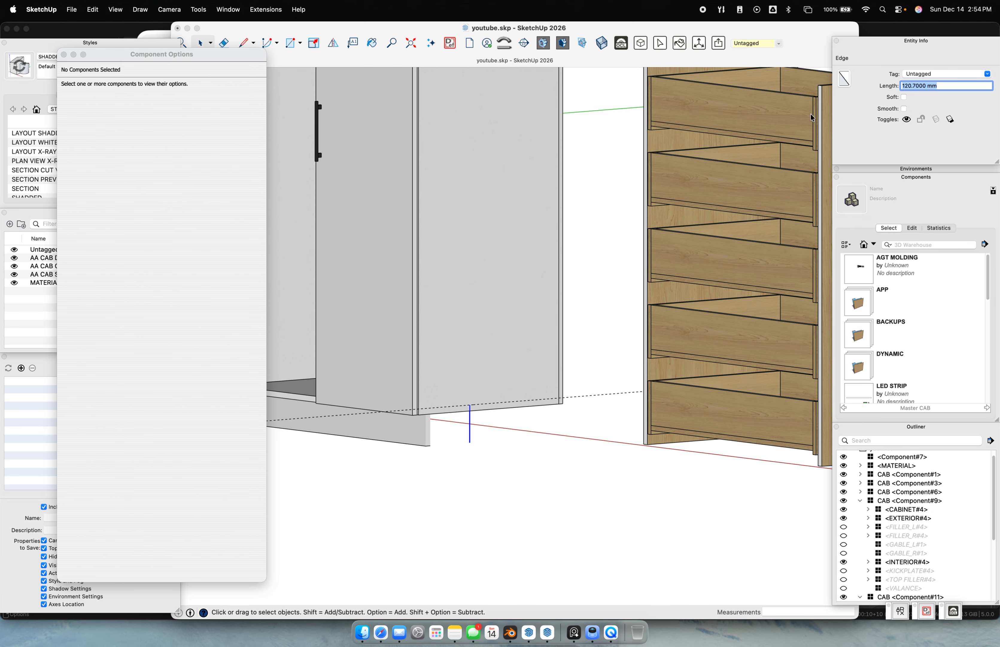
pyautogui.moveTo(725, 458); pyautogui.dragTo(687, 340, button='middle')
# Set the drawer cabinet's HEIGHT FROM FLOOR to 120.7 mm
pyautogui.click(663, 362)
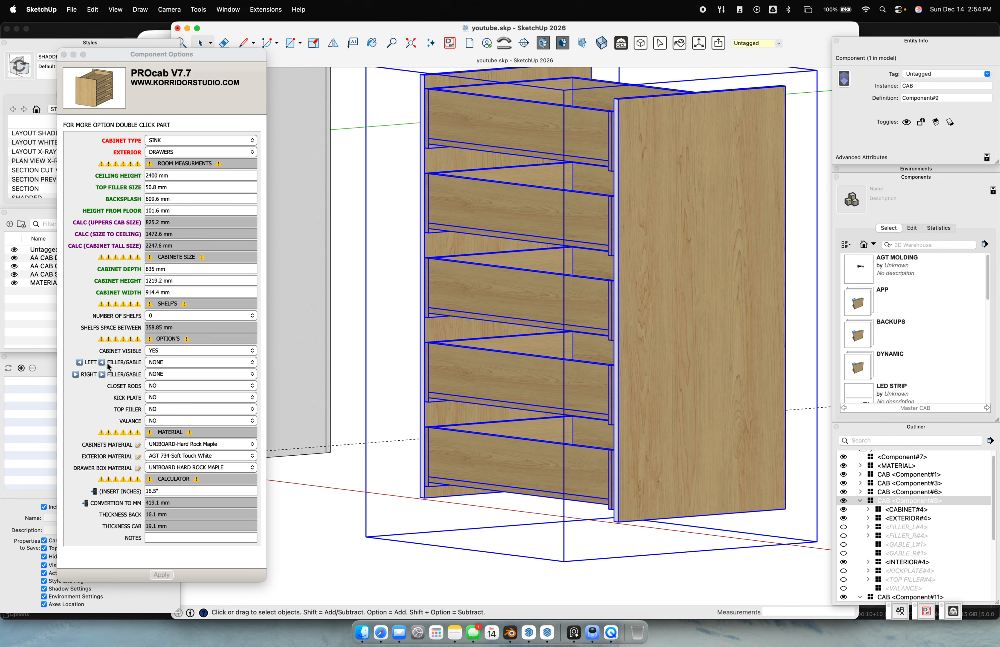
pyautogui.scroll(-6, 527, 363)
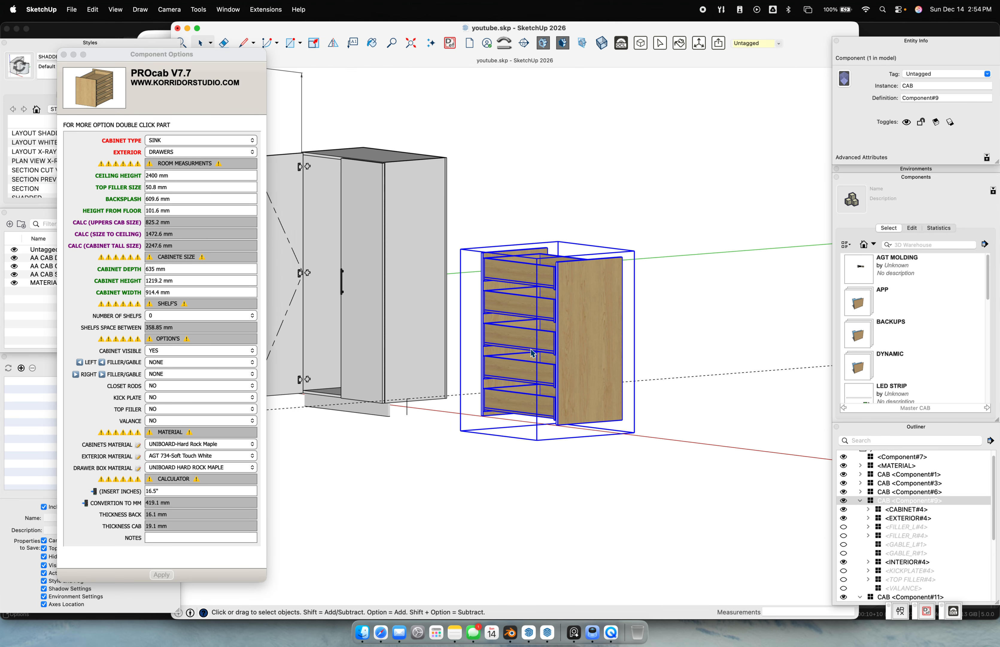
pyautogui.click(172, 211)
pyautogui.moveTo(172, 211); pyautogui.dragTo(107, 213)
pyautogui.write('120.7 mm')
pyautogui.press('Return')
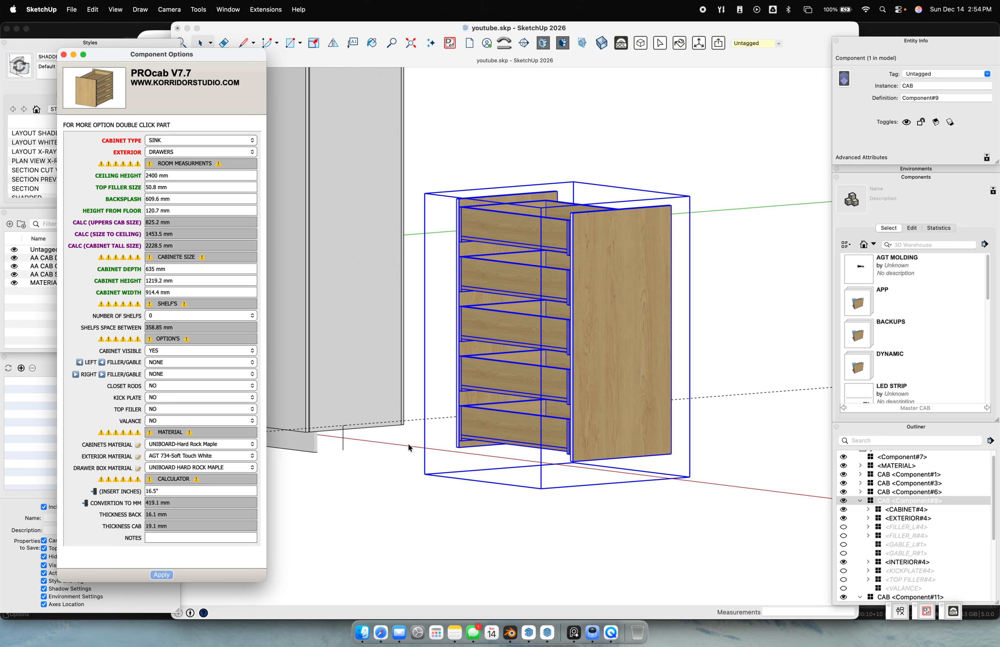
# Move the drawer cabinet across the model to sit beside the tall cabinet
pyautogui.keyDown('shift'); pyautogui.moveTo(499, 449); pyautogui.dragTo(645, 471, button='middle'); pyautogui.keyUp('shift')
pyautogui.click(793, 476)
pyautogui.press('m')
pyautogui.click(810, 475)
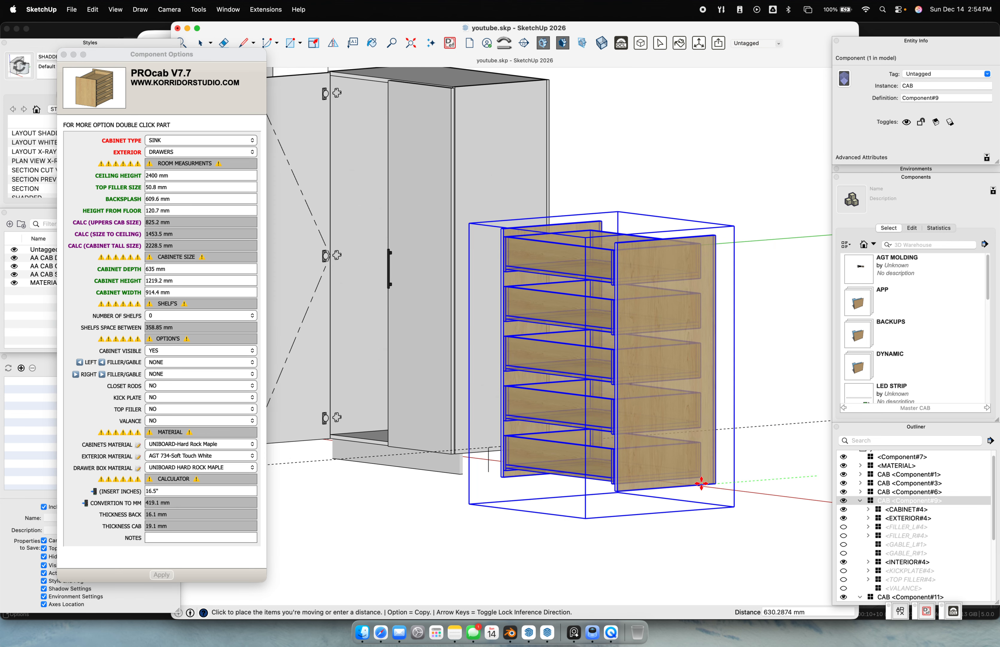
pyautogui.scroll(-3, 688, 422)
pyautogui.scroll(-1, 689, 423)
pyautogui.keyDown('shift'); pyautogui.moveTo(688, 423); pyautogui.dragTo(552, 443, button='middle'); pyautogui.keyUp('shift')
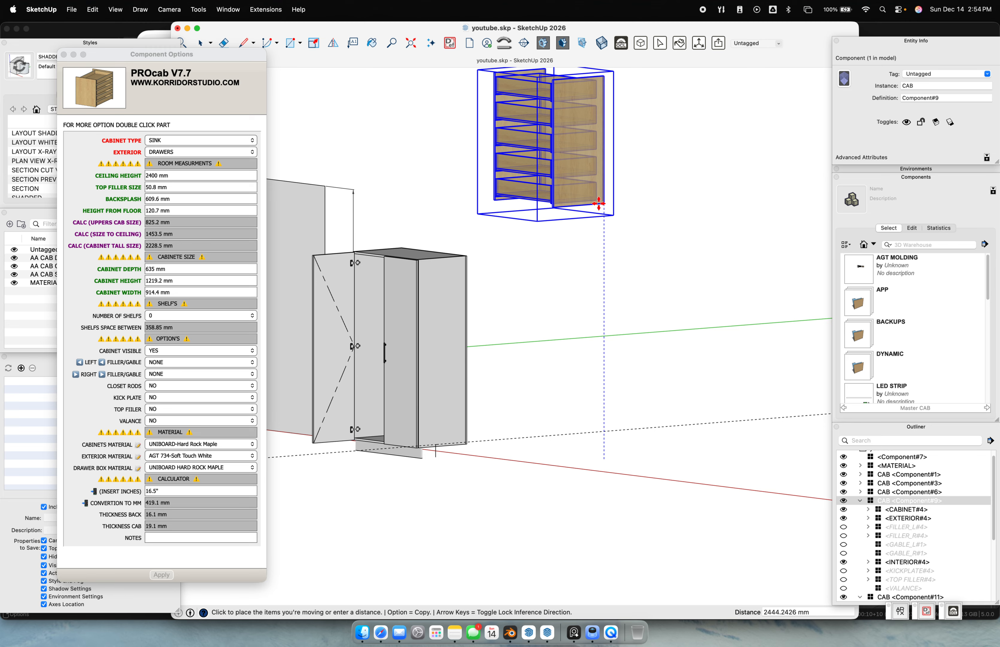
pyautogui.click(603, 460)
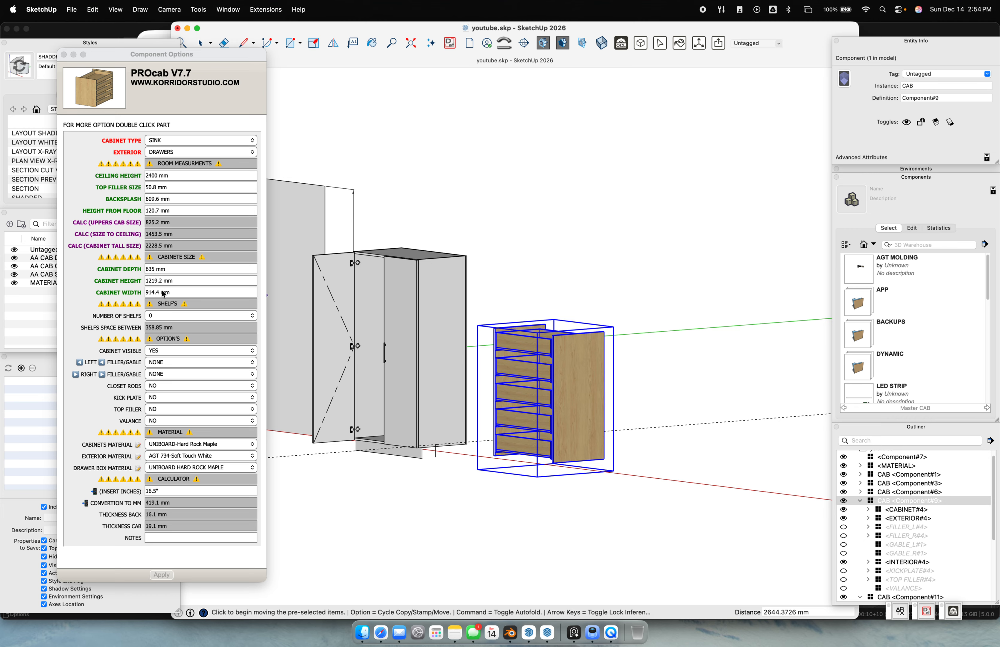
# Move the drawer cabinet into the tall cabinet to trial the fit
pyautogui.click(175, 207)
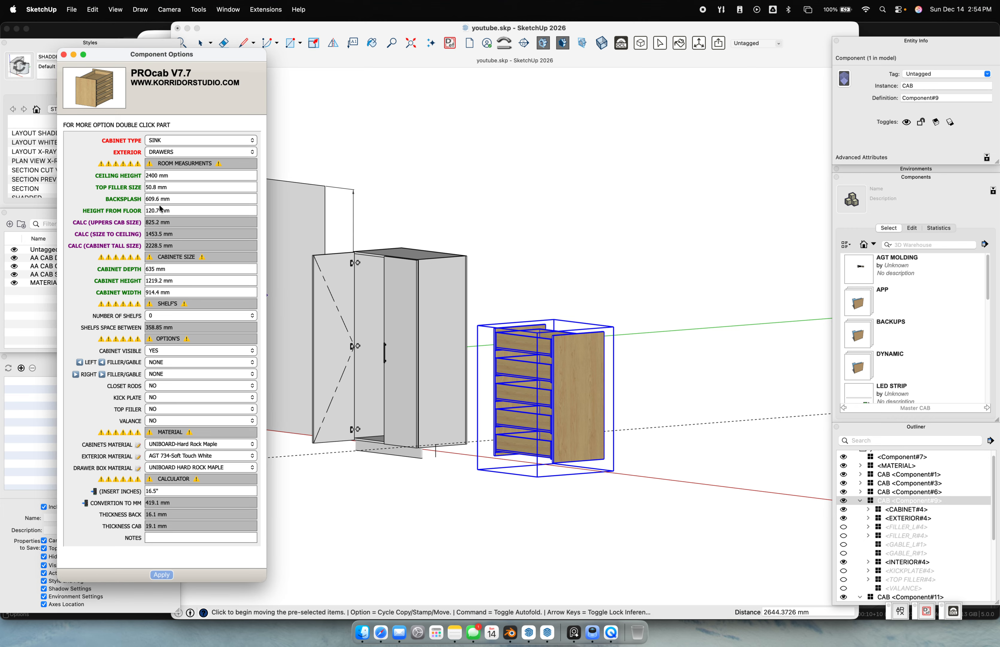
pyautogui.moveTo(547, 442); pyautogui.dragTo(579, 501, button='middle')
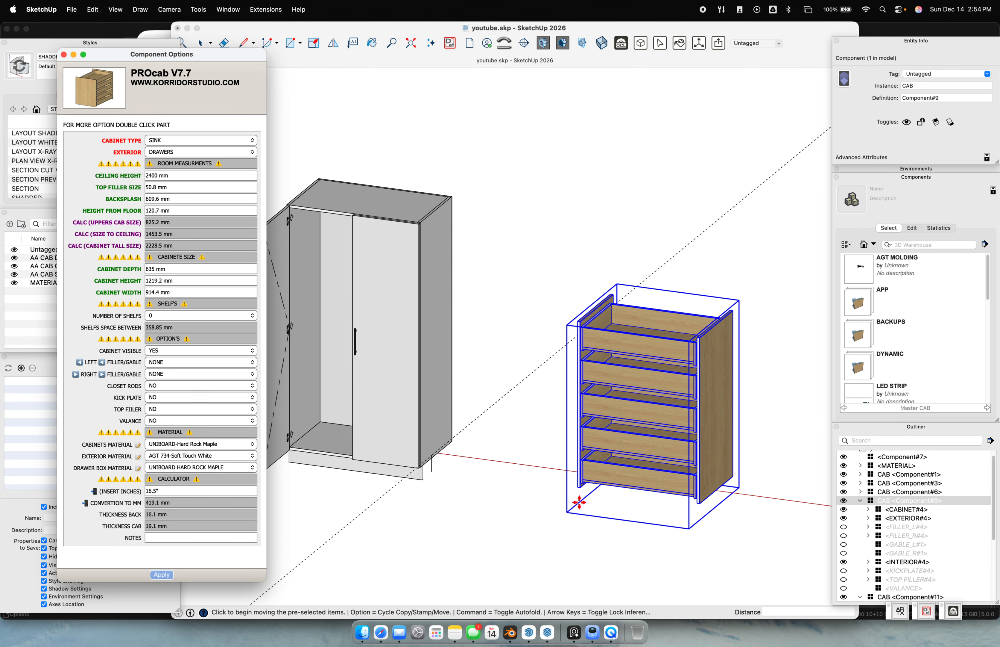
pyautogui.click(574, 487)
pyautogui.click(551, 492)
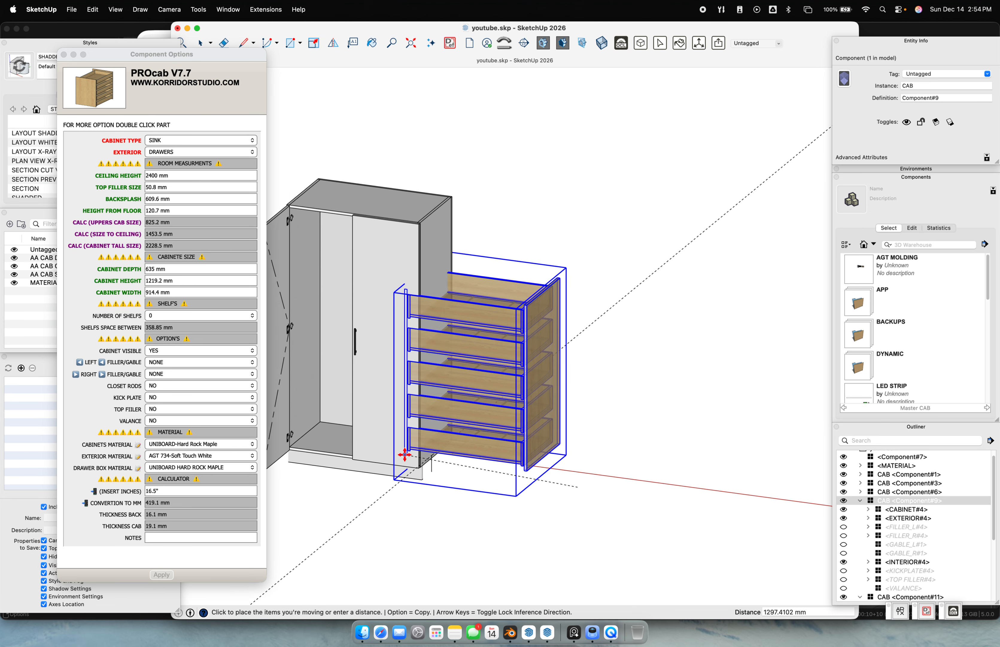
pyautogui.scroll(3, 304, 444)
pyautogui.scroll(4, 303, 444)
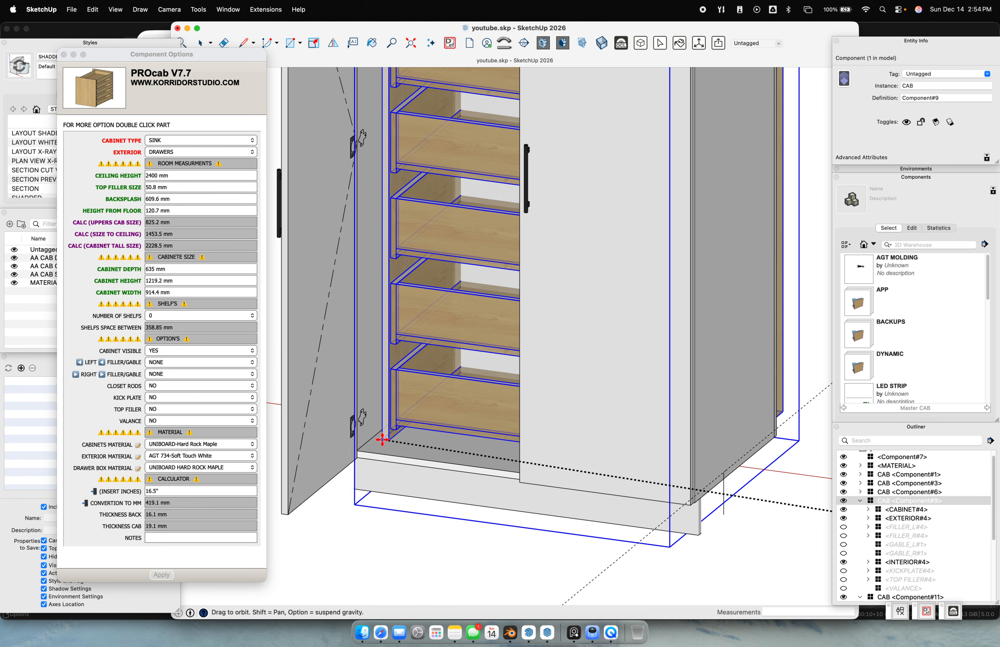
pyautogui.click(360, 449)
pyautogui.scroll(-5, 391, 454)
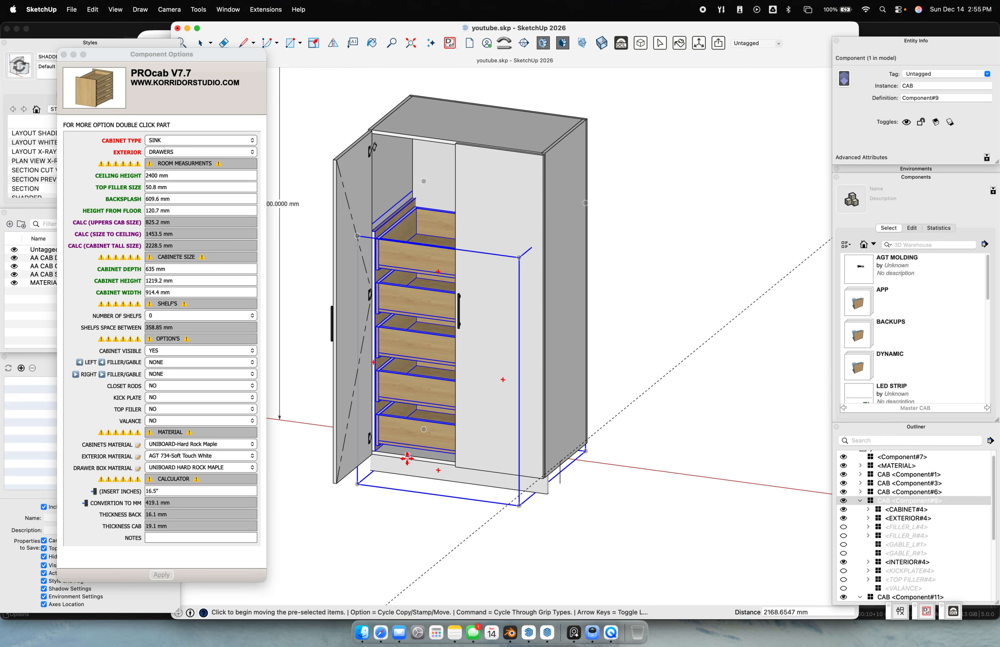
pyautogui.press('space')
# Move the drawer cabinet back out of the tall cabinet along the red axis
pyautogui.press('m')
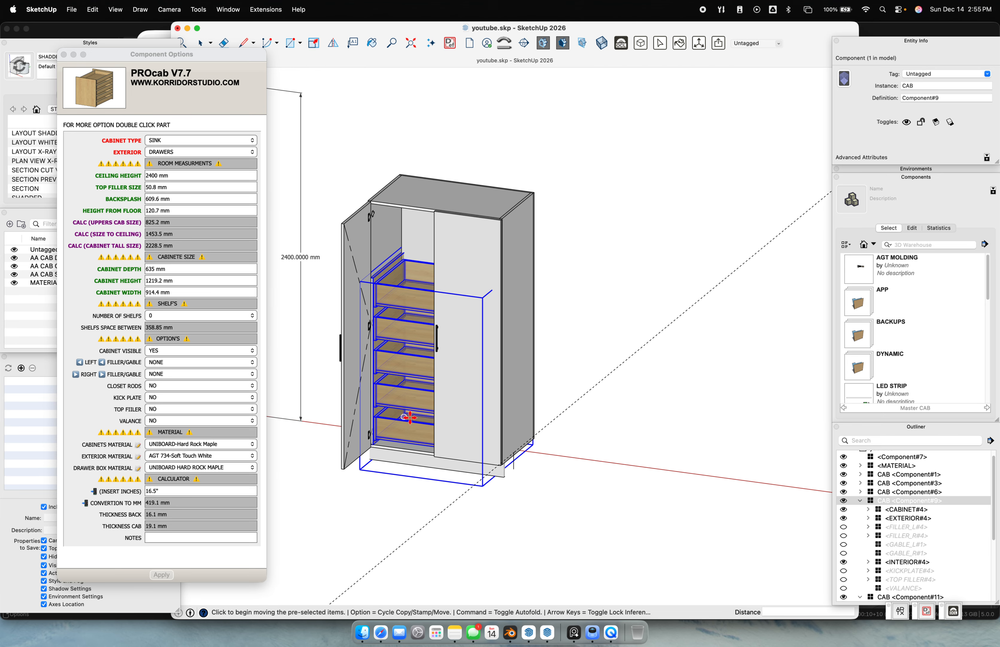
pyautogui.click(411, 418)
pyautogui.click(698, 457)
pyautogui.moveTo(599, 455); pyautogui.dragTo(646, 491, button='middle')
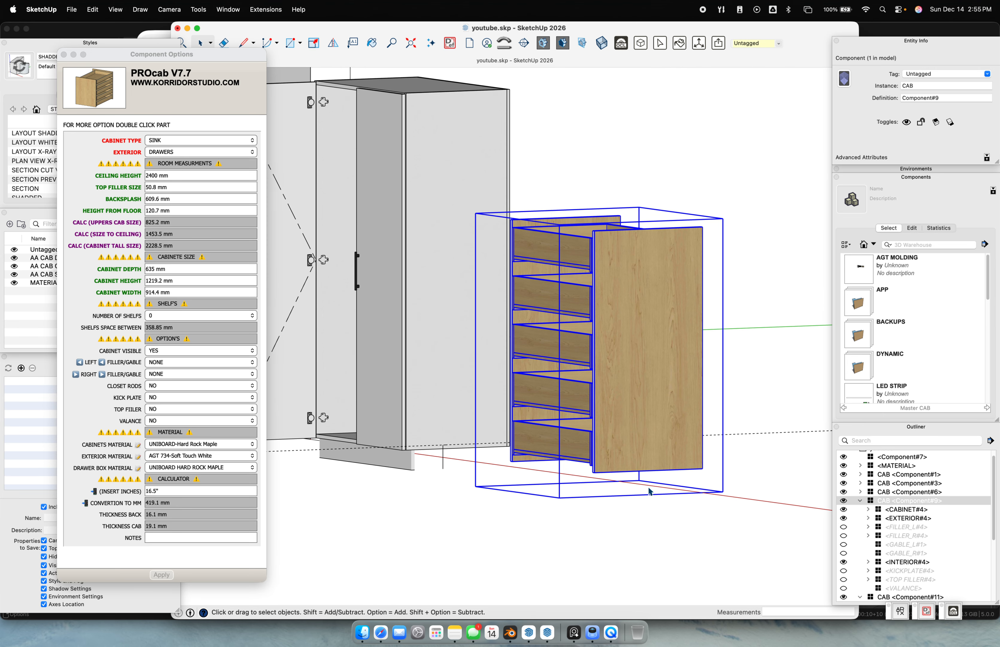
# Reset the drawer cabinet's HEIGHT FROM FLOOR to 4" (101.6 mm)
pyautogui.click(185, 211)
pyautogui.write('4"')
pyautogui.press('Return')
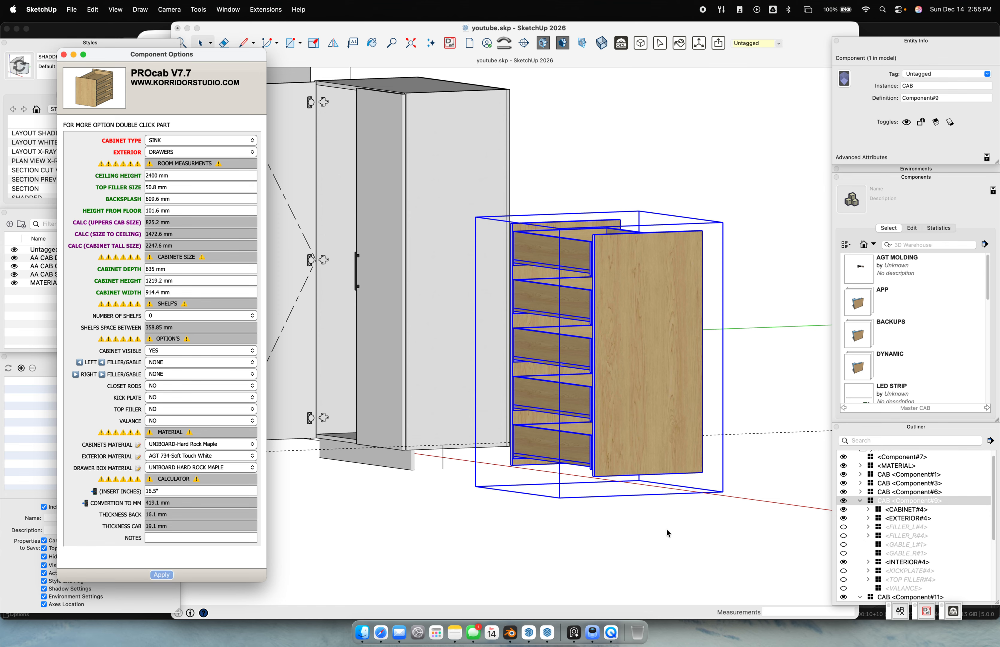
pyautogui.scroll(-6, 667, 533)
pyautogui.click(654, 389)
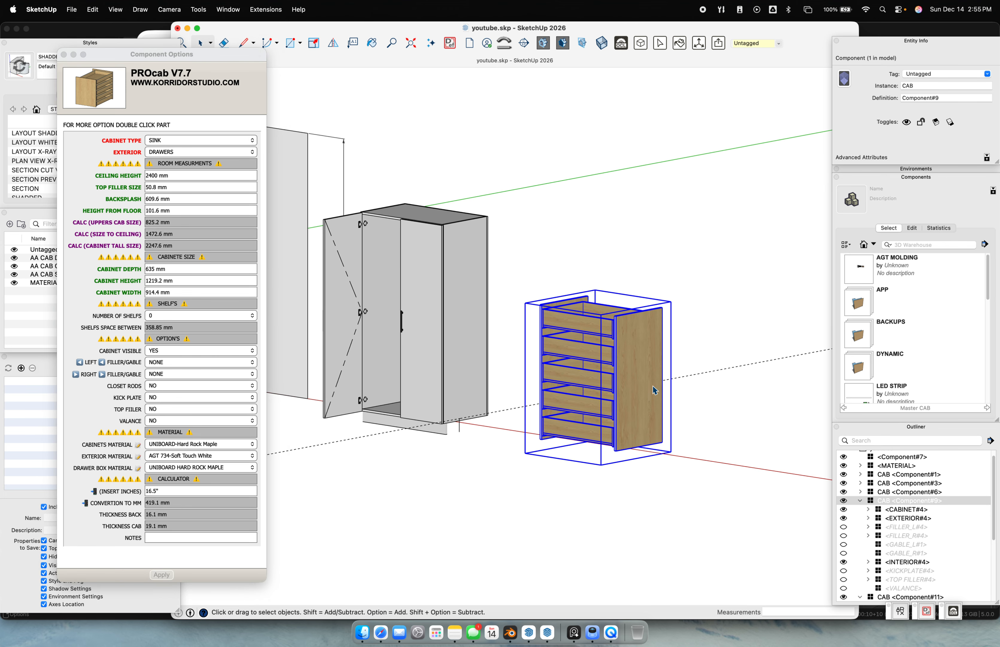
# Inside the drawer cabinet, give the right end panel a -19.1 mm bottom adjustment
pyautogui.doubleClick(649, 351)
pyautogui.click(649, 351)
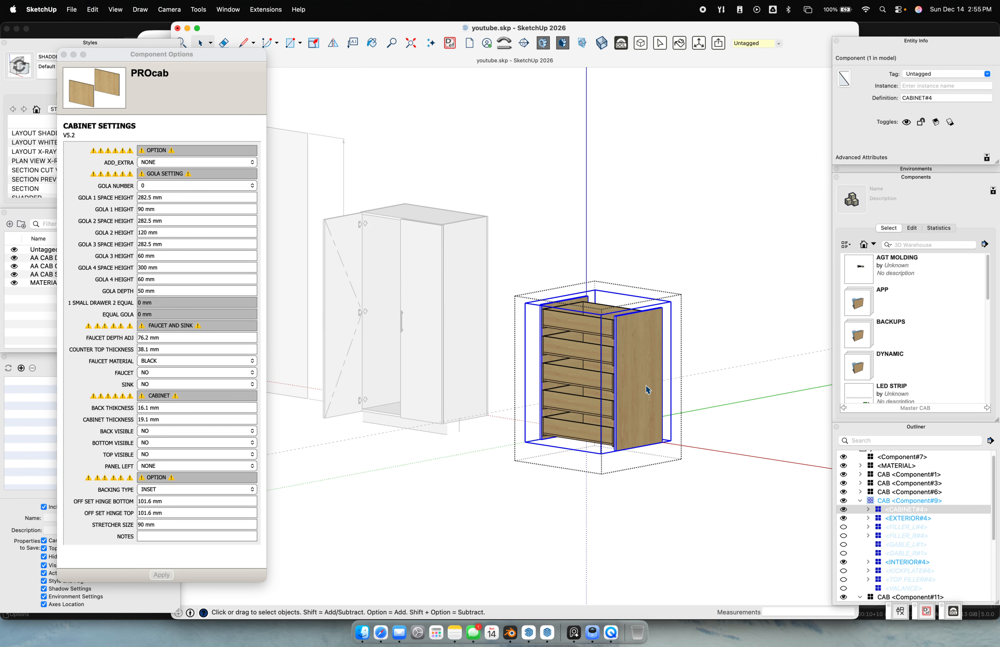
pyautogui.click(648, 387)
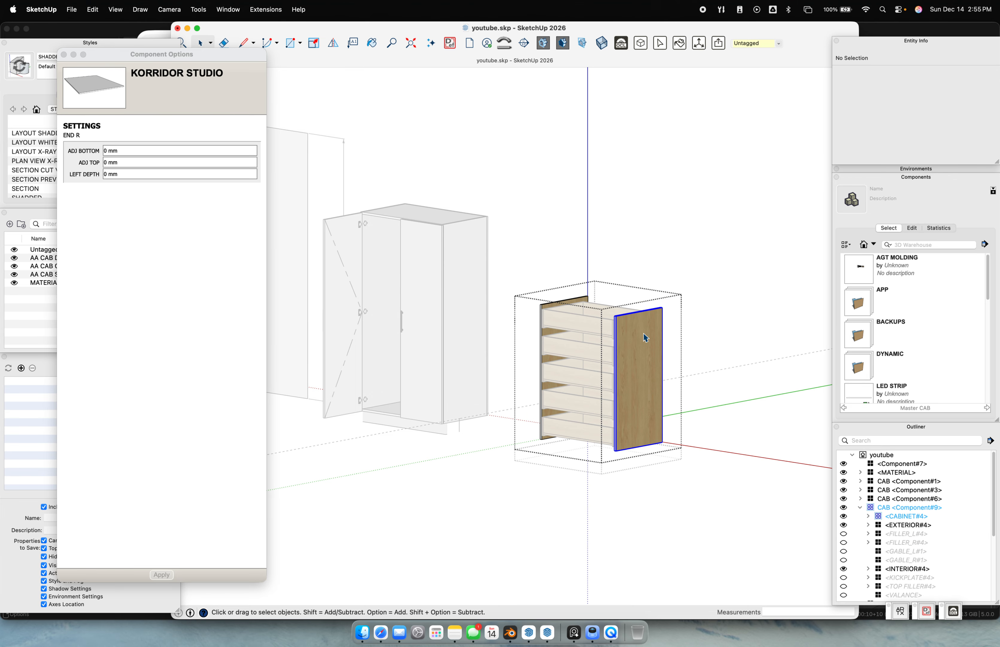
pyautogui.click(131, 156)
pyautogui.write('-19.1')
pyautogui.press('Return')
# Give the left end panel a -19.1 mm bottom adjustment as well
pyautogui.moveTo(512, 403); pyautogui.dragTo(618, 380, button='middle')
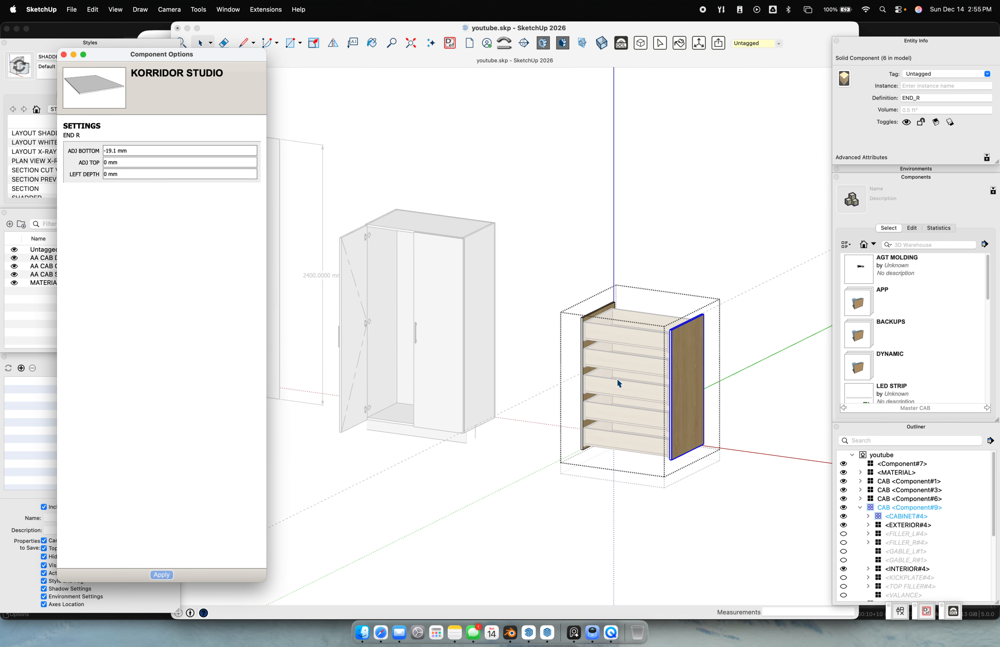
pyautogui.scroll(1, 618, 381)
pyautogui.click(596, 300)
pyautogui.click(595, 304)
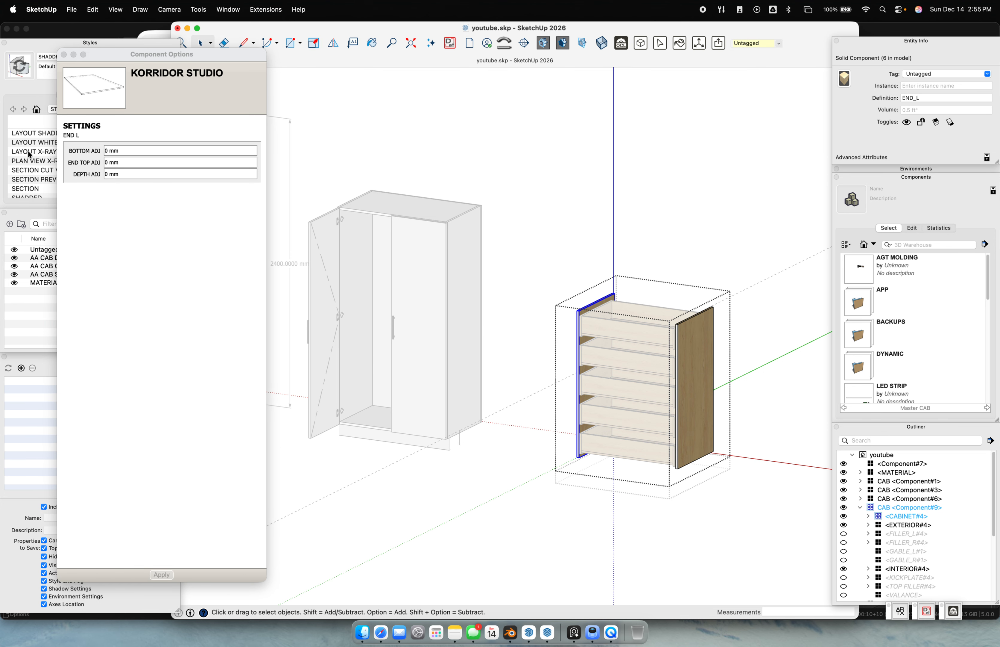
pyautogui.click(118, 151)
pyautogui.write('-19.1')
pyautogui.press('Return')
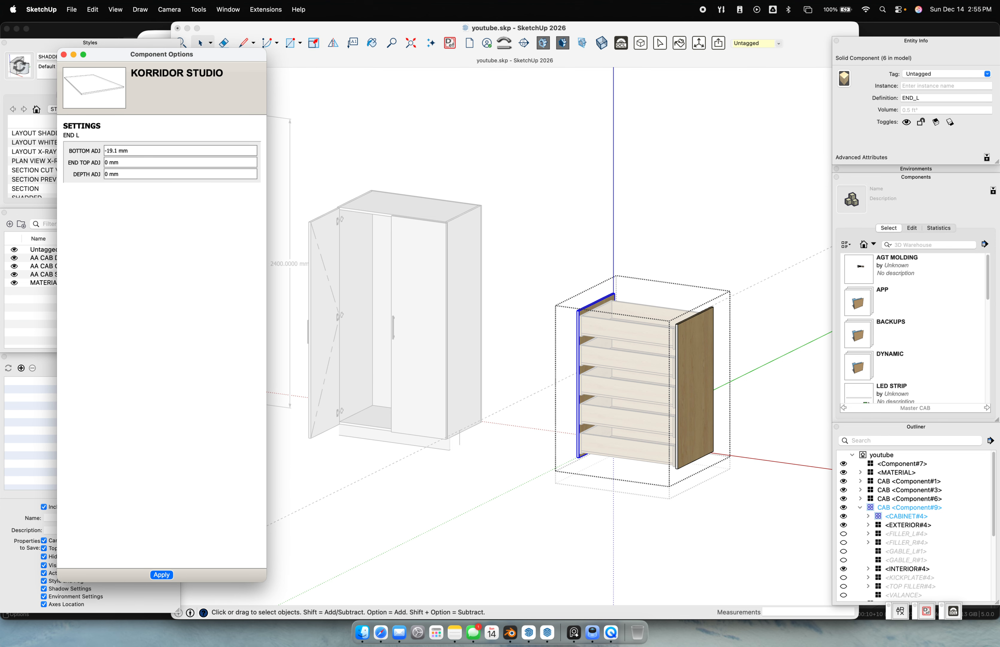
# Clear the selection and exit both nested component edit levels
pyautogui.click(634, 564)
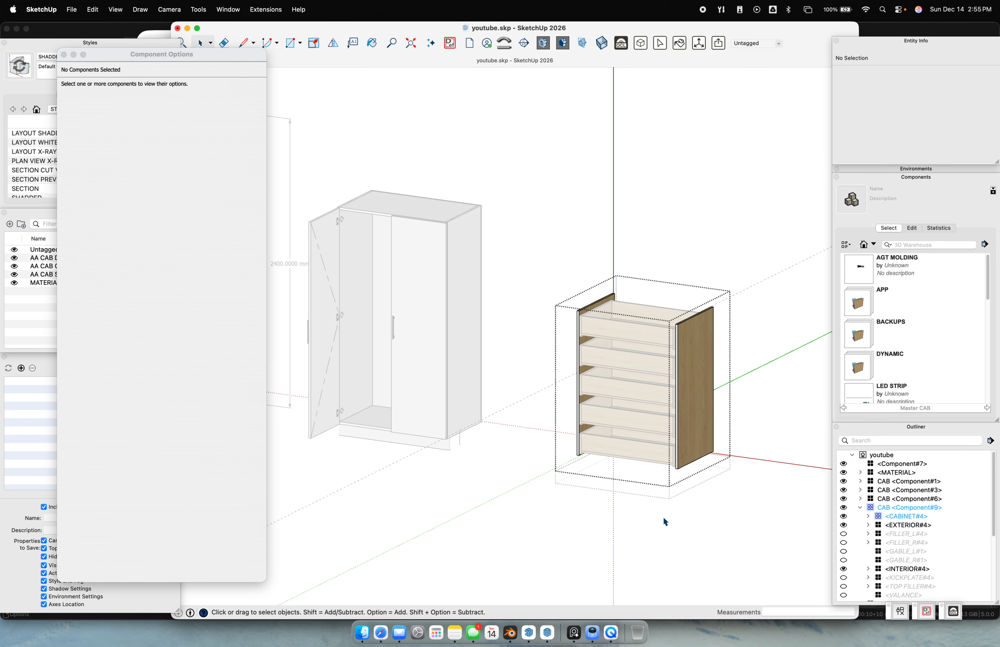
pyautogui.click(487, 472)
pyautogui.click(471, 433)
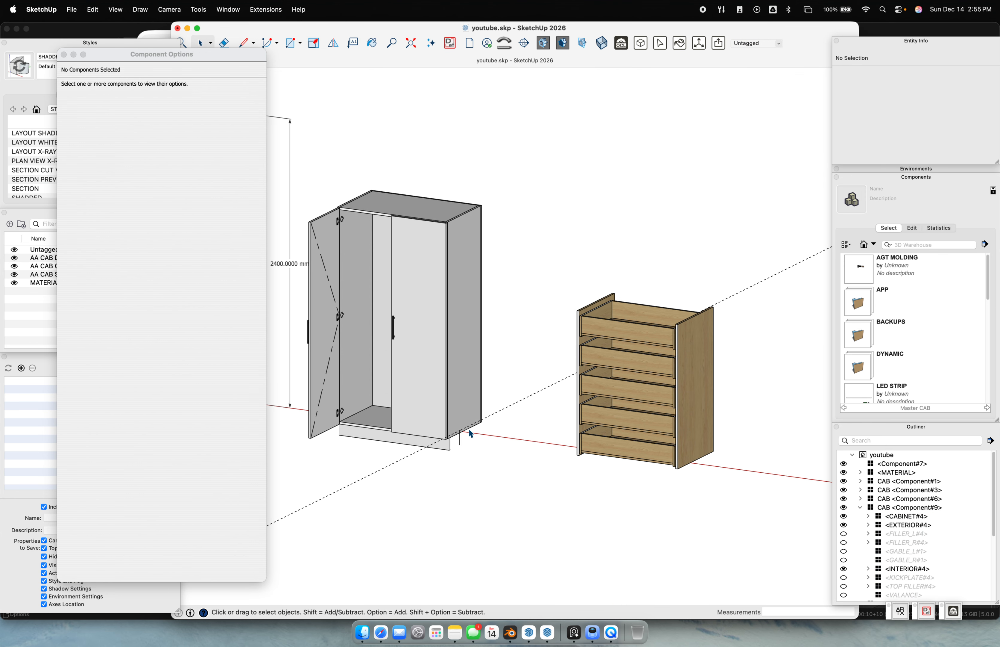
# Delete a stray edge and select the test drawer cabinet
pyautogui.press('Delete')
pyautogui.press('r')
pyautogui.press('e')
pyautogui.moveTo(719, 476)
pyautogui.mouseDown(button='middle')
pyautogui.moveTo(582, 347)
pyautogui.moveTo(576, 398)
pyautogui.moveTo(592, 425)
pyautogui.moveTo(613, 422)
pyautogui.mouseUp(button='middle')
pyautogui.scroll(5, 592, 364)
pyautogui.press('space')
pyautogui.click(617, 404)
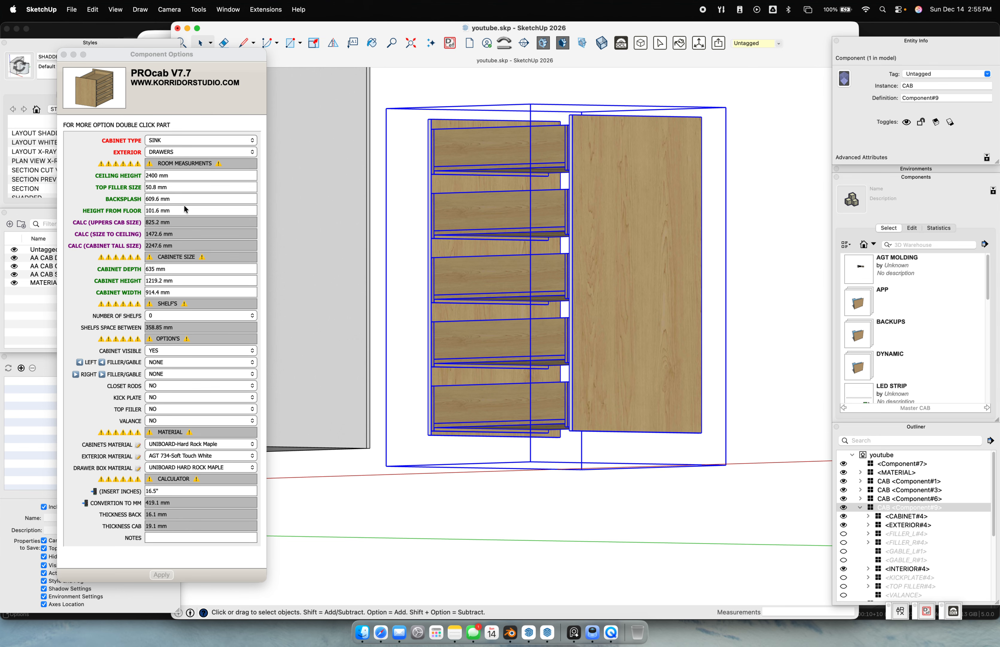
# Move the drawer cabinet by its bottom corner into the tall cabinet's open bay
pyautogui.scroll(-4, 422, 395)
pyautogui.keyDown('shift'); pyautogui.moveTo(384, 456); pyautogui.dragTo(596, 473, button='middle'); pyautogui.keyUp('shift')
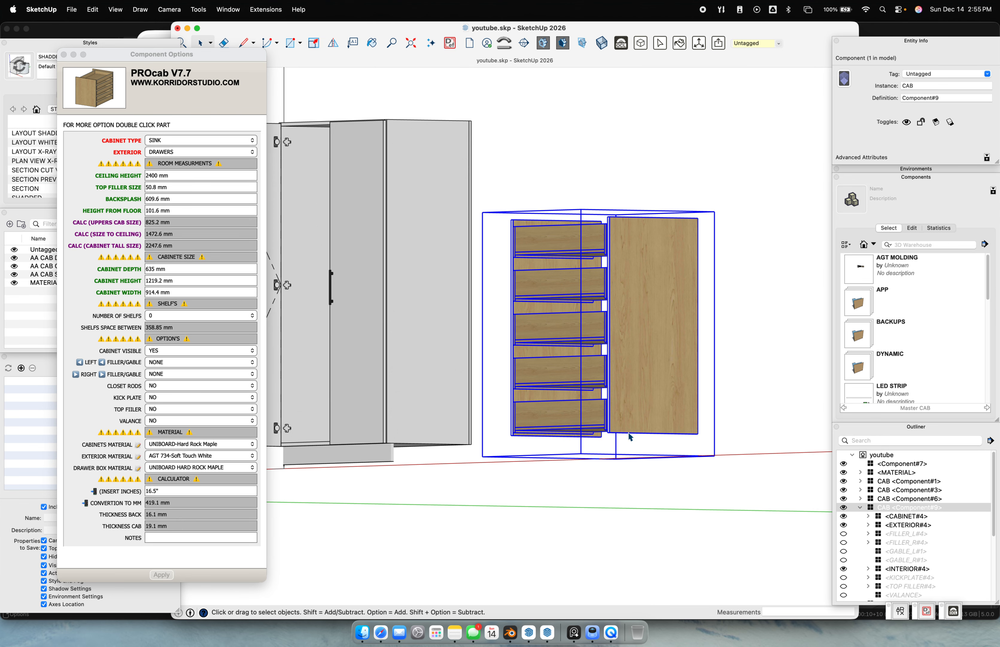
pyautogui.moveTo(630, 437); pyautogui.dragTo(668, 449, button='middle')
pyautogui.scroll(1, 669, 452)
pyautogui.press('m')
pyautogui.click(656, 457)
pyautogui.moveTo(561, 425); pyautogui.dragTo(618, 483, button='middle')
pyautogui.scroll(3, 619, 517)
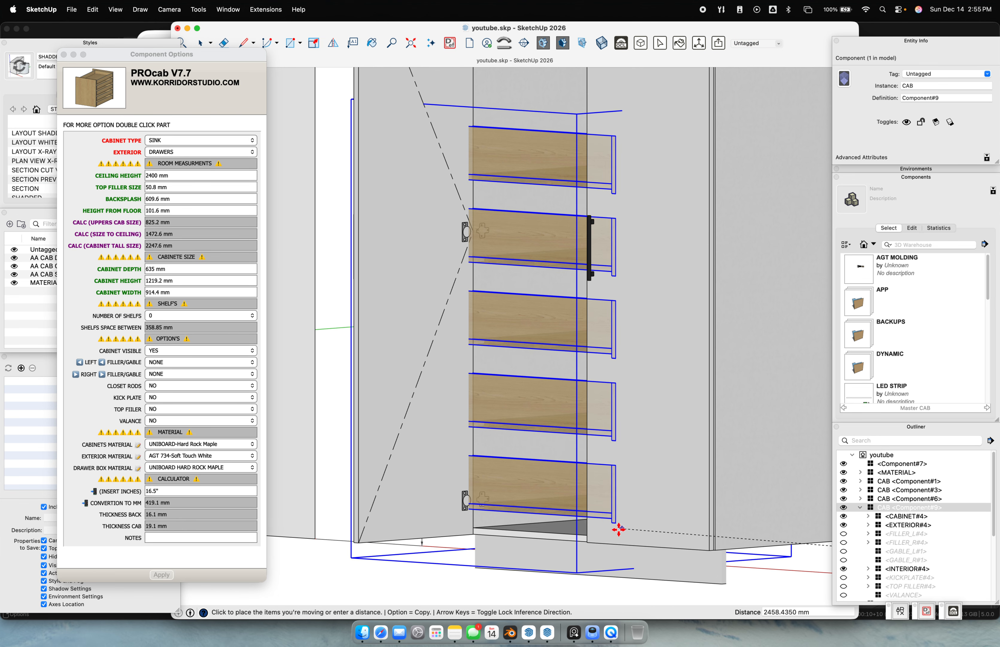
pyautogui.click(583, 553)
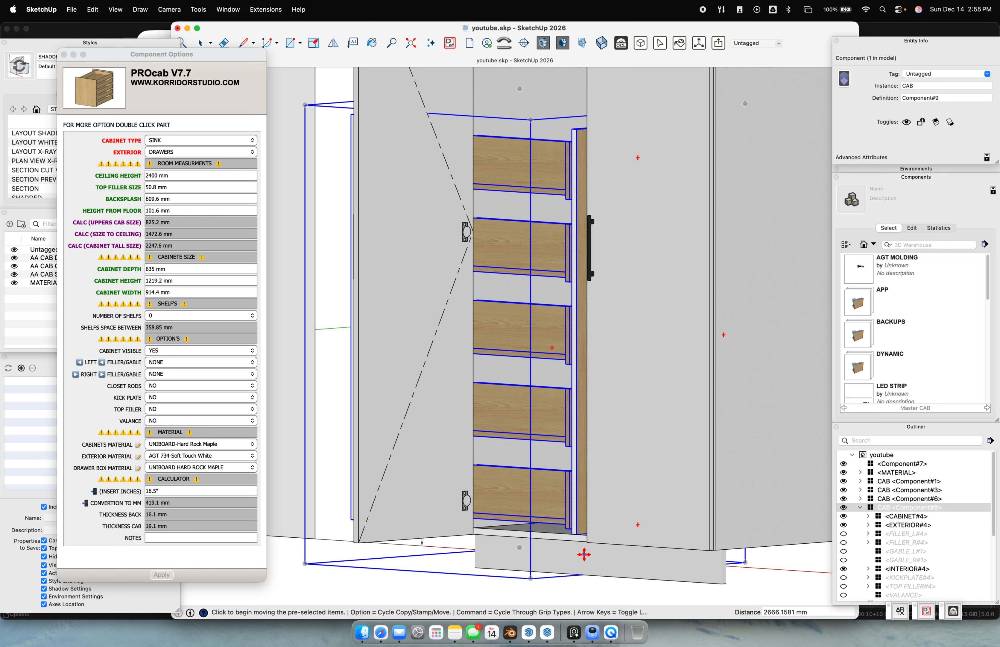
pyautogui.keyDown('shift'); pyautogui.moveTo(568, 557); pyautogui.dragTo(503, 435, button='middle'); pyautogui.keyUp('shift')
pyautogui.scroll(2, 504, 435)
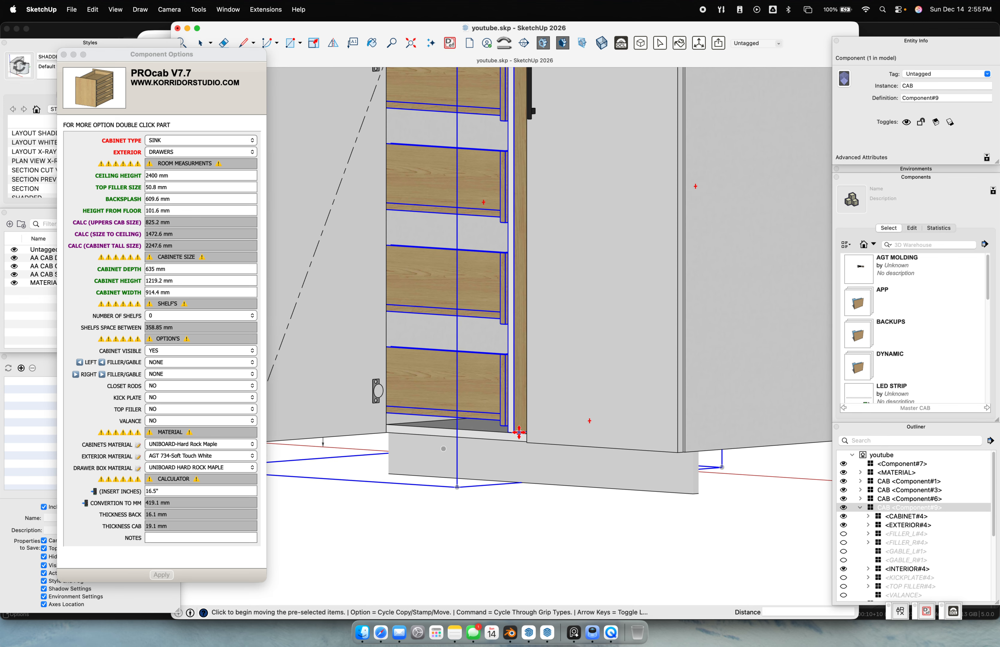
pyautogui.scroll(5, 519, 432)
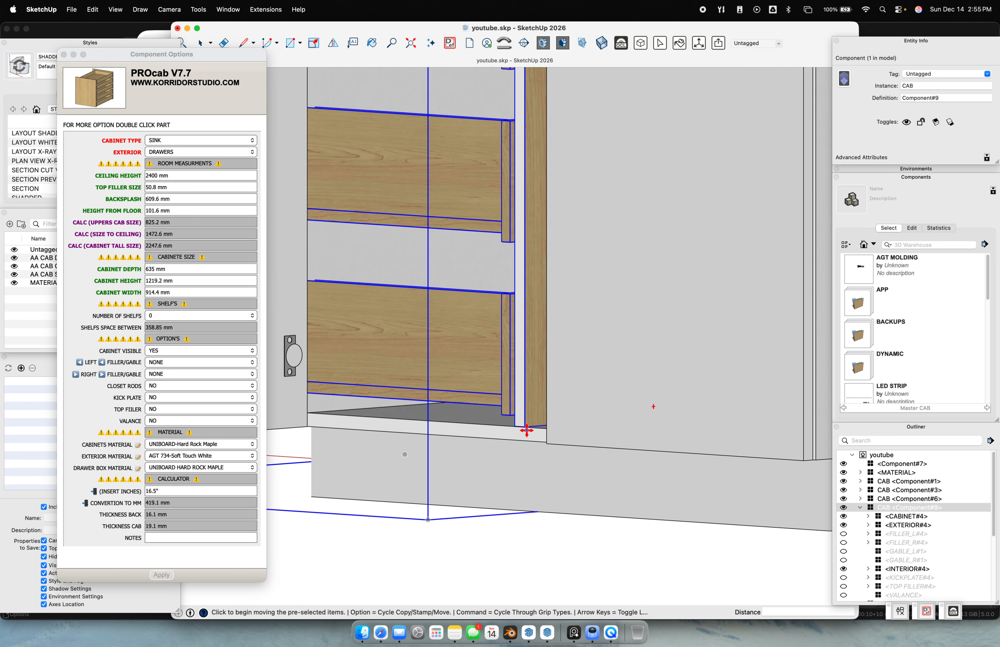
pyautogui.scroll(-10, 525, 433)
# Delete the drawer cabinet and the tall cabinet, then select the two-drawer base cabinet
pyautogui.press('space')
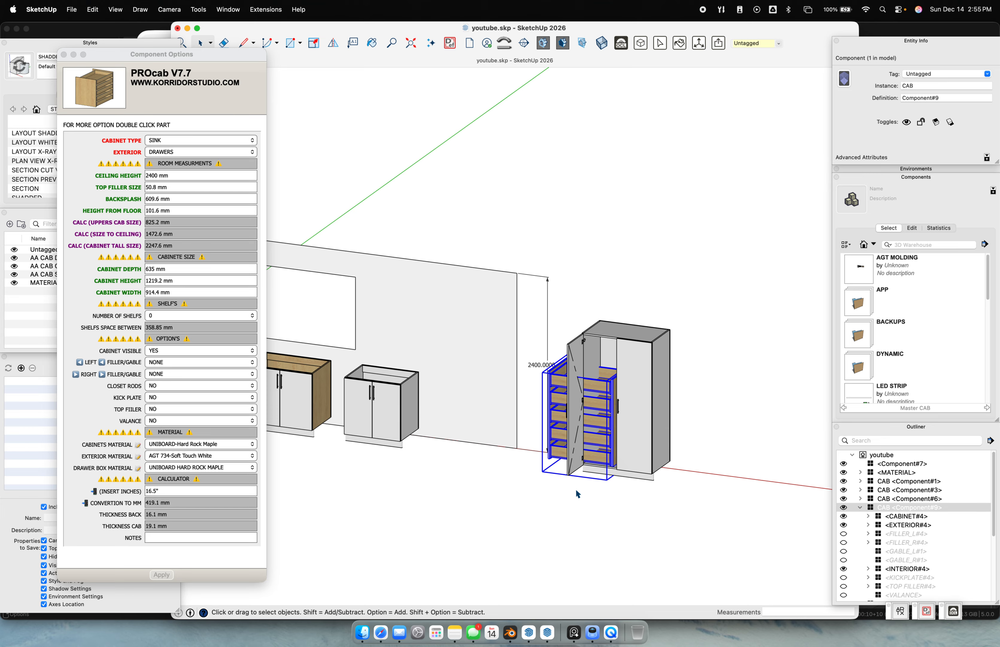
pyautogui.press('Delete')
pyautogui.click(619, 410)
pyautogui.press('Delete')
pyautogui.keyDown('shift'); pyautogui.moveTo(276, 393); pyautogui.dragTo(445, 430, button='middle'); pyautogui.keyUp('shift')
pyautogui.scroll(4, 588, 470)
pyautogui.click(398, 431)
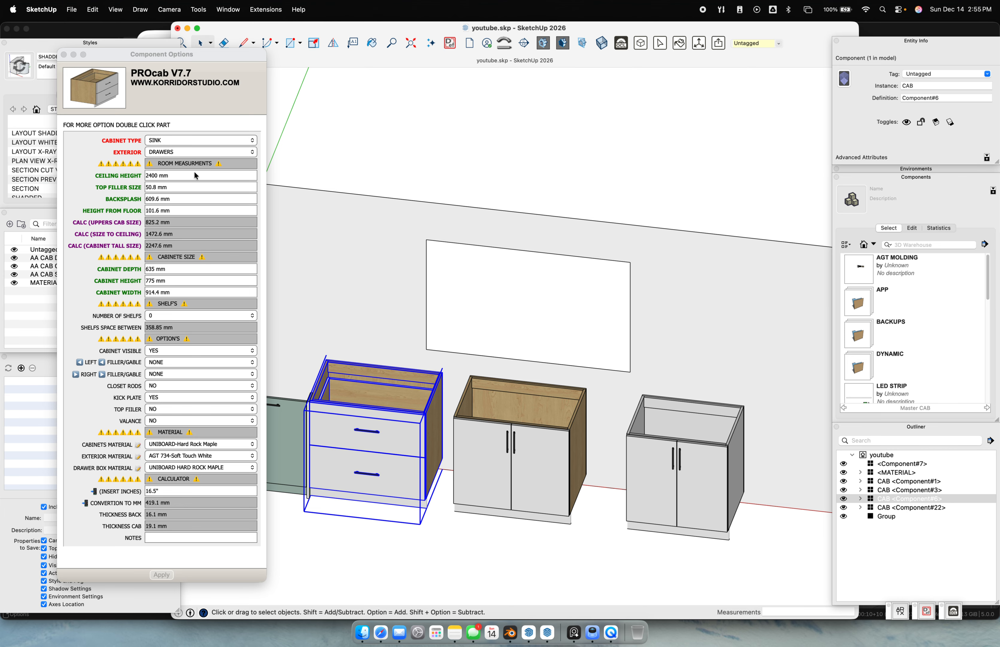
# Set the drawer cabinet's Number of Drawers to 3 and apply it
pyautogui.doubleClick(406, 433)
pyautogui.click(406, 434)
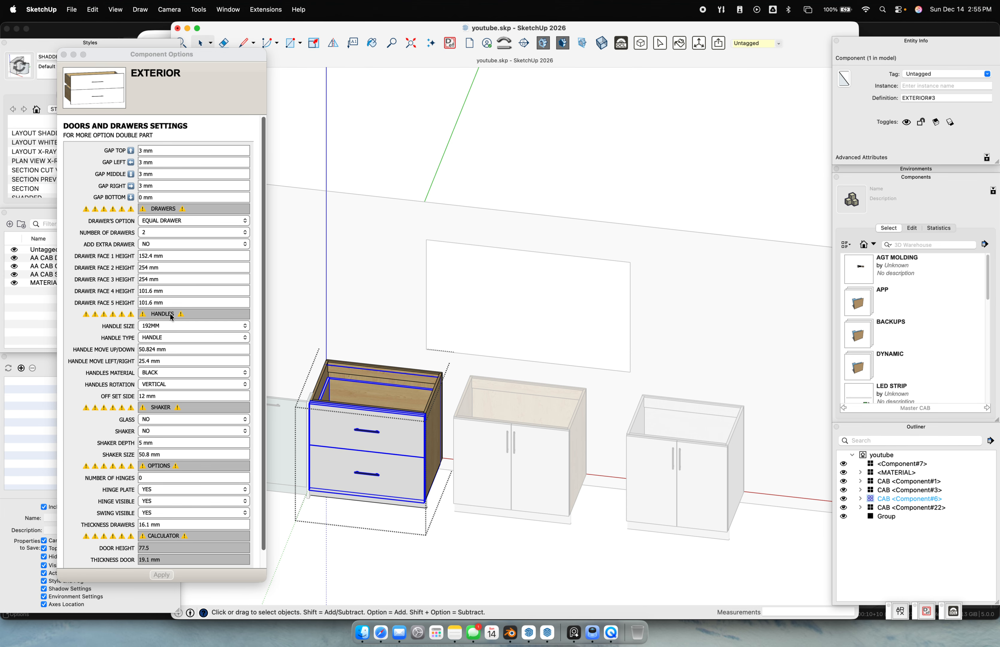
pyautogui.click(185, 235)
pyautogui.click(185, 234)
pyautogui.click(178, 242)
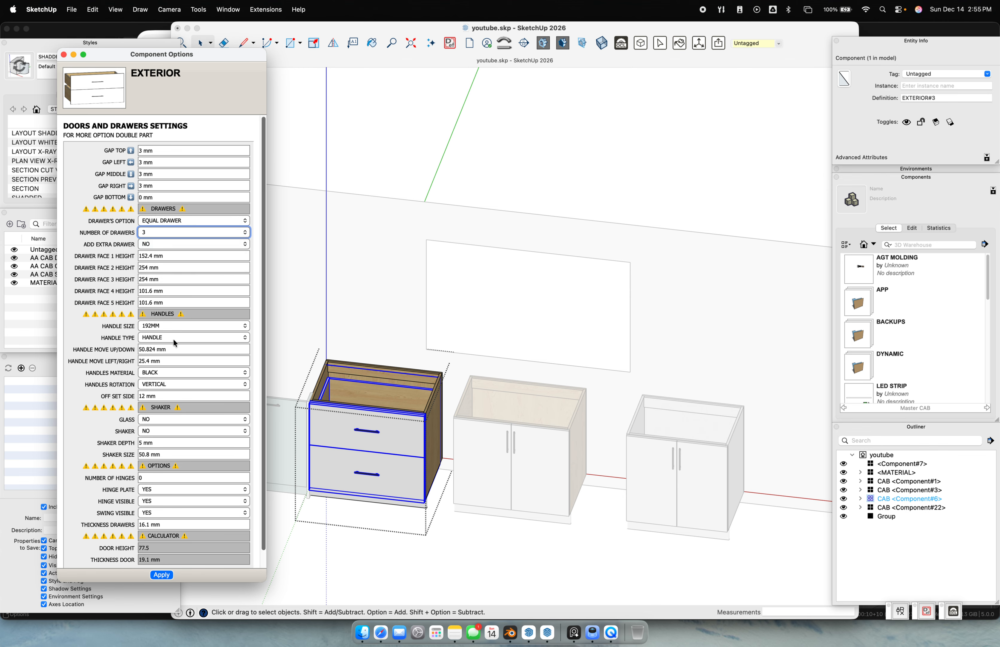
pyautogui.click(161, 574)
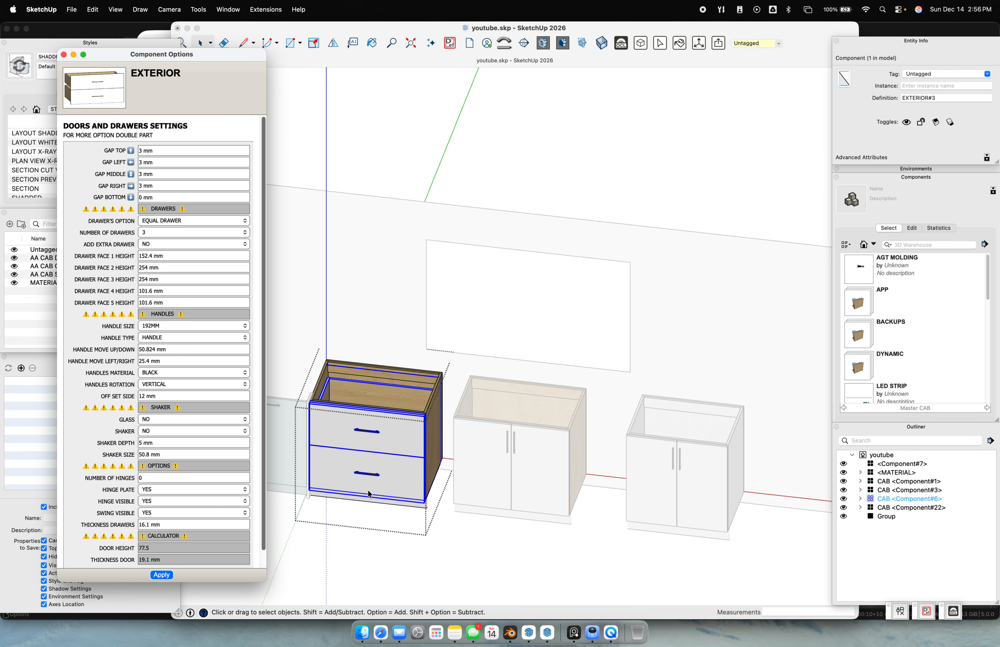
pyautogui.click(475, 392)
# Pan along the wall and select the double-door base cabinet
pyautogui.keyDown('shift'); pyautogui.moveTo(379, 402); pyautogui.dragTo(426, 423, button='middle'); pyautogui.keyUp('shift')
pyautogui.scroll(1, 403, 414)
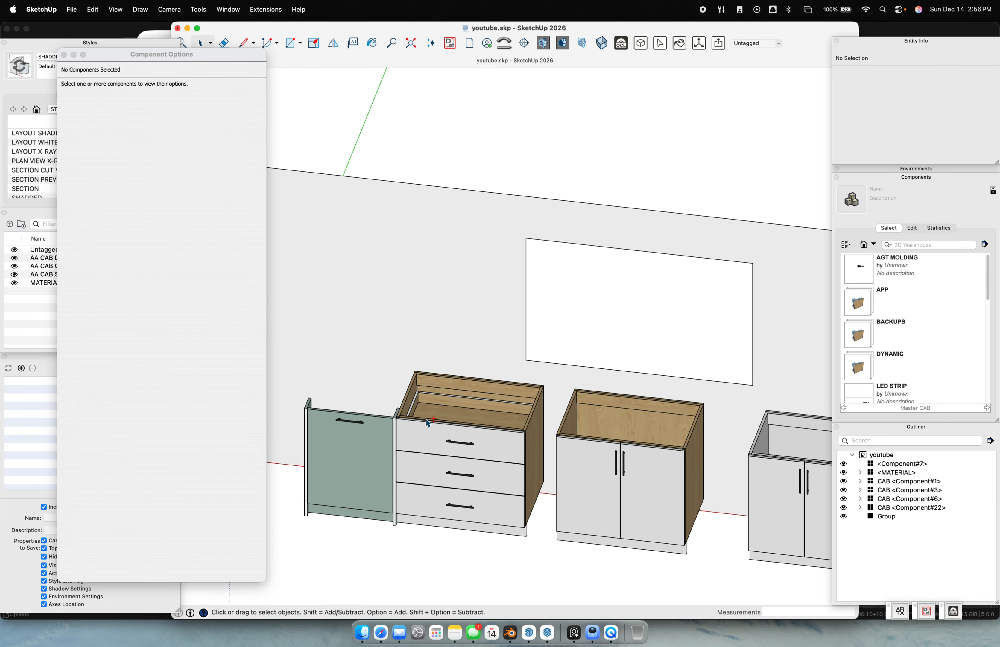
pyautogui.click(571, 447)
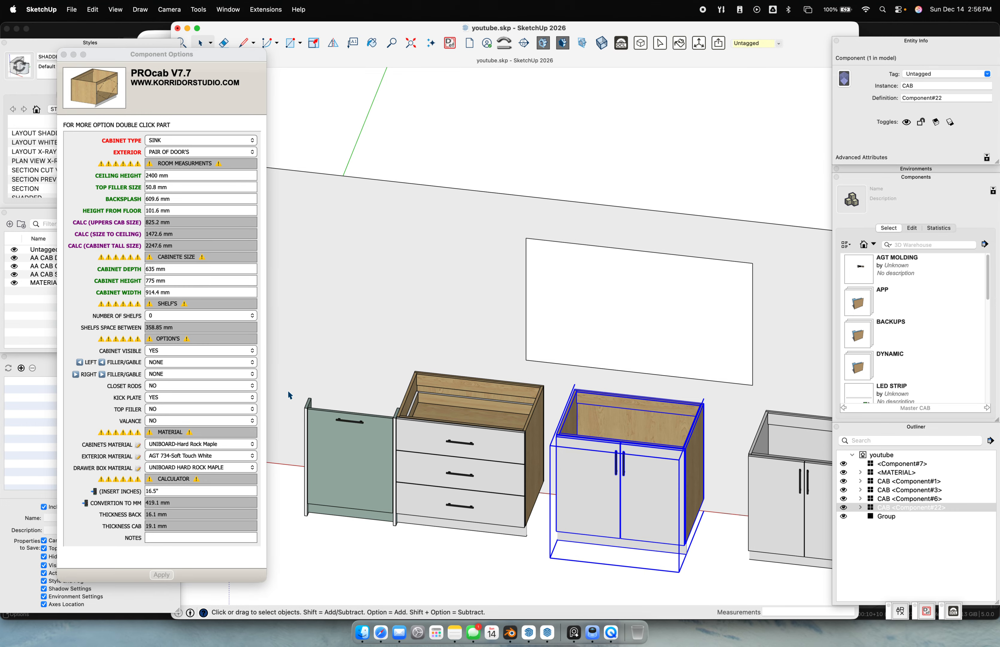
# Set the double-door cabinet's FAUCET to KITCHEN and SINK to YES, then apply
pyautogui.doubleClick(598, 412)
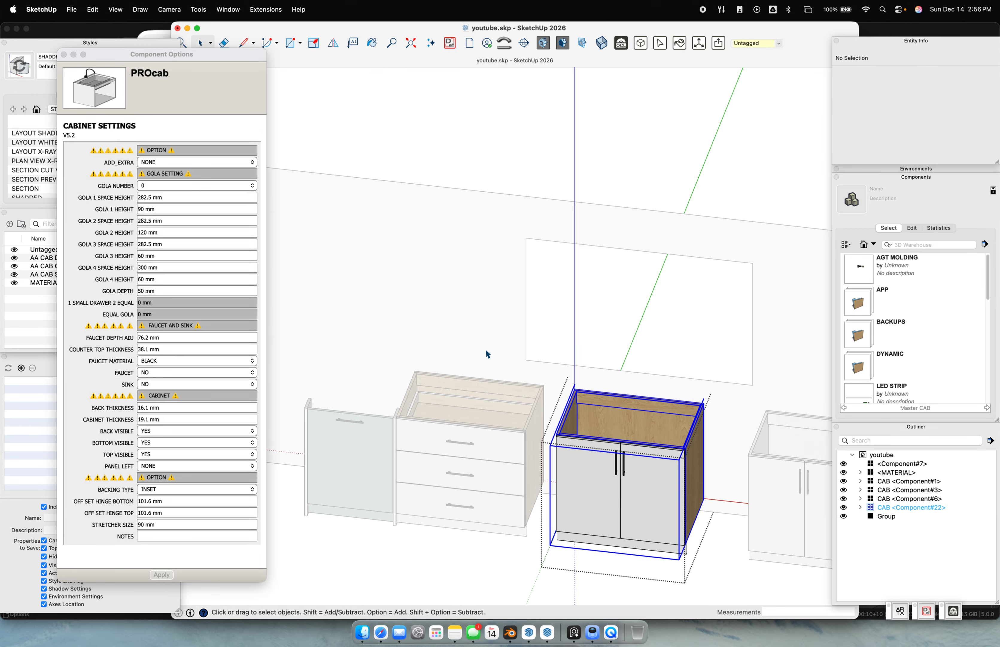
pyautogui.click(157, 373)
pyautogui.click(156, 373)
pyautogui.click(157, 373)
pyautogui.click(153, 384)
pyautogui.click(154, 384)
pyautogui.click(163, 395)
pyautogui.click(168, 574)
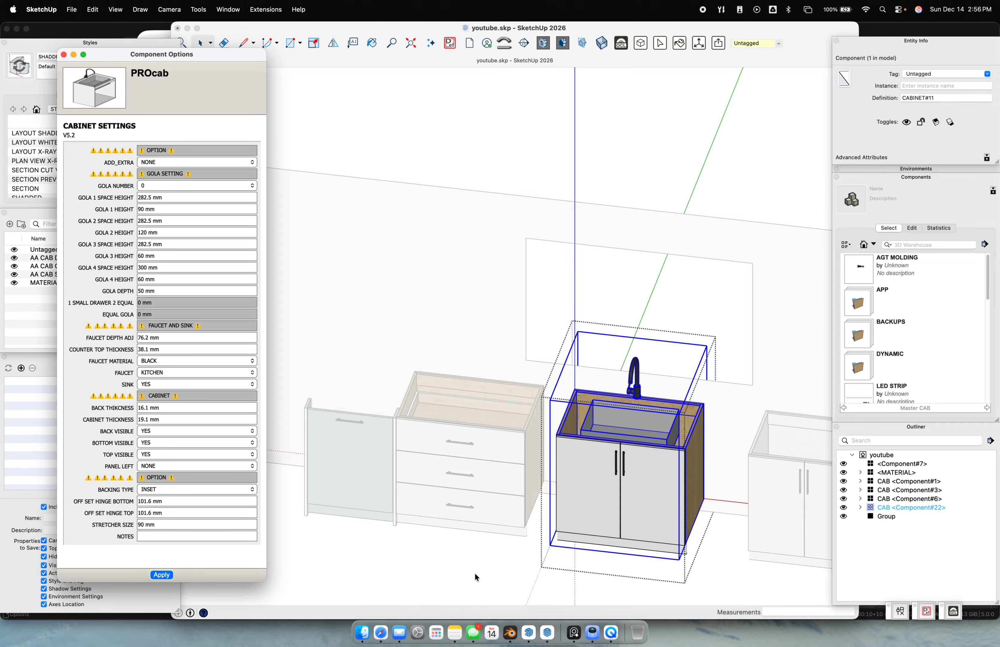
# Clear the selection and finish editing the sink cabinet
pyautogui.click(479, 556)
pyautogui.click(487, 540)
pyautogui.scroll(-5, 518, 507)
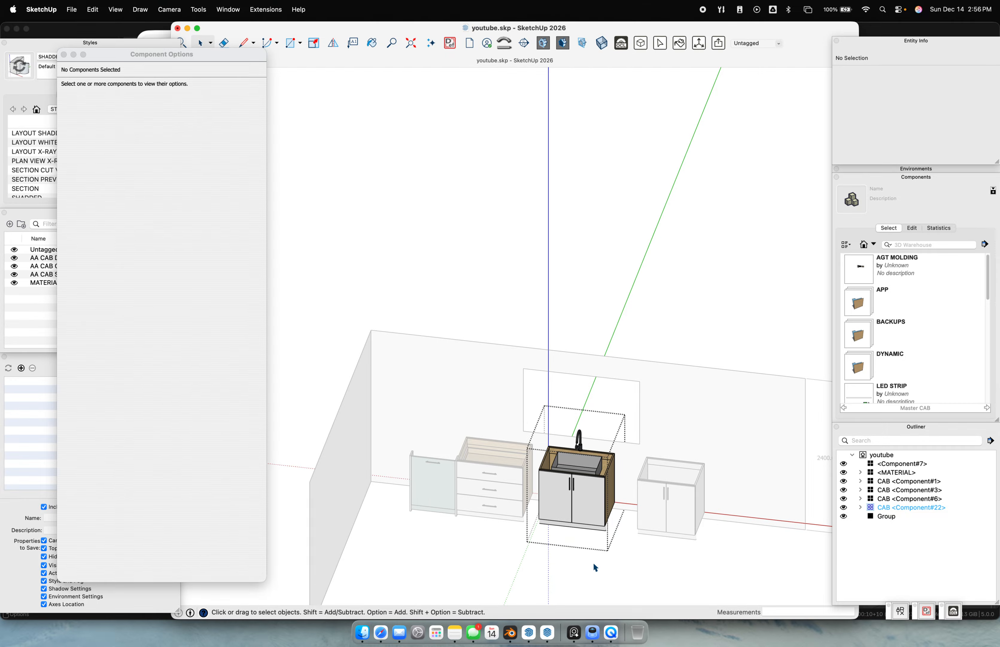
pyautogui.click(502, 575)
pyautogui.scroll(3, 568, 485)
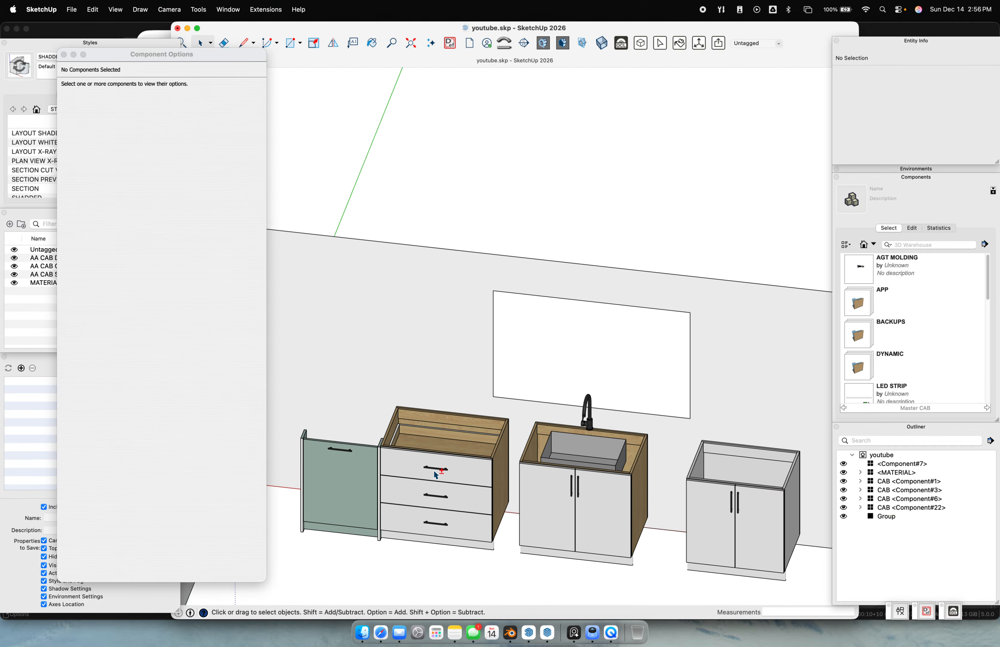
pyautogui.scroll(-3, 608, 466)
pyautogui.scroll(3, 529, 425)
# Move the drawer cabinet aside and place the green gable unit beside the sink cabinet
pyautogui.click(463, 425)
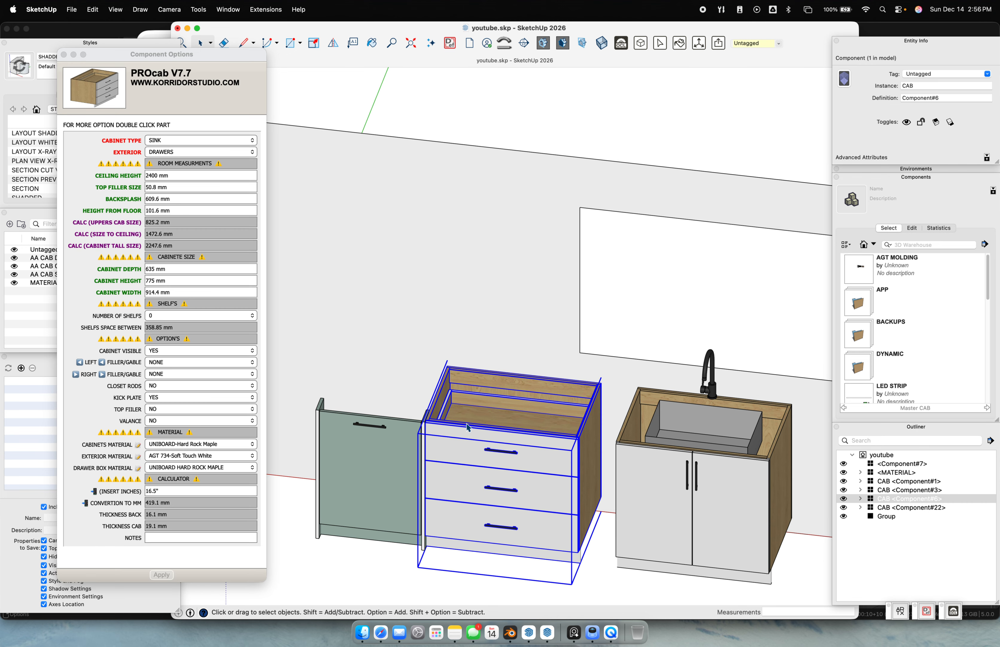
pyautogui.scroll(3, 613, 430)
pyautogui.press('m')
pyautogui.click(612, 429)
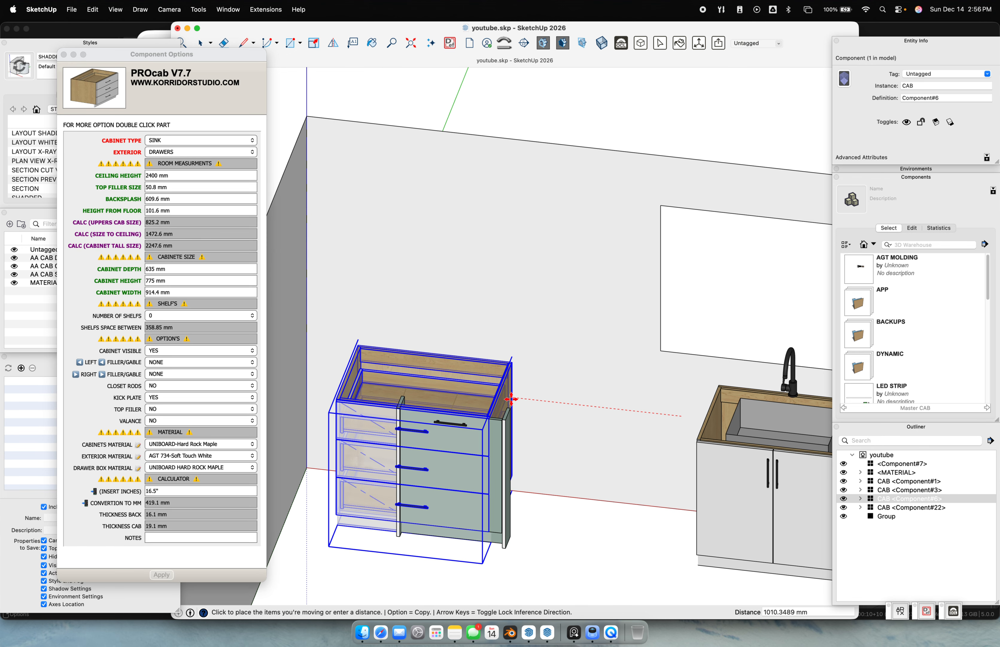
pyautogui.click(510, 429)
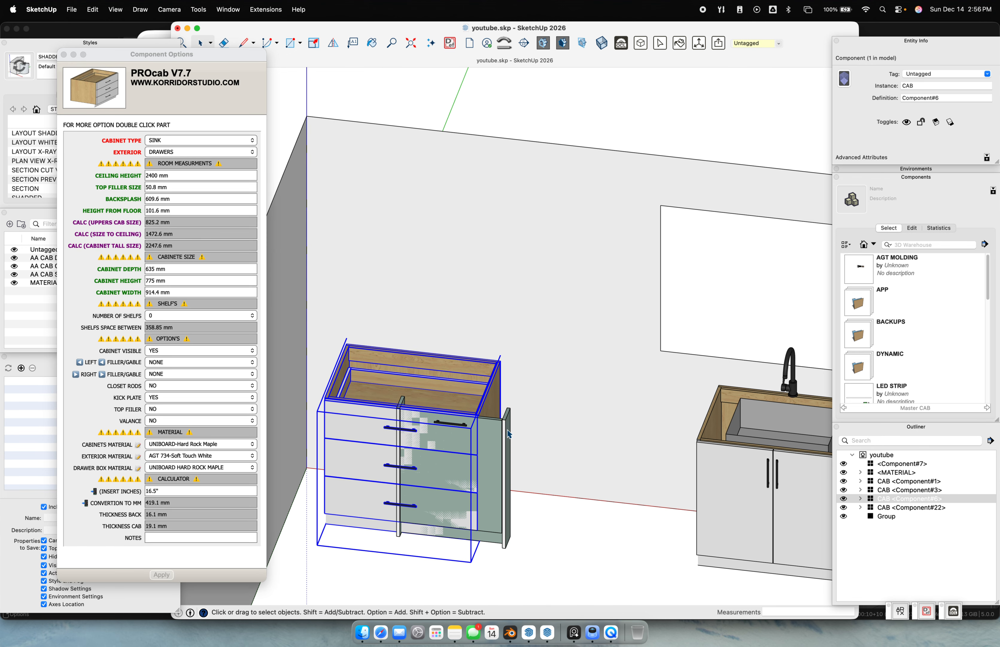
pyautogui.click(510, 411)
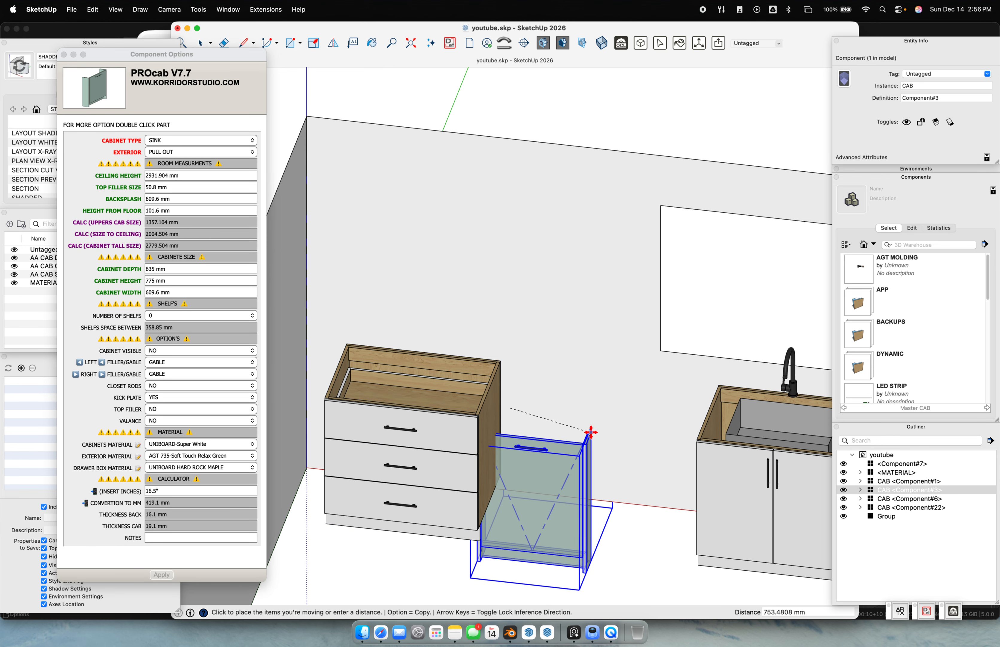
pyautogui.click(721, 383)
# Move the drawer cabinet next to the green cabinet
pyautogui.scroll(-5, 706, 477)
pyautogui.keyDown('shift'); pyautogui.moveTo(706, 478); pyautogui.dragTo(641, 464, button='middle'); pyautogui.keyUp('shift')
pyautogui.scroll(5, 425, 446)
pyautogui.press('space')
pyautogui.click(580, 384)
pyautogui.keyDown('shift'); pyautogui.moveTo(589, 378); pyautogui.dragTo(587, 380, button='middle'); pyautogui.keyUp('shift')
pyautogui.press('m')
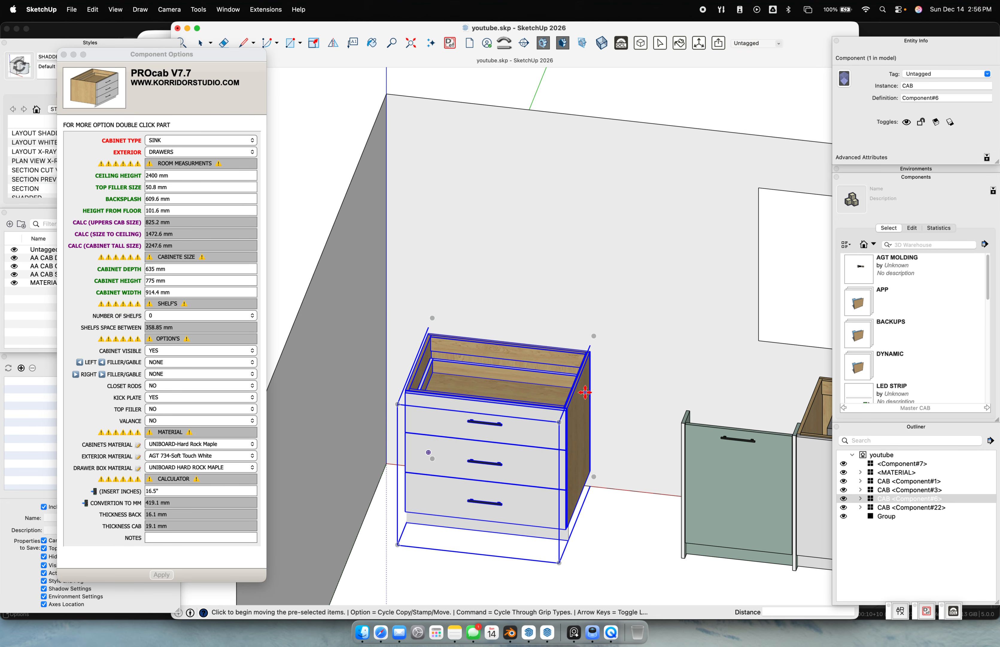
pyautogui.click(567, 402)
pyautogui.click(684, 414)
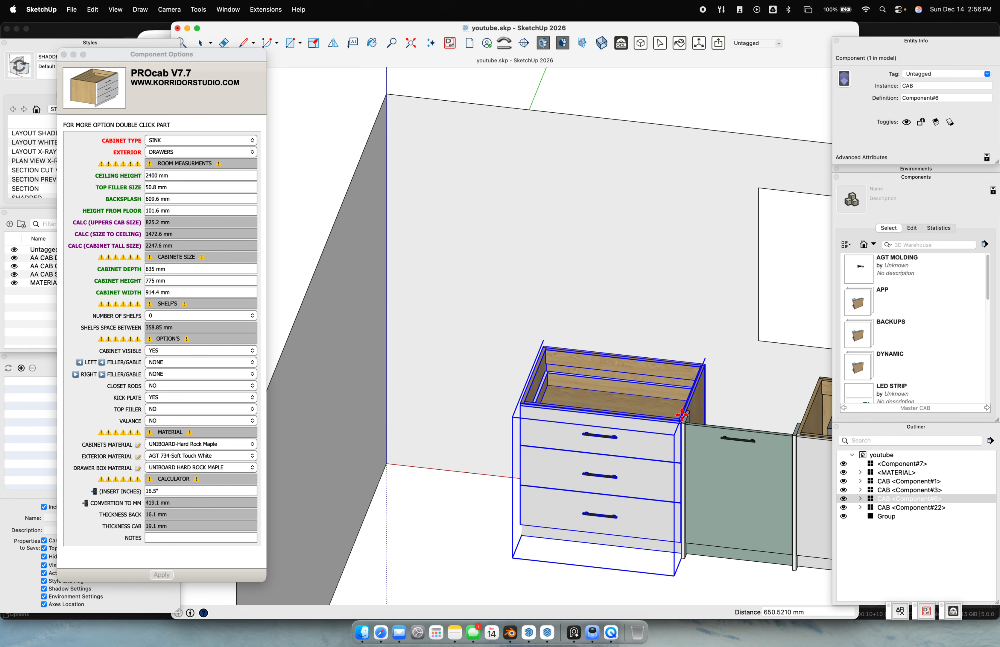
pyautogui.scroll(-3, 581, 385)
pyautogui.scroll(3, 581, 385)
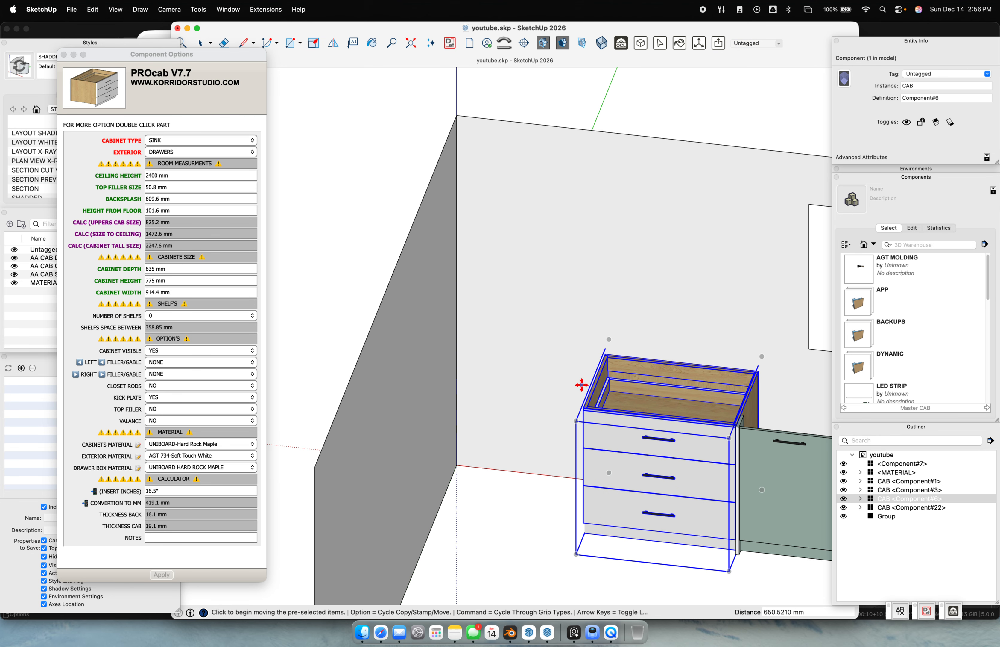
# Copy the drawer cabinet beside the original and shift the copy exactly 2 inches
pyautogui.click(599, 351)
pyautogui.press('alt')
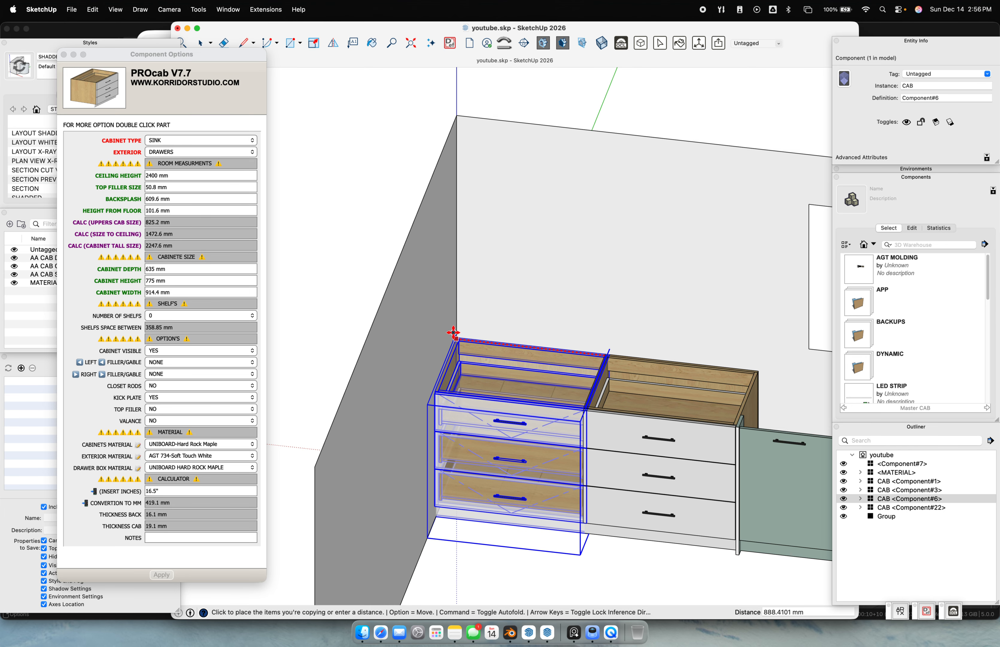
pyautogui.click(453, 332)
pyautogui.press('space')
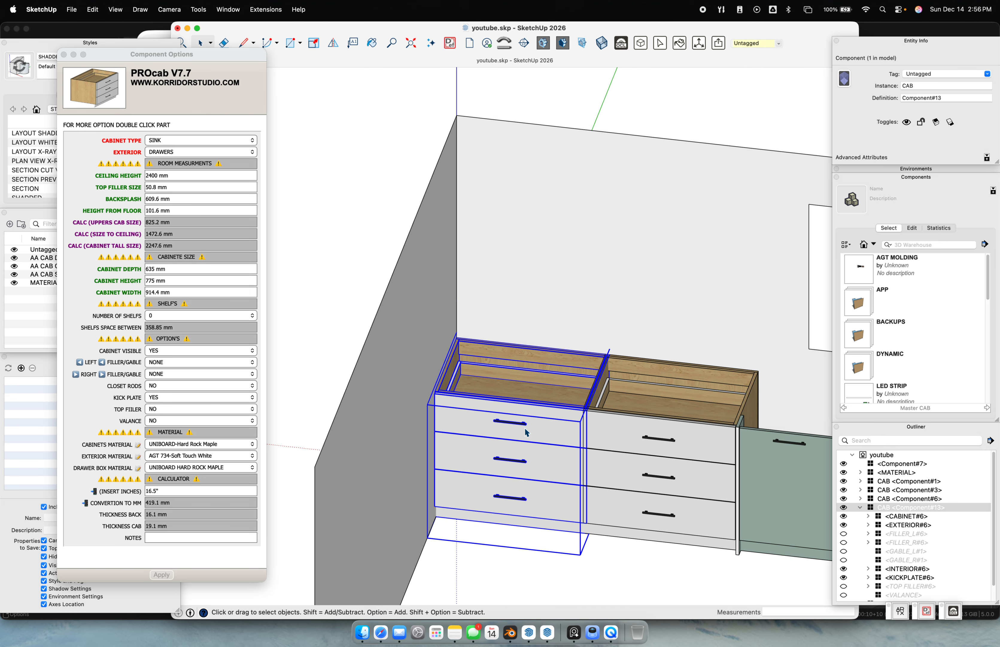
pyautogui.press('m')
pyautogui.click(471, 424)
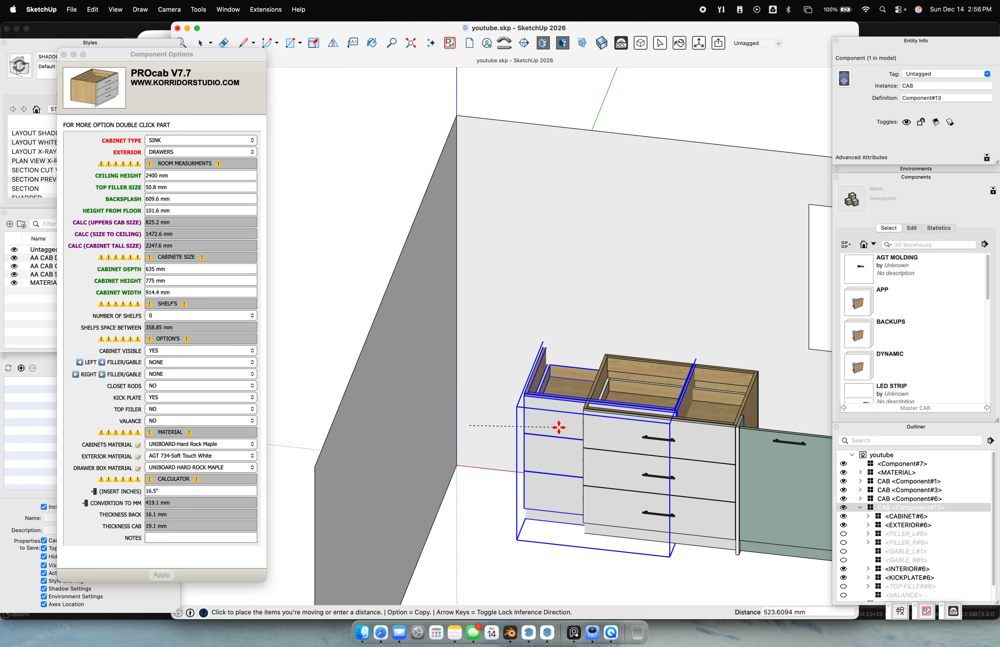
pyautogui.press('Return')
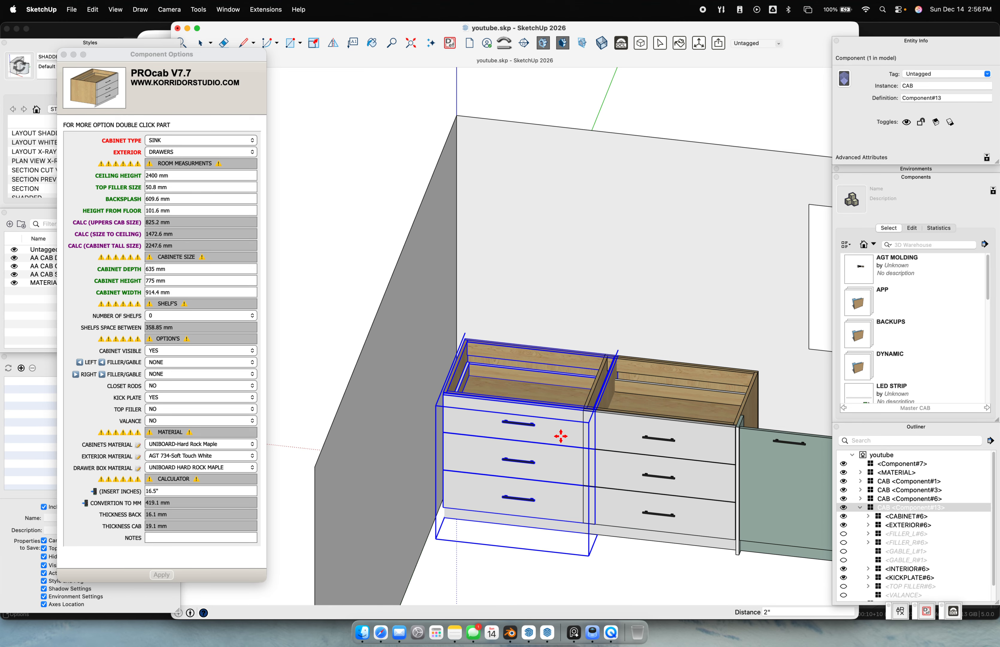
pyautogui.scroll(-5, 711, 460)
pyautogui.press('space')
pyautogui.scroll(4, 689, 467)
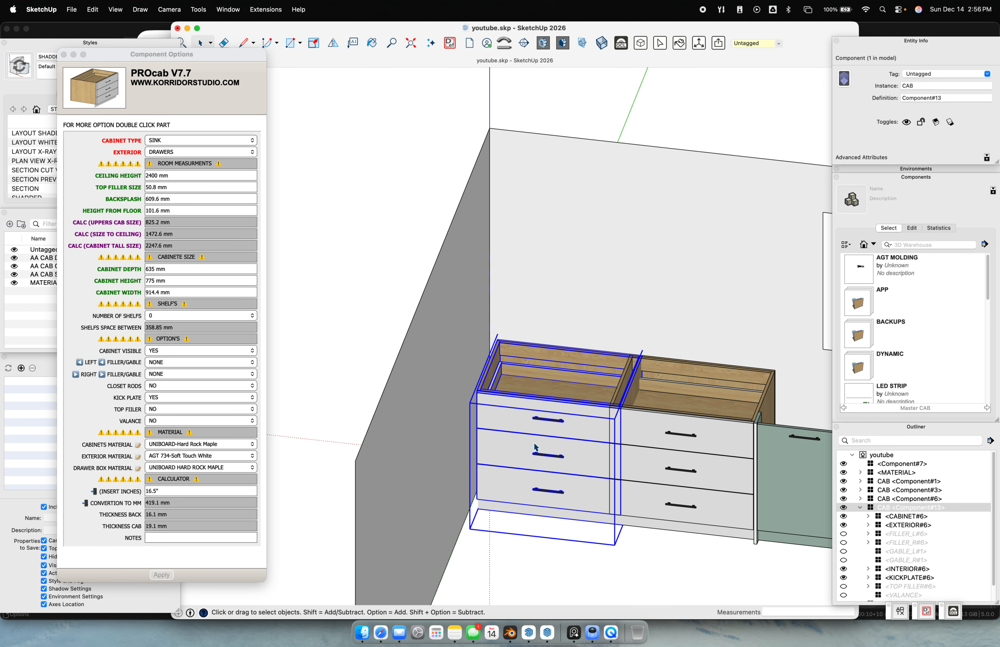
pyautogui.scroll(3, 515, 302)
pyautogui.press('t')
pyautogui.click(478, 264)
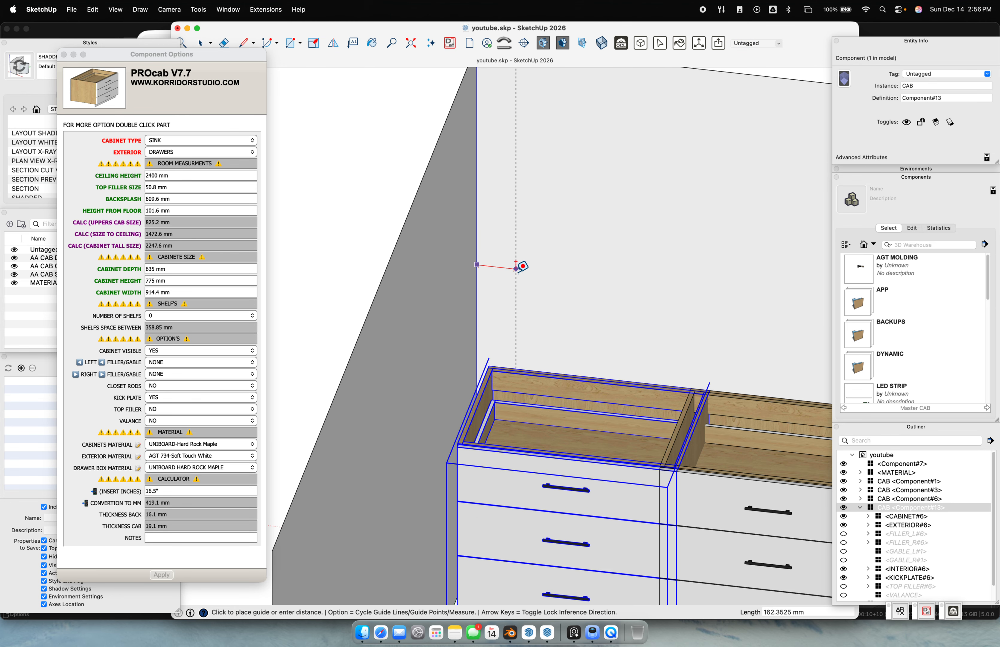
# Place guides at 26", then 1.5" and 18" further right
pyautogui.write('26"')
pyautogui.press('Return')
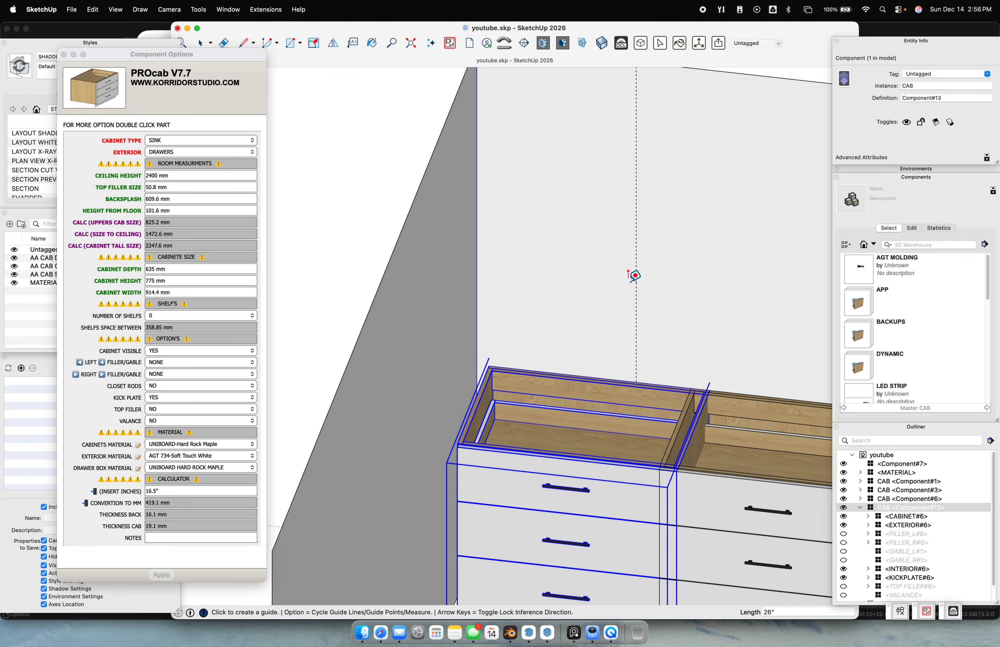
pyautogui.click(636, 274)
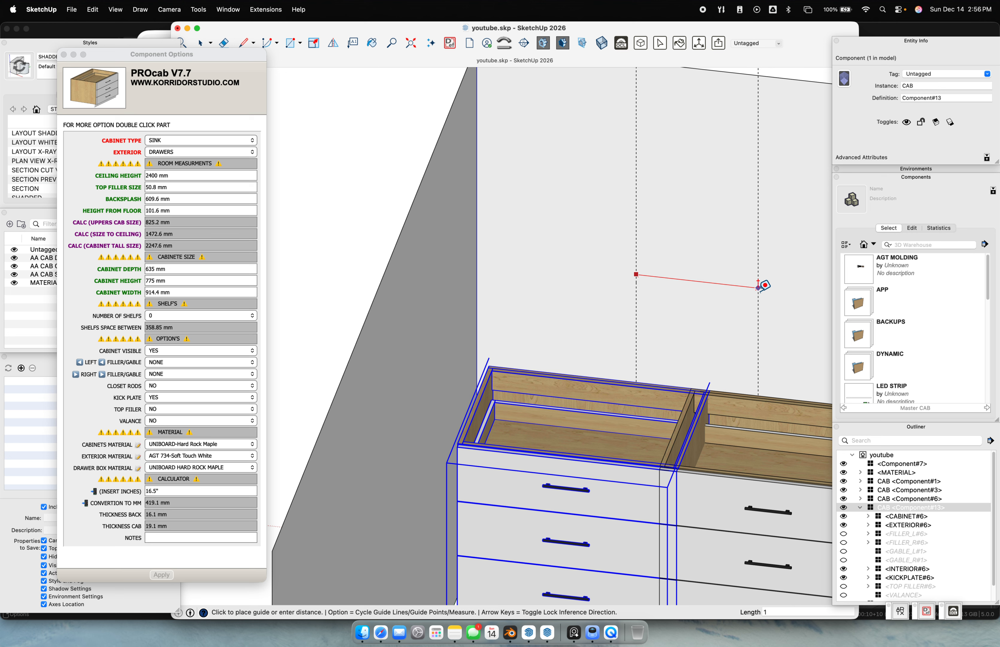
pyautogui.write('1.5"')
pyautogui.press('Return')
pyautogui.click(645, 259)
pyautogui.write('18')
pyautogui.press('Return')
# Draw a measuring line between the guides, reading its 1104.9 mm length
pyautogui.press('l')
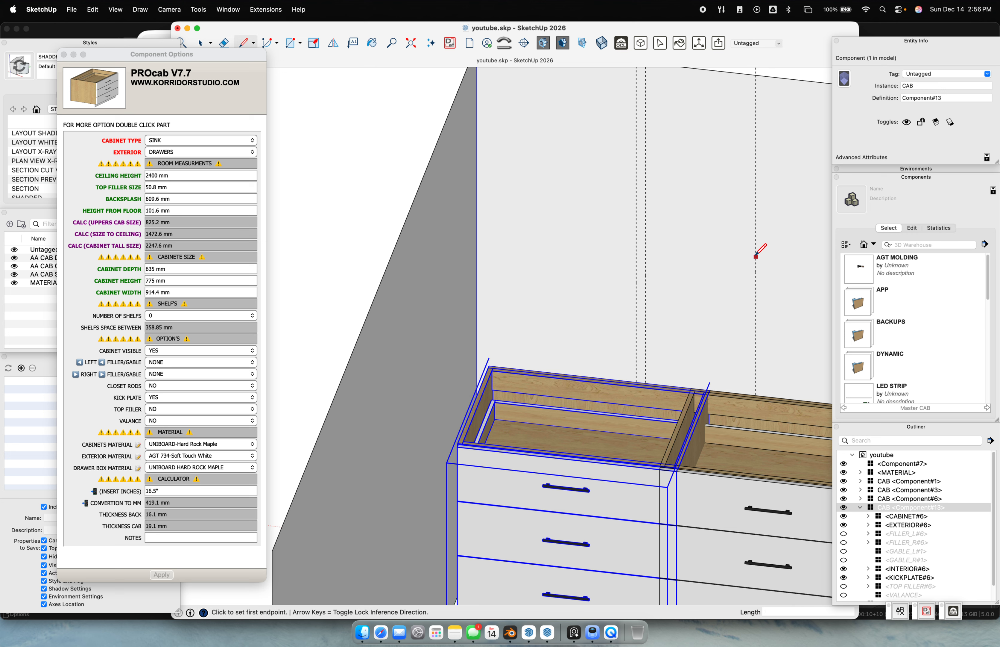
pyautogui.keyDown('shift'); pyautogui.moveTo(550, 452); pyautogui.dragTo(516, 364, button='middle'); pyautogui.keyUp('shift')
pyautogui.click(724, 173)
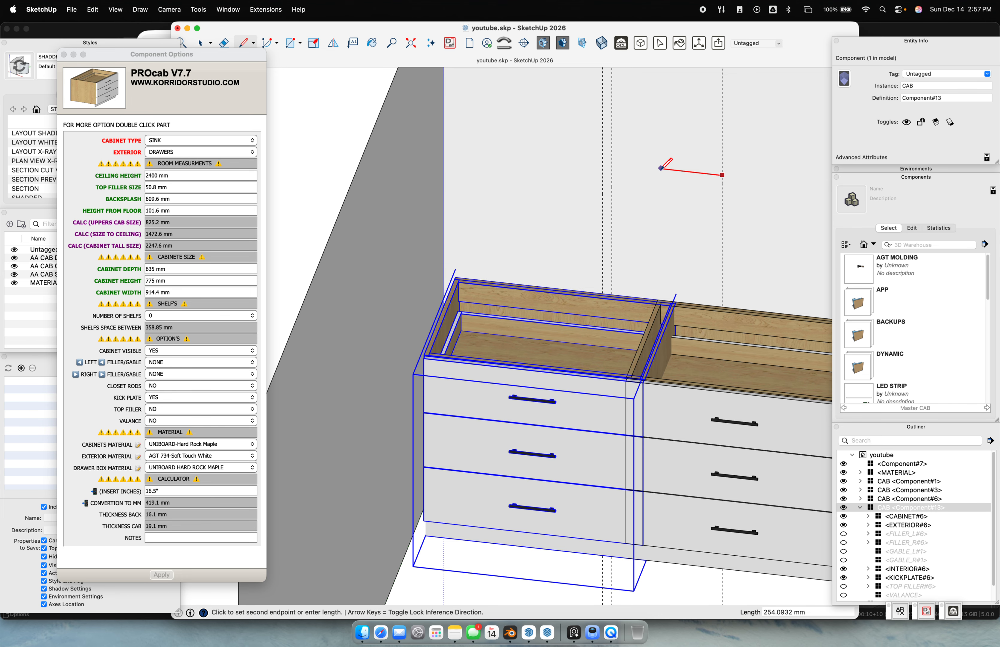
pyautogui.click(455, 146)
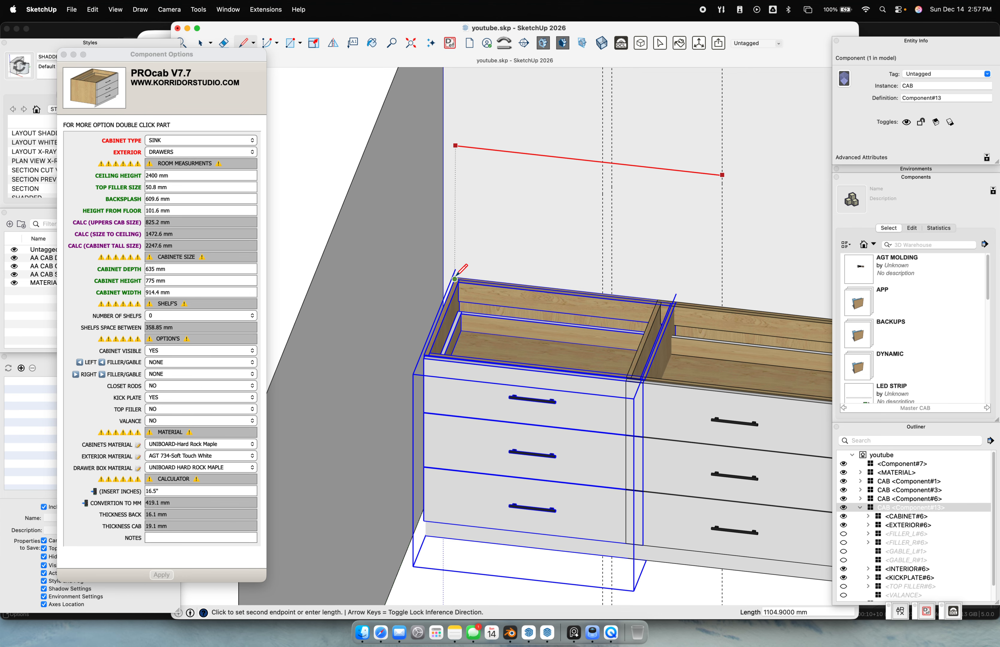
pyautogui.press('space')
pyautogui.click(463, 147)
pyautogui.moveTo(947, 88); pyautogui.dragTo(839, 81)
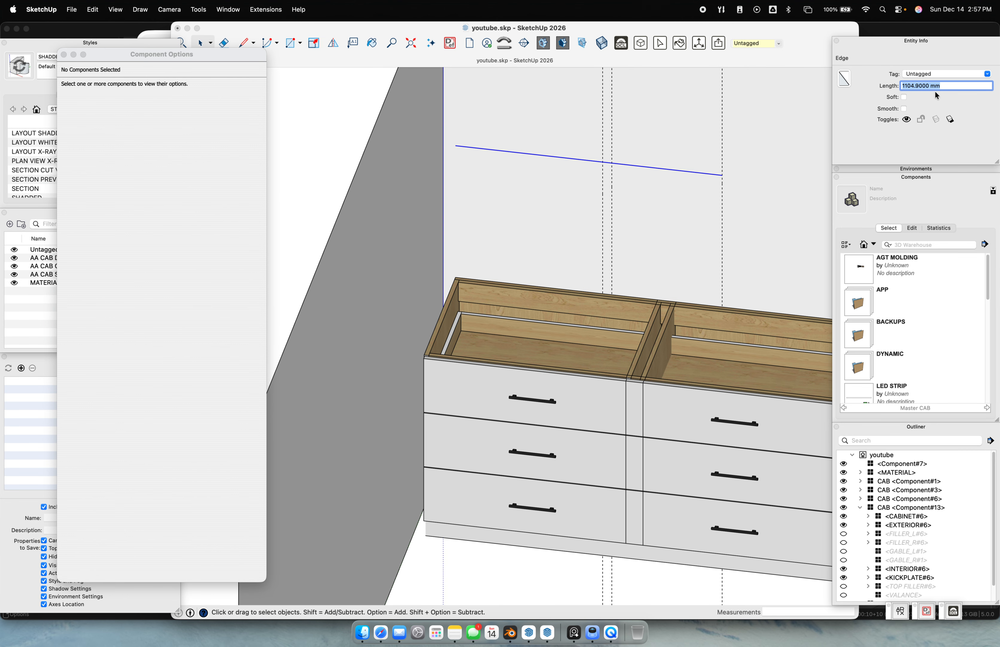
# Set the cabinet width to 1104.9 mm with an EXTERIOR LEFT DOOR and apply
pyautogui.click(552, 380)
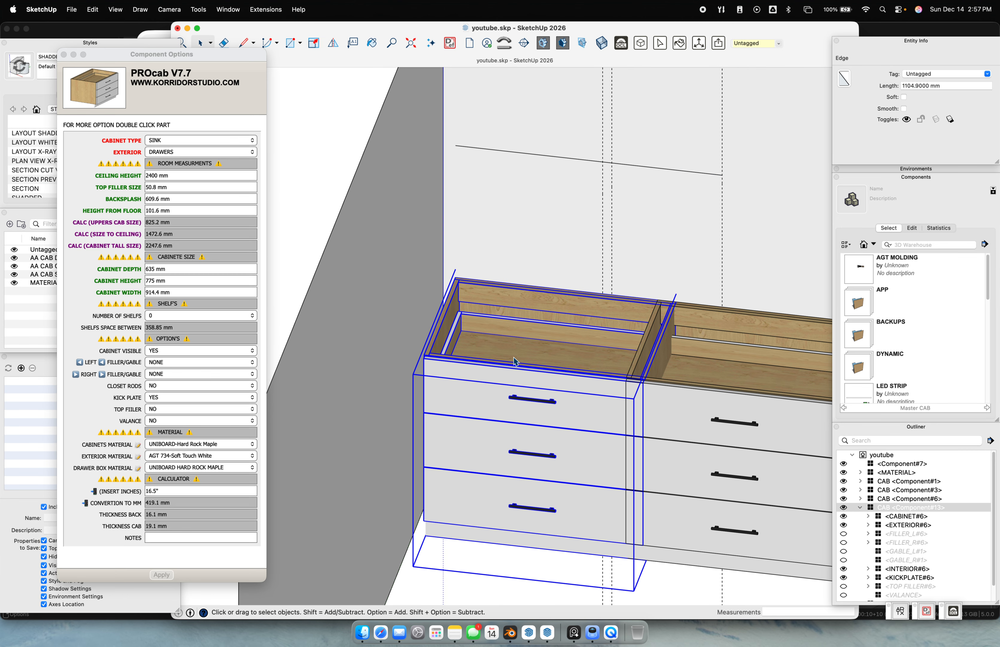
pyautogui.click(175, 292)
pyautogui.press('Return')
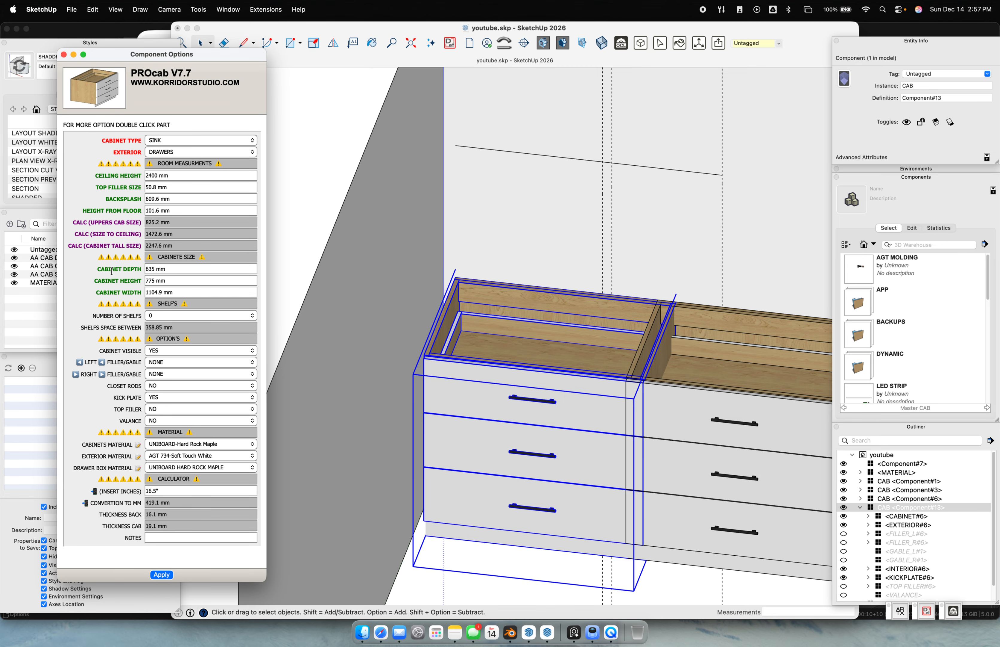
pyautogui.click(171, 152)
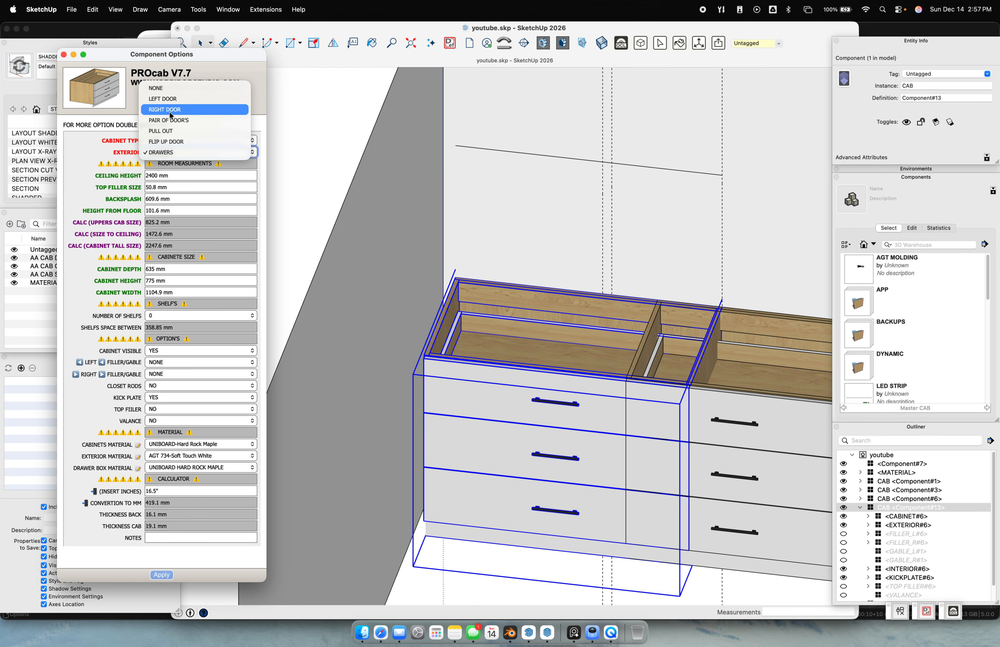
pyautogui.click(177, 99)
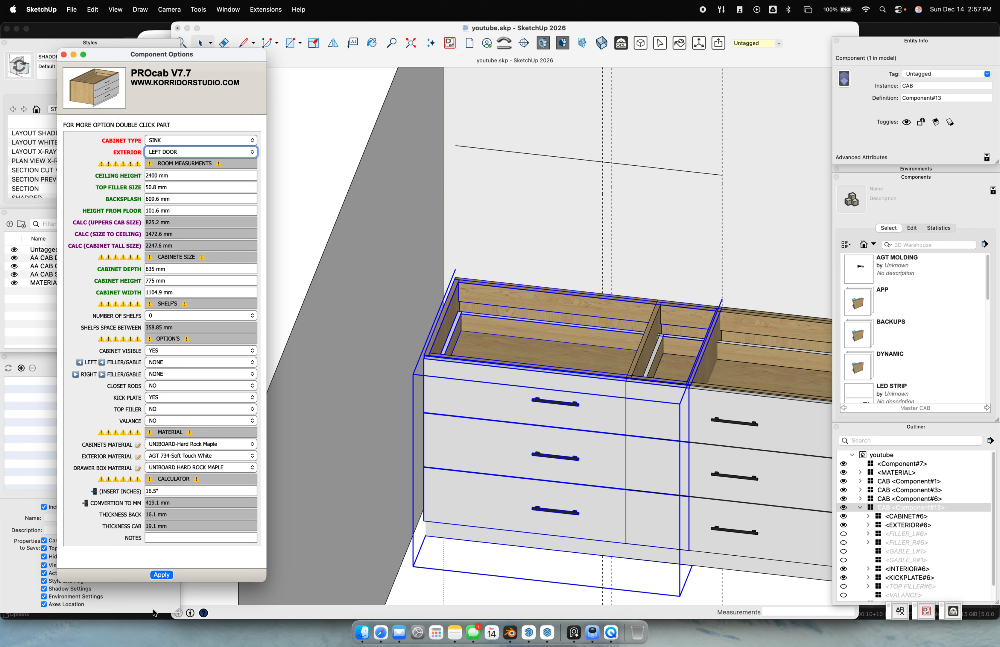
pyautogui.click(161, 575)
pyautogui.click(163, 577)
pyautogui.scroll(-5, 597, 430)
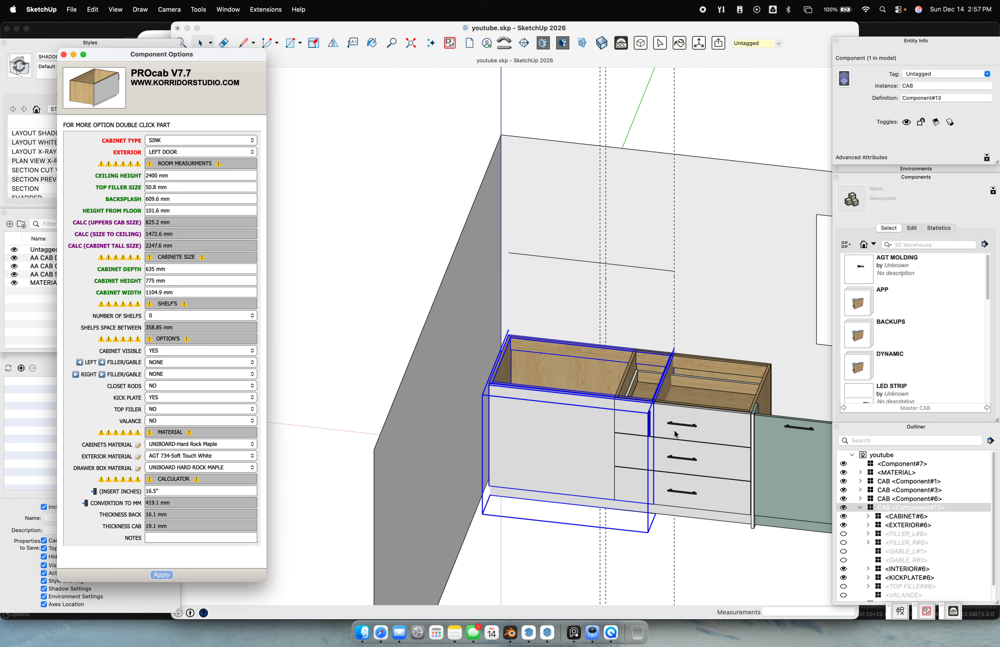
pyautogui.keyDown('shift'); pyautogui.moveTo(681, 423); pyautogui.dragTo(610, 400, button='middle'); pyautogui.keyUp('shift')
# Move the three-drawer cabinet so it sits against the wide sink cabinet
pyautogui.scroll(5, 610, 403)
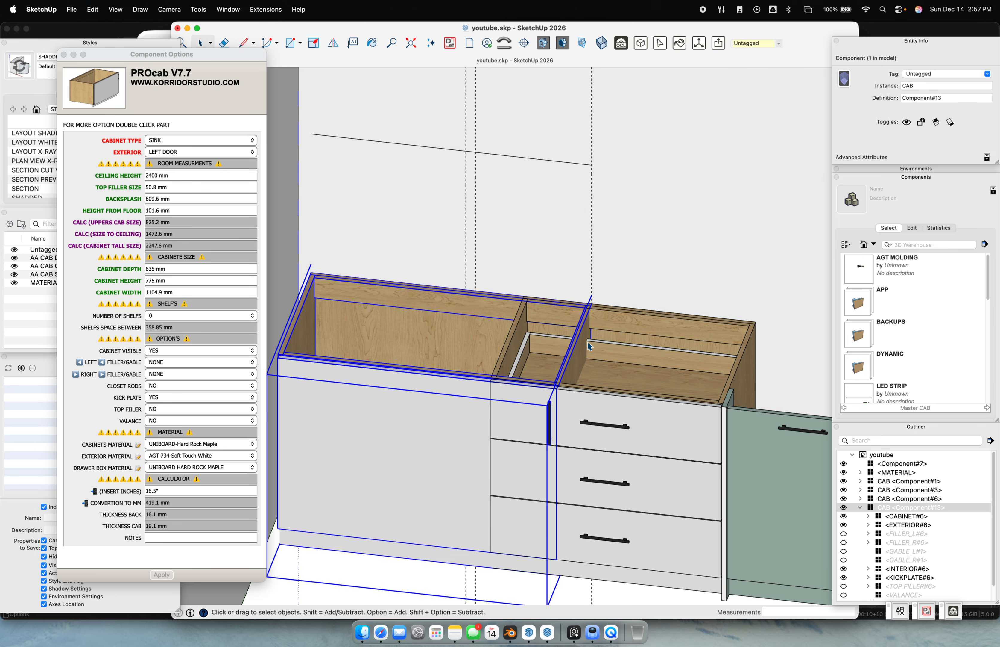
pyautogui.scroll(2, 597, 353)
pyautogui.press('m')
pyautogui.click(483, 299)
pyautogui.press('space')
pyautogui.click(655, 340)
pyautogui.press('m')
pyautogui.click(483, 303)
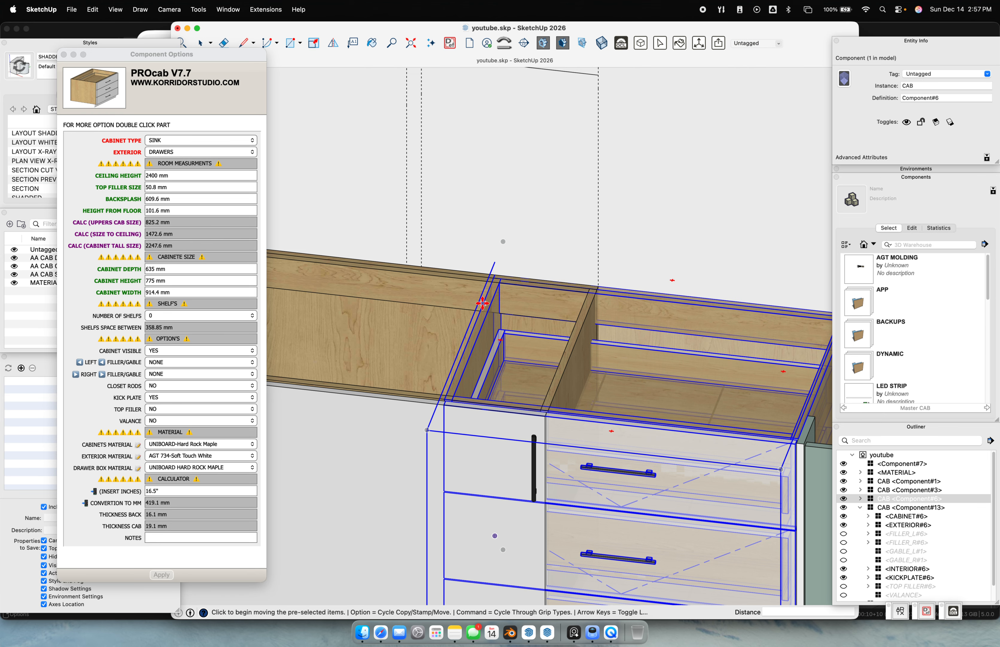
pyautogui.click(607, 336)
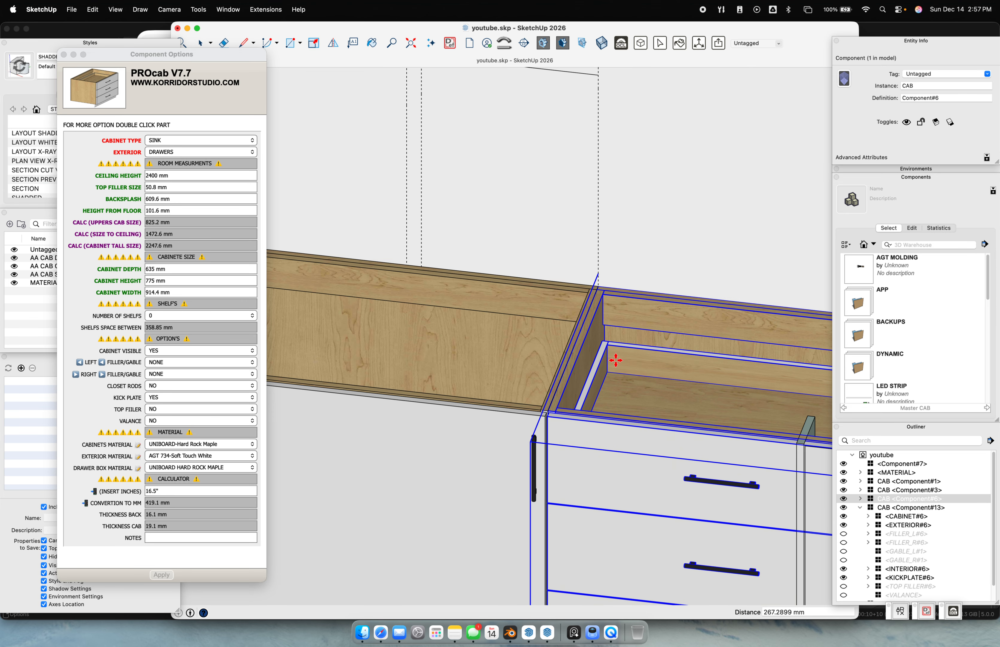
pyautogui.scroll(-5, 614, 360)
pyautogui.click(642, 250)
pyautogui.press('space')
pyautogui.scroll(2, 632, 278)
pyautogui.scroll(3, 622, 244)
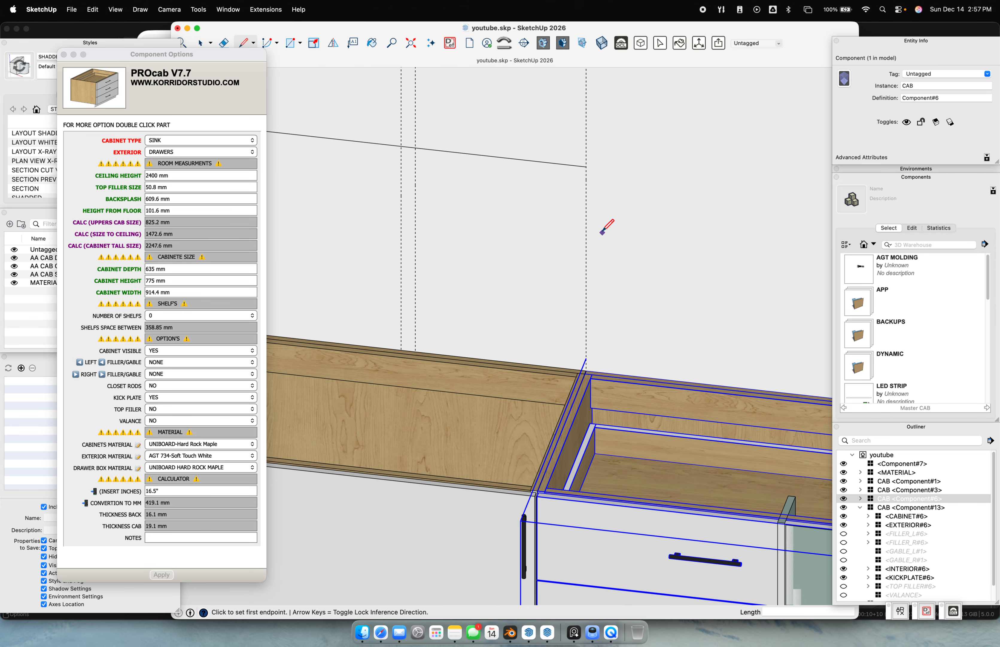
# Measure the gap with a red-axis line (666.2101 mm) and paste that into Cabinet Width
pyautogui.press('l')
pyautogui.click(586, 236)
pyautogui.scroll(-3, 672, 254)
pyautogui.press('Right')
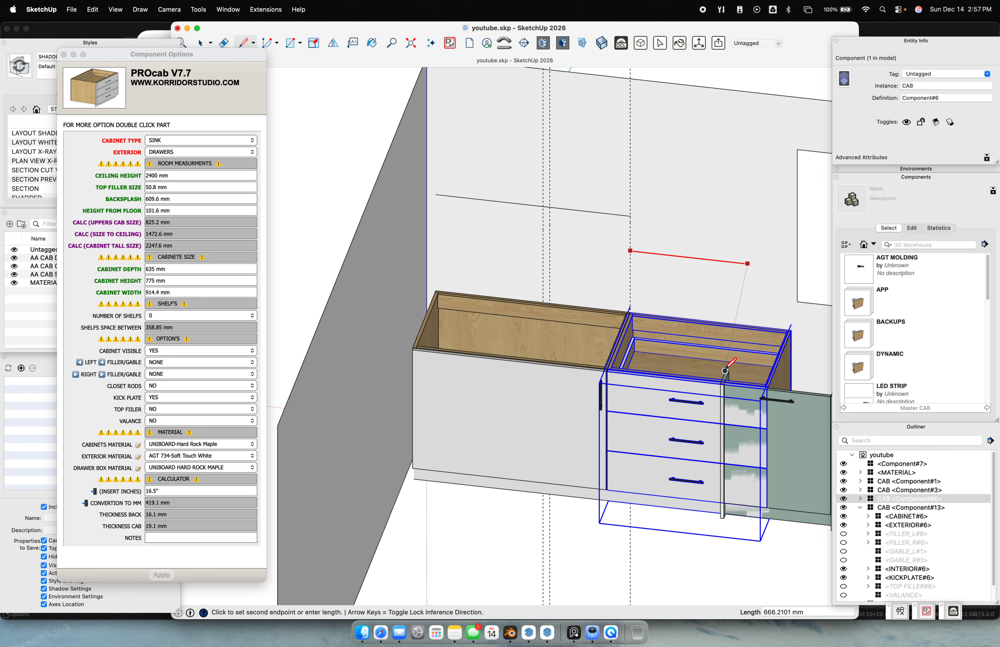
pyautogui.click(725, 369)
pyautogui.press('space')
pyautogui.click(689, 257)
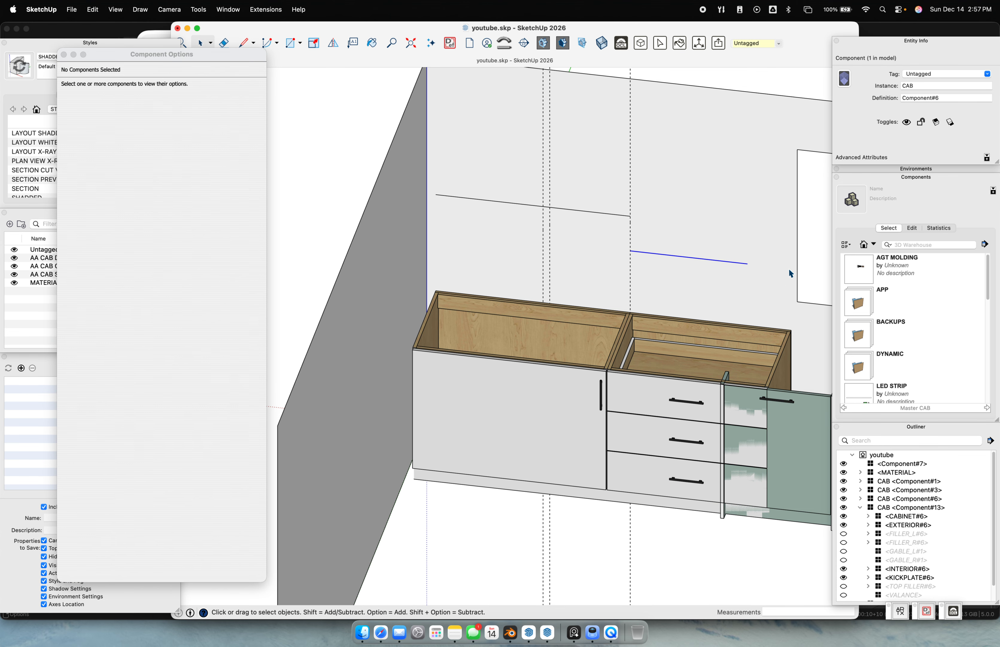
pyautogui.moveTo(976, 86); pyautogui.dragTo(869, 89)
pyautogui.press('super+c')
pyautogui.click(671, 381)
pyautogui.moveTo(167, 293); pyautogui.dragTo(91, 279)
pyautogui.press('super+v')
pyautogui.press('Return')
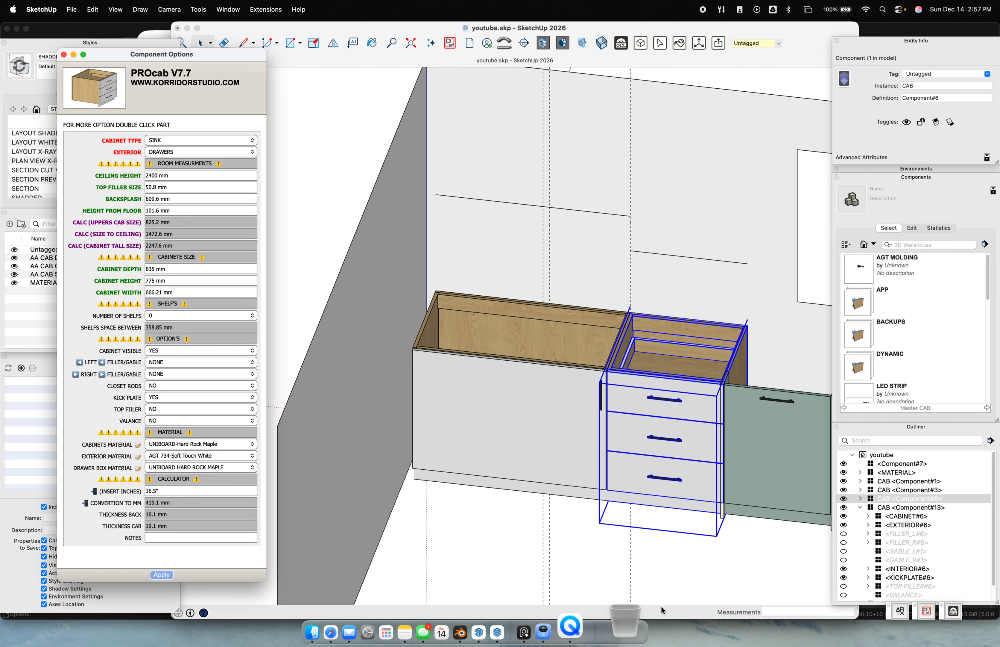
# Re-measure the gap at 647.11 mm and set the drawer cabinet's width to 647.11 mm
pyautogui.click(742, 544)
pyautogui.scroll(5, 723, 403)
pyautogui.moveTo(672, 223); pyautogui.dragTo(638, 165, button='middle')
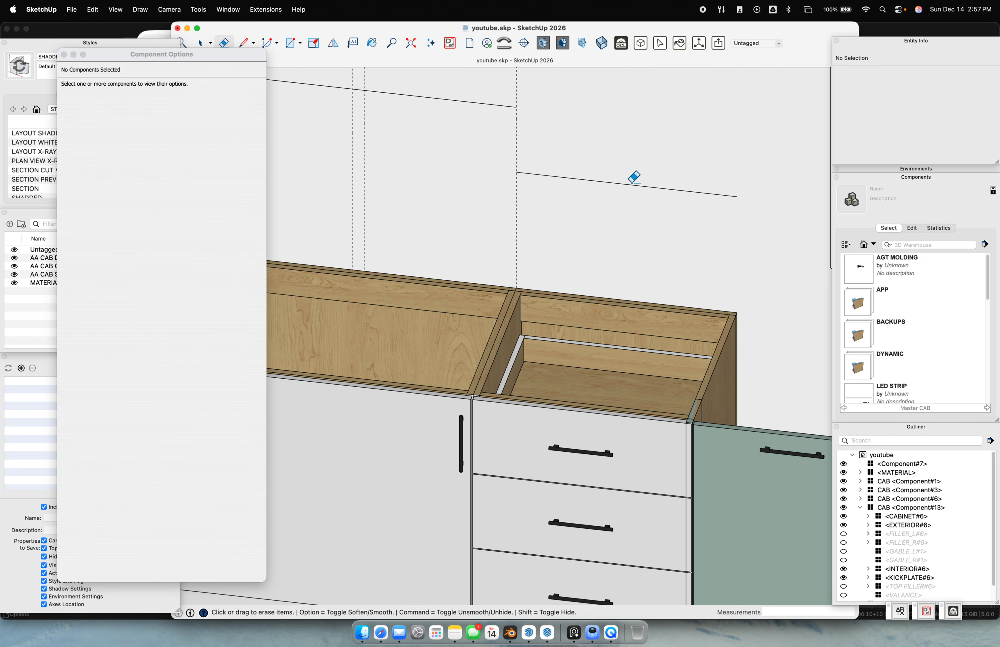
pyautogui.press('l')
pyautogui.click(517, 201)
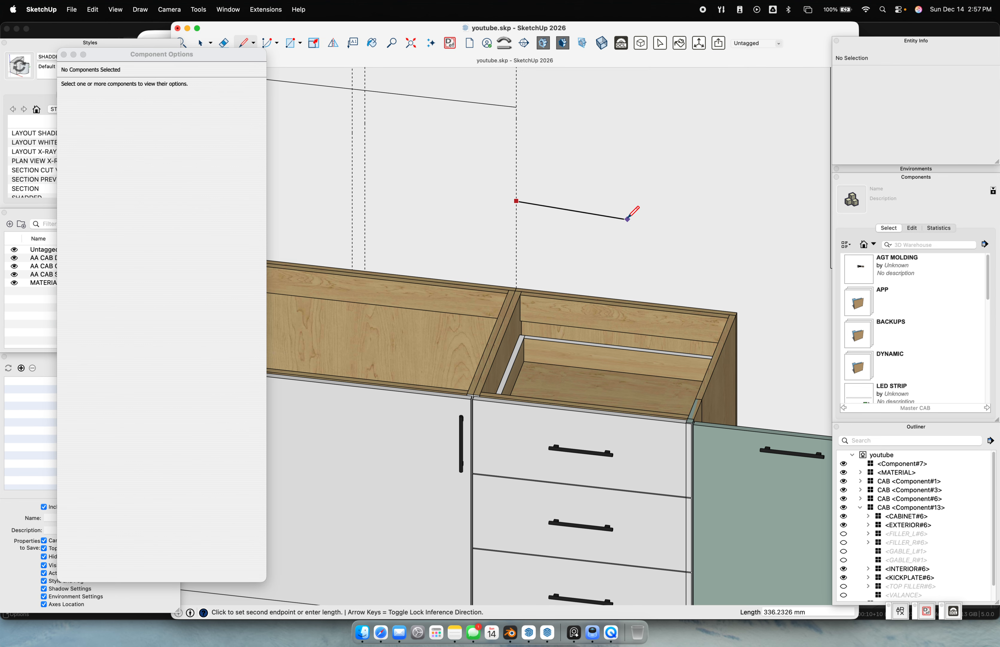
pyautogui.click(730, 315)
pyautogui.press('space')
pyautogui.moveTo(429, 135); pyautogui.dragTo(799, 293)
pyautogui.moveTo(940, 86); pyautogui.dragTo(878, 81)
pyautogui.press('super+c')
pyautogui.click(596, 324)
pyautogui.moveTo(186, 292); pyautogui.dragTo(90, 269)
pyautogui.press('super+v')
pyautogui.press('Return')
# Change the drawer cabinet's type from SINK to BASE and apply it
pyautogui.scroll(-5, 492, 410)
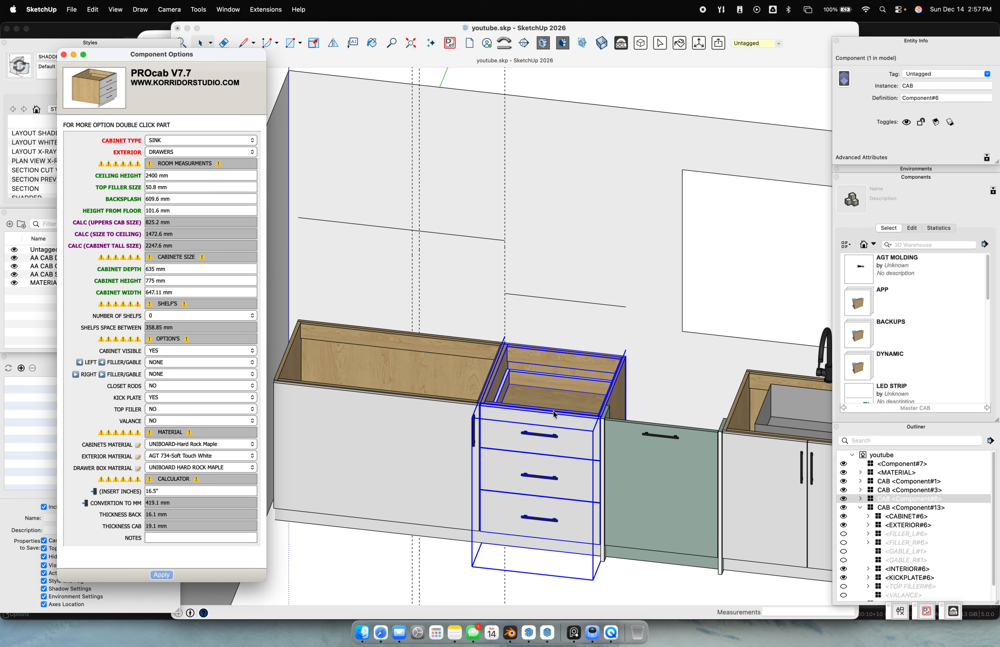
pyautogui.click(509, 585)
pyautogui.click(177, 151)
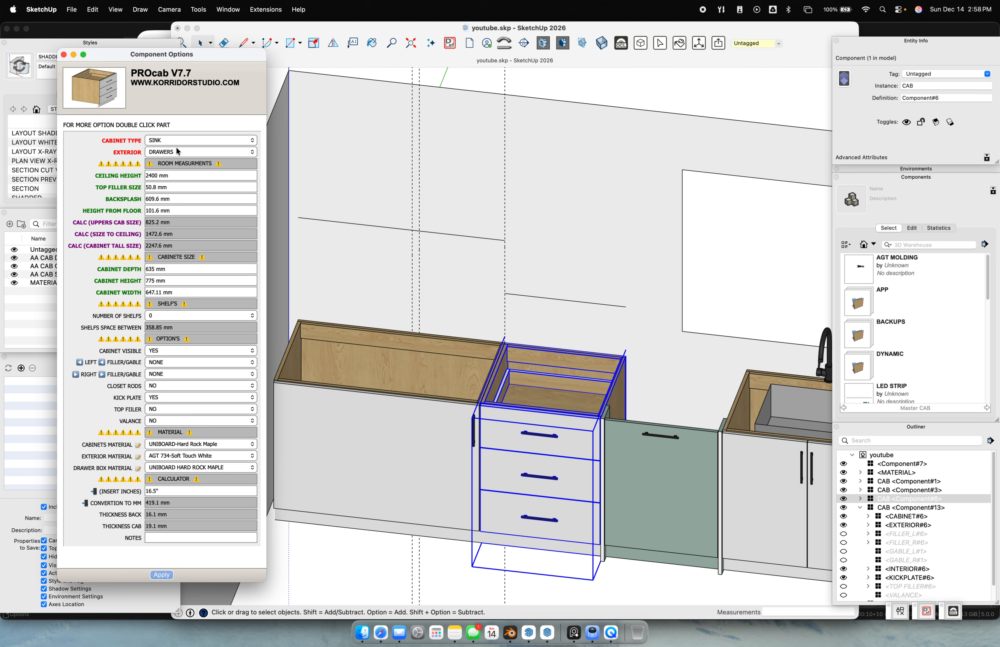
pyautogui.click(173, 143)
pyautogui.click(169, 129)
pyautogui.click(173, 574)
pyautogui.scroll(-4, 614, 208)
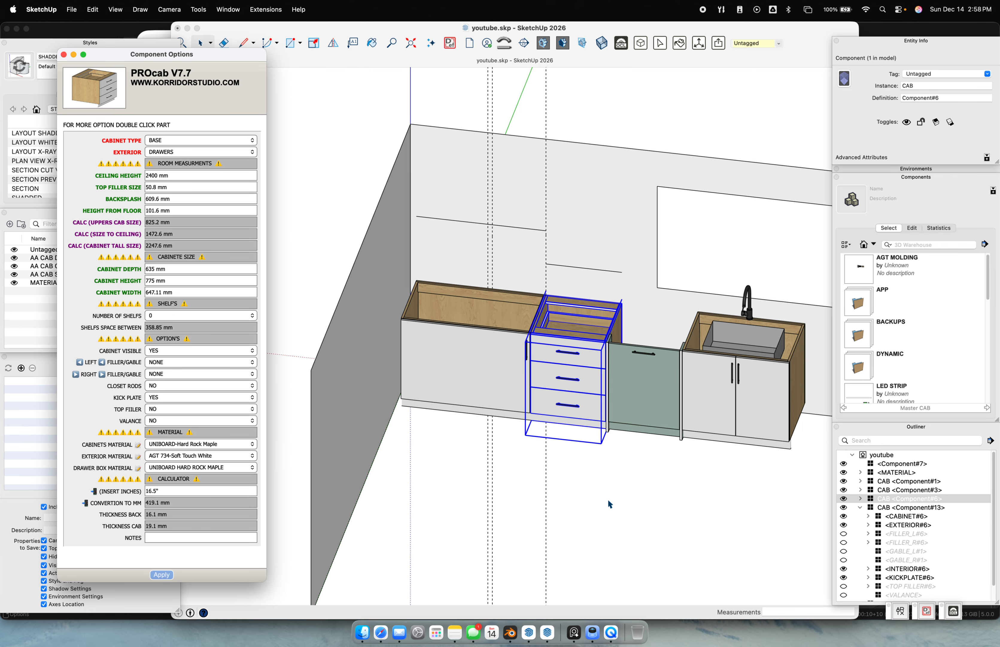
pyautogui.click(455, 376)
pyautogui.scroll(5, 431, 344)
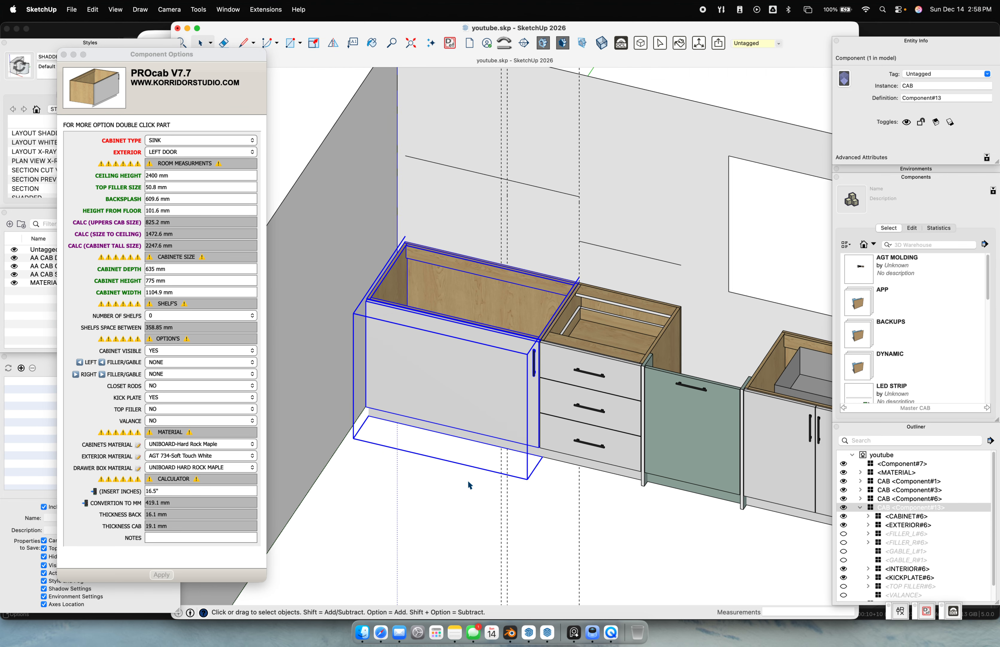
# Place a 90°-rotated copy of the 1104.9 mm left-door sink cabinet
pyautogui.scroll(-3, 470, 485)
pyautogui.scroll(-4, 458, 465)
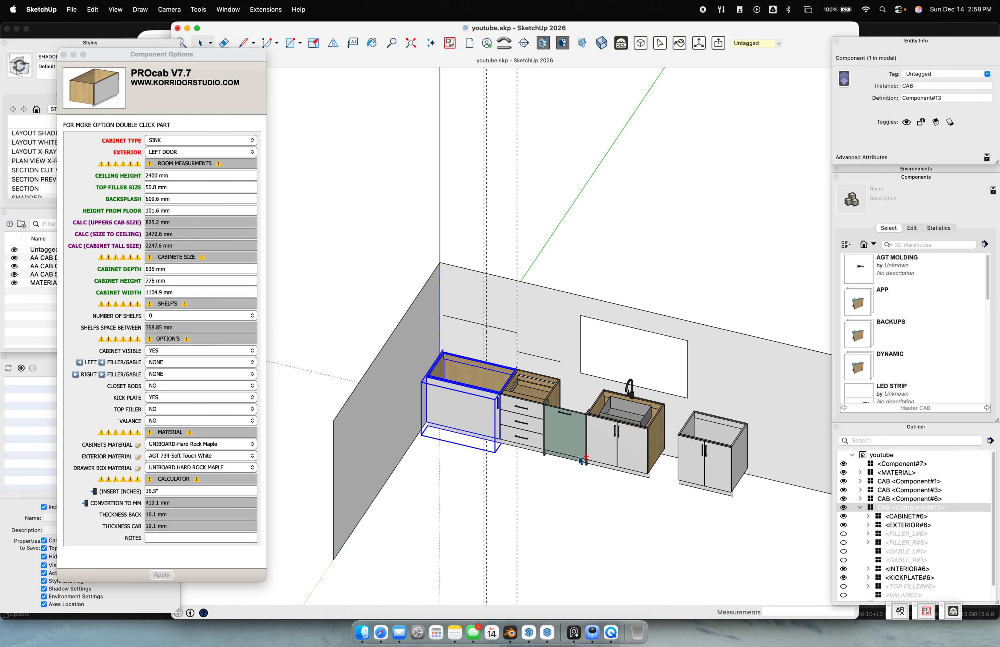
pyautogui.scroll(4, 509, 425)
pyautogui.click(535, 425)
pyautogui.click(411, 416)
pyautogui.press('q')
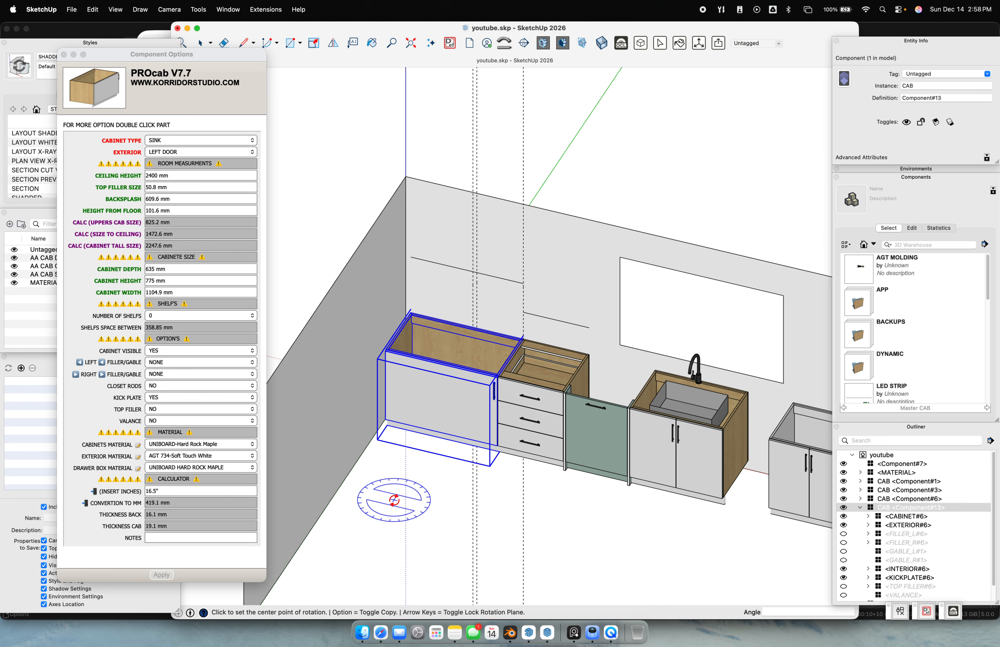
pyautogui.click(394, 500)
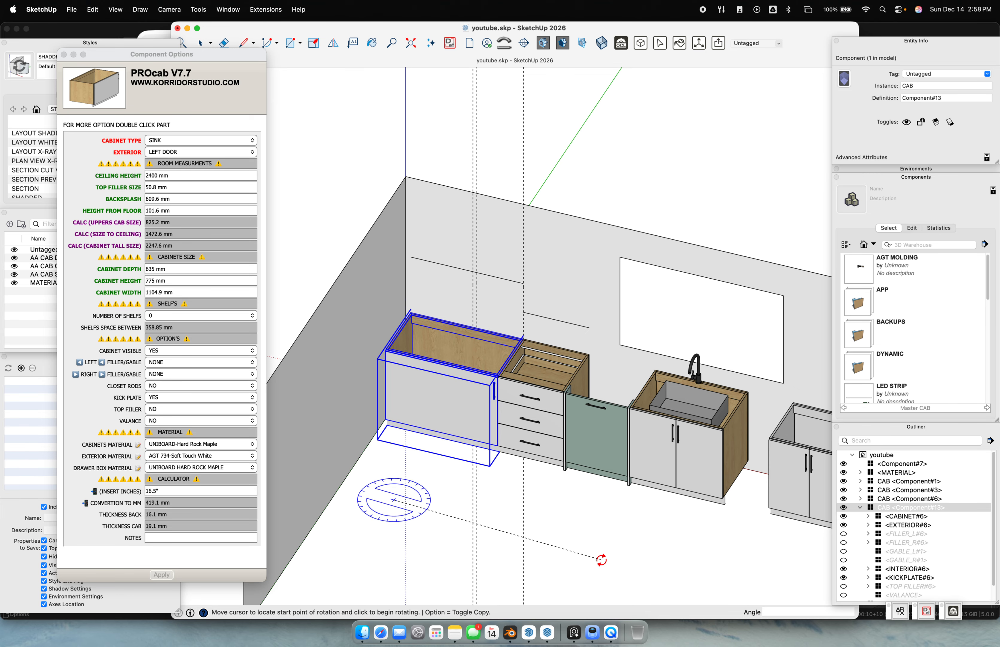
pyautogui.click(608, 547)
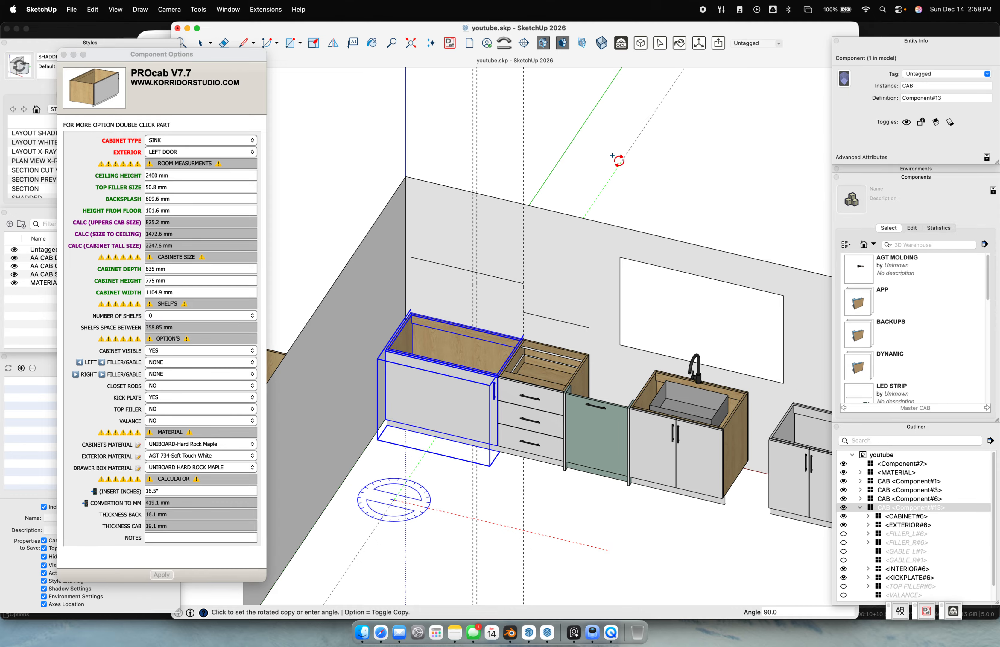
pyautogui.click(619, 162)
pyautogui.scroll(-5, 474, 360)
pyautogui.moveTo(474, 360); pyautogui.dragTo(635, 356, button='middle')
# Move the rotated copy against the left wall and bring up its Exterior door options
pyautogui.press('m')
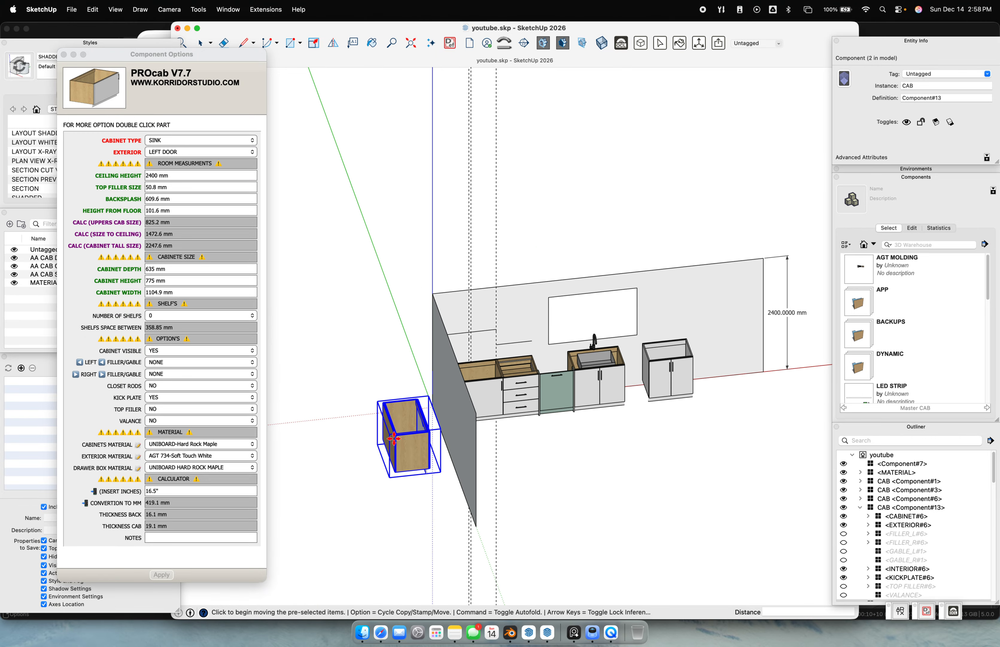
pyautogui.scroll(4, 299, 483)
pyautogui.click(464, 398)
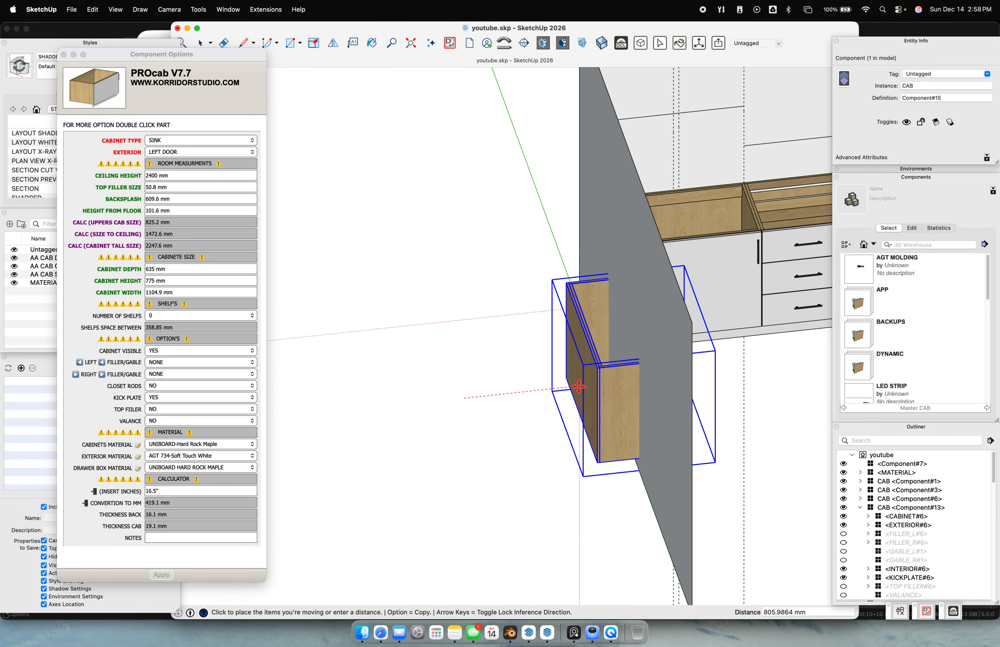
pyautogui.click(639, 389)
pyautogui.moveTo(765, 449); pyautogui.dragTo(526, 462, button='middle')
pyautogui.scroll(2, 588, 417)
pyautogui.press('space')
pyautogui.click(180, 163)
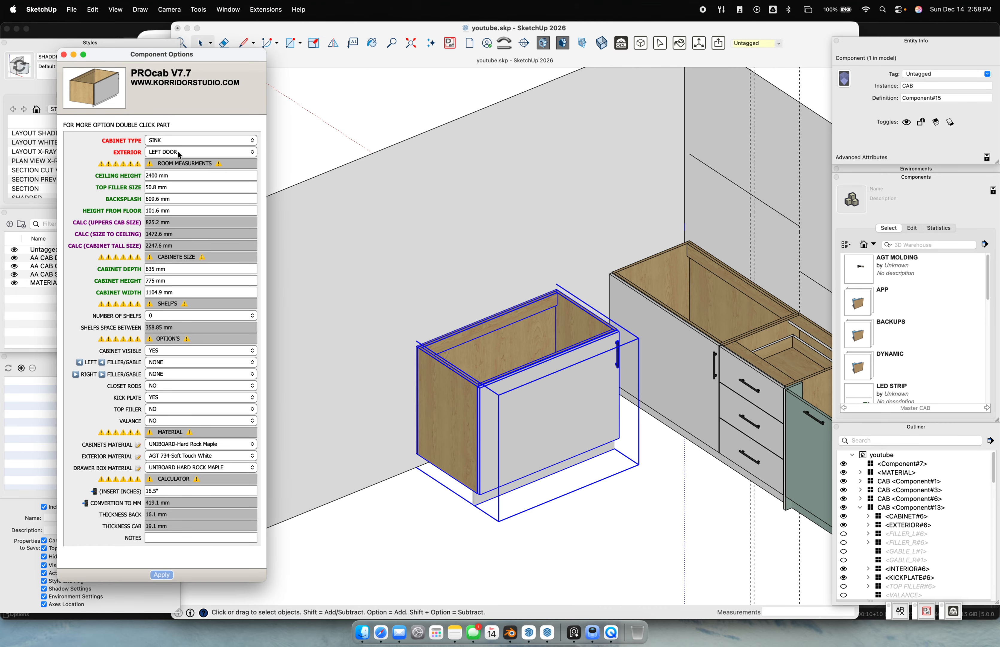
pyautogui.click(182, 153)
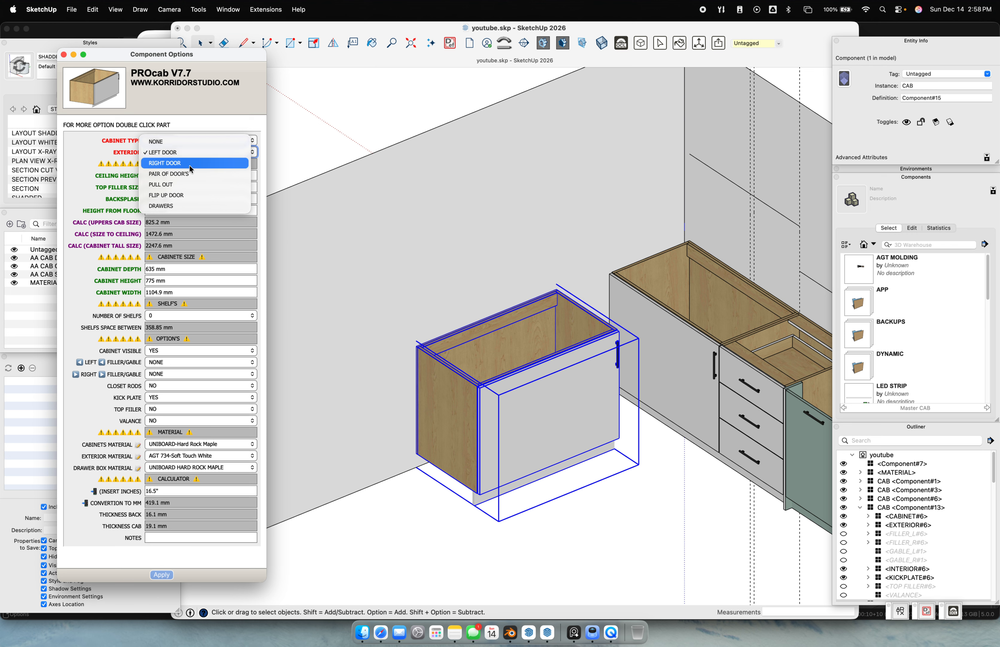
# Give the copy PAIR OF DOOR'S and a 4" (101.6 mm) top filler
pyautogui.click(189, 173)
pyautogui.click(162, 574)
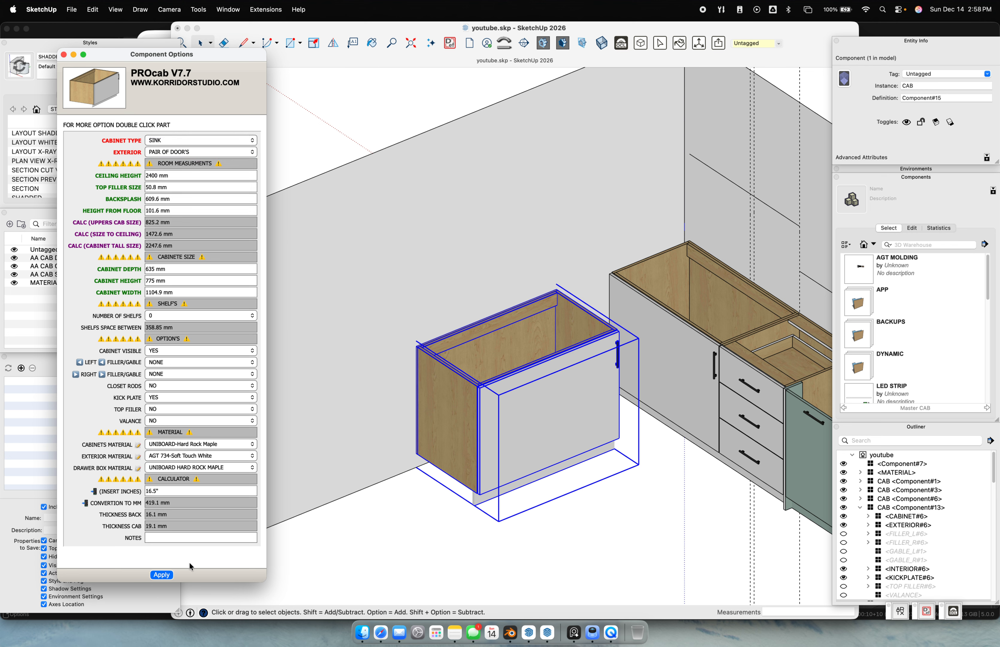
pyautogui.click(177, 282)
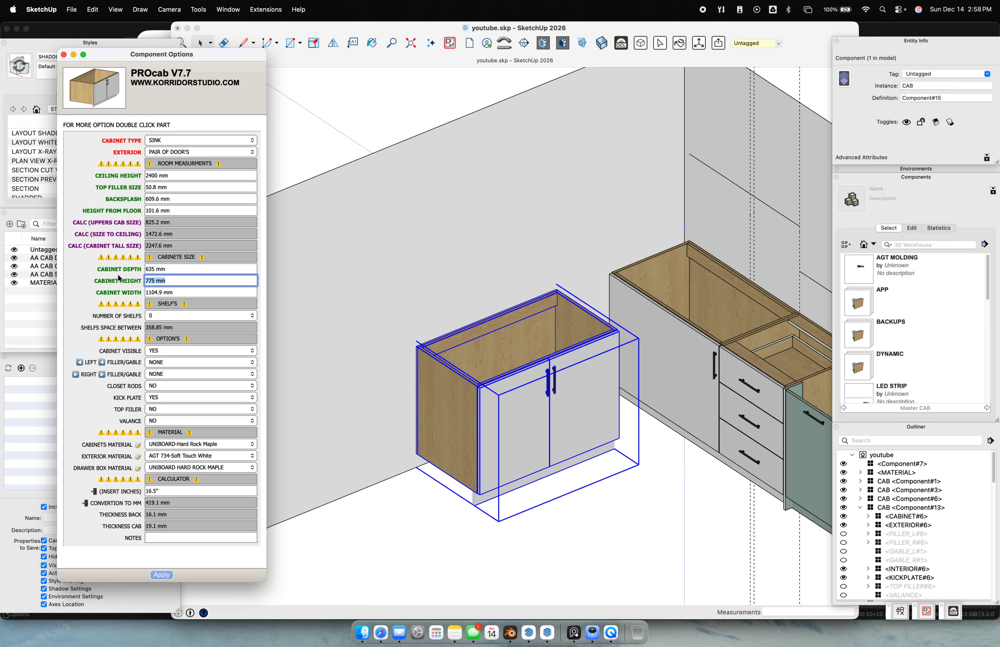
pyautogui.click(180, 176)
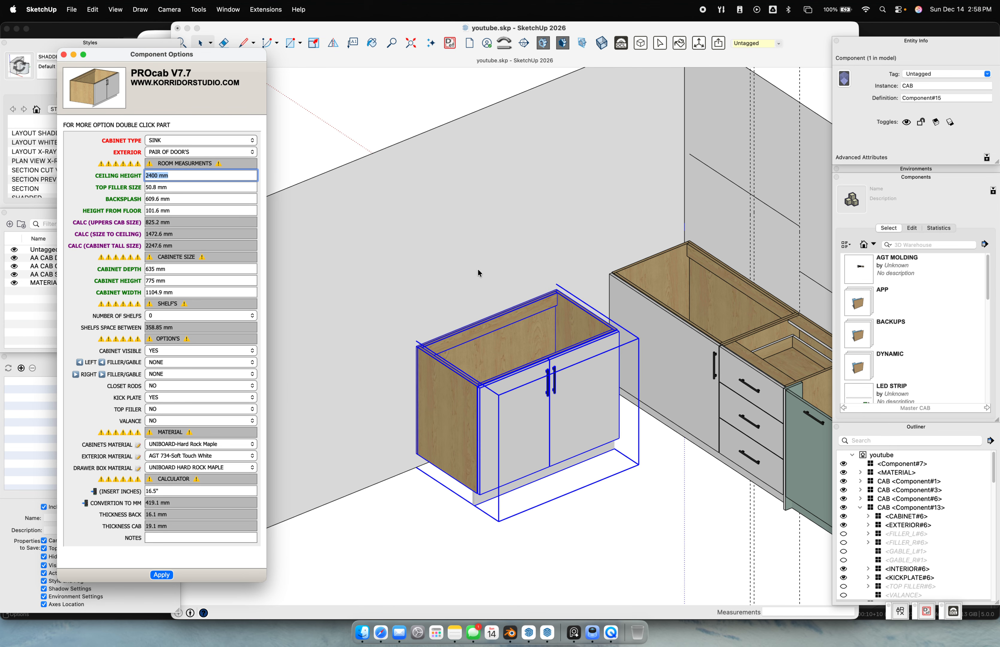
pyautogui.keyDown('shift'); pyautogui.moveTo(479, 270); pyautogui.dragTo(623, 246, button='middle'); pyautogui.keyUp('shift')
pyautogui.scroll(-5, 449, 266)
pyautogui.scroll(1, 692, 260)
pyautogui.scroll(-1, 866, 332)
pyautogui.keyDown('shift'); pyautogui.moveTo(774, 362); pyautogui.dragTo(630, 282, button='middle'); pyautogui.keyUp('shift')
pyautogui.keyDown('shift'); pyautogui.moveTo(449, 237); pyautogui.dragTo(574, 269, button='middle'); pyautogui.keyUp('shift')
pyautogui.scroll(4, 520, 250)
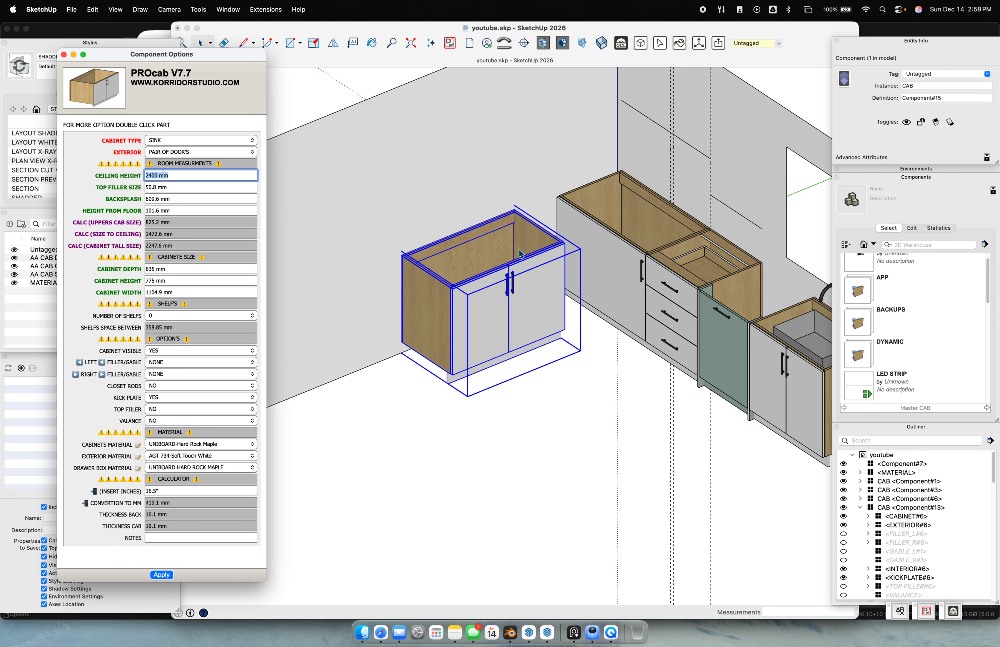
pyautogui.press('Tab')
pyautogui.write('4')
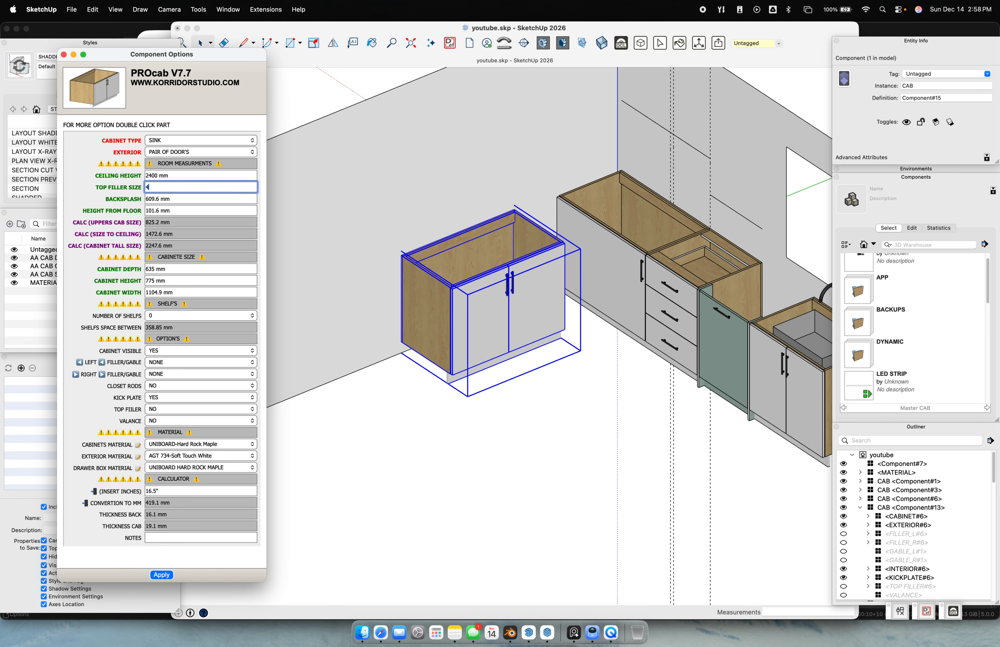
pyautogui.press('Return')
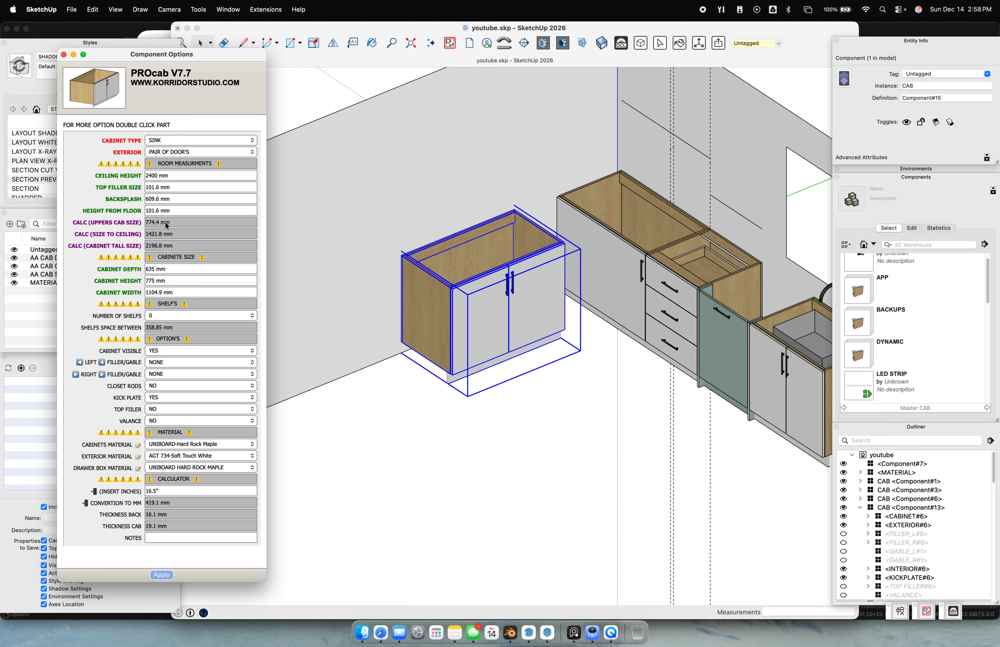
# Copy the 2196.8 mm Calc Tall Size into Cabinet Height
pyautogui.moveTo(76, 222); pyautogui.dragTo(101, 227)
pyautogui.click(180, 247)
pyautogui.press('super+c')
pyautogui.tripleClick(172, 279)
pyautogui.press('super+v')
pyautogui.press('Return')
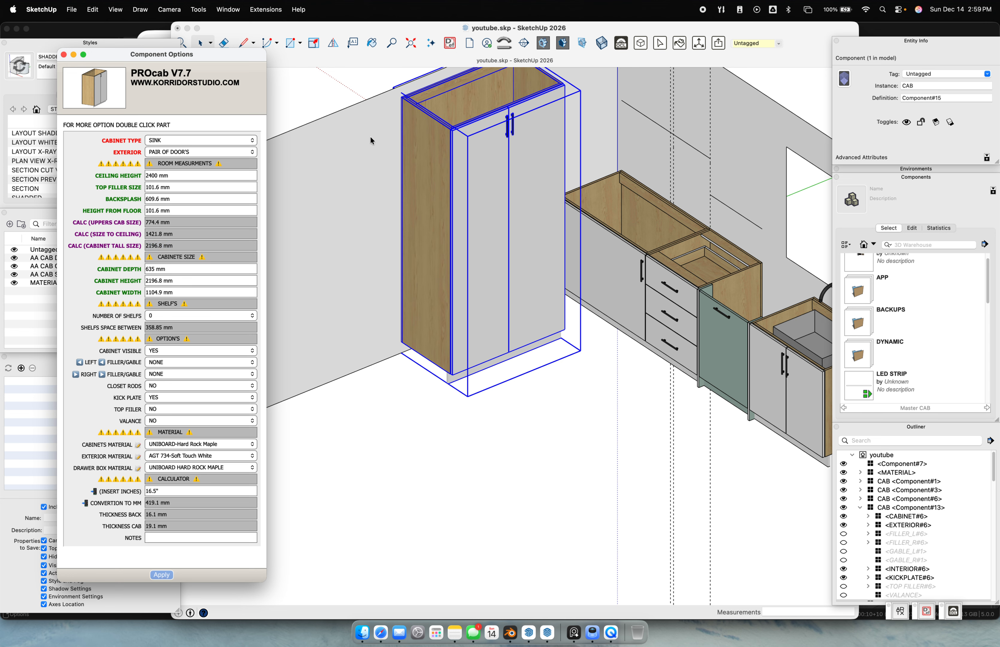
pyautogui.scroll(5, 469, 281)
# Add Tape Measure guides 5" and 4" below the wall top
pyautogui.click(401, 225)
pyautogui.press('t')
pyautogui.click(381, 221)
pyautogui.write('5"')
pyautogui.press('Return')
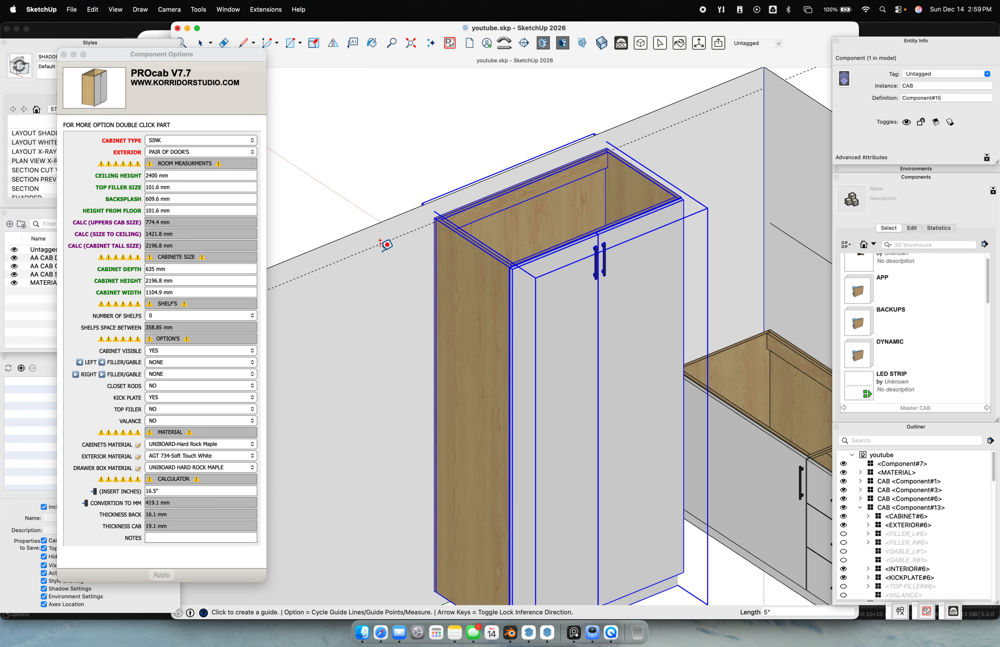
pyautogui.click(385, 220)
pyautogui.write('4"')
pyautogui.press('Return')
pyautogui.moveTo(396, 311); pyautogui.dragTo(562, 287, button='middle')
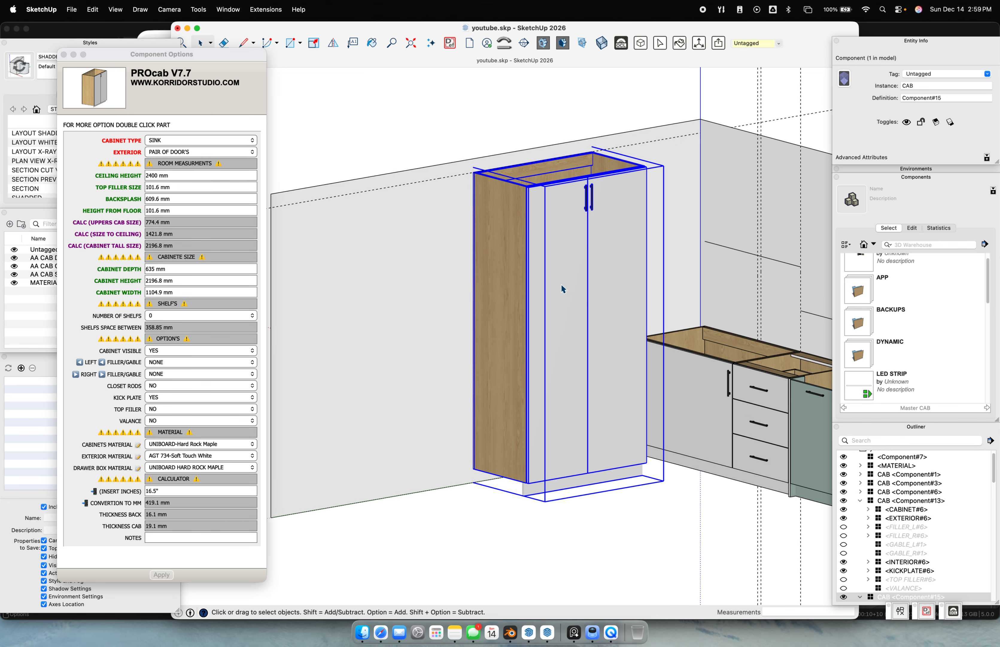
# Change the cabinet type to TALL and apply
pyautogui.click(188, 144)
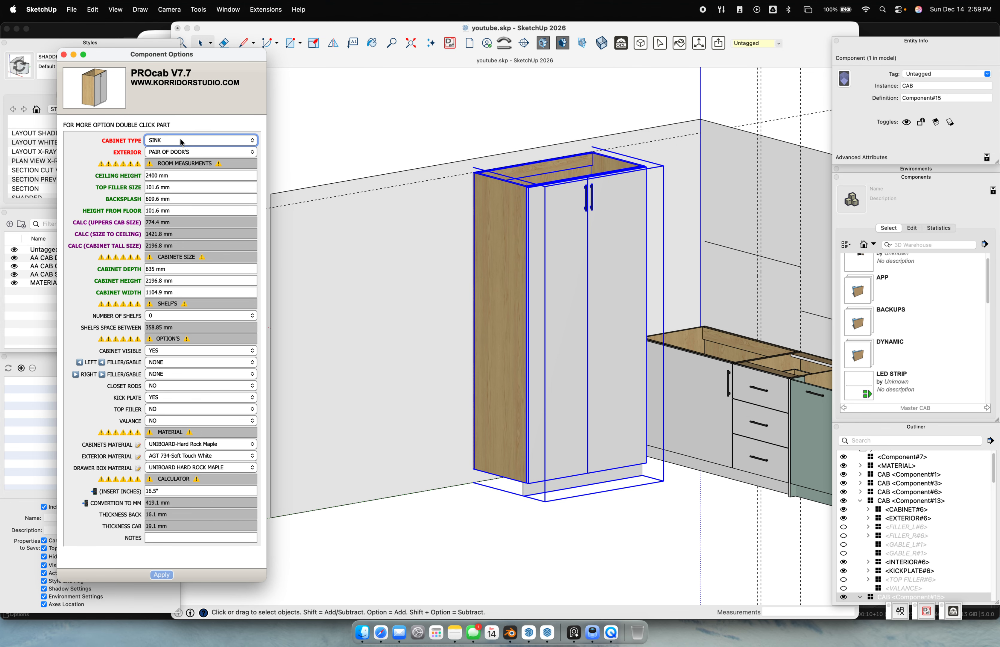
pyautogui.click(187, 141)
pyautogui.click(164, 575)
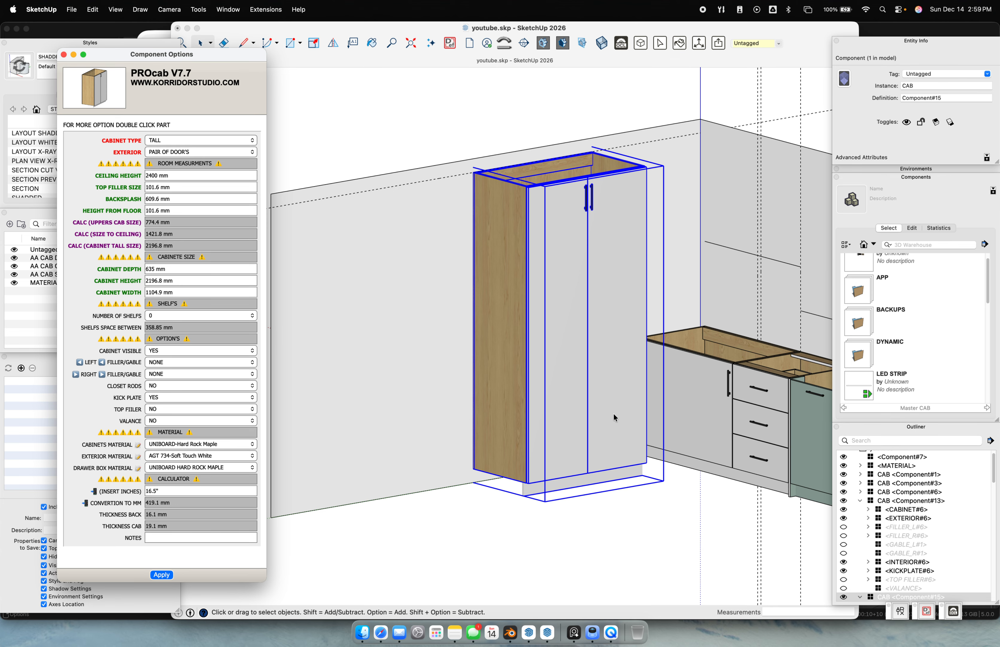
pyautogui.moveTo(422, 433); pyautogui.dragTo(578, 395, button='middle')
pyautogui.scroll(5, 393, 356)
pyautogui.moveTo(392, 356); pyautogui.dragTo(601, 307, button='middle')
pyautogui.scroll(-2, 607, 363)
pyautogui.moveTo(607, 365); pyautogui.dragTo(593, 408, button='middle')
pyautogui.click(526, 363)
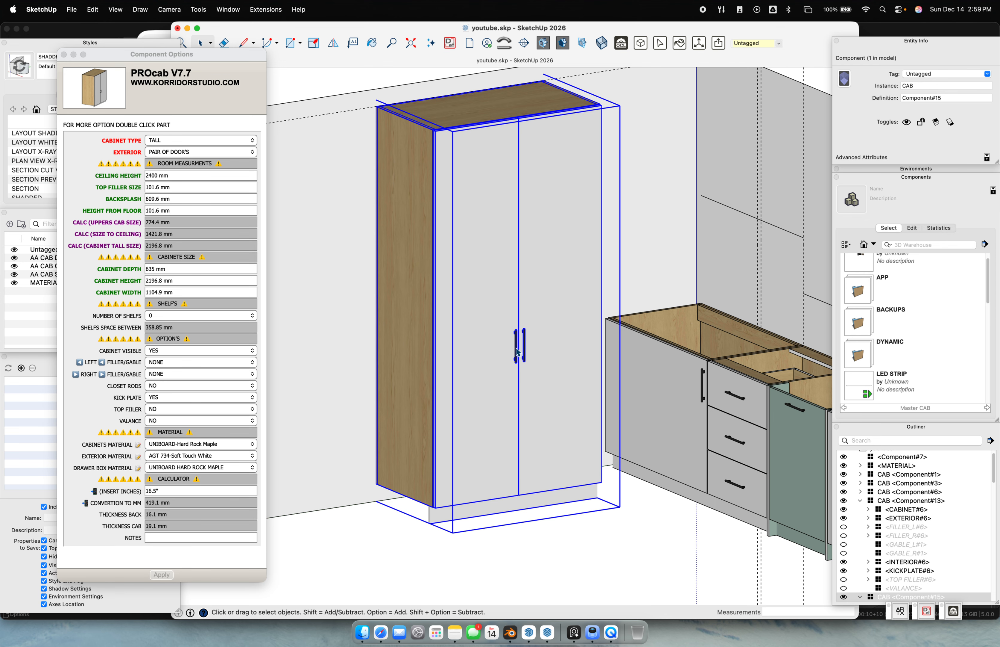
# With the door fronts hidden, set Number of Shelfs to 5 and apply, then show the fronts again
pyautogui.click(14, 259)
pyautogui.scroll(-5, 589, 301)
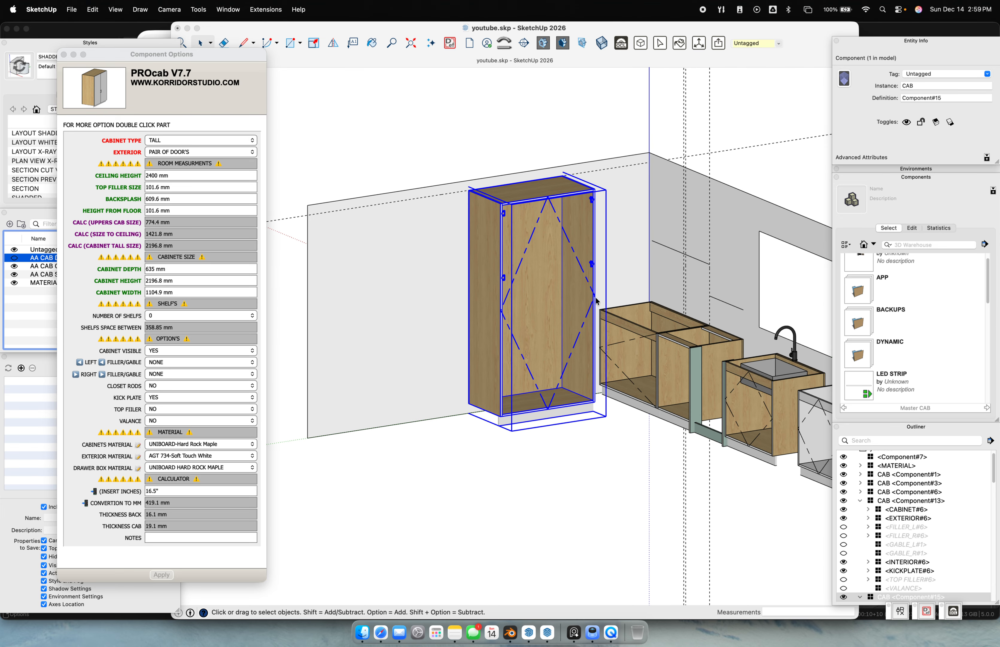
pyautogui.click(187, 316)
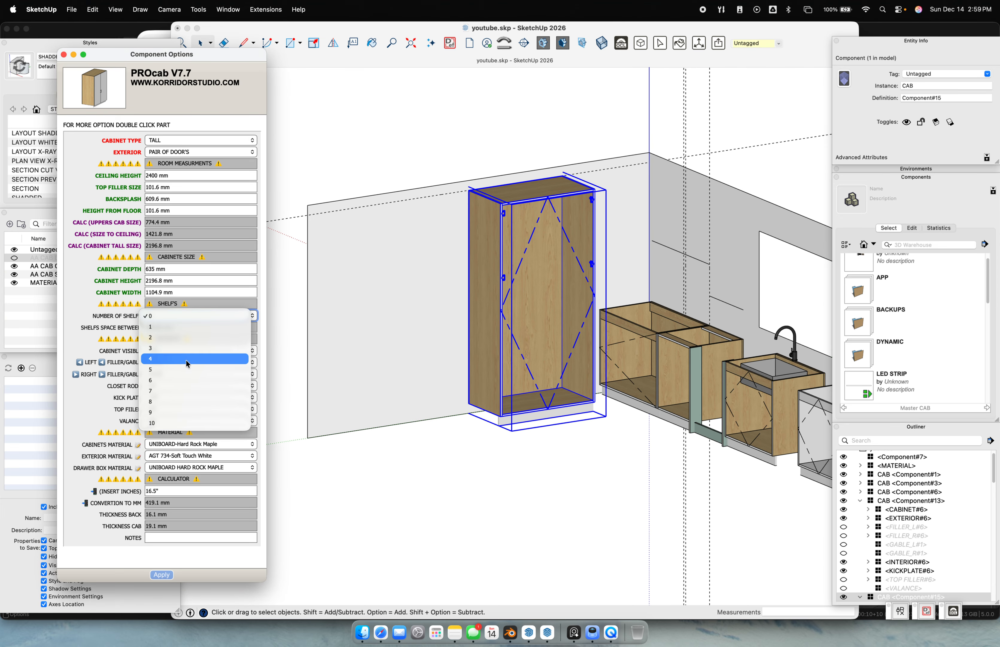
pyautogui.click(184, 369)
pyautogui.click(161, 574)
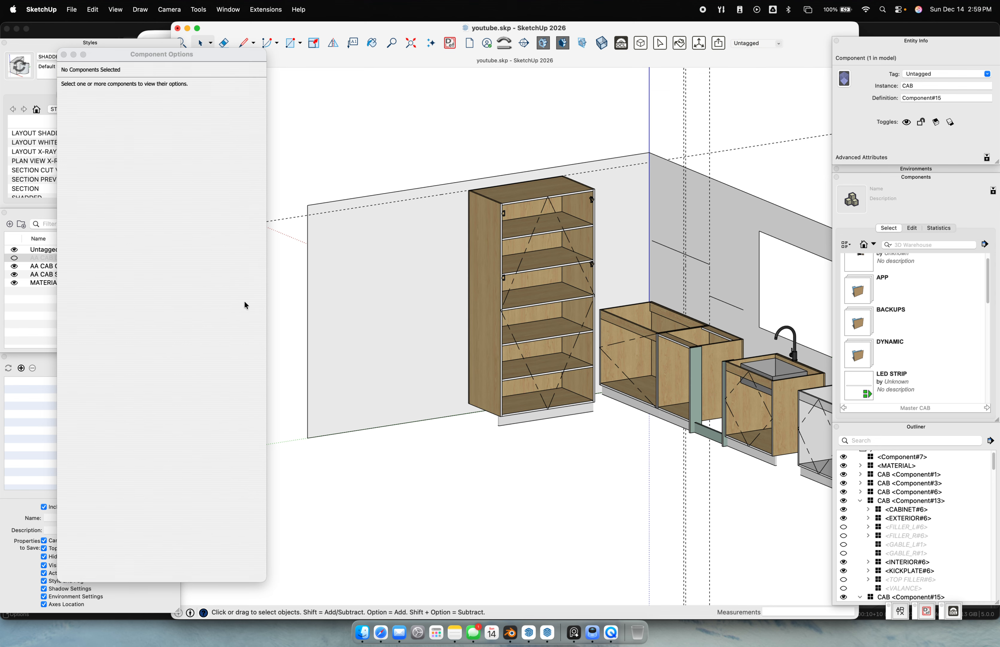
pyautogui.click(14, 257)
pyautogui.moveTo(496, 342); pyautogui.dragTo(548, 375, button='middle')
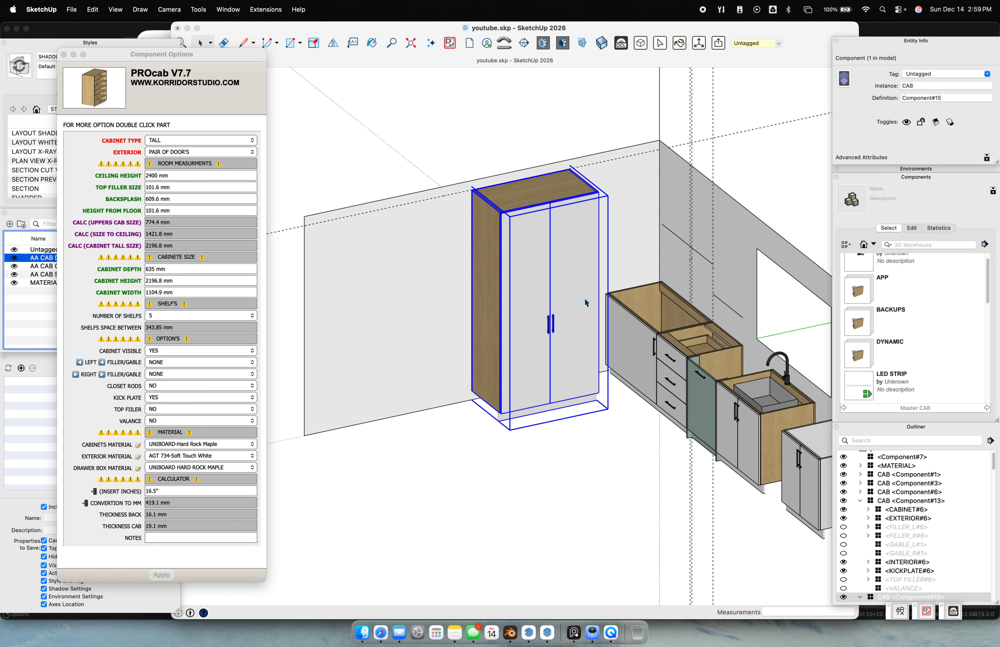
# Set the tall pantry's RIGHT FILLER/GABLE to FILLER and apply it
pyautogui.click(585, 299)
pyautogui.click(168, 374)
pyautogui.click(178, 373)
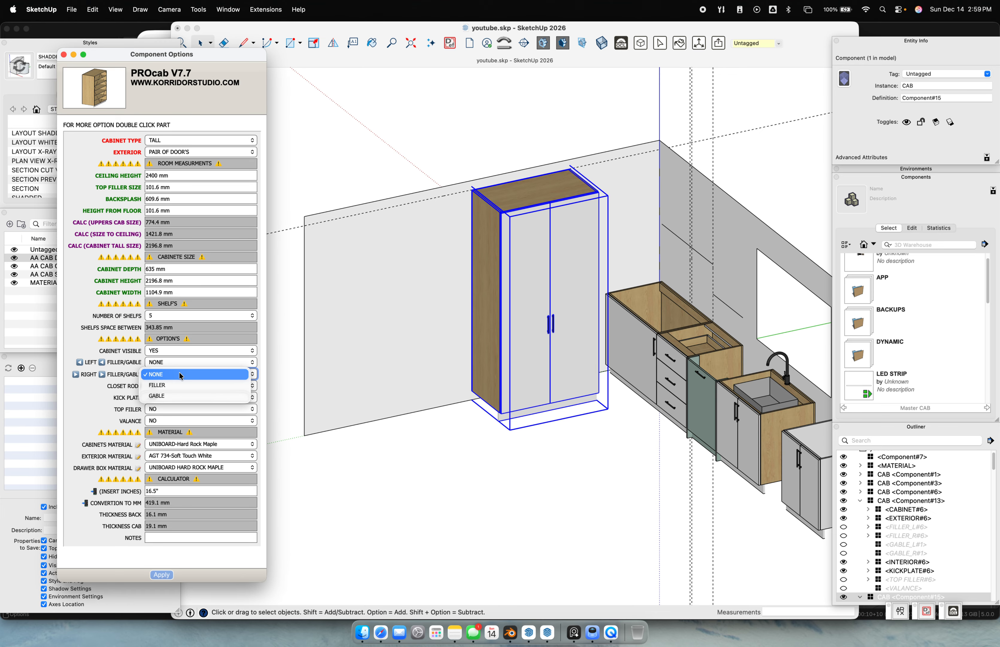
pyautogui.click(179, 385)
pyautogui.click(167, 577)
pyautogui.scroll(5, 549, 311)
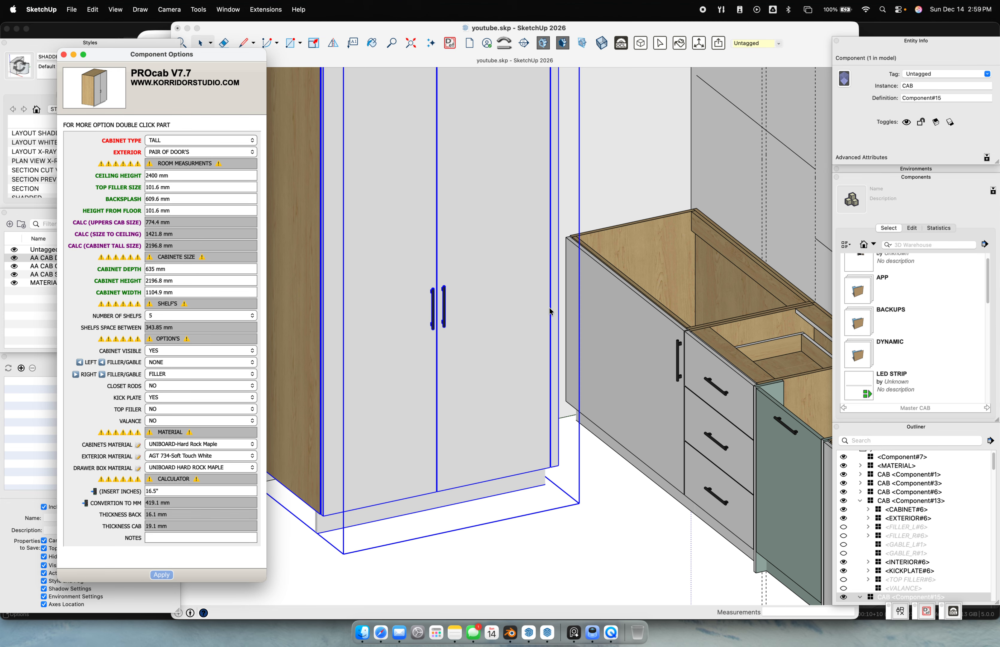
# Set the right filler's EXTEND TO FLOOR to YES and apply
pyautogui.doubleClick(555, 292)
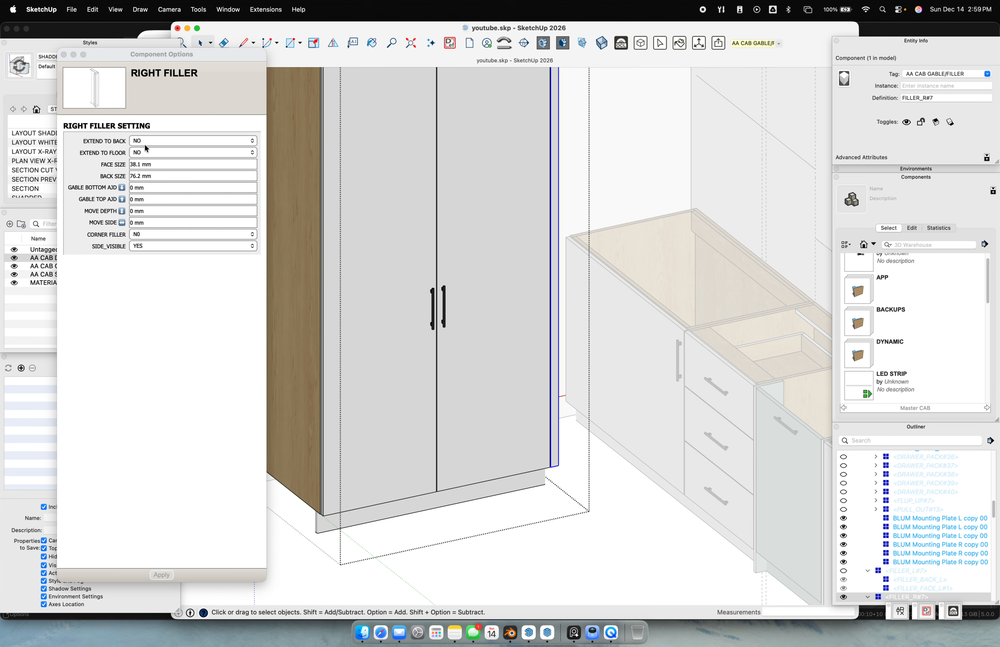
pyautogui.click(146, 151)
pyautogui.click(153, 152)
pyautogui.click(153, 162)
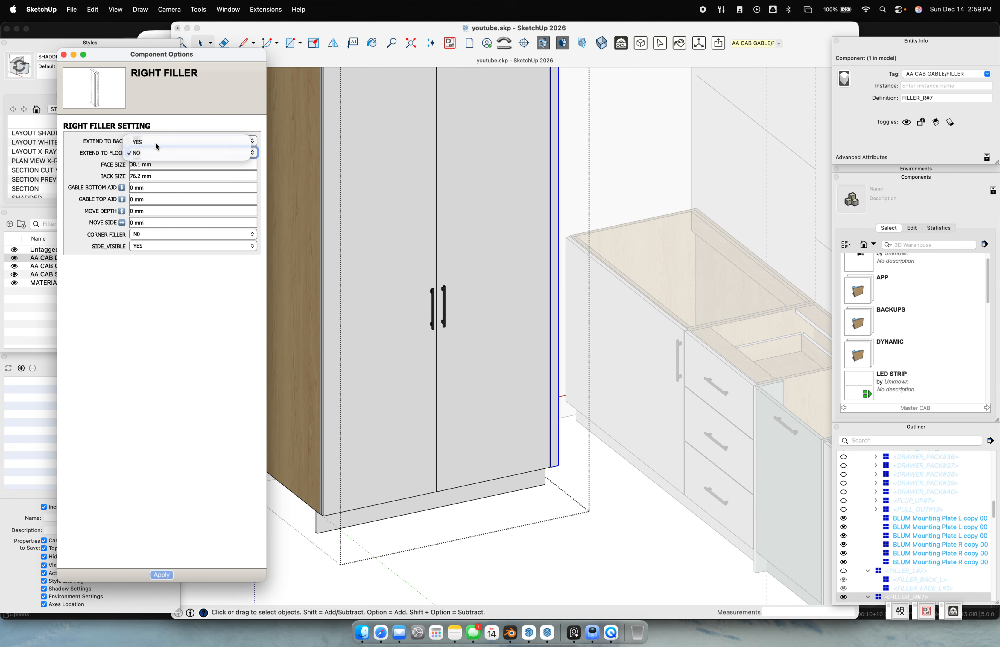
pyautogui.click(163, 574)
pyautogui.scroll(-5, 525, 409)
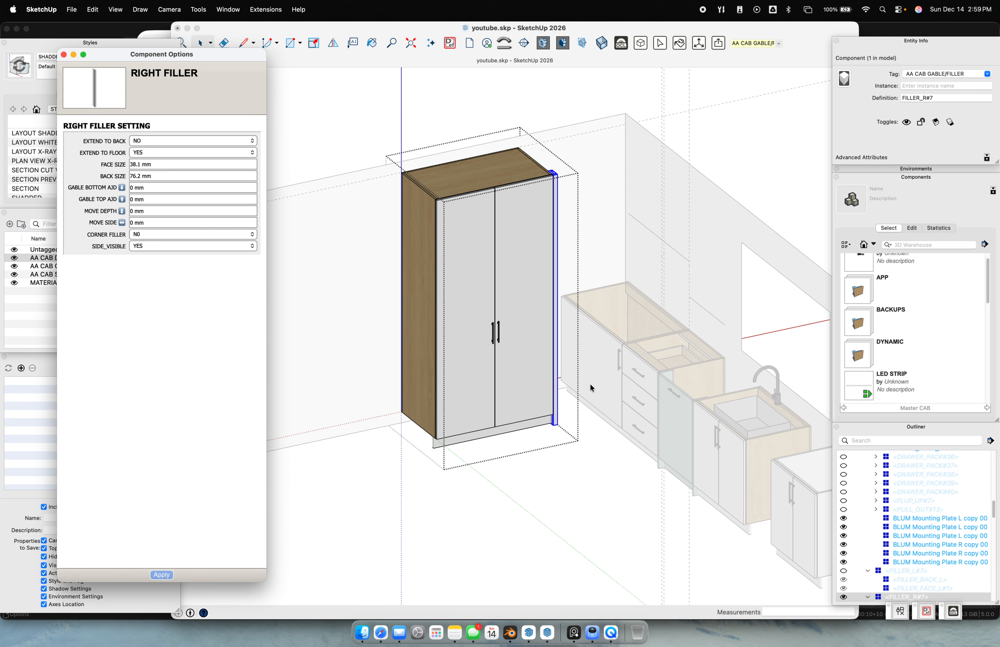
pyautogui.click(583, 497)
pyautogui.click(583, 494)
pyautogui.scroll(5, 558, 402)
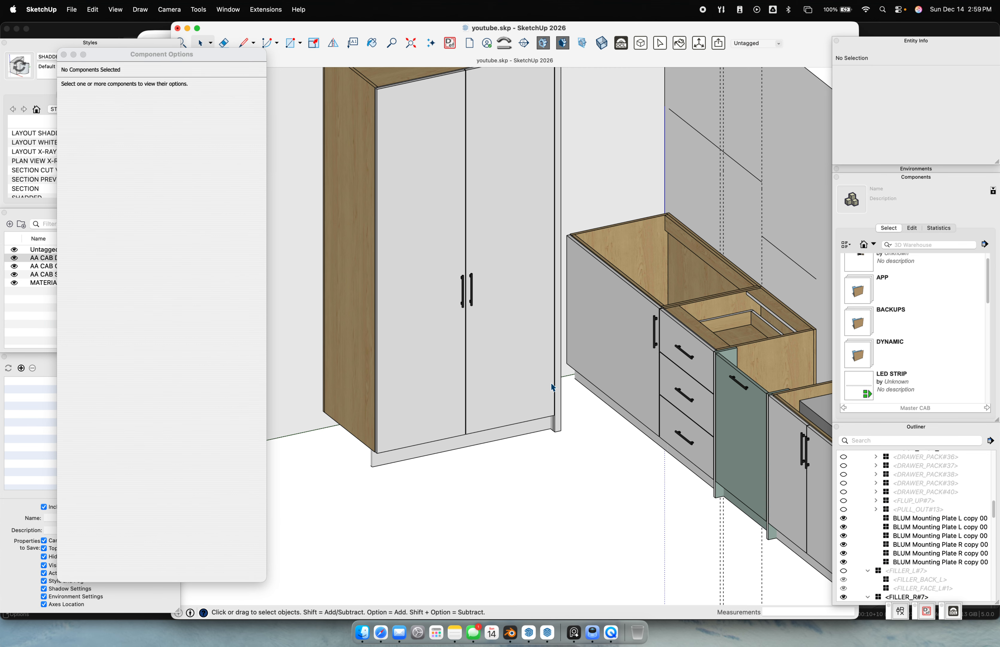
# Move the tall pantry 338.59 mm to the right and check it in top view
pyautogui.click(562, 424)
pyautogui.scroll(3, 563, 422)
pyautogui.press('m')
pyautogui.click(566, 420)
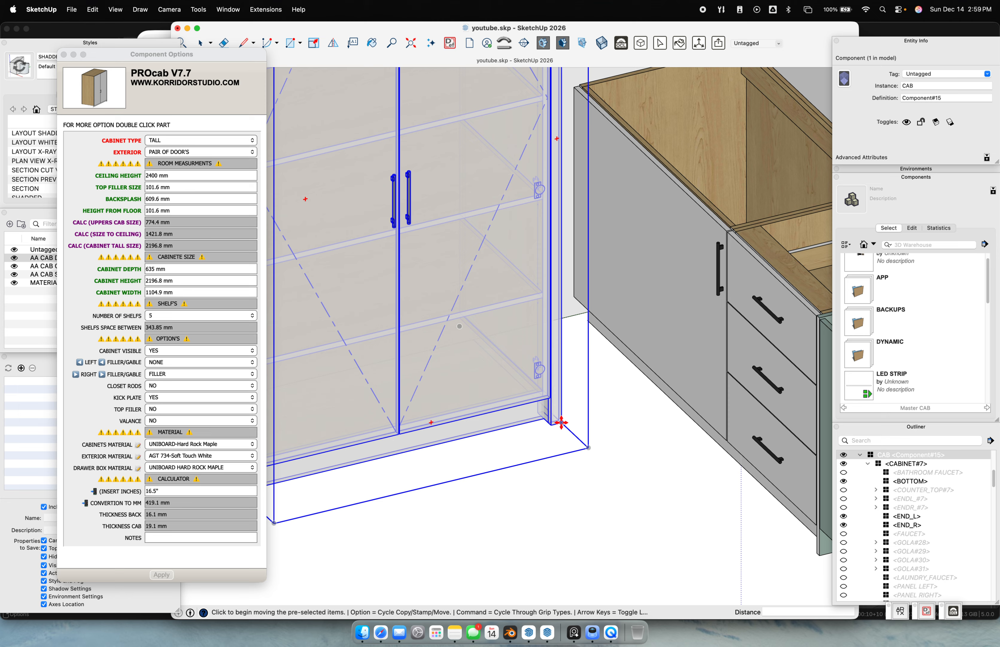
pyautogui.click(669, 312)
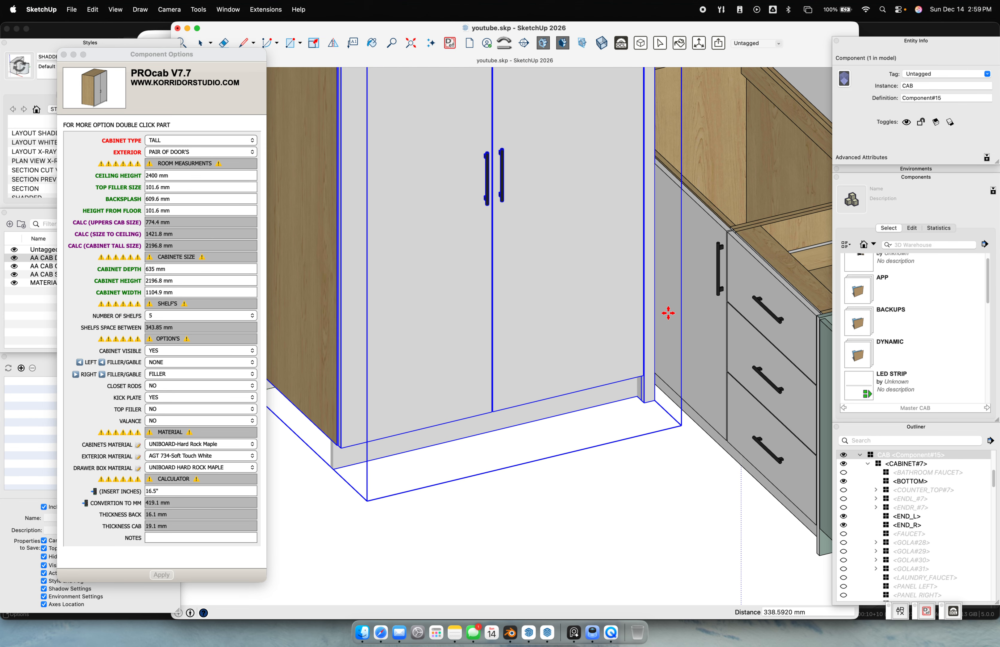
pyautogui.scroll(-8, 671, 251)
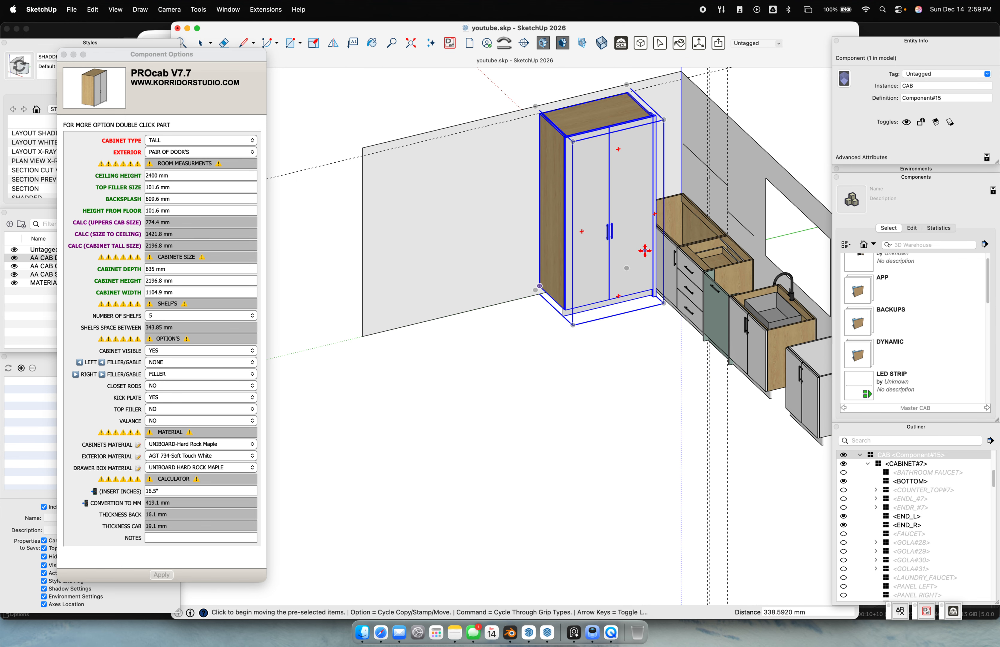
pyautogui.press('super+2')
pyautogui.scroll(2, 447, 220)
pyautogui.keyDown('shift'); pyautogui.moveTo(463, 244); pyautogui.dragTo(527, 277, button='middle'); pyautogui.keyUp('shift')
pyautogui.press('space')
pyautogui.click(538, 299)
pyautogui.scroll(8, 369, 215)
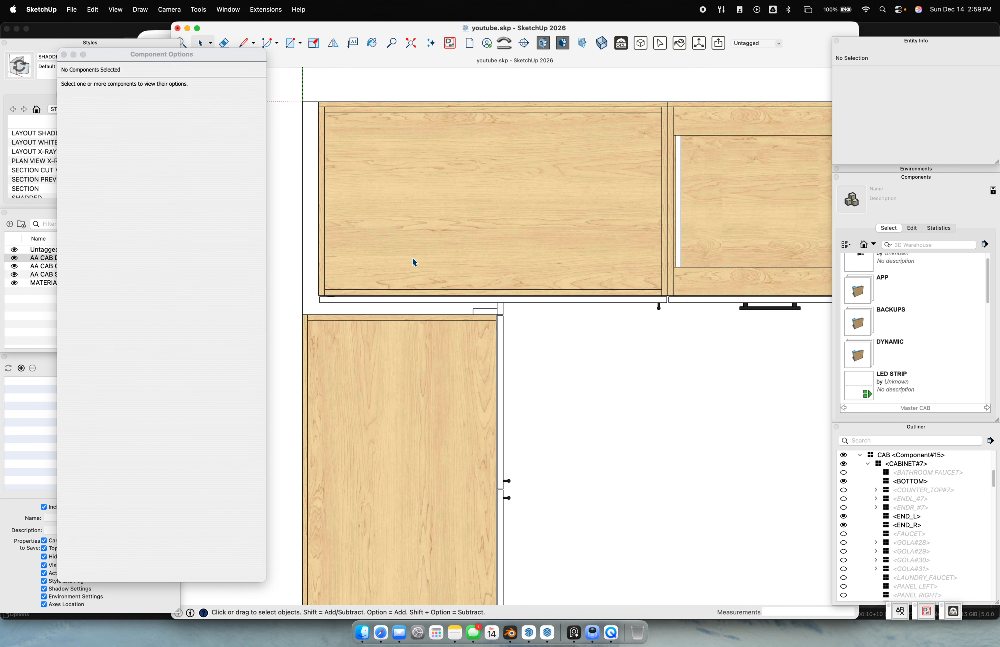
# Place a vertical guide at the cabinet's left edge and another 40 mm from it
pyautogui.keyDown('shift'); pyautogui.moveTo(454, 257); pyautogui.dragTo(469, 243, button='middle'); pyautogui.keyUp('shift')
pyautogui.press('t')
pyautogui.click(334, 197)
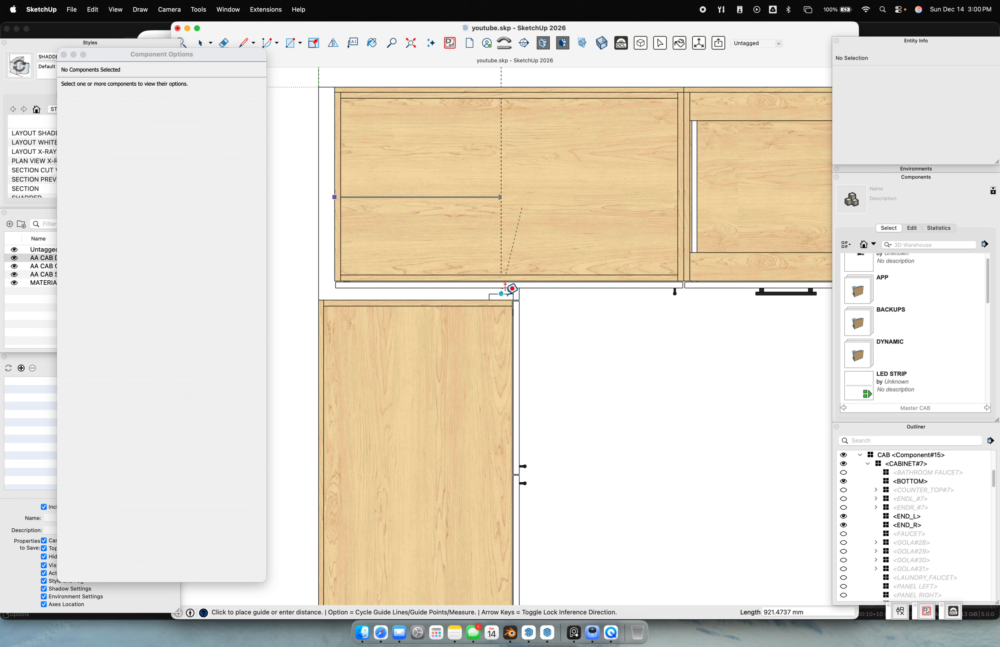
pyautogui.click(520, 285)
pyautogui.click(519, 198)
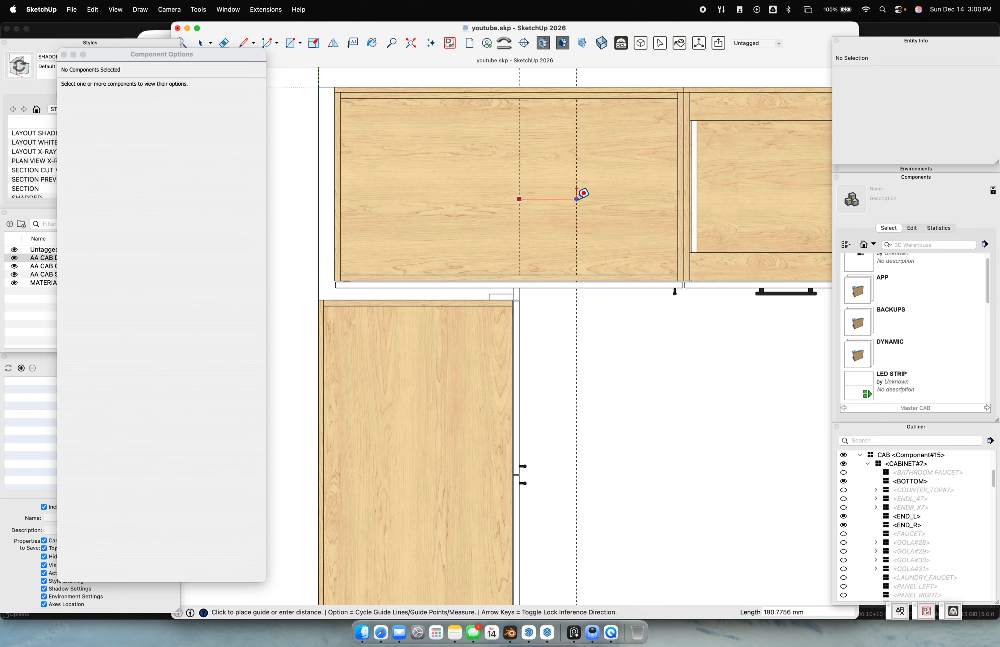
pyautogui.write('40')
# Draw a measuring line across the cabinet in top view and copy its 627.2 mm length
pyautogui.moveTo(563, 232); pyautogui.dragTo(502, 212, button='middle')
pyautogui.press('super+1')
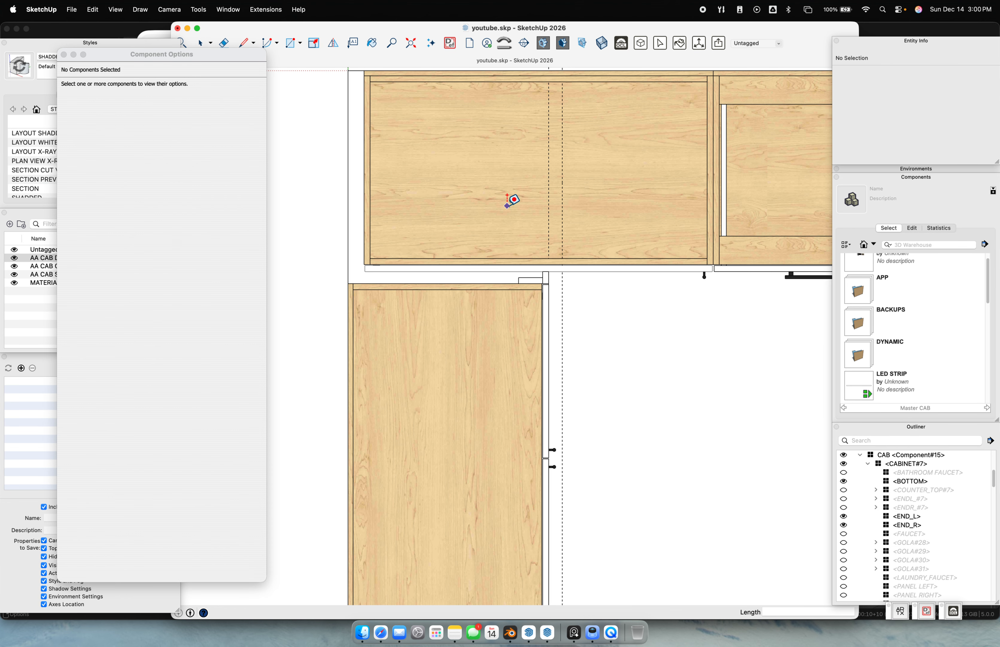
pyautogui.press('l')
pyautogui.click(364, 170)
pyautogui.click(563, 170)
pyautogui.press('space')
pyautogui.moveTo(321, 147); pyautogui.dragTo(596, 216)
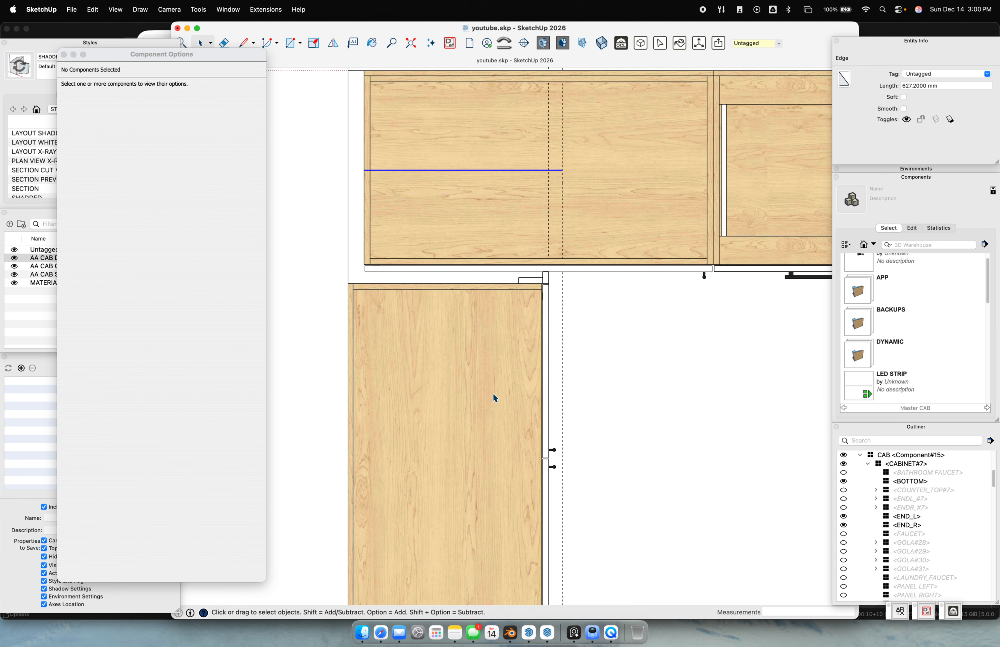
pyautogui.click(945, 88)
pyautogui.press('super+c')
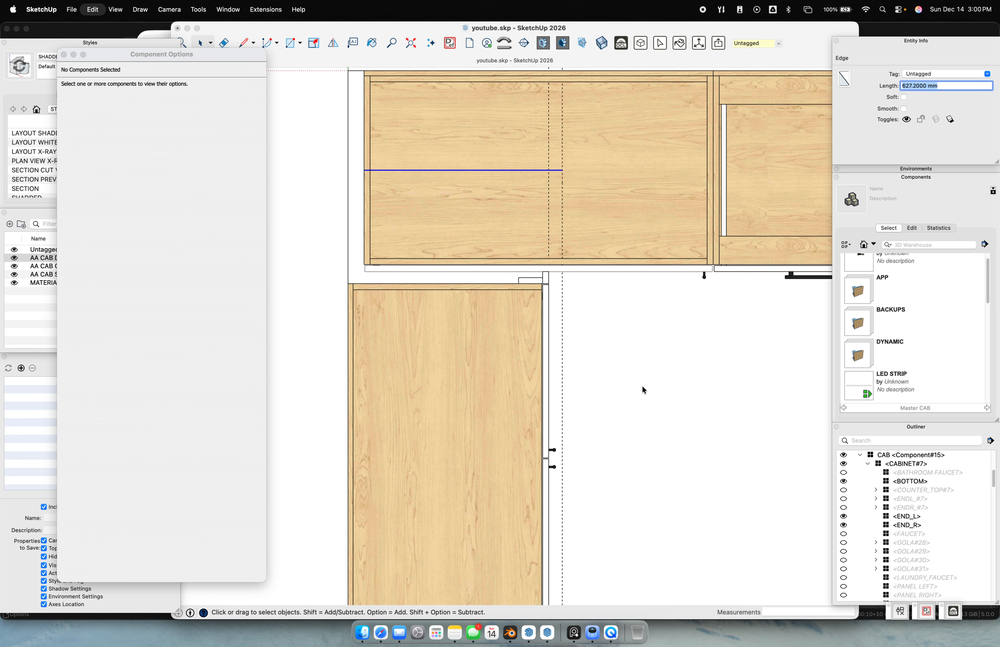
# Orbit back to 3D and hide the tall pantry cabinet
pyautogui.moveTo(642, 312); pyautogui.dragTo(411, 178, button='middle')
pyautogui.scroll(3, 451, 227)
pyautogui.click(467, 255)
pyautogui.scroll(-10, 466, 255)
pyautogui.moveTo(466, 257); pyautogui.dragTo(455, 268)
pyautogui.scroll(3, 455, 268)
pyautogui.click(642, 544)
pyautogui.click(433, 310)
pyautogui.press('super+e')
# Select the base sink cabinet's EXTERIOR door component
pyautogui.scroll(6, 523, 290)
pyautogui.scroll(-3, 518, 328)
pyautogui.doubleClick(513, 352)
pyautogui.click(512, 353)
pyautogui.moveTo(496, 342); pyautogui.dragTo(531, 196, button='middle')
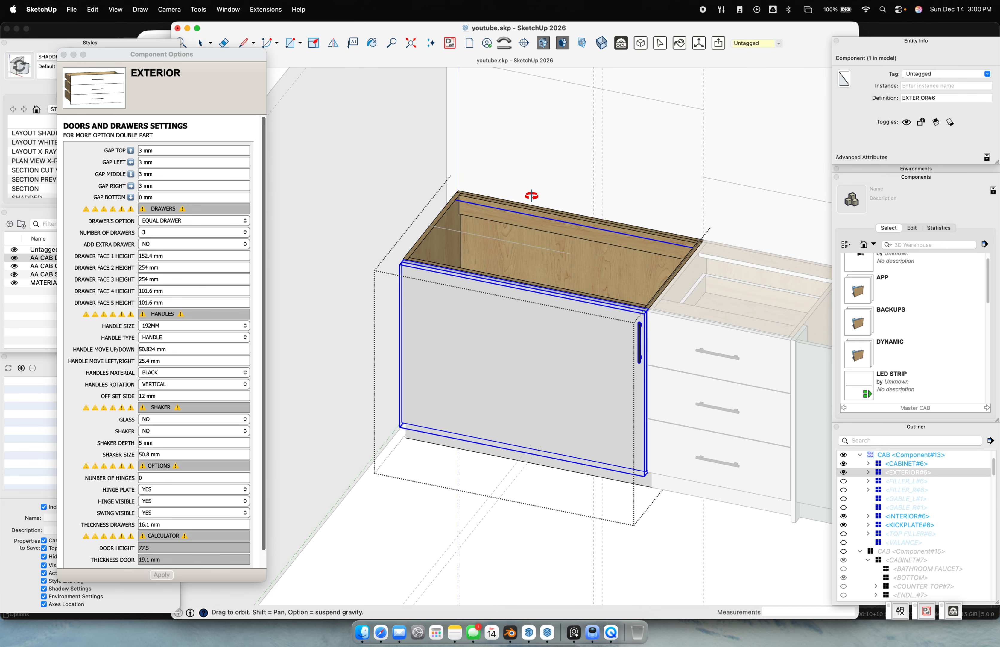
# Set the sink door's GAP LEFT to 627.2 mm
pyautogui.click(155, 163)
pyautogui.click(154, 163)
pyautogui.write('627.2')
pyautogui.press('Return')
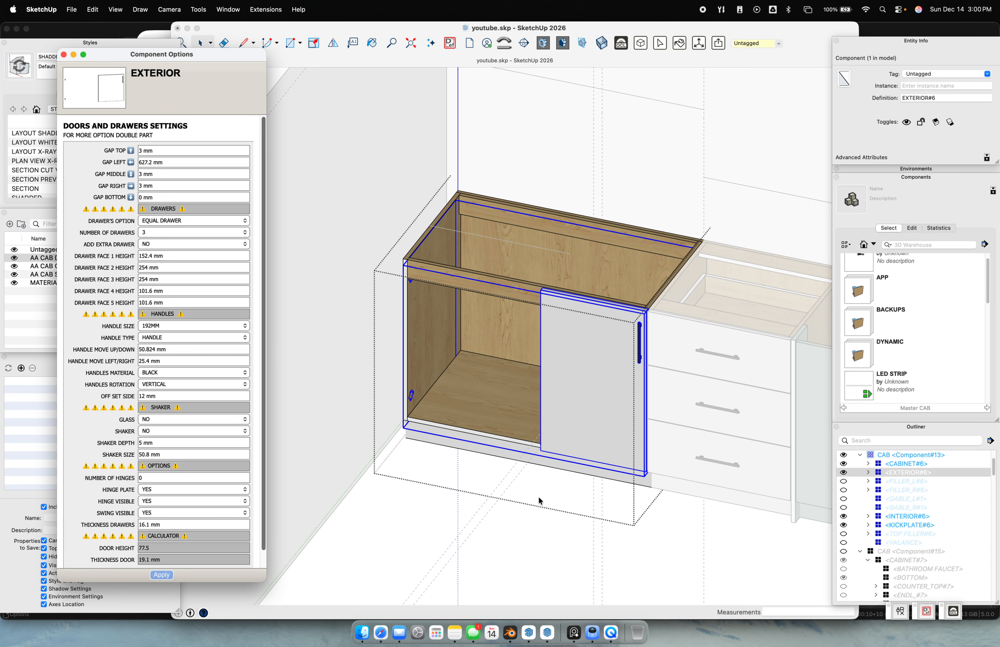
# Set the sink cabinet's LEFT FILLER/GABLE to FILLER and apply it
pyautogui.click(528, 538)
pyautogui.click(528, 544)
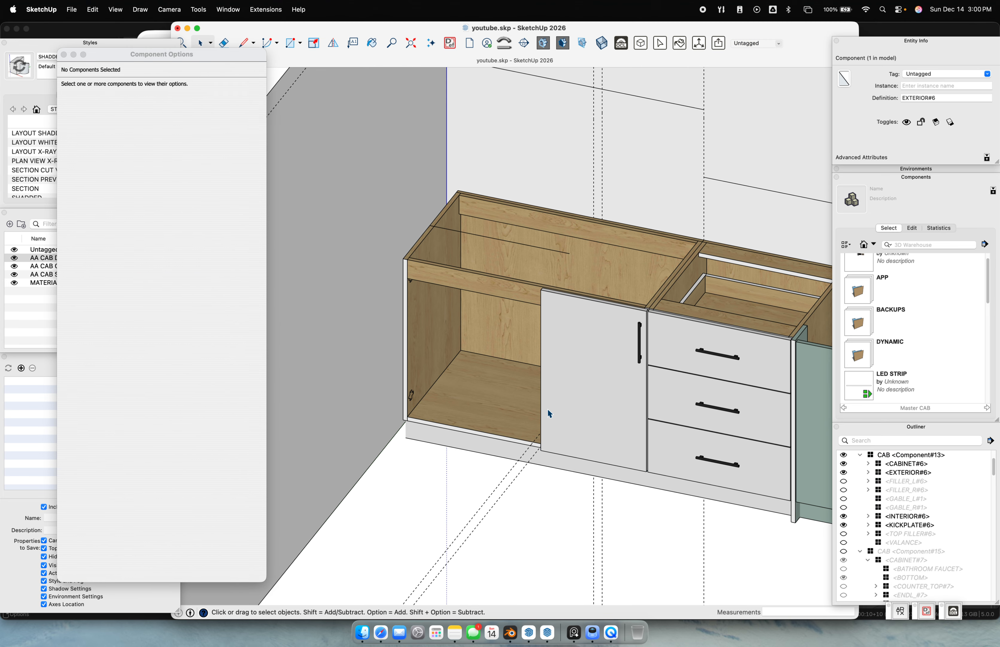
pyautogui.click(538, 376)
pyautogui.click(162, 364)
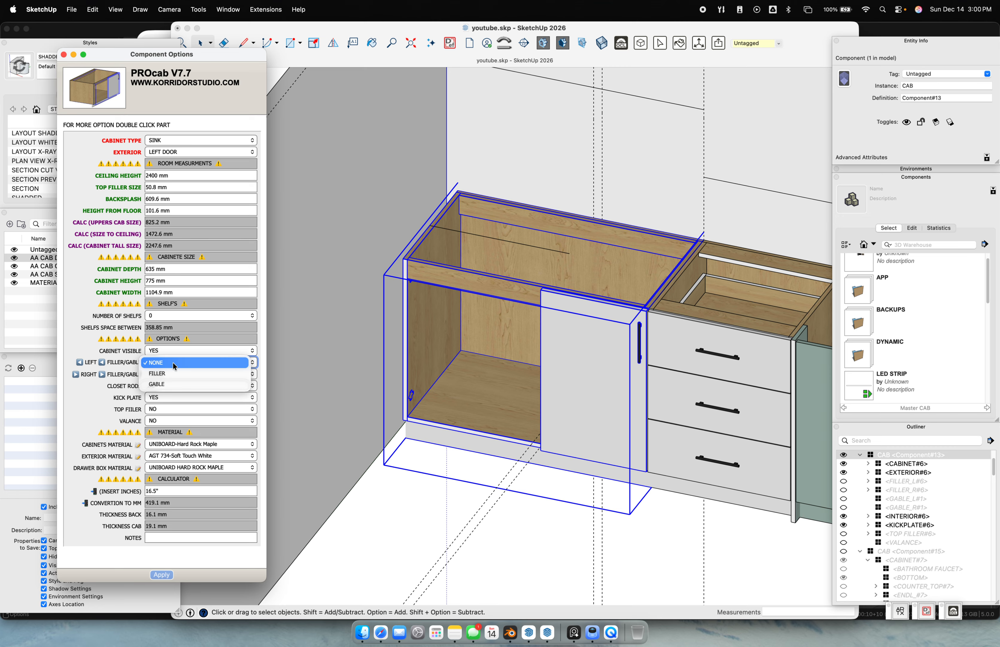
pyautogui.click(169, 372)
pyautogui.click(166, 575)
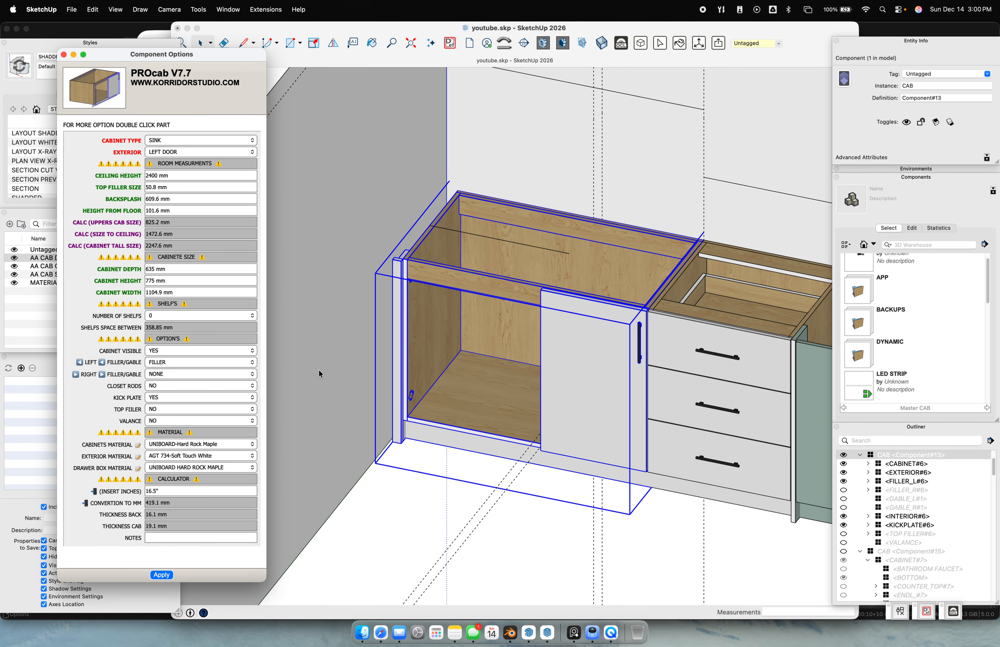
# Set the left filler's CORNER FILLER to YES and SIDE_VISIBLE to NO, and apply
pyautogui.doubleClick(399, 327)
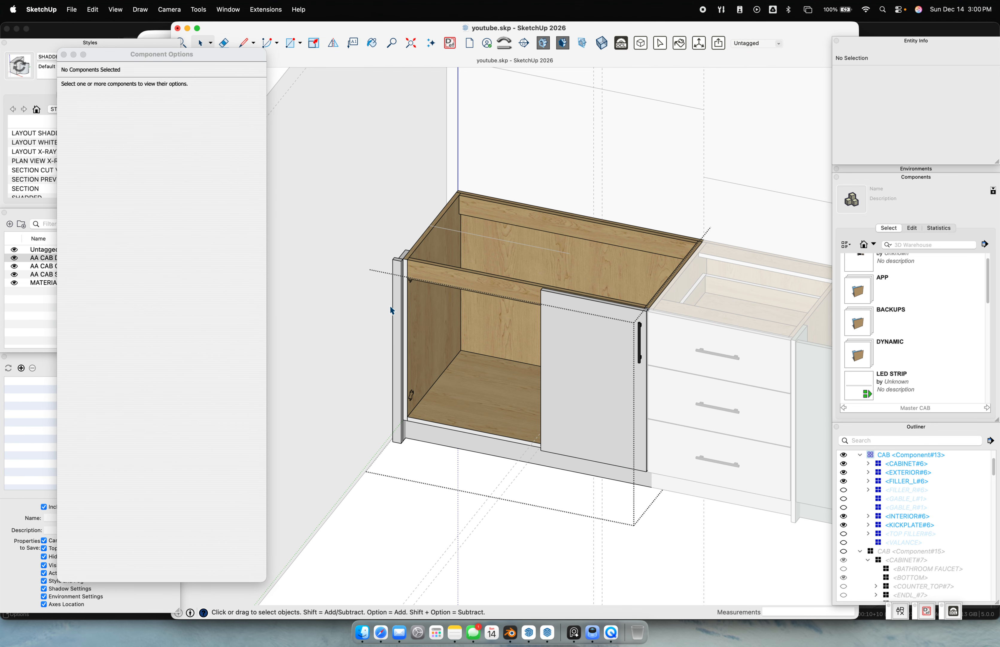
pyautogui.click(393, 301)
pyautogui.click(148, 234)
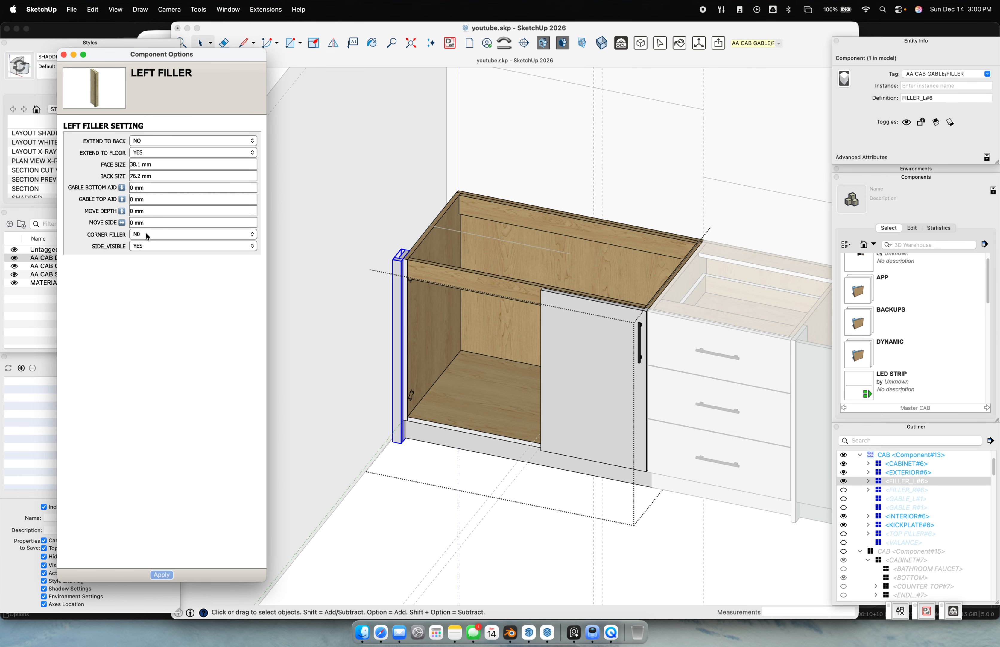
pyautogui.click(147, 233)
pyautogui.click(153, 224)
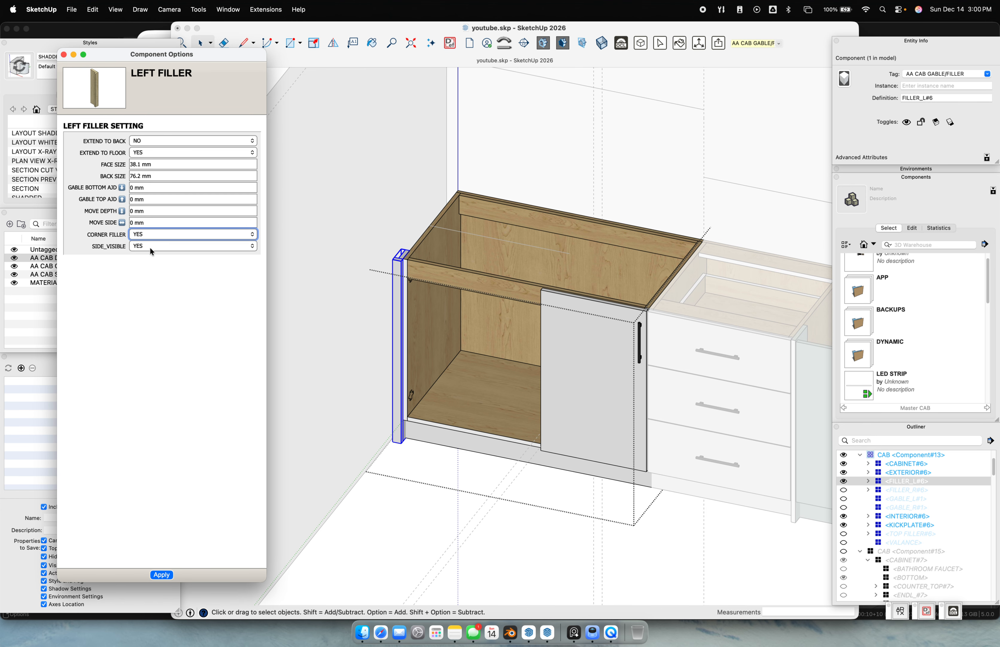
pyautogui.click(150, 247)
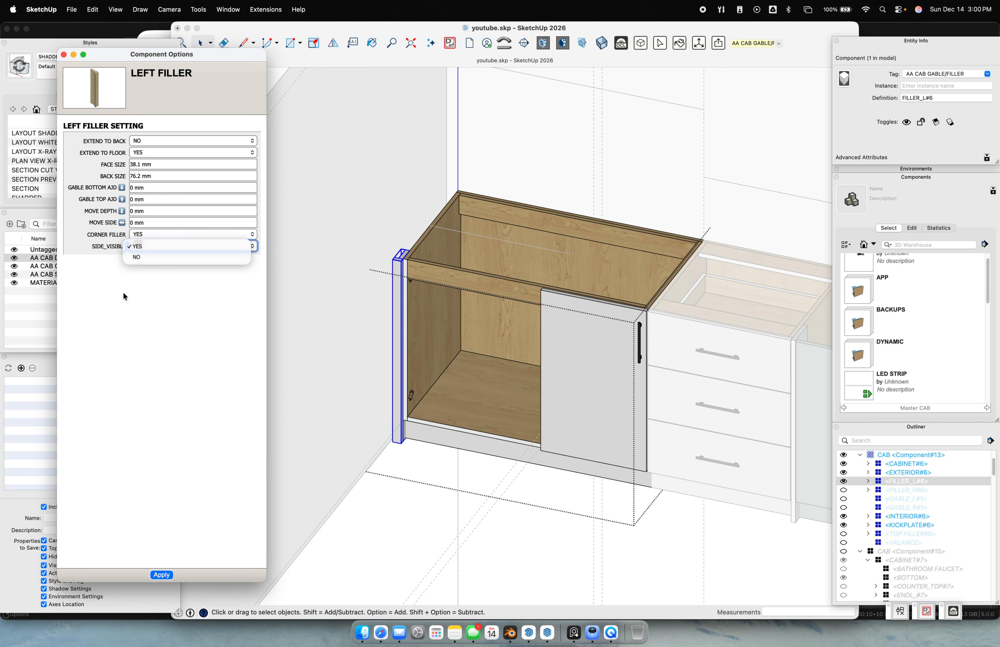
pyautogui.click(167, 259)
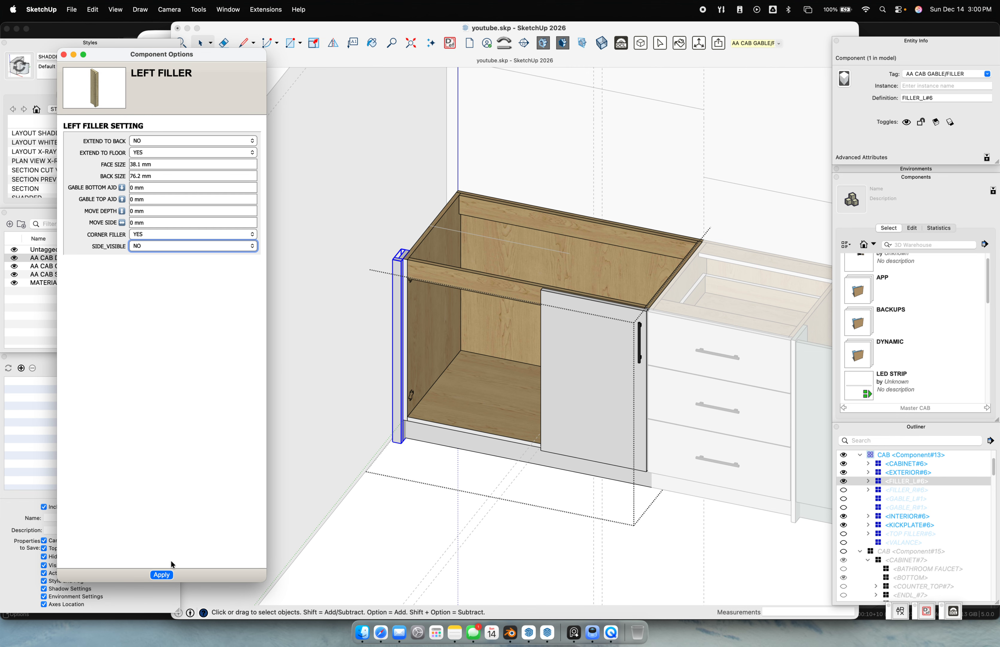
pyautogui.click(162, 574)
# Review the corner filler from a frontal view, then exit cabinet editing and clear the selection
pyautogui.scroll(5, 520, 382)
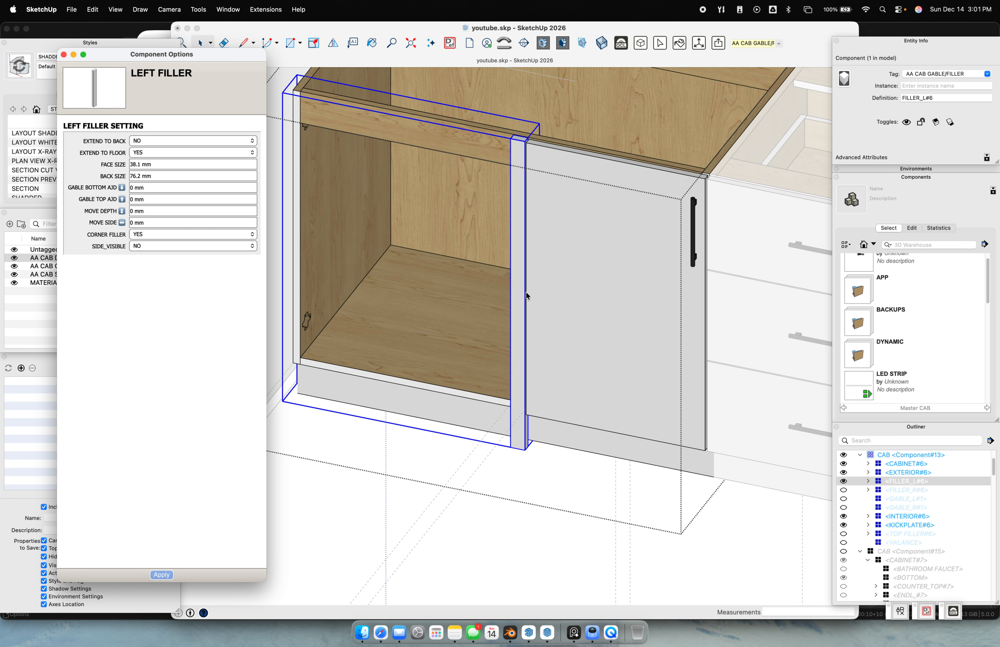
pyautogui.moveTo(515, 276); pyautogui.dragTo(603, 306, button='middle')
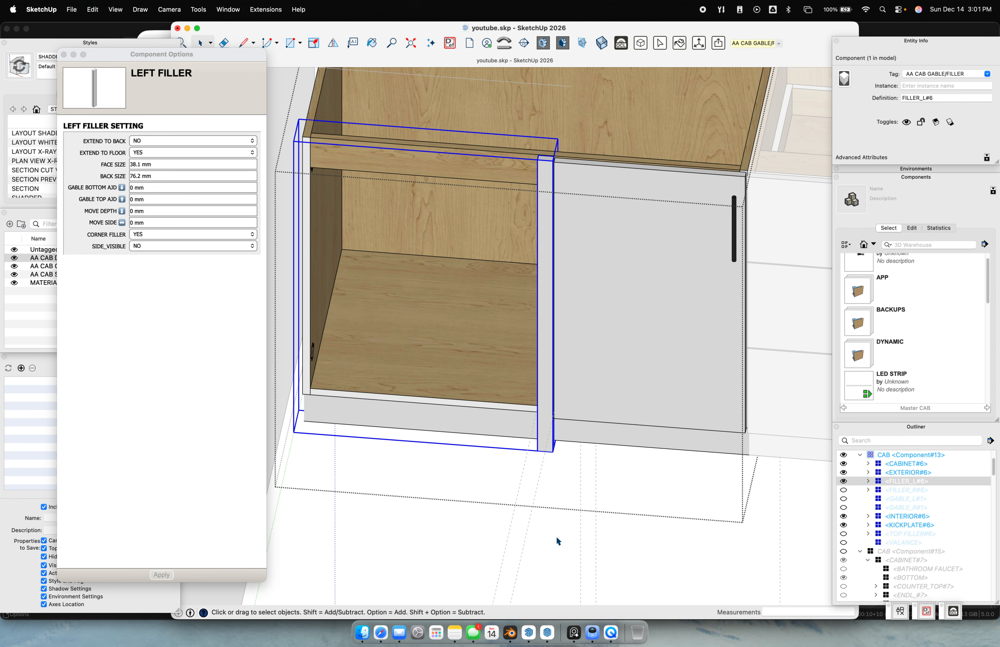
pyautogui.scroll(-3, 572, 517)
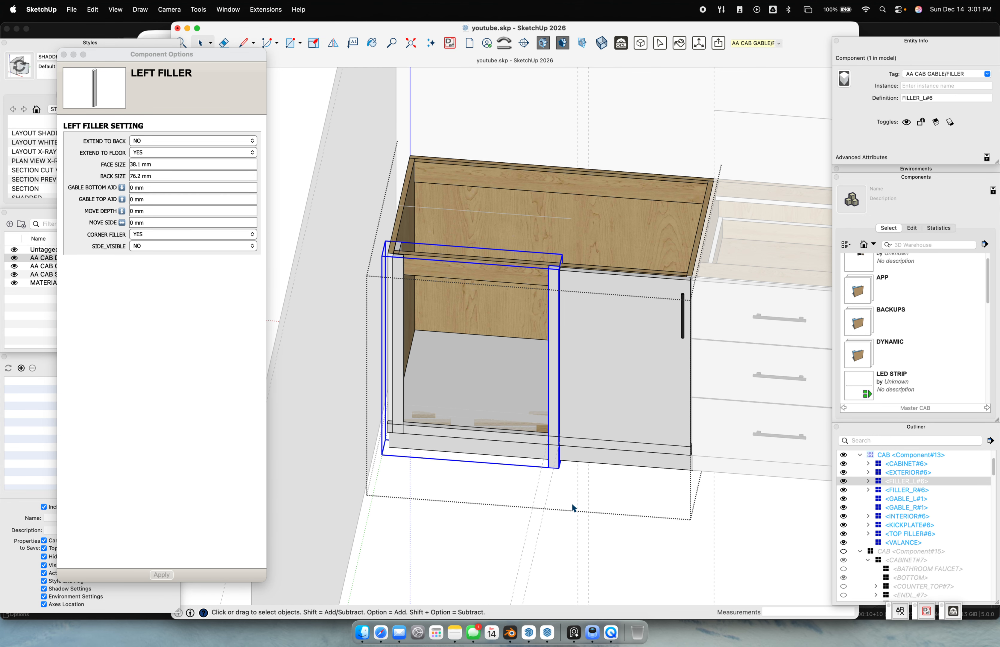
pyautogui.click(476, 570)
pyautogui.click(628, 515)
pyautogui.click(615, 502)
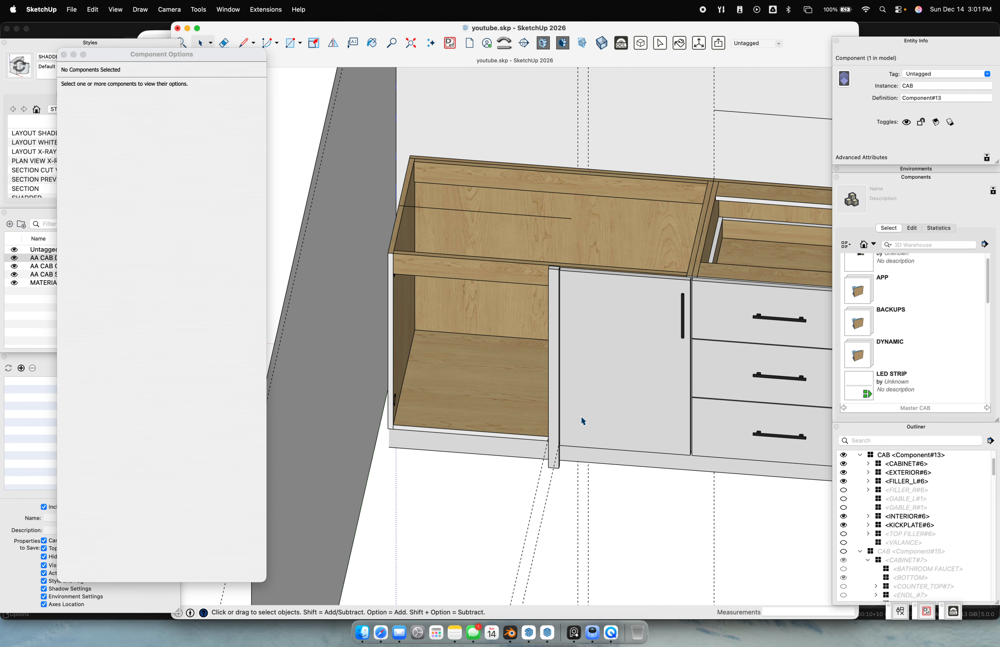
# Unhide the tall pantry and switch to a straight top view
pyautogui.press('shift+super+e')
pyautogui.moveTo(609, 497); pyautogui.dragTo(602, 442, button='middle')
pyautogui.press('super+1')
pyautogui.scroll(10, 514, 465)
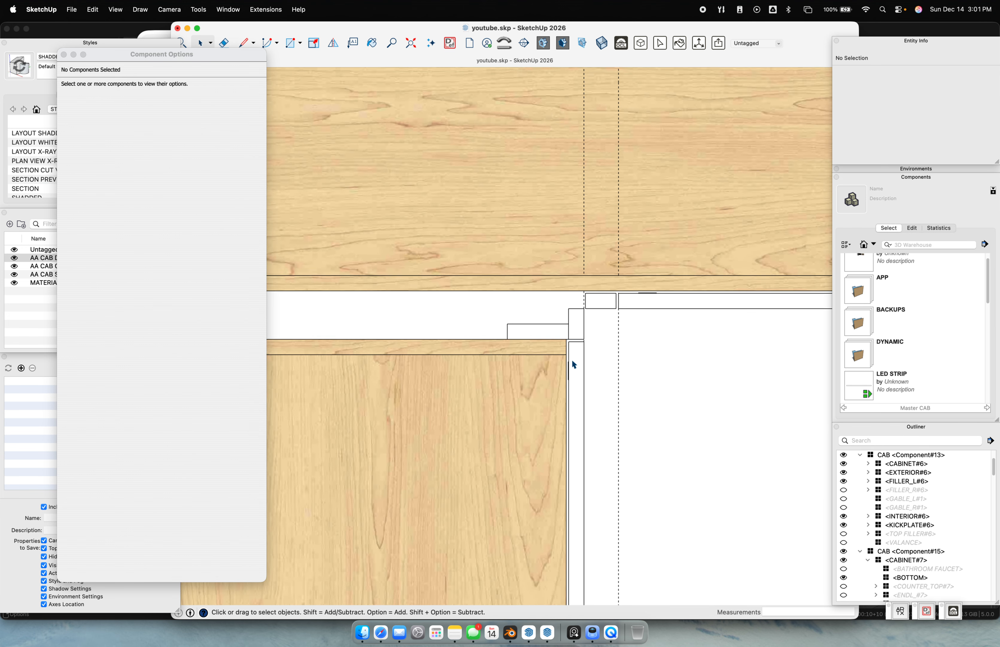
pyautogui.scroll(3, 588, 302)
pyautogui.press('e')
pyautogui.scroll(5, 563, 277)
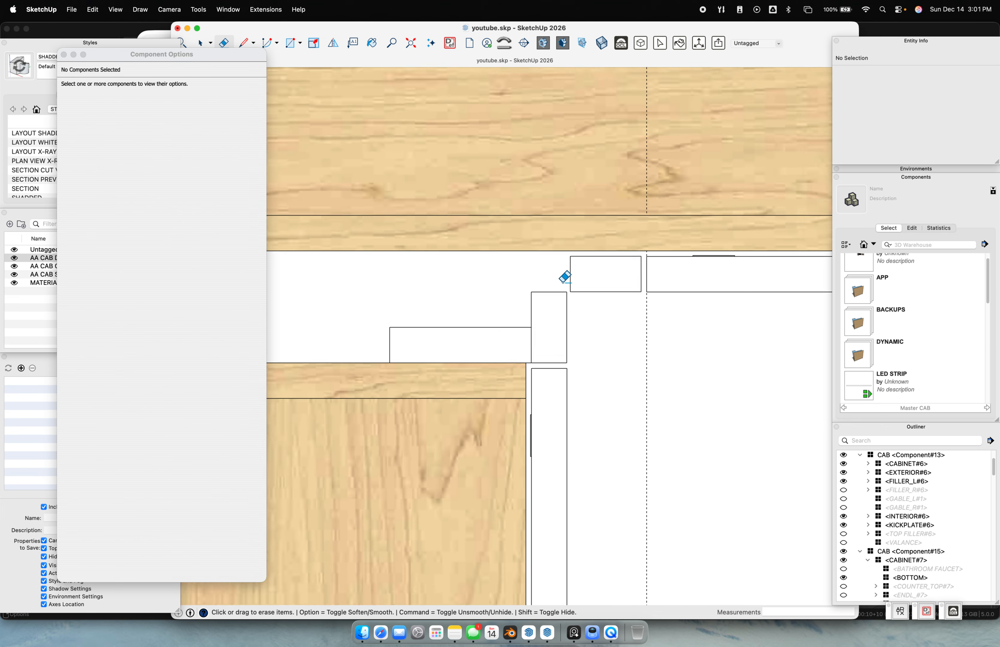
pyautogui.scroll(4, 566, 275)
pyautogui.press('space')
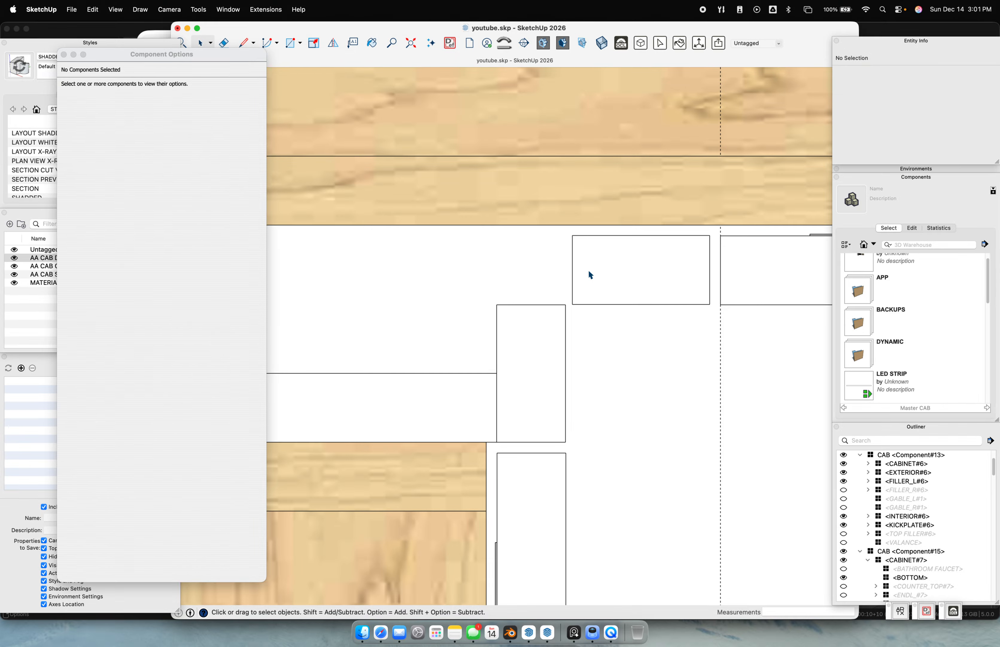
pyautogui.scroll(-3, 588, 272)
pyautogui.scroll(4, 589, 271)
pyautogui.scroll(-9, 580, 281)
pyautogui.keyDown('shift'); pyautogui.moveTo(538, 291); pyautogui.dragTo(667, 310, button='middle'); pyautogui.keyUp('shift')
pyautogui.press('e')
pyautogui.scroll(-3, 682, 232)
# Place a guide 584.2 mm from the upper cabinet's left edge, then another 38.1 mm beyond it
pyautogui.press('t')
pyautogui.click(418, 168)
pyautogui.click(721, 266)
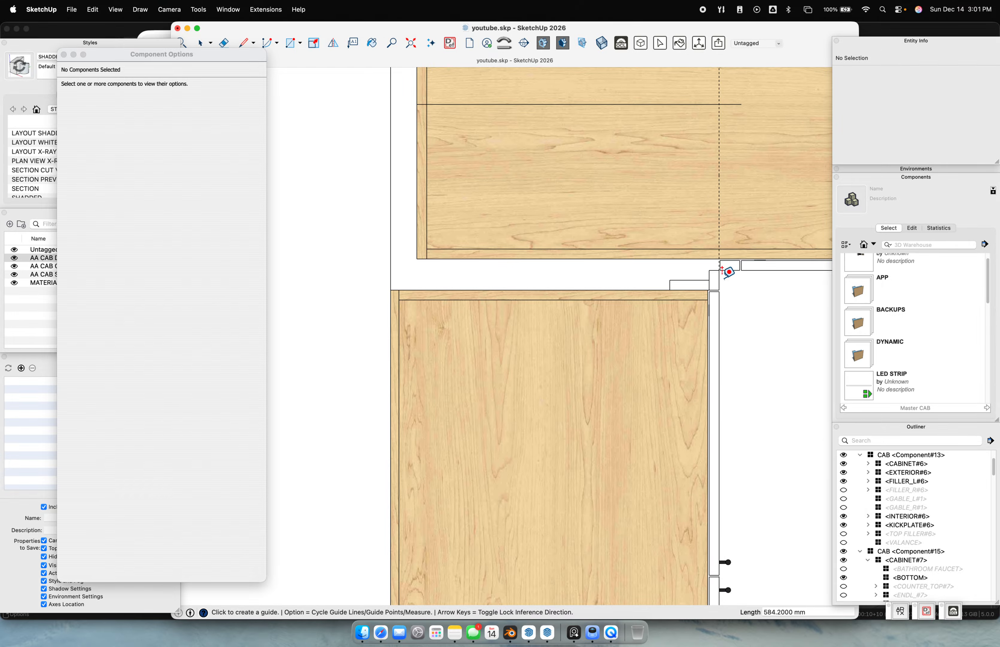
pyautogui.keyDown('shift'); pyautogui.moveTo(722, 189); pyautogui.dragTo(667, 193, button='middle'); pyautogui.keyUp('shift')
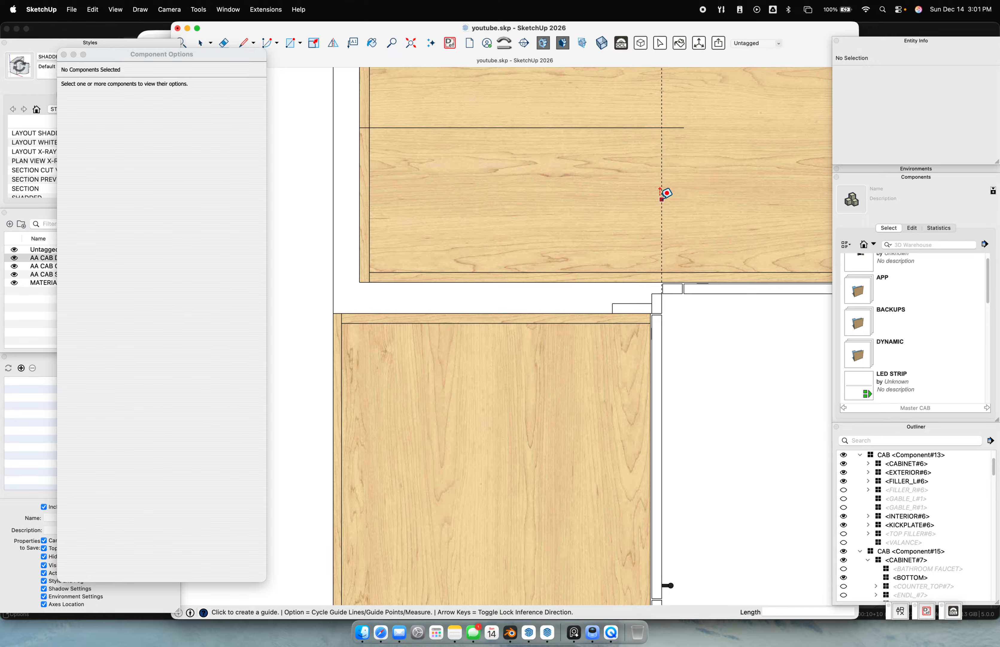
pyautogui.click(662, 198)
pyautogui.write('38.1')
pyautogui.press('Return')
# Erase the old horizontal measuring line
pyautogui.press('e')
pyautogui.click(640, 127)
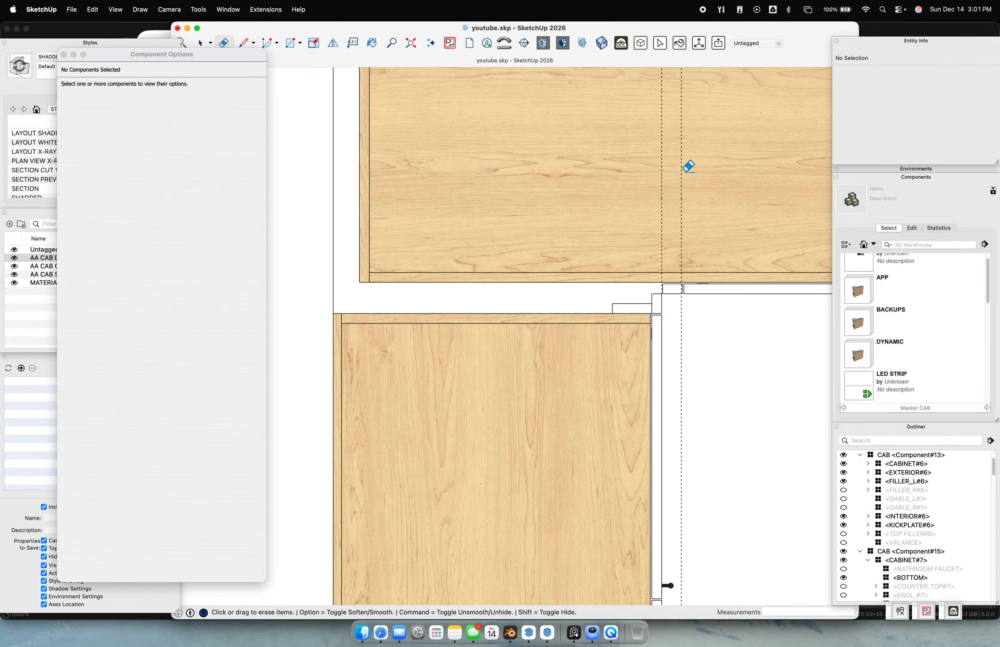
pyautogui.scroll(3, 689, 167)
pyautogui.press('t')
pyautogui.click(680, 181)
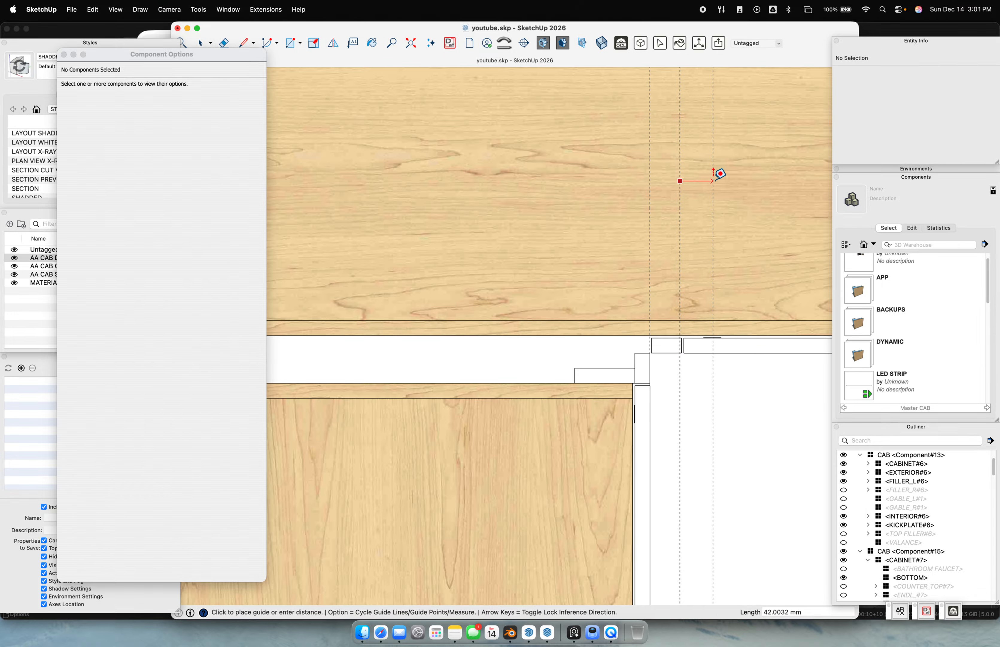
pyautogui.press('Escape')
pyautogui.scroll(-3, 681, 167)
# Draw a new measuring line from the cabinet's left edge to the guide, reading 625.3 mm
pyautogui.press('l')
pyautogui.click(368, 182)
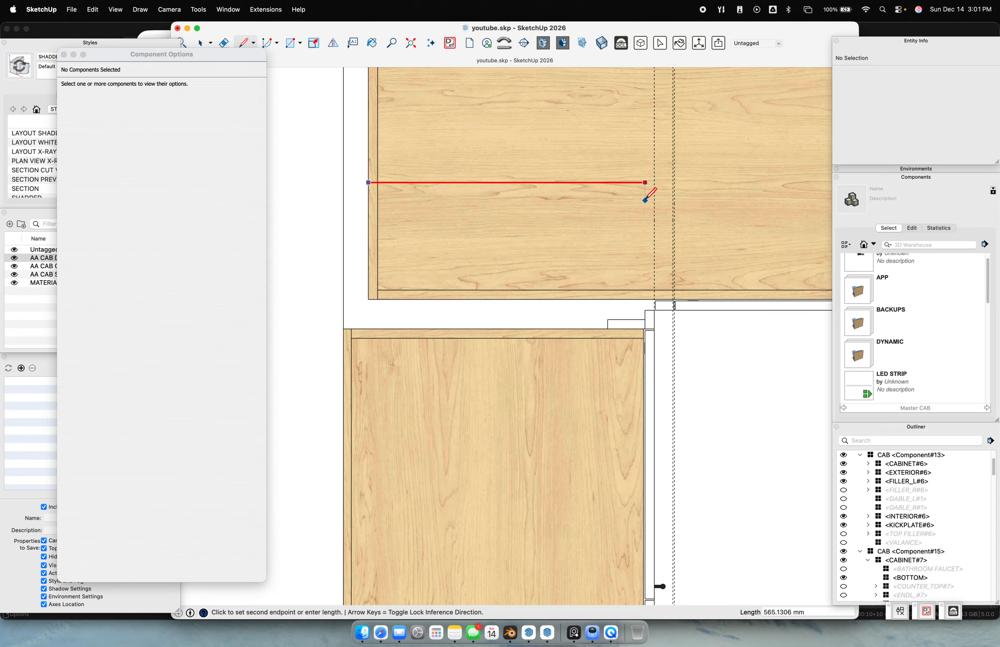
pyautogui.click(676, 196)
pyautogui.press('space')
pyautogui.moveTo(357, 163); pyautogui.dragTo(823, 229)
pyautogui.click(930, 86)
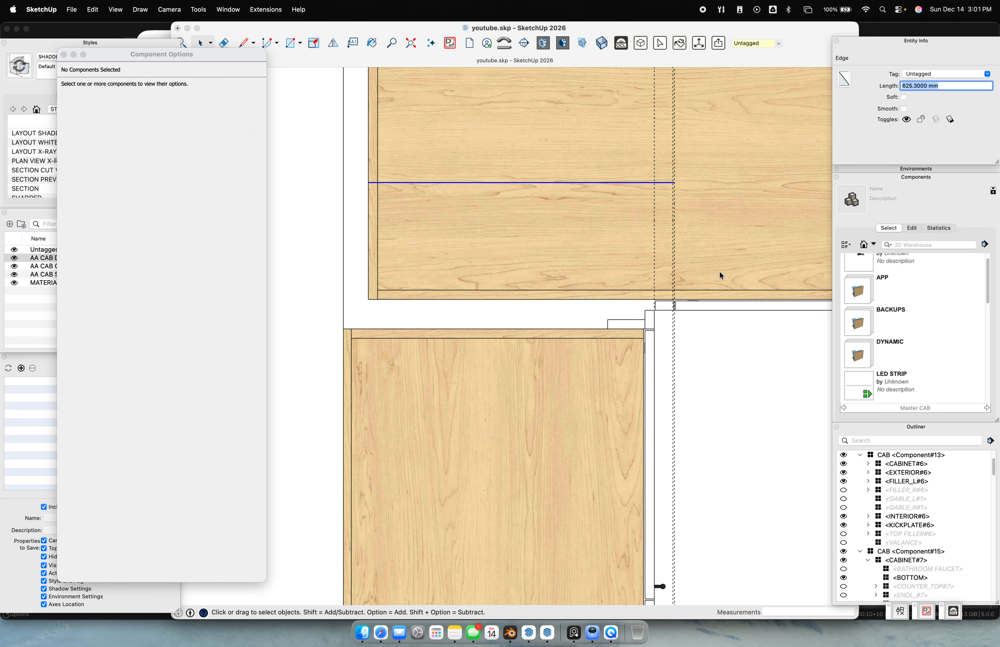
# Set the sink cabinet's EXTERIOR GAP LEFT to 625.3 mm
pyautogui.moveTo(720, 346); pyautogui.dragTo(656, 332, button='middle')
pyautogui.scroll(-5, 671, 369)
pyautogui.doubleClick(721, 455)
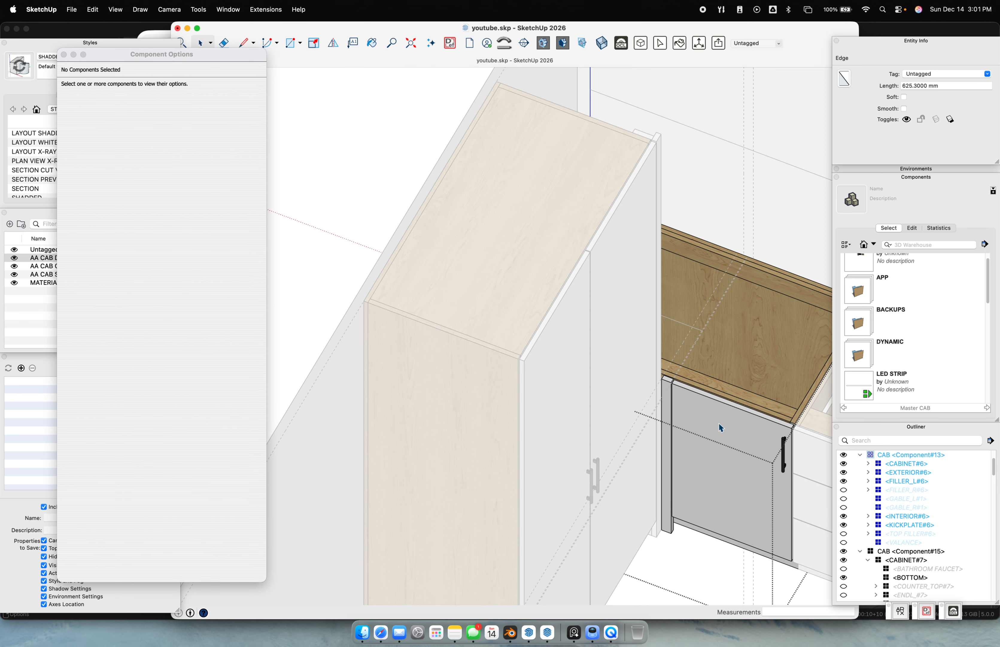
pyautogui.click(721, 428)
pyautogui.write('625.3')
pyautogui.press('Return')
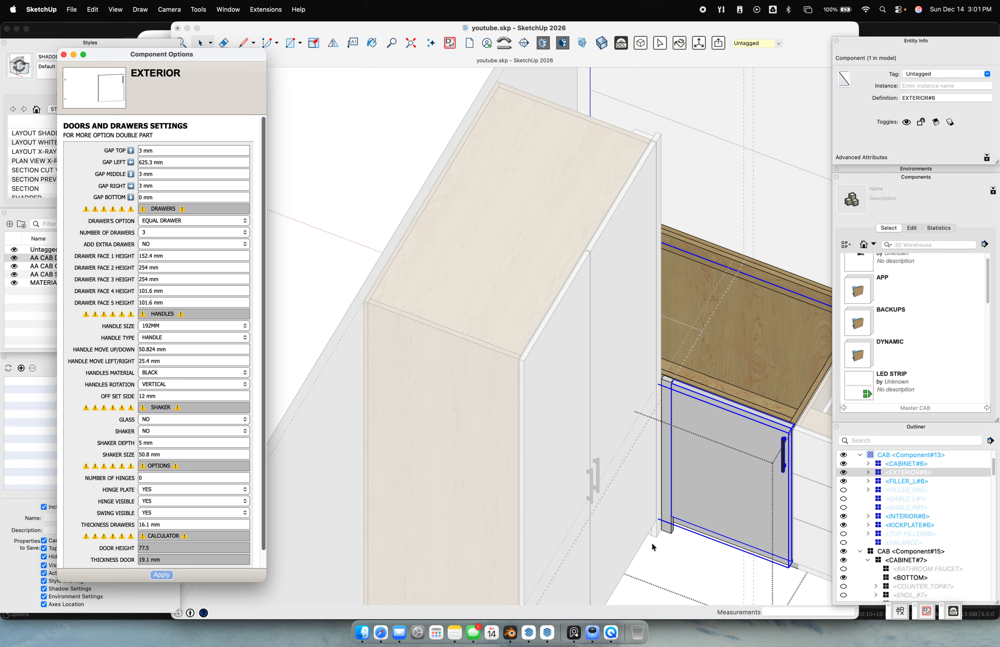
# Check the left filler's settings, then zoom the top plan view in on the cabinet corner
pyautogui.click(669, 530)
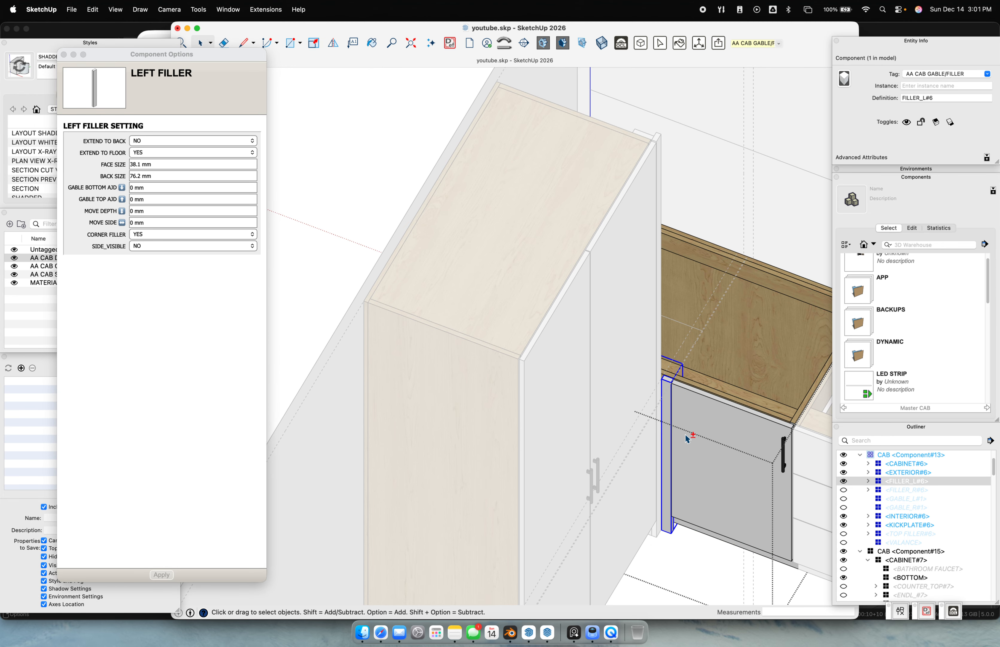
pyautogui.click(685, 566)
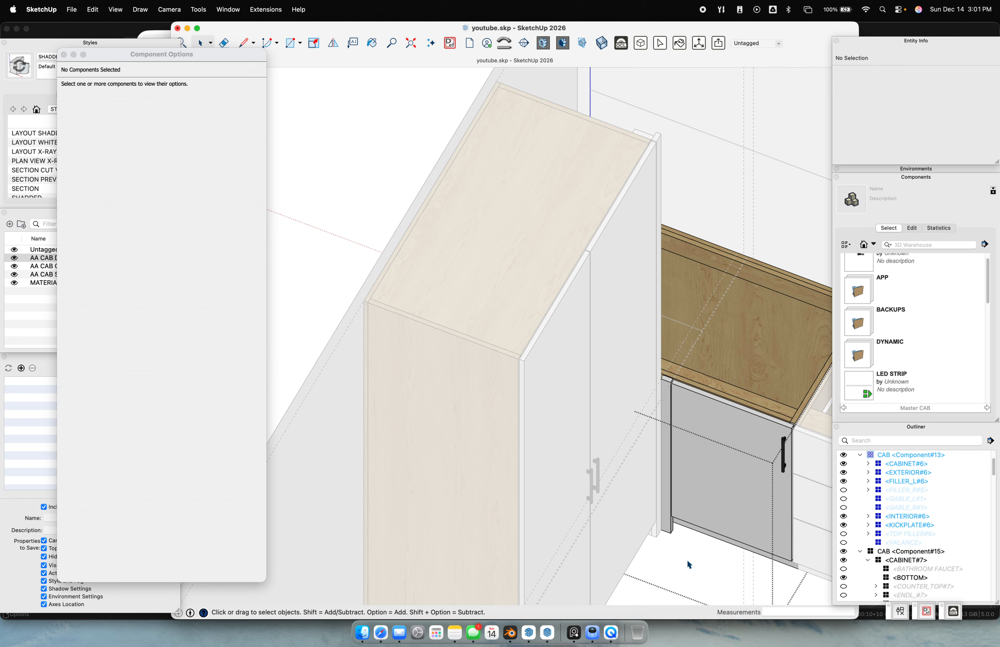
pyautogui.press('super+2')
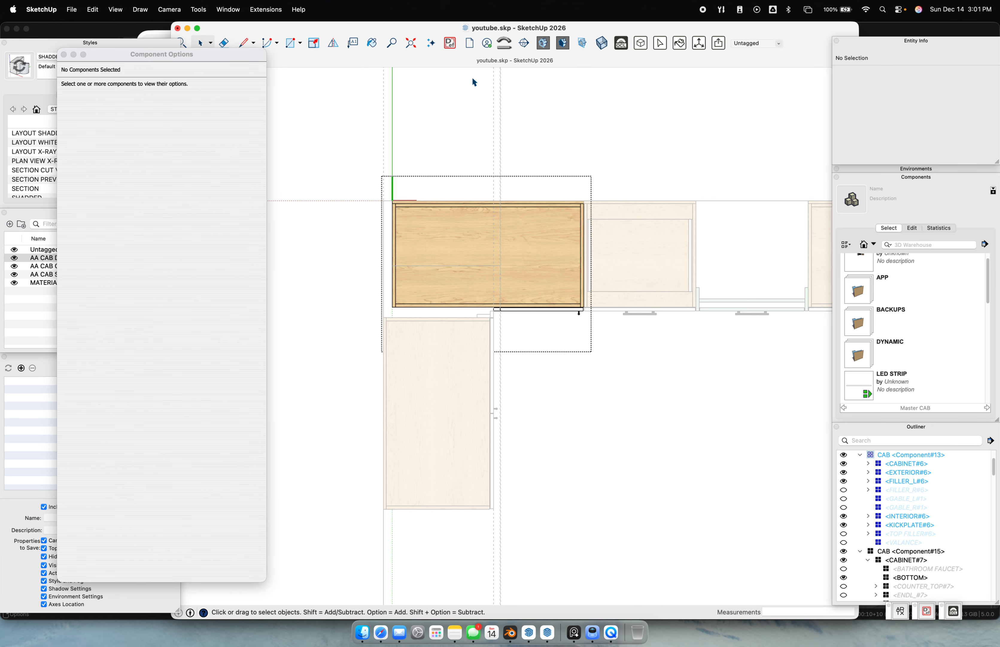
pyautogui.scroll(1, 507, 165)
pyautogui.press('e')
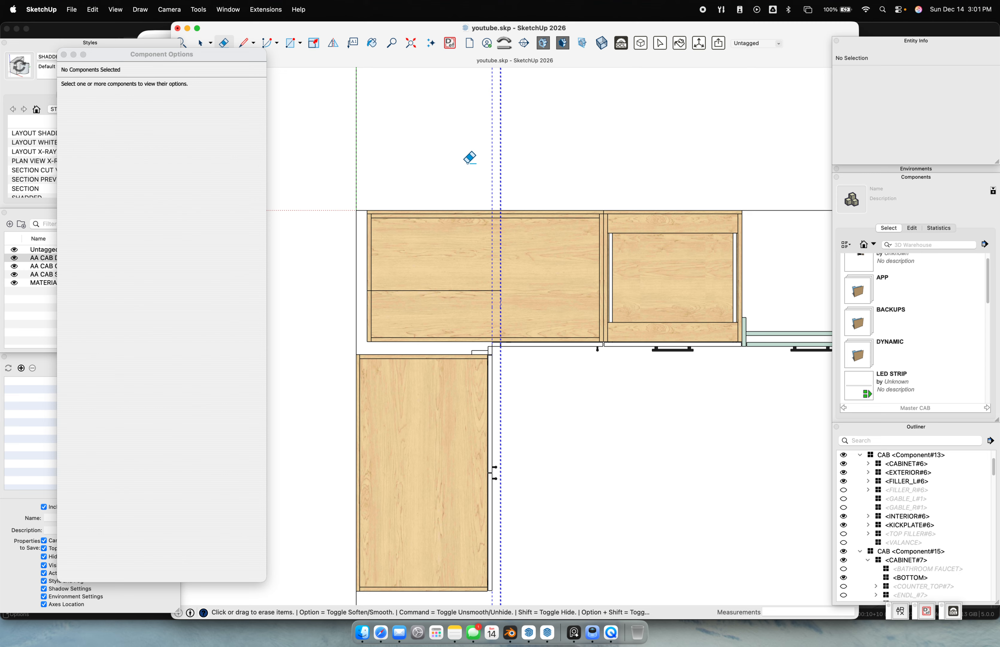
pyautogui.scroll(5, 492, 347)
pyautogui.scroll(10, 495, 299)
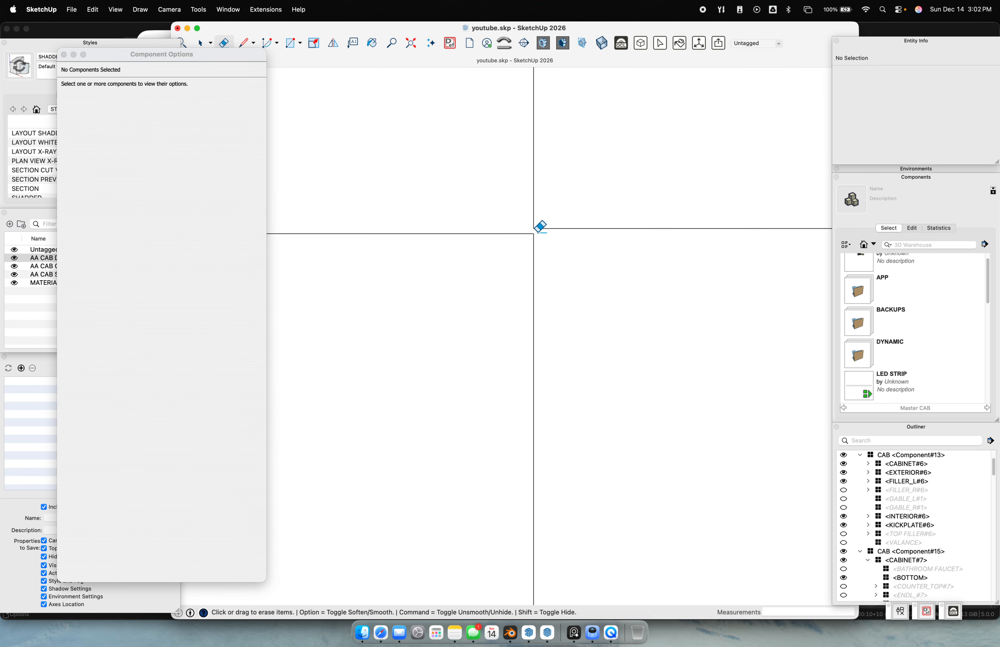
pyautogui.scroll(-5, 533, 241)
pyautogui.scroll(-5, 533, 241)
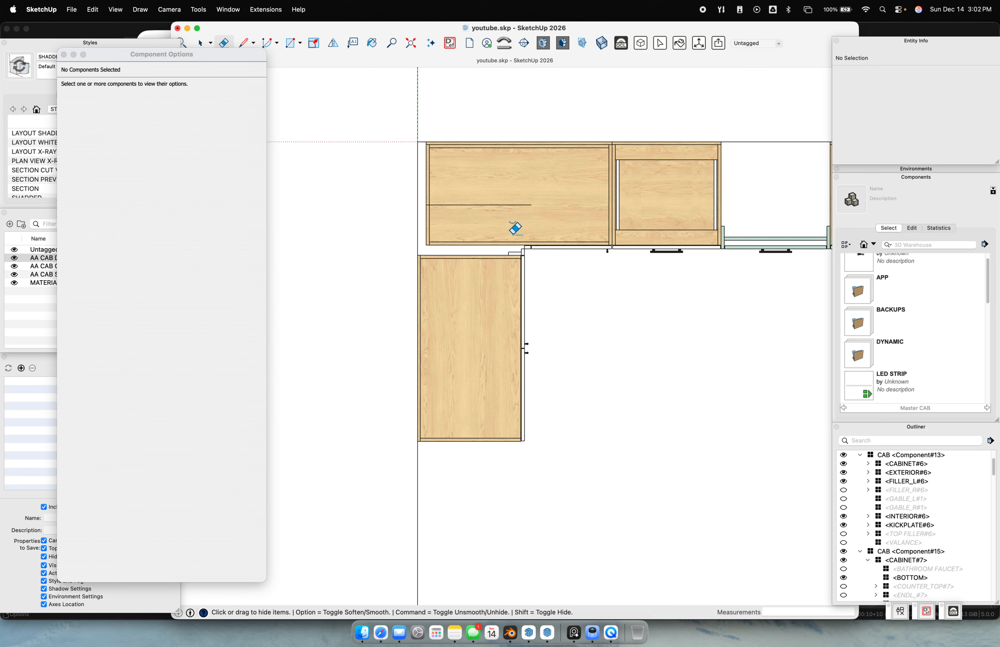
pyautogui.scroll(10, 533, 248)
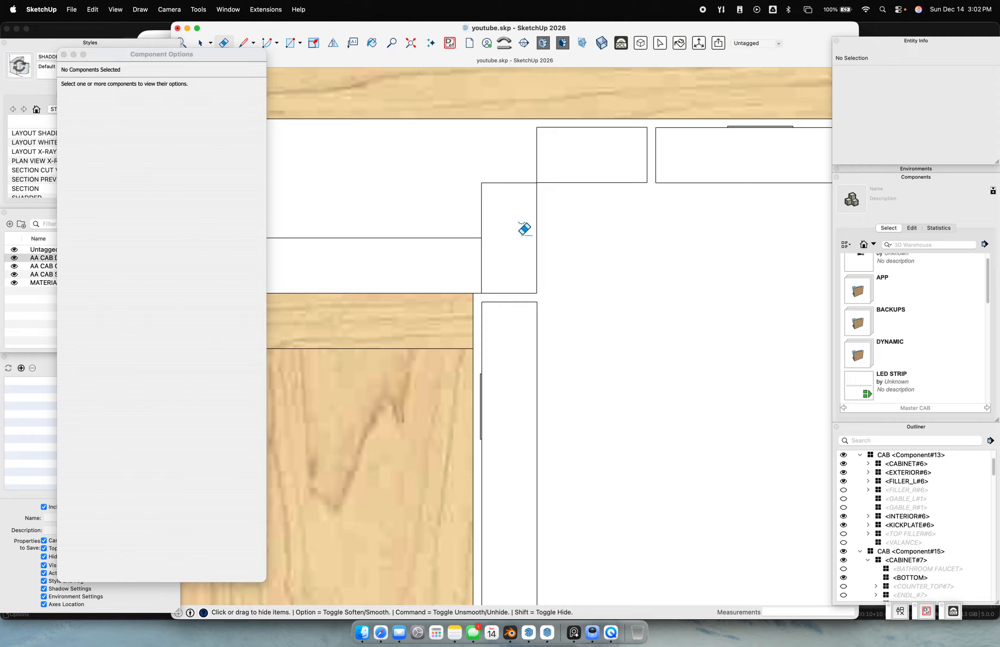
pyautogui.keyDown('shift'); pyautogui.moveTo(528, 160); pyautogui.dragTo(524, 303, button='middle'); pyautogui.keyUp('shift')
pyautogui.scroll(6, 537, 236)
# Select the tall cabinet and start a move, then cancel it so the cabinet stays put
pyautogui.press('space')
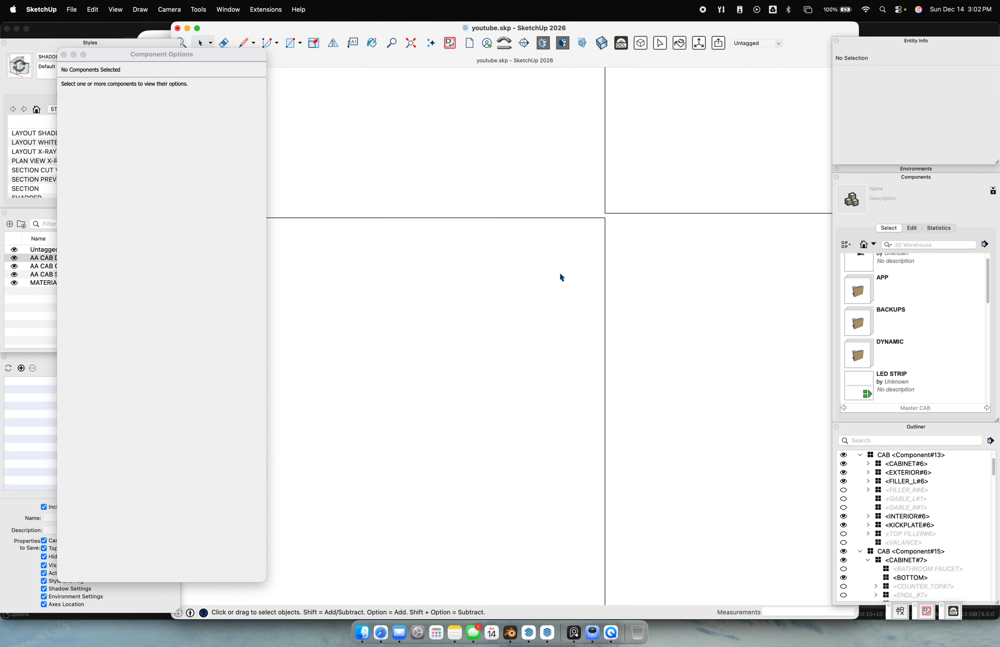
pyautogui.click(554, 273)
pyautogui.press('f')
pyautogui.press('space')
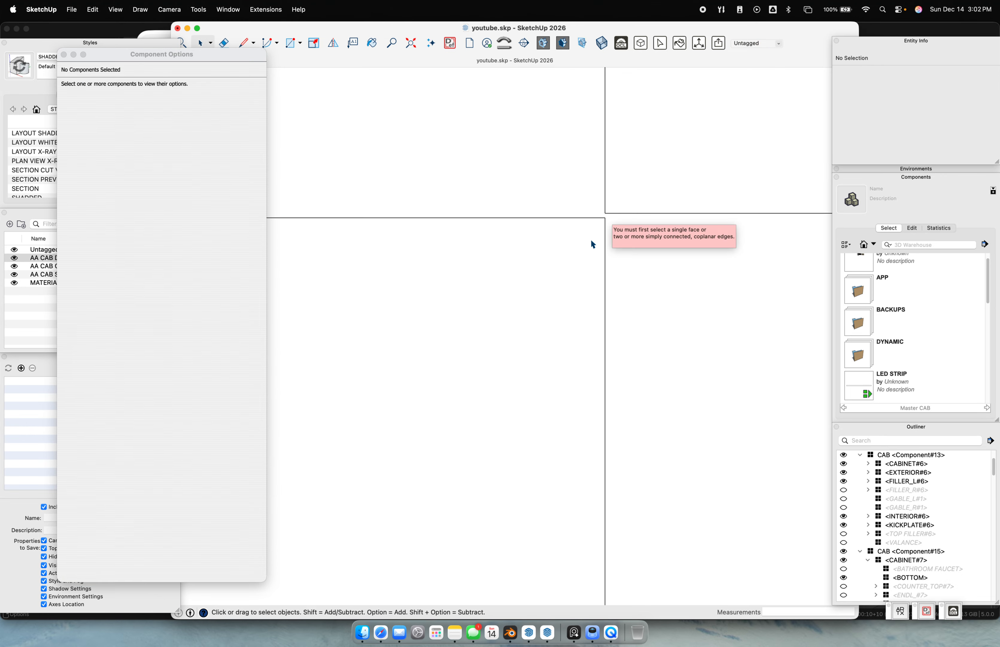
pyautogui.click(591, 240)
pyautogui.press('m')
pyautogui.click(607, 219)
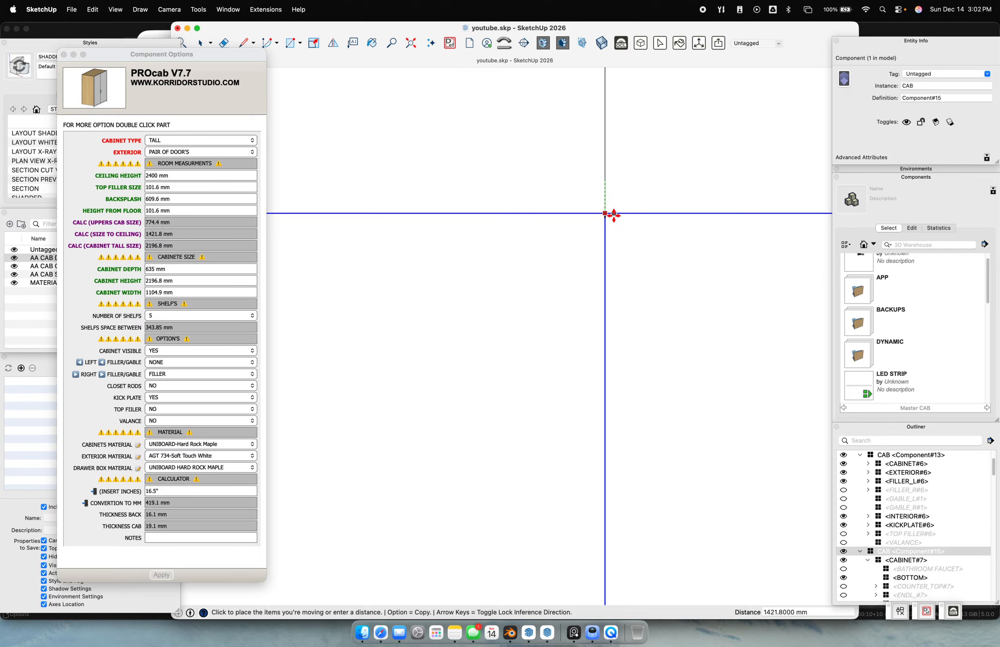
pyautogui.press('space')
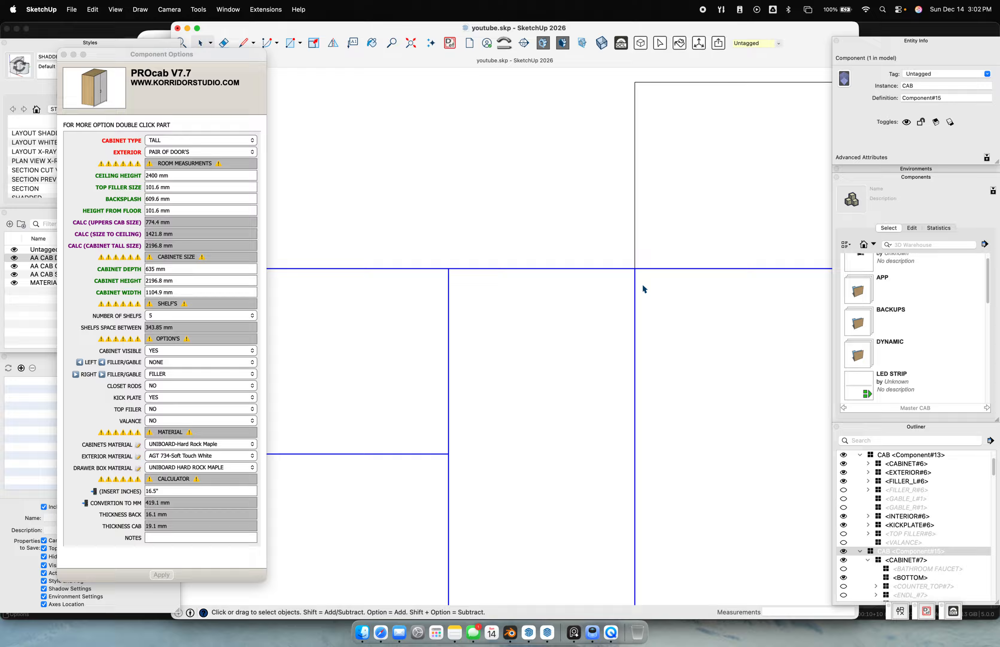
pyautogui.scroll(-10, 643, 313)
# Erase the stray vertical guide lines and the leftover wall lines
pyautogui.click(659, 502)
pyautogui.press('e')
pyautogui.moveTo(679, 495); pyautogui.dragTo(592, 492)
pyautogui.moveTo(652, 225)
pyautogui.mouseDown()
pyautogui.moveTo(687, 255)
pyautogui.moveTo(690, 274)
pyautogui.mouseUp()
pyautogui.scroll(5, 636, 299)
# Hide the tall pantry cabinet and orbit down to the base cabinets
pyautogui.moveTo(637, 299)
pyautogui.mouseDown(button='middle')
pyautogui.moveTo(467, 371)
pyautogui.moveTo(654, 269)
pyautogui.mouseUp(button='middle')
pyautogui.scroll(-5, 466, 309)
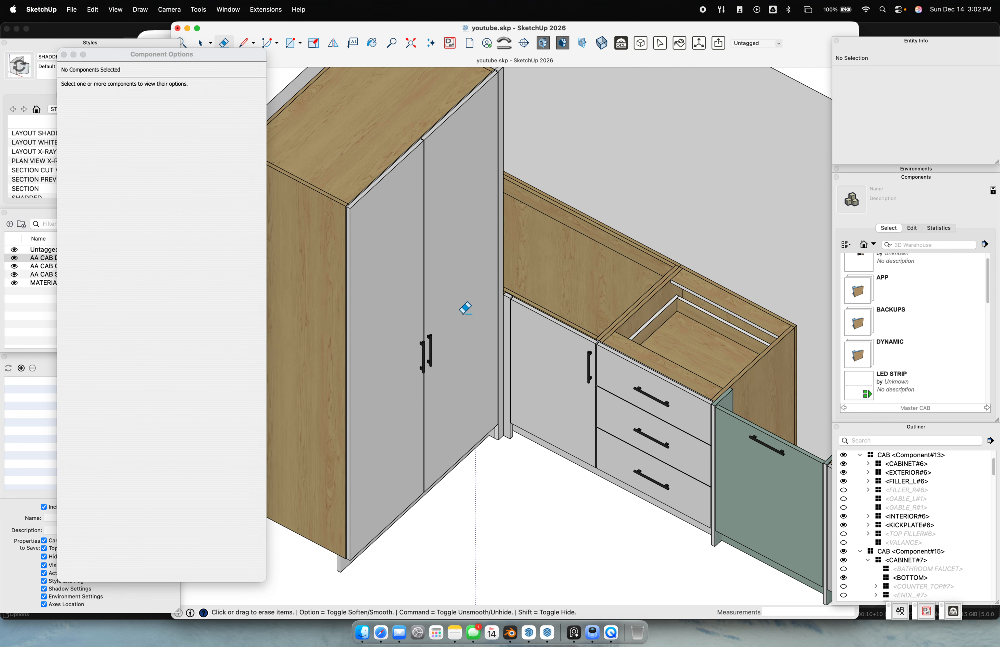
pyautogui.press('space')
pyautogui.click(450, 338)
pyautogui.press('super+e')
pyautogui.moveTo(450, 339); pyautogui.dragTo(500, 156, button='middle')
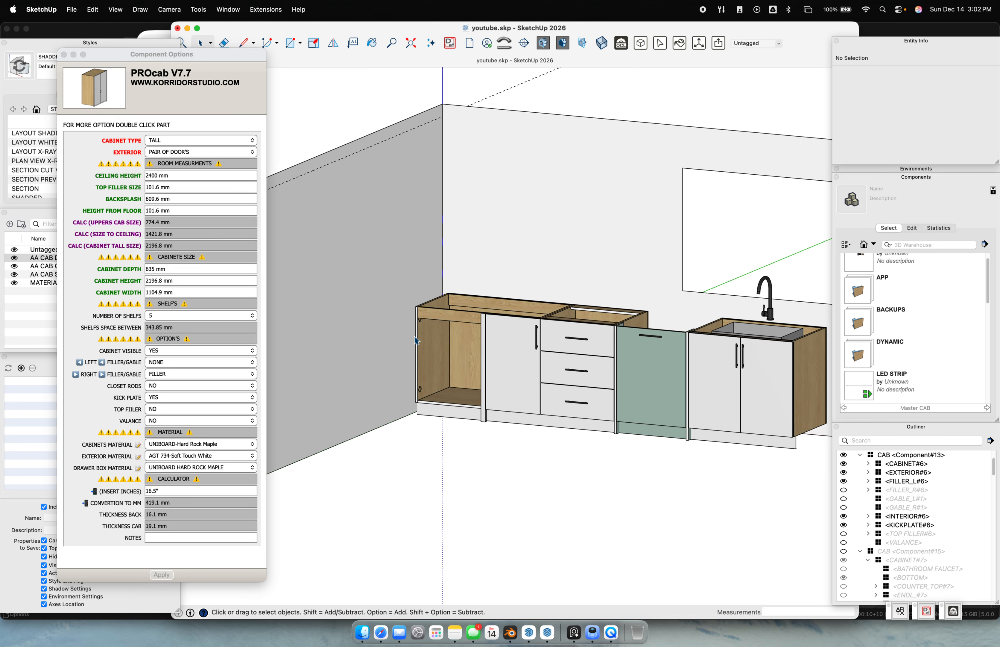
pyautogui.scroll(3, 466, 374)
# Change the leftmost sink cabinet's type from SINK to BASE and apply it
pyautogui.scroll(3, 465, 373)
pyautogui.click(462, 372)
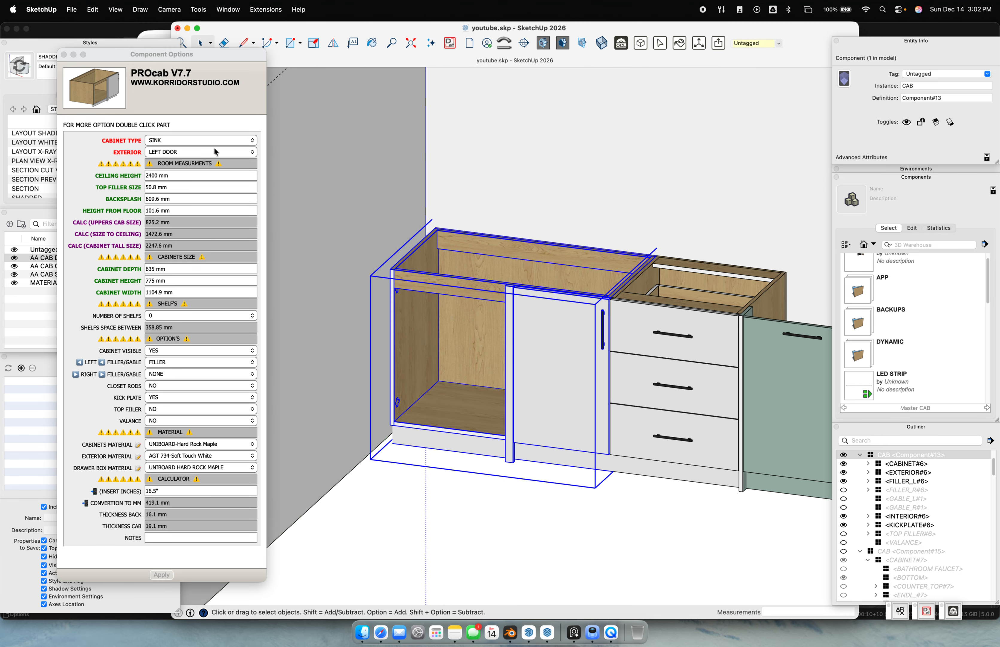
pyautogui.click(199, 144)
pyautogui.click(199, 140)
pyautogui.click(192, 170)
pyautogui.click(163, 574)
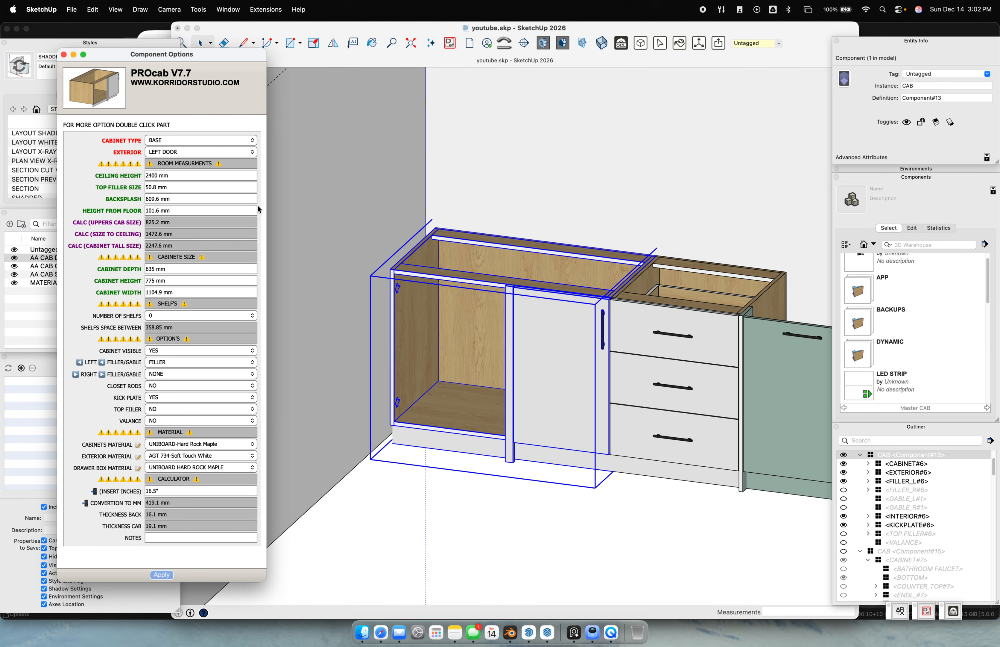
# Set the inner cabinet box's PANEL LEFT to LEFT SIDE and apply it
pyautogui.doubleClick(448, 323)
pyautogui.click(466, 303)
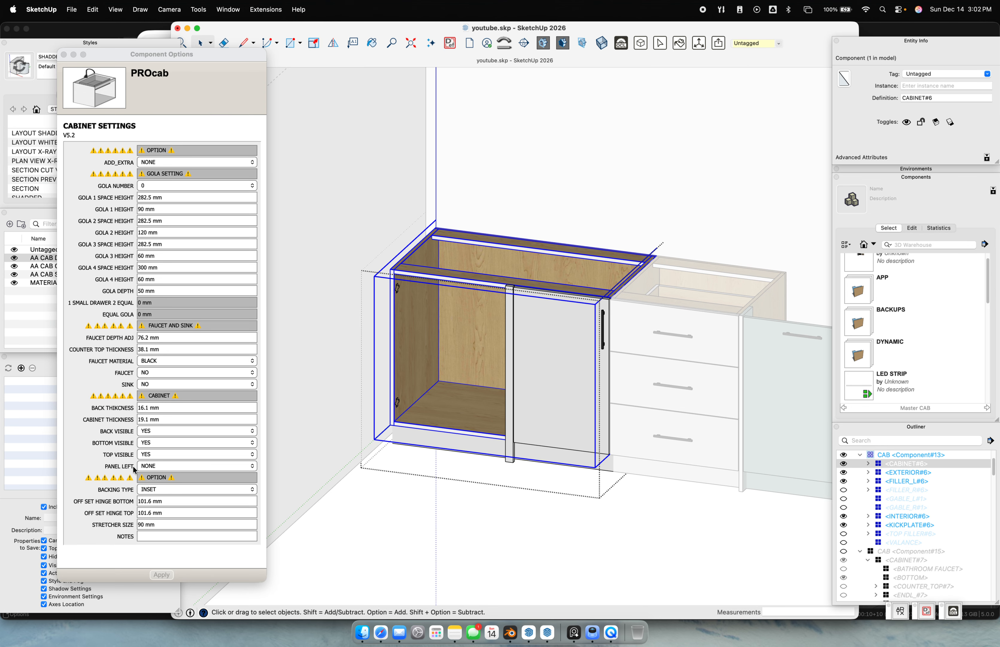
pyautogui.click(154, 466)
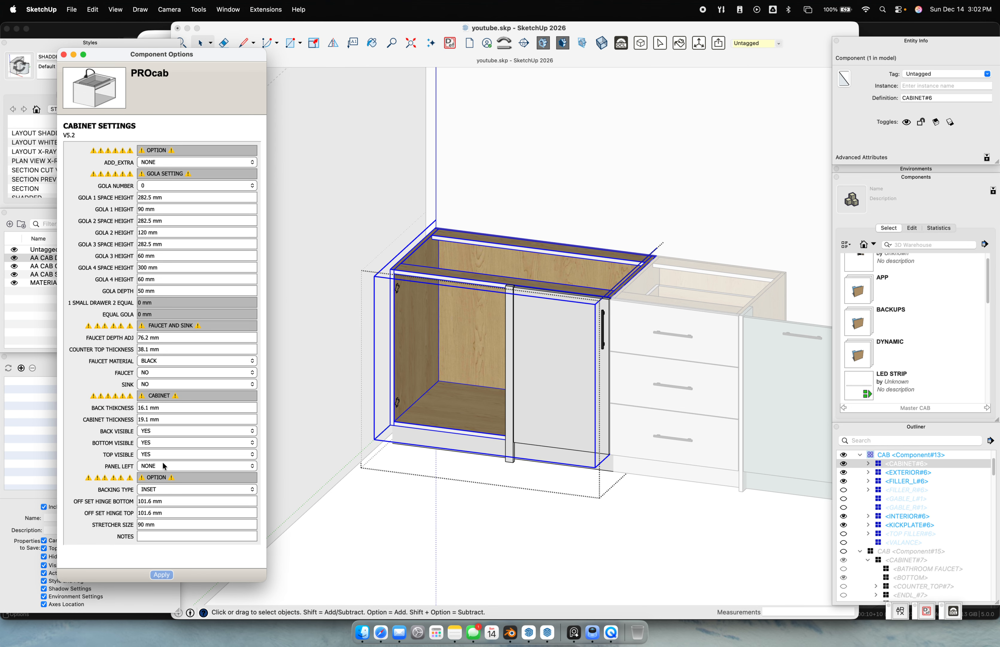
pyautogui.click(154, 467)
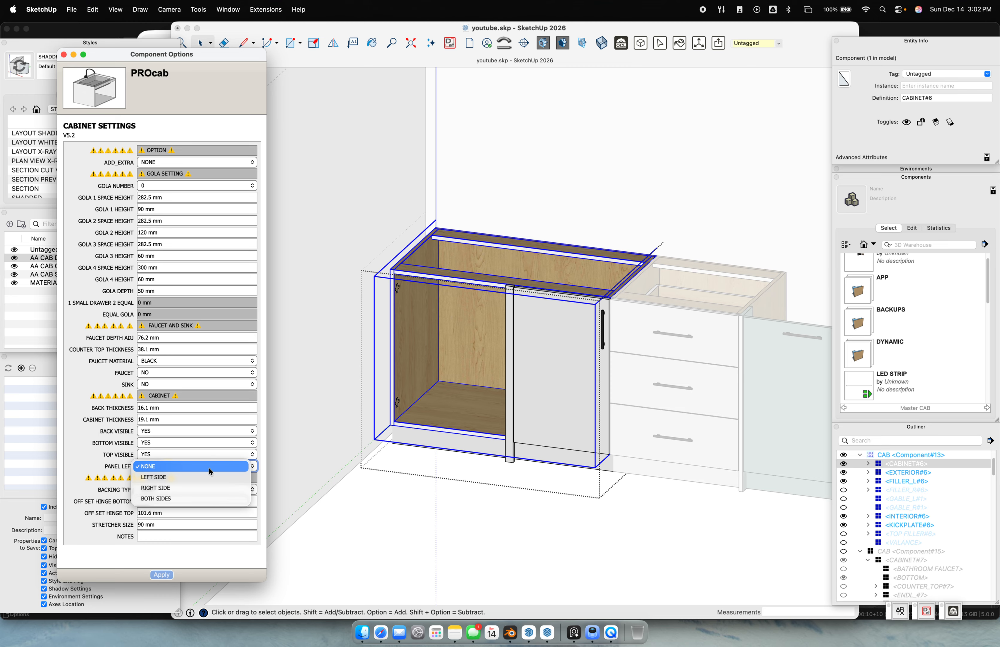
pyautogui.click(196, 477)
pyautogui.click(164, 575)
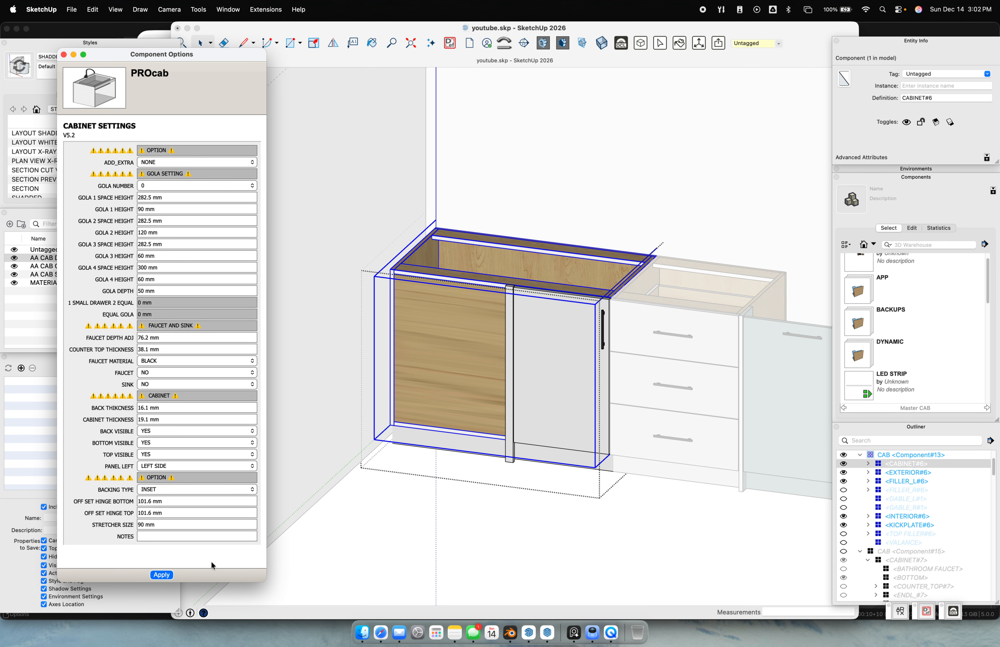
pyautogui.click(454, 412)
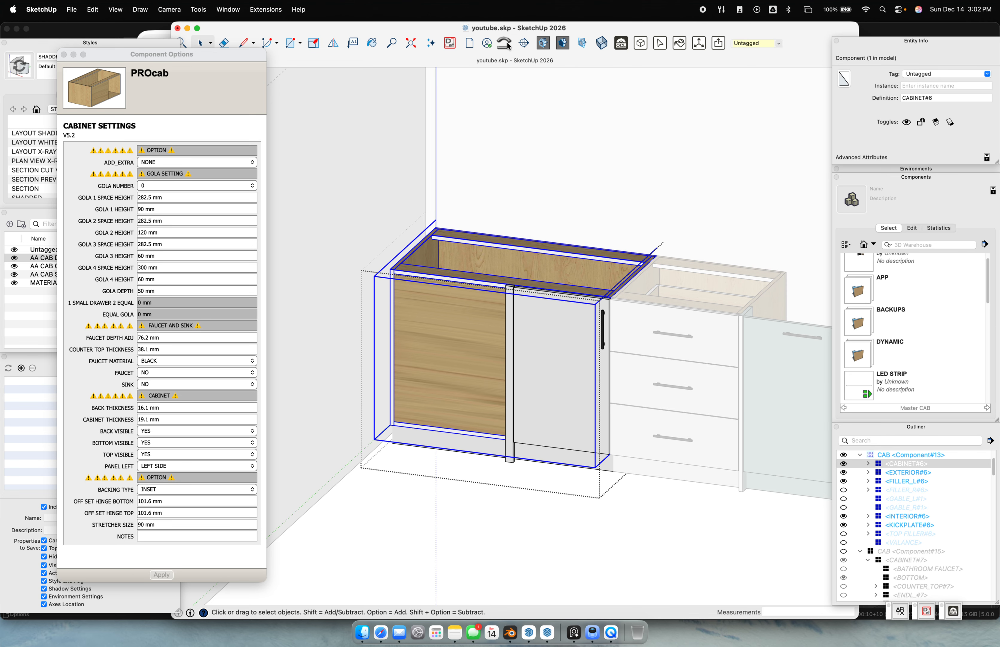
# Rescale the cabinet's wood textures and orbit around to check them
pyautogui.click(451, 44)
pyautogui.moveTo(494, 223)
pyautogui.mouseDown(button='middle')
pyautogui.moveTo(273, 181)
pyautogui.moveTo(526, 332)
pyautogui.moveTo(379, 320)
pyautogui.moveTo(301, 330)
pyautogui.moveTo(420, 339)
pyautogui.moveTo(344, 453)
pyautogui.moveTo(467, 411)
pyautogui.moveTo(621, 405)
pyautogui.mouseUp(button='middle')
pyautogui.scroll(5, 526, 331)
pyautogui.scroll(-4, 379, 323)
# Hide the door and drawer fronts tag to inspect the cabinet's open interior
pyautogui.click(621, 407)
pyautogui.scroll(-2, 621, 407)
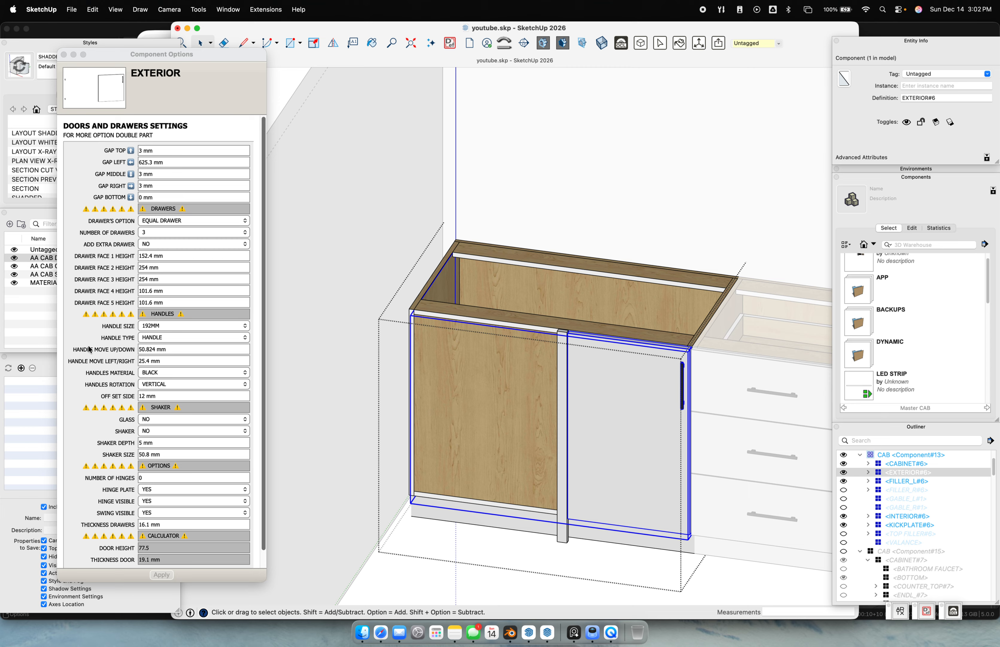
pyautogui.click(14, 258)
pyautogui.scroll(6, 586, 348)
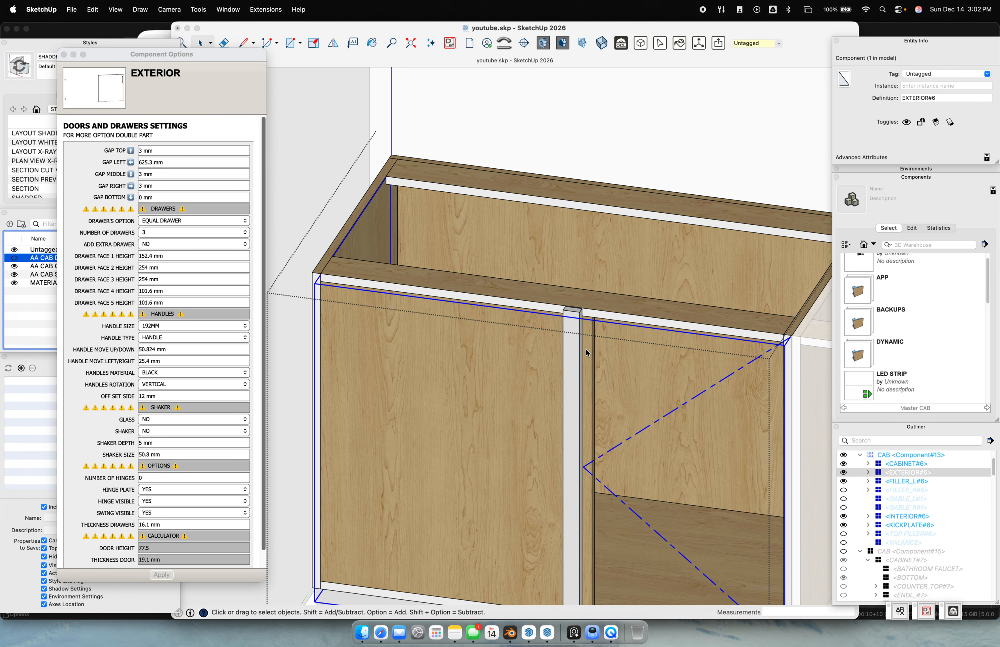
pyautogui.scroll(-8, 568, 307)
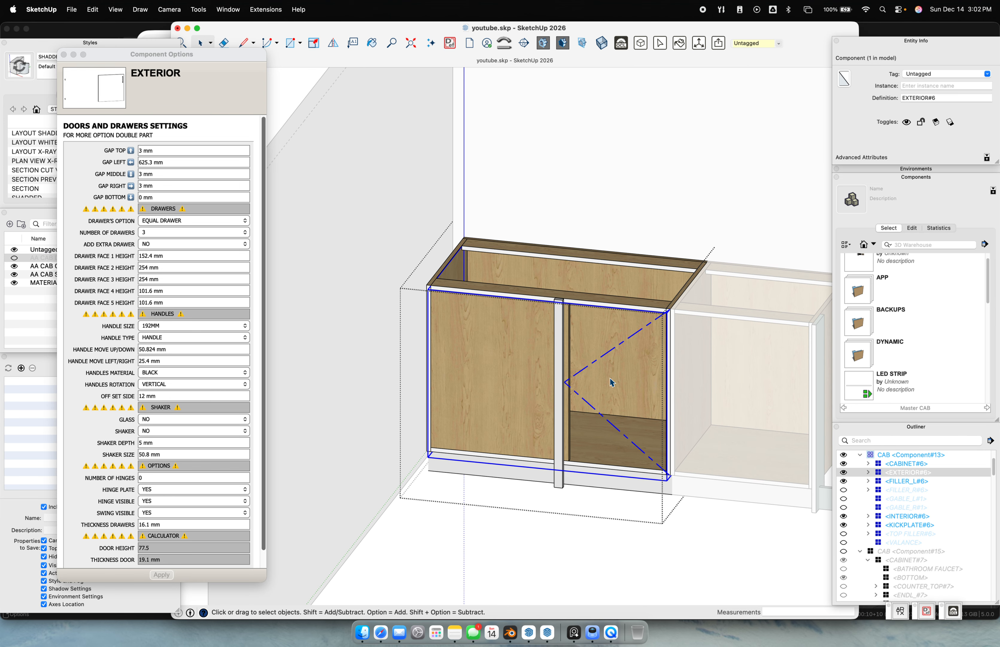
pyautogui.click(612, 381)
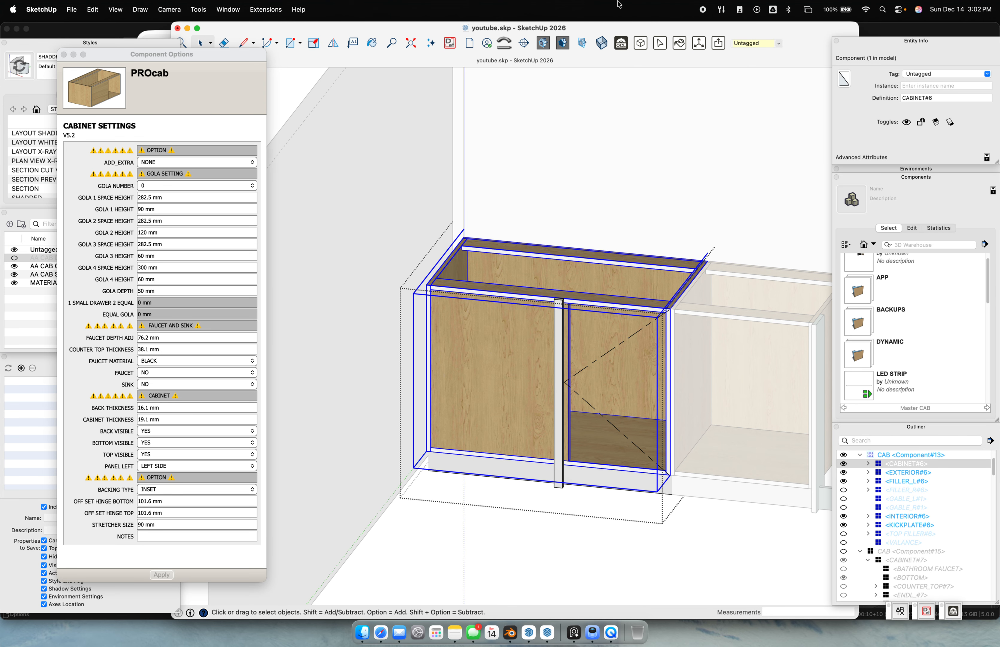
pyautogui.moveTo(600, 362); pyautogui.dragTo(537, 374, button='middle')
# Set the left base cabinet's NUMBER OF SHELFS to 1 and apply it
pyautogui.click(546, 533)
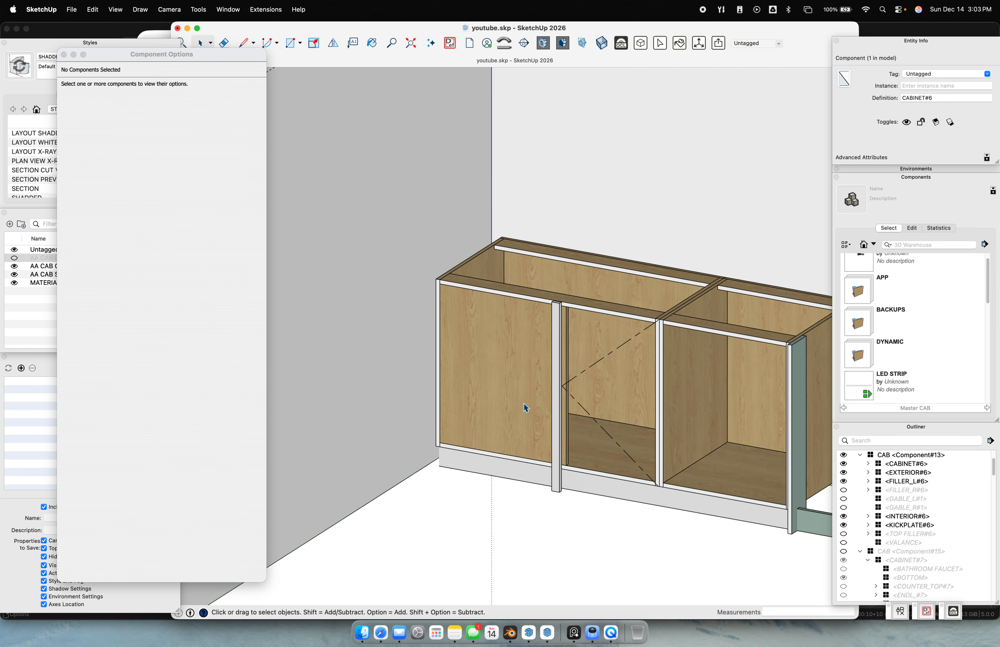
pyautogui.click(478, 341)
pyautogui.click(170, 316)
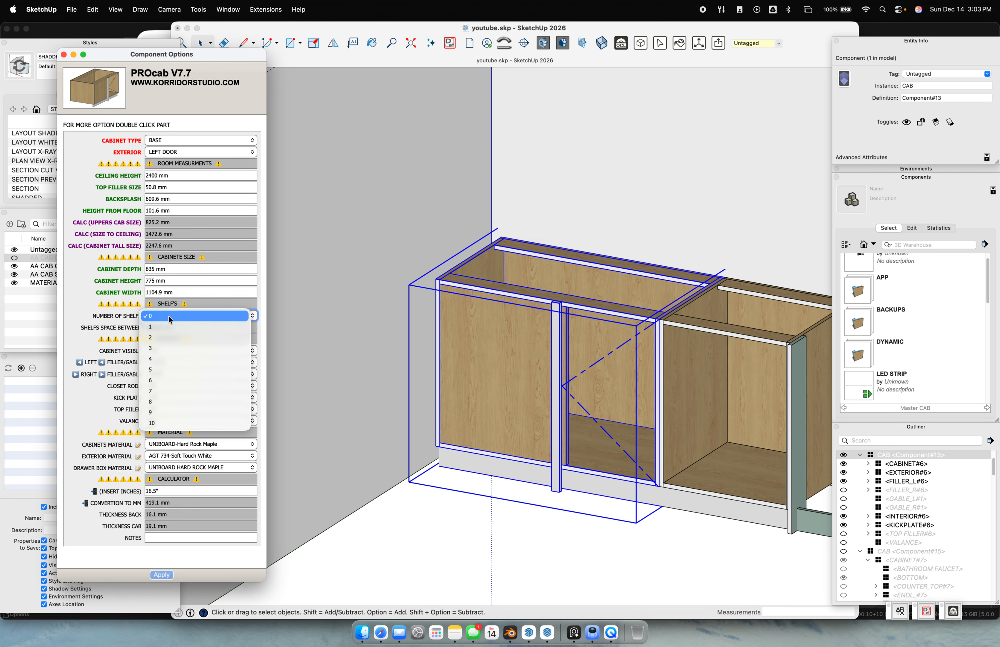
pyautogui.click(168, 328)
pyautogui.click(172, 574)
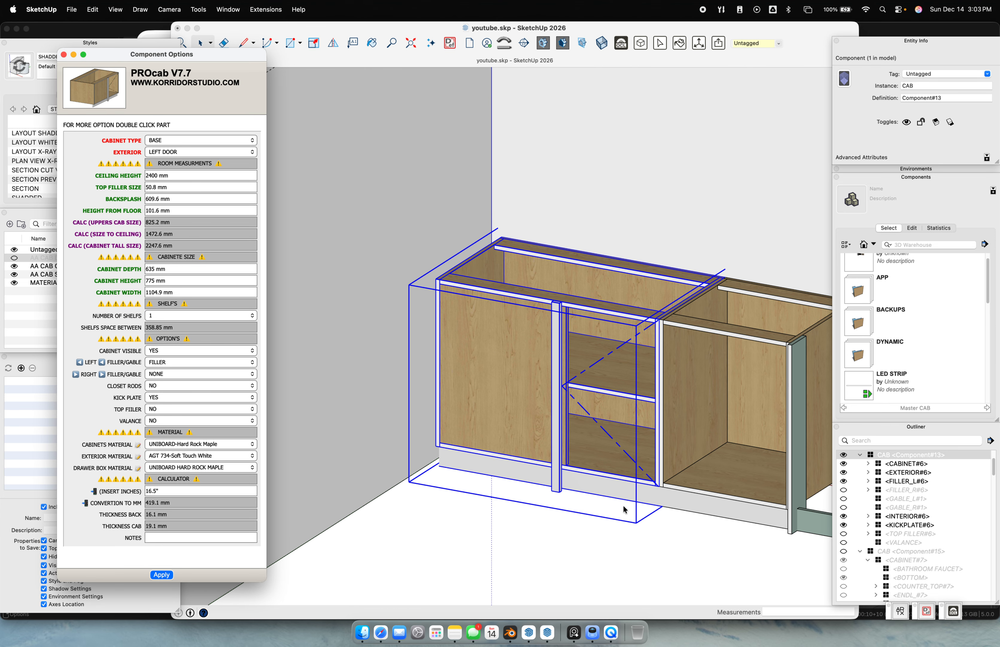
pyautogui.moveTo(607, 511); pyautogui.dragTo(563, 479, button='middle')
pyautogui.scroll(-6, 616, 476)
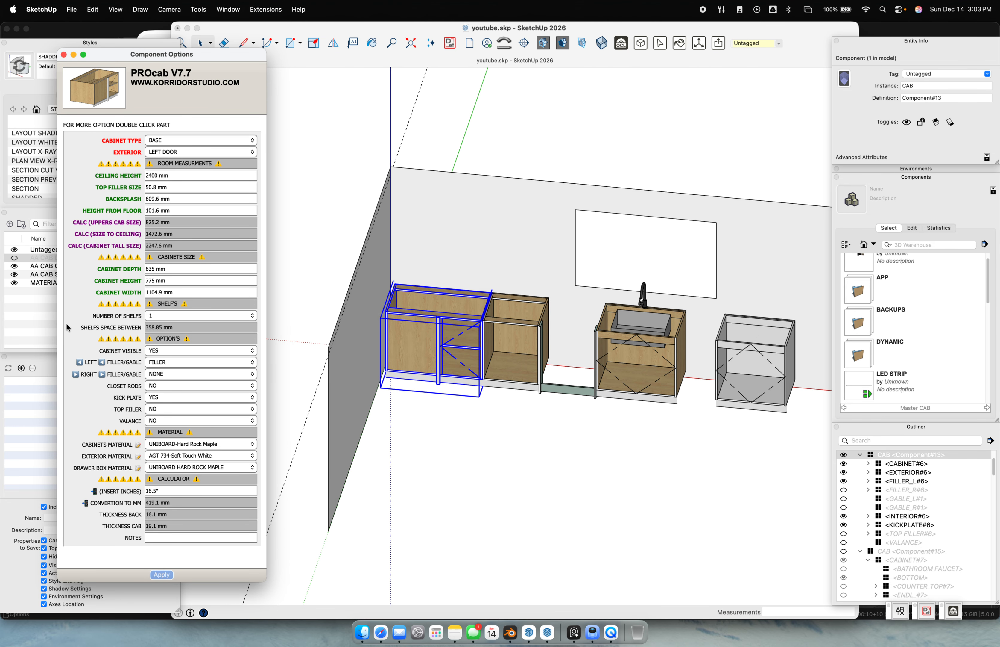
# Erase the stray line beside the corner cabinet, then select the drawer cabinet
pyautogui.click(521, 429)
pyautogui.moveTo(515, 425); pyautogui.dragTo(393, 414, button='middle')
pyautogui.scroll(2, 468, 304)
pyautogui.scroll(5, 470, 307)
pyautogui.click(474, 293)
pyautogui.press('e')
pyautogui.click(475, 284)
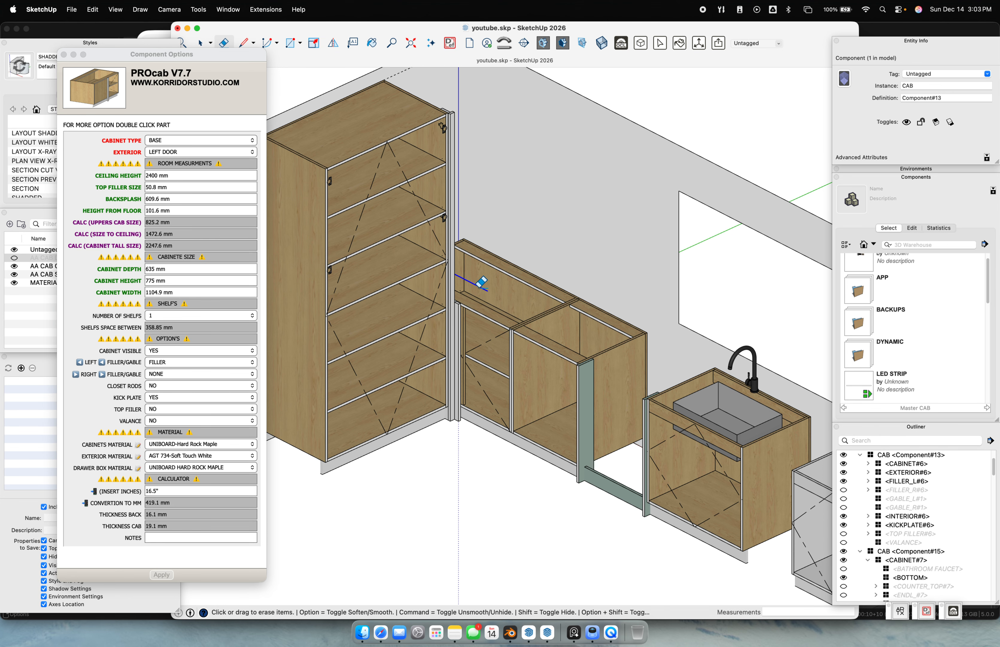
pyautogui.scroll(-5, 483, 326)
pyautogui.press('space')
pyautogui.click(500, 347)
pyautogui.scroll(3, 498, 349)
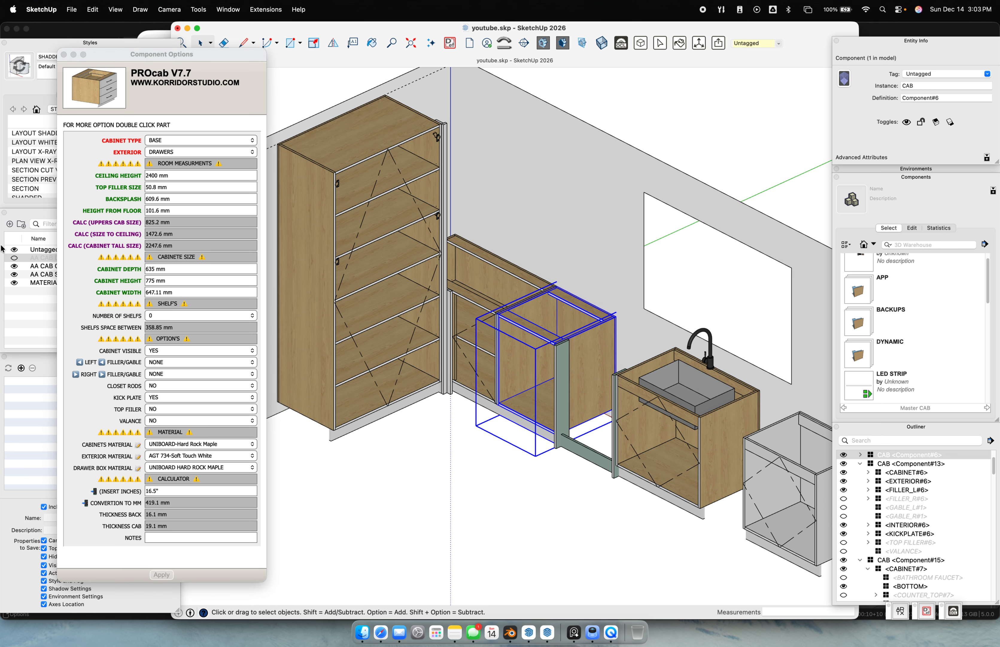
# Show the door and drawer fronts again and select the tall pantry's door part
pyautogui.click(13, 256)
pyautogui.moveTo(520, 457); pyautogui.dragTo(560, 399, button='middle')
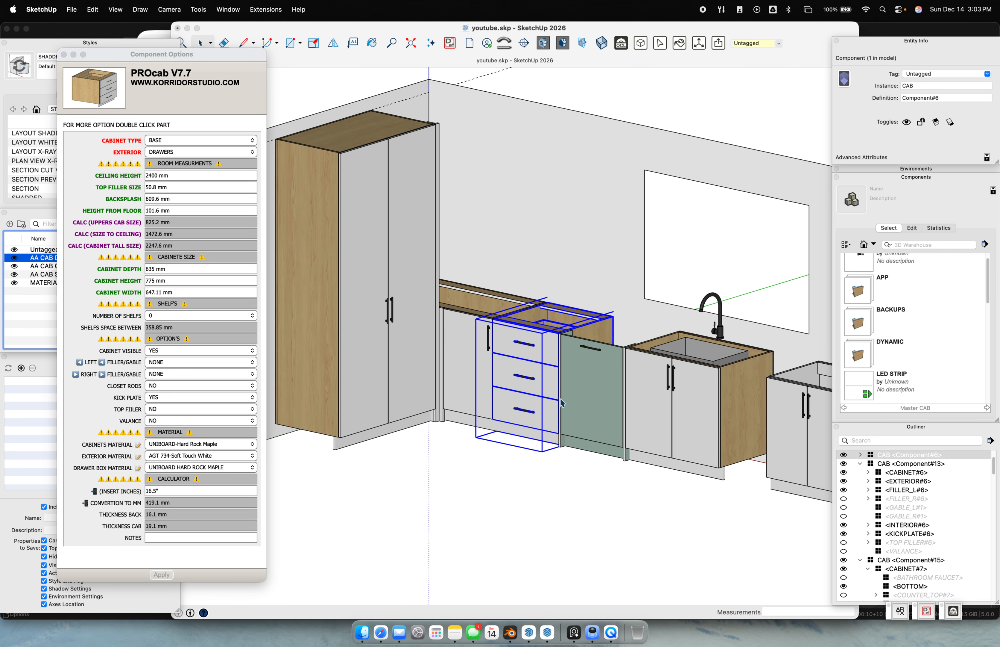
pyautogui.moveTo(453, 513); pyautogui.dragTo(435, 499, button='middle')
pyautogui.doubleClick(453, 407)
pyautogui.click(448, 405)
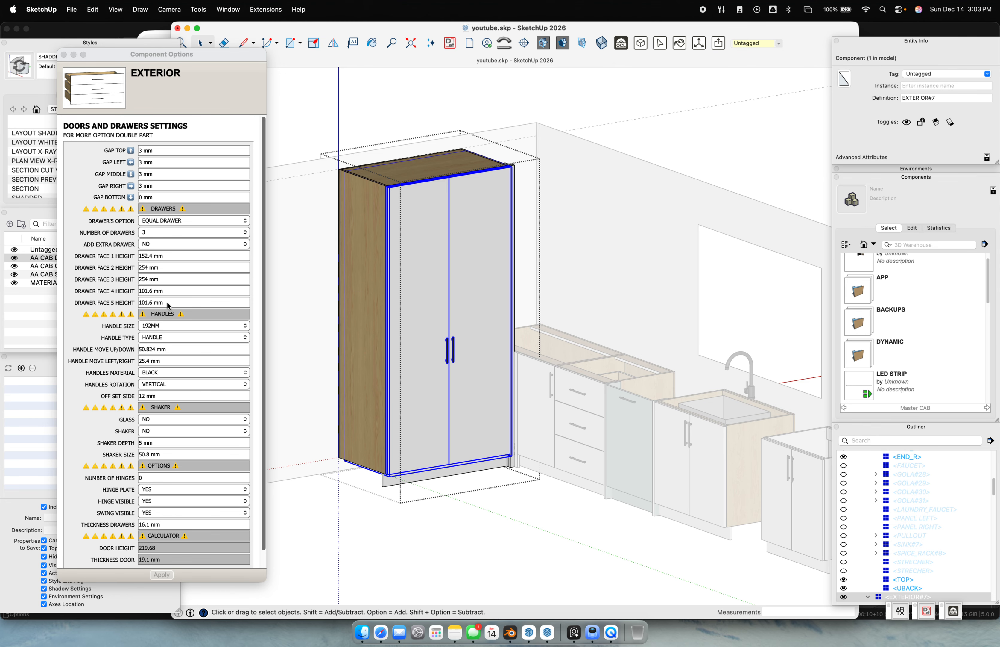
pyautogui.scroll(5, 496, 384)
pyautogui.keyDown('shift'); pyautogui.moveTo(427, 347); pyautogui.dragTo(491, 265, button='middle'); pyautogui.keyUp('shift')
# Try the pantry door handles at 12" and then at 18"
pyautogui.click(160, 329)
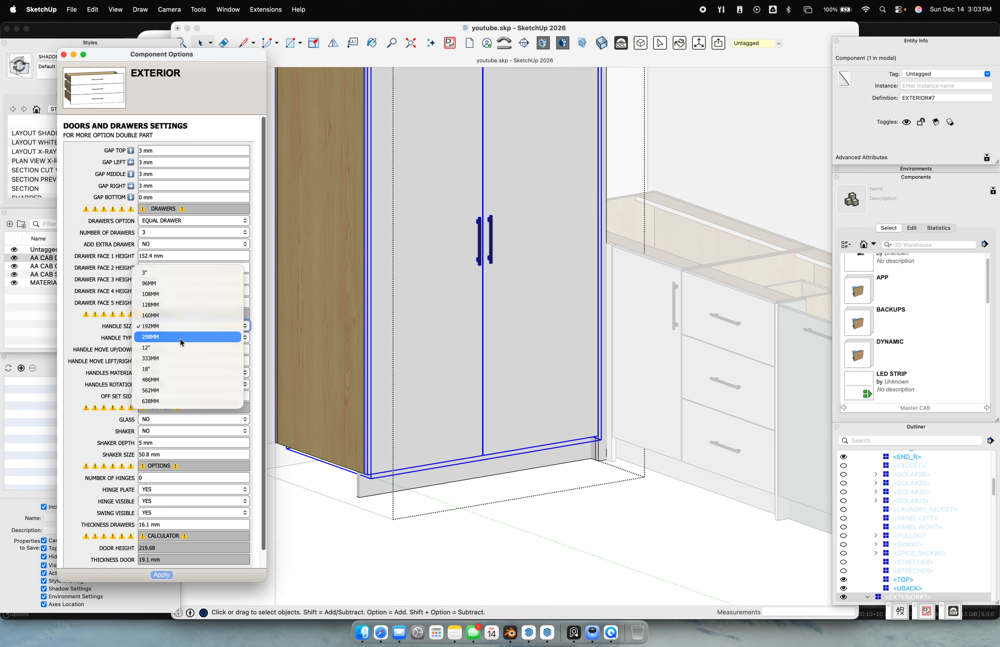
pyautogui.click(179, 347)
pyautogui.click(170, 575)
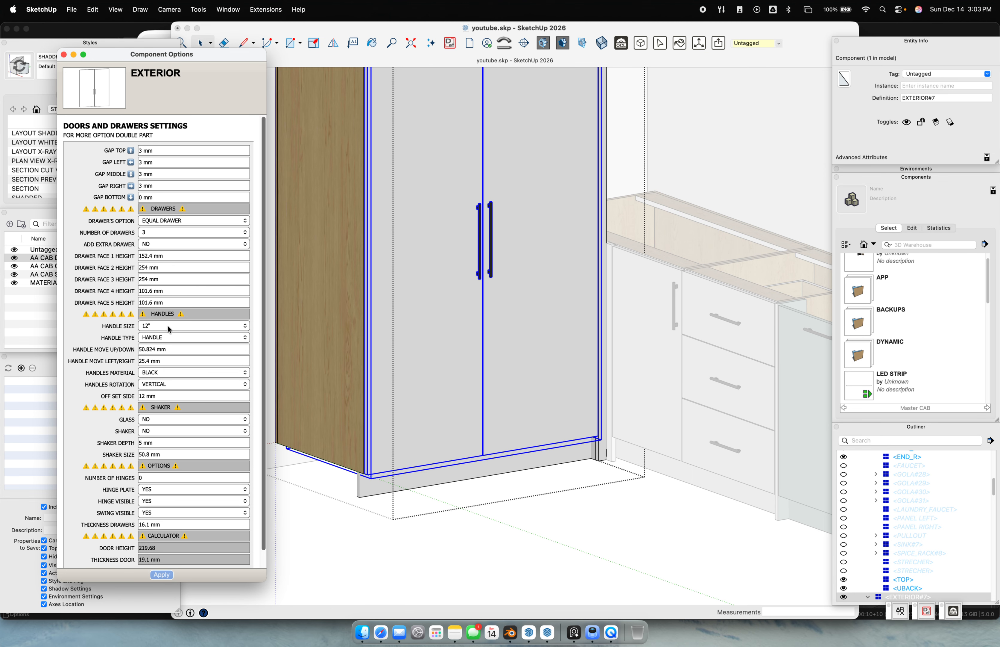
pyautogui.click(168, 327)
pyautogui.click(168, 348)
pyautogui.click(161, 574)
# Keep bar handles, set the handle size to 333MM, apply, and deselect
pyautogui.click(170, 352)
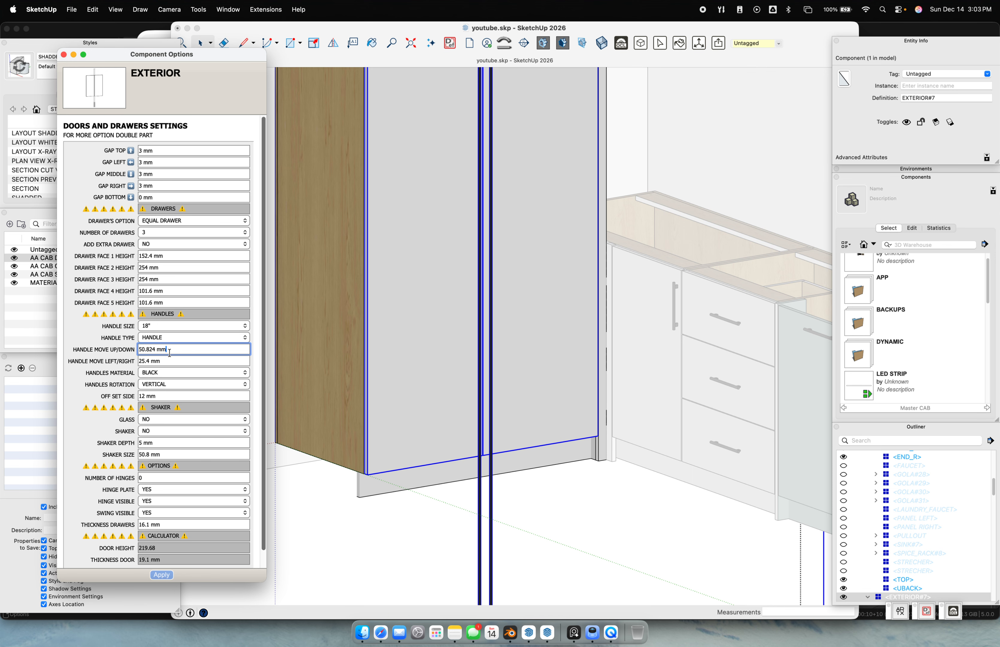
pyautogui.click(170, 342)
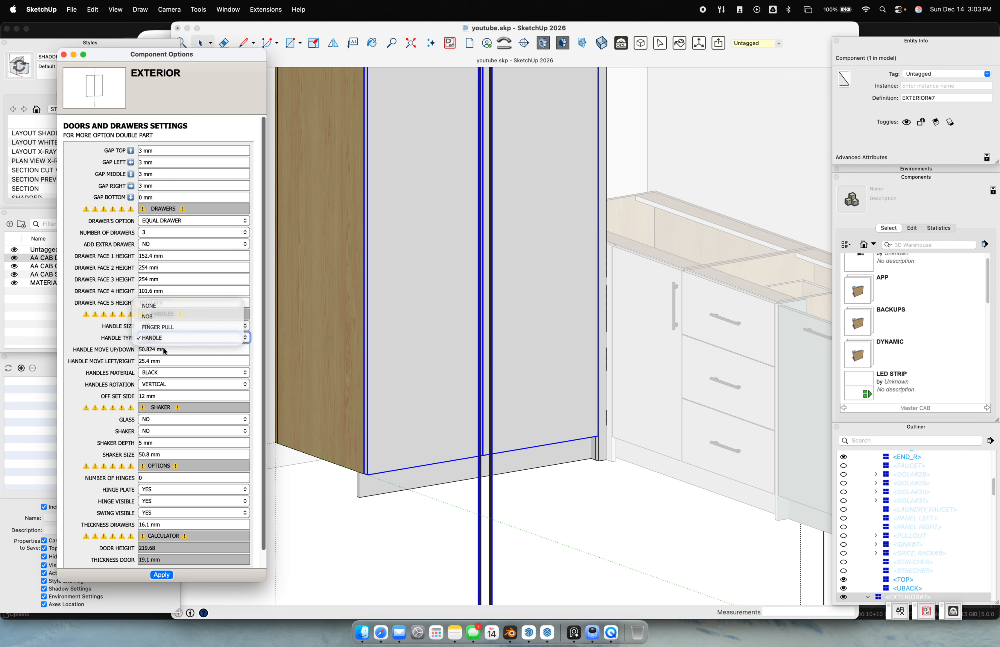
pyautogui.click(165, 351)
pyautogui.click(165, 352)
pyautogui.click(178, 343)
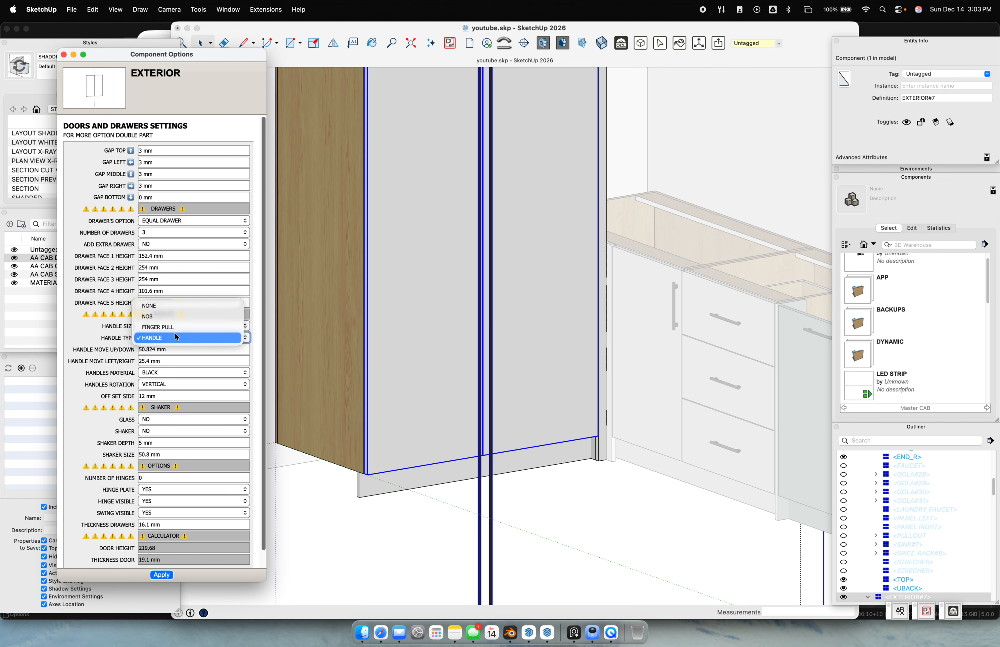
pyautogui.click(175, 332)
pyautogui.click(175, 326)
pyautogui.click(175, 318)
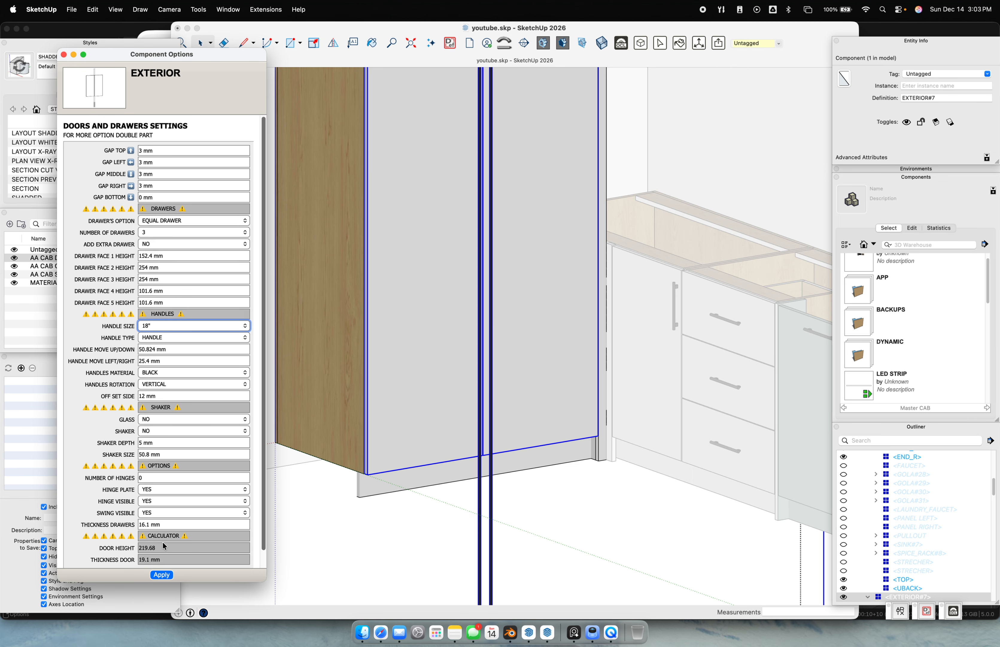
pyautogui.click(168, 574)
pyautogui.scroll(-6, 382, 402)
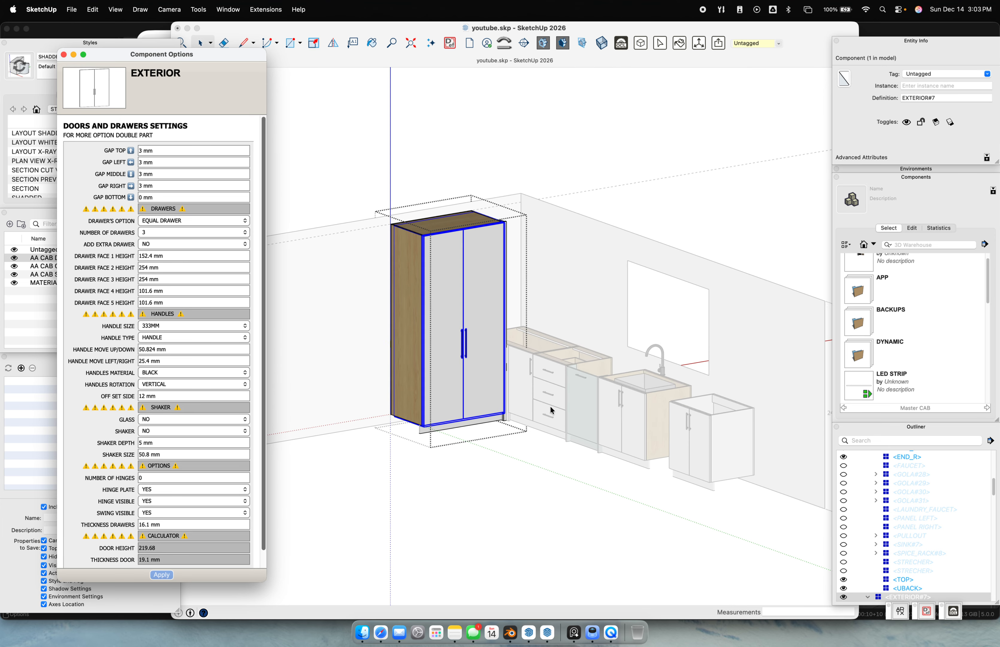
pyautogui.click(463, 415)
pyautogui.scroll(3, 464, 416)
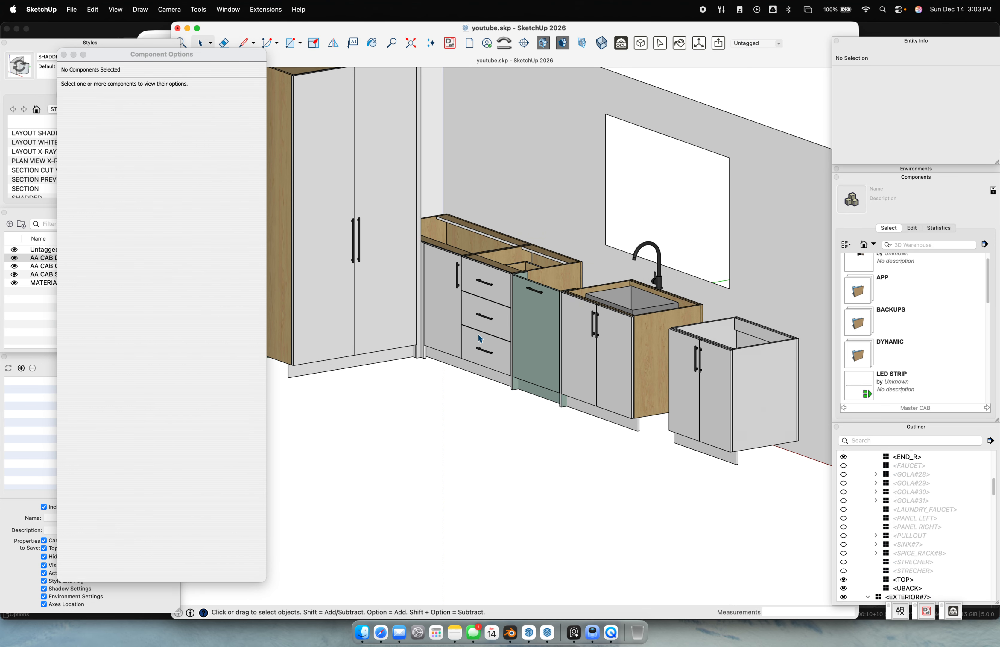
# Open the three-drawer cabinet's settings and apply finger pulls to its drawer fronts
pyautogui.click(480, 298)
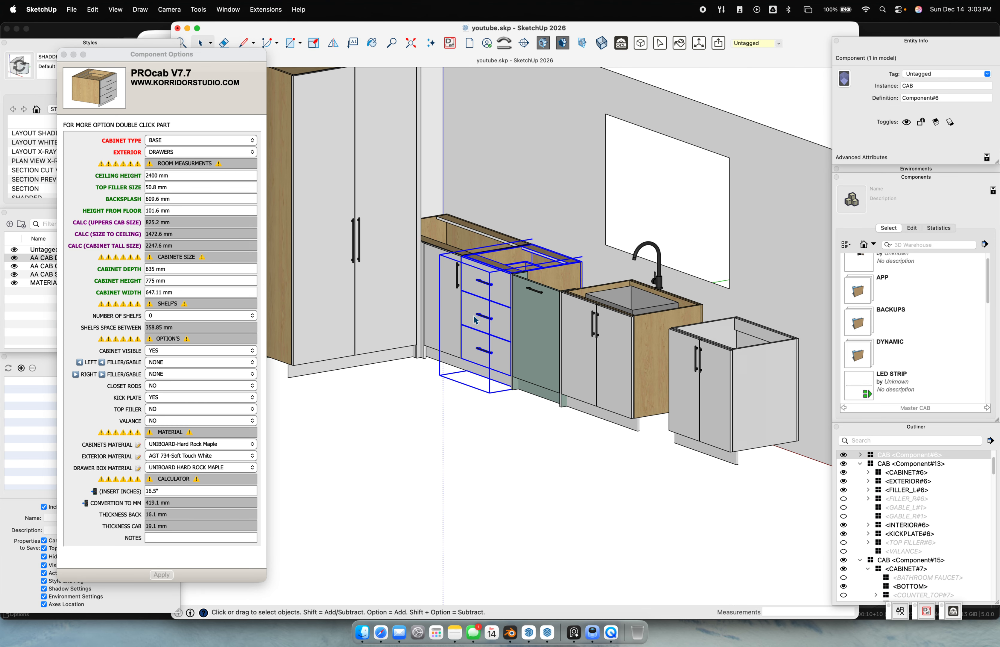
pyautogui.doubleClick(475, 316)
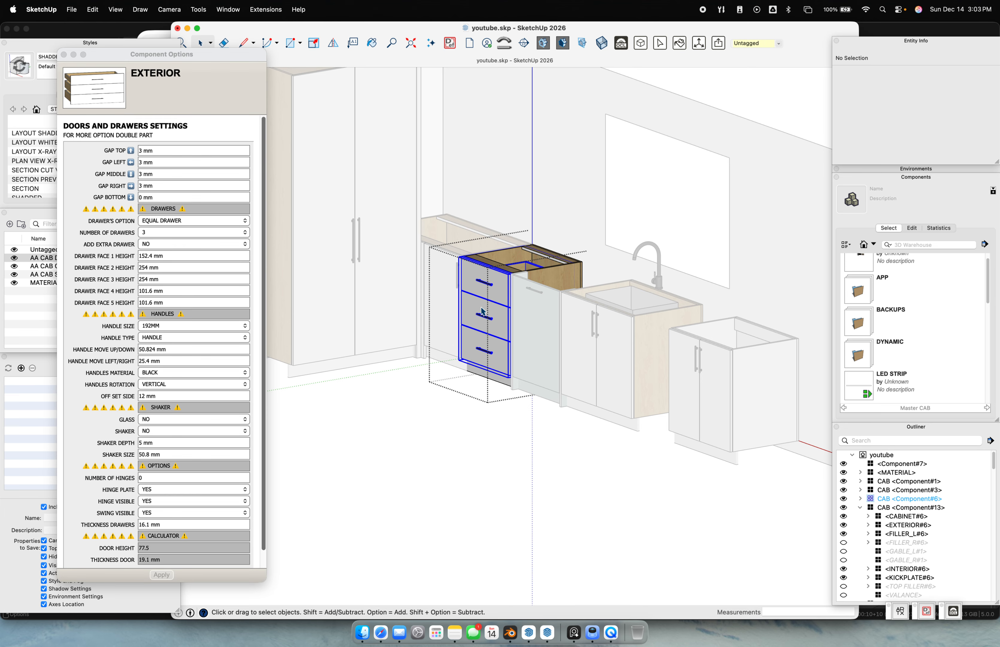
pyautogui.click(177, 337)
pyautogui.click(184, 327)
pyautogui.click(166, 575)
# Change the drawer handle size to 298MM and apply it
pyautogui.scroll(5, 491, 290)
pyautogui.scroll(2, 490, 290)
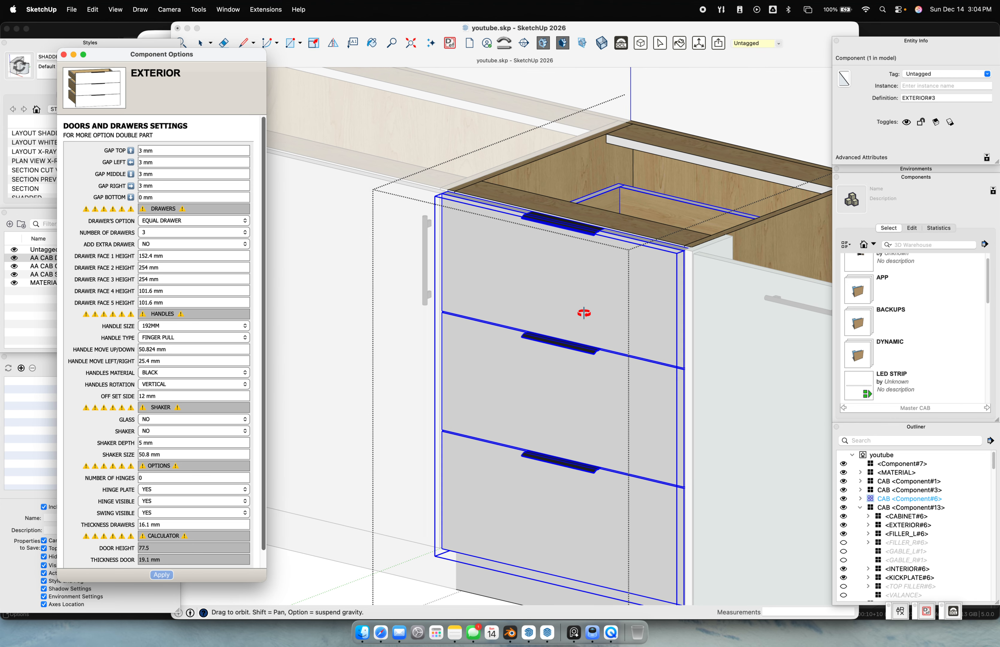
pyautogui.click(192, 349)
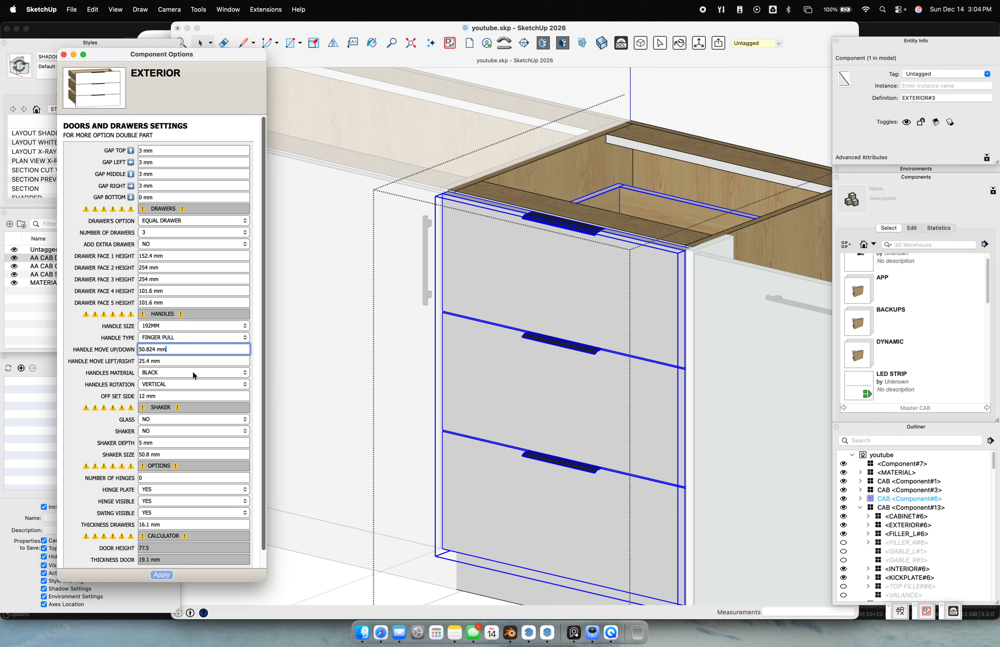
pyautogui.click(178, 326)
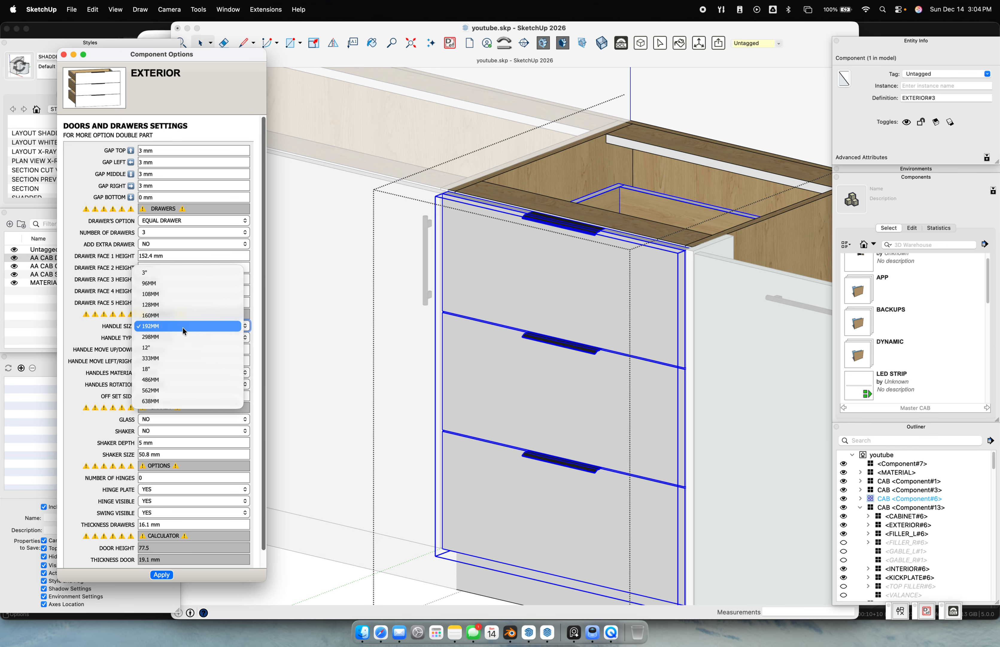
pyautogui.click(183, 515)
pyautogui.click(162, 574)
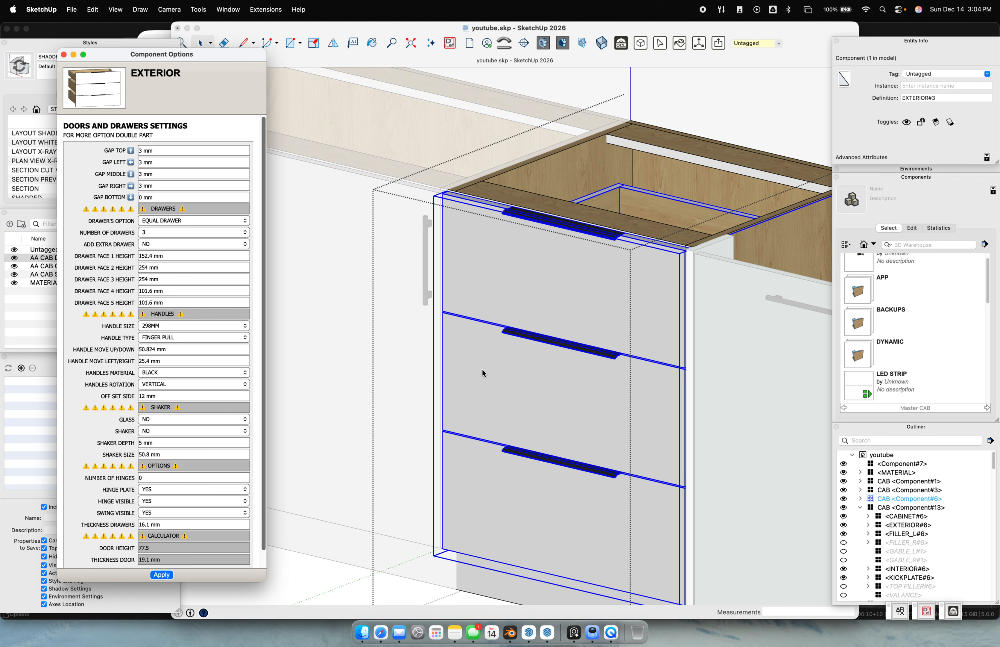
# Try knobs on the drawers, then switch back to bar handles
pyautogui.click(179, 337)
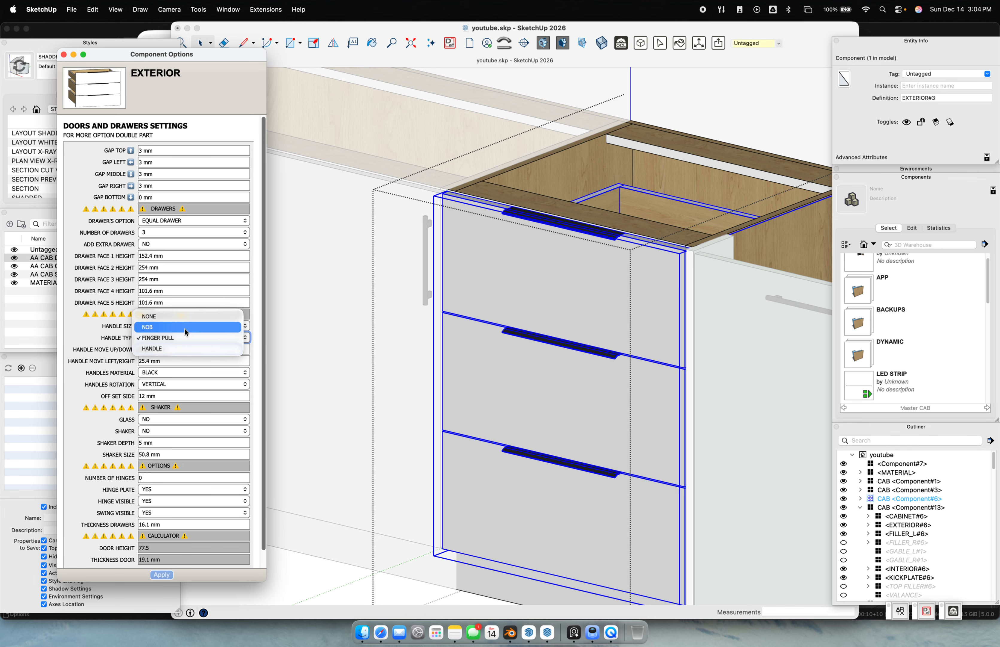
pyautogui.click(181, 331)
pyautogui.click(168, 574)
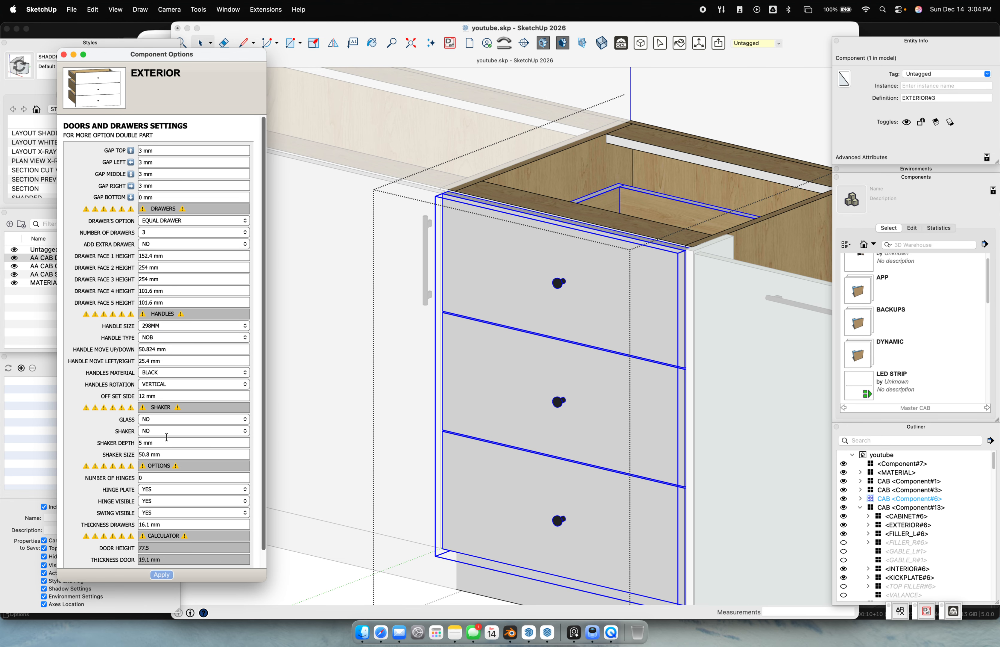
pyautogui.click(174, 338)
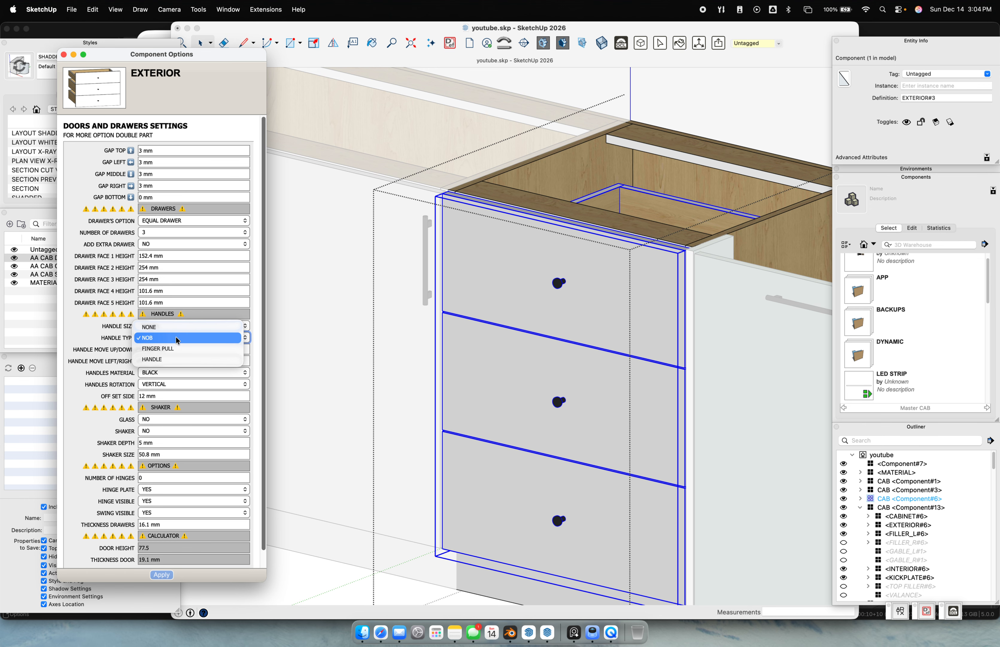
pyautogui.click(152, 358)
pyautogui.click(161, 574)
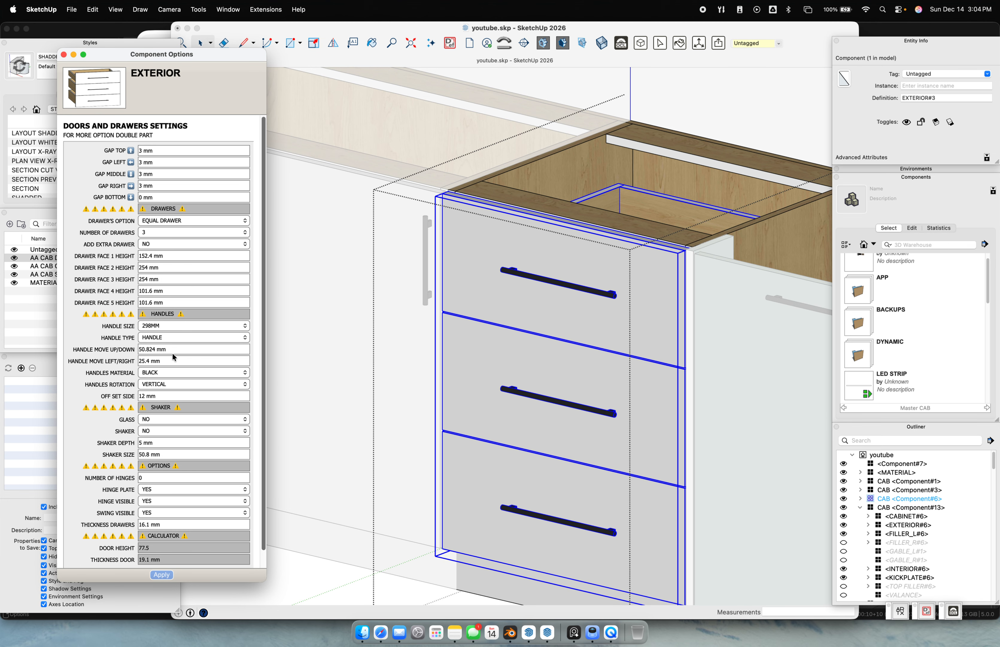
# Set the handle side offset to 0 mm and inspect the handle ends
pyautogui.click(167, 395)
pyautogui.scroll(10, 608, 329)
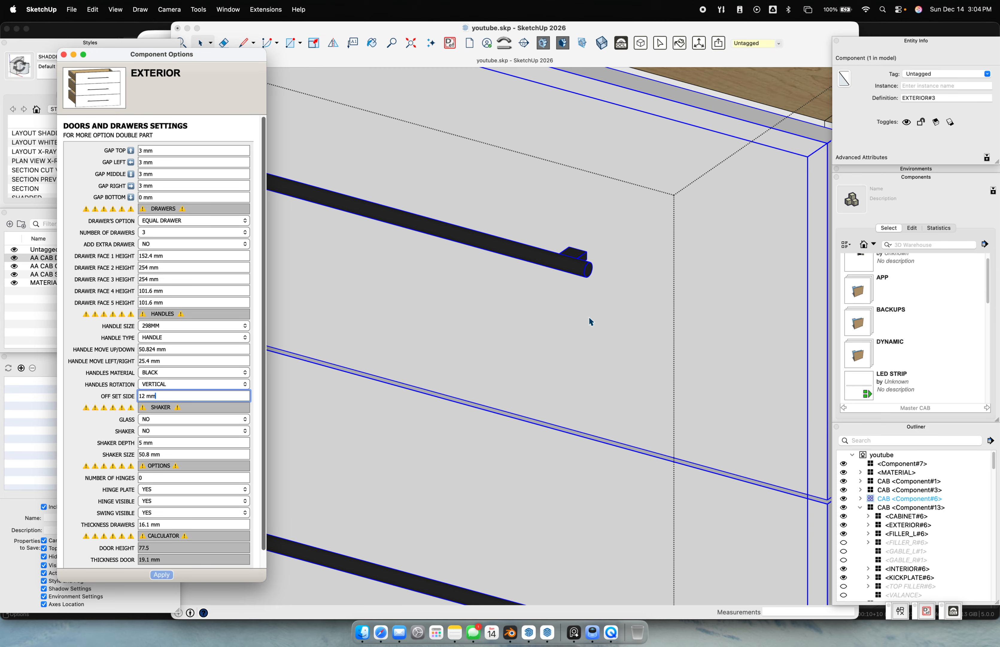
pyautogui.moveTo(560, 280)
pyautogui.mouseDown(button='middle')
pyautogui.moveTo(449, 283)
pyautogui.moveTo(475, 283)
pyautogui.mouseUp(button='middle')
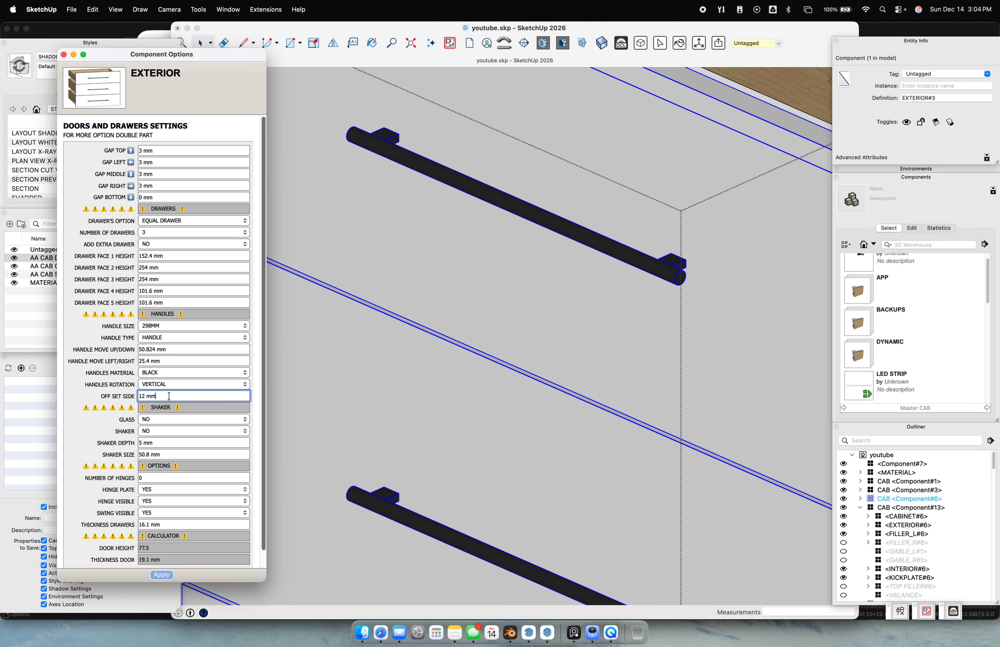
pyautogui.write('0')
pyautogui.press('Return')
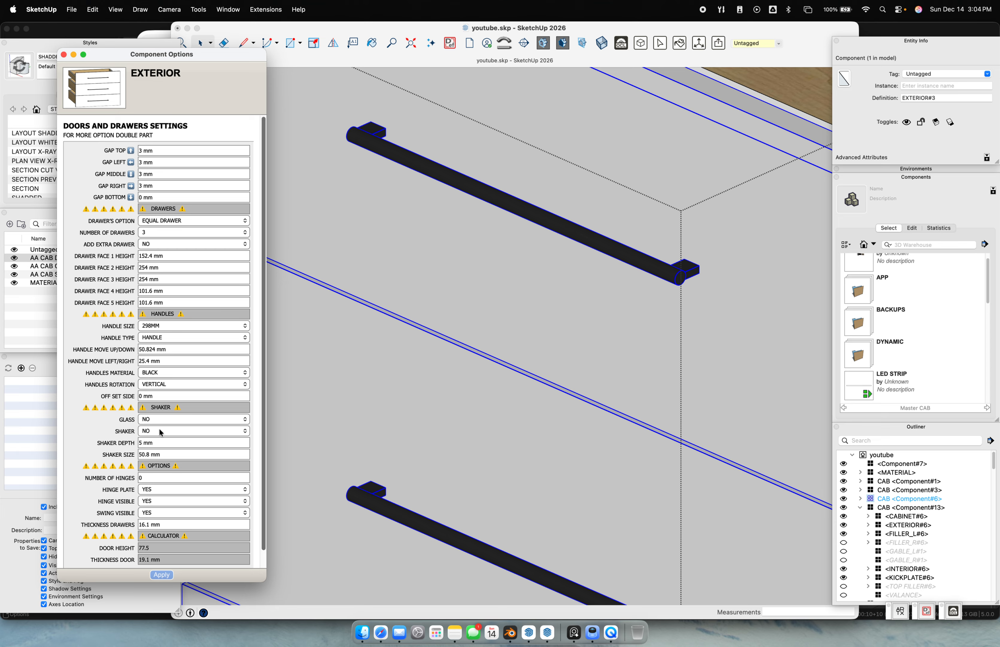
# Reset the handle side offset to 25.4 mm, then settle on 10 mm
pyautogui.click(164, 454)
pyautogui.moveTo(171, 396); pyautogui.dragTo(126, 397)
pyautogui.write('25.4')
pyautogui.press('Return')
pyautogui.doubleClick(152, 395)
pyautogui.write('10')
pyautogui.press('Return')
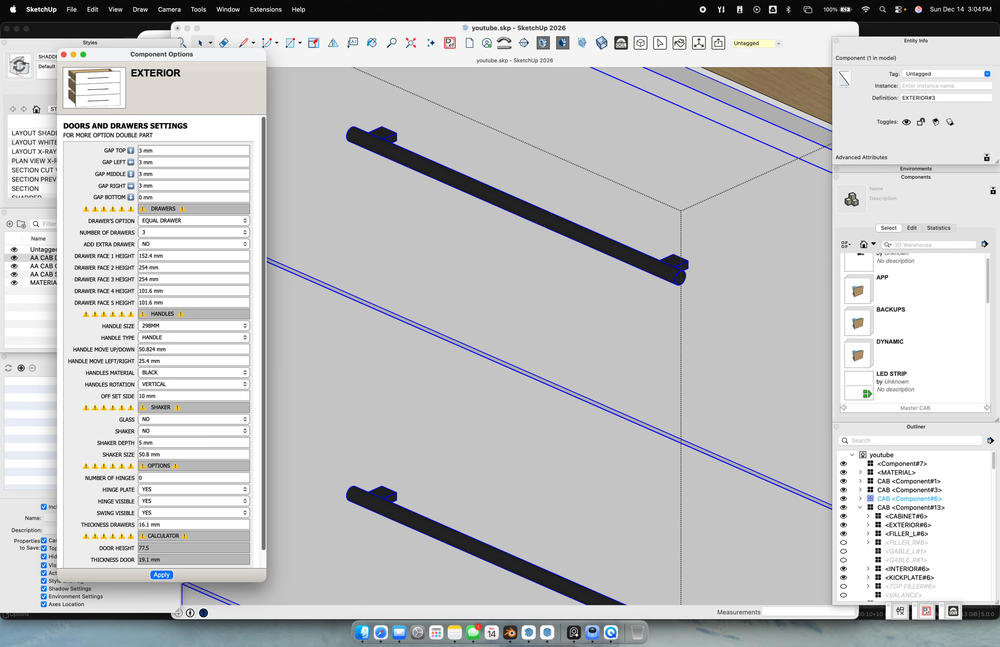
# Close the drawer cabinet and reopen it to check its drawer settings
pyautogui.scroll(-5, 489, 497)
pyautogui.scroll(-5, 494, 433)
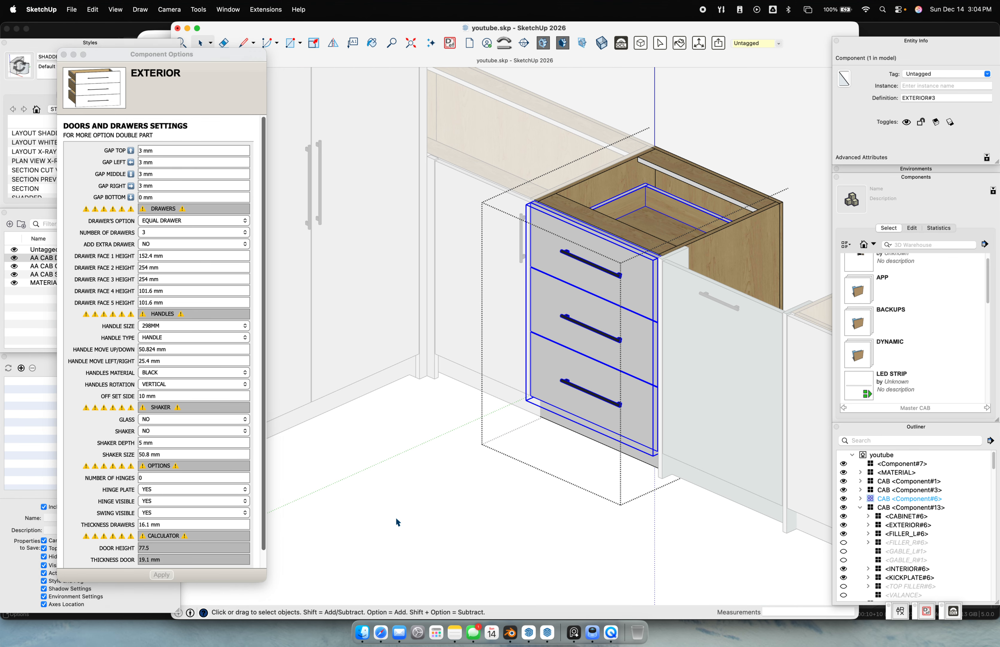
pyautogui.click(455, 430)
pyautogui.click(467, 493)
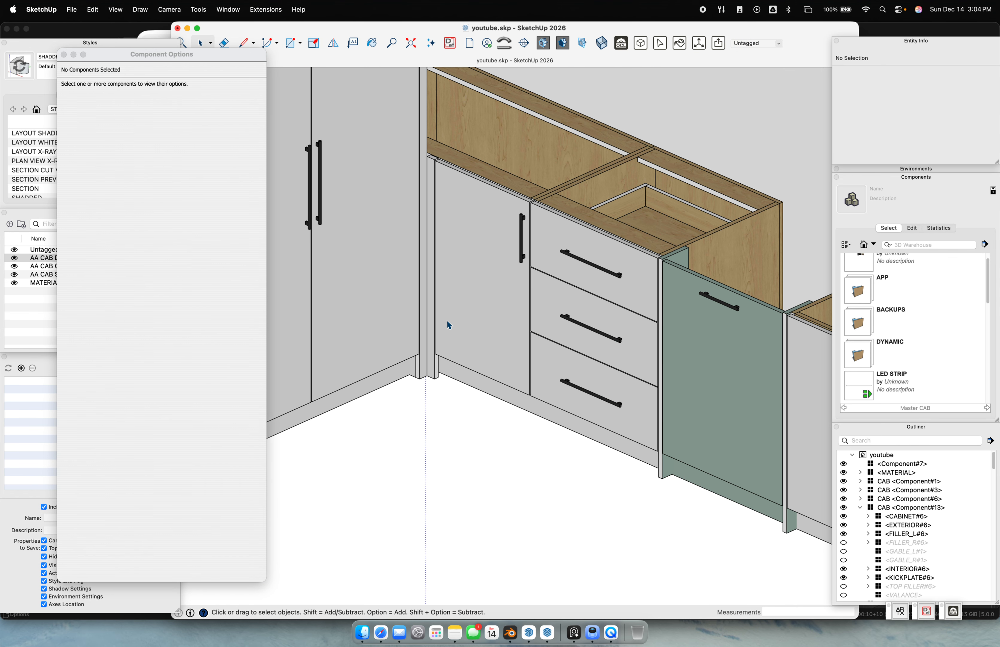
pyautogui.click(470, 319)
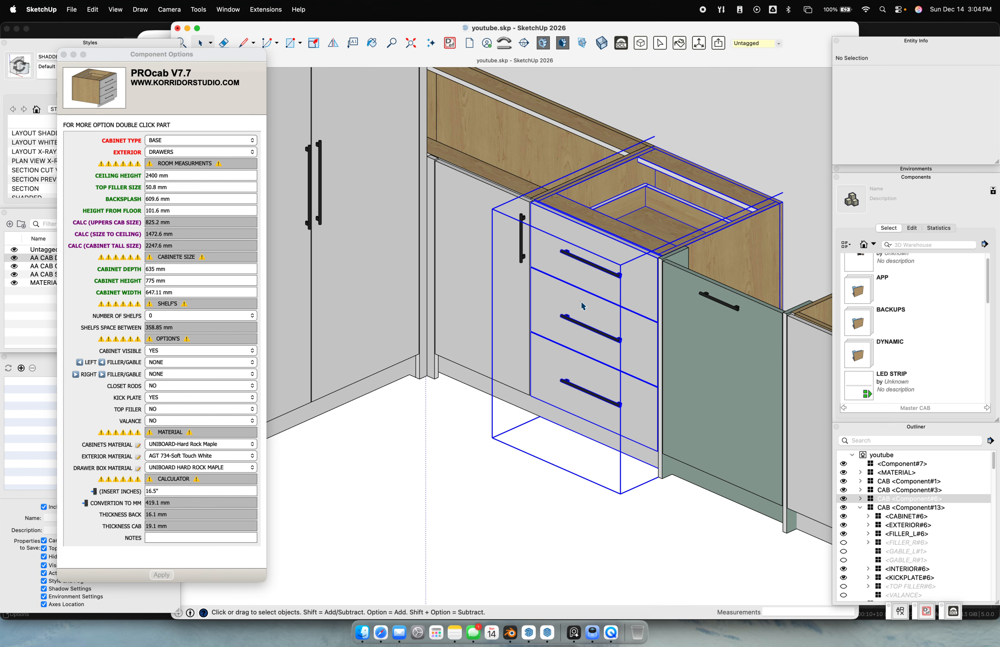
pyautogui.doubleClick(585, 297)
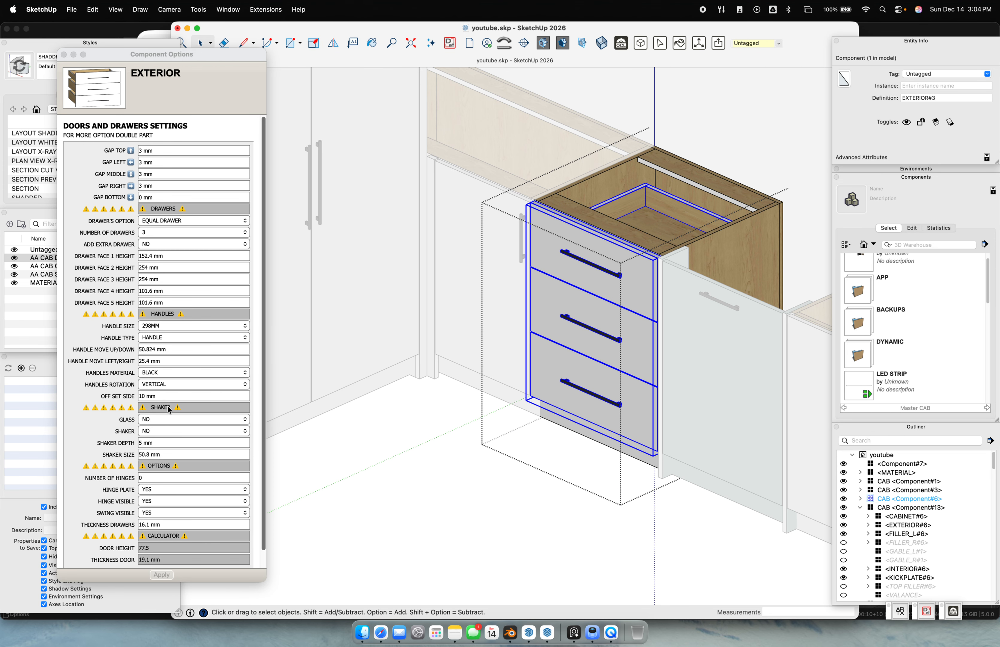
pyautogui.scroll(-2, 168, 407)
# Select the tall pantry cabinet and open it for editing
pyautogui.click(415, 481)
pyautogui.scroll(-5, 432, 409)
pyautogui.scroll(5, 384, 344)
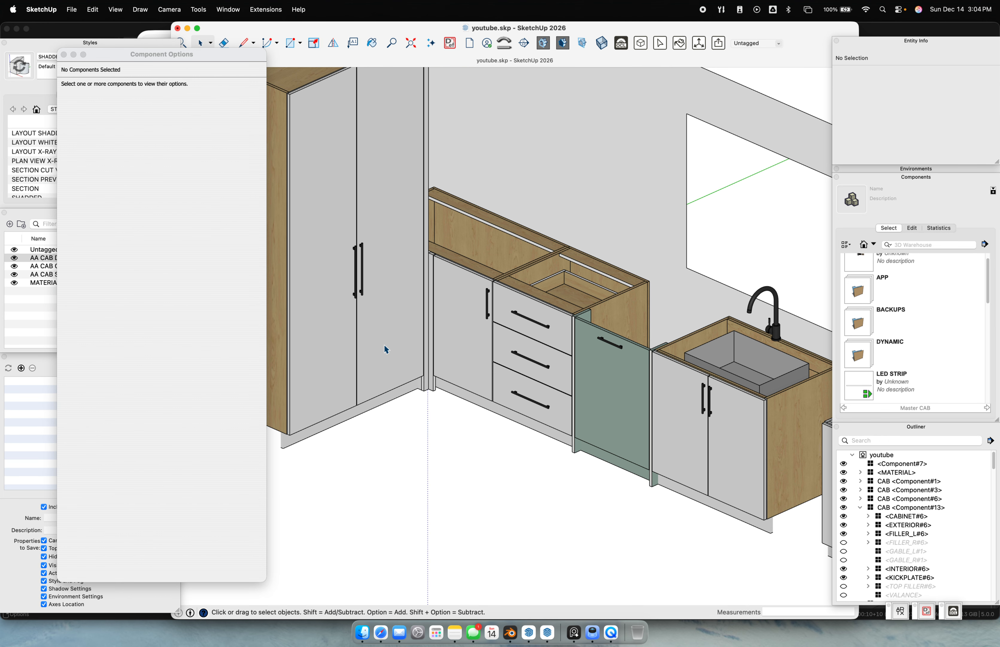
pyautogui.click(382, 342)
pyautogui.scroll(2, 430, 335)
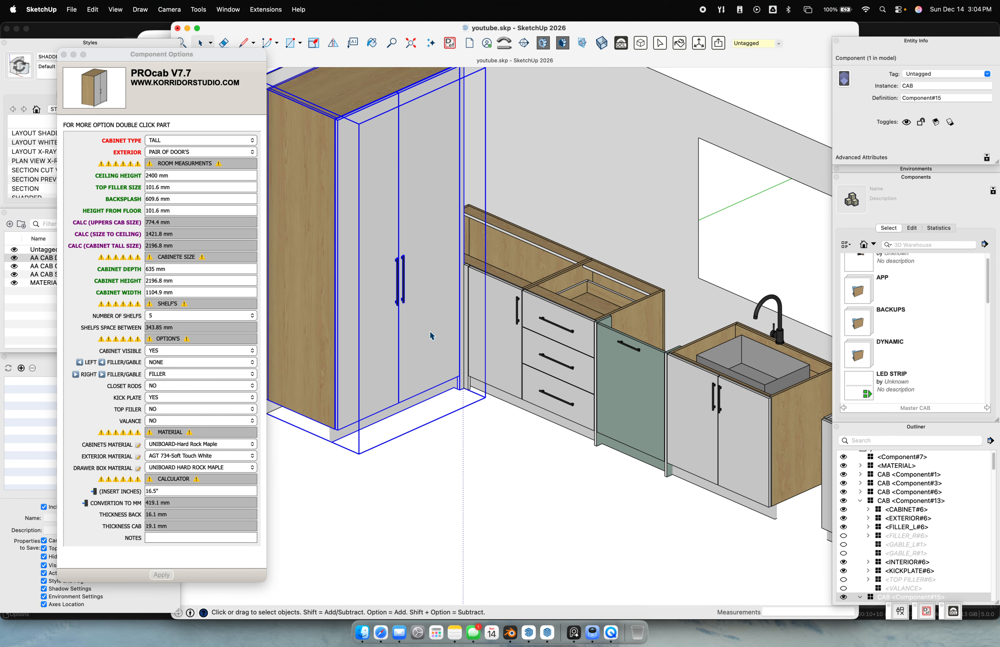
pyautogui.doubleClick(425, 314)
# Select the pantry's door front part, with the pantry centred in view
pyautogui.moveTo(425, 314); pyautogui.dragTo(424, 286)
pyautogui.moveTo(424, 286); pyautogui.dragTo(431, 356, button='middle')
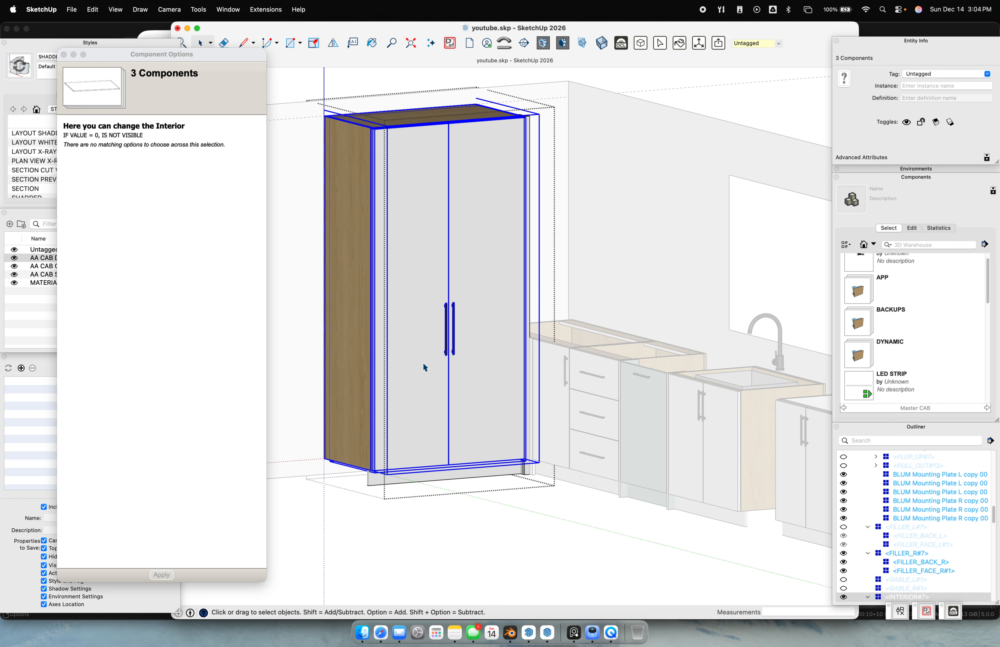
pyautogui.click(488, 423)
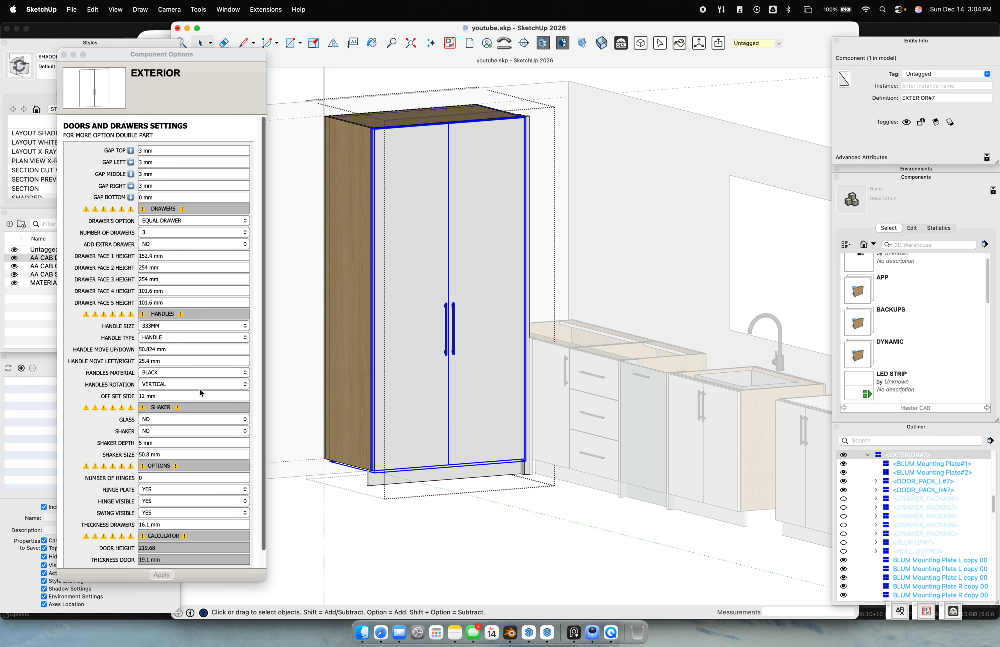
pyautogui.scroll(-2, 200, 389)
pyautogui.scroll(-3, 467, 368)
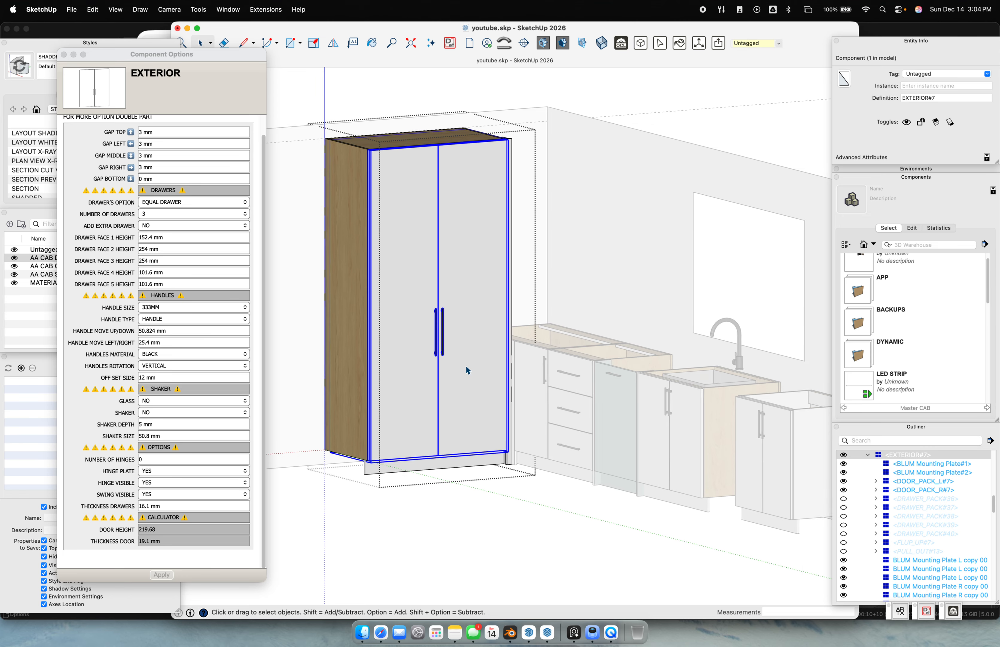
pyautogui.scroll(3, 487, 320)
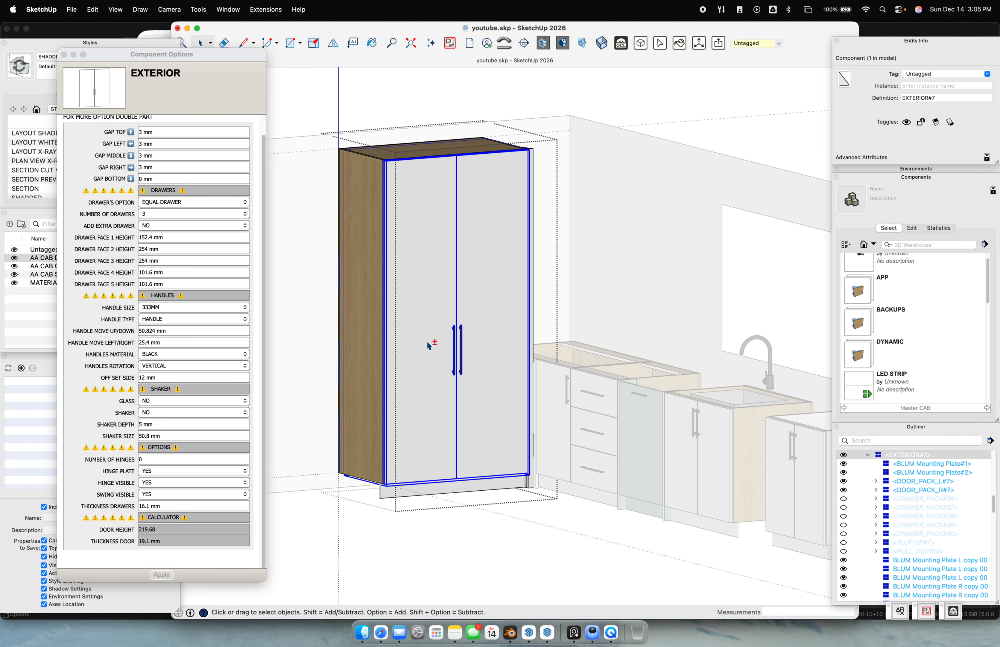
pyautogui.keyDown('shift'); pyautogui.moveTo(429, 345); pyautogui.dragTo(492, 327, button='middle'); pyautogui.keyUp('shift')
pyautogui.moveTo(559, 337); pyautogui.dragTo(563, 366, button='middle')
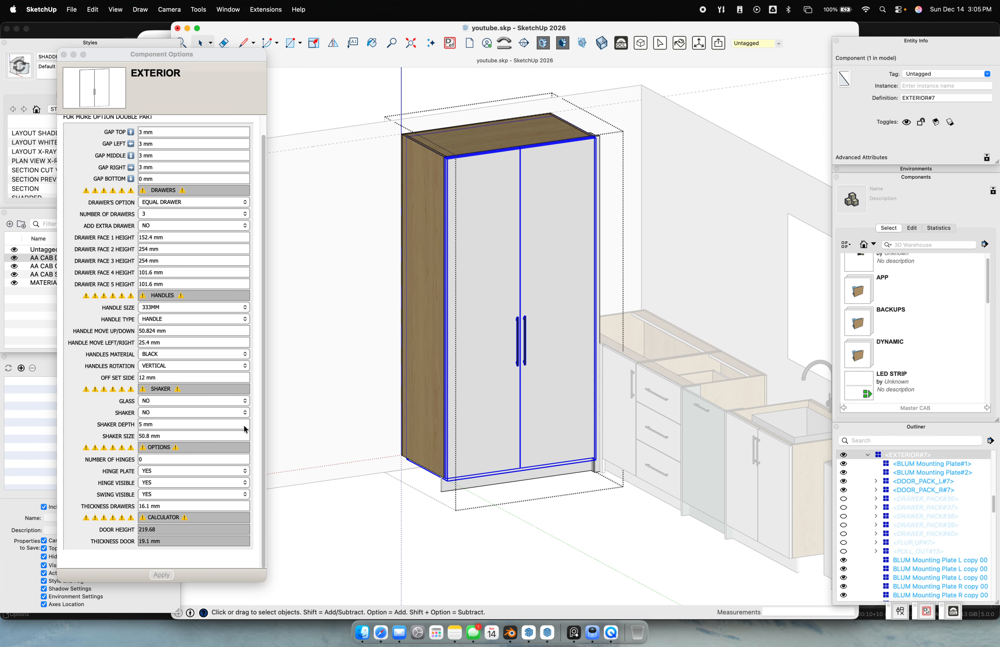
pyautogui.scroll(3, 428, 393)
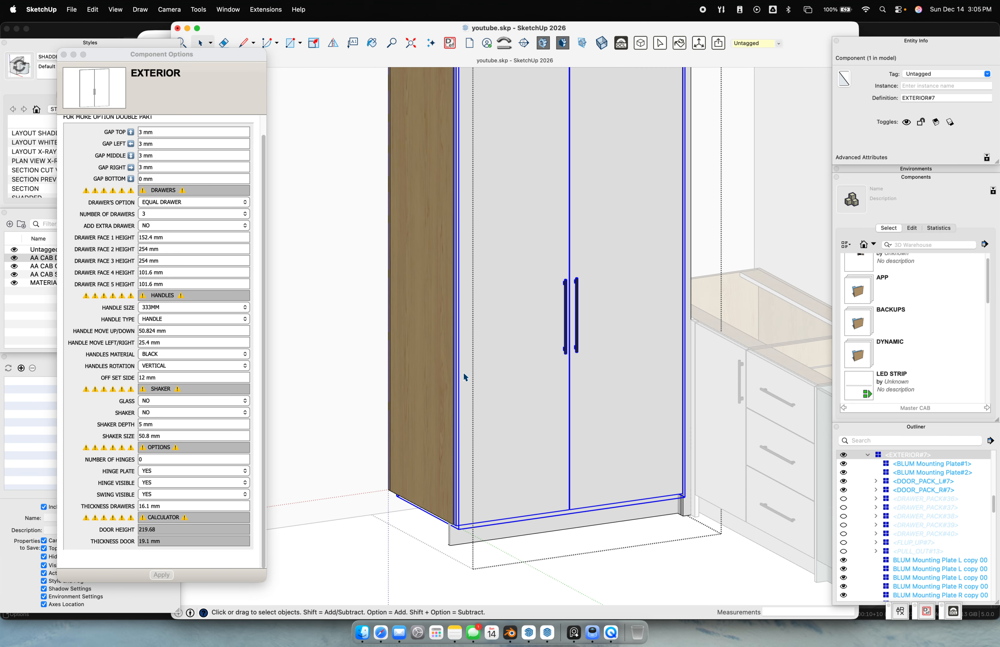
# Set the pantry doors' SHAKER option to YES and apply it
pyautogui.click(167, 413)
pyautogui.click(160, 399)
pyautogui.click(163, 574)
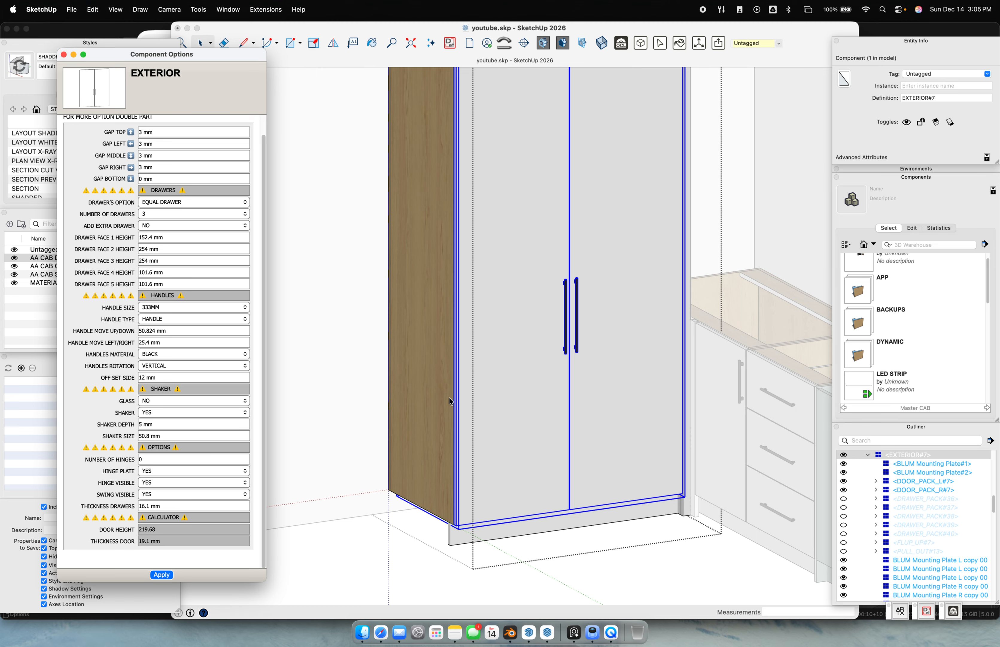
pyautogui.keyDown('shift'); pyautogui.moveTo(552, 307); pyautogui.dragTo(483, 371, button='middle'); pyautogui.keyUp('shift')
pyautogui.moveTo(349, 312); pyautogui.dragTo(508, 388, button='middle')
pyautogui.scroll(-4, 476, 299)
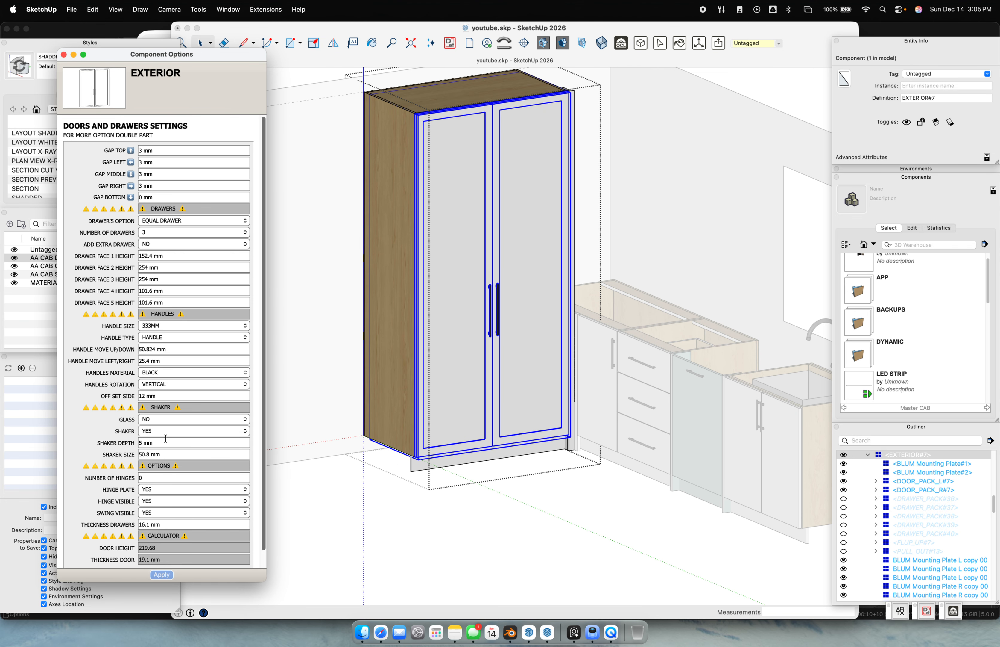
pyautogui.scroll(6, 549, 460)
# Set Shaker Depth to 12 mm and Shaker Size to 76.2 mm
pyautogui.tripleClick(179, 442)
pyautogui.write('12')
pyautogui.press('Return')
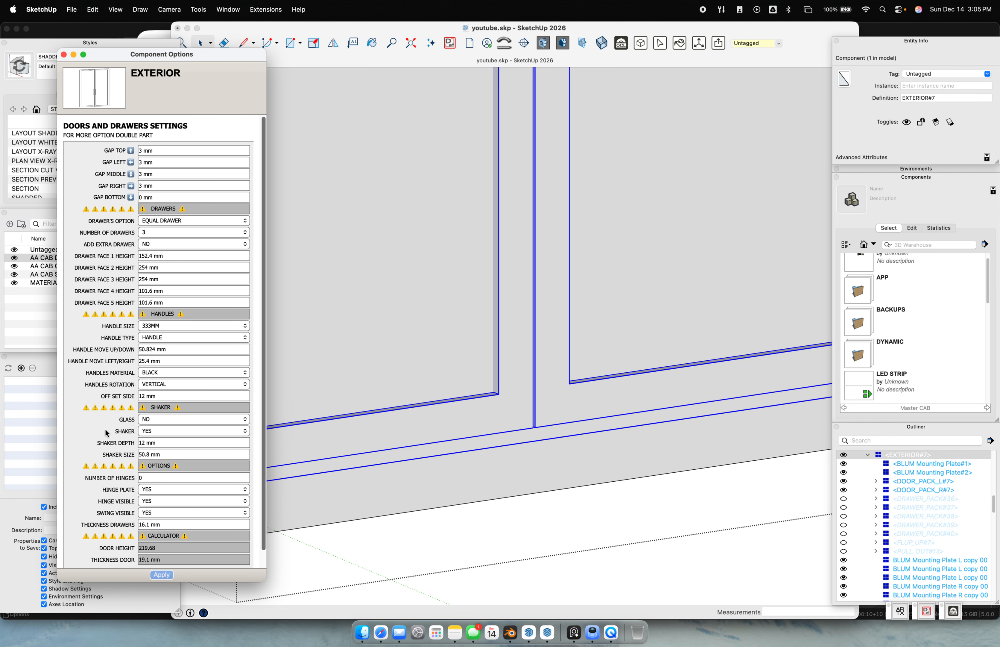
pyautogui.tripleClick(163, 454)
pyautogui.write('76.2')
pyautogui.press('Return')
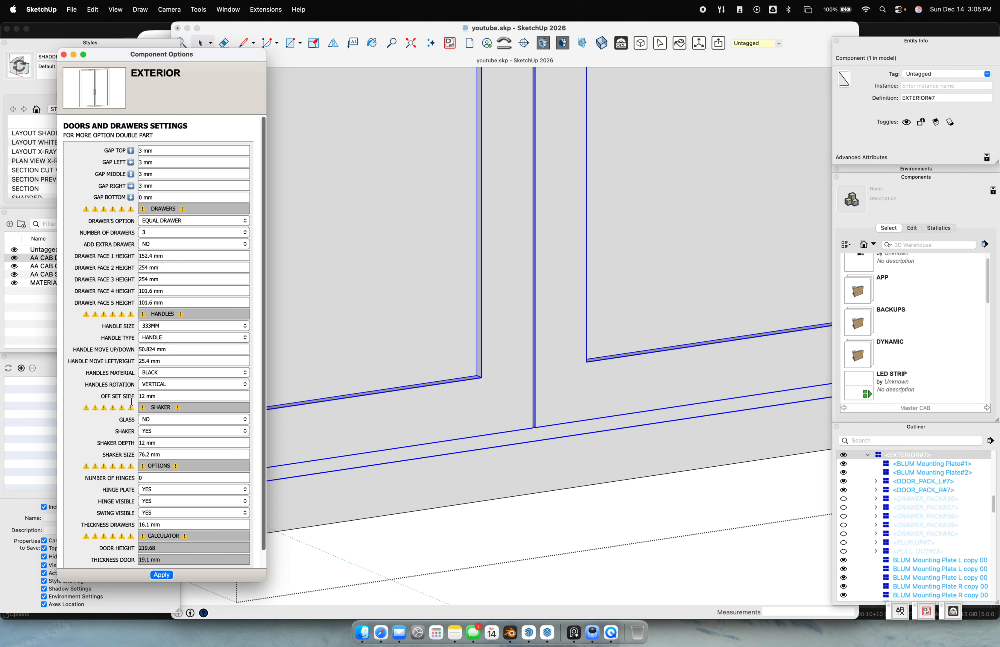
# Reselect the pantry's door part to review its door settings
pyautogui.scroll(-10, 364, 289)
pyautogui.click(466, 434)
pyautogui.click(467, 379)
pyautogui.click(176, 361)
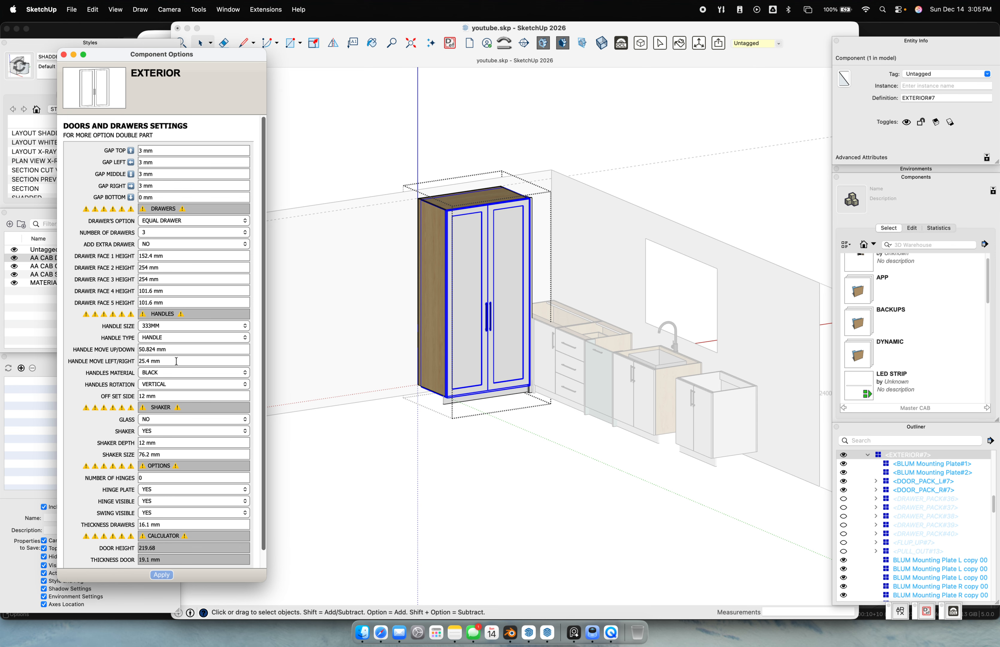
pyautogui.click(599, 459)
# Try a 1200 mm cabinet height, then undo back to the full tall height
pyautogui.click(472, 330)
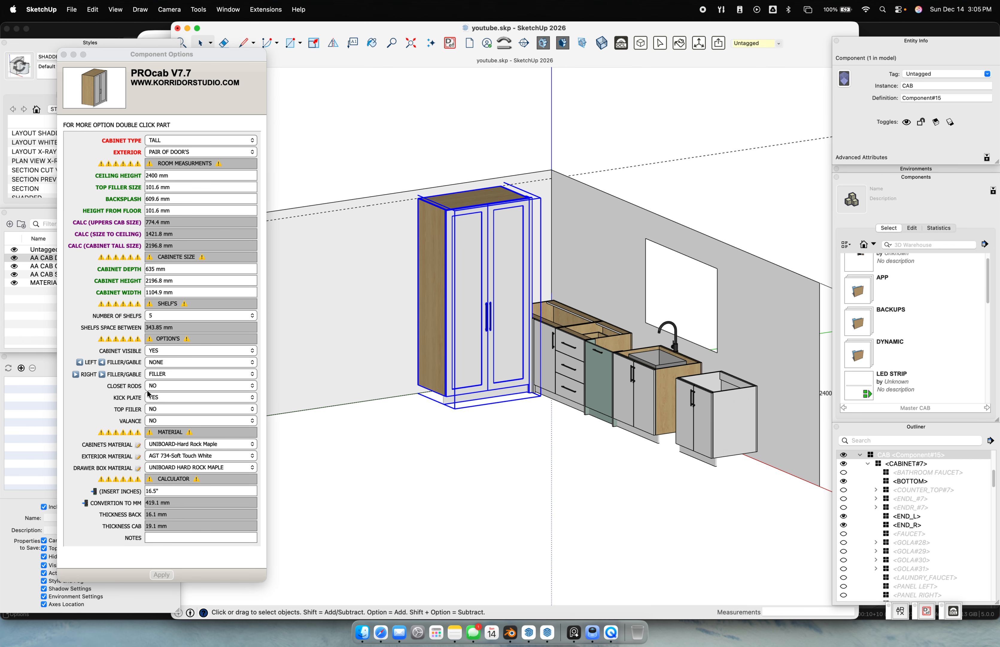
pyautogui.click(185, 284)
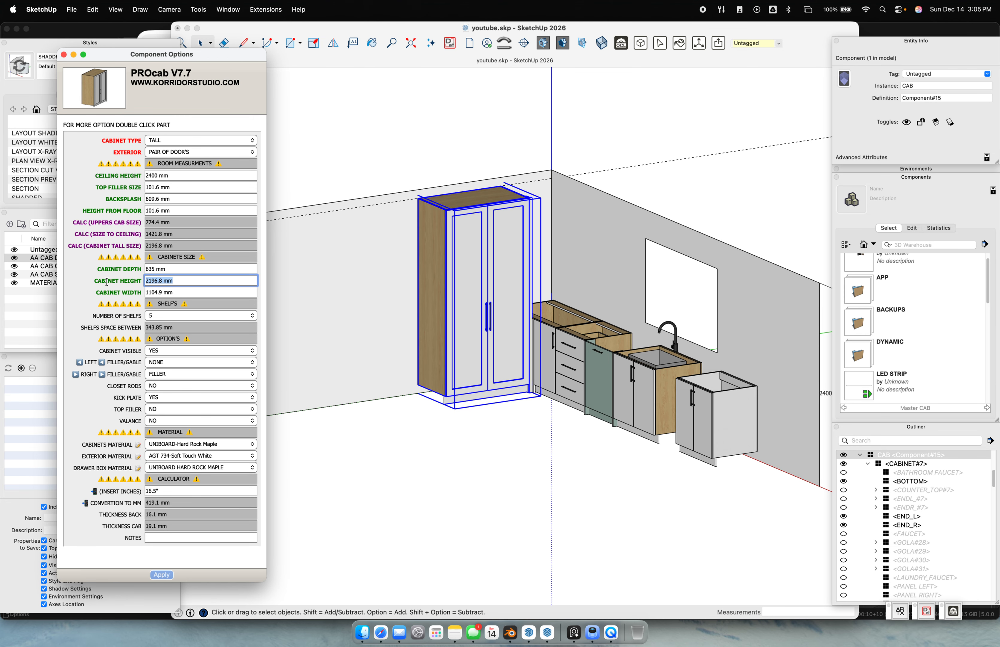
pyautogui.write('1200')
pyautogui.press('Return')
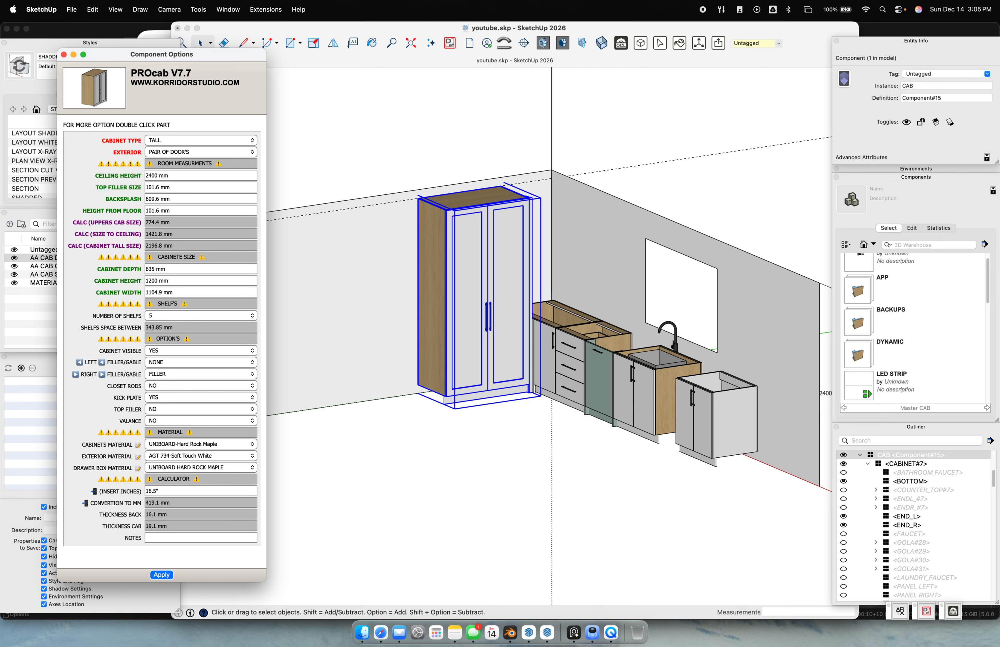
pyautogui.scroll(5, 516, 297)
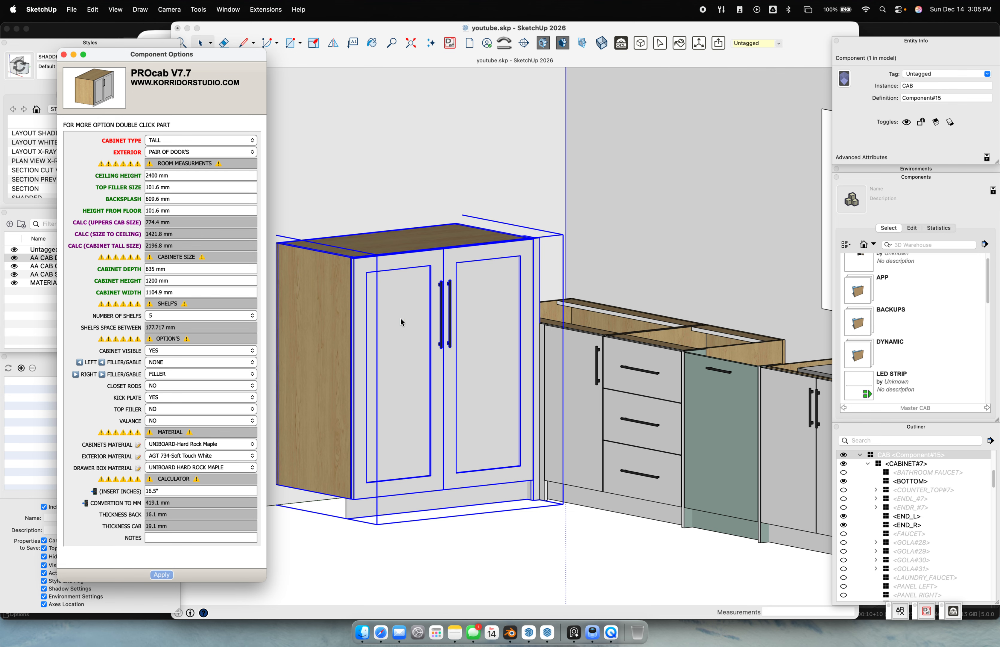
pyautogui.click(536, 573)
pyautogui.press('super+z')
pyautogui.scroll(-3, 446, 401)
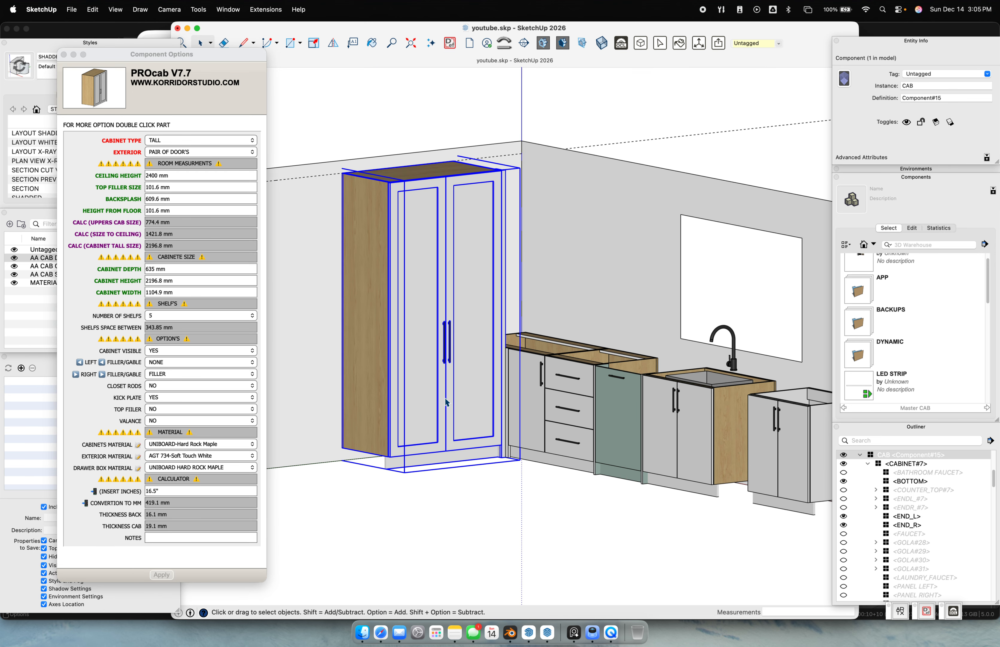
pyautogui.doubleClick(449, 384)
# Set the pantry doors' GLASS option to YES and apply it
pyautogui.click(465, 363)
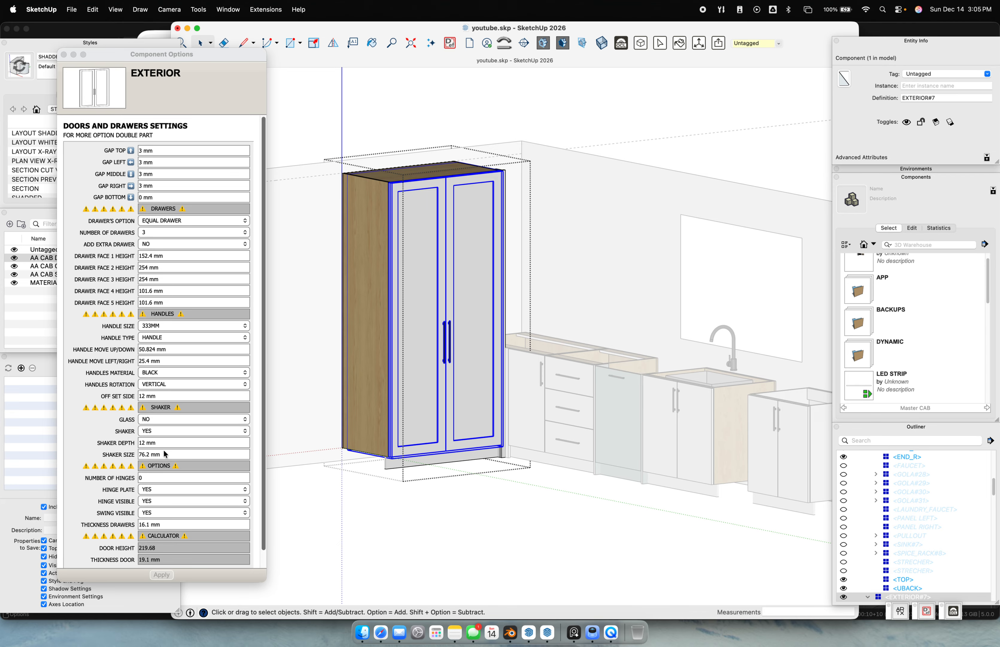
pyautogui.scroll(-1, 166, 453)
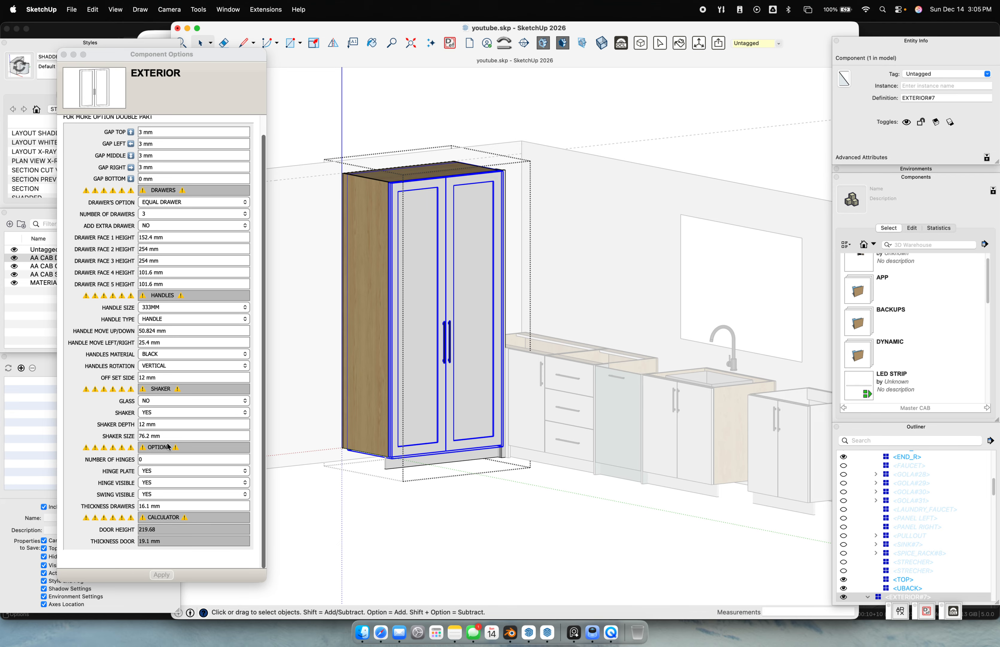
pyautogui.click(166, 403)
pyautogui.click(167, 401)
pyautogui.click(168, 410)
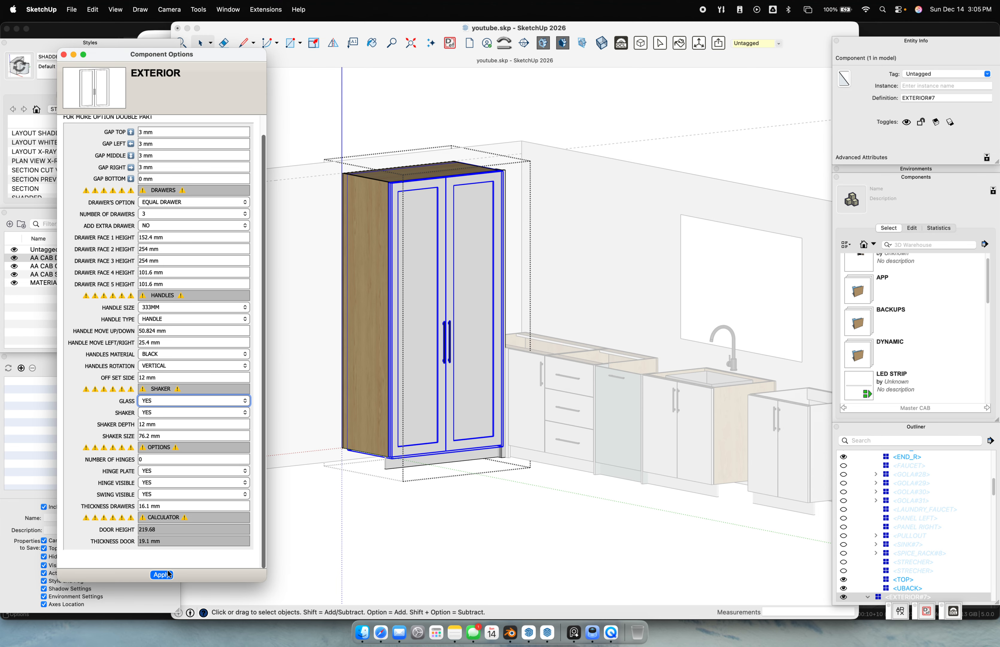
pyautogui.moveTo(386, 406); pyautogui.dragTo(614, 327, button='middle')
pyautogui.scroll(3, 471, 270)
pyautogui.scroll(-1, 540, 302)
pyautogui.scroll(-3, 615, 327)
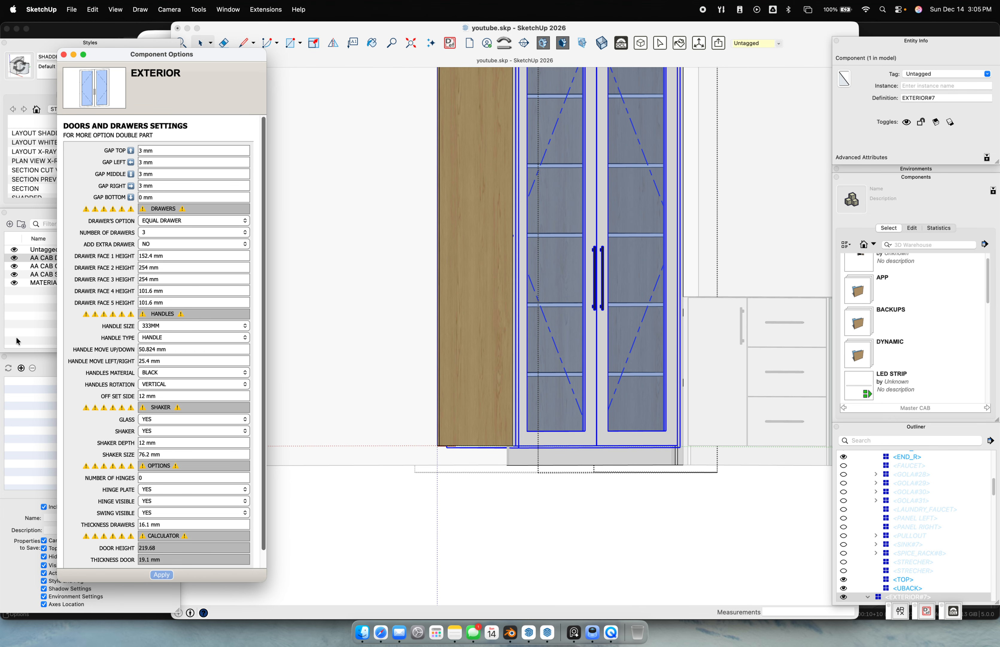
# Hide the doors tag and orbit to view the shelves inside
pyautogui.click(14, 258)
pyautogui.moveTo(568, 235); pyautogui.dragTo(691, 244, button='middle')
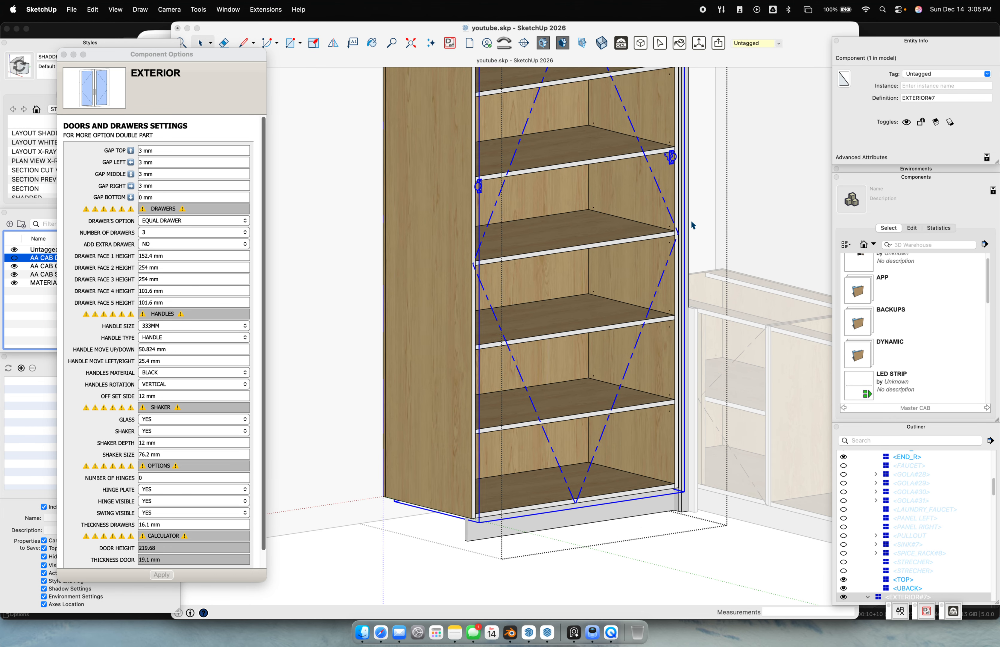
pyautogui.scroll(5, 676, 232)
pyautogui.scroll(5, 662, 235)
pyautogui.moveTo(633, 227)
pyautogui.mouseDown(button='middle')
pyautogui.moveTo(715, 137)
pyautogui.moveTo(635, 232)
pyautogui.mouseUp(button='middle')
pyautogui.scroll(-10, 635, 232)
pyautogui.scroll(6, 560, 357)
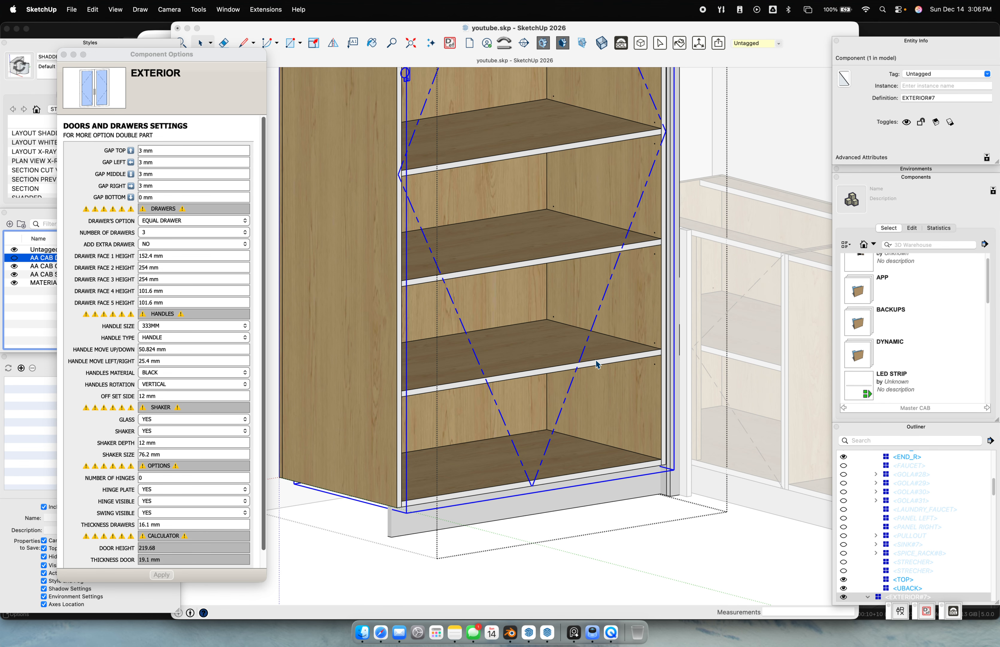
# Select the pantry's bottom shelf and set PIN VISIBLE to NO
pyautogui.doubleClick(561, 357)
pyautogui.click(555, 351)
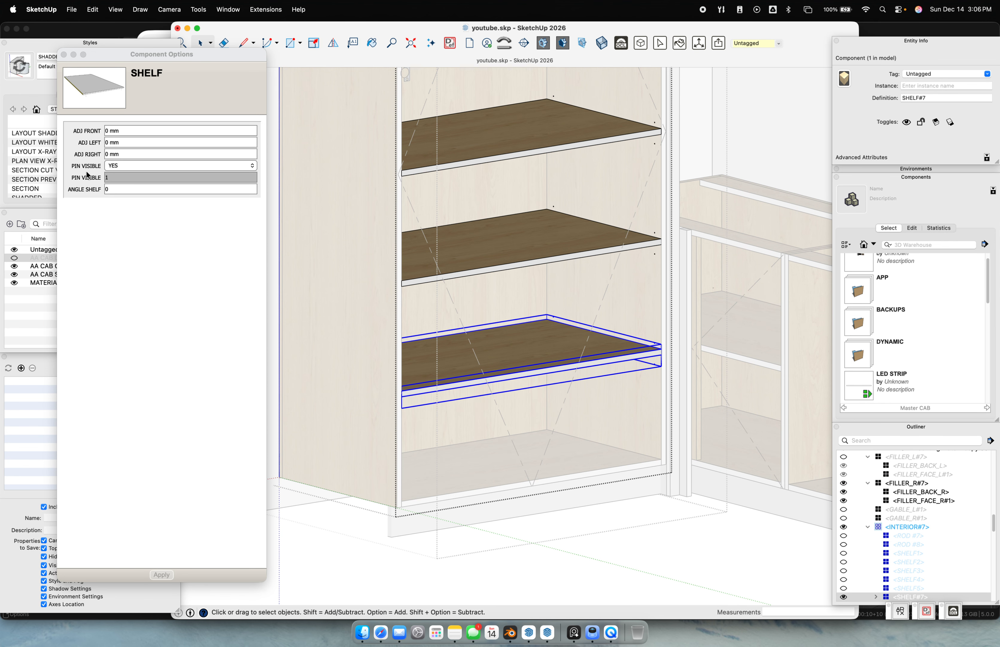
pyautogui.click(127, 167)
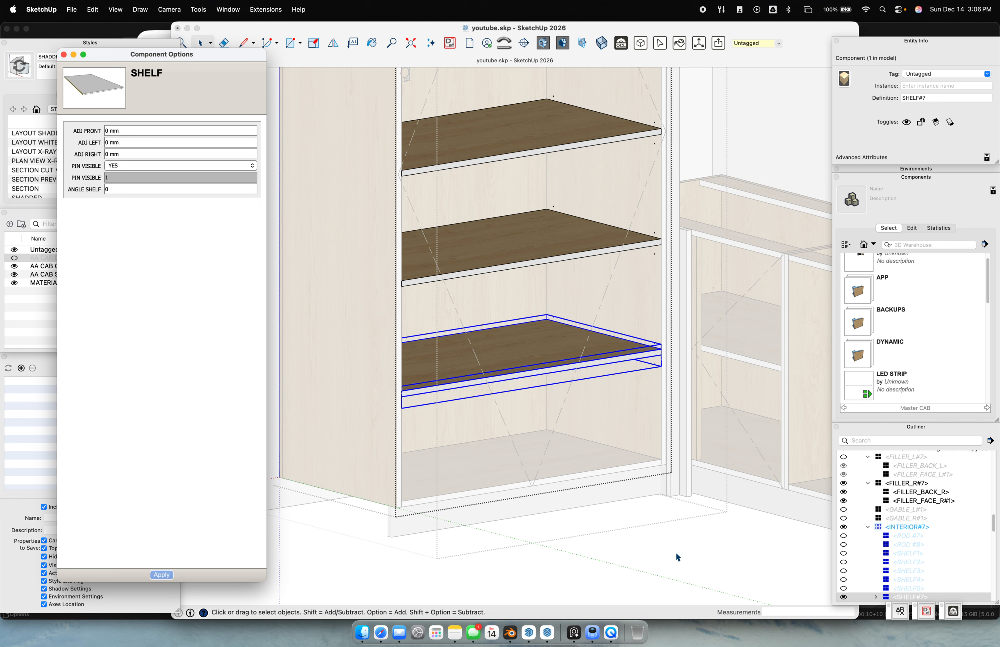
pyautogui.click(710, 536)
pyautogui.scroll(-3, 680, 504)
pyautogui.click(605, 404)
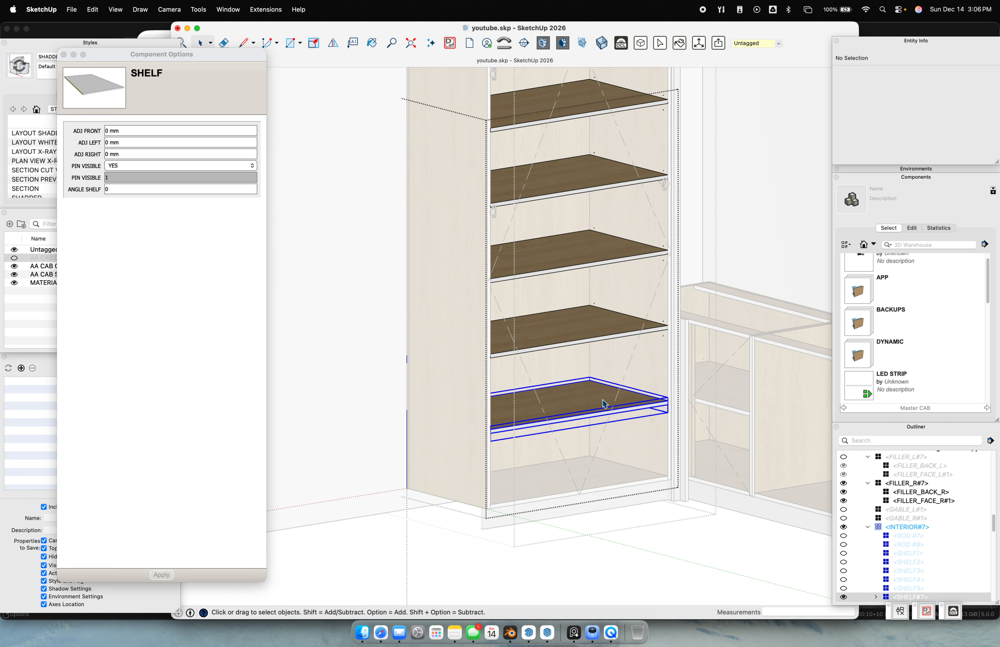
pyautogui.moveTo(609, 272); pyautogui.dragTo(585, 370, button='middle')
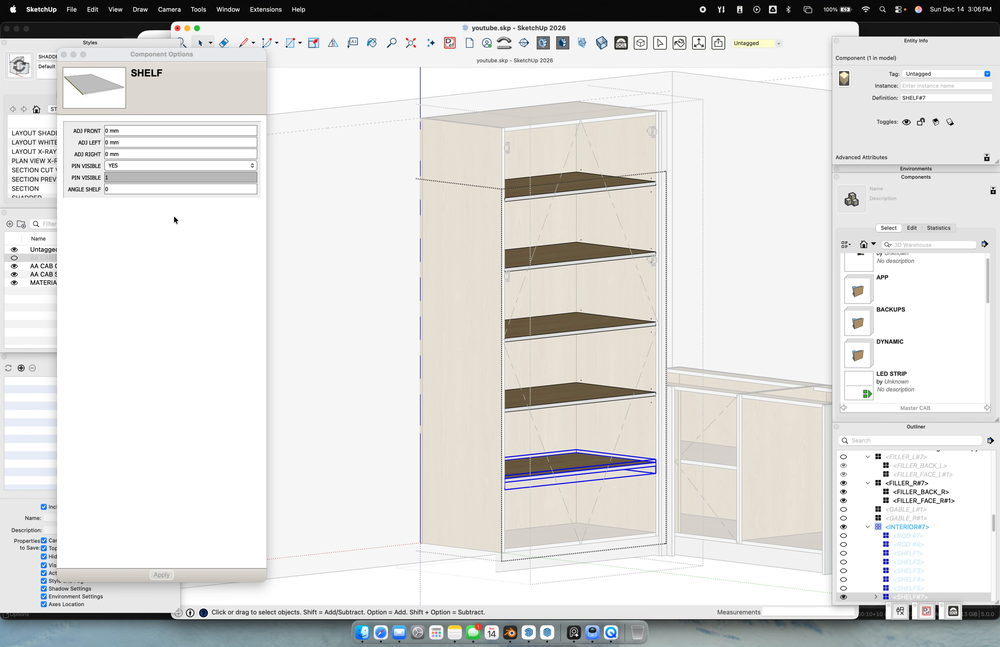
pyautogui.click(133, 169)
pyautogui.click(134, 166)
pyautogui.click(127, 174)
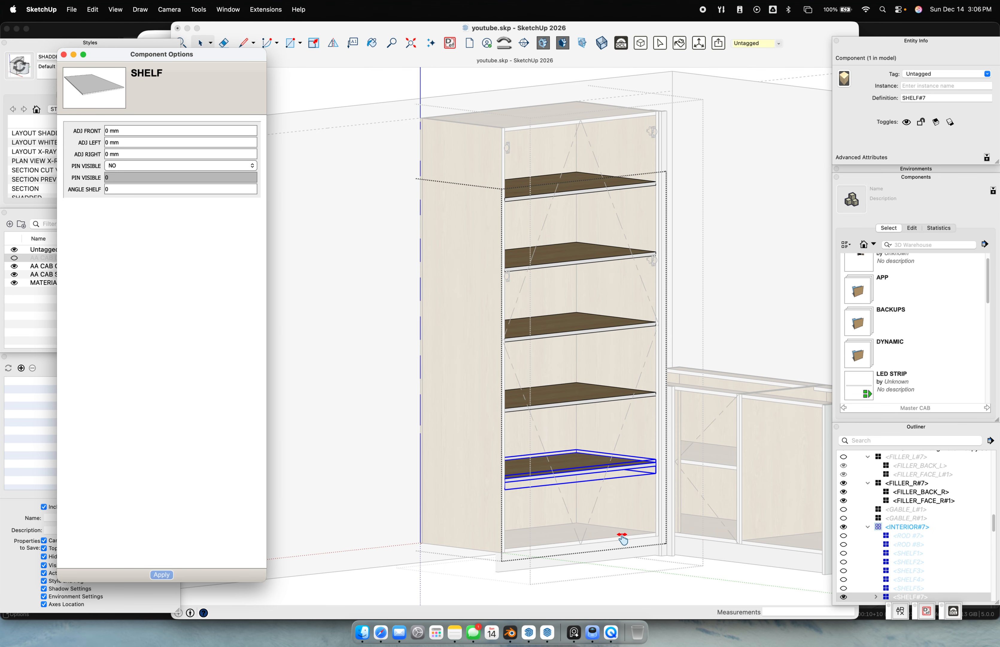
# Test the shelf's pins by applying PIN VISIBLE YES, then NO
pyautogui.scroll(3, 628, 532)
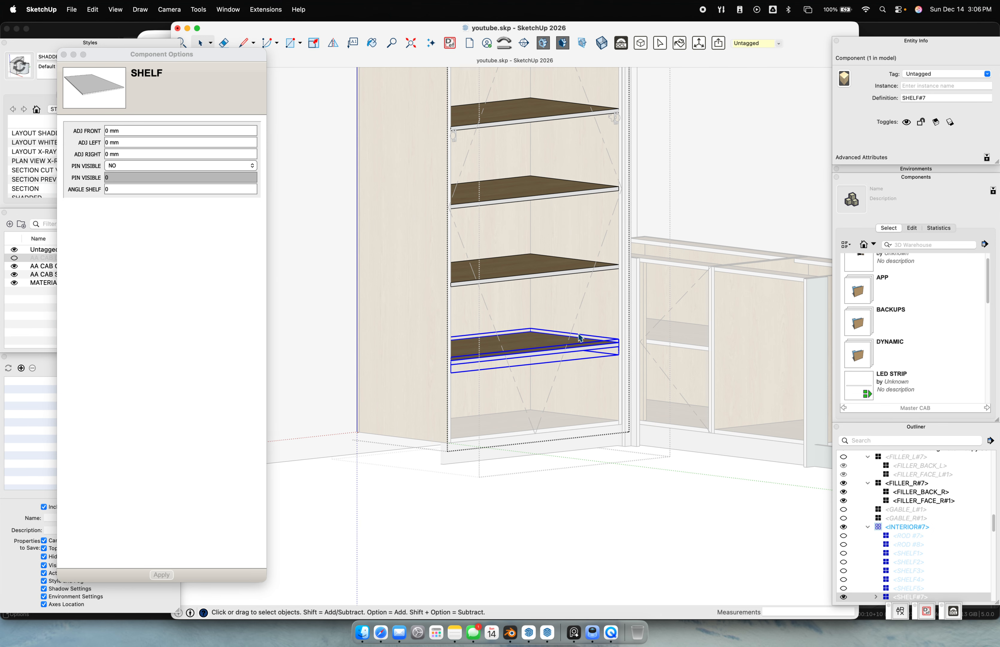
pyautogui.keyDown('shift'); pyautogui.moveTo(546, 185); pyautogui.dragTo(557, 248, button='middle'); pyautogui.keyUp('shift')
pyautogui.moveTo(583, 328); pyautogui.dragTo(597, 258, button='middle')
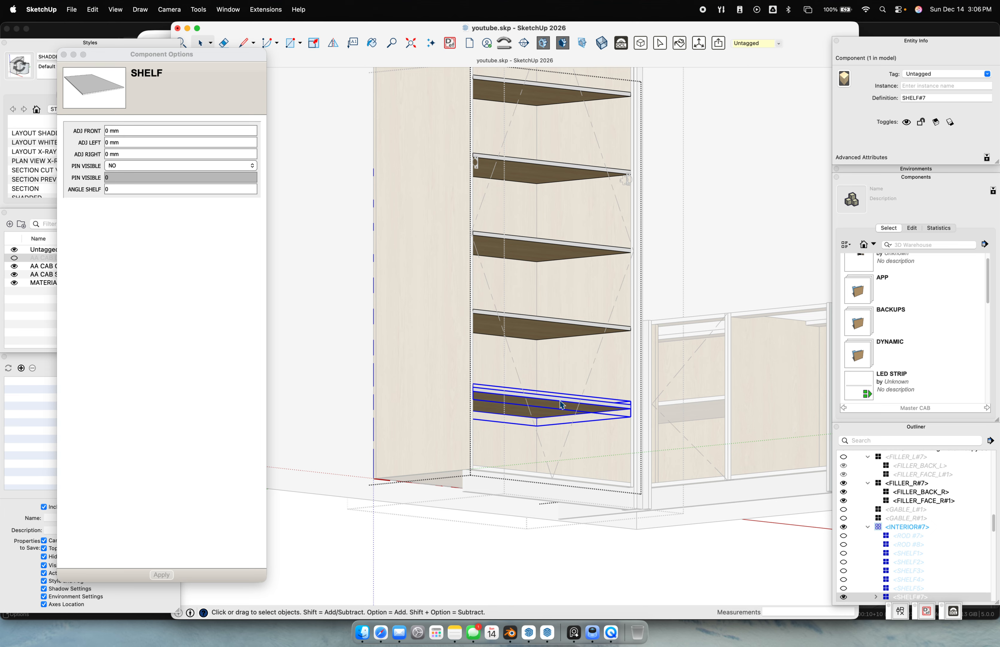
pyautogui.click(126, 165)
pyautogui.click(137, 171)
pyautogui.click(161, 574)
pyautogui.click(127, 163)
pyautogui.click(130, 176)
pyautogui.click(162, 575)
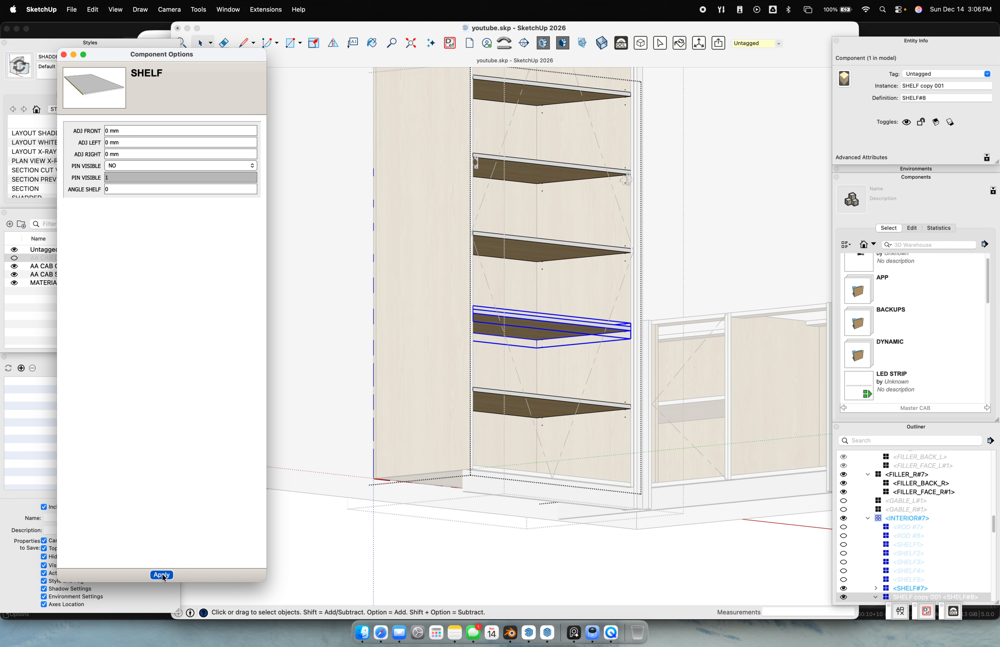
# Reselect the bottom shelf and apply PIN VISIBLE NO to hide its pins
pyautogui.scroll(5, 604, 356)
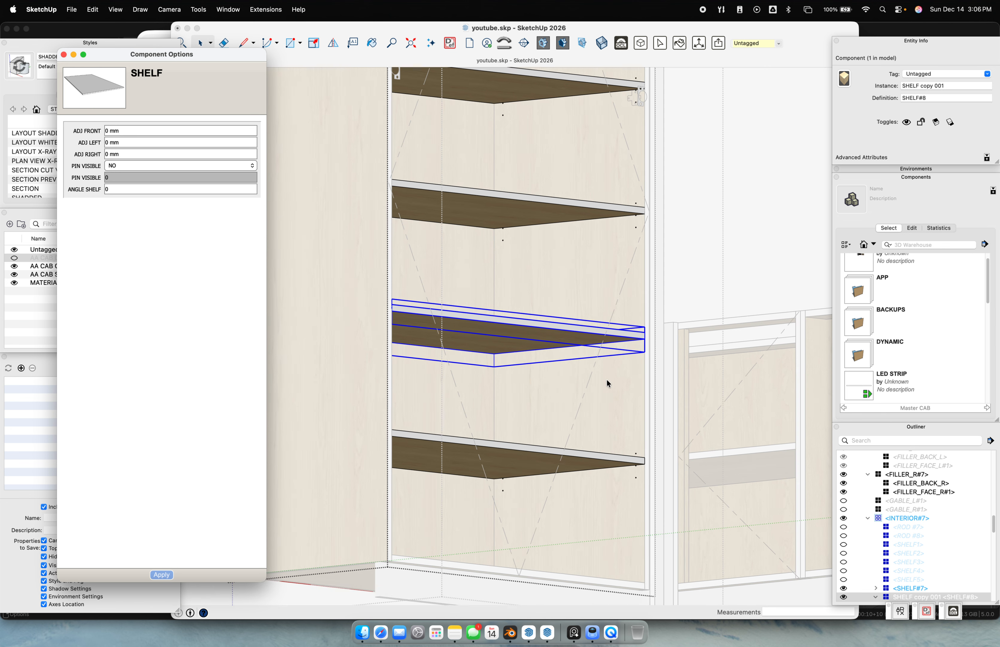
pyautogui.scroll(-2, 608, 383)
pyautogui.click(528, 445)
pyautogui.click(142, 167)
pyautogui.click(133, 176)
pyautogui.click(161, 575)
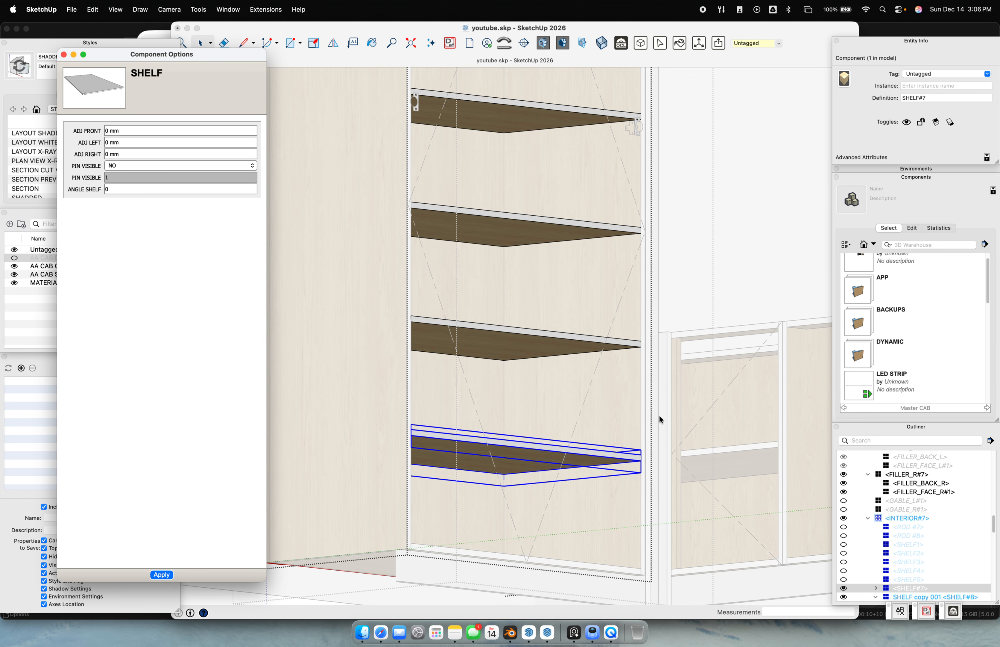
# Set PIN VISIBLE to YES on the copied shelf and the next shelf up
pyautogui.keyDown('shift'); pyautogui.moveTo(578, 366); pyautogui.dragTo(587, 444, button='middle'); pyautogui.keyUp('shift')
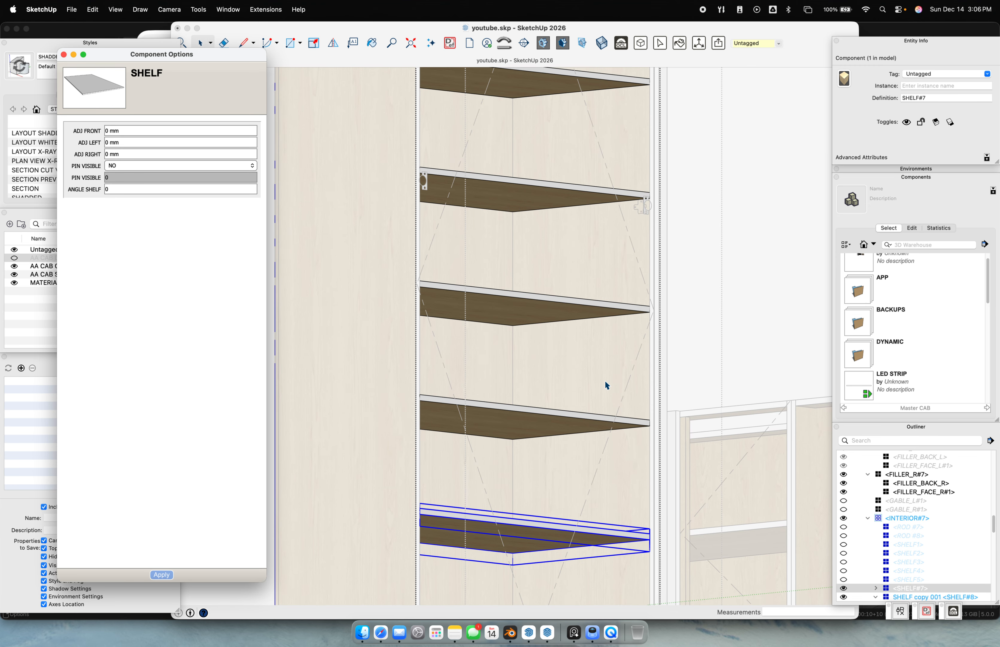
pyautogui.moveTo(606, 381); pyautogui.dragTo(624, 469, button='middle')
pyautogui.click(577, 422)
pyautogui.click(129, 166)
pyautogui.click(129, 165)
pyautogui.click(127, 156)
pyautogui.moveTo(640, 454); pyautogui.dragTo(532, 310, button='middle')
pyautogui.click(514, 306)
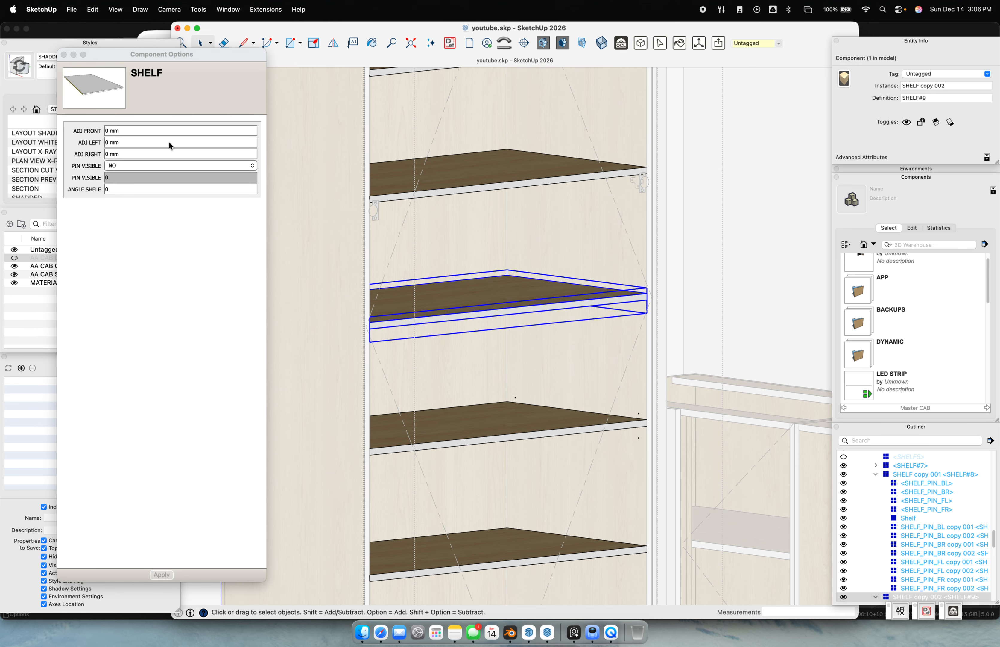
pyautogui.click(124, 165)
pyautogui.click(122, 157)
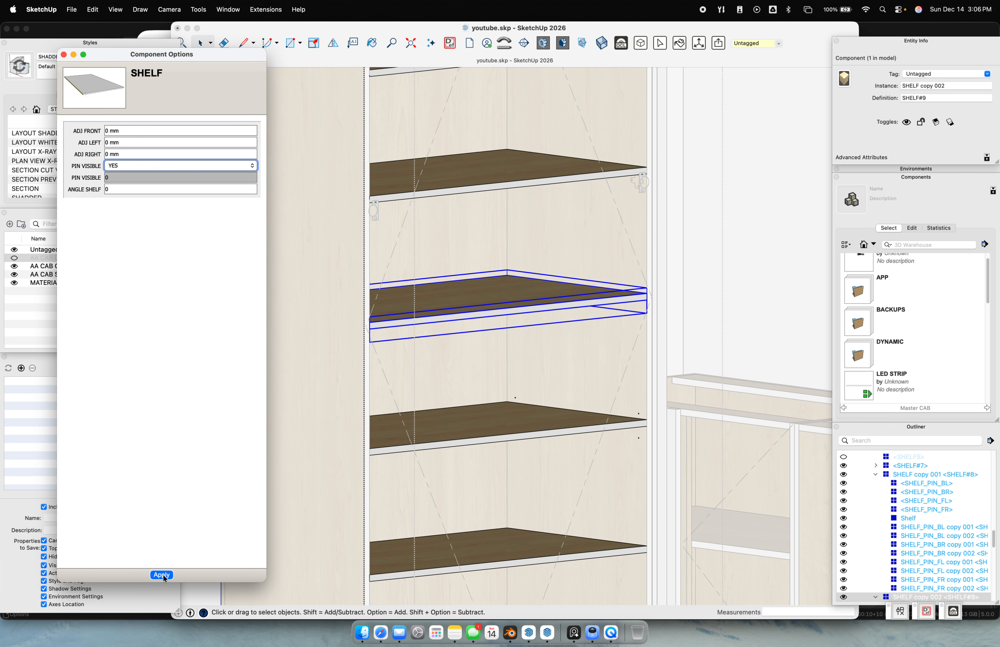
pyautogui.moveTo(525, 407); pyautogui.dragTo(616, 305, button='middle')
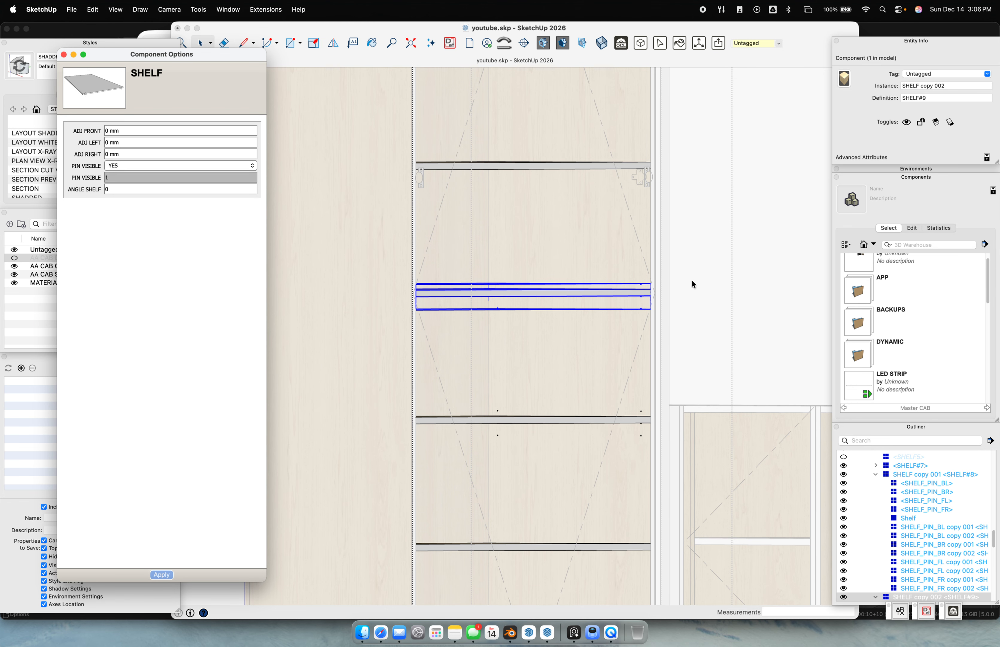
# Tilt the selected shelf to a 15° ANGLE SHELF
pyautogui.scroll(6, 621, 299)
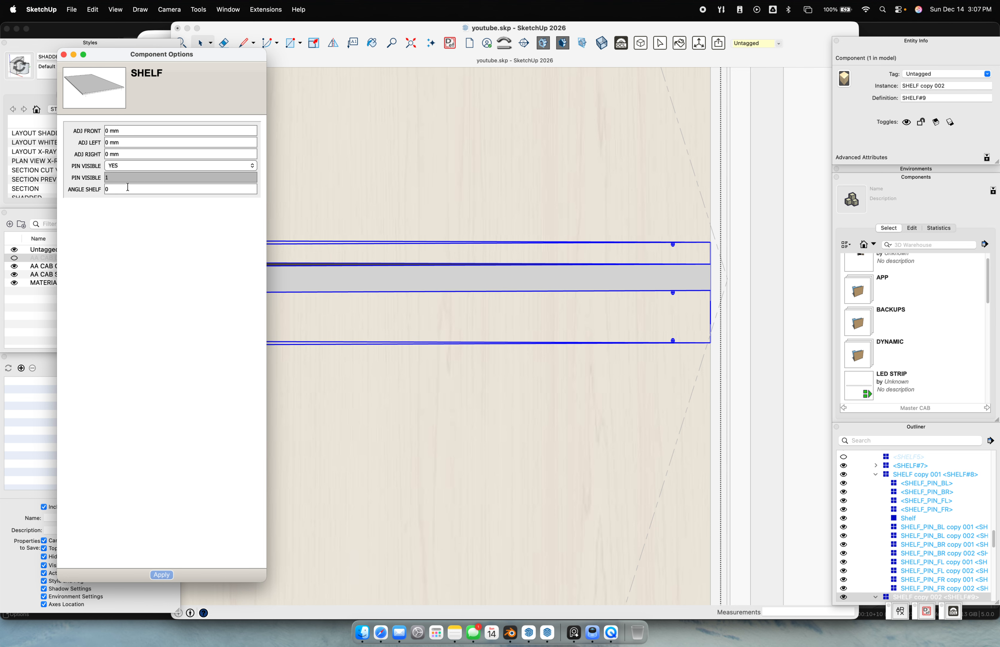
pyautogui.scroll(-3, 521, 282)
pyautogui.scroll(-3, 520, 281)
pyautogui.click(101, 191)
pyautogui.write('15')
pyautogui.press('Return')
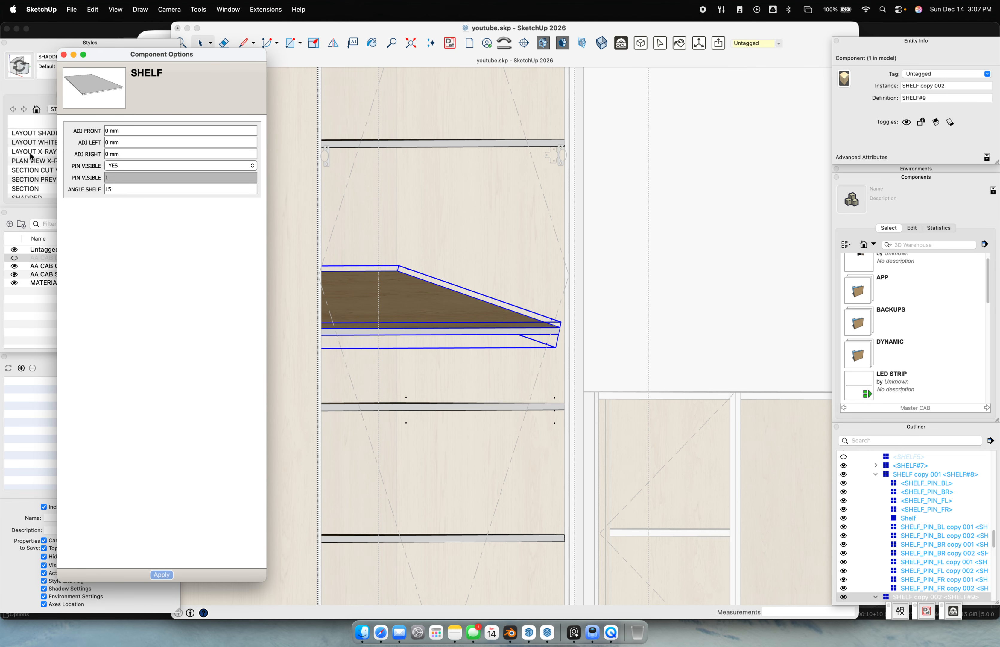
# Tilt the shelf below it to 15° as well
pyautogui.click(415, 404)
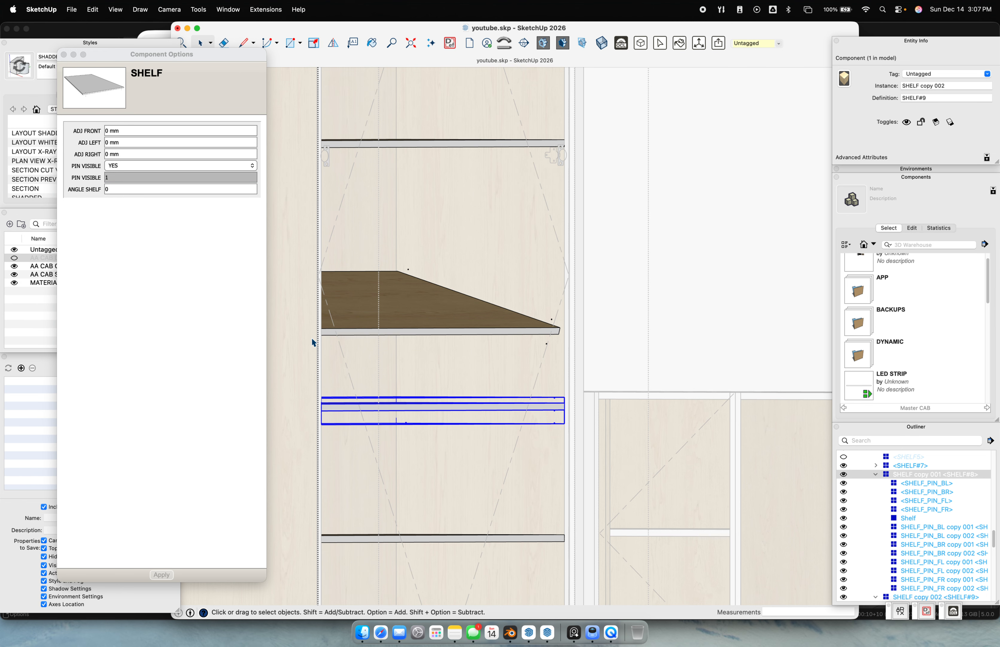
pyautogui.click(144, 190)
pyautogui.write('15')
pyautogui.press('Return')
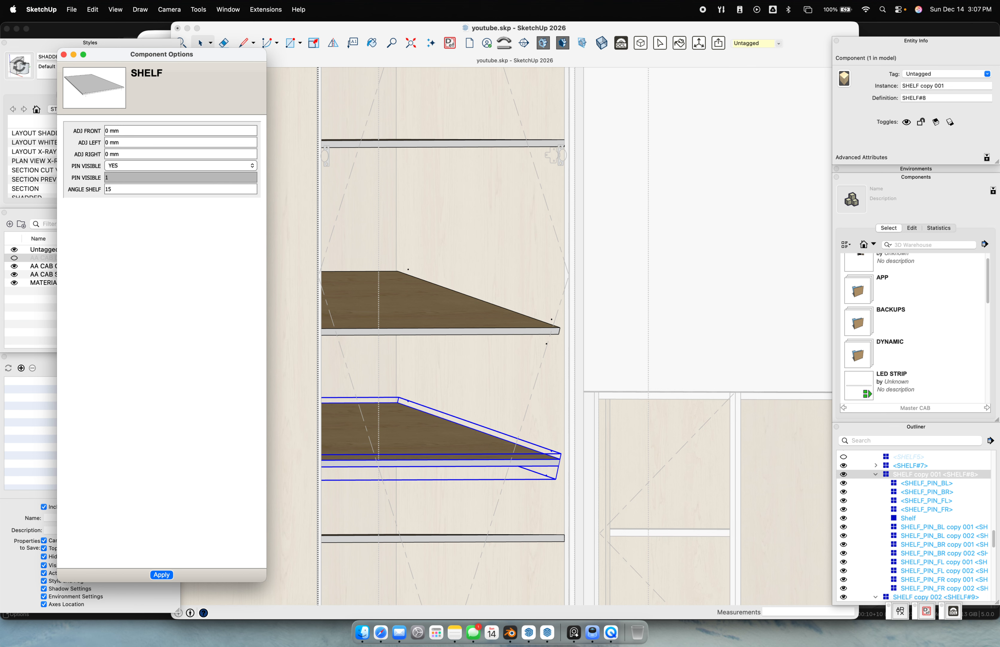
pyautogui.scroll(-2, 326, 223)
pyautogui.moveTo(410, 305); pyautogui.dragTo(398, 307, button='middle')
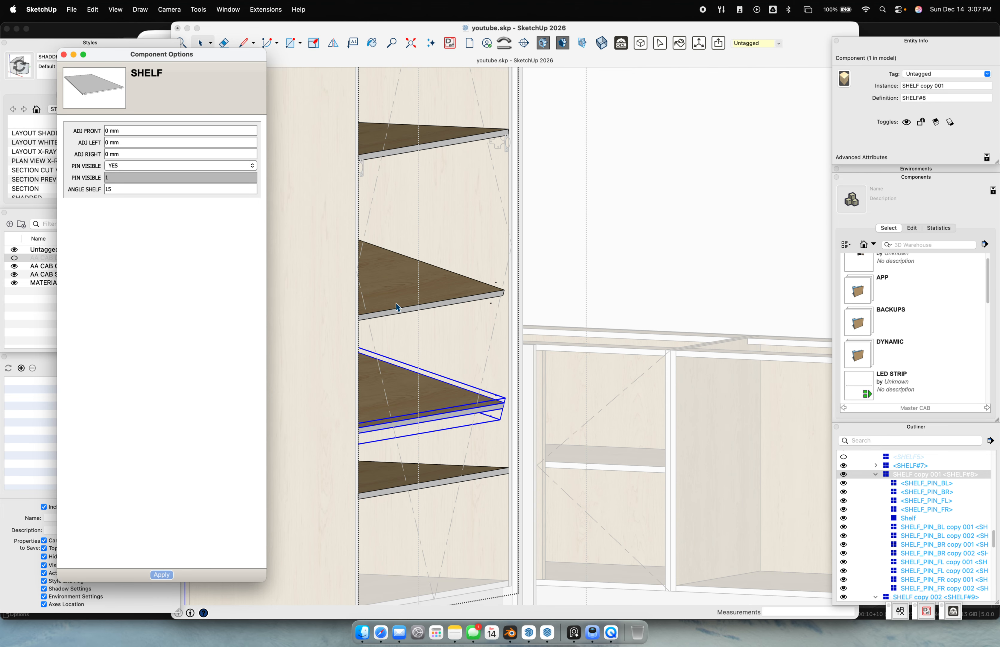
# Pull the lower shelf's front back with ADJ FRONT -3" (-76.2 mm)
pyautogui.click(132, 129)
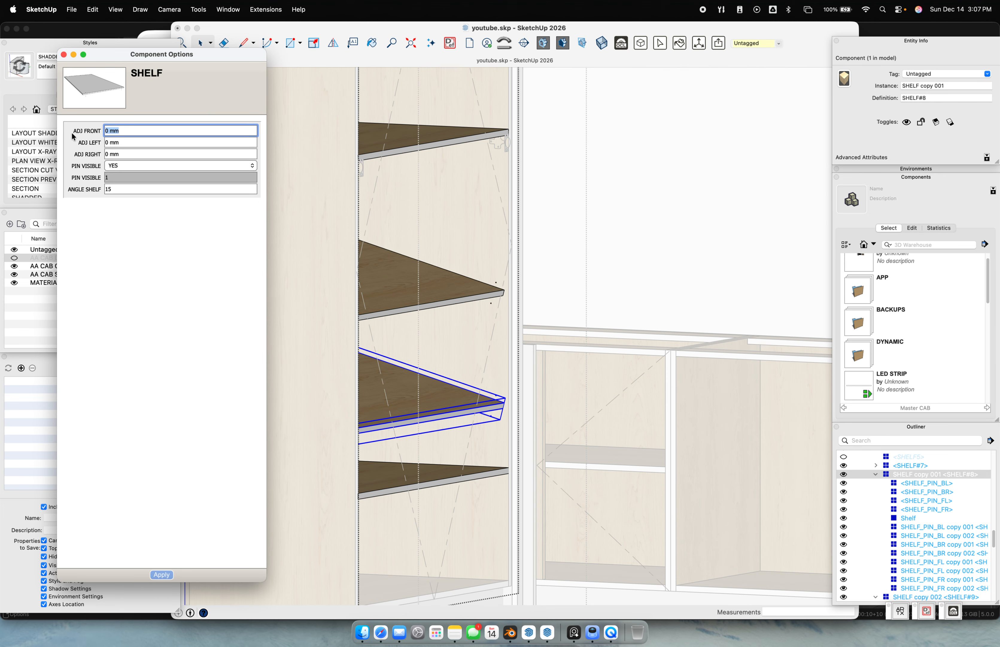
pyautogui.write('-')
pyautogui.write('3"')
pyautogui.press('Return')
pyautogui.moveTo(477, 460); pyautogui.dragTo(608, 407, button='middle')
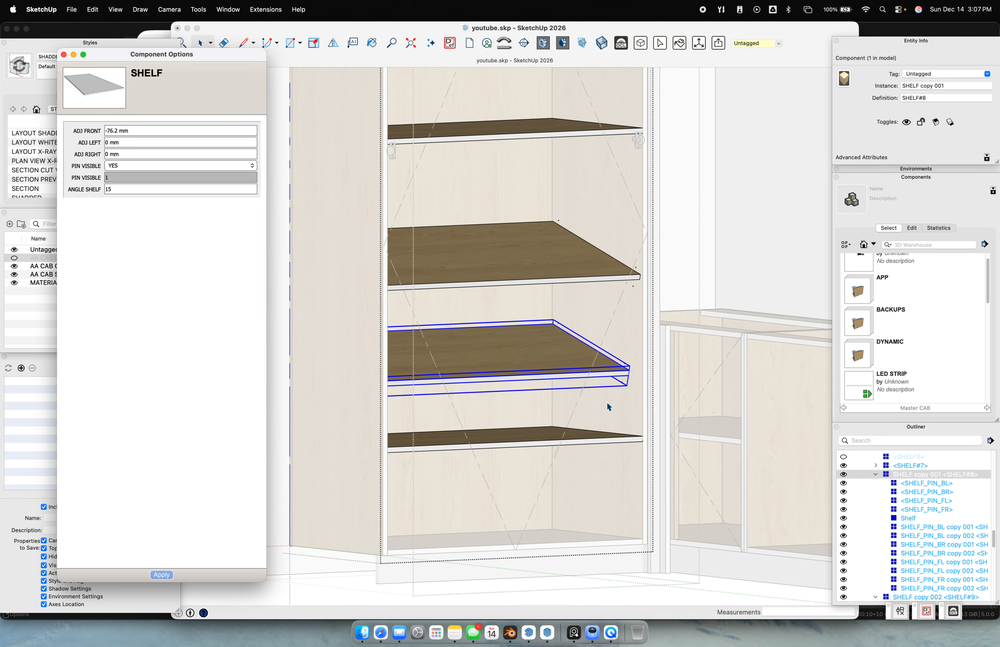
pyautogui.scroll(-10, 608, 406)
pyautogui.click(629, 489)
pyautogui.scroll(5, 587, 429)
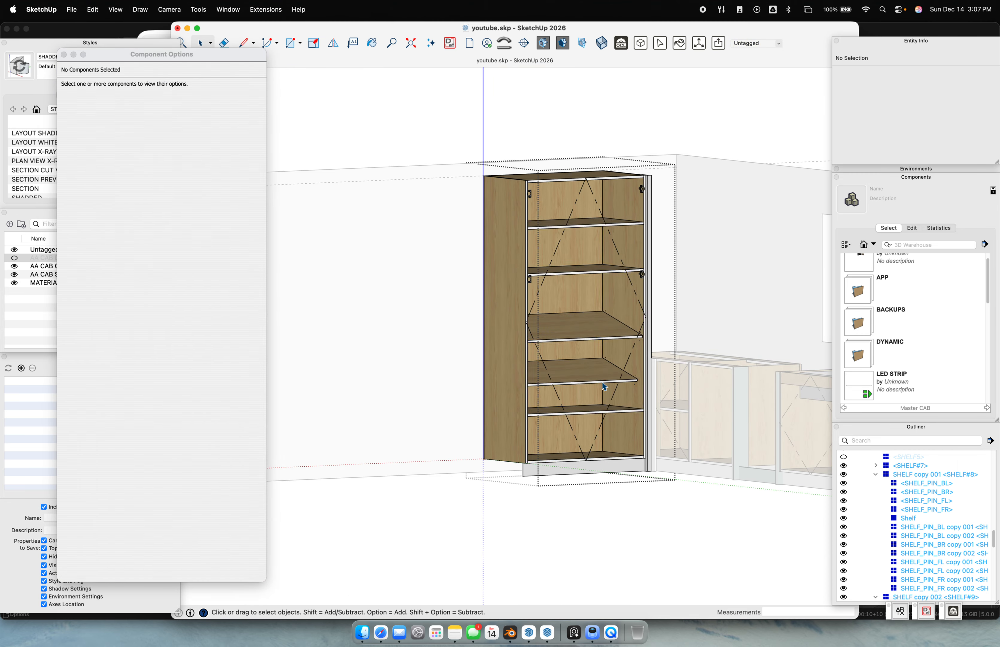
pyautogui.click(587, 317)
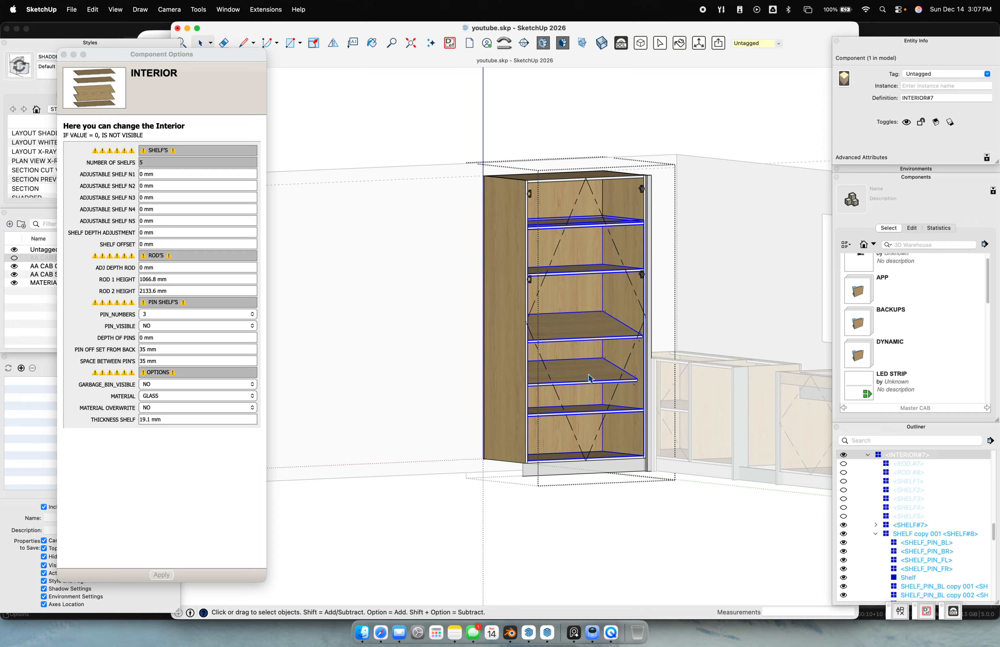
# Set the interior's SPACE BETWEEN PIN'S to 76.2 mm
pyautogui.scroll(3, 592, 370)
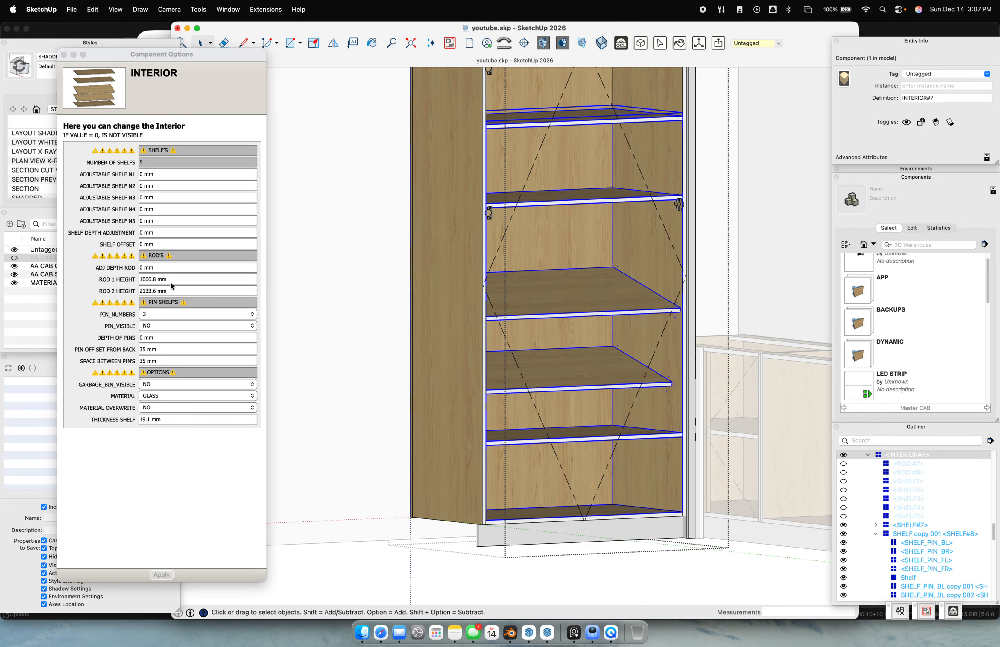
pyautogui.click(161, 339)
pyautogui.scroll(10, 695, 282)
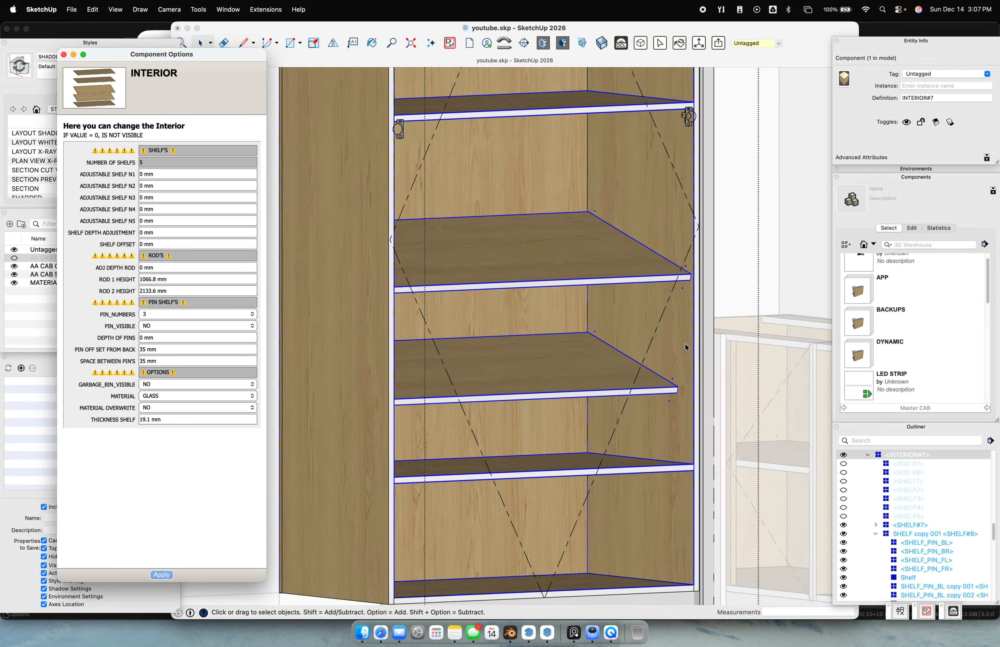
pyautogui.scroll(-5, 695, 283)
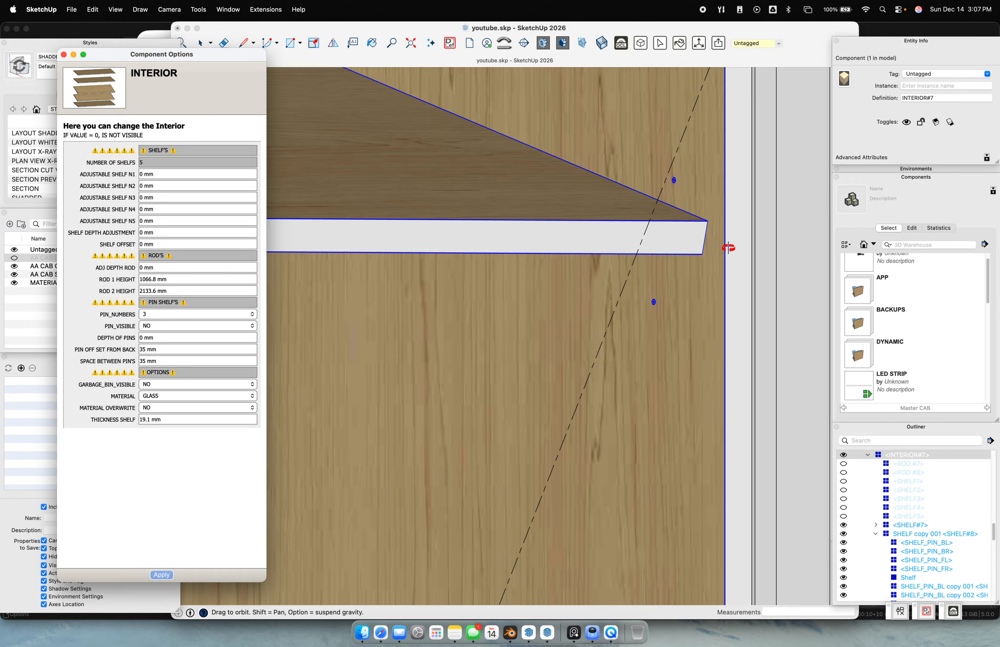
pyautogui.scroll(-8, 417, 472)
pyautogui.scroll(5, 420, 473)
pyautogui.scroll(-7, 464, 402)
pyautogui.moveTo(466, 370); pyautogui.dragTo(492, 346, button='middle')
pyautogui.scroll(8, 474, 279)
pyautogui.scroll(-4, 493, 348)
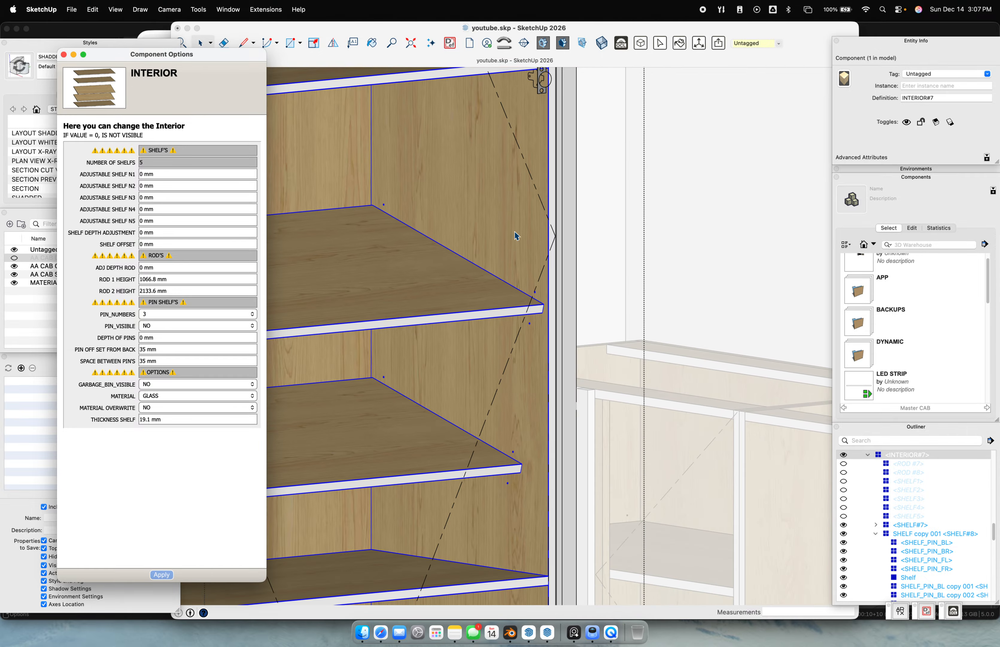
pyautogui.scroll(5, 504, 361)
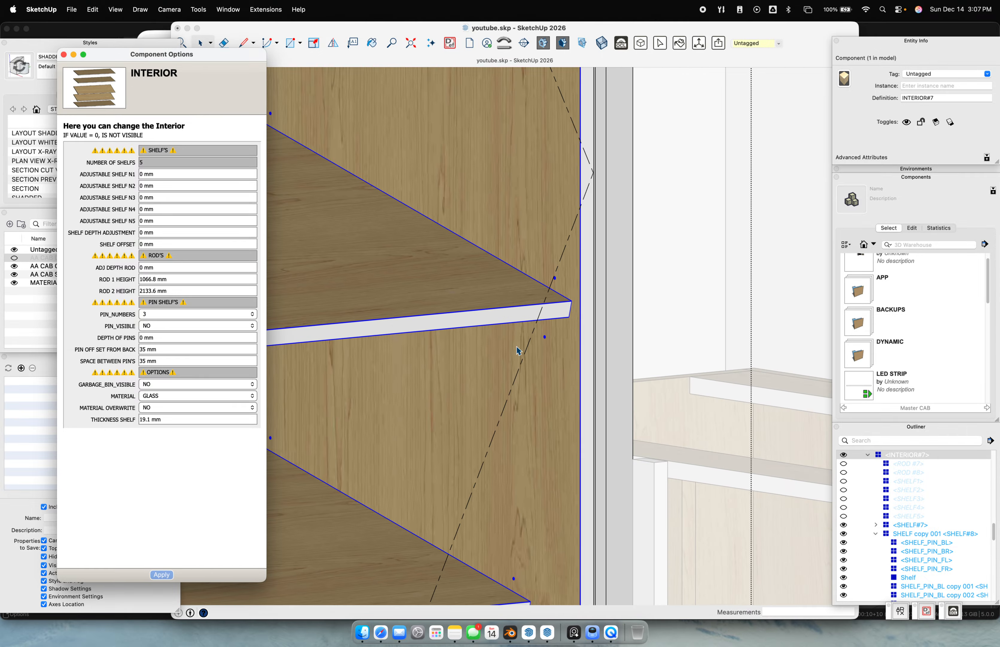
pyautogui.click(165, 358)
pyautogui.write('76.2')
pyautogui.press('Return')
# Make the bottom shelf's pins visible by setting PIN VISIBLE to YES
pyautogui.keyDown('shift'); pyautogui.moveTo(432, 393); pyautogui.dragTo(574, 217, button='middle'); pyautogui.keyUp('shift')
pyautogui.moveTo(407, 343); pyautogui.dragTo(454, 384, button='middle')
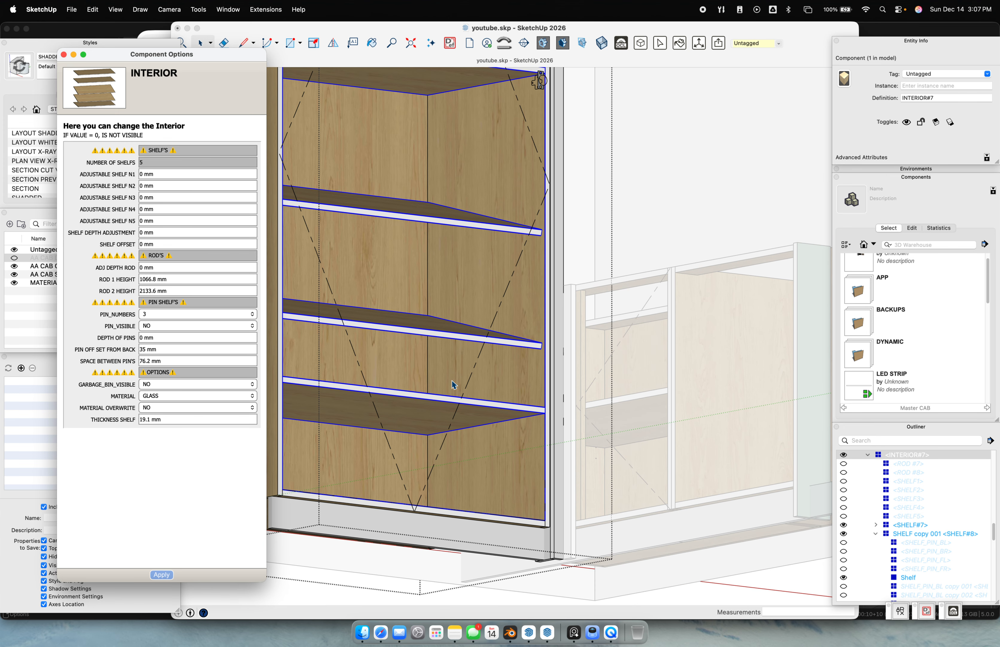
pyautogui.doubleClick(444, 407)
pyautogui.click(444, 407)
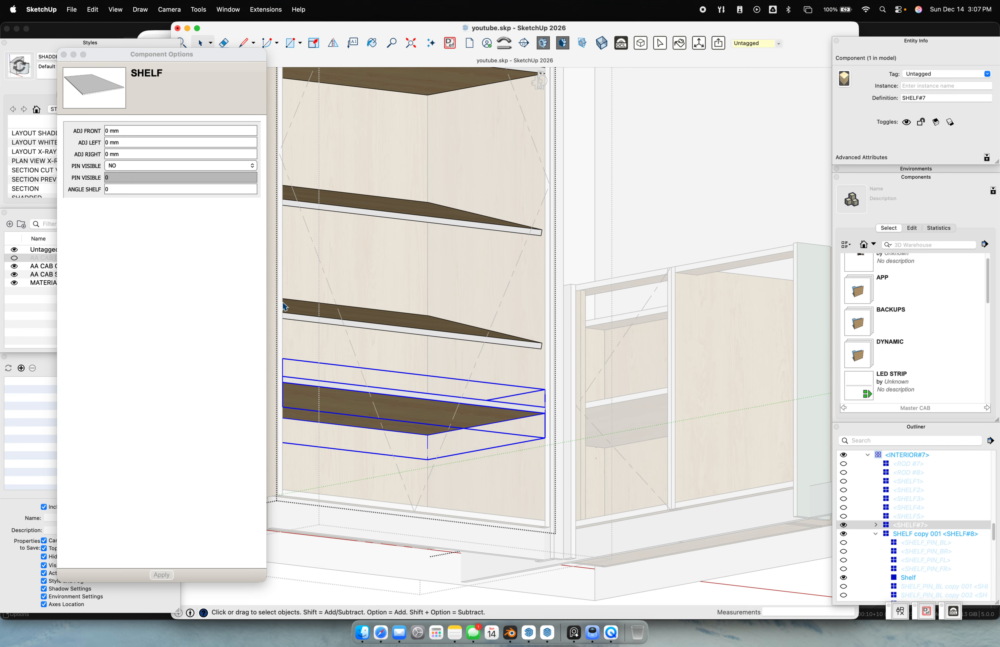
pyautogui.click(154, 165)
pyautogui.click(153, 156)
pyautogui.click(161, 574)
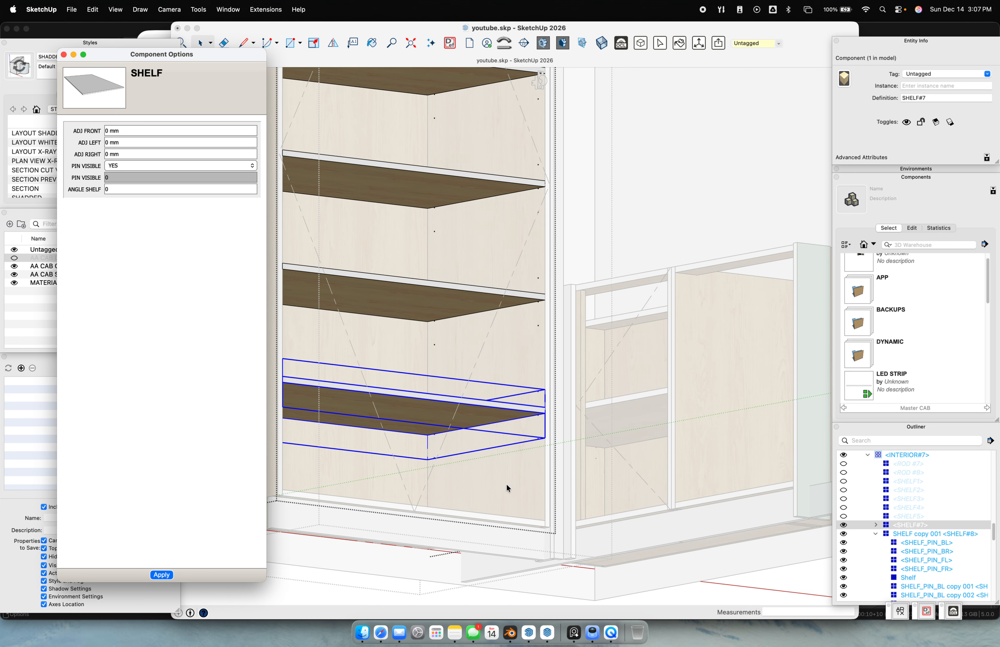
pyautogui.scroll(10, 536, 402)
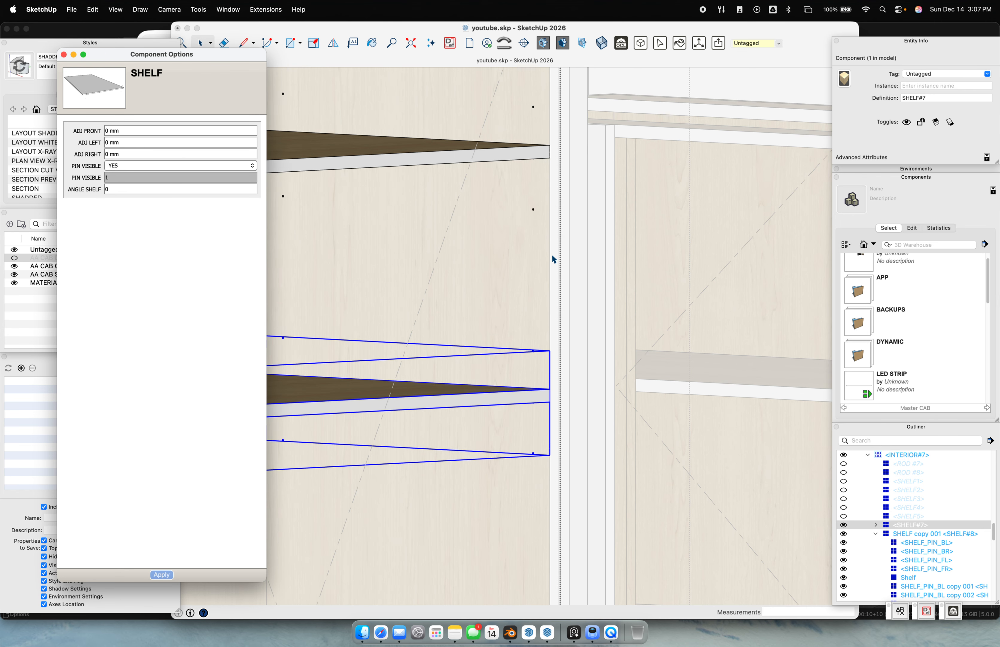
pyautogui.click(358, 317)
pyautogui.scroll(-5, 427, 378)
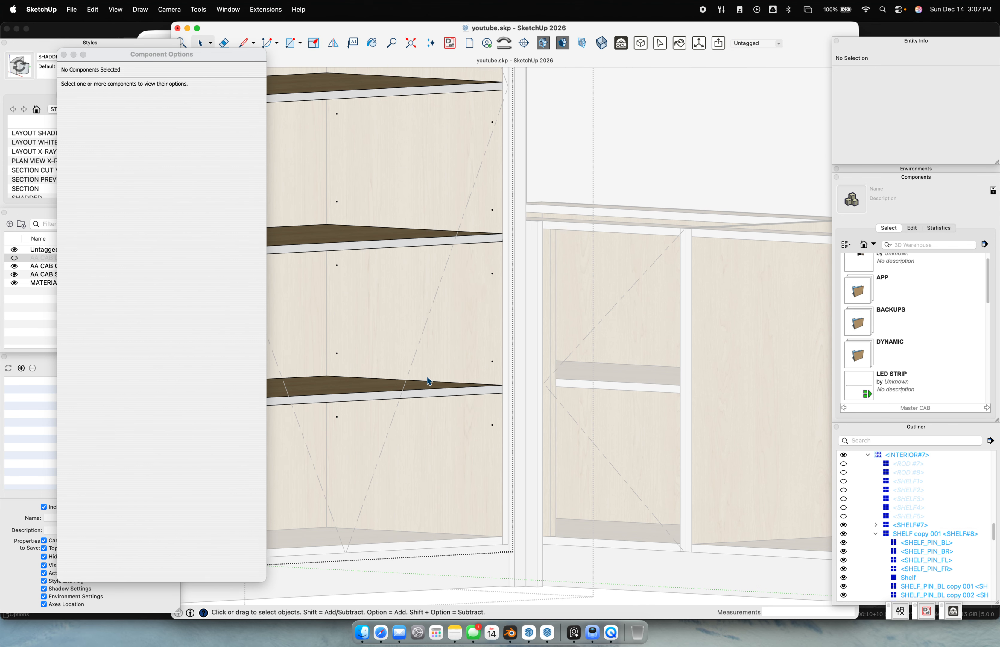
pyautogui.click(343, 397)
pyautogui.click(455, 457)
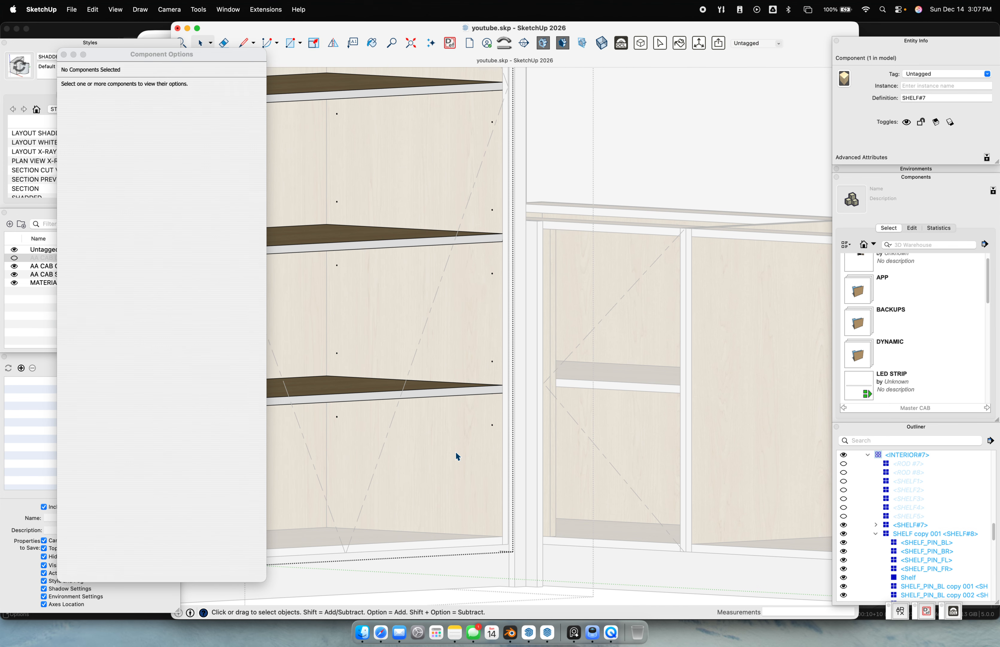
pyautogui.click(599, 149)
# Set the interior's PIN OFF SET FROM BACK to 2" (50.8 mm)
pyautogui.click(358, 251)
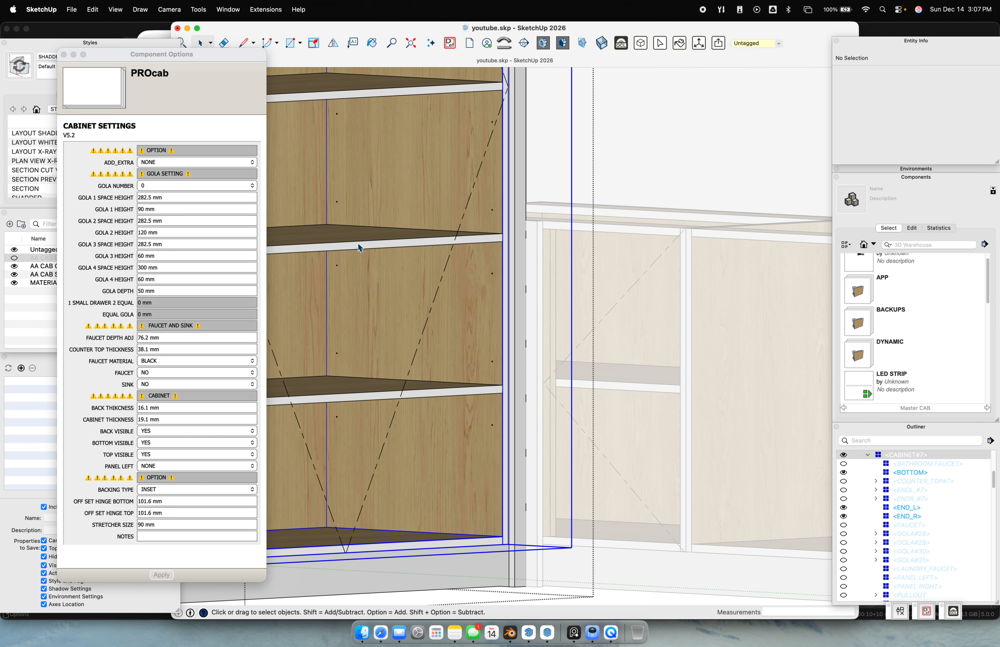
pyautogui.doubleClick(372, 268)
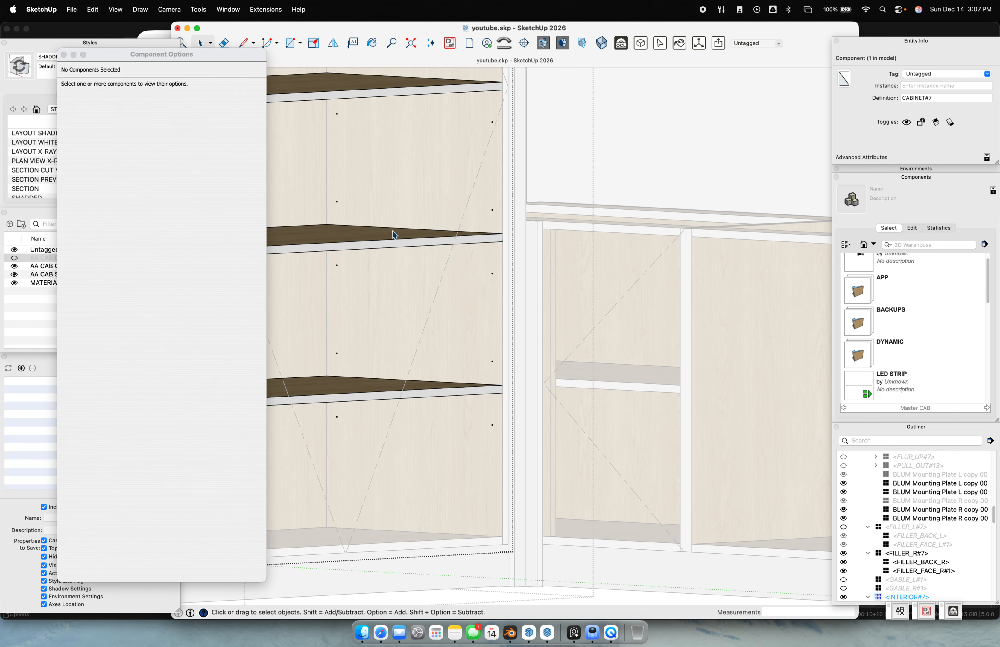
pyautogui.click(375, 242)
pyautogui.press('Escape')
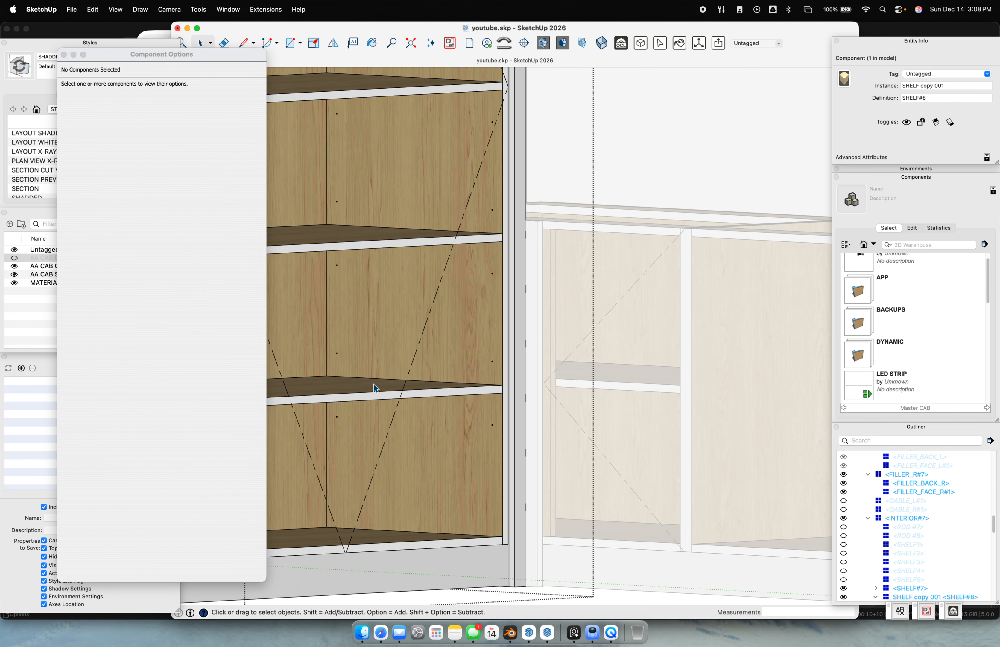
pyautogui.click(374, 388)
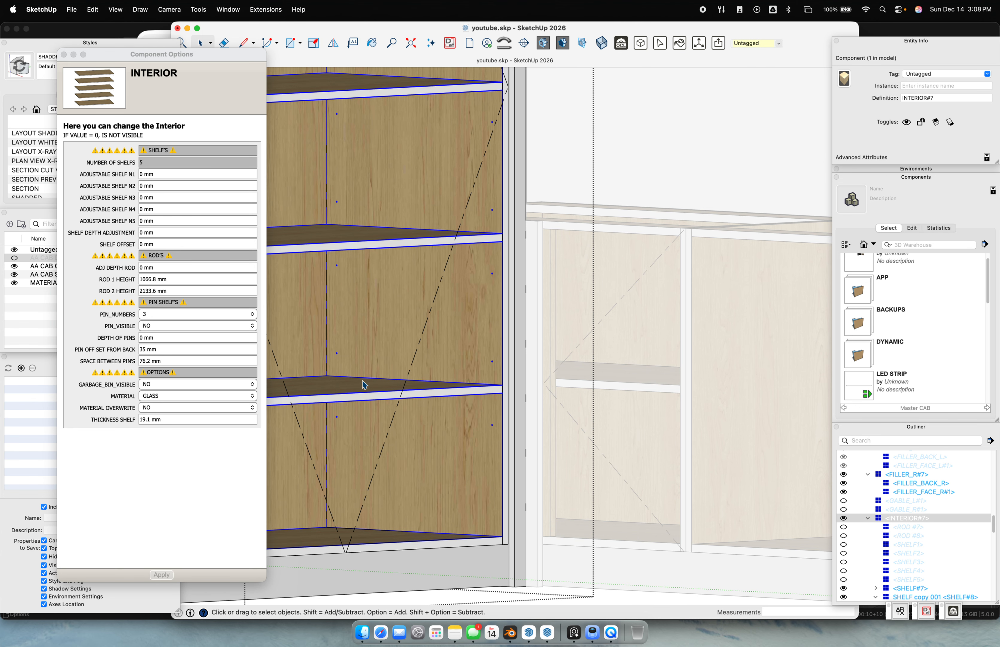
pyautogui.click(168, 352)
pyautogui.write('2"')
pyautogui.press('Return')
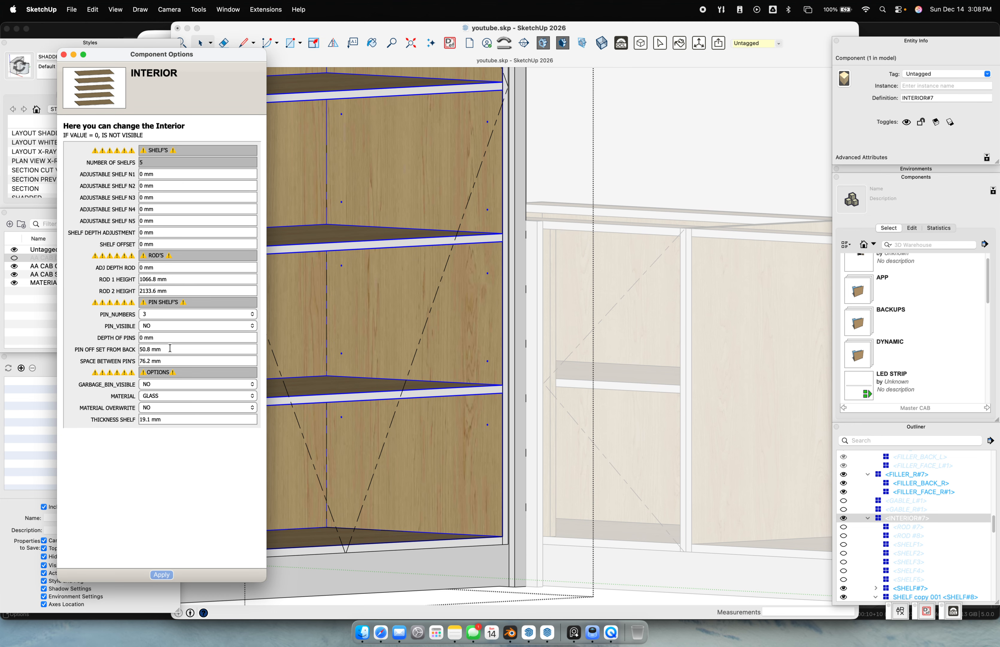
# Check the garbage bin and interior material options without changing them
pyautogui.click(158, 384)
pyautogui.click(109, 404)
pyautogui.click(171, 395)
pyautogui.click(93, 404)
# Try a 50.8 mm shelf thickness and inspect the cabinet
pyautogui.click(153, 420)
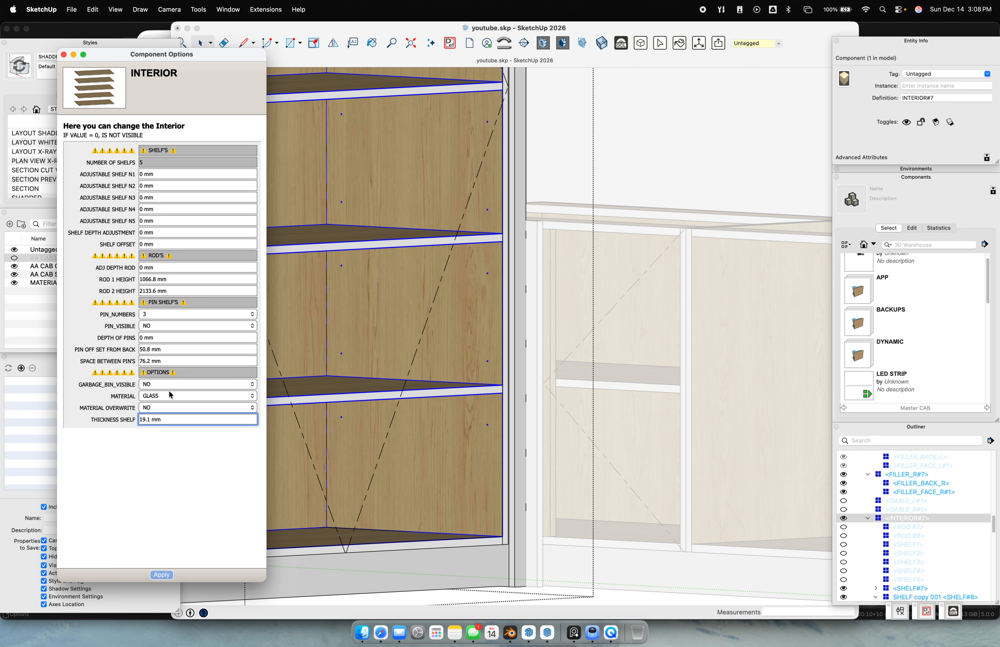
pyautogui.press('super+a')
pyautogui.write('50.8')
pyautogui.press('Return')
pyautogui.scroll(-7, 604, 315)
pyautogui.moveTo(603, 315); pyautogui.dragTo(674, 383, button='middle')
pyautogui.scroll(5, 659, 372)
pyautogui.scroll(-5, 674, 383)
pyautogui.scroll(-3, 675, 383)
# Restore the shelf thickness to 19.1 mm
pyautogui.click(172, 416)
pyautogui.press('super+a')
pyautogui.write('1')
pyautogui.write('1')
pyautogui.press('Return')
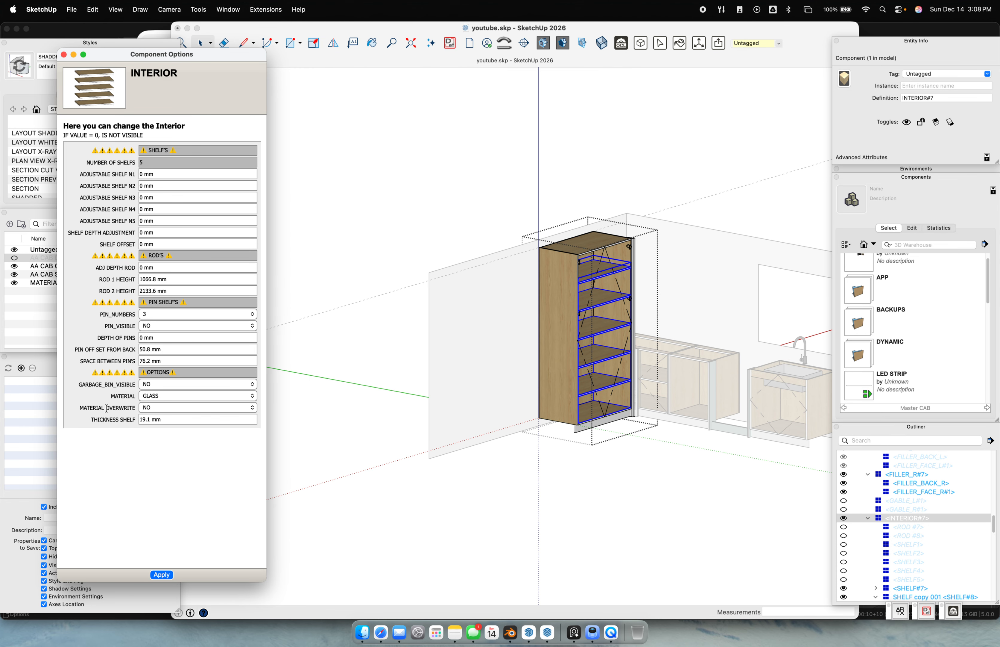
pyautogui.click(596, 497)
pyautogui.click(584, 379)
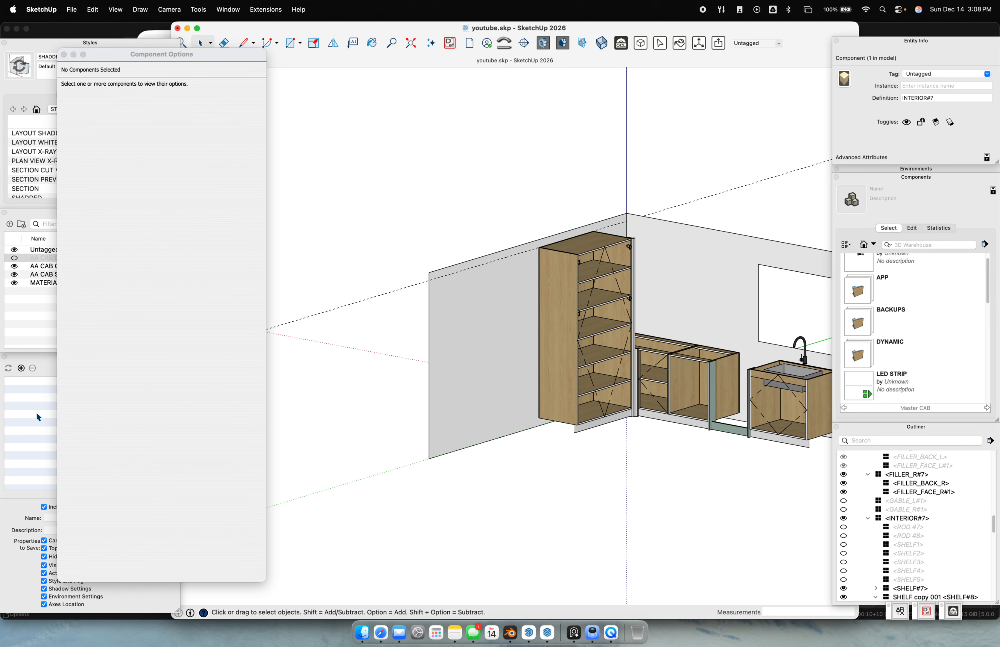
# Show the tall cabinet's glass doors again and open its door part
pyautogui.click(14, 258)
pyautogui.scroll(10, 558, 360)
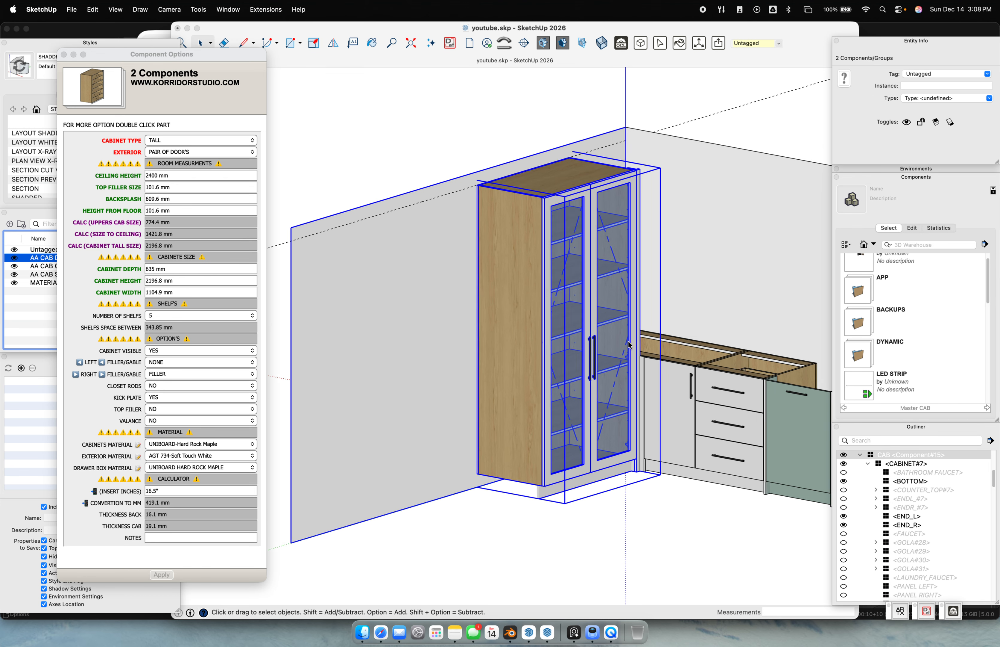
pyautogui.scroll(-5, 557, 360)
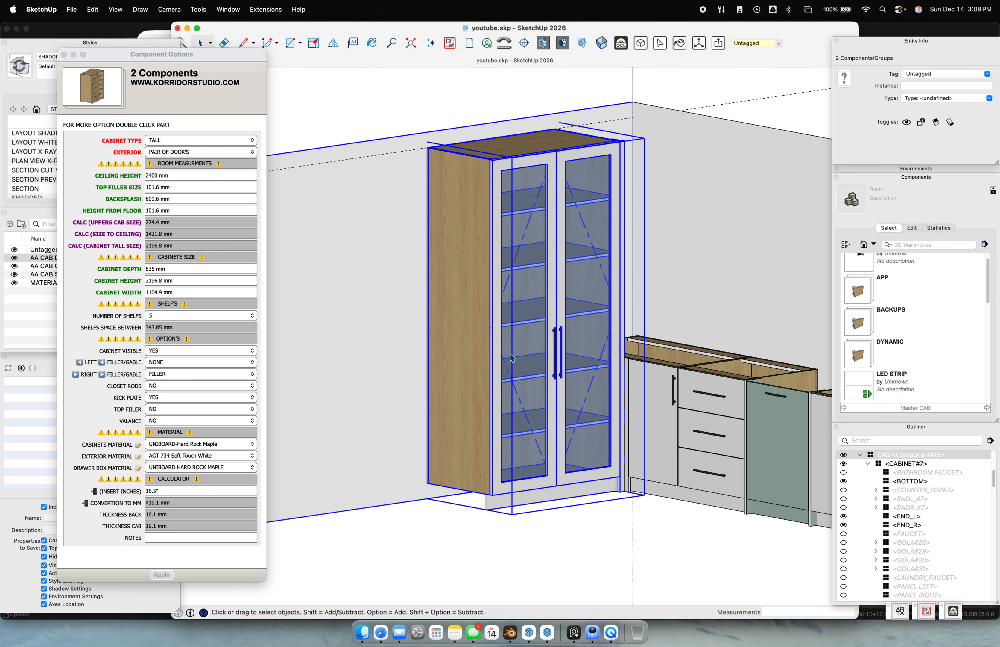
pyautogui.click(559, 324)
pyautogui.doubleClick(560, 325)
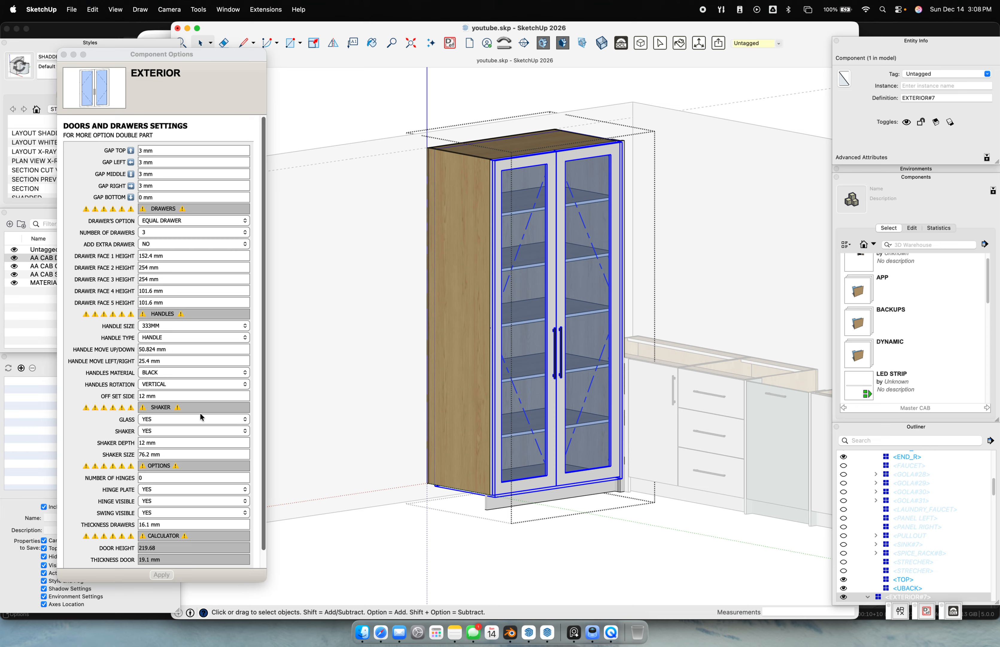
pyautogui.scroll(-3, 173, 469)
pyautogui.click(174, 465)
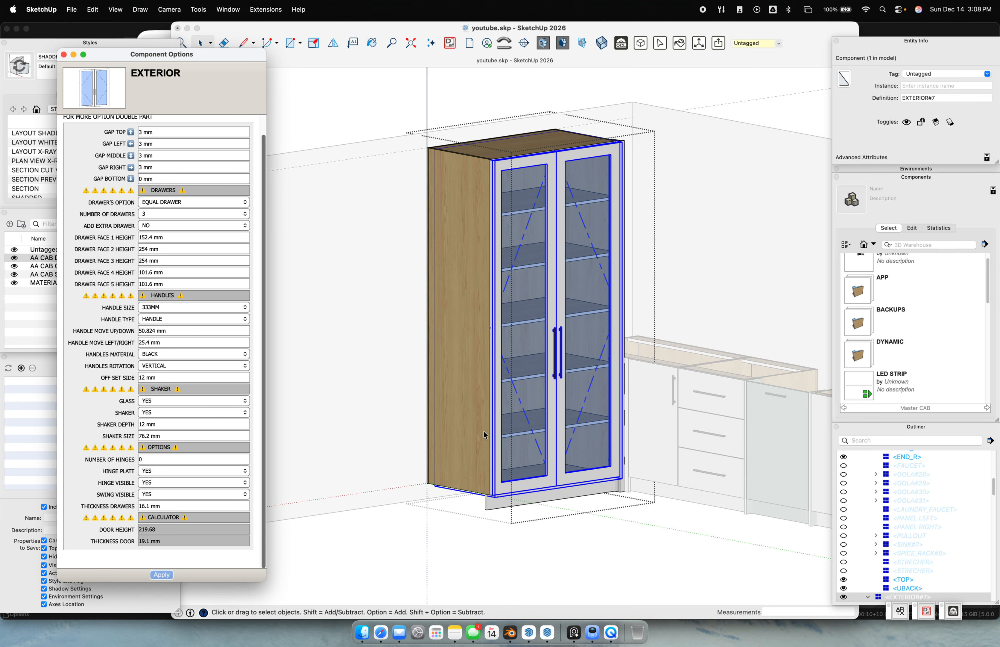
pyautogui.scroll(4, 629, 364)
pyautogui.scroll(10, 635, 376)
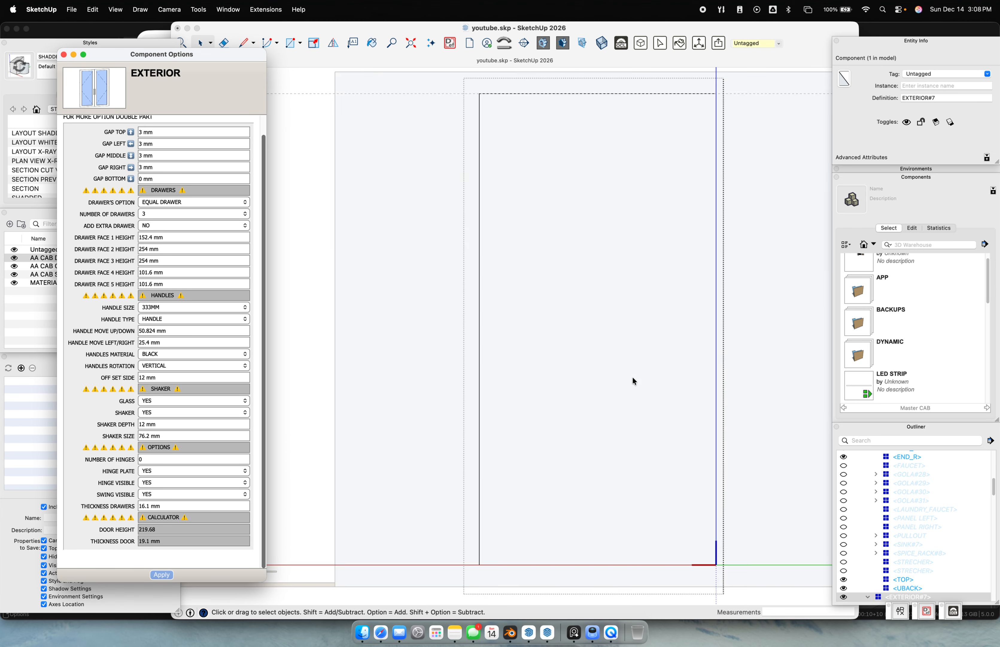
pyautogui.scroll(-10, 625, 383)
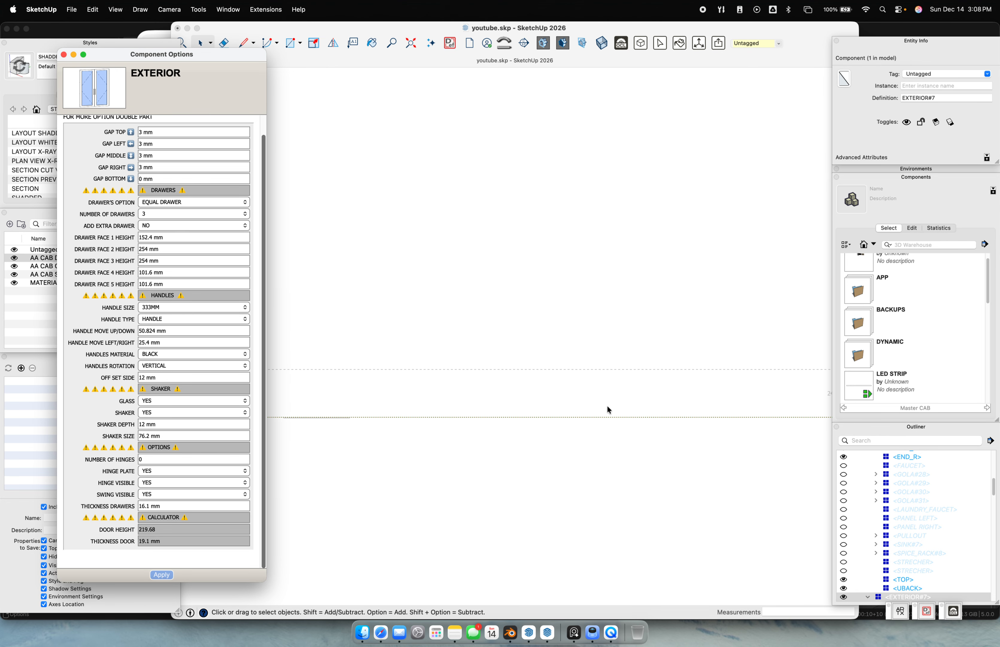
# Inspect the door hinges from the right, left, back and front elevations
pyautogui.press('super+6')
pyautogui.press('super+5')
pyautogui.press('super+4')
pyautogui.press('super+3')
pyautogui.scroll(10, 456, 350)
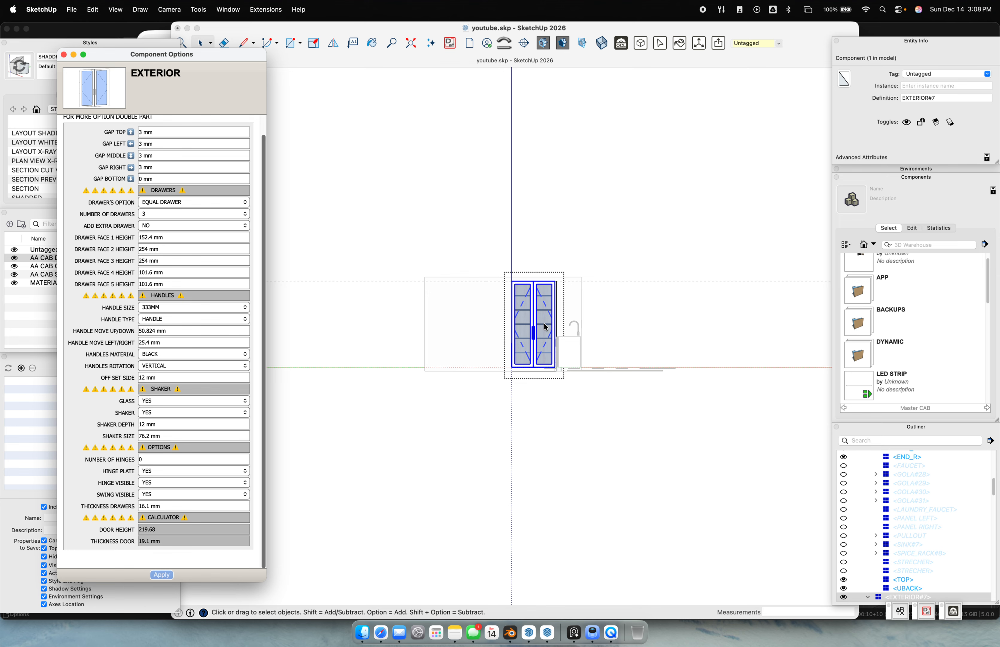
pyautogui.click(544, 335)
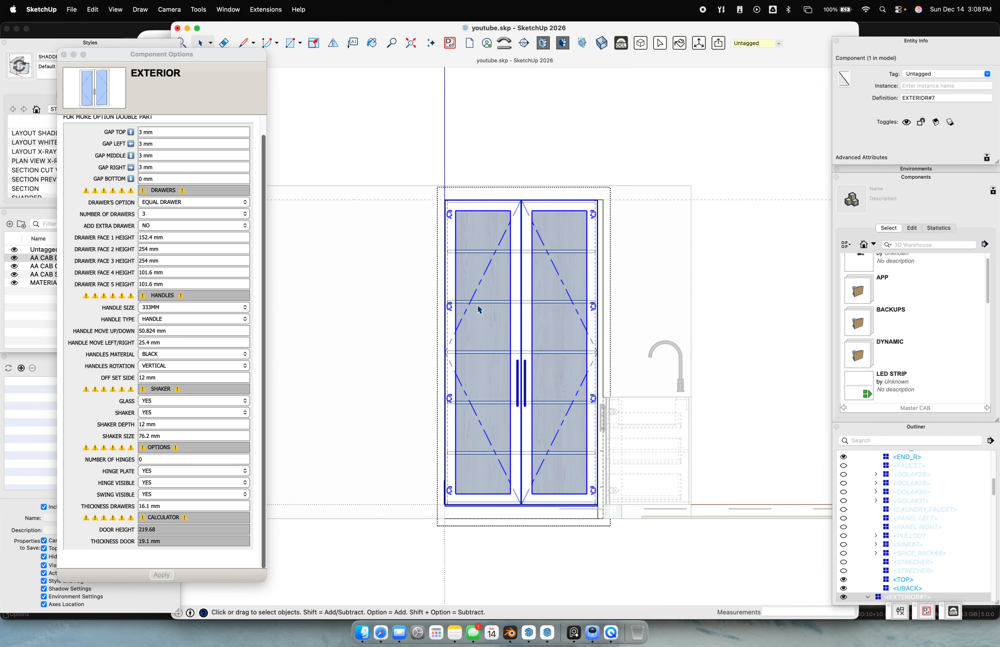
# Set the door's Number of Hinges to 1, then to -1
pyautogui.click(142, 459)
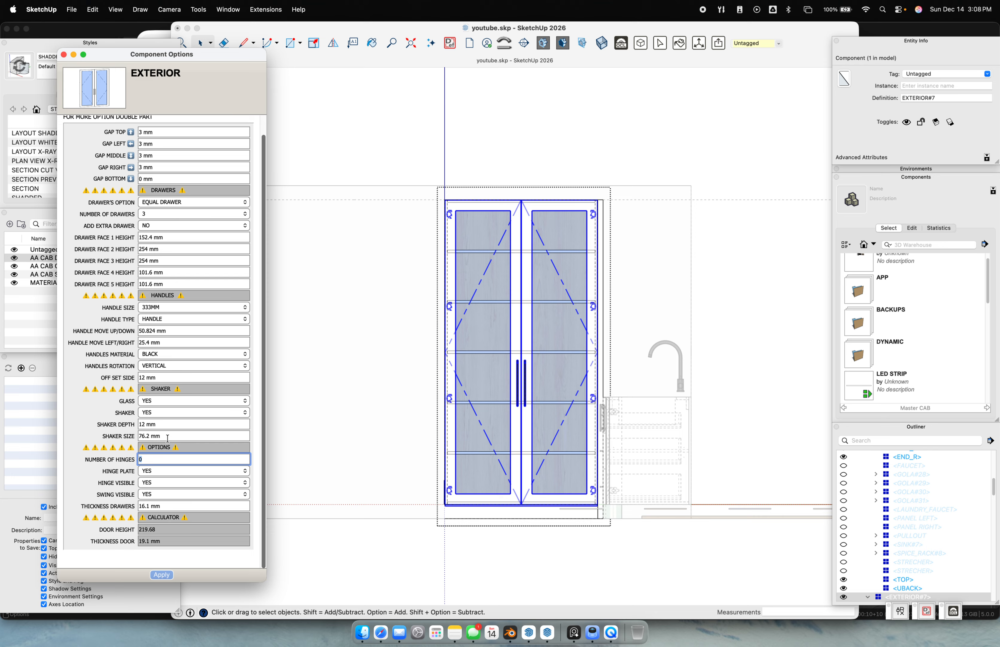
pyautogui.write('1')
pyautogui.press('Return')
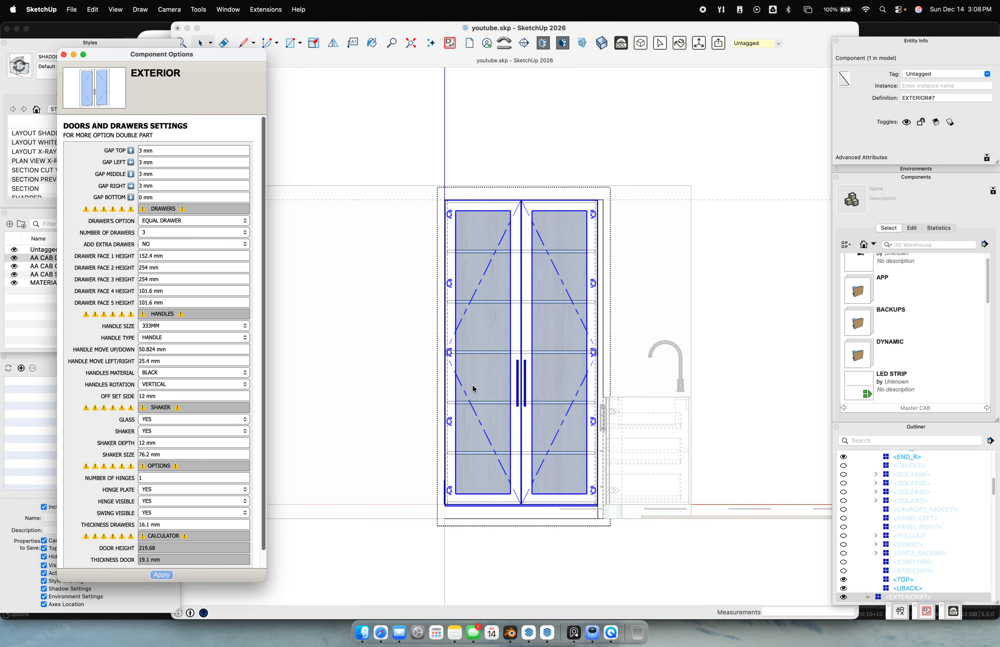
pyautogui.click(163, 477)
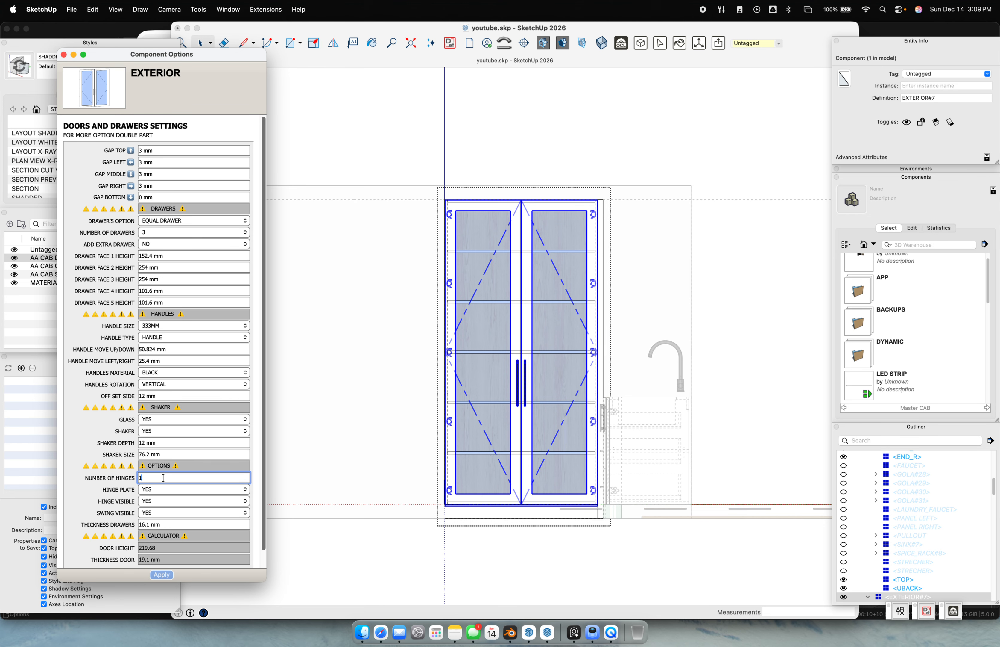
pyautogui.write('-1')
pyautogui.press('Return')
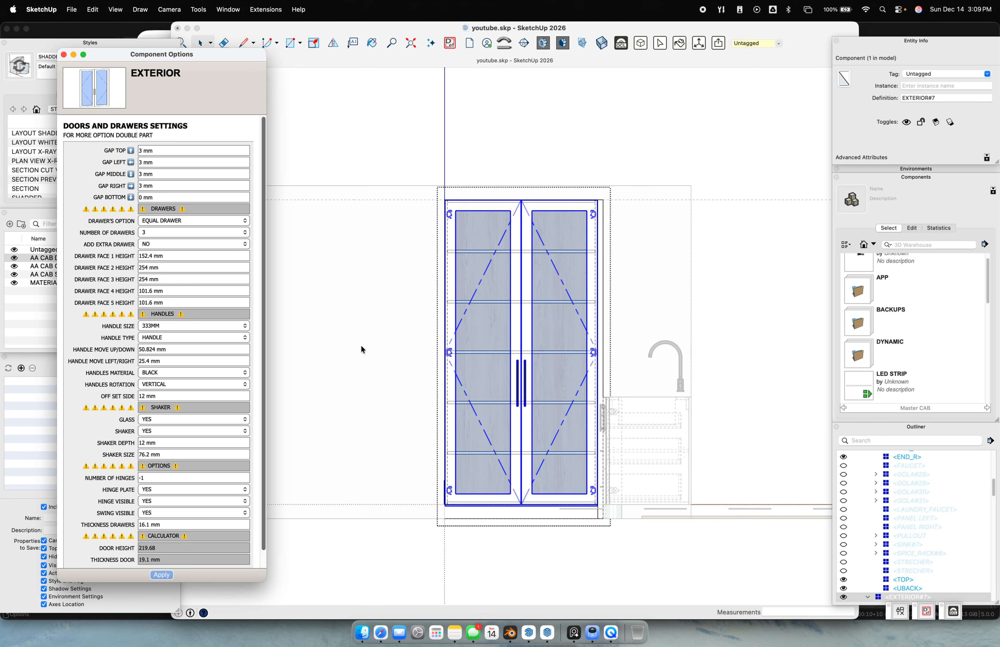
pyautogui.click(381, 253)
pyautogui.moveTo(381, 253)
pyautogui.mouseDown(button='middle')
pyautogui.moveTo(484, 326)
pyautogui.moveTo(447, 290)
pyautogui.mouseUp(button='middle')
pyautogui.click(289, 132)
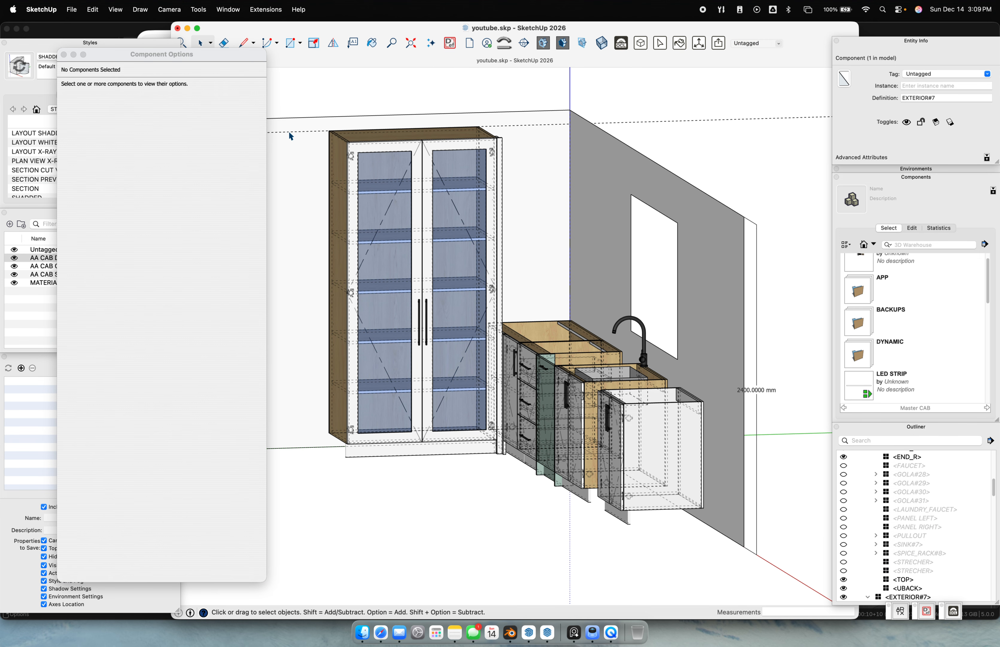
# Set Off Set Hinge Bottom and Top to 2" (50.8 mm) and apply
pyautogui.click(341, 159)
pyautogui.doubleClick(341, 161)
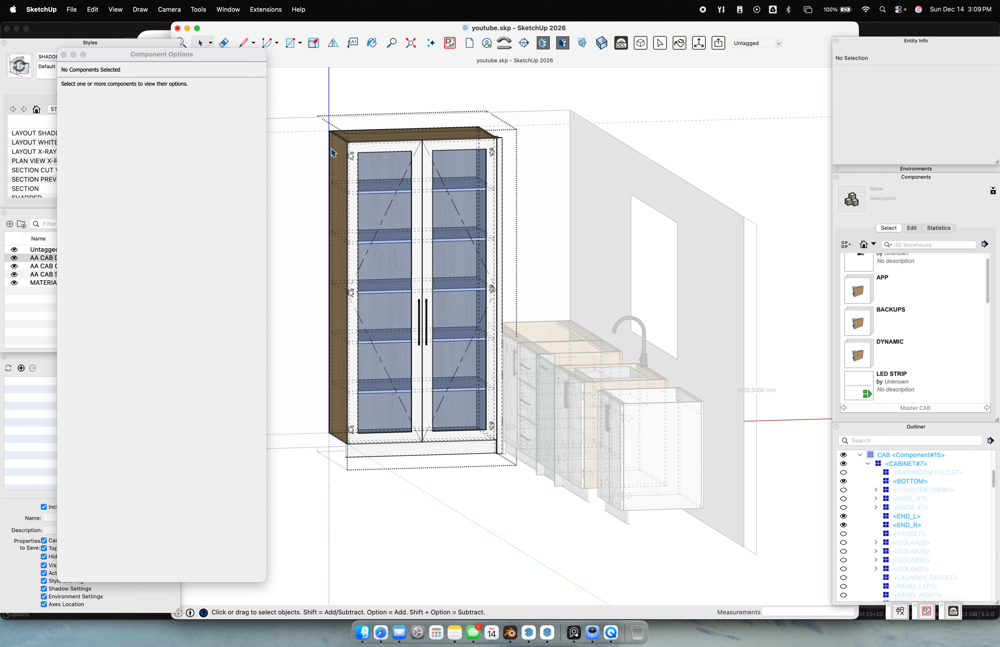
pyautogui.click(173, 500)
pyautogui.click(173, 501)
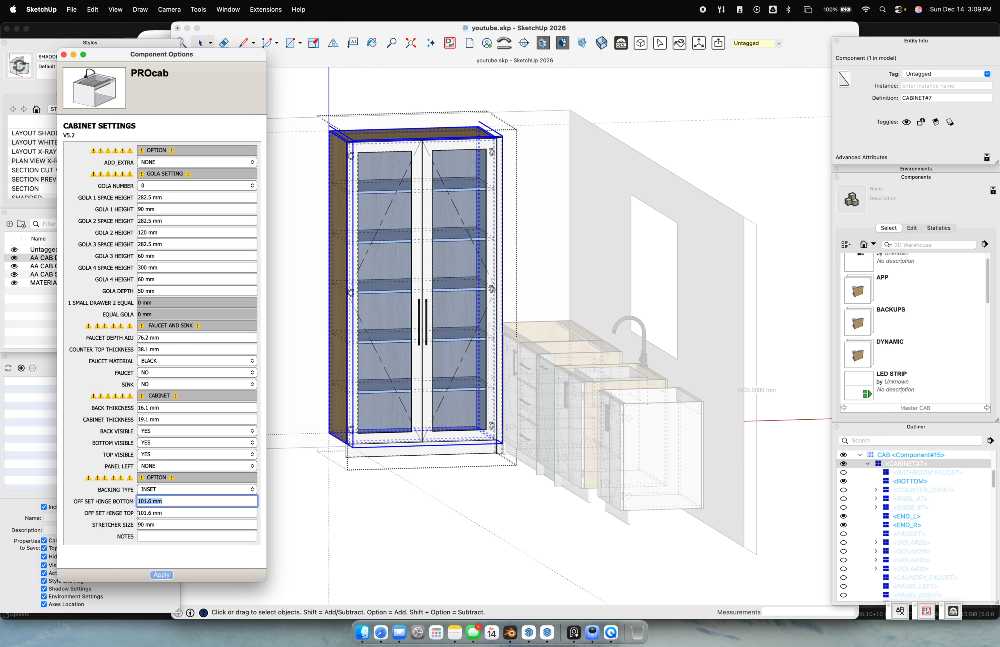
pyautogui.write('2')
pyautogui.press('Tab')
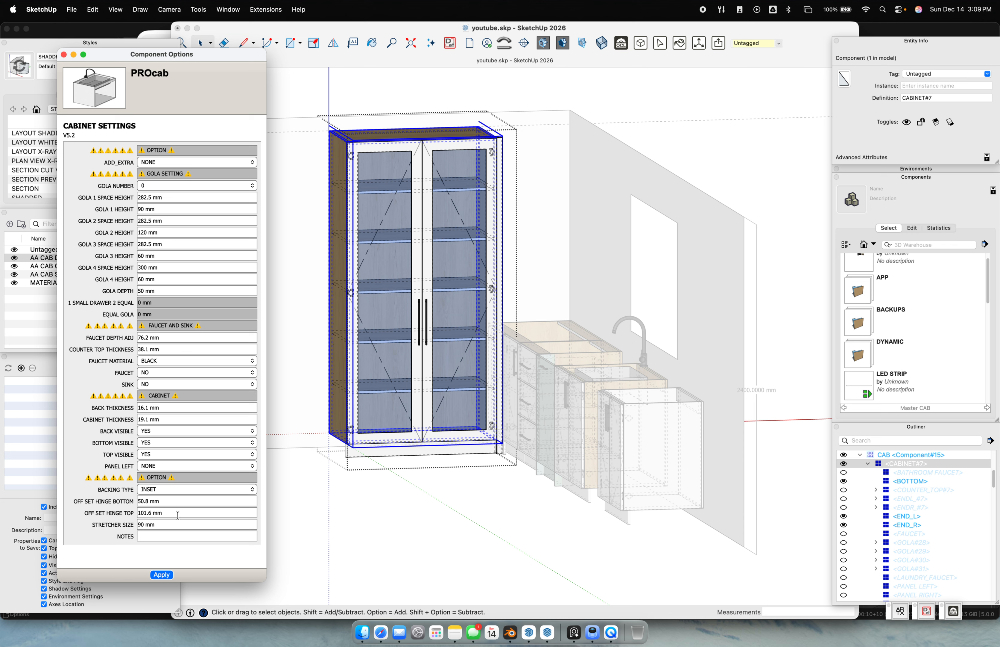
pyautogui.write('2"')
pyautogui.press('Return')
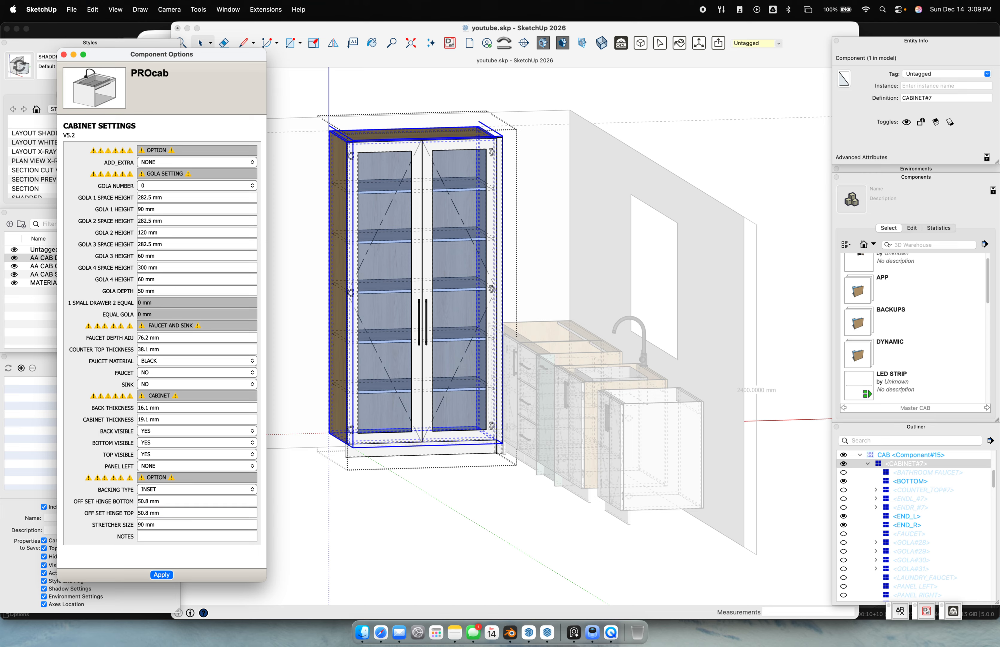
pyautogui.click(169, 527)
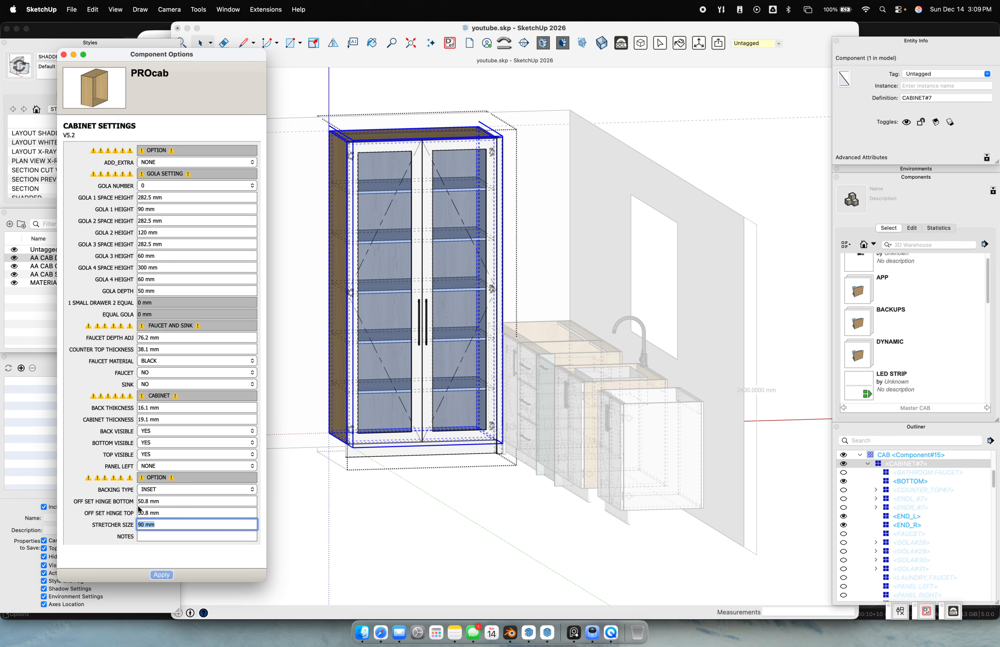
pyautogui.click(165, 572)
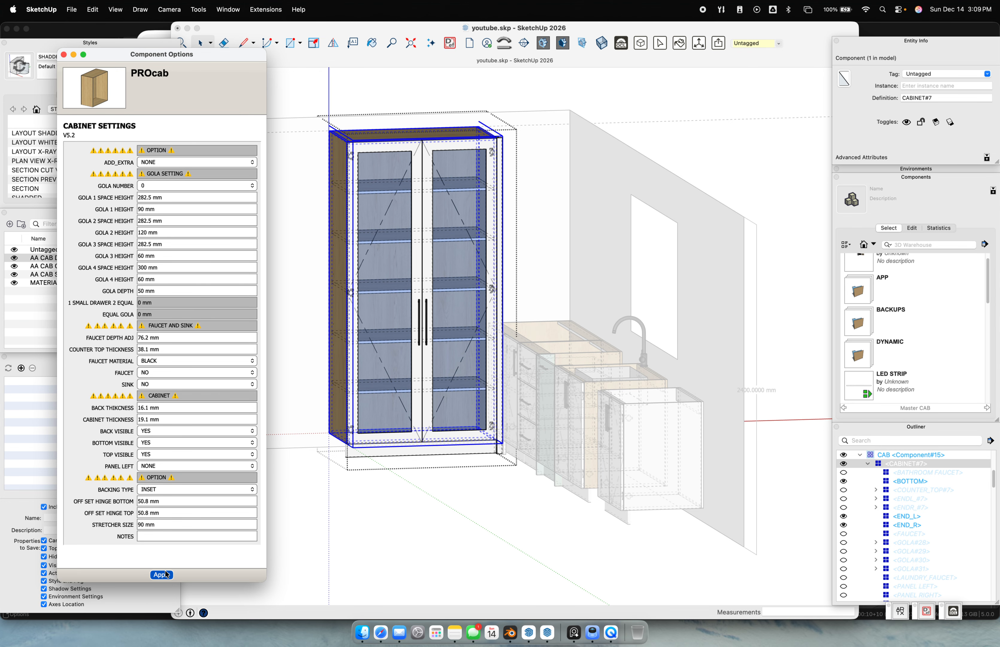
pyautogui.click(445, 451)
# Check the model from the front, back and side elevation views
pyautogui.press('super+3')
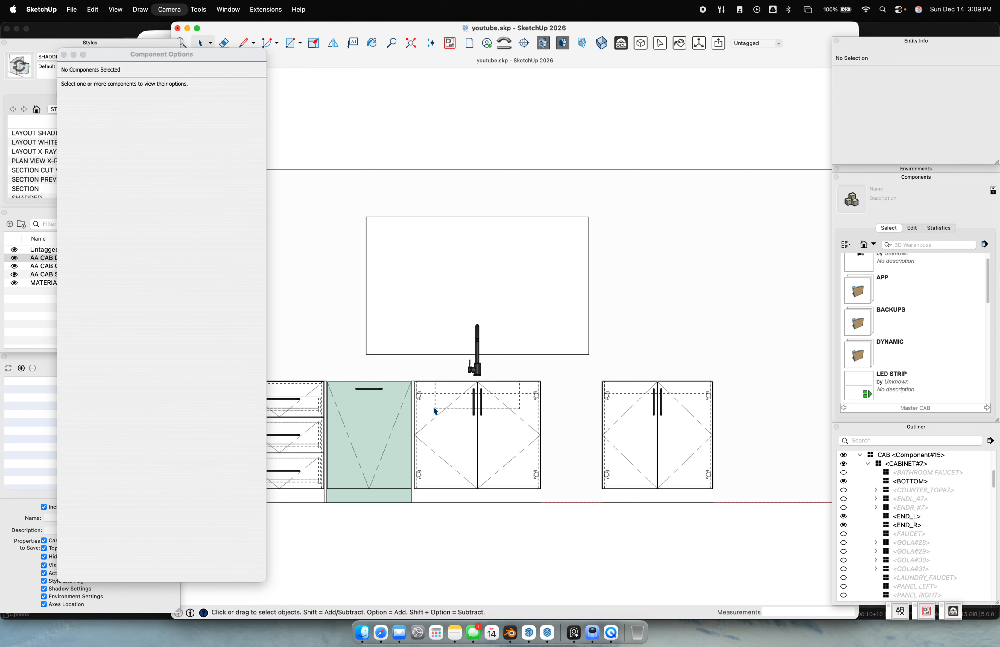
pyautogui.scroll(-5, 443, 420)
pyautogui.press('super+4')
pyautogui.press('super+6')
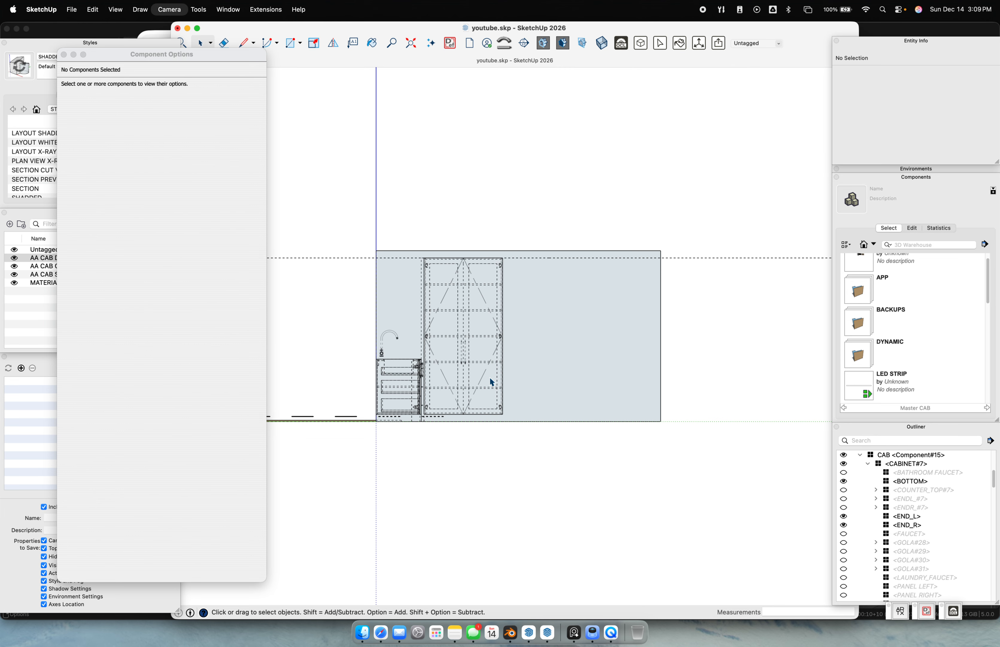
pyautogui.press('super+3')
pyautogui.scroll(-3, 488, 372)
pyautogui.scroll(3, 488, 372)
pyautogui.scroll(-8, 489, 372)
pyautogui.press('super+5')
pyautogui.press('super+6')
pyautogui.press('super+3')
pyautogui.scroll(5, 513, 336)
pyautogui.scroll(3, 512, 335)
# Redraw the tall cabinet through its Dynamic Components context menu
pyautogui.click(509, 257)
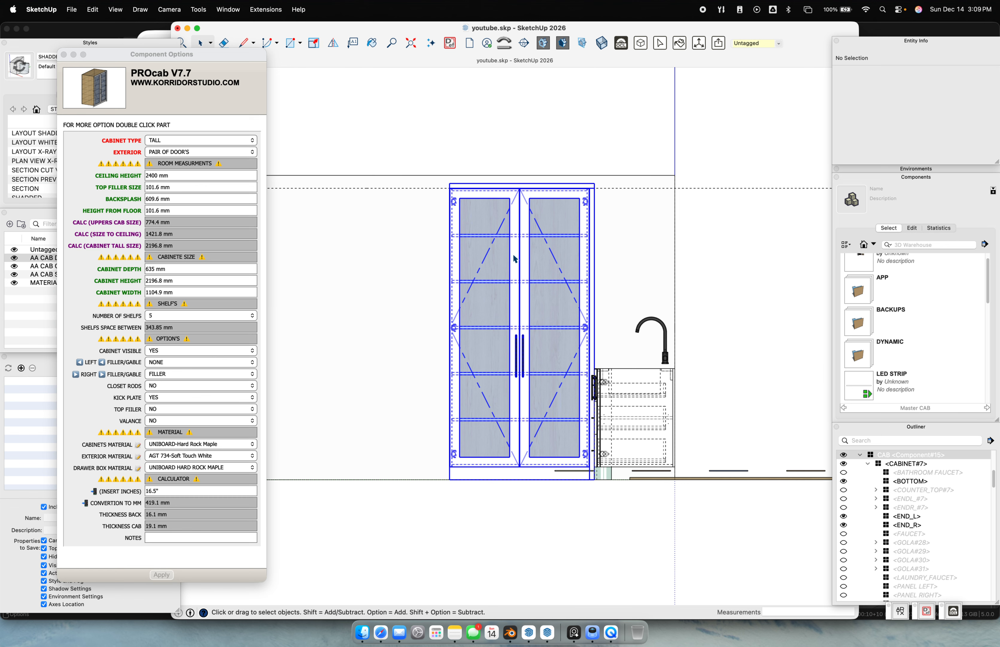
pyautogui.rightClick(514, 255)
pyautogui.moveTo(589, 504)
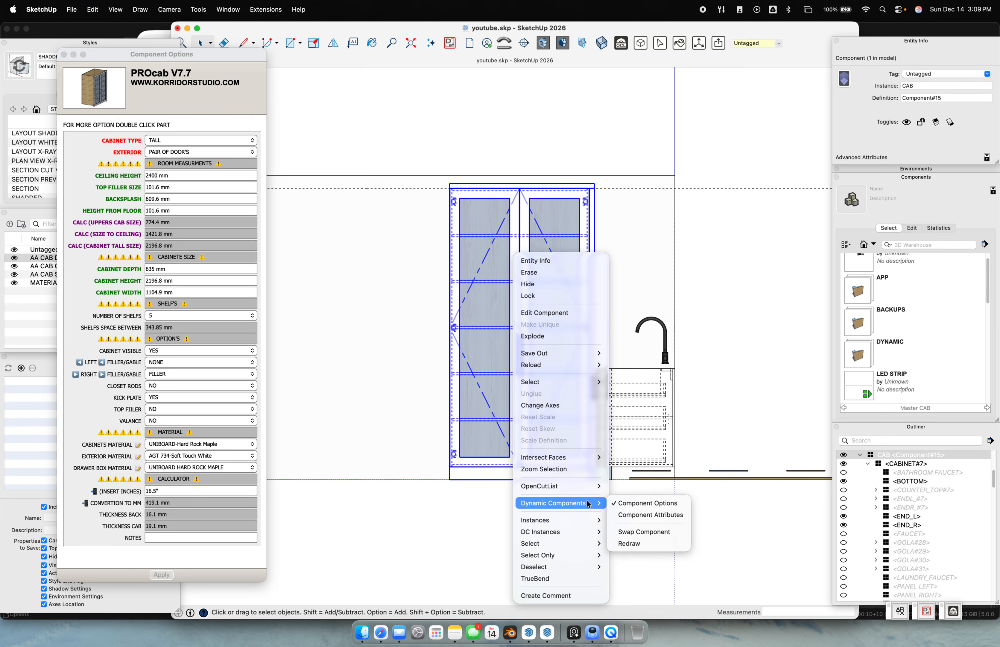
pyautogui.click(627, 544)
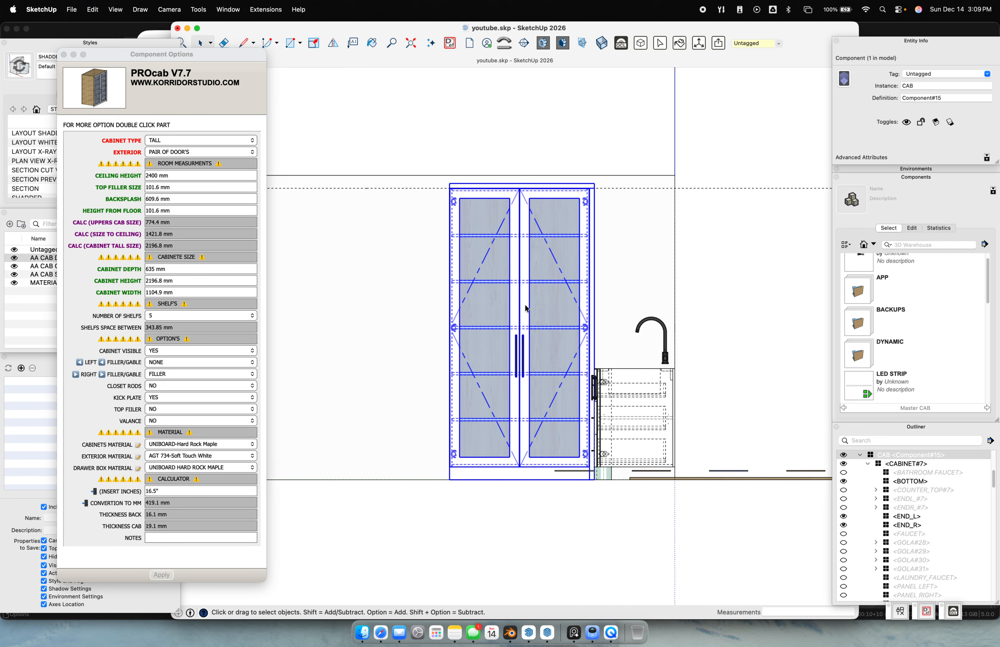
# Orbit back into a perspective view around the tall cabinet and reselect it
pyautogui.scroll(5, 458, 199)
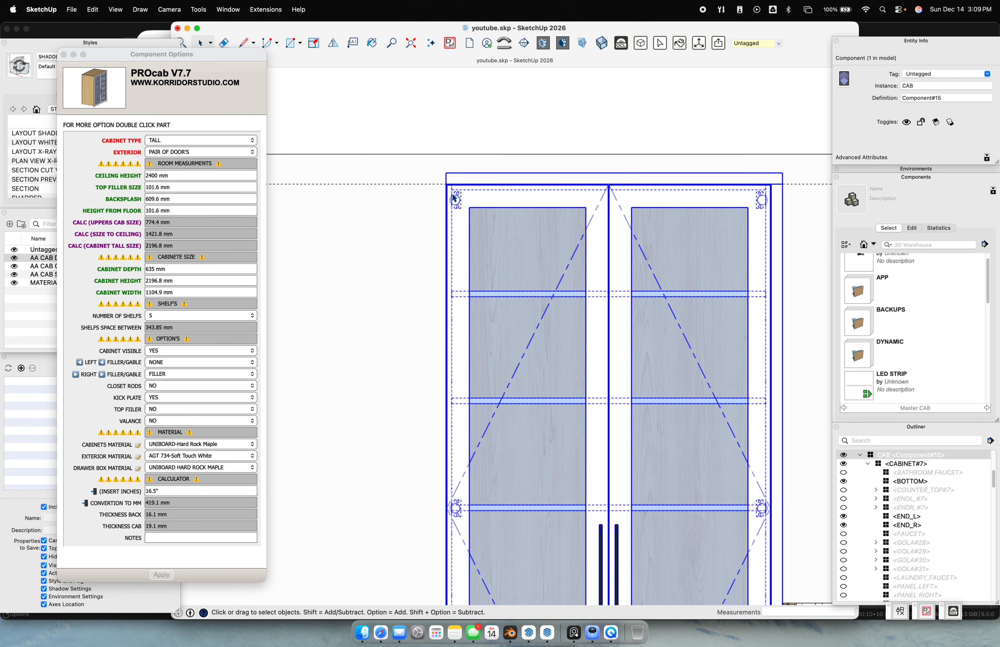
pyautogui.scroll(-3, 733, 331)
pyautogui.moveTo(723, 362); pyautogui.dragTo(553, 261, button='middle')
pyautogui.press('super+5')
pyautogui.scroll(-8, 545, 283)
pyautogui.press('super+6')
pyautogui.scroll(2, 490, 341)
pyautogui.scroll(6, 504, 341)
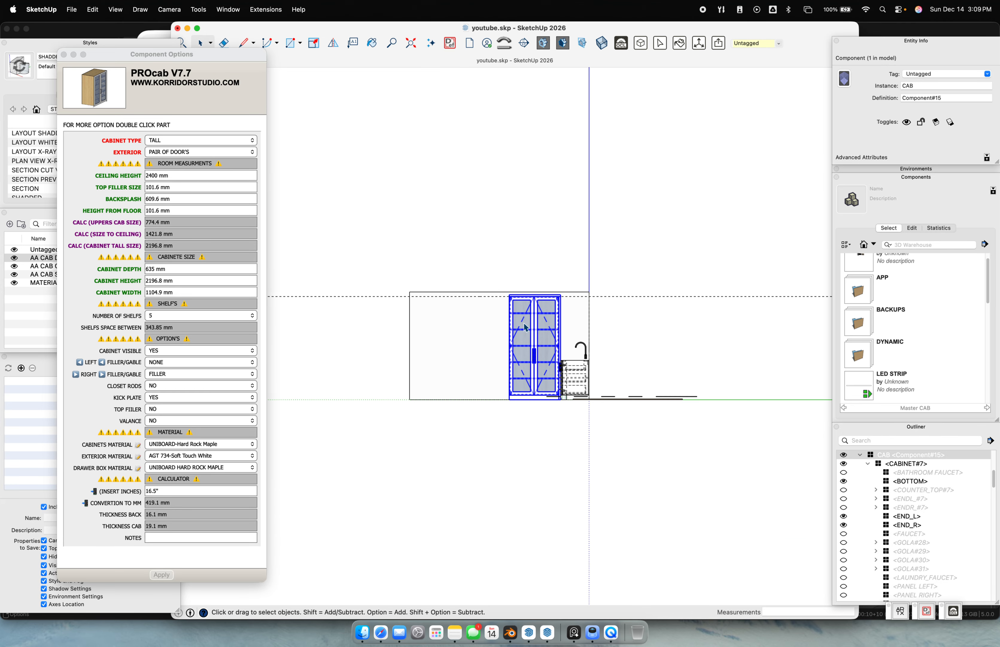
pyautogui.moveTo(532, 342); pyautogui.dragTo(588, 376, button='middle')
pyautogui.press('v')
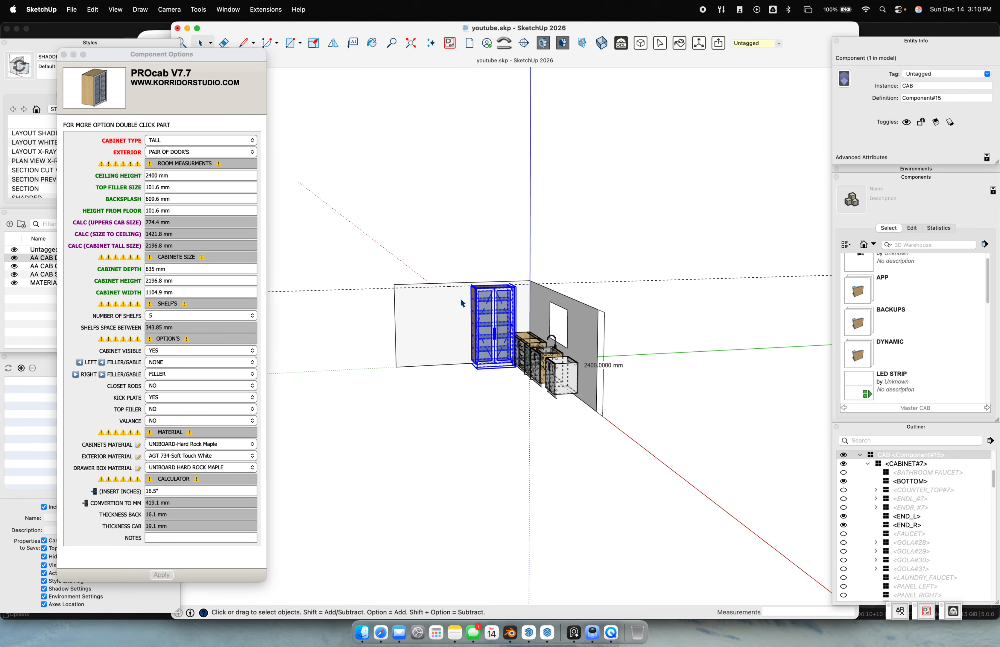
pyautogui.scroll(7, 487, 349)
pyautogui.click(503, 482)
pyautogui.scroll(3, 456, 347)
pyautogui.moveTo(444, 323)
pyautogui.mouseDown(button='middle')
pyautogui.moveTo(570, 246)
pyautogui.moveTo(587, 346)
pyautogui.moveTo(643, 223)
pyautogui.moveTo(406, 247)
pyautogui.moveTo(559, 313)
pyautogui.moveTo(526, 339)
pyautogui.mouseUp(button='middle')
pyautogui.scroll(-2, 525, 339)
pyautogui.click(525, 338)
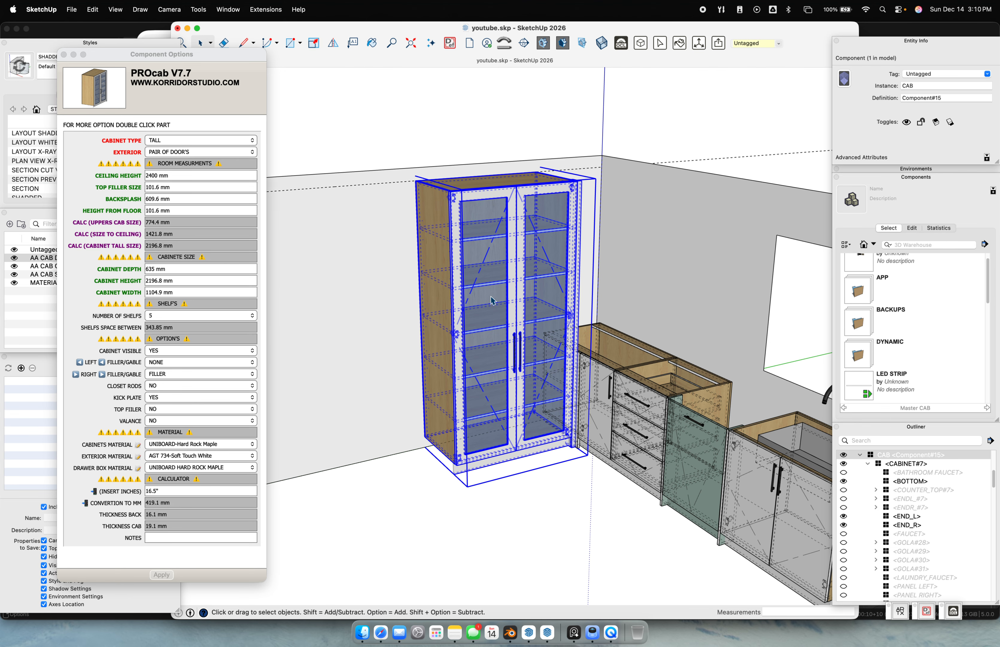
pyautogui.scroll(-5, 490, 299)
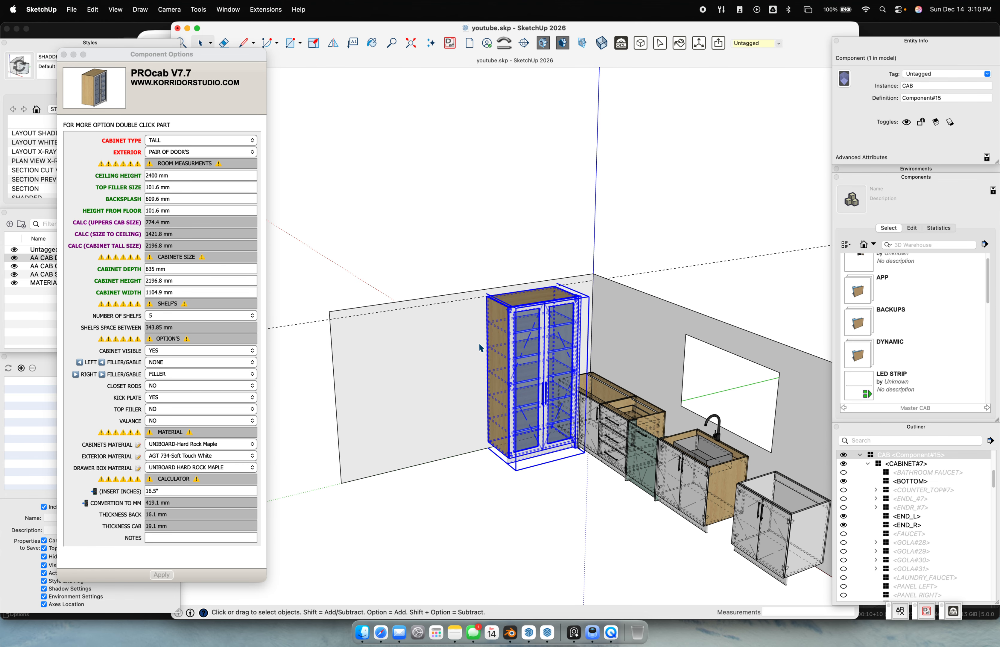
# Hide the dashed back edges and copy the tall cabinet to the left of the original
pyautogui.press('k')
pyautogui.scroll(4, 509, 322)
pyautogui.press('m')
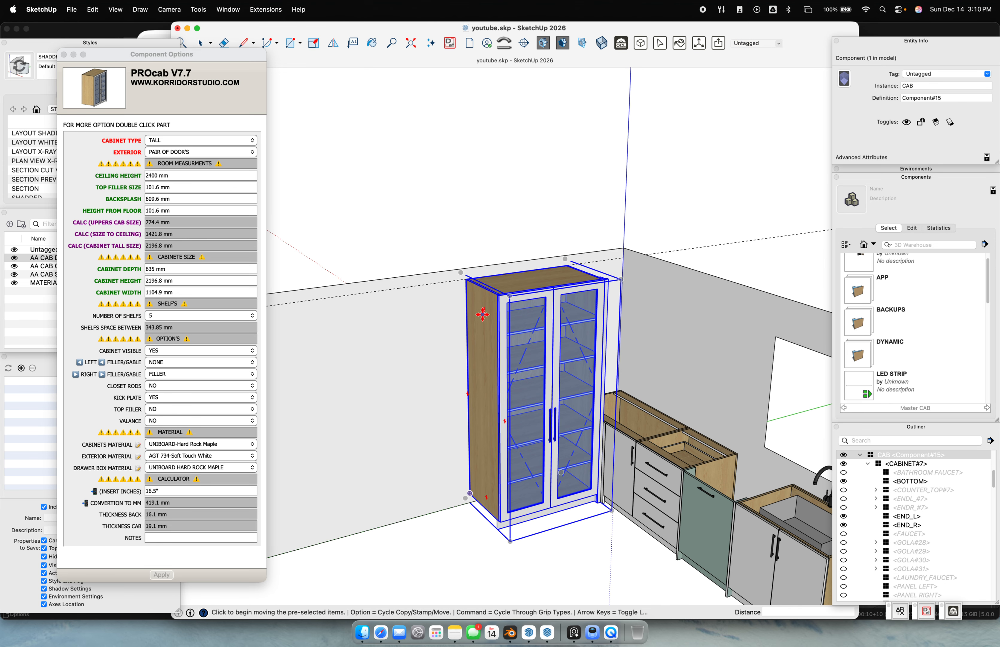
pyautogui.click(484, 315)
pyautogui.scroll(-3, 471, 315)
pyautogui.press('alt')
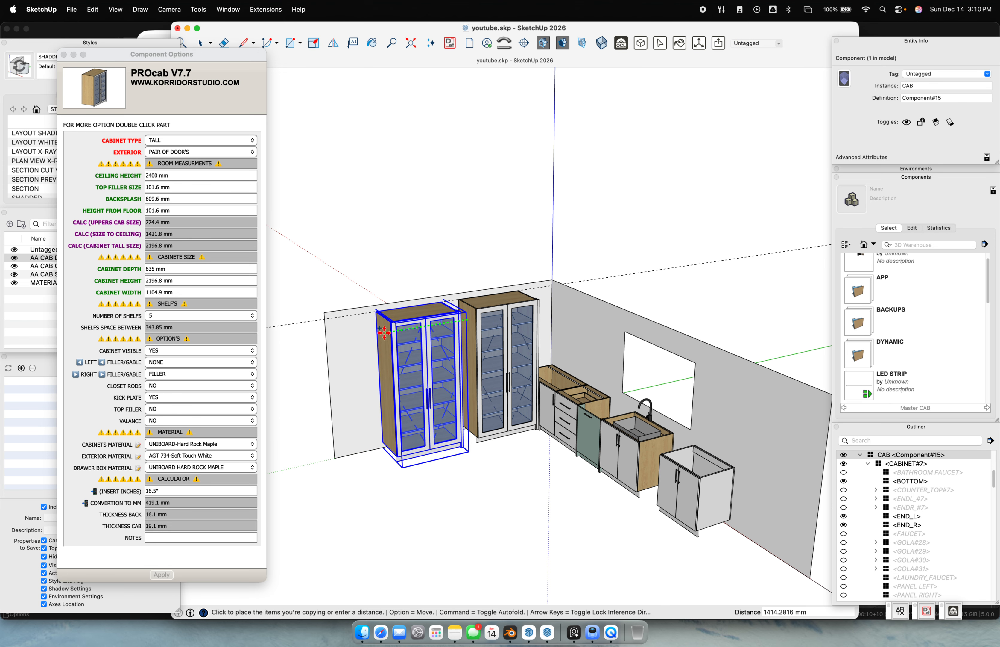
pyautogui.click(366, 404)
pyautogui.scroll(3, 364, 431)
# Place a guide 70 inches up from the wall corner, then open the tall cabinet
pyautogui.press('t')
pyautogui.click(412, 487)
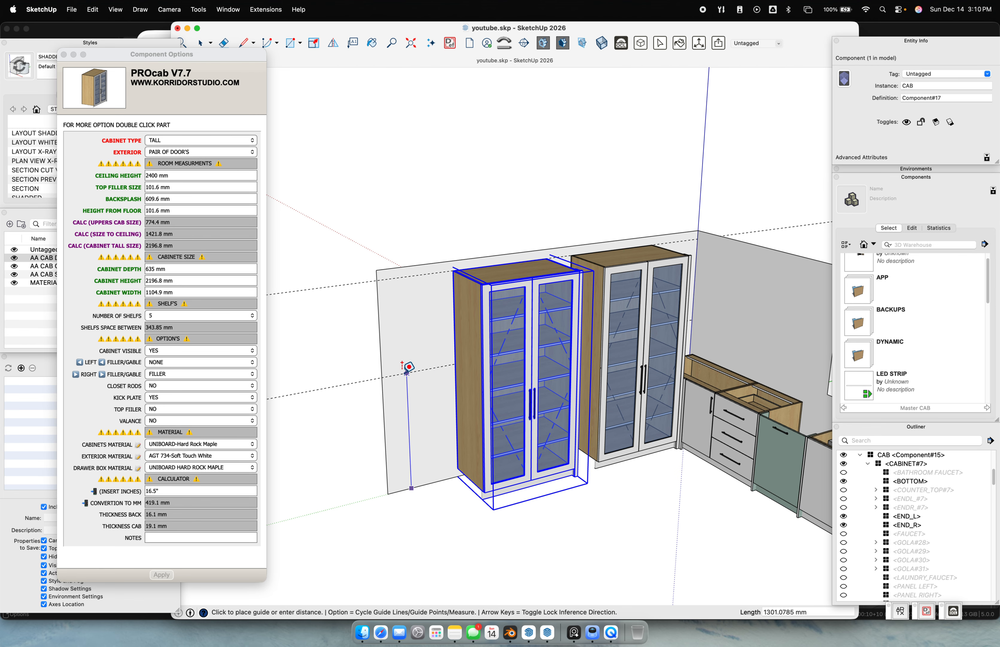
pyautogui.write('84')
pyautogui.press('Return')
pyautogui.press('super+z')
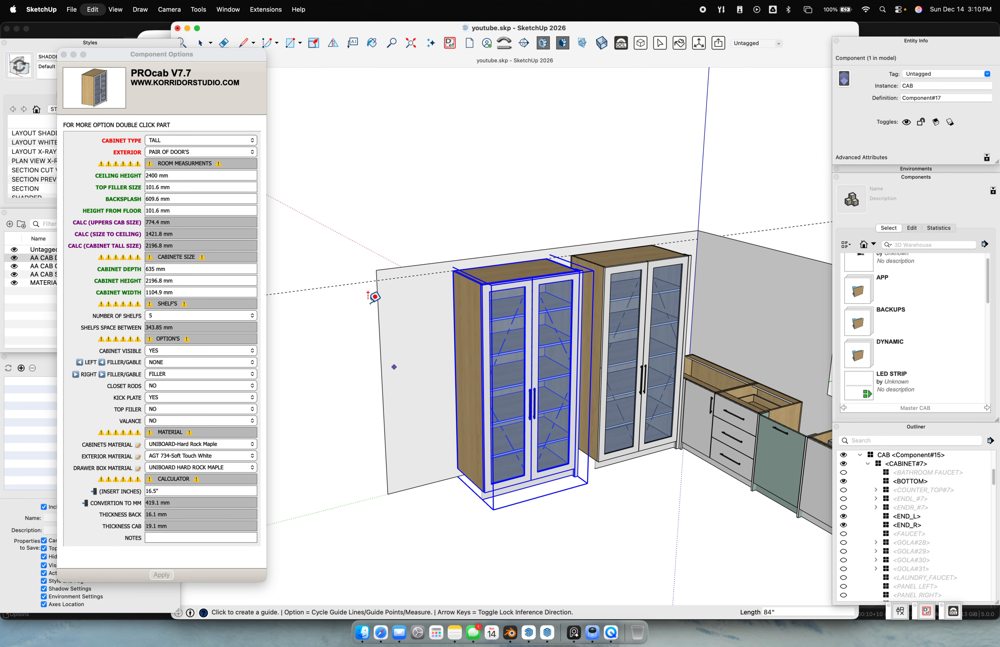
pyautogui.click(419, 486)
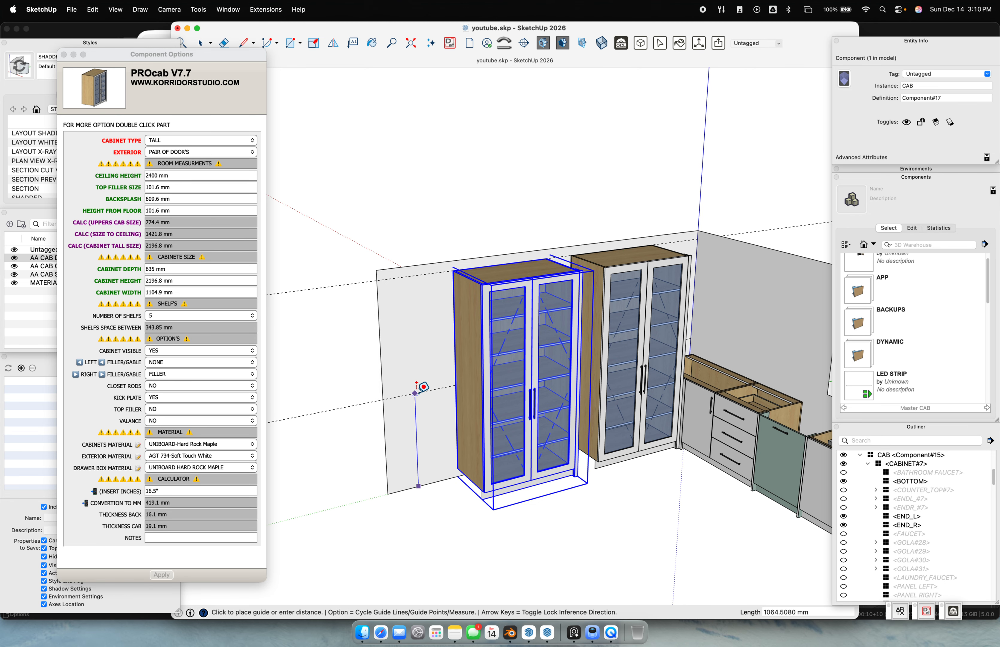
pyautogui.write('70')
pyautogui.press('Return')
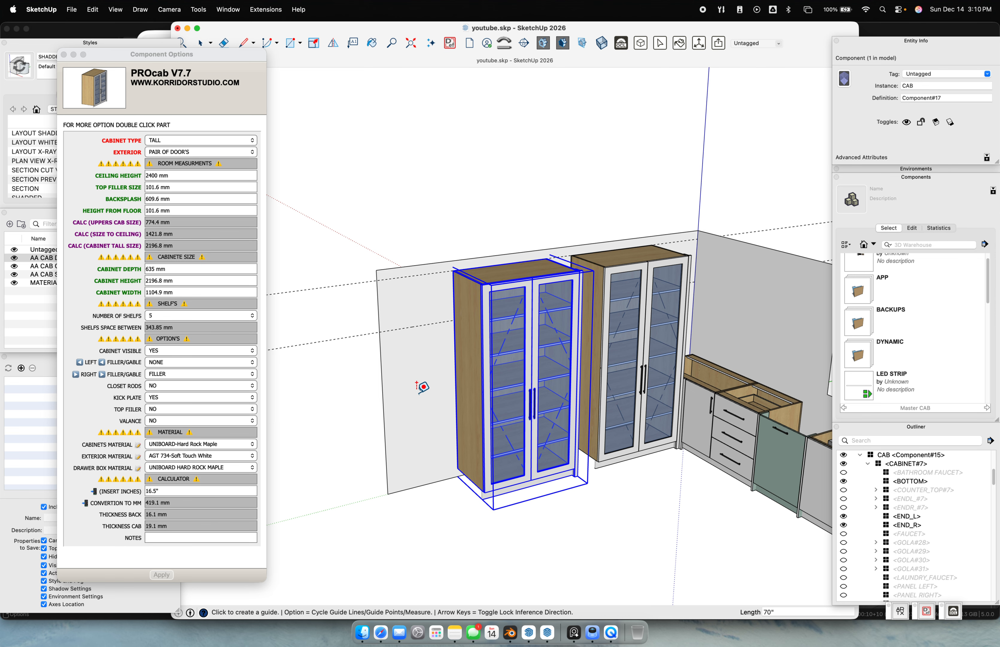
pyautogui.press('space')
pyautogui.click(480, 397)
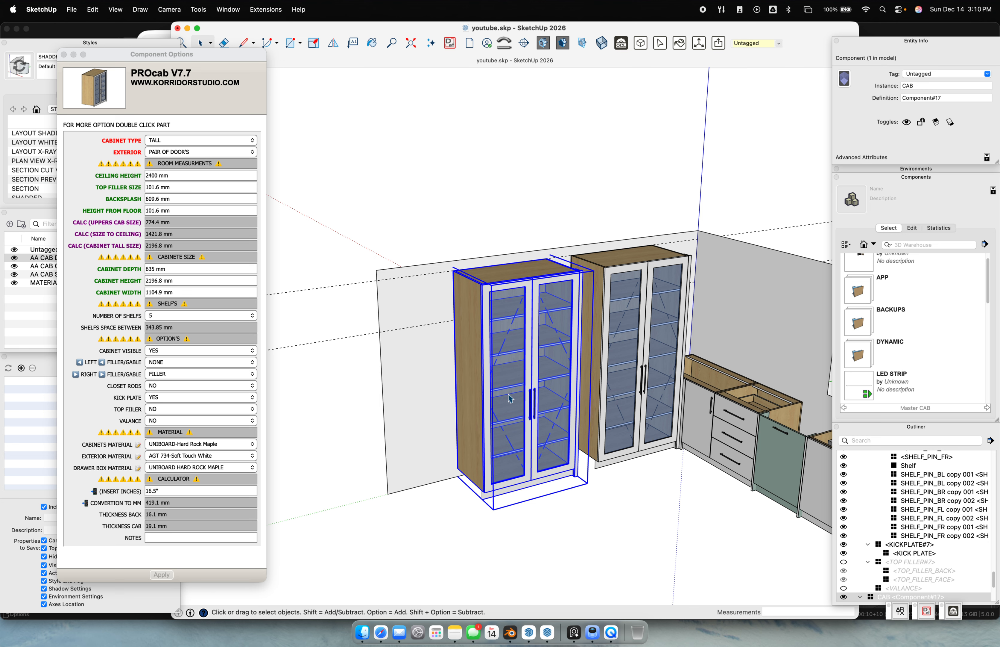
pyautogui.doubleClick(529, 394)
# Make the exterior doors solid instead of glass and set the number of hinges to 0
pyautogui.click(528, 394)
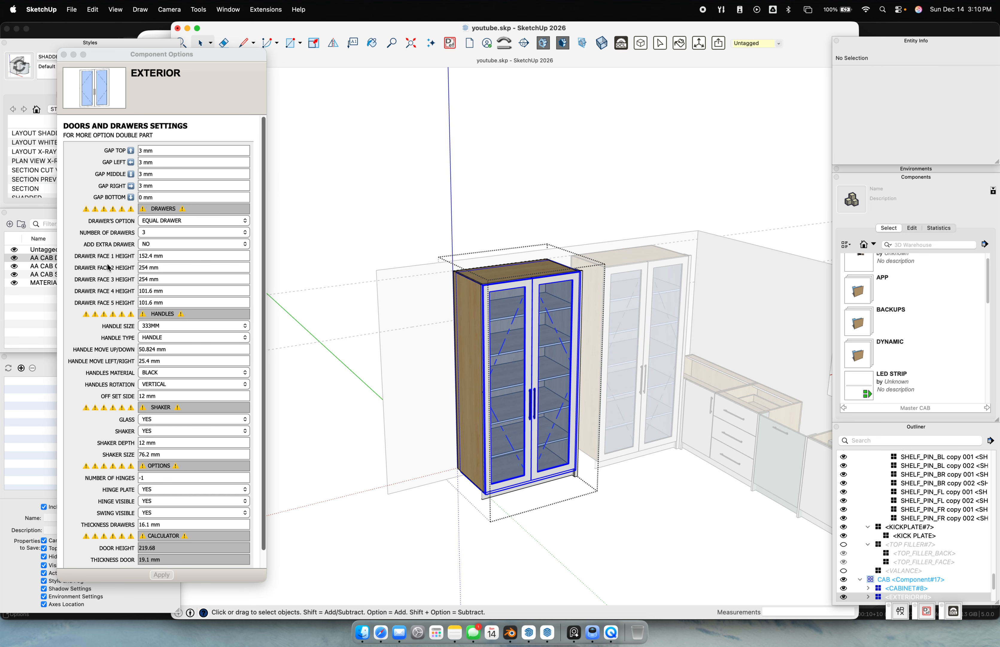
pyautogui.click(158, 433)
pyautogui.click(157, 431)
pyautogui.click(104, 433)
pyautogui.click(159, 421)
pyautogui.click(153, 430)
pyautogui.click(169, 574)
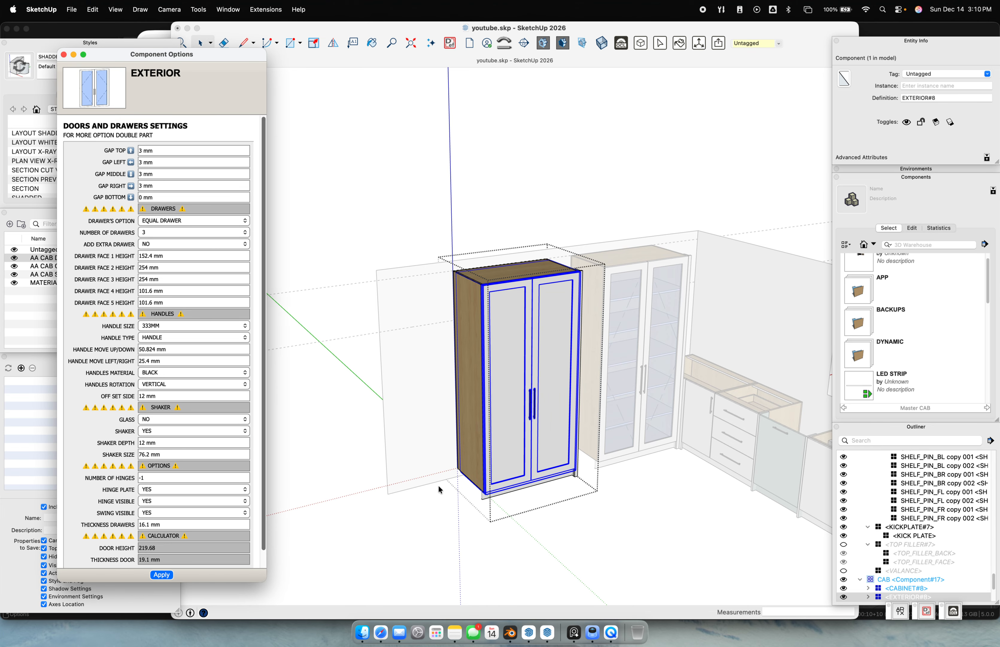
pyautogui.moveTo(184, 476); pyautogui.dragTo(92, 464)
pyautogui.write('0')
pyautogui.press('Return')
pyautogui.click(162, 574)
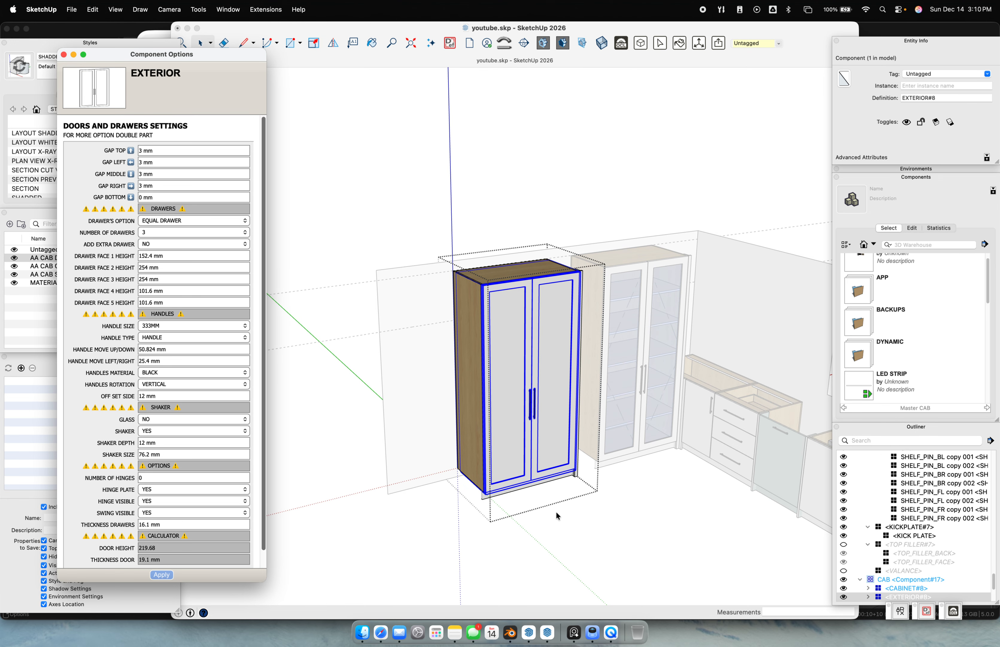
# Open the cabinet body to inspect the END_L side panel, then return and reopen the cabinet
pyautogui.click(473, 374)
pyautogui.doubleClick(469, 372)
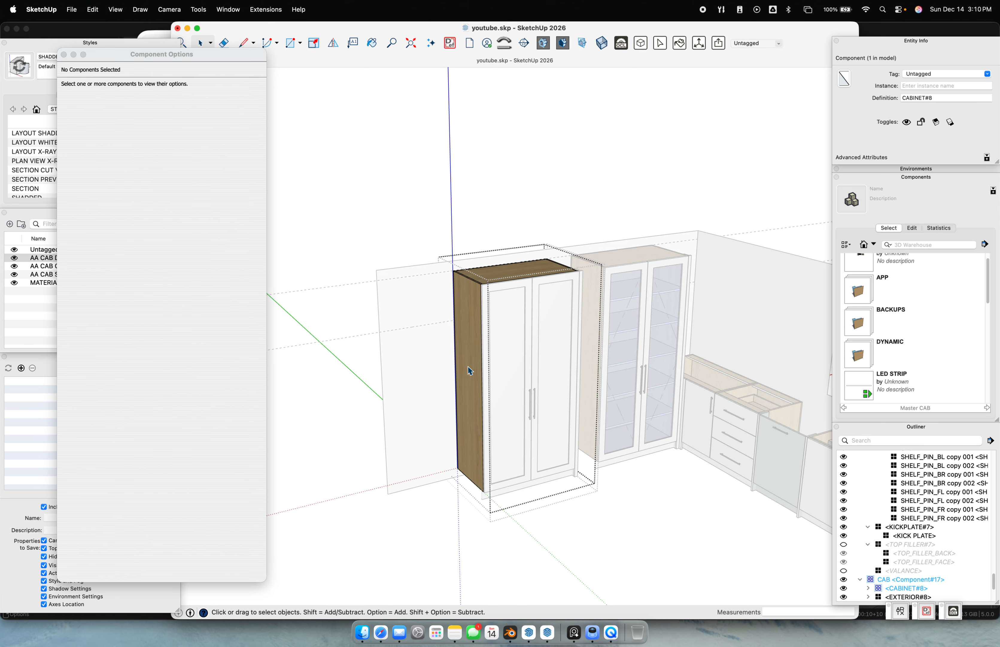
pyautogui.click(469, 373)
pyautogui.click(455, 497)
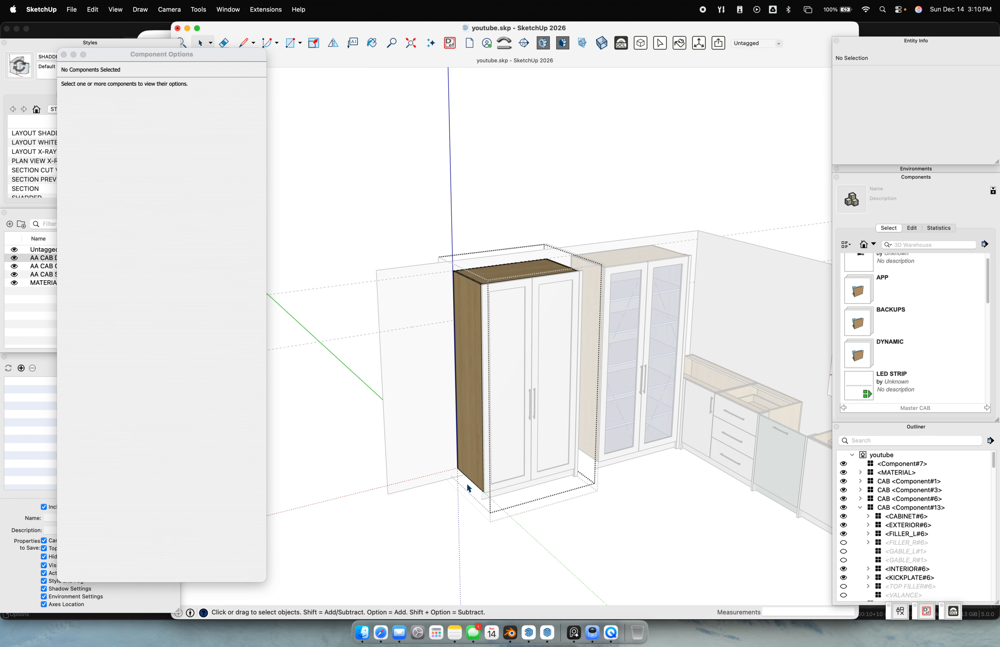
pyautogui.click(472, 435)
pyautogui.click(447, 559)
pyautogui.click(449, 549)
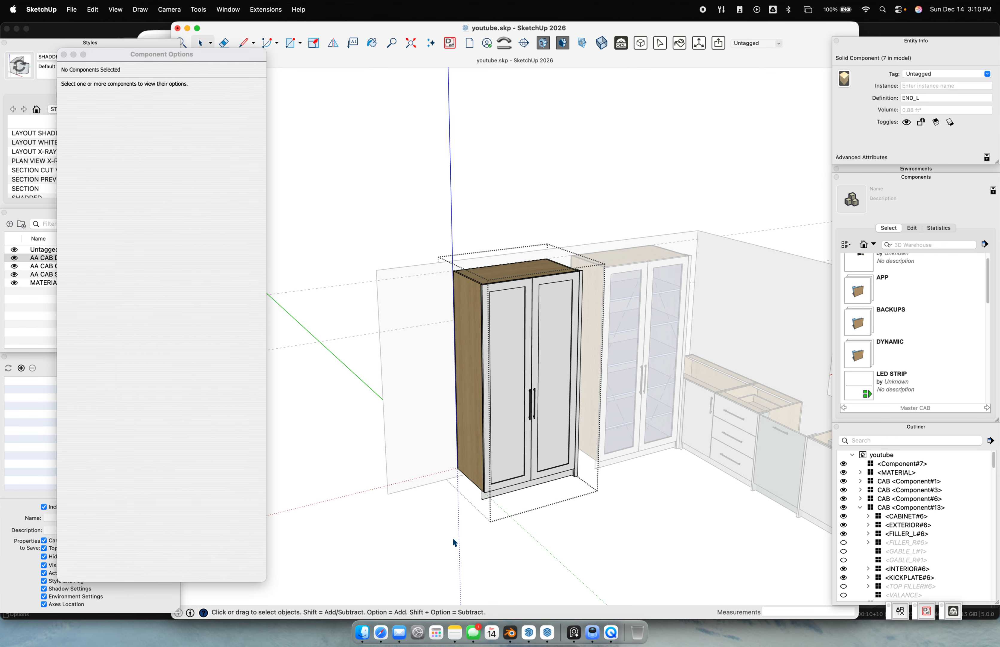
pyautogui.click(470, 473)
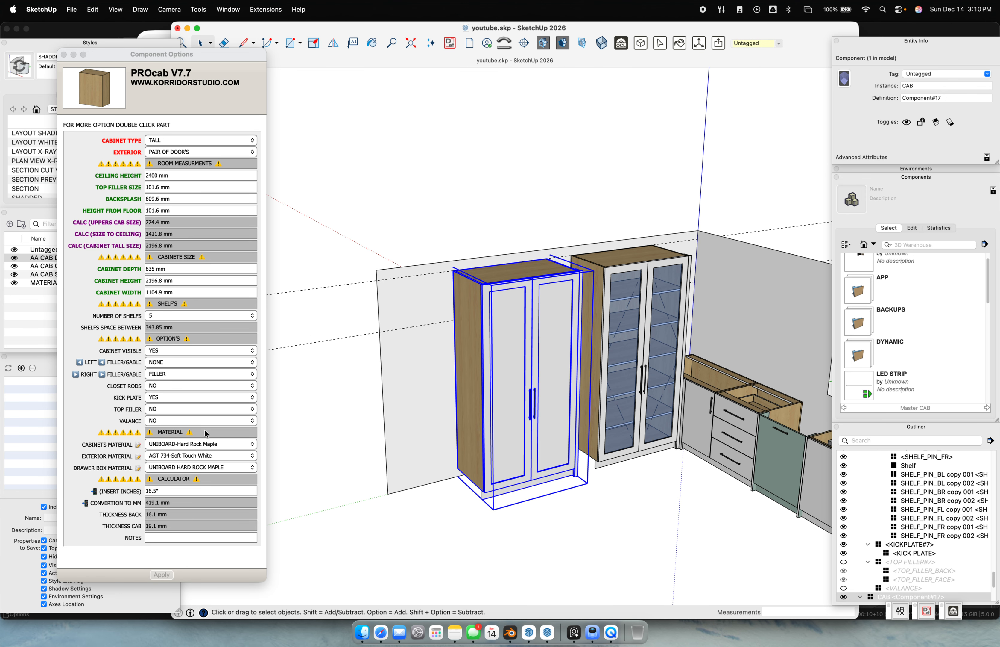
pyautogui.doubleClick(470, 456)
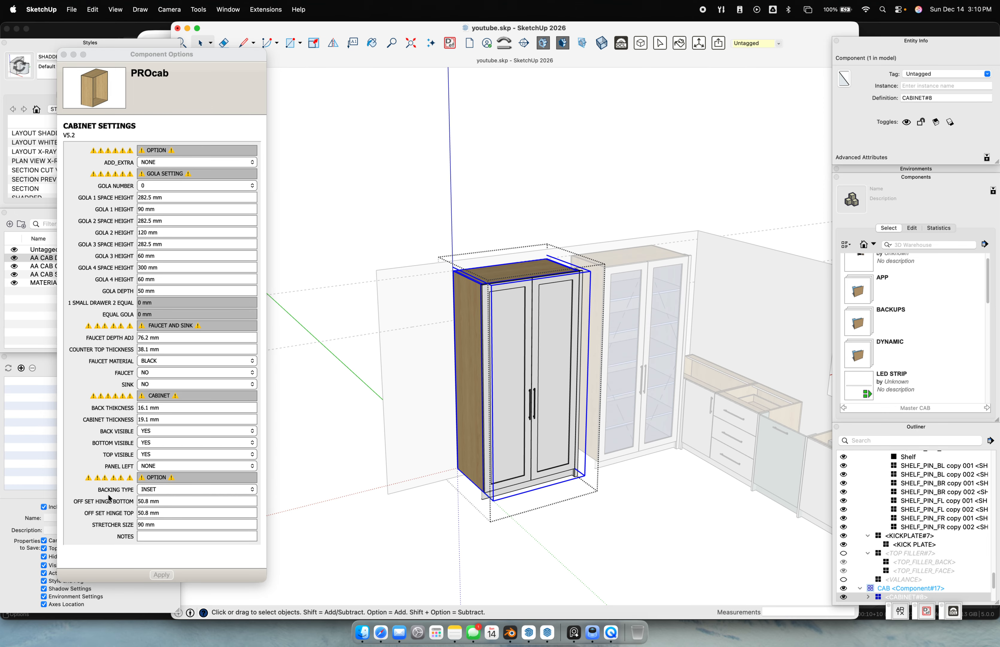
# Set both bottom and top hinge offsets to 4 in (101.6 mm)
pyautogui.click(168, 501)
pyautogui.write('4')
pyautogui.press('Tab')
pyautogui.write('4')
pyautogui.press('Return')
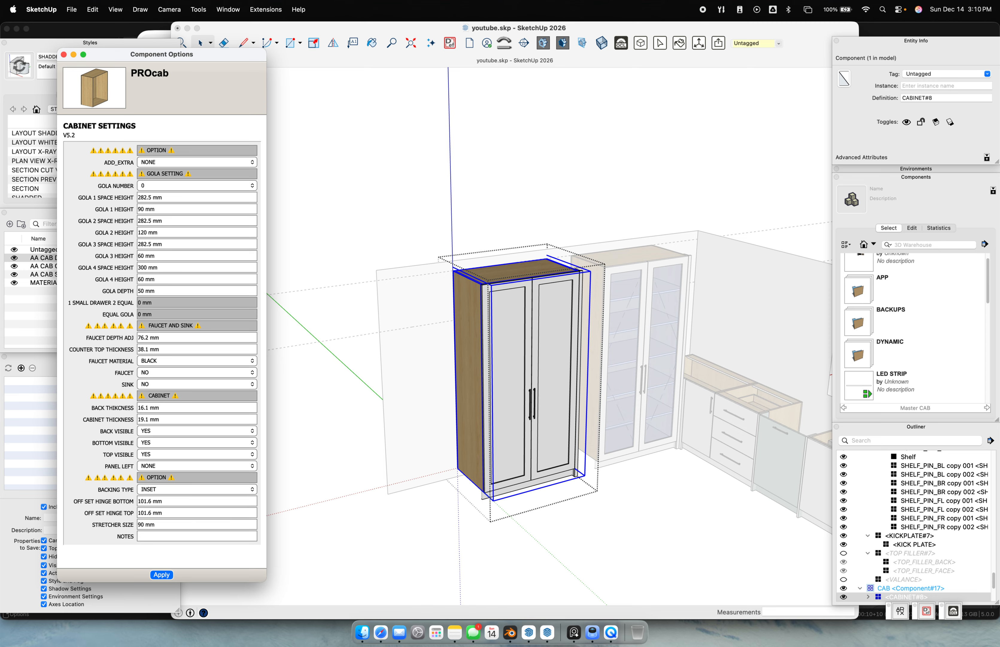
pyautogui.click(627, 546)
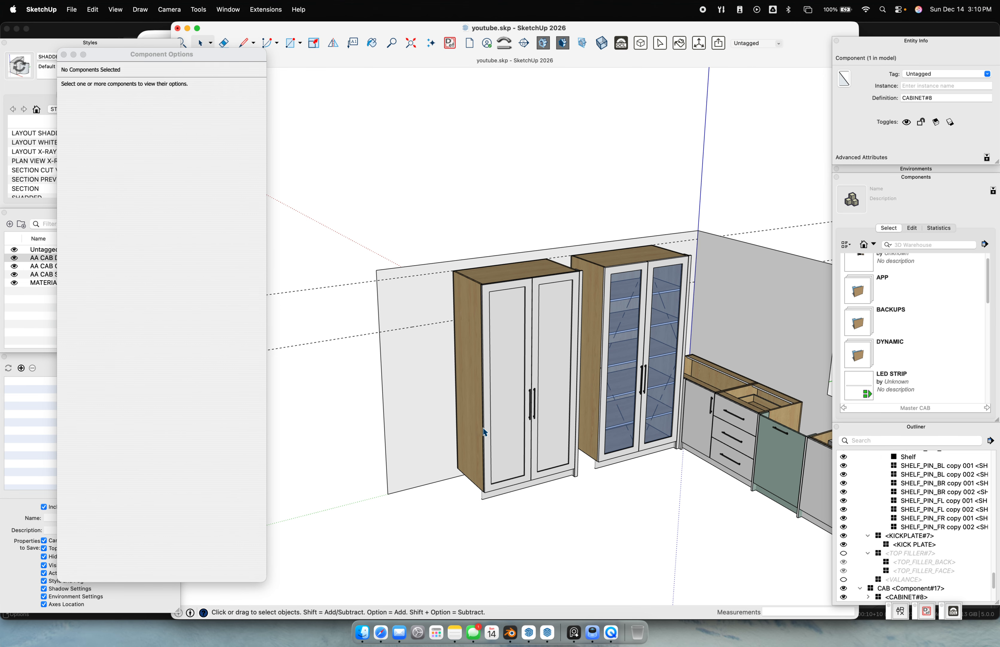
pyautogui.click(460, 295)
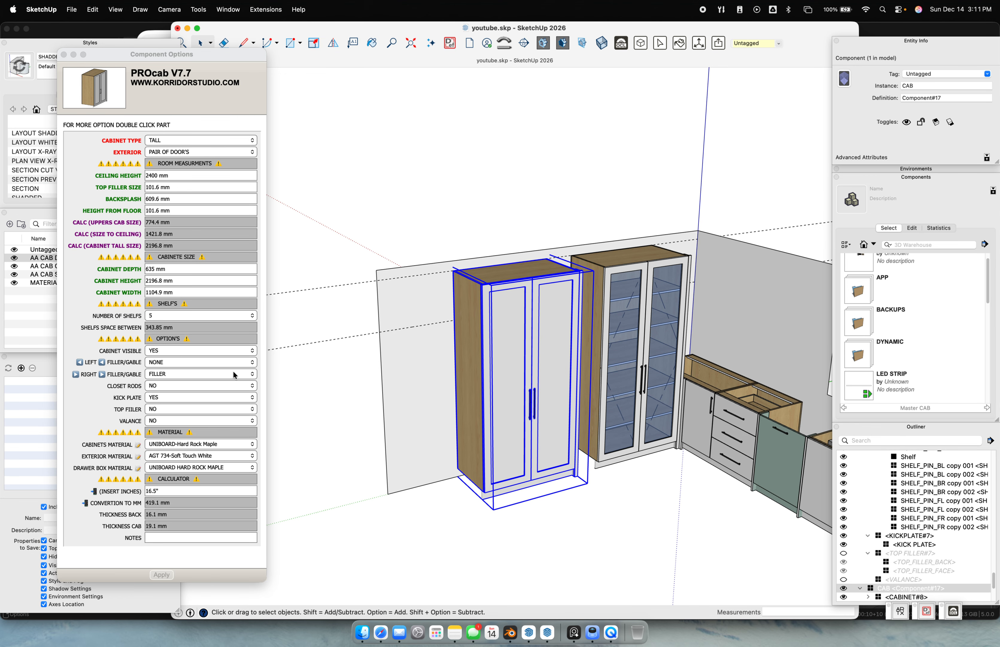
# Change the cabinet type to WALL and apply it
pyautogui.click(176, 151)
pyautogui.click(174, 143)
pyautogui.click(175, 152)
pyautogui.click(164, 571)
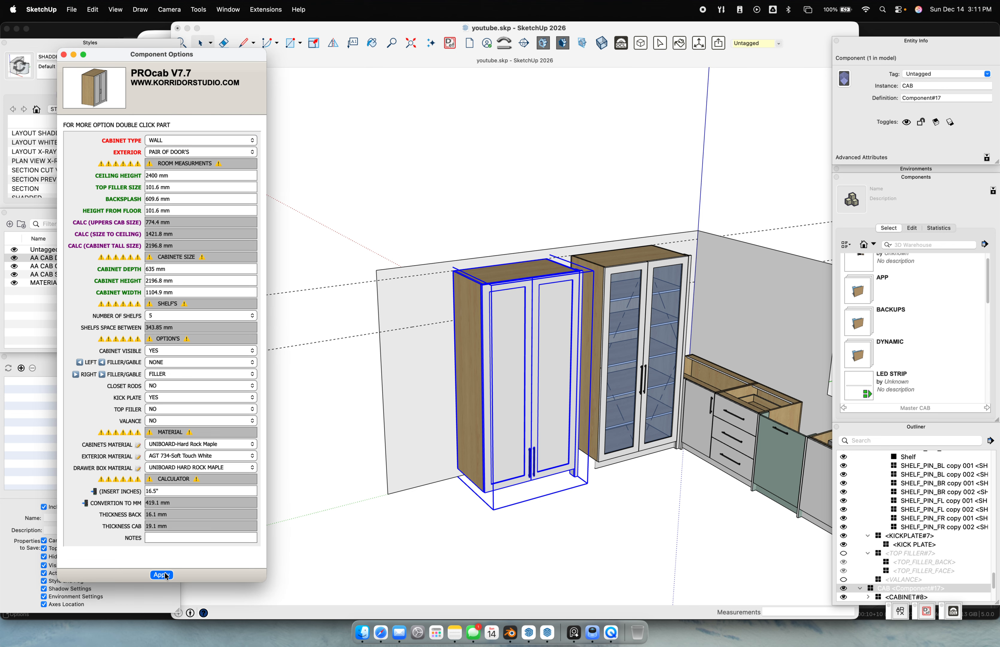
# Draw a reference line on the wall to measure, then set the cabinet height to 520.4 mm
pyautogui.click(394, 324)
pyautogui.scroll(3, 394, 311)
pyautogui.press('l')
pyautogui.click(419, 255)
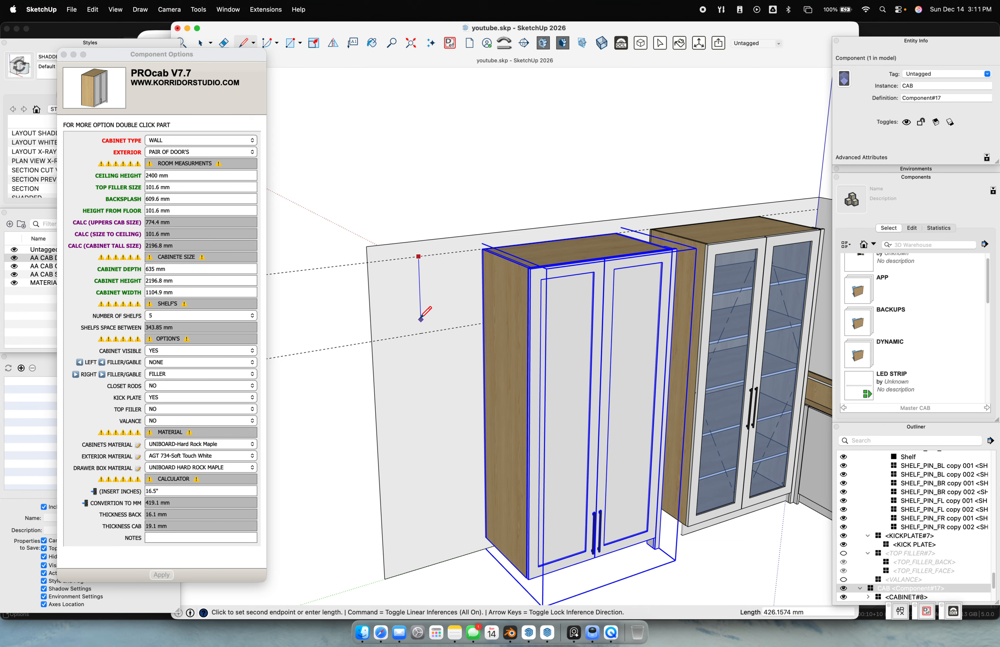
pyautogui.click(422, 332)
pyautogui.press('space')
pyautogui.moveTo(391, 228); pyautogui.dragTo(463, 395)
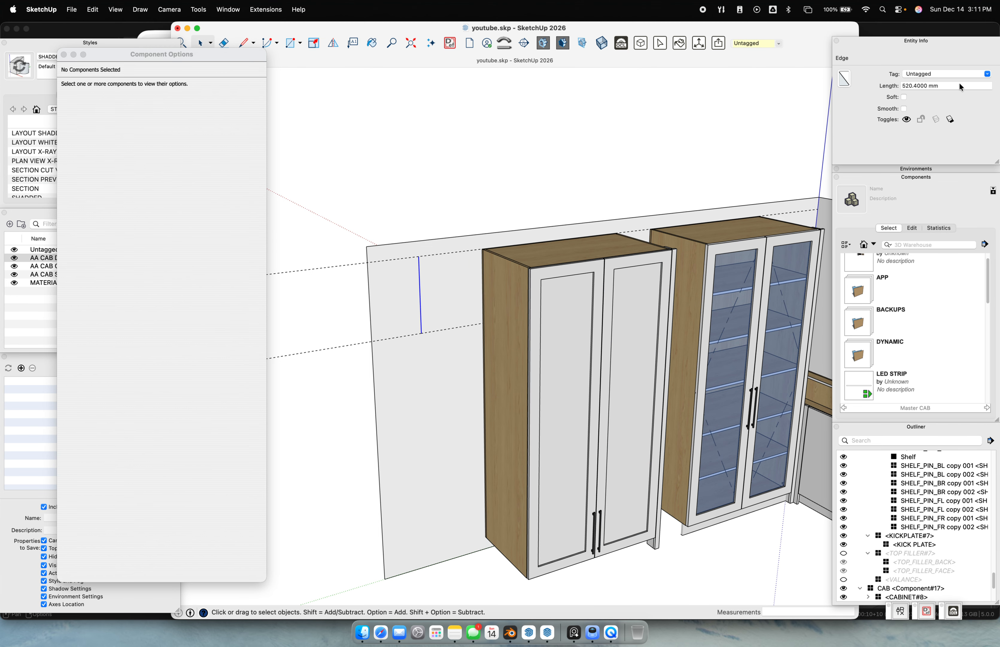
pyautogui.moveTo(960, 86); pyautogui.dragTo(843, 80)
pyautogui.click(667, 382)
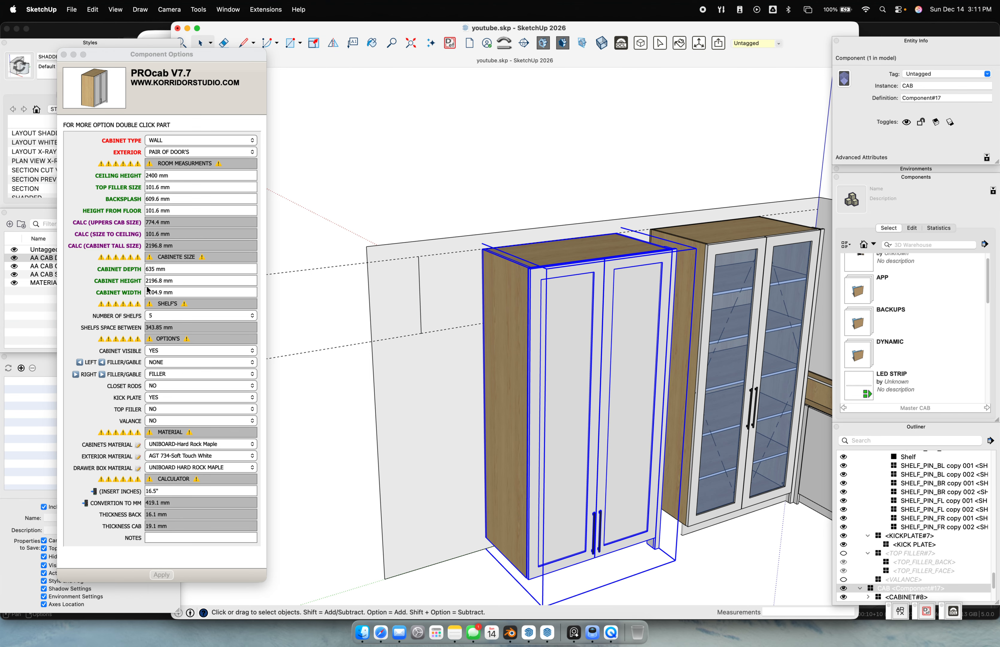
pyautogui.tripleClick(170, 281)
pyautogui.write('520.4')
pyautogui.press('Return')
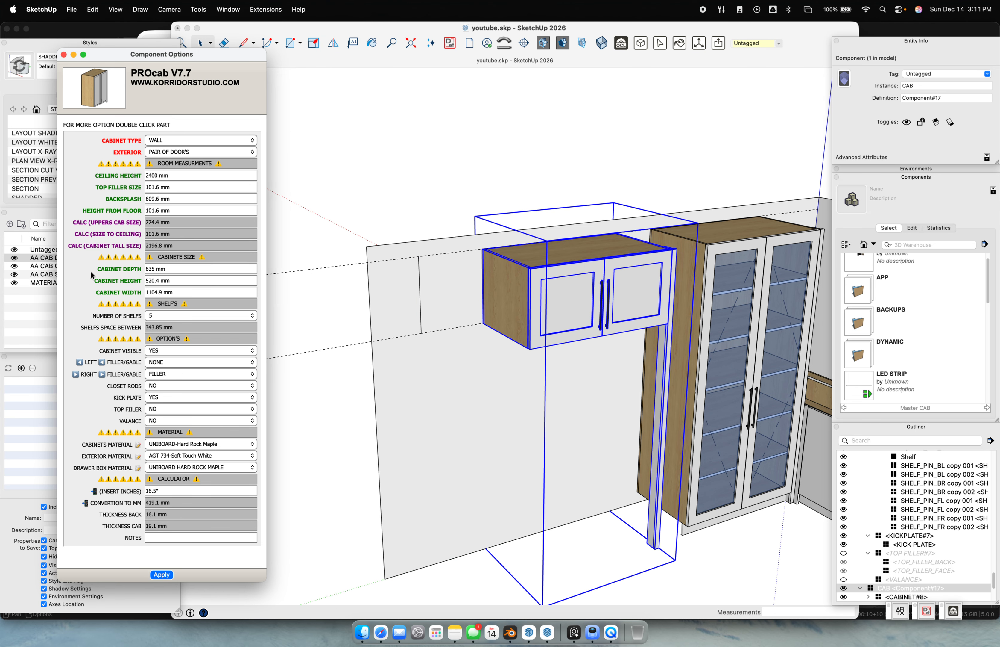
# Orbit around the new wall cabinet and select it with its neighbouring part
pyautogui.scroll(-5, 523, 305)
pyautogui.moveTo(564, 332)
pyautogui.mouseDown(button='middle')
pyautogui.moveTo(279, 332)
pyautogui.moveTo(415, 327)
pyautogui.mouseUp(button='middle')
pyautogui.click(486, 242)
pyautogui.moveTo(491, 255); pyautogui.dragTo(509, 128, button='middle')
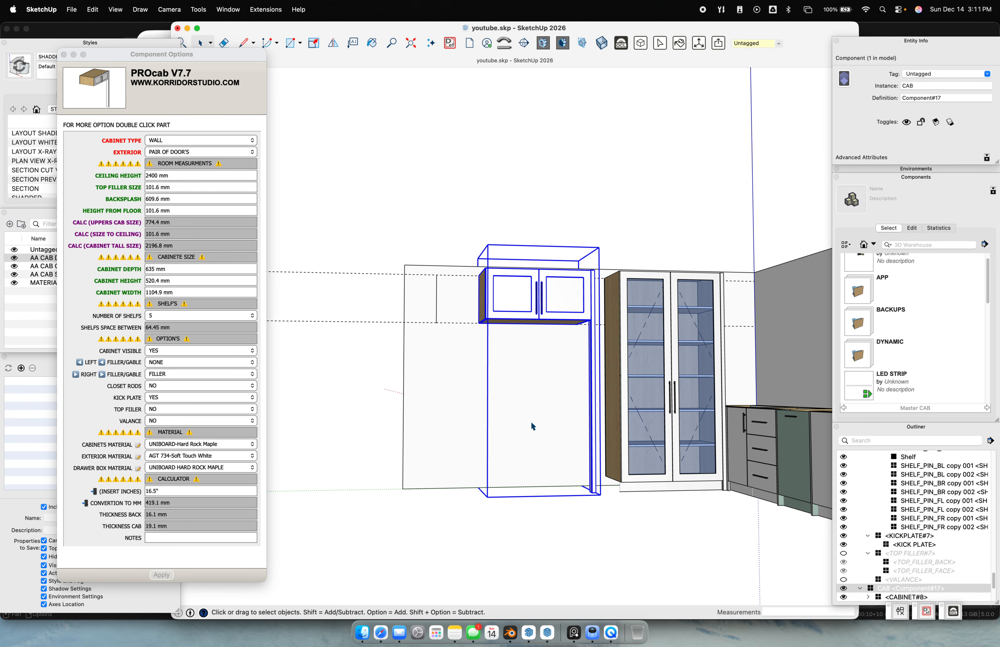
pyautogui.moveTo(532, 424); pyautogui.dragTo(526, 393, button='middle')
pyautogui.click(634, 211)
pyautogui.moveTo(634, 211); pyautogui.dragTo(565, 316, button='middle')
pyautogui.scroll(4, 565, 316)
pyautogui.moveTo(565, 316); pyautogui.dragTo(556, 303)
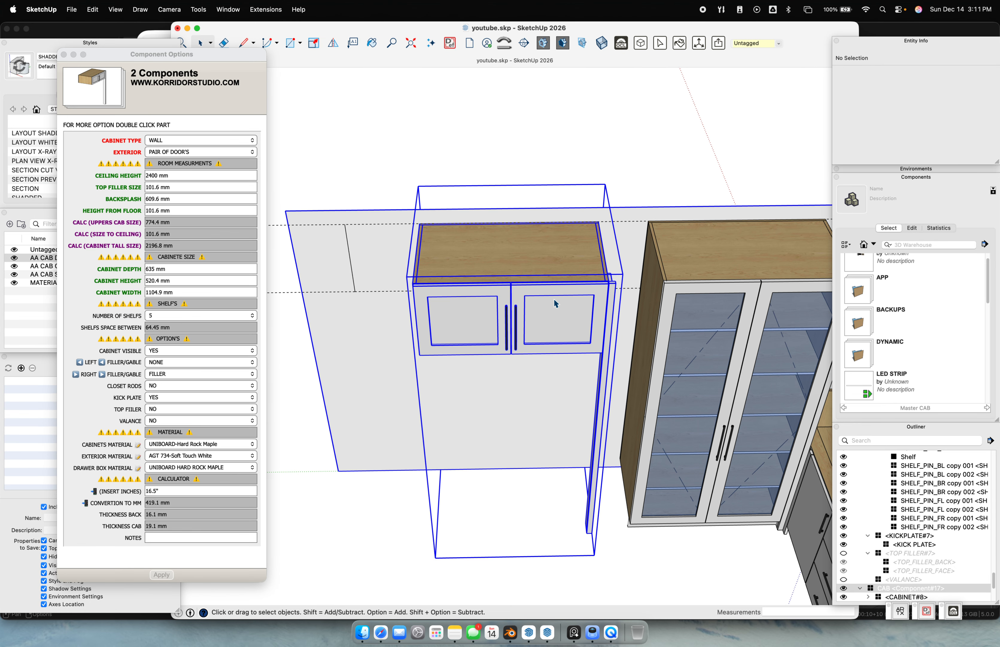
pyautogui.scroll(-4, 555, 303)
# Set both left and right filler/gable options to GABLE and apply
pyautogui.click(170, 361)
pyautogui.click(169, 362)
pyautogui.click(169, 383)
pyautogui.click(170, 374)
pyautogui.click(170, 384)
pyautogui.click(169, 574)
pyautogui.moveTo(465, 398); pyautogui.dragTo(652, 332, button='middle')
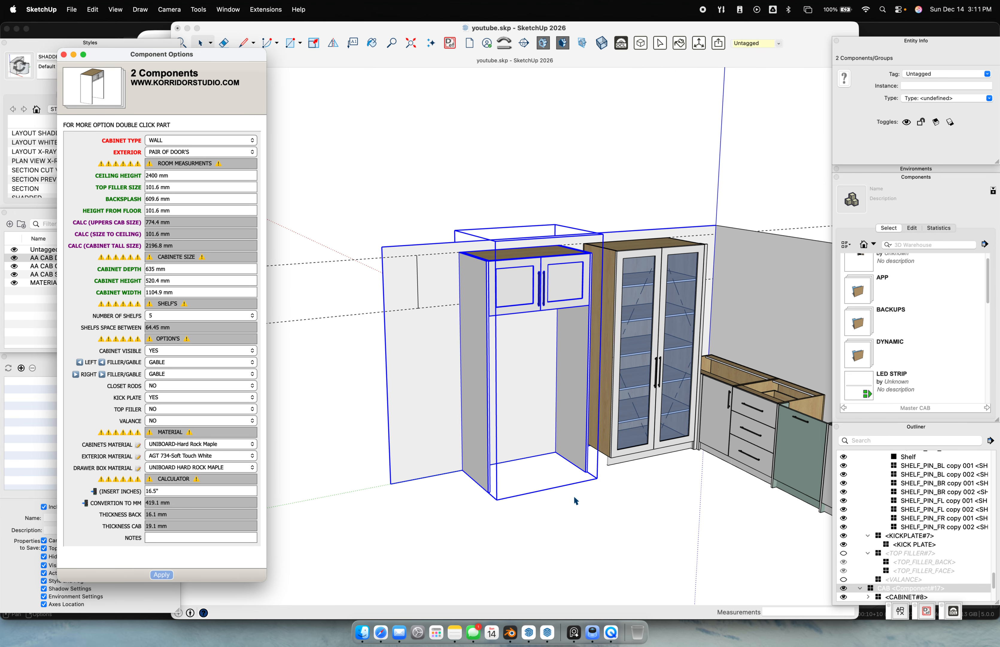
# Set the wall cabinet's ceiling height to 3000 mm
pyautogui.click(487, 353)
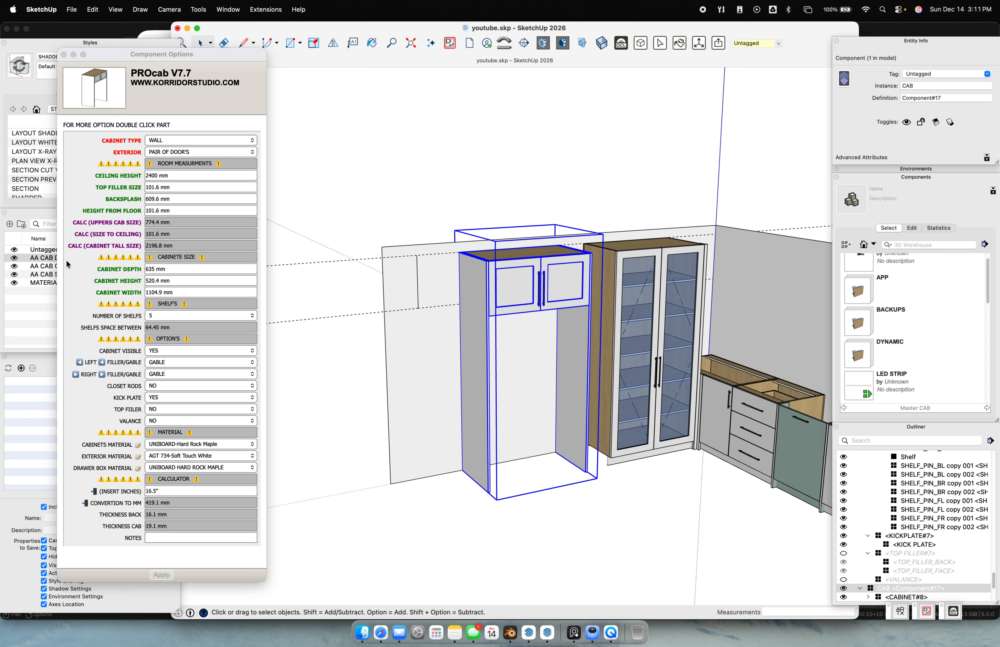
pyautogui.click(184, 177)
pyautogui.write('3000')
pyautogui.press('Return')
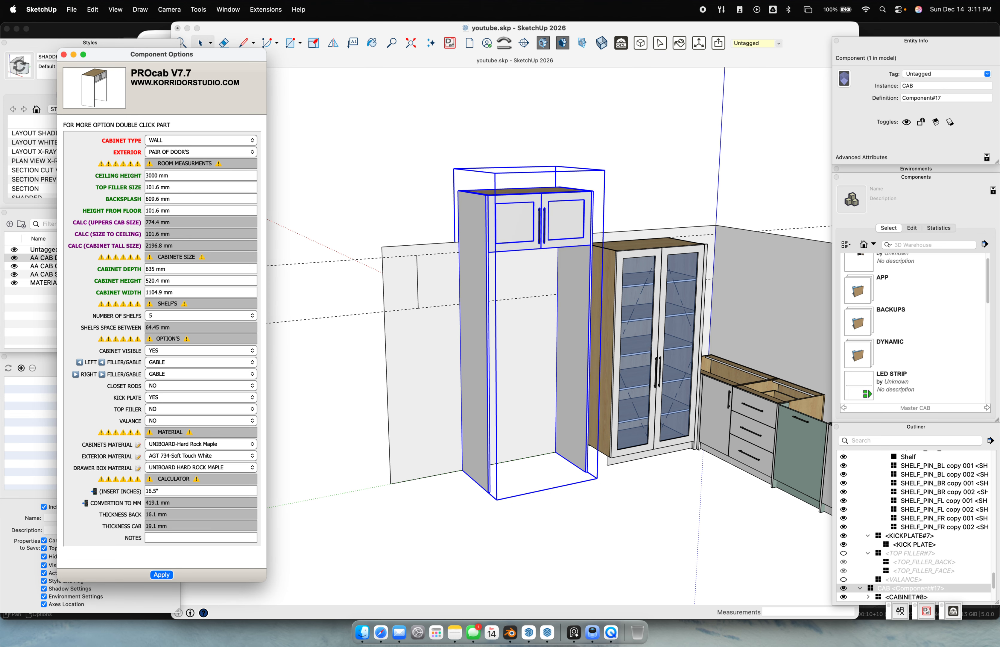
pyautogui.moveTo(510, 240); pyautogui.dragTo(488, 234, button='middle')
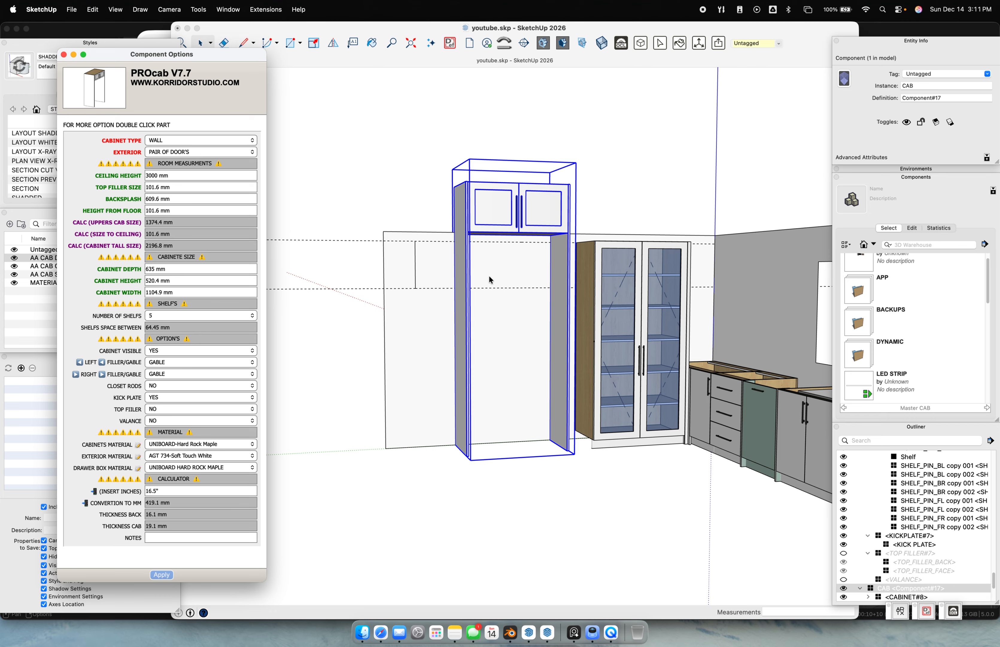
# Draw a vertical line on the wall and read its 1120.4 mm length
pyautogui.moveTo(468, 184); pyautogui.dragTo(423, 310, button='middle')
pyautogui.click(433, 314)
pyautogui.press('l')
pyautogui.click(434, 319)
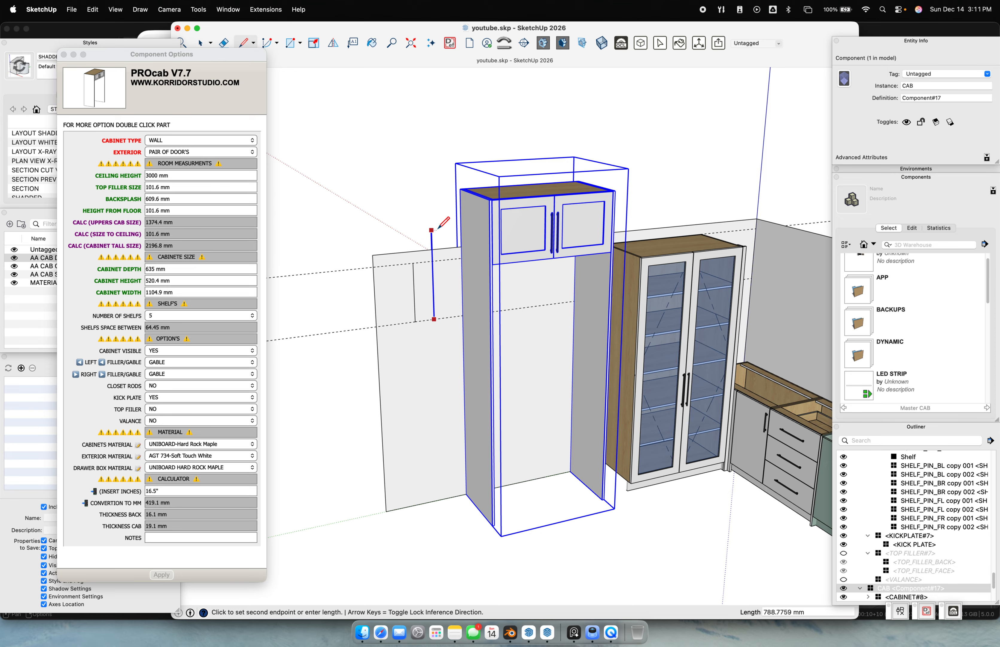
pyautogui.click(497, 192)
pyautogui.press('space')
pyautogui.moveTo(411, 147); pyautogui.dragTo(462, 368)
pyautogui.moveTo(421, 173); pyautogui.dragTo(474, 359)
pyautogui.click(961, 85)
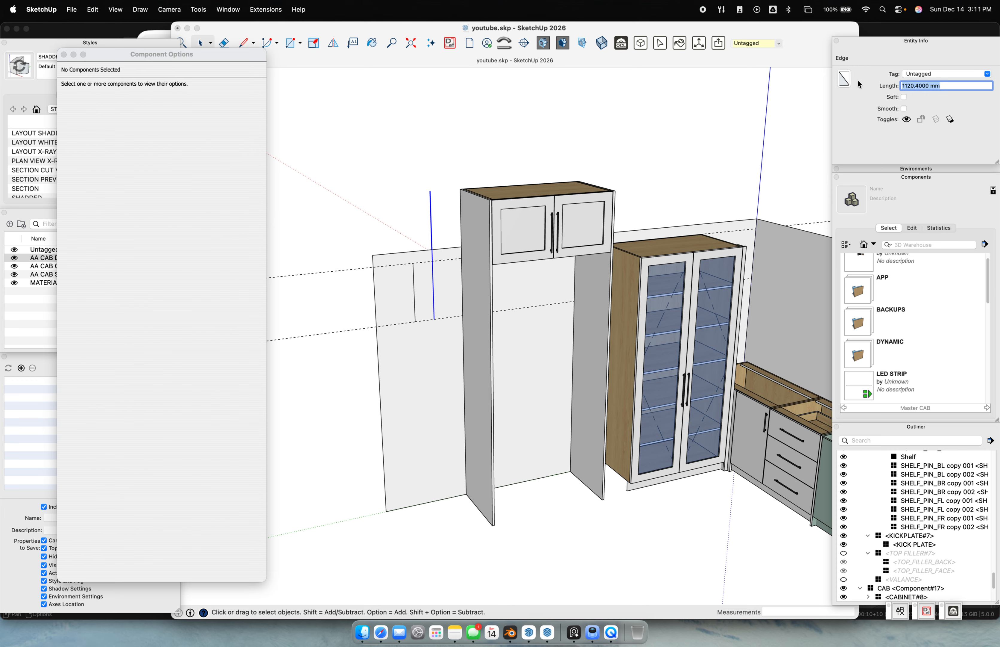
# Set the wall cabinet height to 1120.4 mm and view the taller doors
pyautogui.click(567, 245)
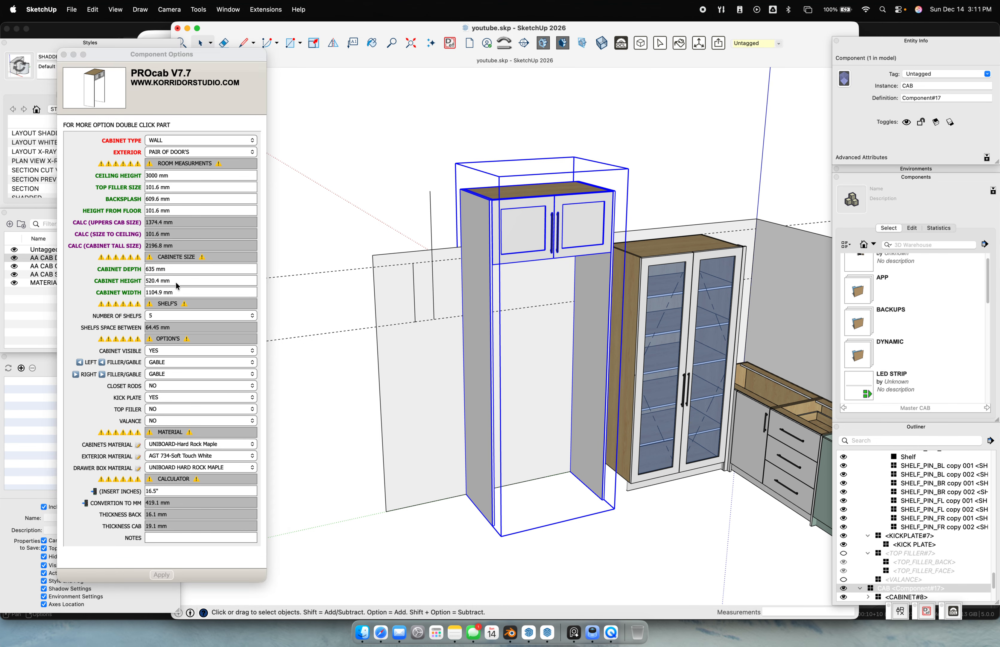
pyautogui.click(176, 282)
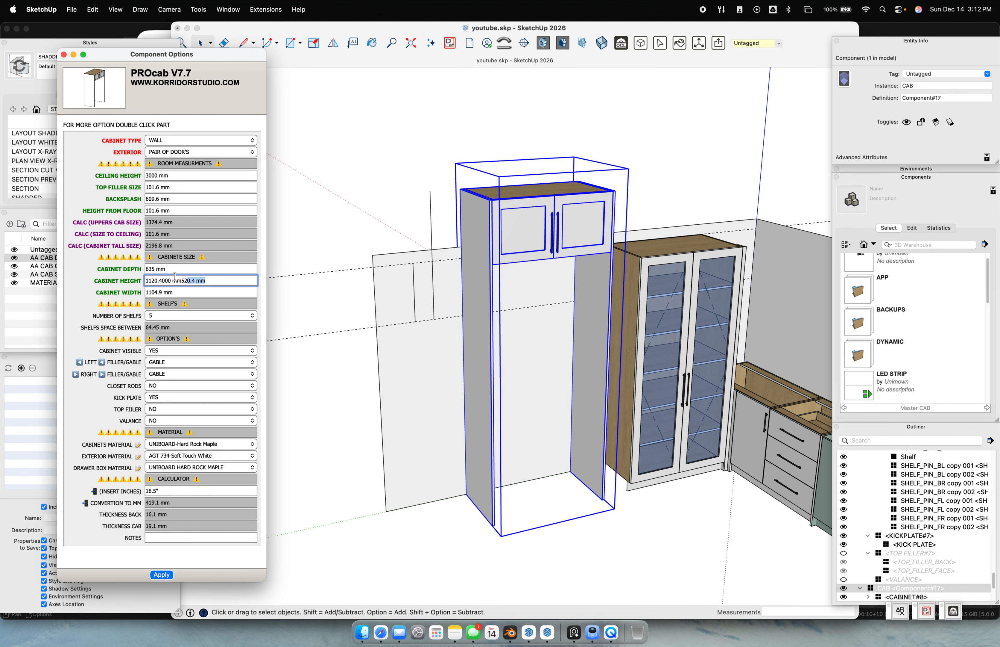
pyautogui.press('Return')
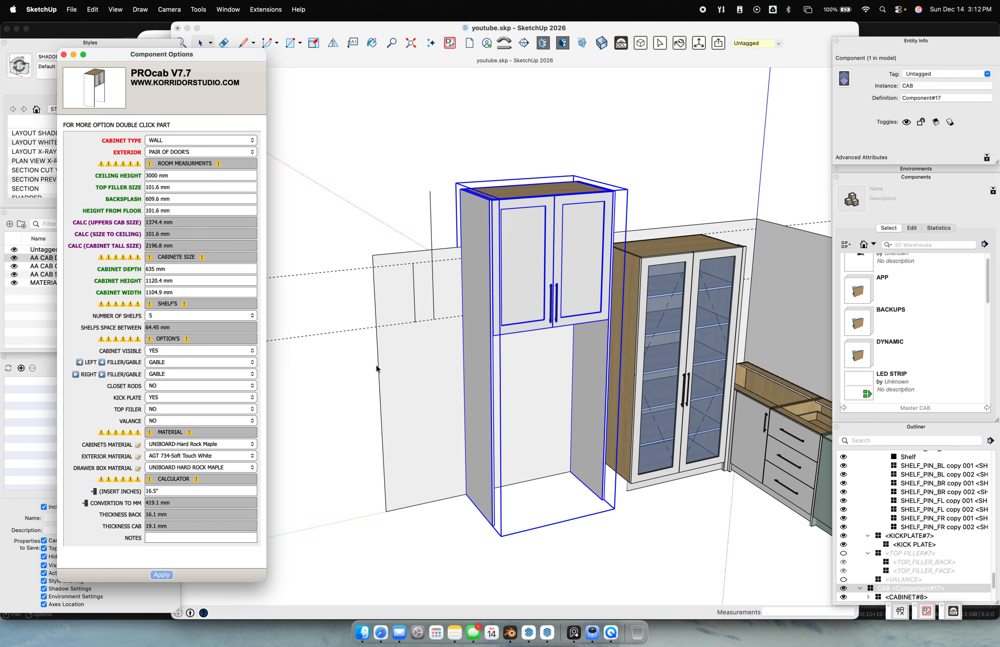
pyautogui.moveTo(395, 339)
pyautogui.mouseDown(button='middle')
pyautogui.moveTo(370, 269)
pyautogui.moveTo(415, 254)
pyautogui.mouseUp(button='middle')
pyautogui.press('e')
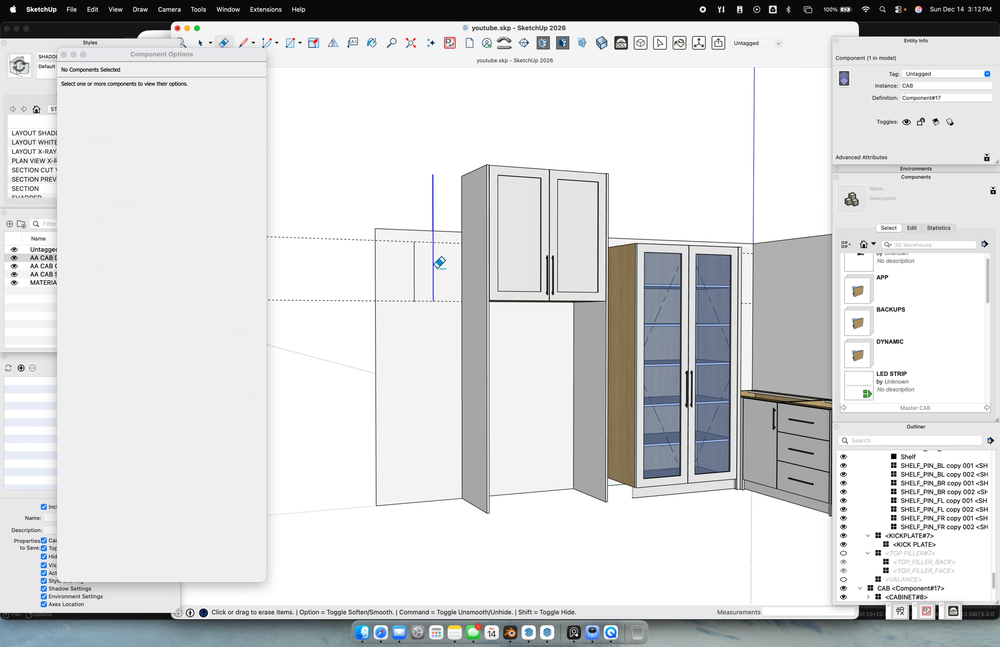
pyautogui.moveTo(500, 317)
pyautogui.mouseDown(button='middle')
pyautogui.moveTo(514, 366)
pyautogui.moveTo(527, 306)
pyautogui.moveTo(454, 158)
pyautogui.moveTo(504, 213)
pyautogui.moveTo(509, 301)
pyautogui.moveTo(483, 324)
pyautogui.mouseUp(button='middle')
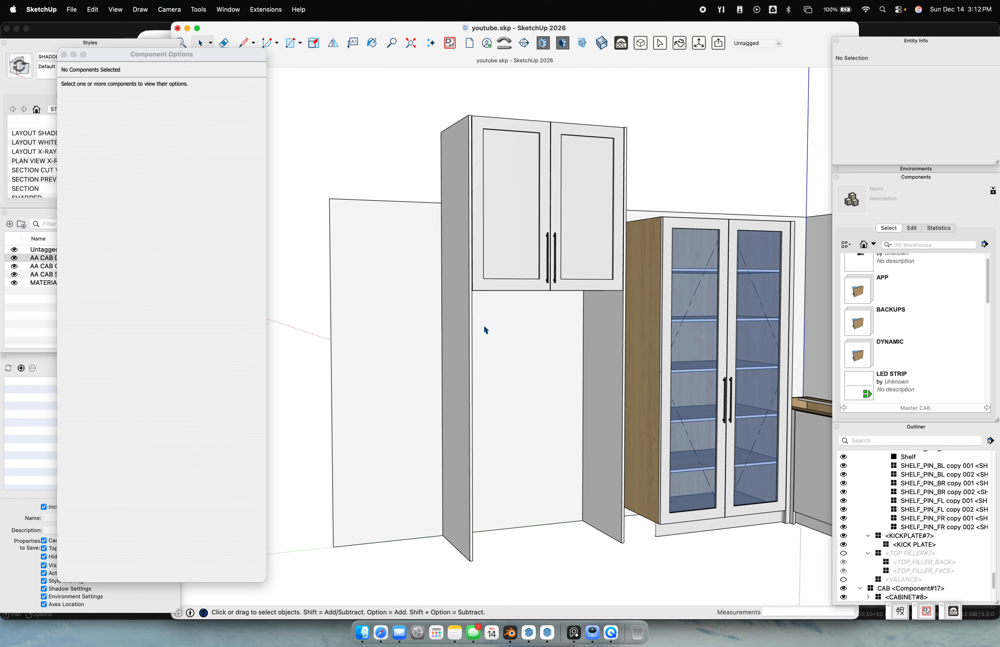
# Inside the wall cabinet, set the left gable's Extend to Floor to NO and apply
pyautogui.doubleClick(461, 347)
pyautogui.click(470, 365)
pyautogui.moveTo(473, 365); pyautogui.dragTo(543, 423, button='middle')
pyautogui.click(140, 141)
pyautogui.click(139, 152)
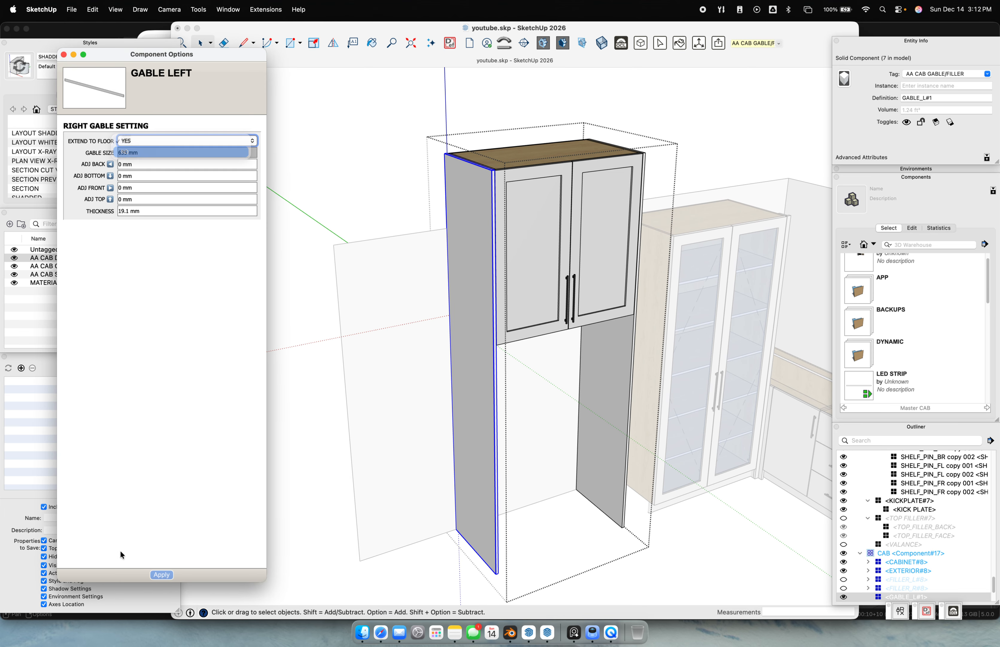
pyautogui.click(162, 574)
# Set the left gable's Extend to Floor back to YES, apply, and select the CAB component
pyautogui.moveTo(513, 321); pyautogui.dragTo(531, 243, button='middle')
pyautogui.click(139, 142)
pyautogui.click(134, 130)
pyautogui.click(162, 573)
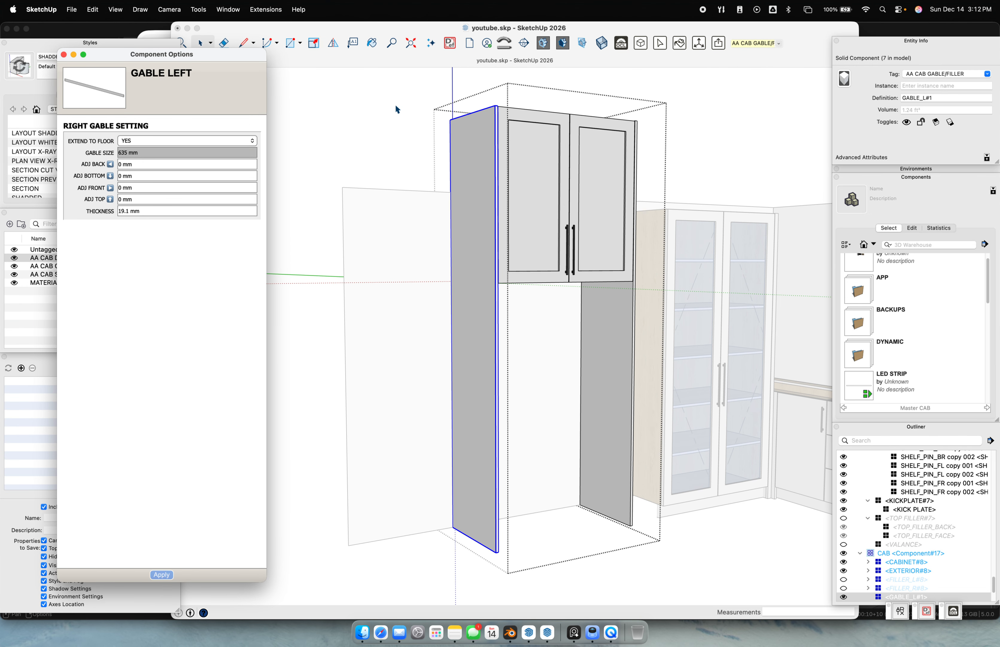
pyautogui.click(395, 109)
pyautogui.click(590, 164)
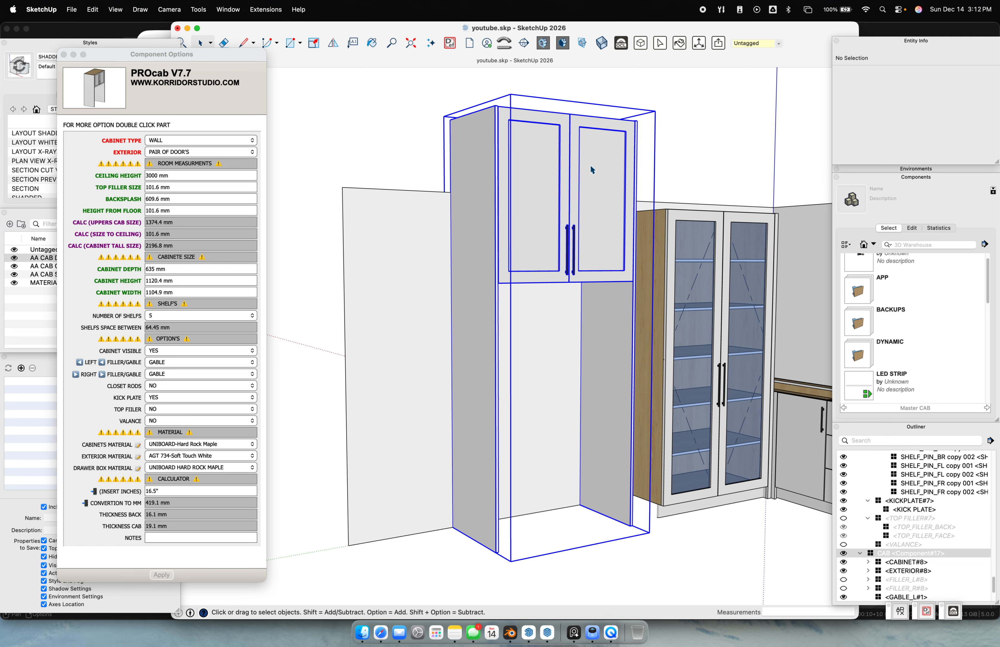
pyautogui.scroll(4, 600, 147)
# Set the wall cabinet's Ceiling Height to 2400 mm
pyautogui.press('super+3')
pyautogui.press('super+4')
pyautogui.press('super+5')
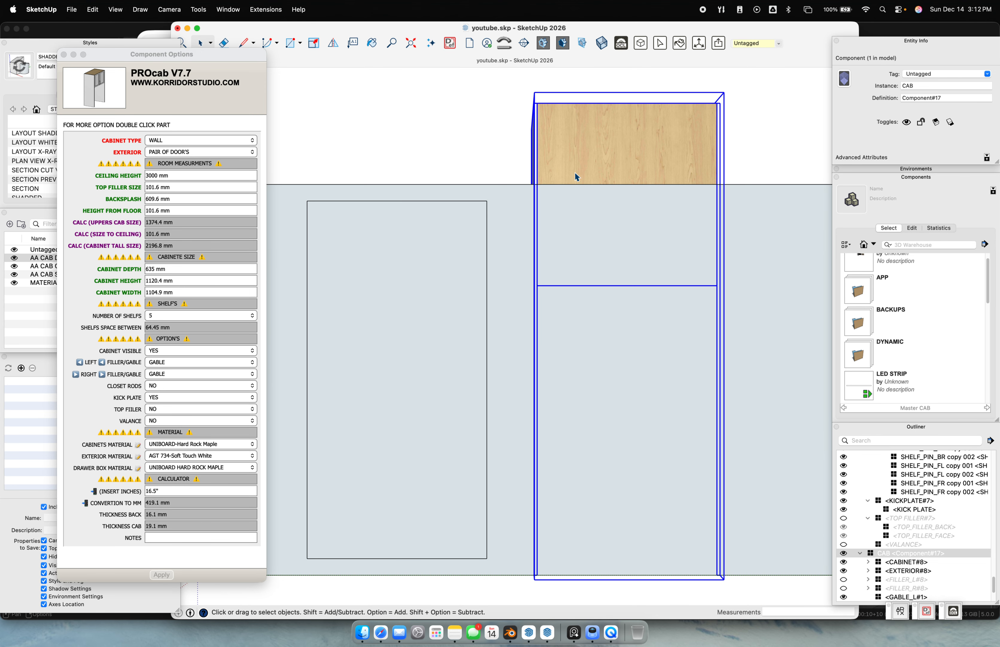
pyautogui.press('super+6')
pyautogui.scroll(5, 460, 160)
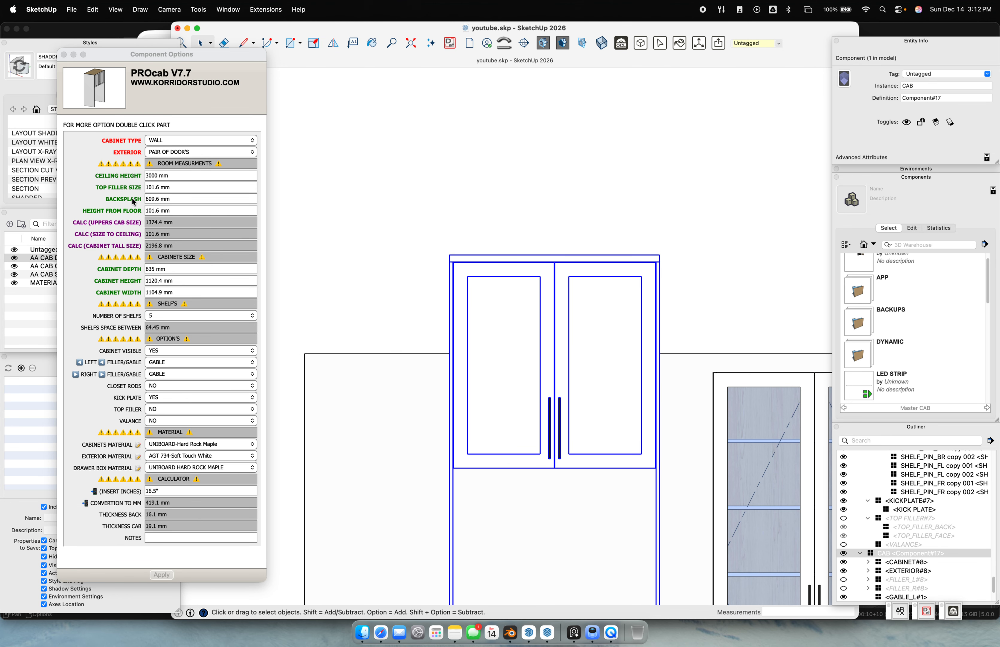
pyautogui.click(173, 176)
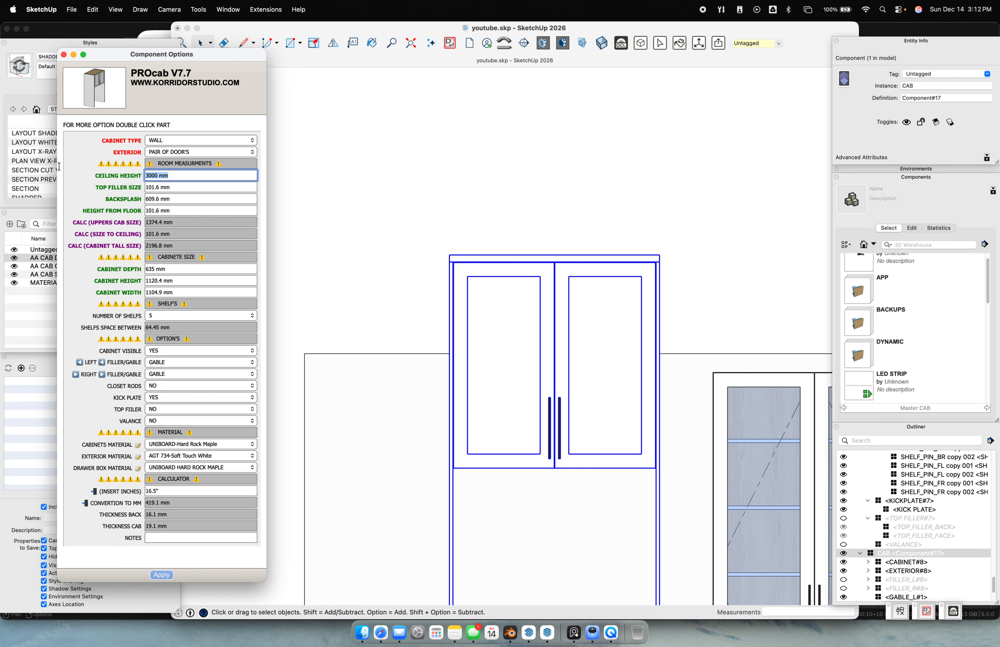
pyautogui.write('2400')
pyautogui.press('Return')
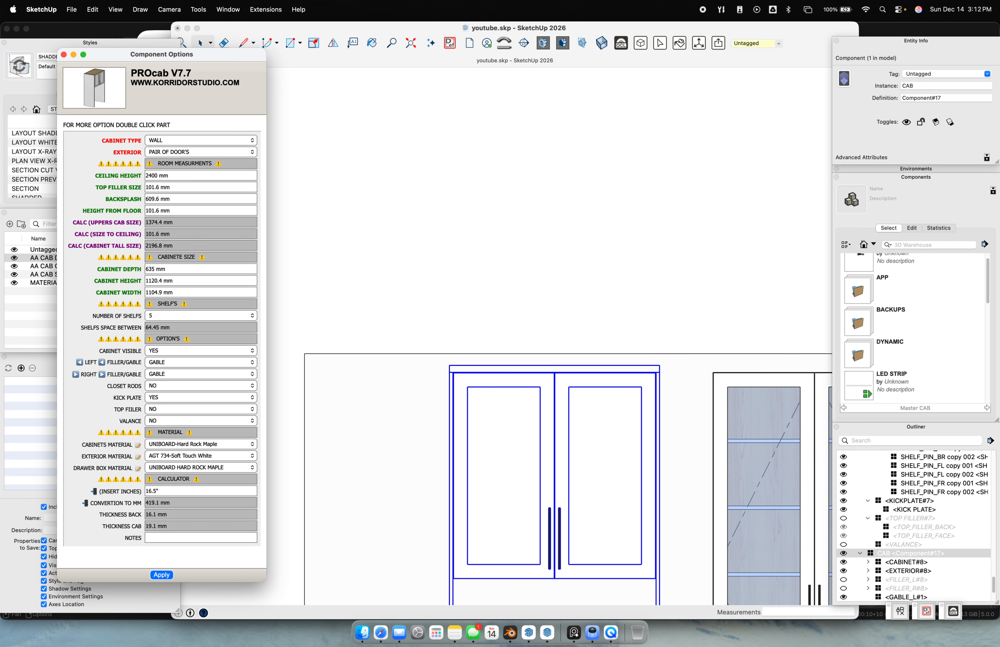
pyautogui.scroll(-5, 492, 362)
# Reselect the wall cabinet and set GAP TOP on its door assembly to 0
pyautogui.click(548, 305)
pyautogui.moveTo(536, 287); pyautogui.dragTo(414, 186, button='middle')
pyautogui.click(414, 186)
pyautogui.scroll(5, 399, 279)
pyautogui.scroll(3, 399, 282)
pyautogui.click(457, 363)
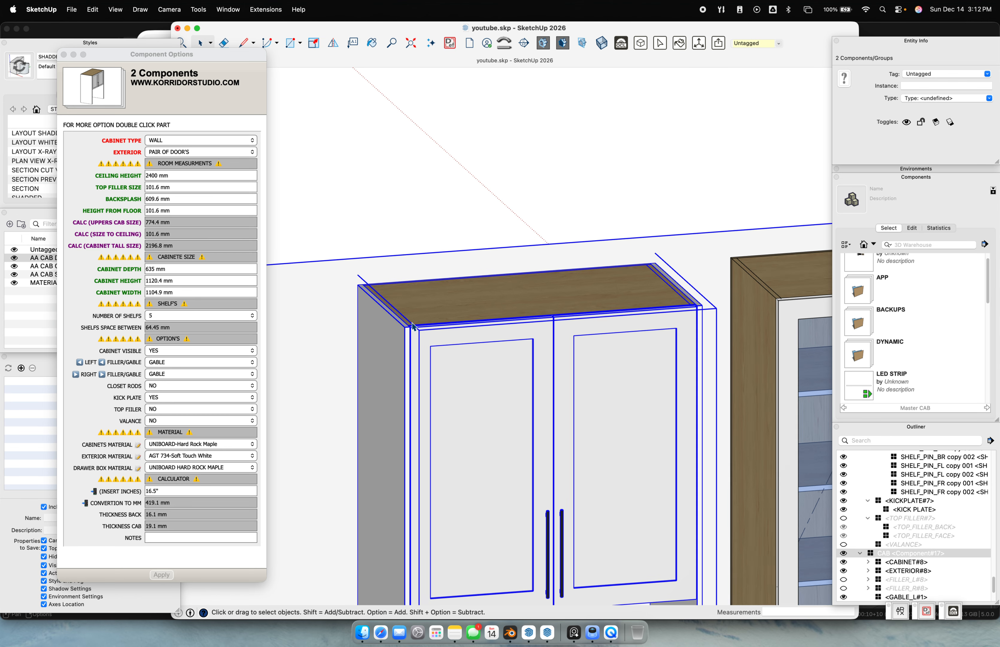
pyautogui.scroll(6, 406, 335)
pyautogui.scroll(-3, 422, 299)
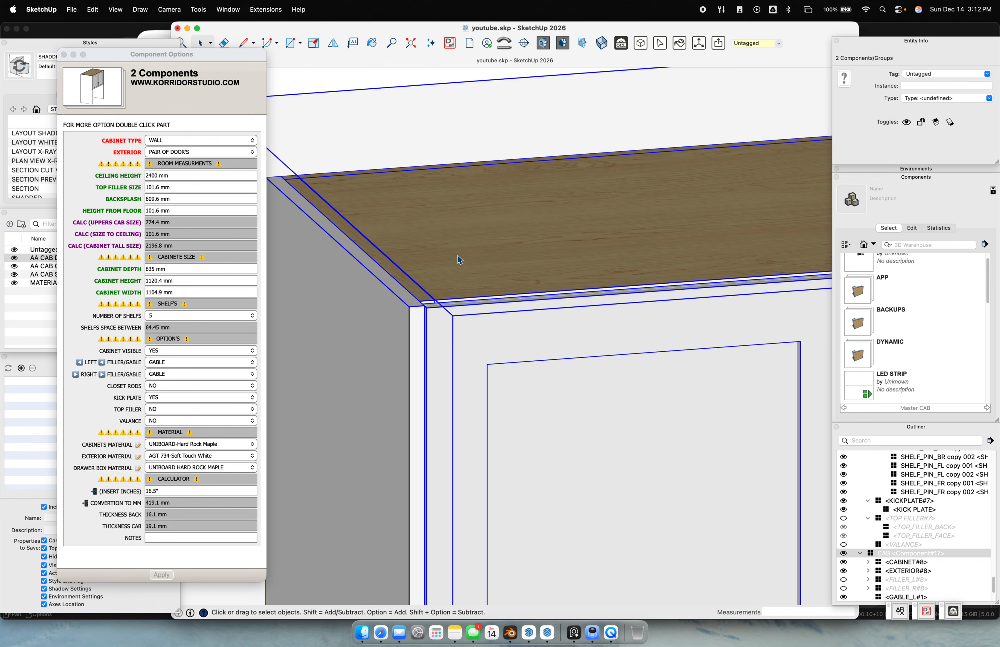
pyautogui.scroll(-3, 513, 289)
pyautogui.doubleClick(508, 320)
pyautogui.click(511, 326)
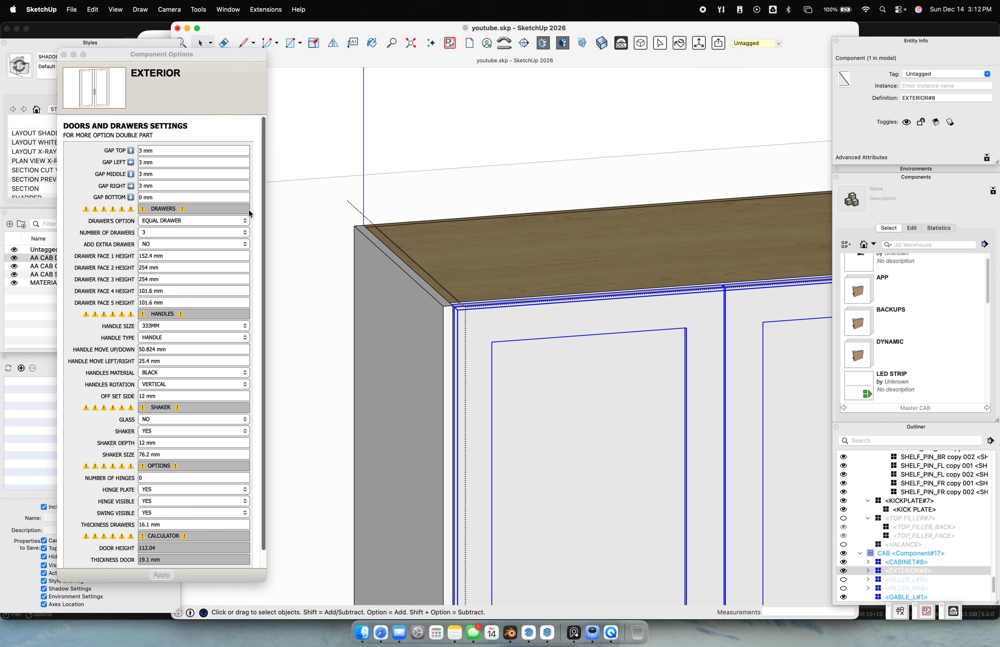
pyautogui.click(186, 152)
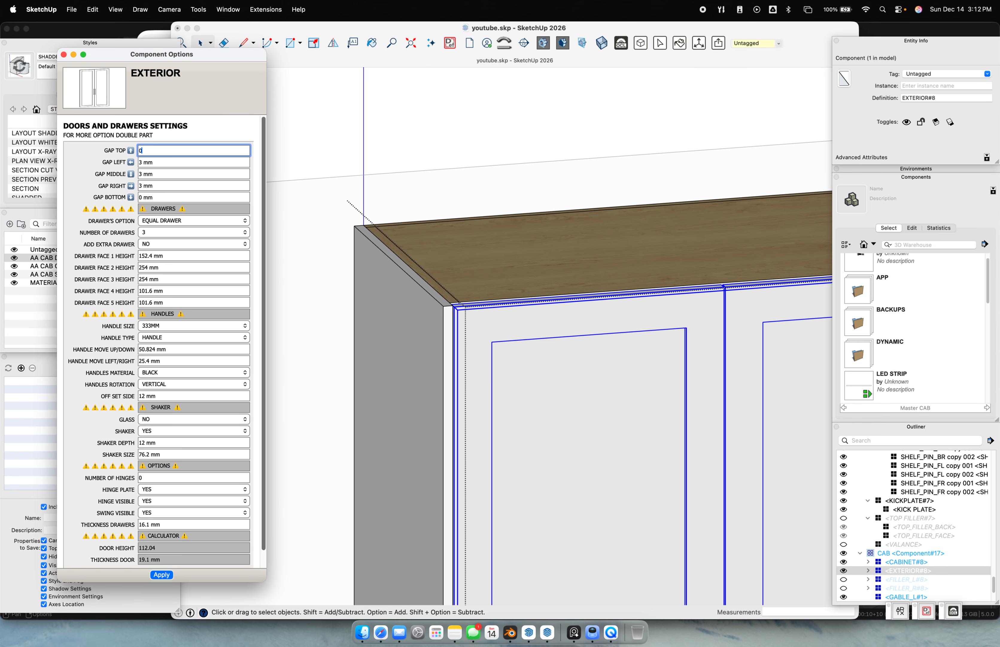
pyautogui.write('0')
pyautogui.press('Return')
# Exit the cabinet, toggle dashed back edges with K, and select the left wall cabinet
pyautogui.click(492, 173)
pyautogui.moveTo(475, 289); pyautogui.dragTo(507, 303, button='middle')
pyautogui.click(590, 126)
pyautogui.press('k')
pyautogui.scroll(-5, 410, 304)
pyautogui.keyDown('shift'); pyautogui.moveTo(410, 305); pyautogui.dragTo(714, 315, button='middle'); pyautogui.keyUp('shift')
pyautogui.press('k')
pyautogui.scroll(5, 325, 318)
pyautogui.moveTo(326, 317); pyautogui.dragTo(420, 304, button='middle')
pyautogui.scroll(-5, 422, 306)
pyautogui.moveTo(478, 356); pyautogui.dragTo(480, 145, button='middle')
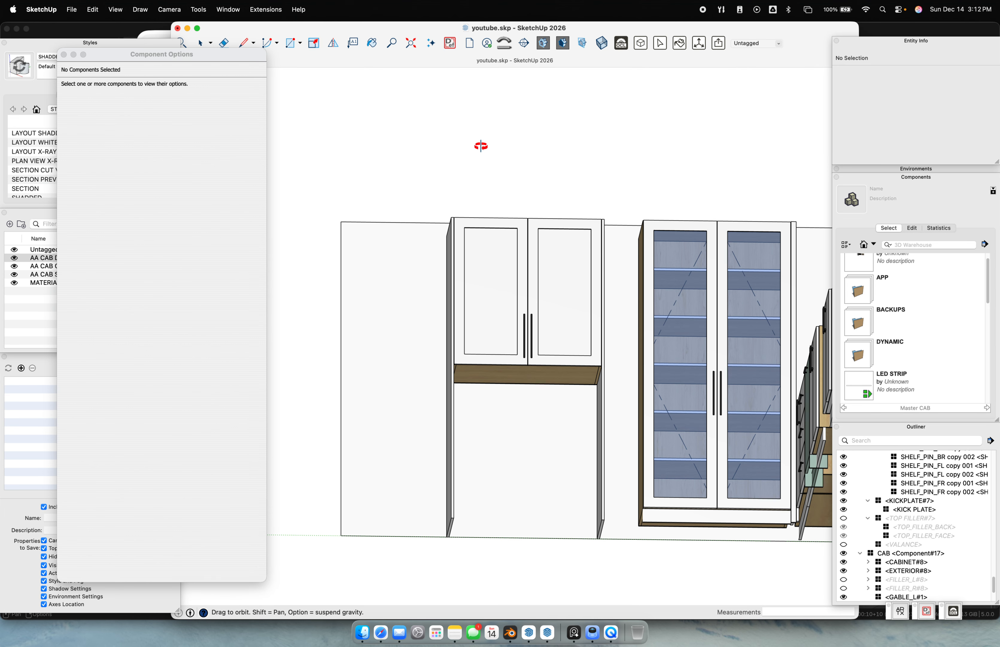
pyautogui.scroll(3, 559, 406)
pyautogui.click(403, 273)
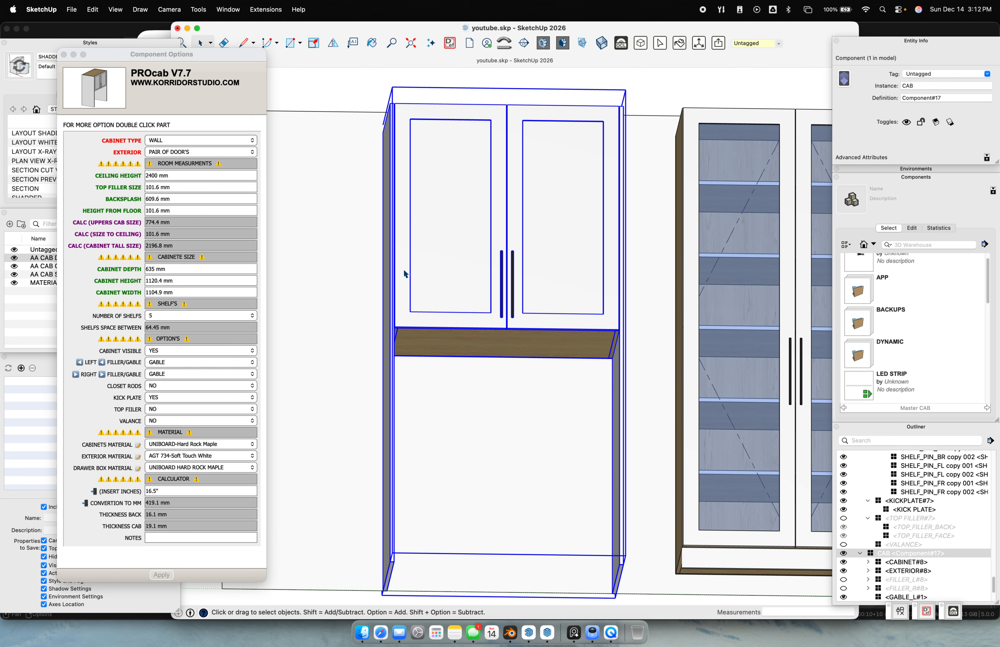
# Set the wall cabinet's height to 16.5" (406.4 mm)
pyautogui.click(176, 280)
pyautogui.write('16.5"')
pyautogui.press('Return')
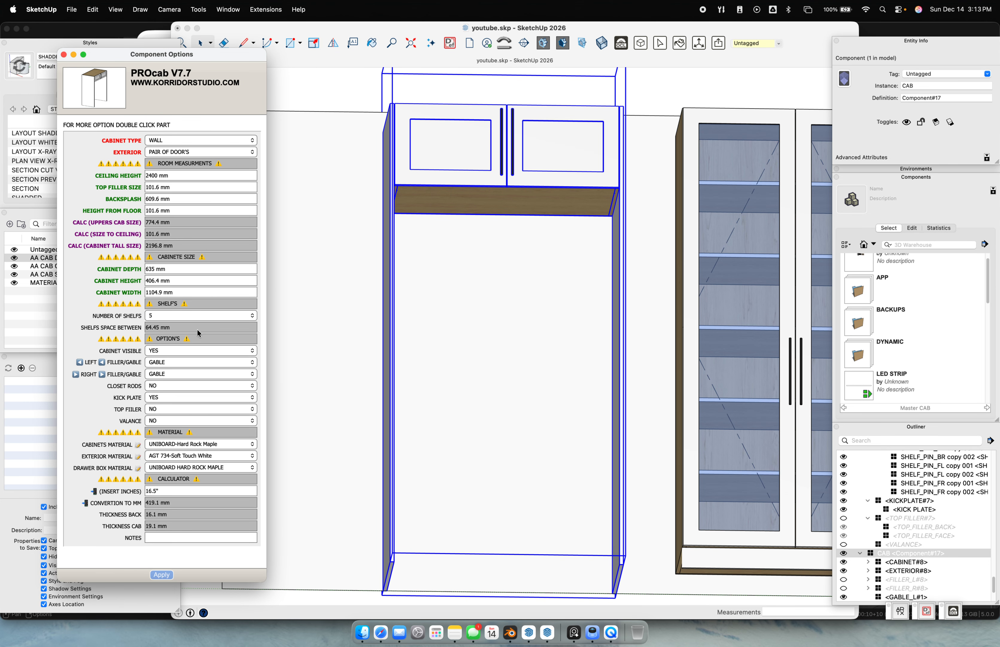
# Give the cabinet doors 128MM handles and apply
pyautogui.doubleClick(462, 152)
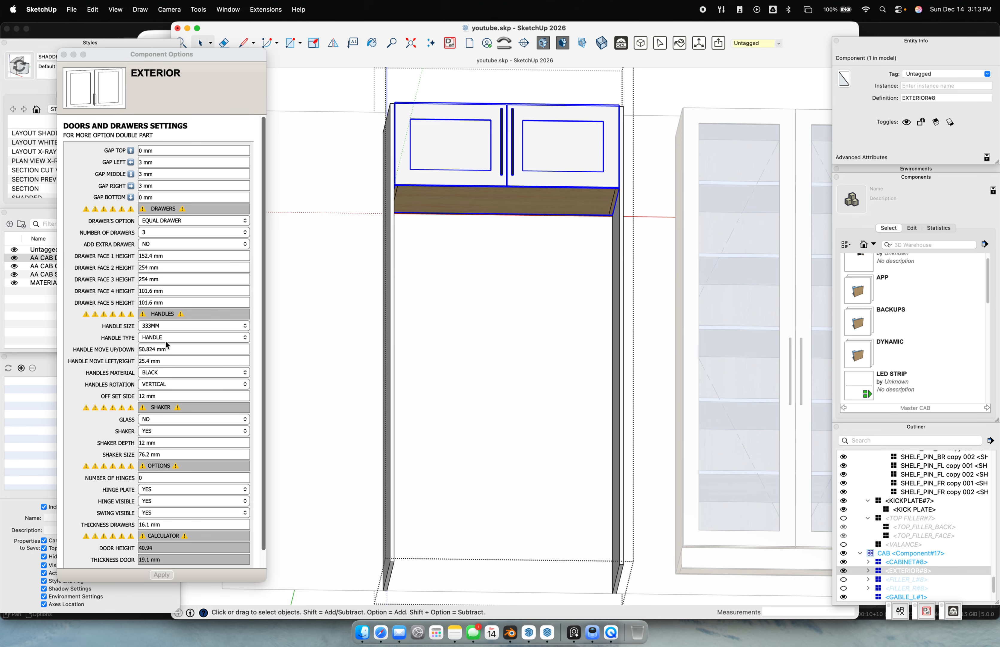
pyautogui.click(172, 326)
pyautogui.click(184, 272)
pyautogui.click(161, 574)
pyautogui.moveTo(430, 160); pyautogui.dragTo(473, 291, button='middle')
pyautogui.scroll(5, 475, 286)
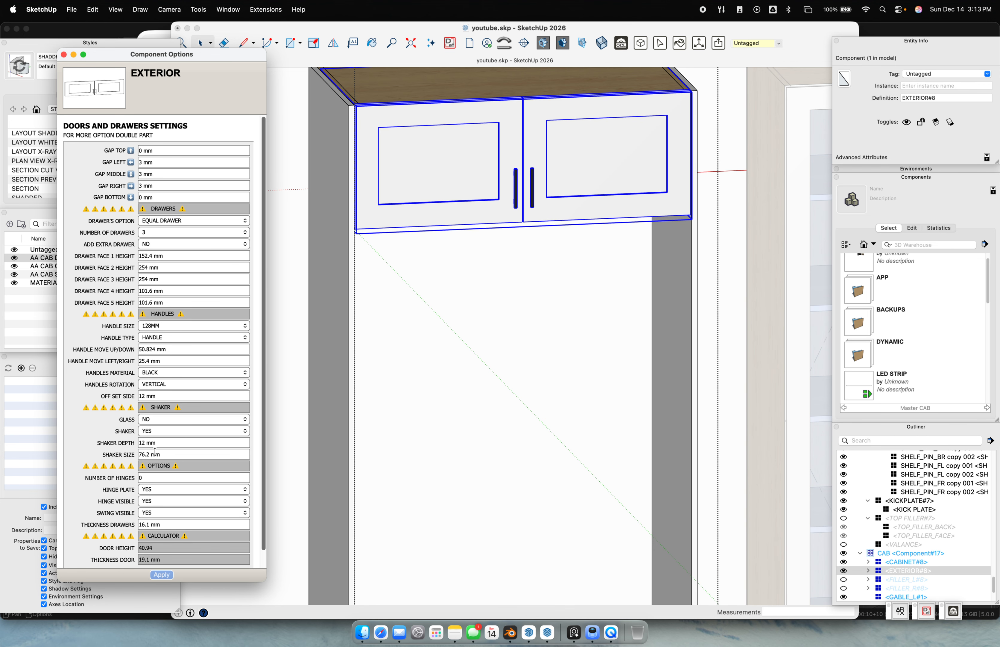
# Set the door Shaker Size to 2" (50.8 mm) and confirm a 50.8 mm handle offset
pyautogui.moveTo(173, 351); pyautogui.dragTo(120, 345)
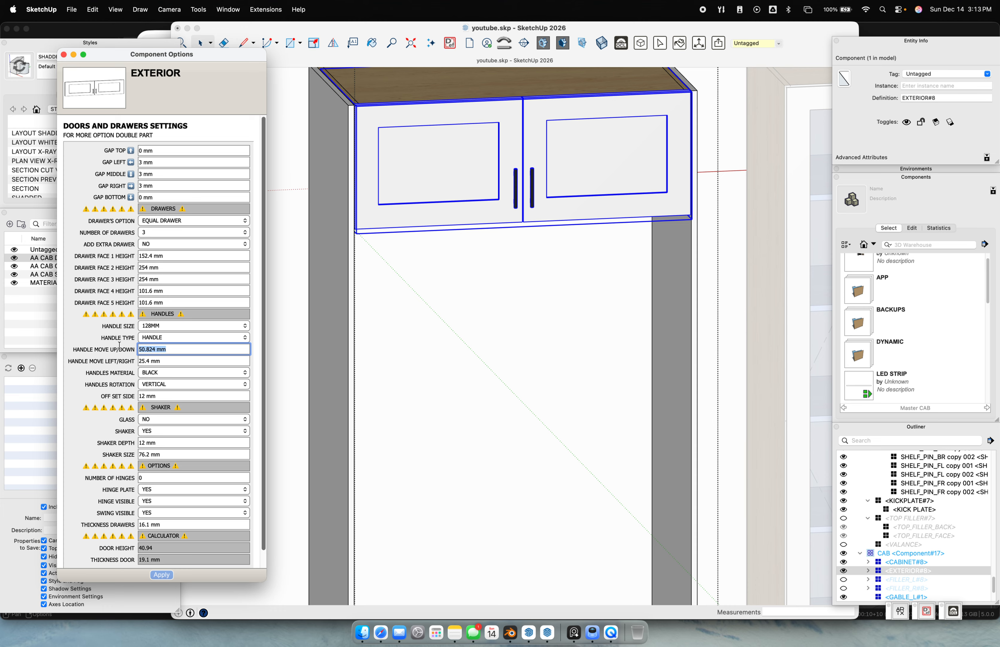
pyautogui.moveTo(169, 455); pyautogui.dragTo(110, 441)
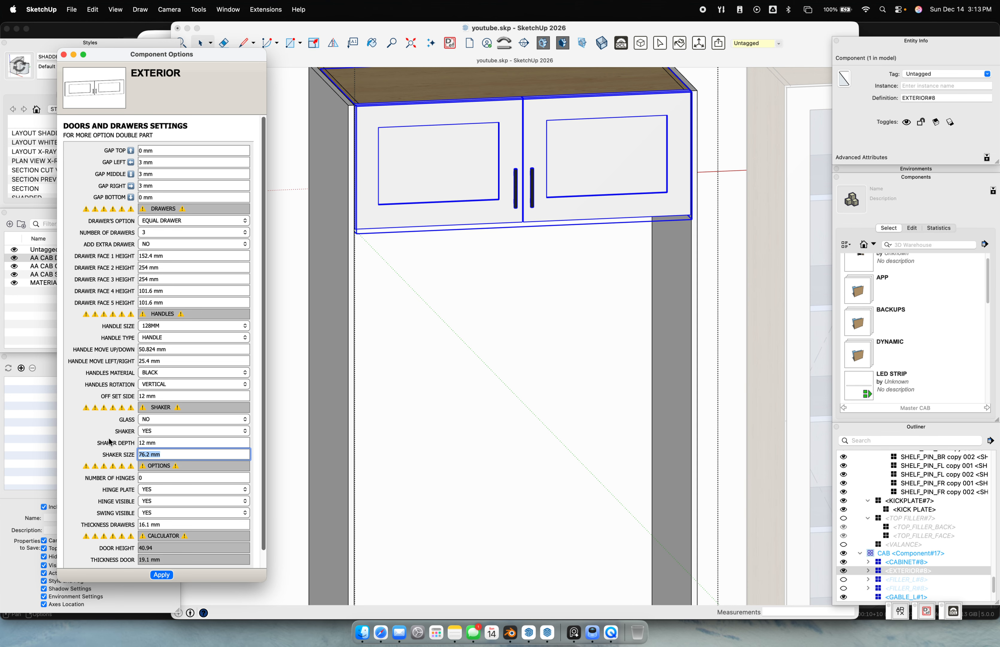
pyautogui.write('2')
pyautogui.press('Return')
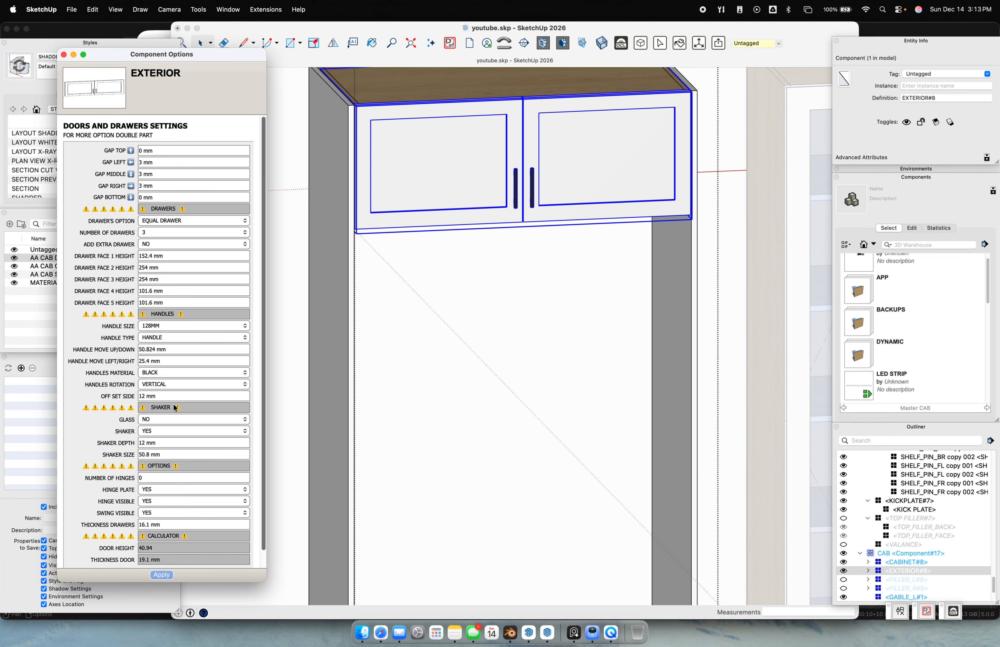
pyautogui.moveTo(168, 351); pyautogui.dragTo(62, 332)
pyautogui.press('Return')
pyautogui.moveTo(542, 205)
pyautogui.mouseDown(button='middle')
pyautogui.moveTo(493, 201)
pyautogui.moveTo(518, 188)
pyautogui.moveTo(538, 194)
pyautogui.mouseUp(button='middle')
pyautogui.press('super+5')
pyautogui.press('super+6')
pyautogui.click(542, 247)
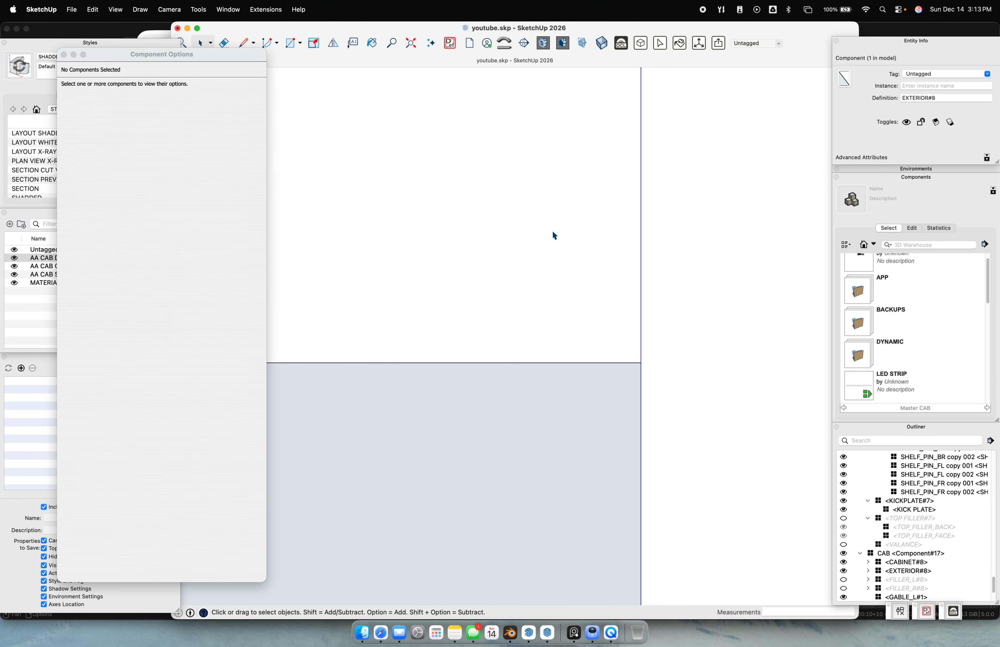
# Check the doors from the Front view, then orbit back and select the wall cabinet's CAB component
pyautogui.press('super+5')
pyautogui.press('super+6')
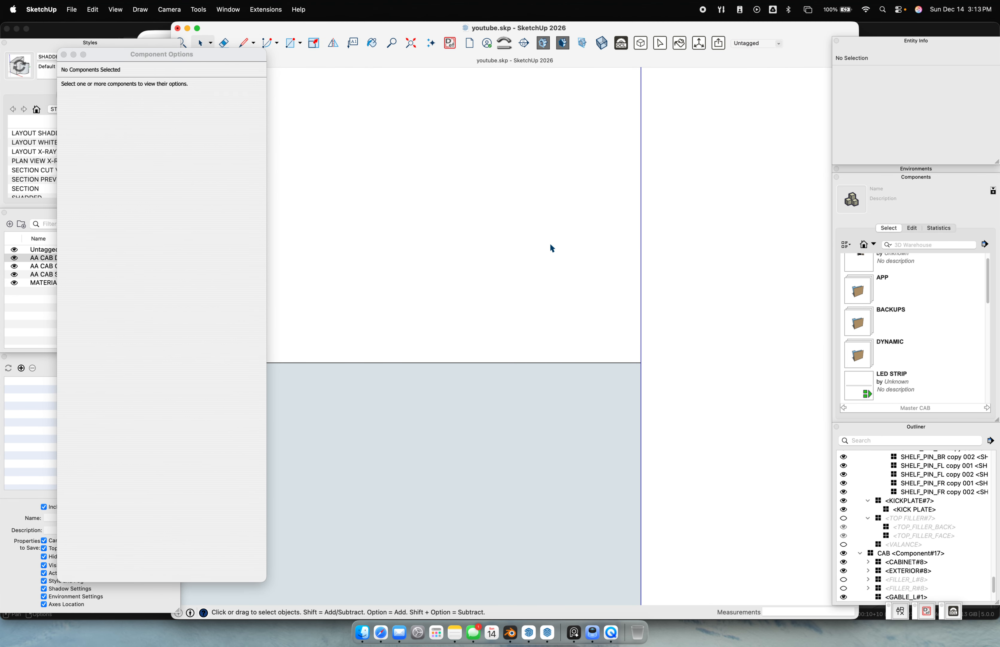
pyautogui.press('super+3')
pyautogui.scroll(5, 531, 337)
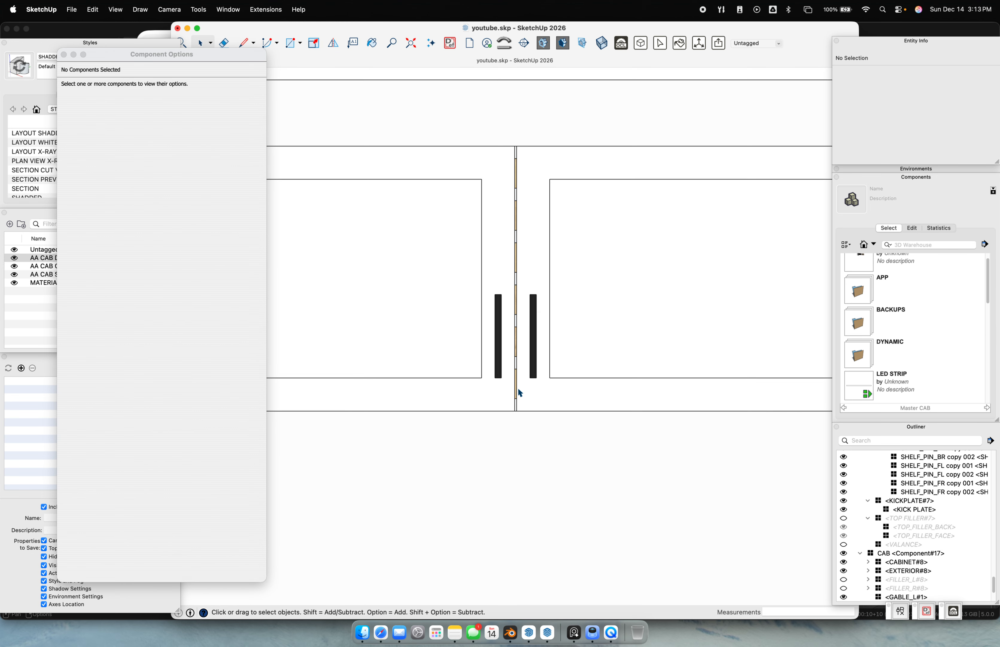
pyautogui.scroll(3, 510, 406)
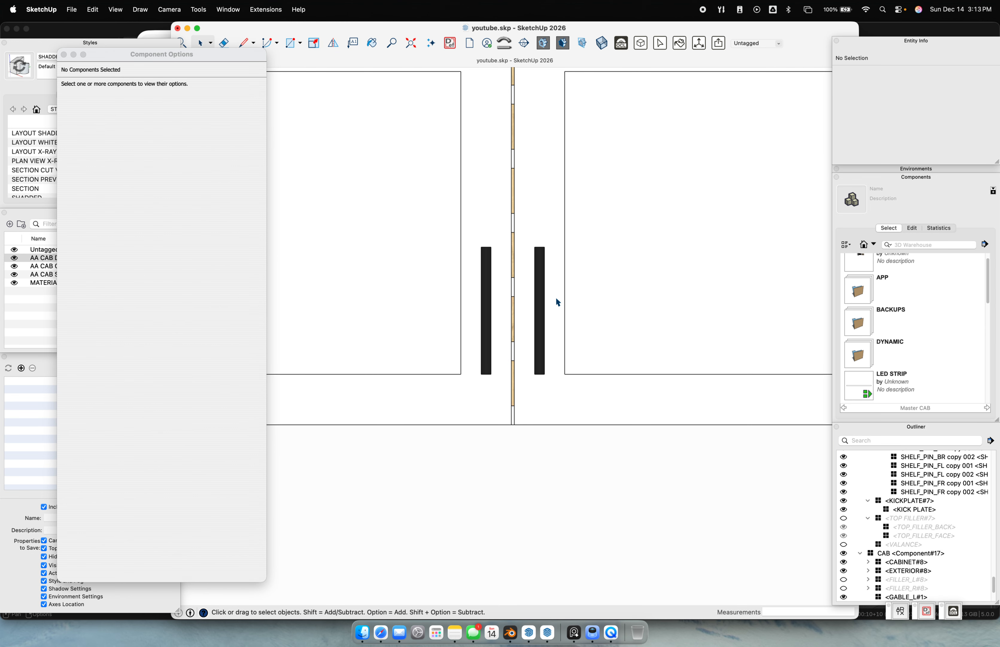
pyautogui.scroll(-6, 567, 368)
pyautogui.moveTo(515, 385); pyautogui.dragTo(525, 264, button='middle')
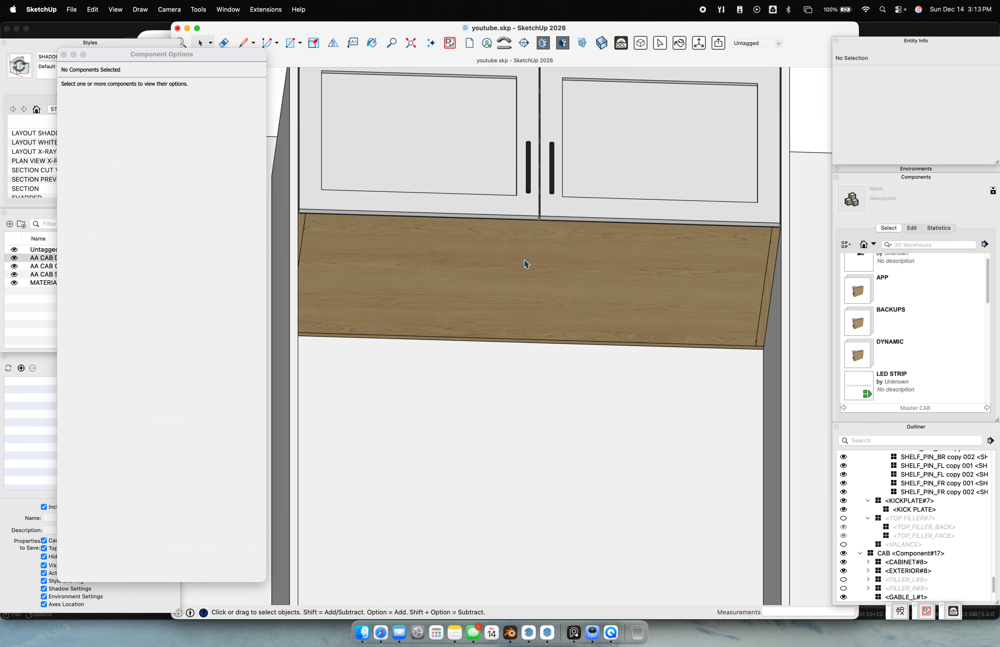
pyautogui.click(525, 264)
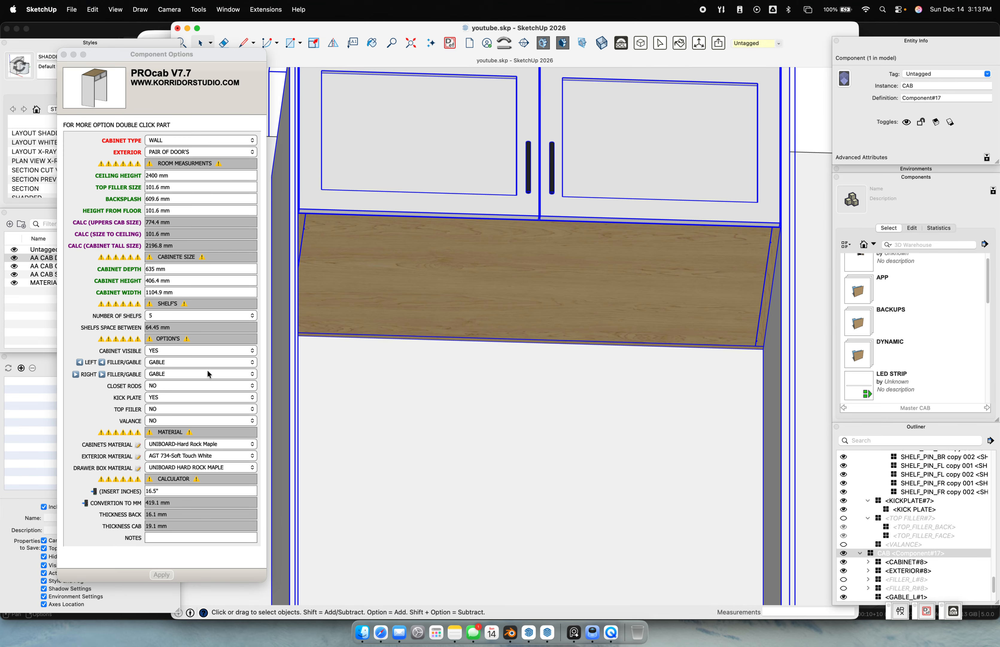
# Turn on the wall cabinet's valance and apply it
pyautogui.click(163, 418)
pyautogui.click(164, 418)
pyautogui.click(163, 411)
pyautogui.click(161, 575)
pyautogui.moveTo(677, 340); pyautogui.dragTo(701, 344, button='middle')
pyautogui.moveTo(651, 301)
pyautogui.mouseDown(button='middle')
pyautogui.moveTo(609, 429)
pyautogui.moveTo(509, 431)
pyautogui.mouseUp(button='middle')
# Swing the left cabinet door open with Interact and orbit to view the shelves inside
pyautogui.click(418, 375)
pyautogui.click(423, 386)
pyautogui.keyDown('shift'); pyautogui.moveTo(404, 390); pyautogui.dragTo(517, 404, button='middle'); pyautogui.keyUp('shift')
pyautogui.moveTo(647, 359); pyautogui.dragTo(619, 507, button='middle')
pyautogui.scroll(5, 557, 383)
pyautogui.moveTo(557, 383); pyautogui.dragTo(453, 306, button='middle')
pyautogui.scroll(-4, 417, 304)
pyautogui.press('space')
# Try shelf counts of 0 and then 1 in the cabinet options
pyautogui.click(186, 315)
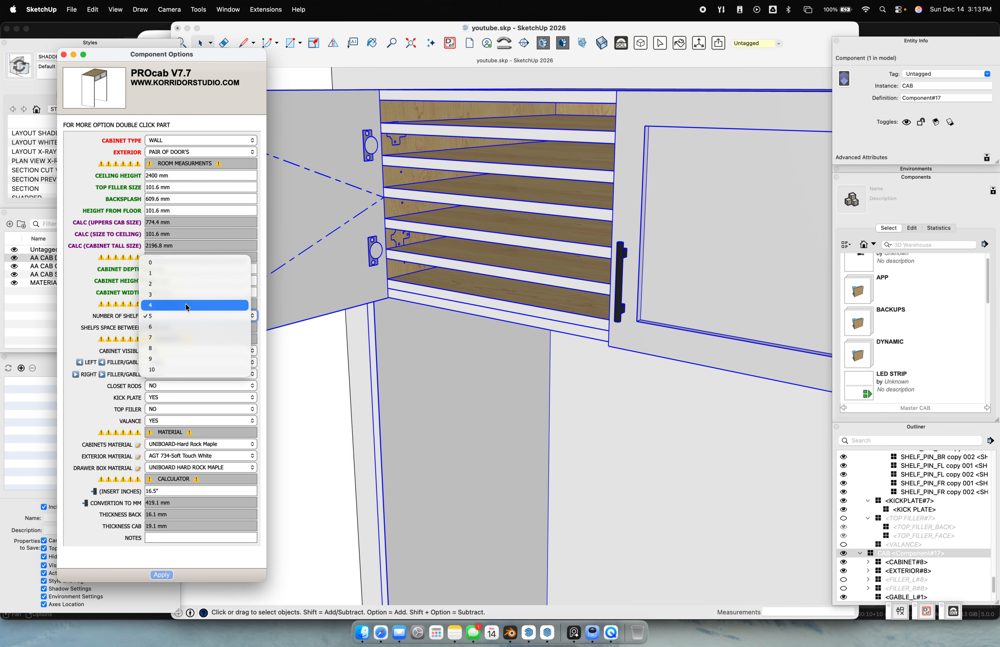
pyautogui.click(193, 260)
pyautogui.moveTo(173, 328); pyautogui.dragTo(158, 324)
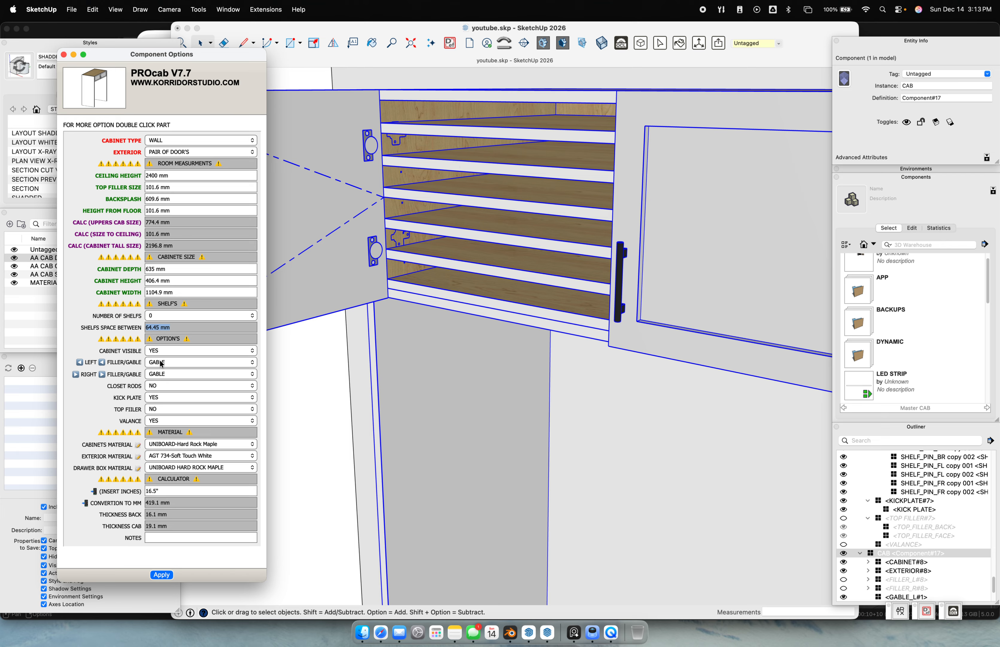
pyautogui.click(173, 316)
pyautogui.click(166, 327)
# Apply 2 shelves to the wall cabinet, then revert to 1 shelf and apply
pyautogui.click(464, 306)
pyautogui.click(176, 316)
pyautogui.click(175, 345)
pyautogui.click(169, 574)
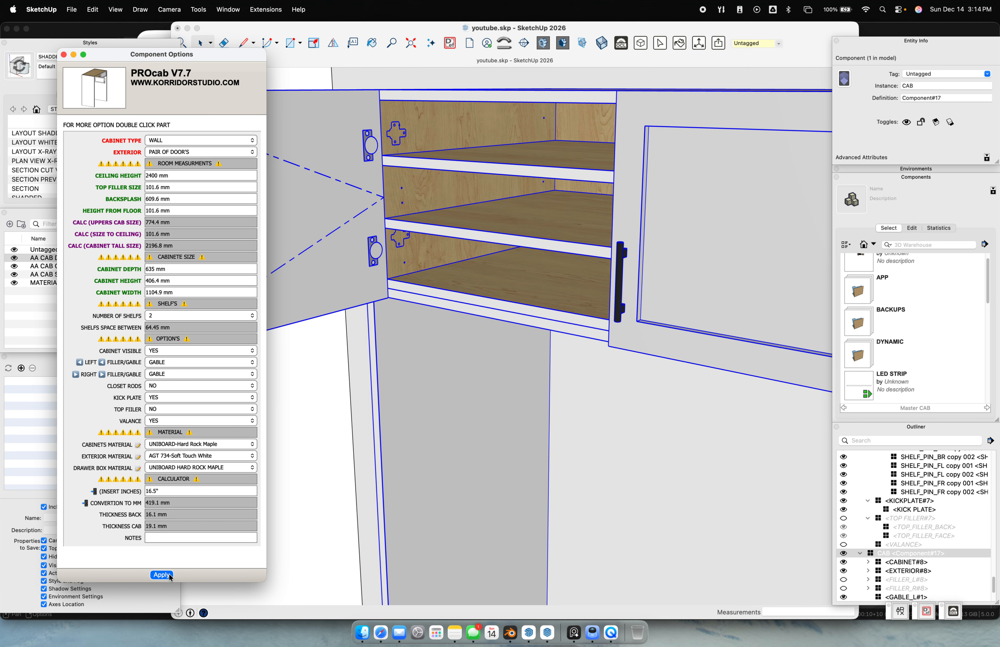
pyautogui.click(170, 312)
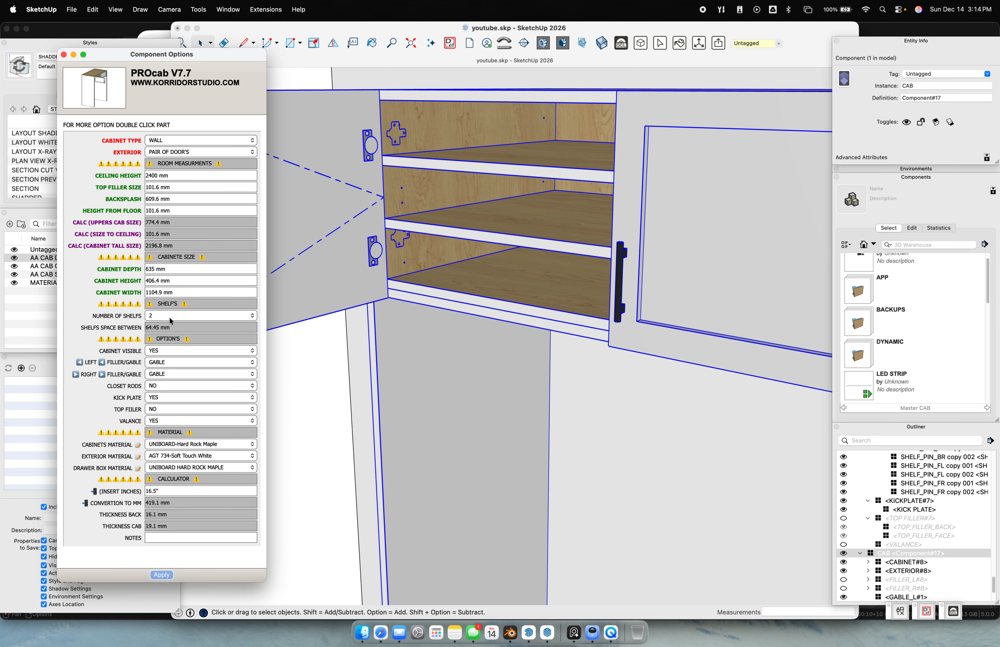
pyautogui.click(170, 313)
pyautogui.click(171, 306)
pyautogui.click(161, 574)
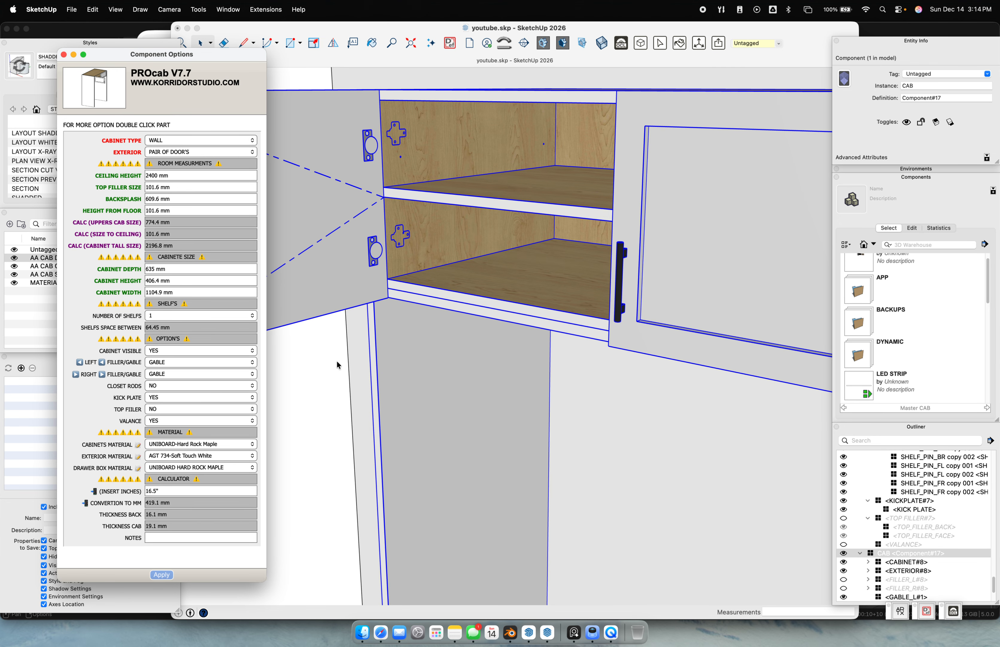
# Orbit to the kitchen corner and select the corner base cabinet
pyautogui.scroll(-15, 404, 355)
pyautogui.moveTo(426, 357); pyautogui.dragTo(858, 370, button='middle')
pyautogui.scroll(-1, 861, 366)
pyautogui.scroll(4, 517, 374)
pyautogui.click(519, 339)
pyautogui.scroll(5, 505, 332)
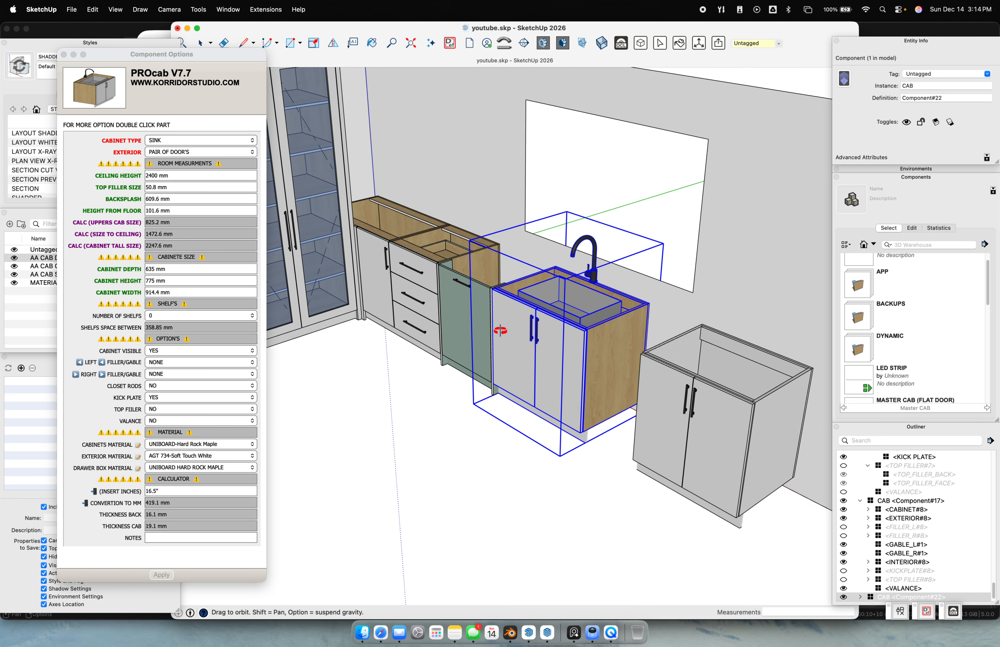
pyautogui.scroll(5, 487, 326)
pyautogui.moveTo(488, 325); pyautogui.dragTo(521, 410, button='middle')
pyautogui.scroll(2, 521, 408)
pyautogui.scroll(-3, 529, 421)
pyautogui.click(554, 433)
pyautogui.click(483, 360)
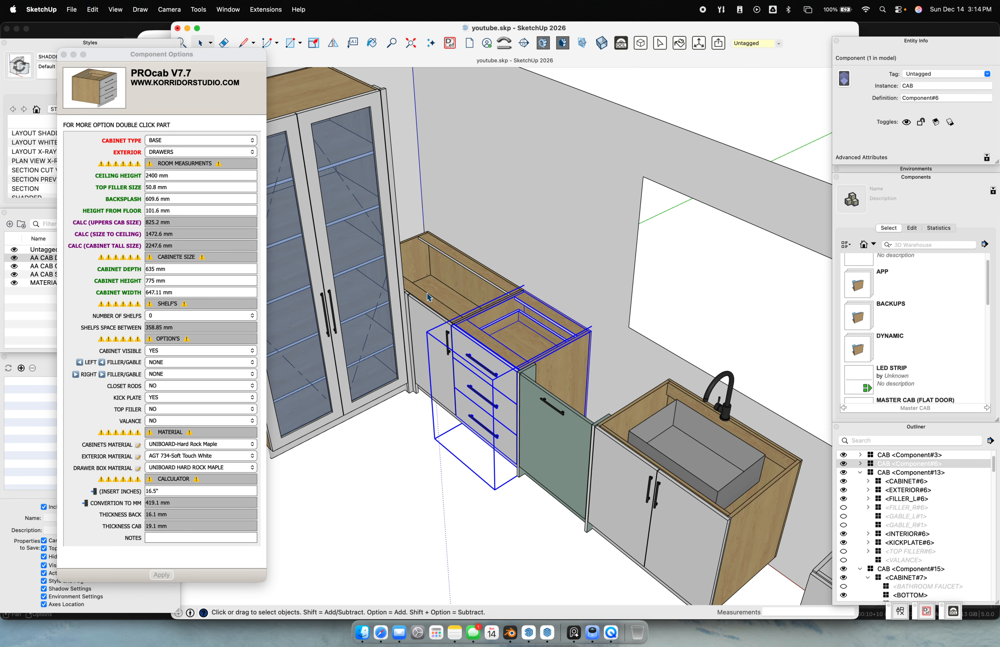
pyautogui.click(423, 293)
# Apply 2 shelves to the corner base cabinet, then set it back to 1 and apply
pyautogui.click(162, 320)
pyautogui.click(175, 316)
pyautogui.click(169, 328)
pyautogui.click(161, 574)
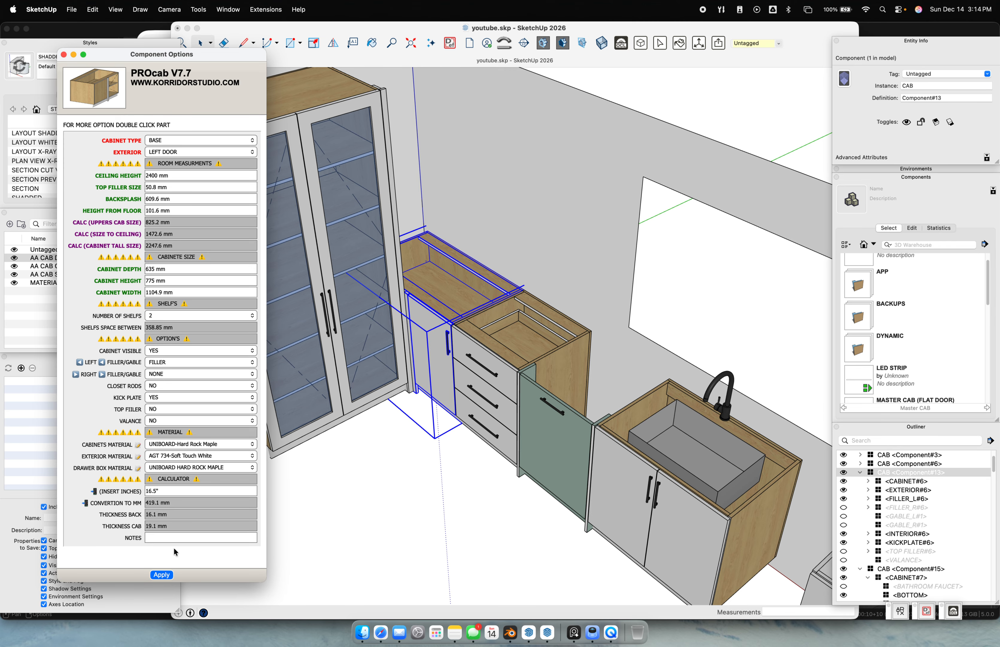
pyautogui.click(176, 313)
pyautogui.click(176, 313)
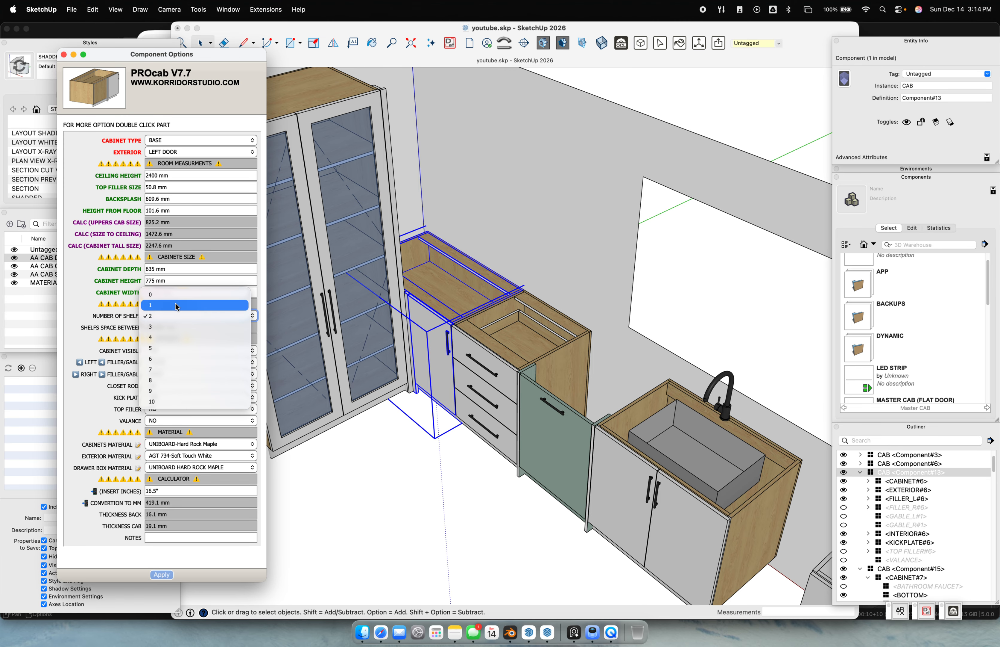
pyautogui.click(168, 304)
pyautogui.click(161, 575)
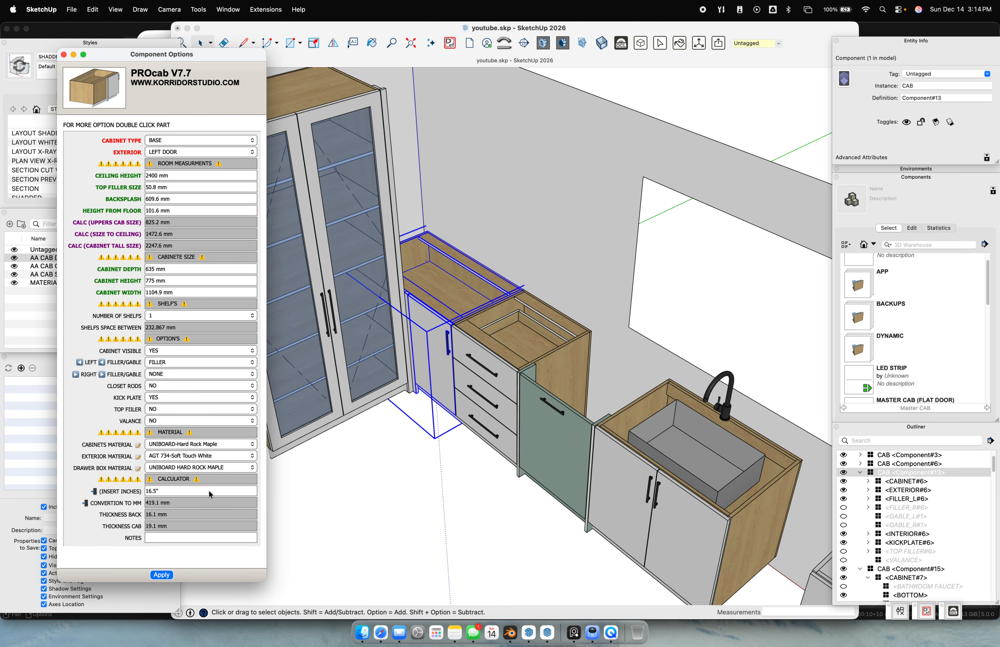
# Orbit to look into the open wall cabinet and inspect its single shelf
pyautogui.scroll(-10, 426, 496)
pyautogui.moveTo(525, 429); pyautogui.dragTo(271, 370, button='middle')
pyautogui.scroll(8, 473, 319)
pyautogui.keyDown('shift'); pyautogui.moveTo(473, 320); pyautogui.dragTo(369, 339, button='middle'); pyautogui.keyUp('shift')
pyautogui.scroll(8, 360, 308)
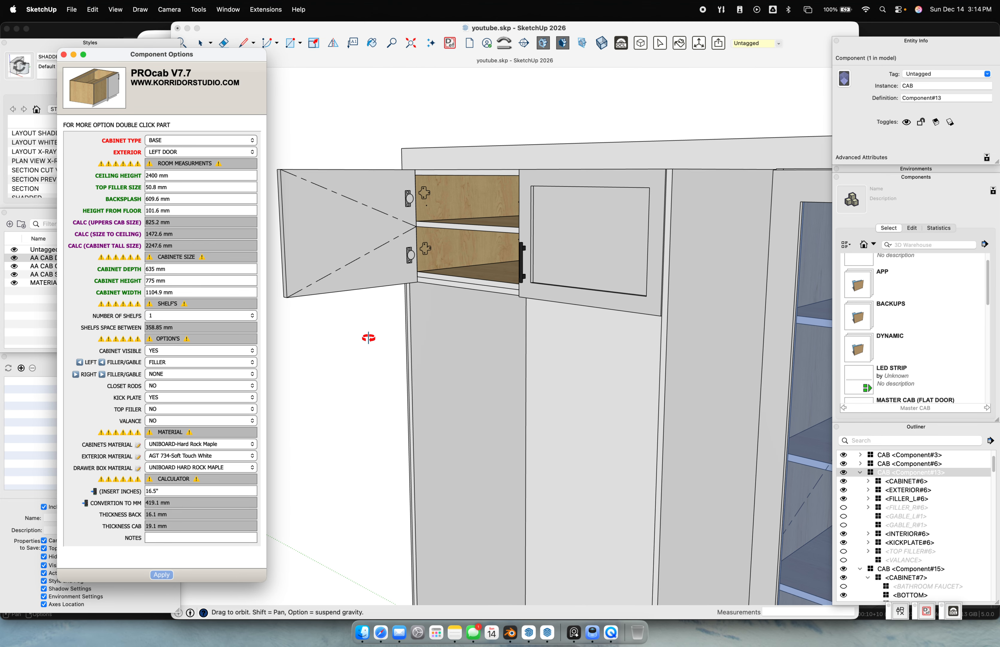
pyautogui.scroll(7, 431, 230)
pyautogui.moveTo(431, 230); pyautogui.dragTo(416, 184, button='middle')
pyautogui.moveTo(397, 434); pyautogui.dragTo(373, 234, button='middle')
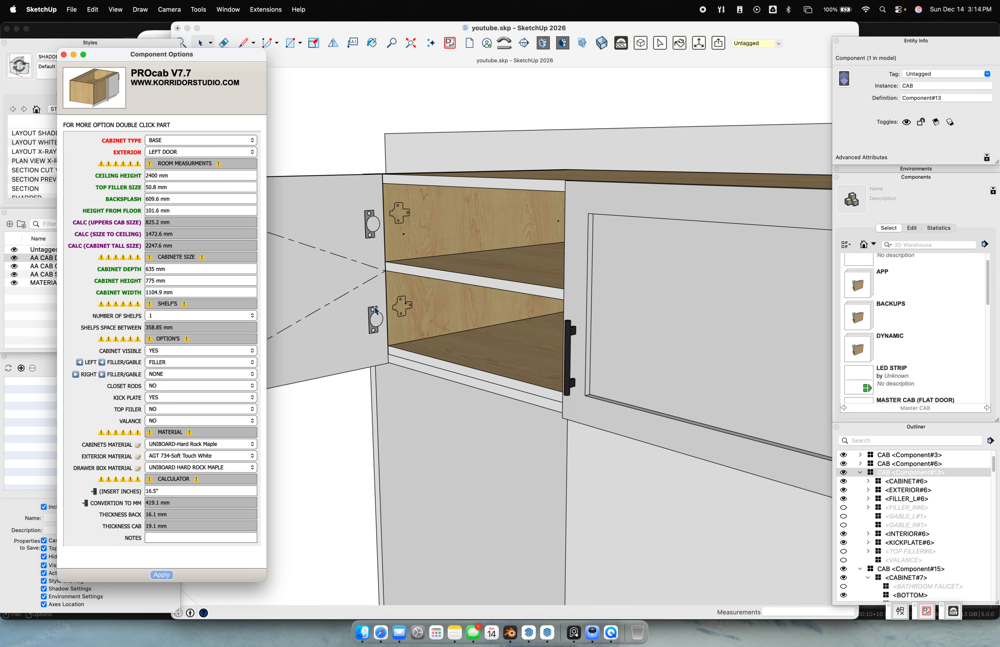
pyautogui.scroll(-4, 375, 202)
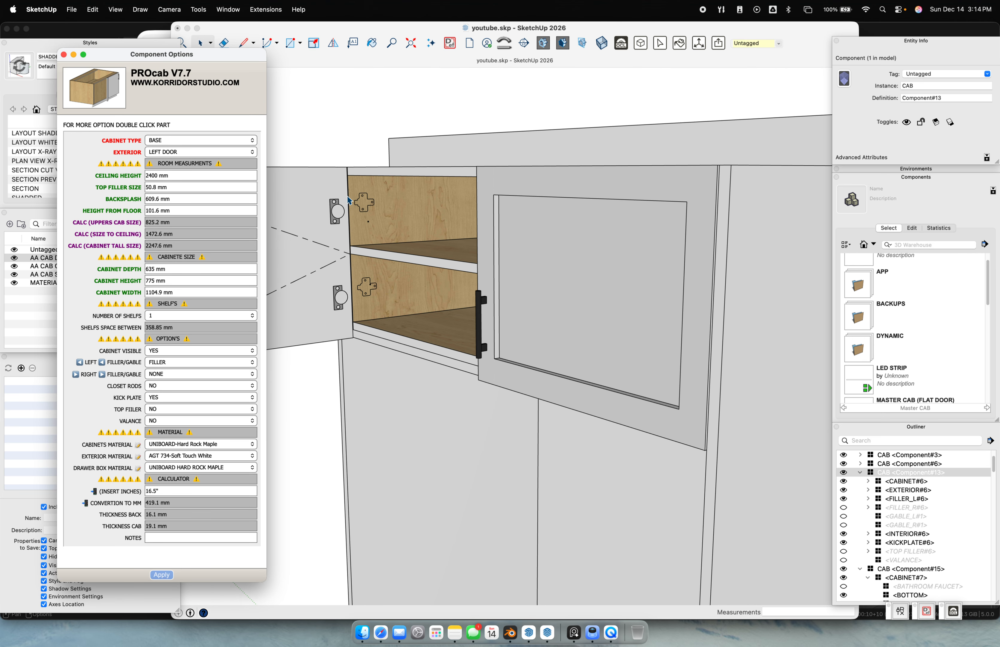
pyautogui.moveTo(376, 209); pyautogui.dragTo(583, 277, button='middle')
pyautogui.click(550, 236)
# Close the open upper cabinet door with the Interact tool
pyautogui.press('i')
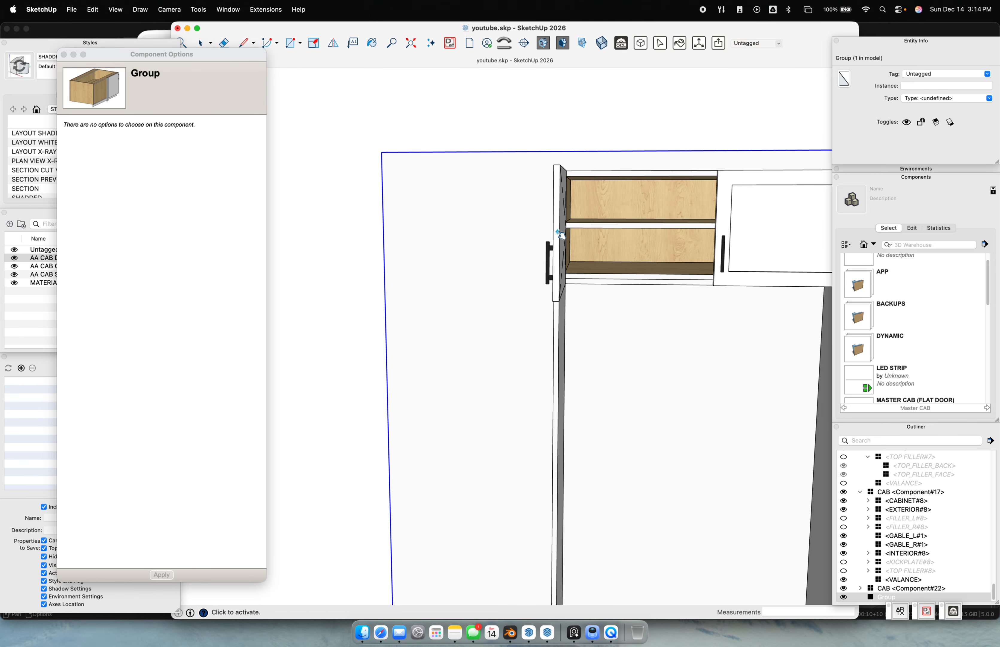
pyautogui.click(559, 235)
pyautogui.scroll(-5, 561, 249)
pyautogui.moveTo(598, 297); pyautogui.dragTo(707, 383, button='middle')
# Inspect the tall cabinet's door fronts and left side panel inside its component, then exit
pyautogui.press('space')
pyautogui.doubleClick(390, 242)
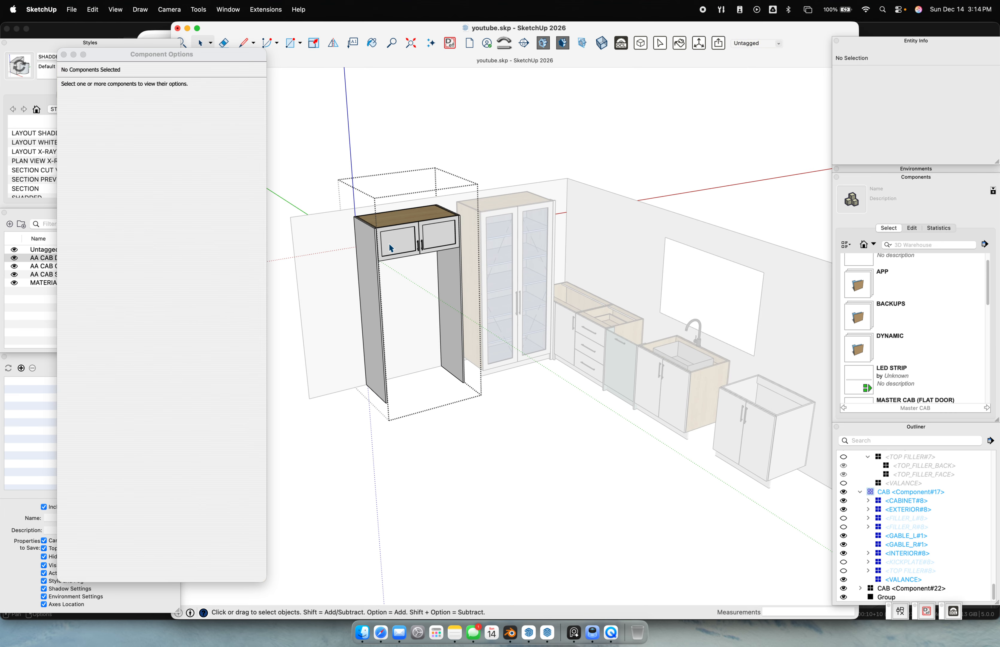
pyautogui.click(389, 242)
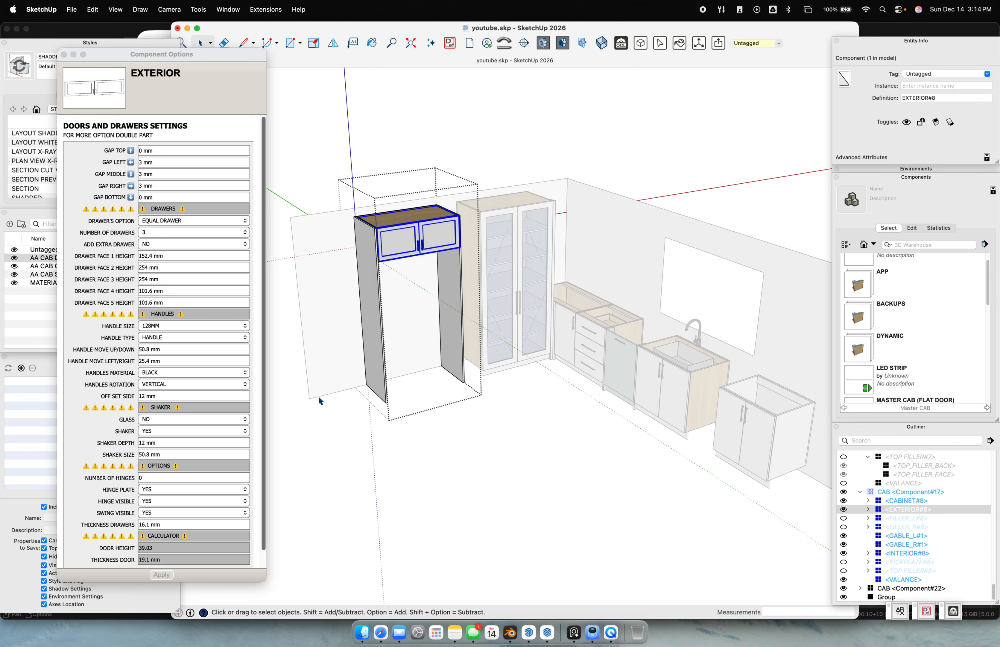
pyautogui.click(405, 401)
pyautogui.click(377, 290)
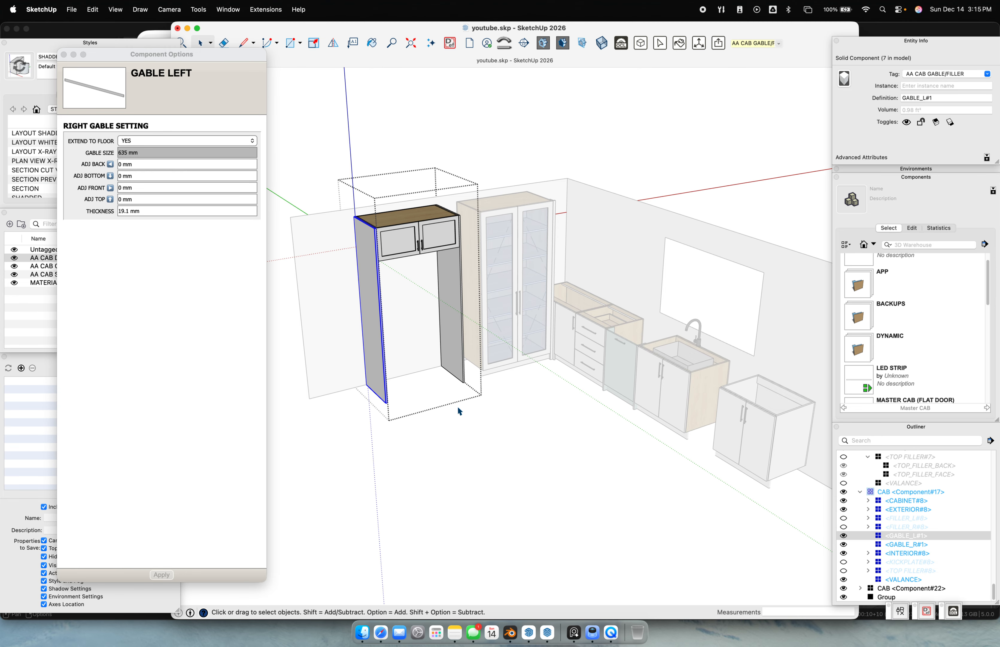
pyautogui.click(404, 267)
pyautogui.click(402, 244)
pyautogui.click(414, 120)
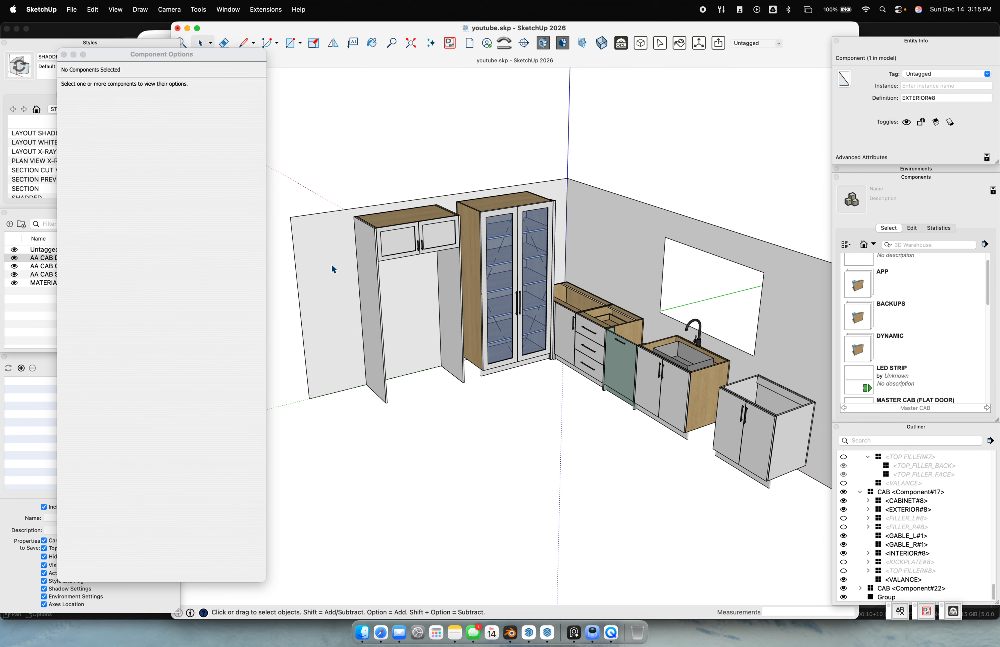
pyautogui.click(365, 254)
# Zoom and orbit around the cabinets to review the whole kitchen layout
pyautogui.scroll(5, 347, 253)
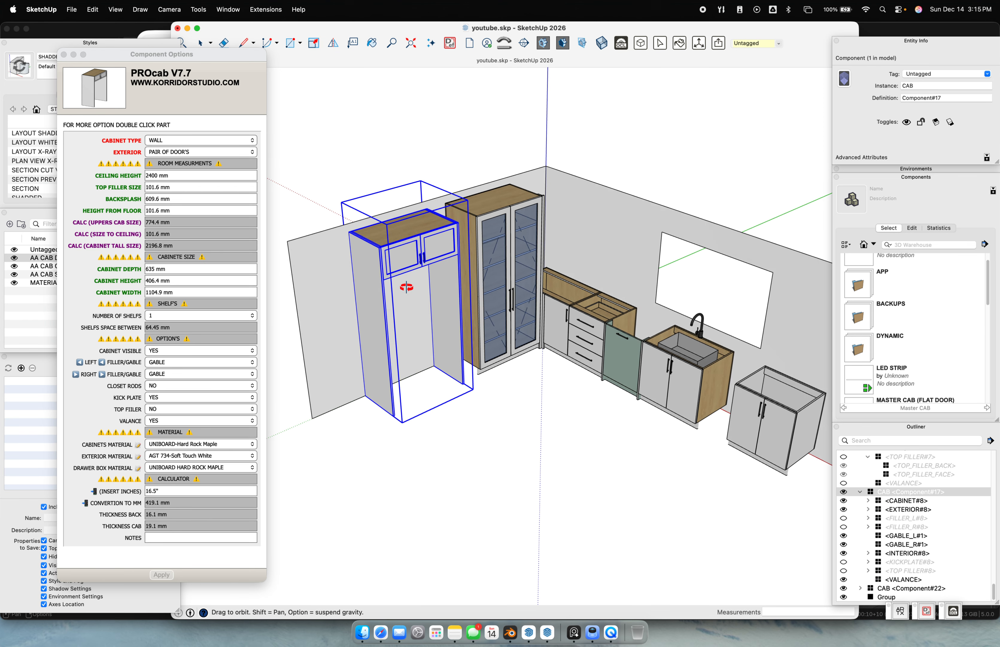
pyautogui.scroll(2, 368, 272)
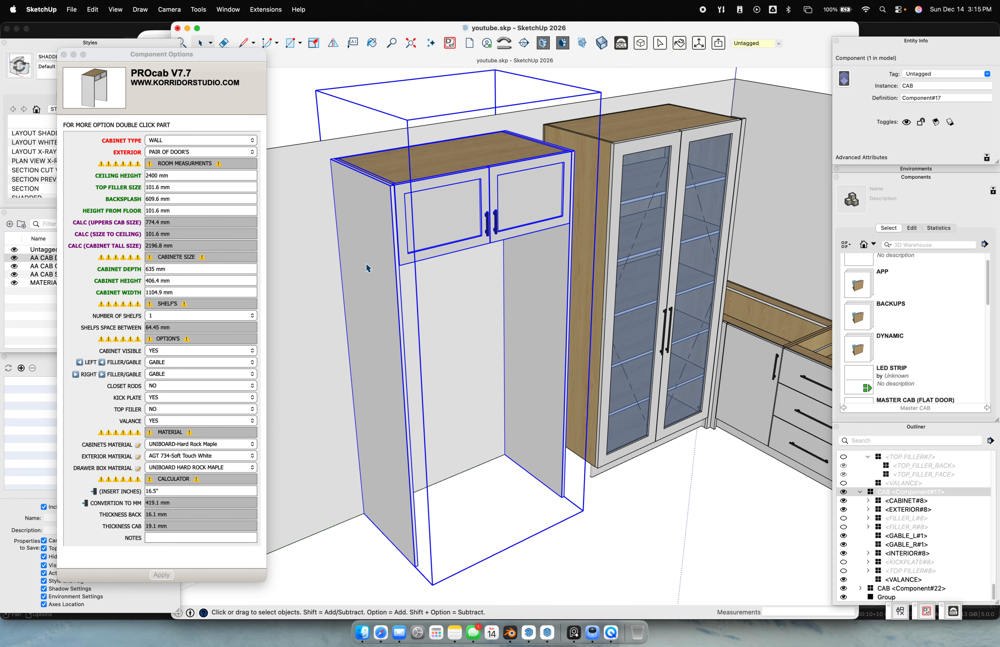
pyautogui.scroll(-8, 573, 357)
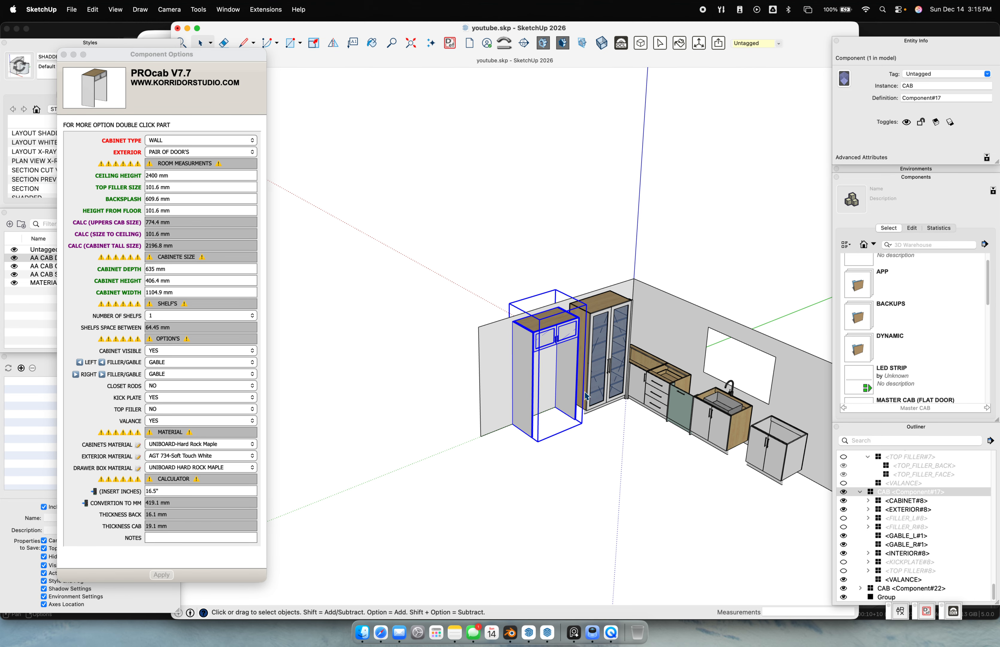
pyautogui.click(592, 438)
pyautogui.scroll(7, 529, 343)
pyautogui.moveTo(548, 273); pyautogui.dragTo(558, 324, button='middle')
pyautogui.scroll(-5, 502, 295)
pyautogui.scroll(3, 558, 327)
# Set SHAKER to YES on the green panel's front and apply it
pyautogui.doubleClick(510, 327)
pyautogui.click(510, 327)
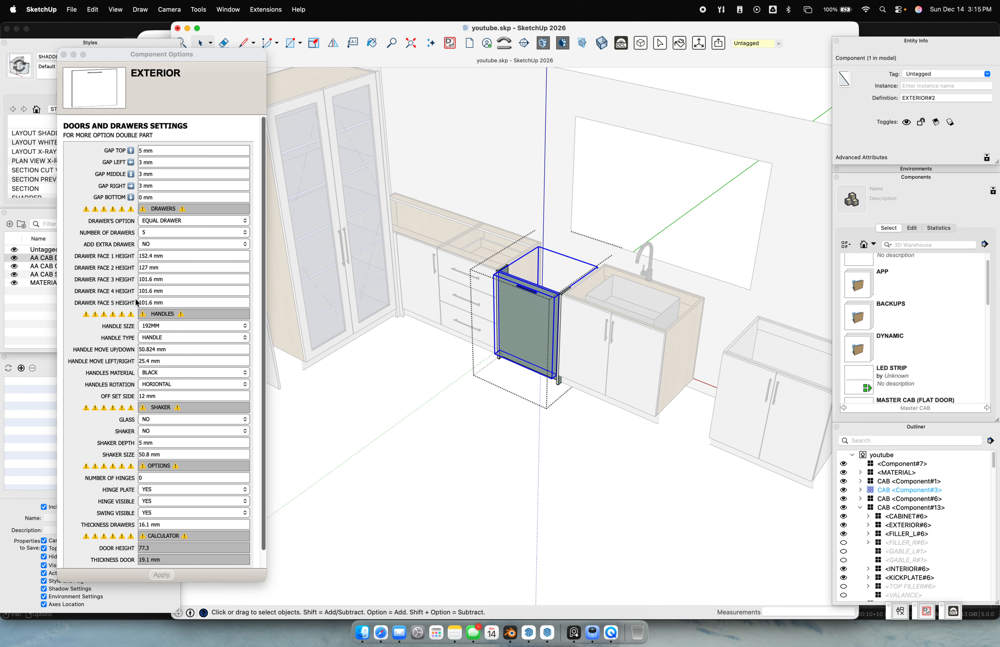
pyautogui.click(165, 430)
pyautogui.click(166, 429)
pyautogui.click(160, 418)
pyautogui.click(594, 359)
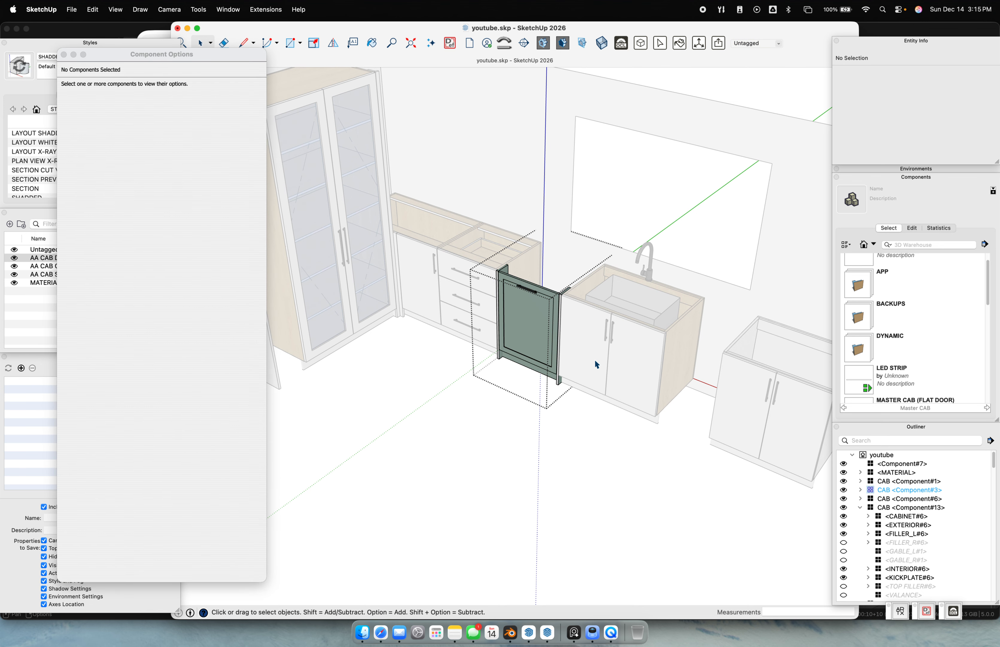
# Set SHAKER to YES in the sink cabinet's Component Options
pyautogui.doubleClick(594, 359)
pyautogui.click(593, 356)
pyautogui.click(152, 429)
pyautogui.click(154, 429)
pyautogui.click(155, 420)
pyautogui.click(505, 421)
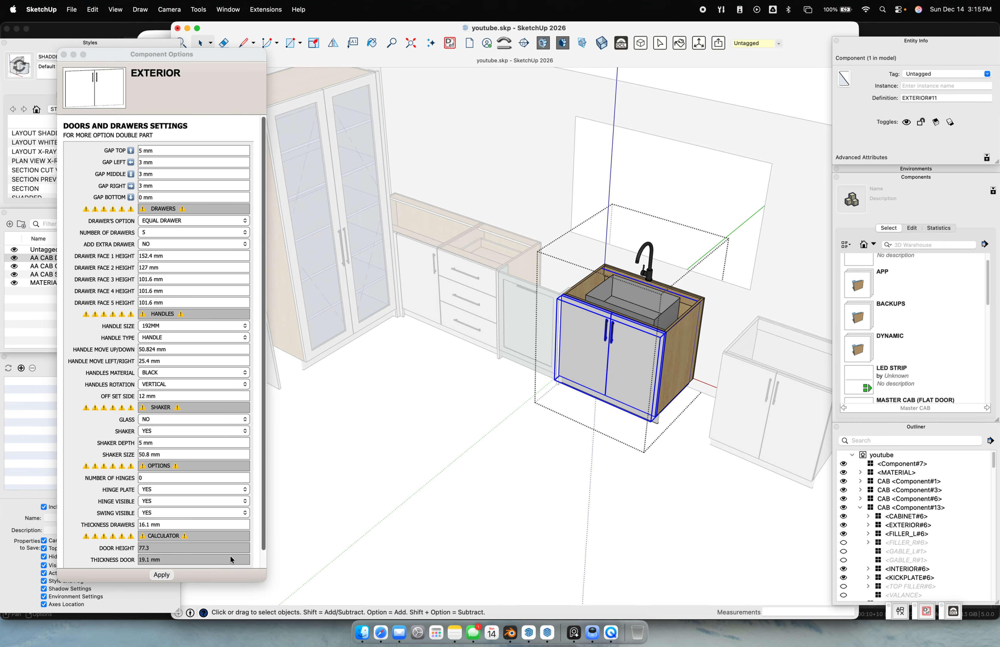
pyautogui.click(164, 574)
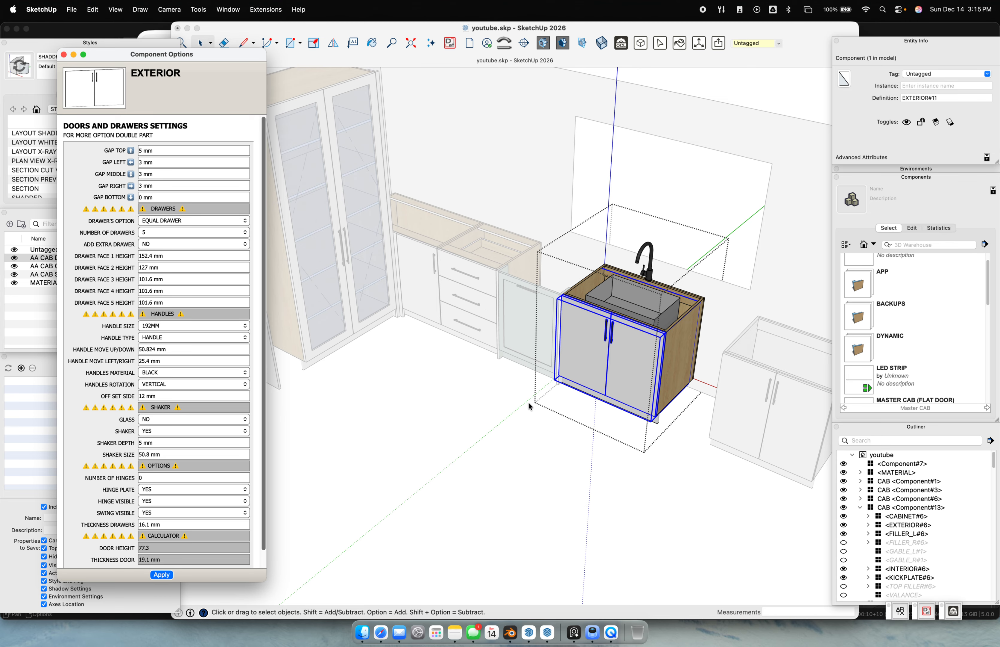
pyautogui.click(536, 429)
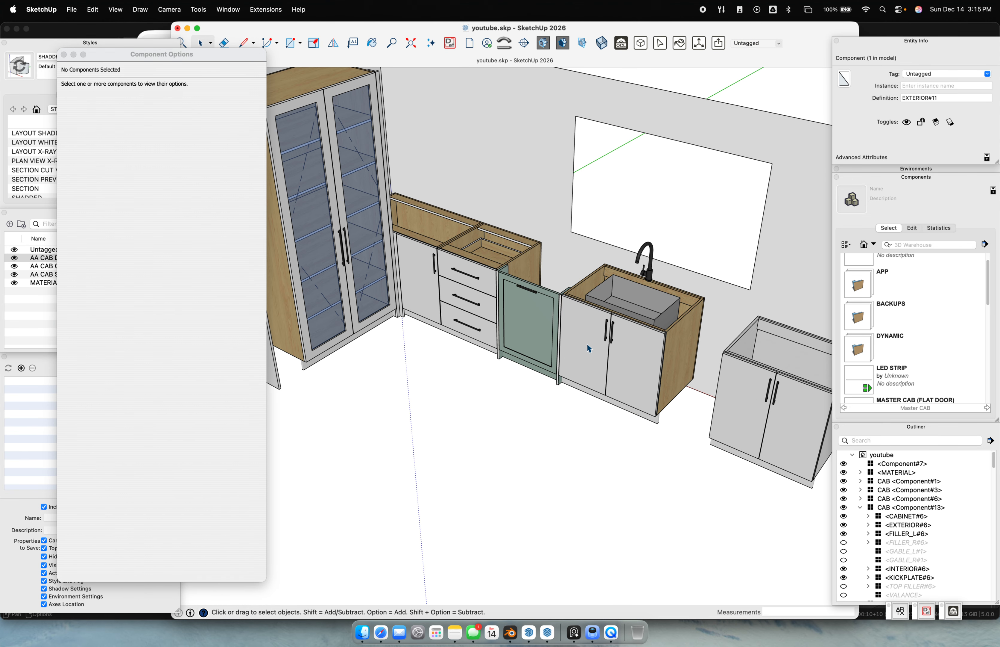
# Reopen the sink cabinet, select its doors and apply shaker frames to them
pyautogui.click(607, 345)
pyautogui.doubleClick(606, 346)
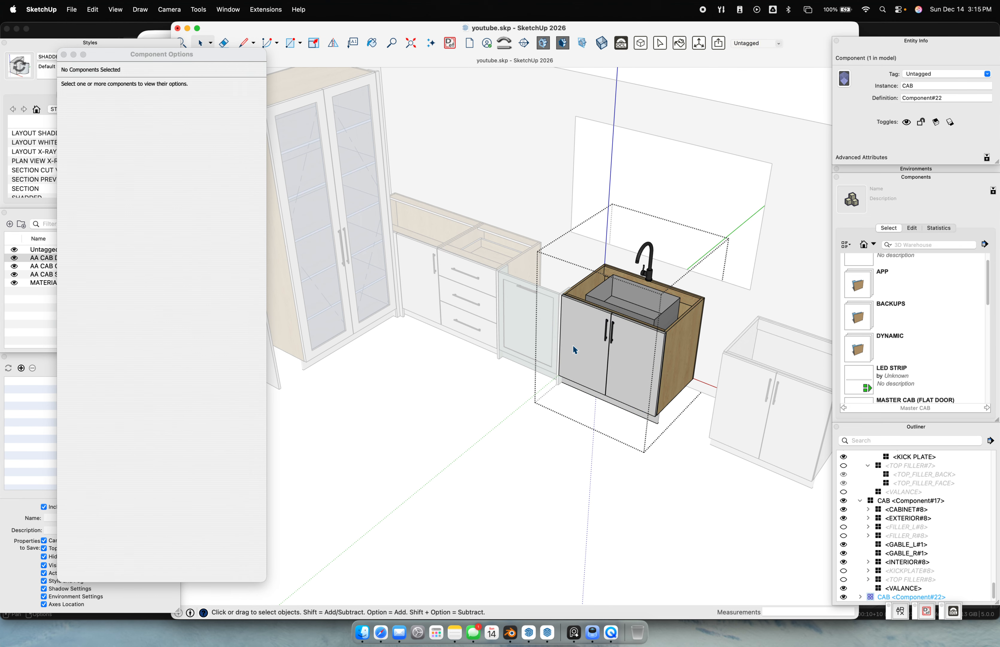
pyautogui.click(572, 344)
pyautogui.click(159, 430)
pyautogui.click(153, 430)
pyautogui.click(160, 440)
pyautogui.click(164, 575)
pyautogui.click(480, 392)
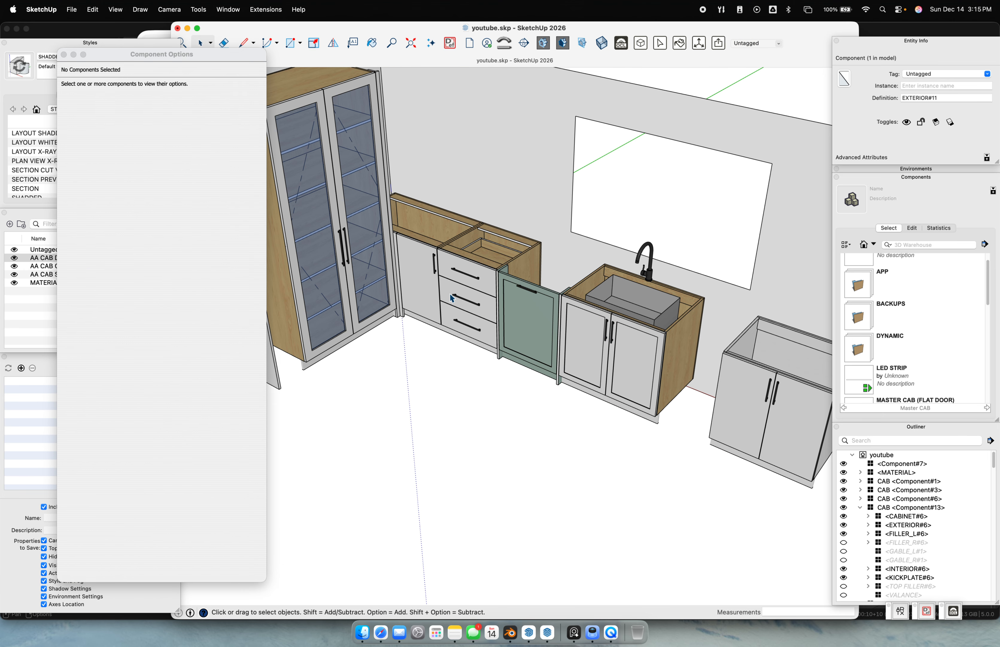
# Give the drawer cabinet's drawer fronts shaker frames via Component Options
pyautogui.doubleClick(452, 297)
pyautogui.click(452, 297)
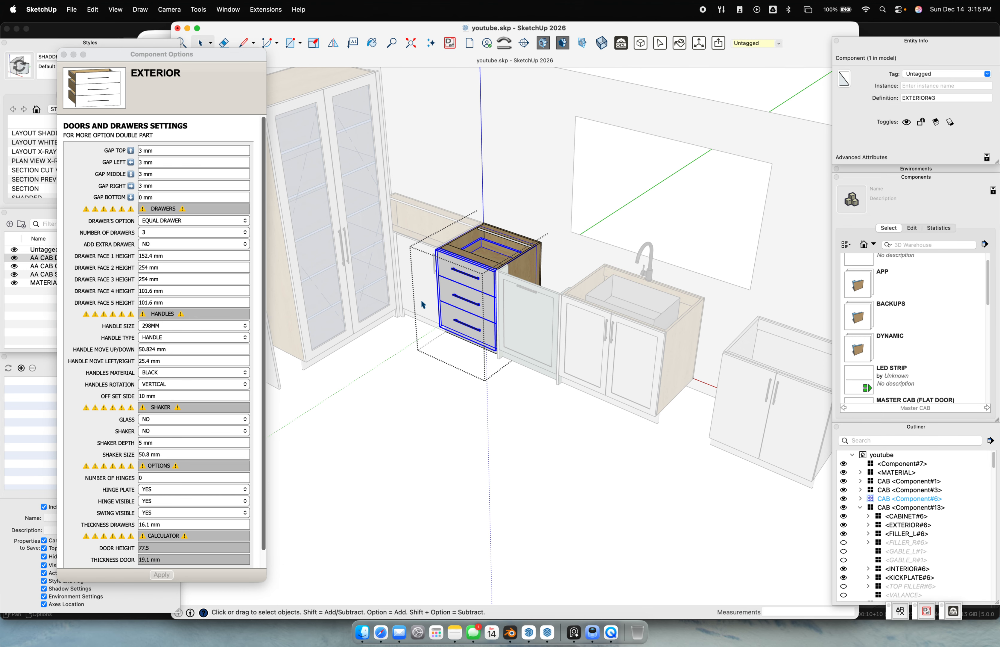
pyautogui.click(167, 429)
pyautogui.click(166, 429)
pyautogui.click(165, 440)
pyautogui.click(169, 578)
pyautogui.click(437, 479)
# Orbit and pan around the kitchen to review the new shaker fronts
pyautogui.scroll(-2, 542, 431)
pyautogui.moveTo(541, 431); pyautogui.dragTo(656, 300, button='middle')
pyautogui.scroll(-6, 506, 409)
pyautogui.scroll(1, 541, 282)
pyautogui.scroll(4, 540, 283)
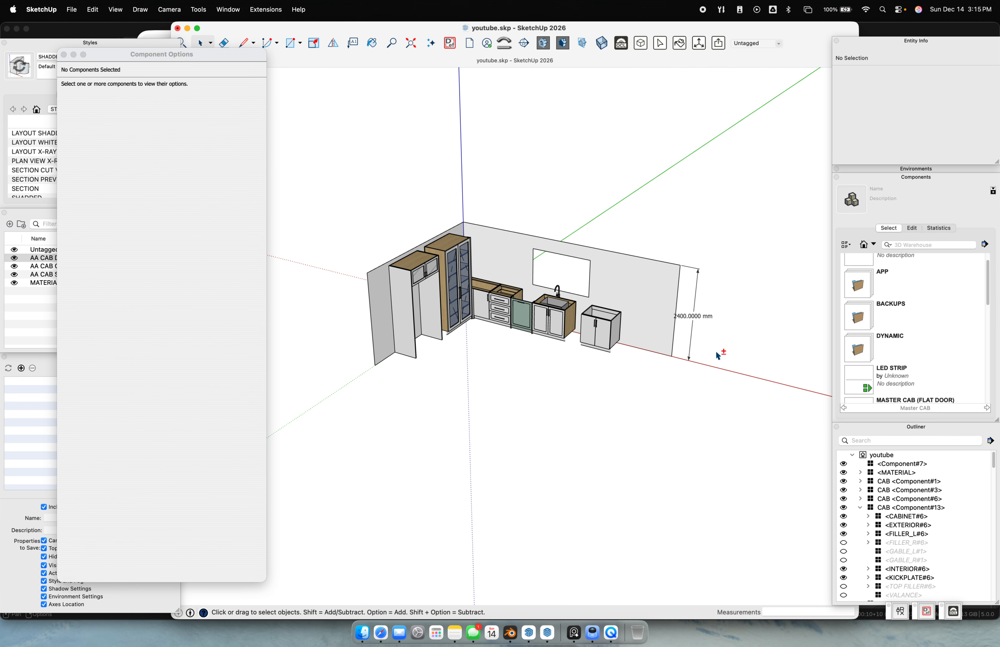
pyautogui.keyDown('shift'); pyautogui.moveTo(726, 357); pyautogui.dragTo(664, 409, button='middle'); pyautogui.keyUp('shift')
# Glance at LayOut, then open the appliances folder in SketchUp's component library
pyautogui.click(542, 615)
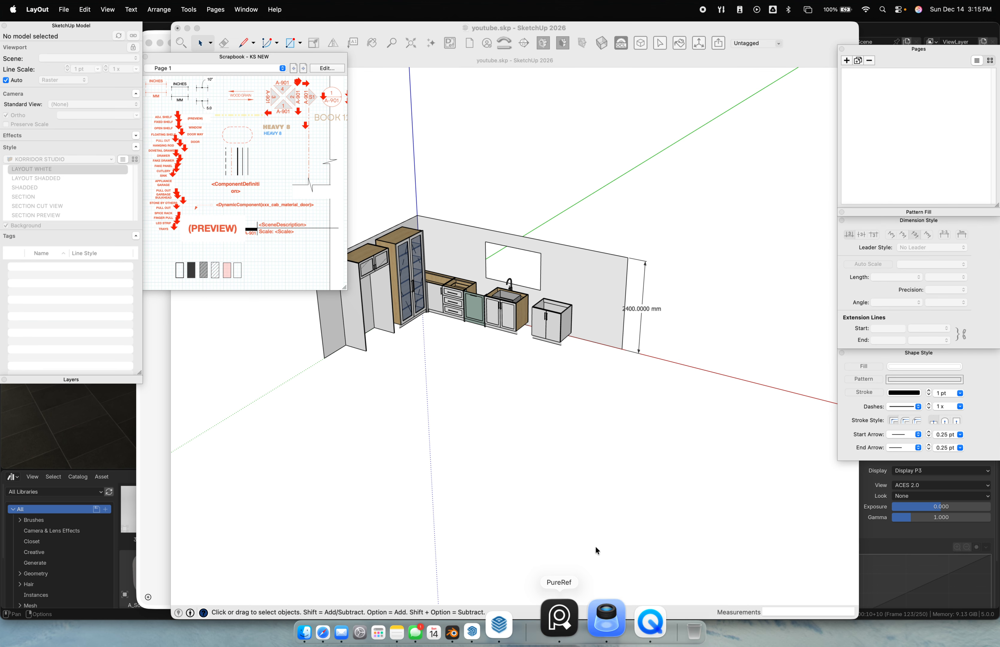
pyautogui.scroll(-2, 628, 267)
pyautogui.scroll(-4, 536, 292)
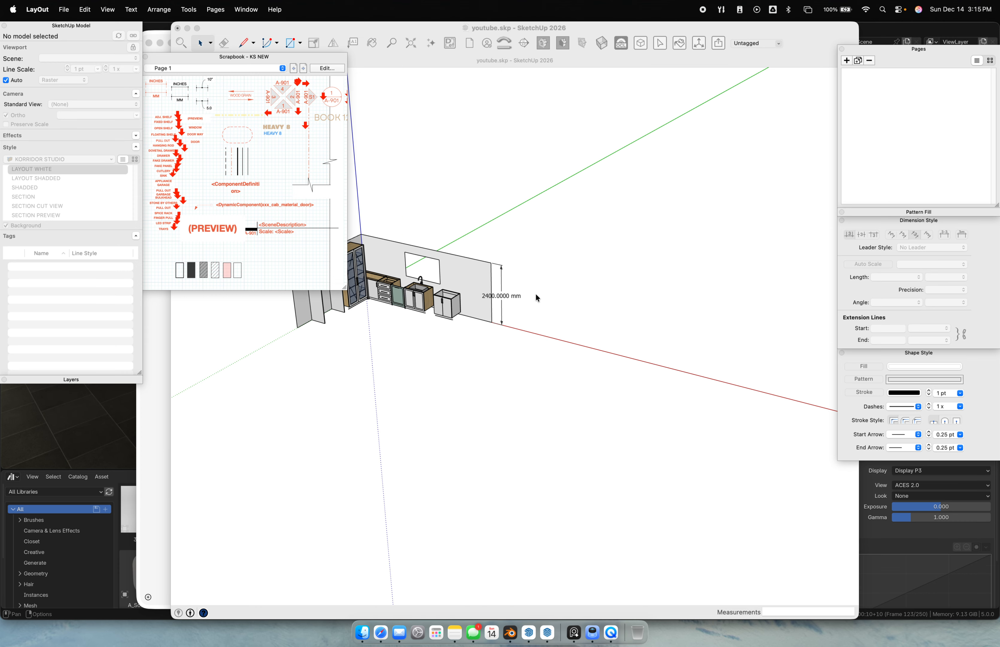
pyautogui.click(692, 338)
pyautogui.doubleClick(878, 275)
# Place the APPLIANCES component set into the model beside the kitchen
pyautogui.click(899, 275)
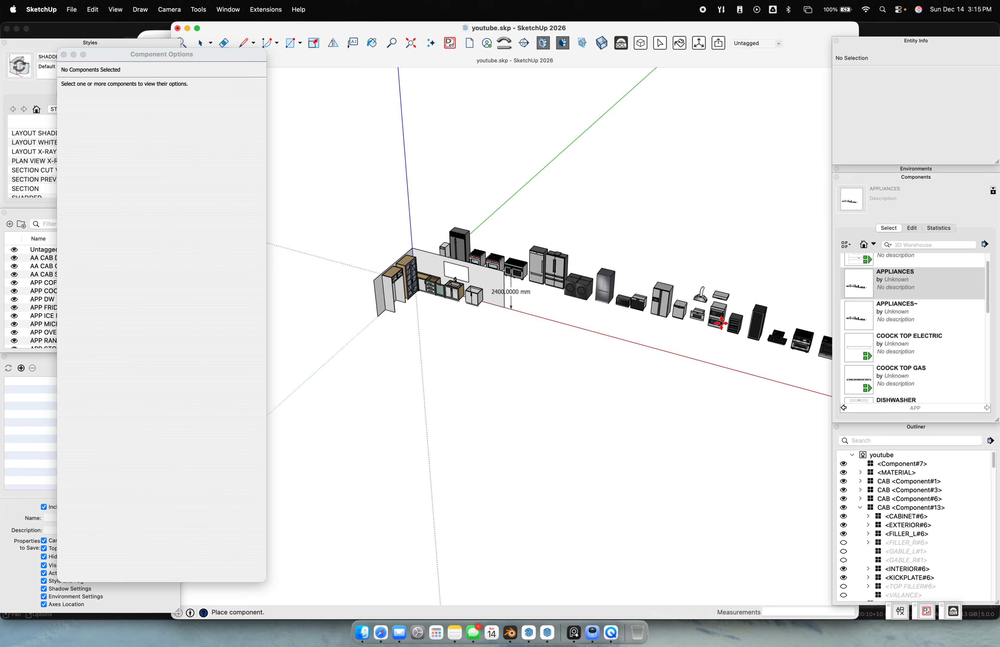
pyautogui.click(717, 288)
pyautogui.press('space')
pyautogui.scroll(4, 652, 304)
pyautogui.click(573, 266)
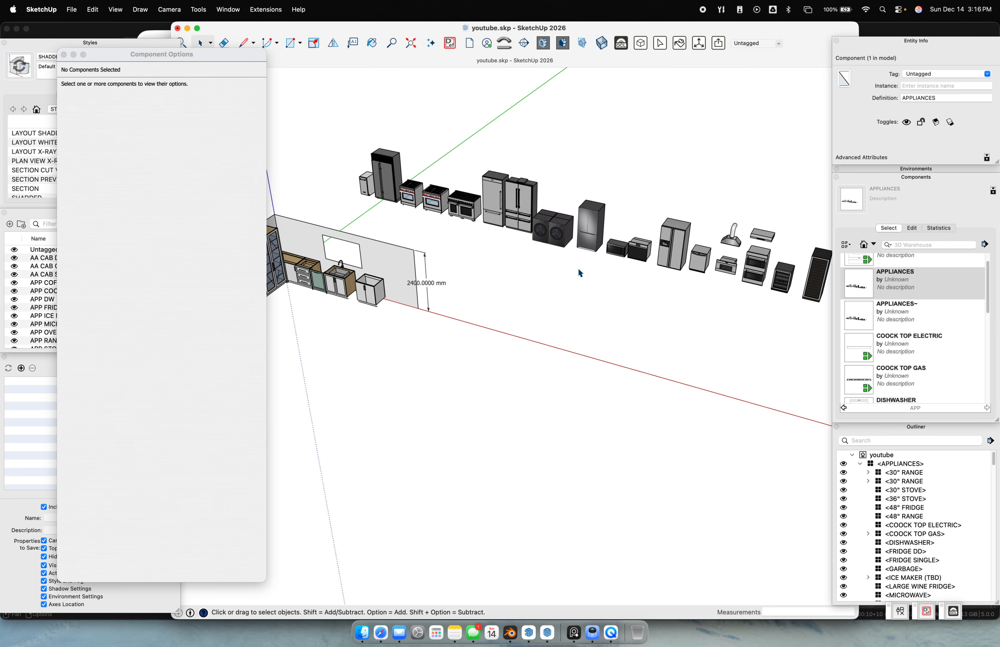
pyautogui.scroll(5, 580, 272)
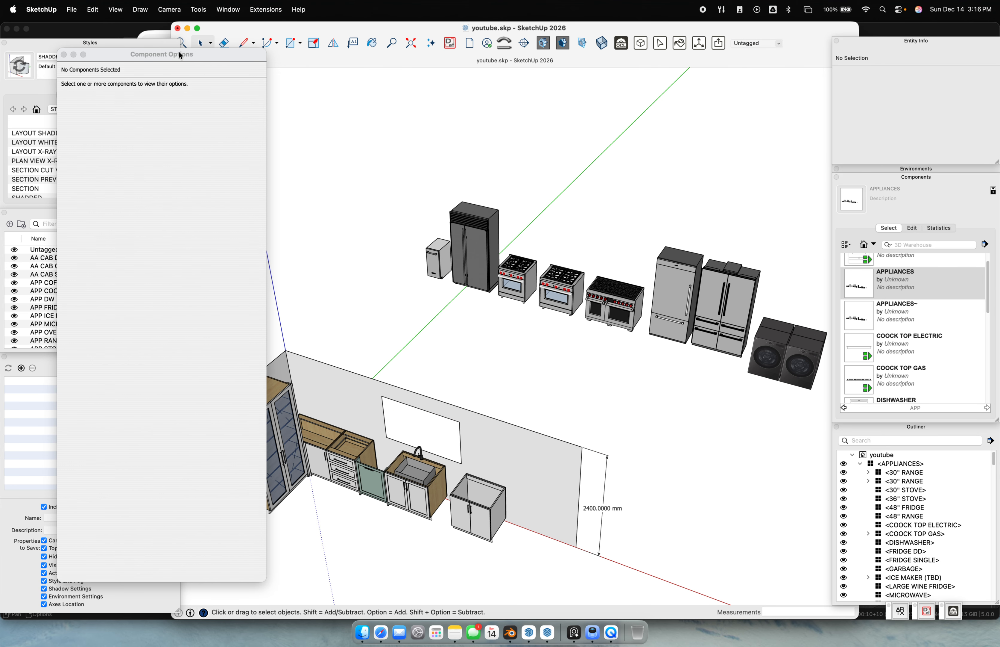
pyautogui.moveTo(180, 55); pyautogui.dragTo(276, 26)
pyautogui.scroll(-3, 55, 280)
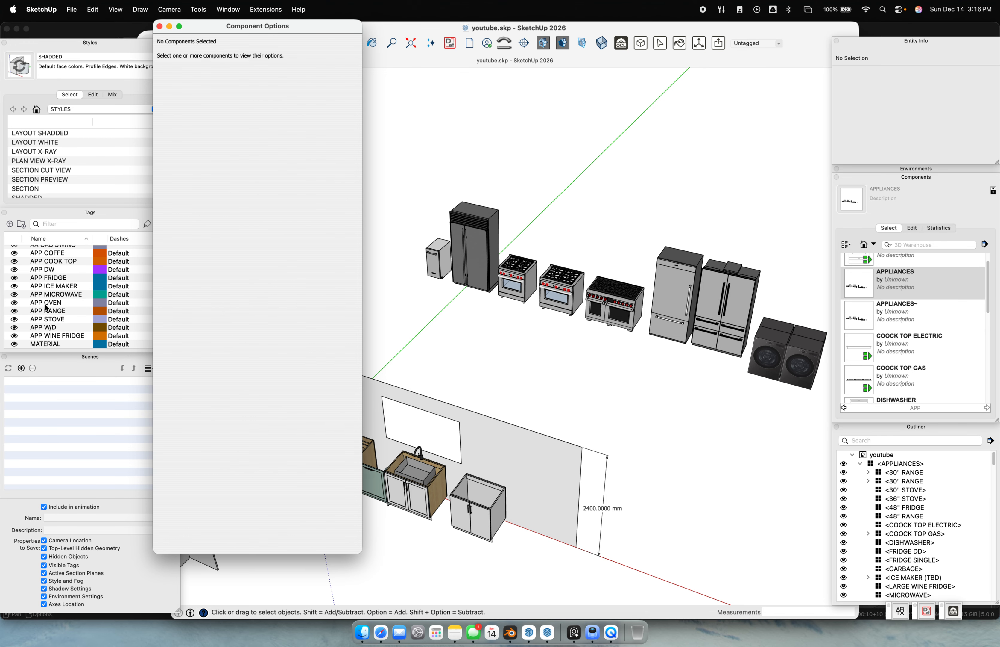
pyautogui.click(495, 275)
# Explode APPLIANCES, select the 42" side-by-side fridge, and bring up its spec sheet
pyautogui.click(517, 281)
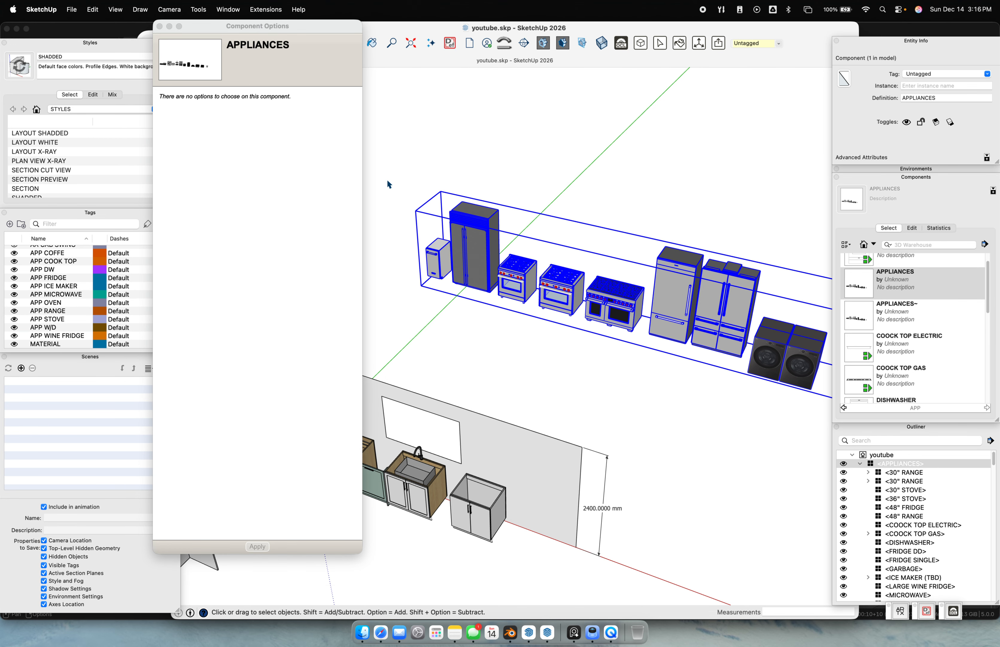
pyautogui.press('x')
pyautogui.click(472, 260)
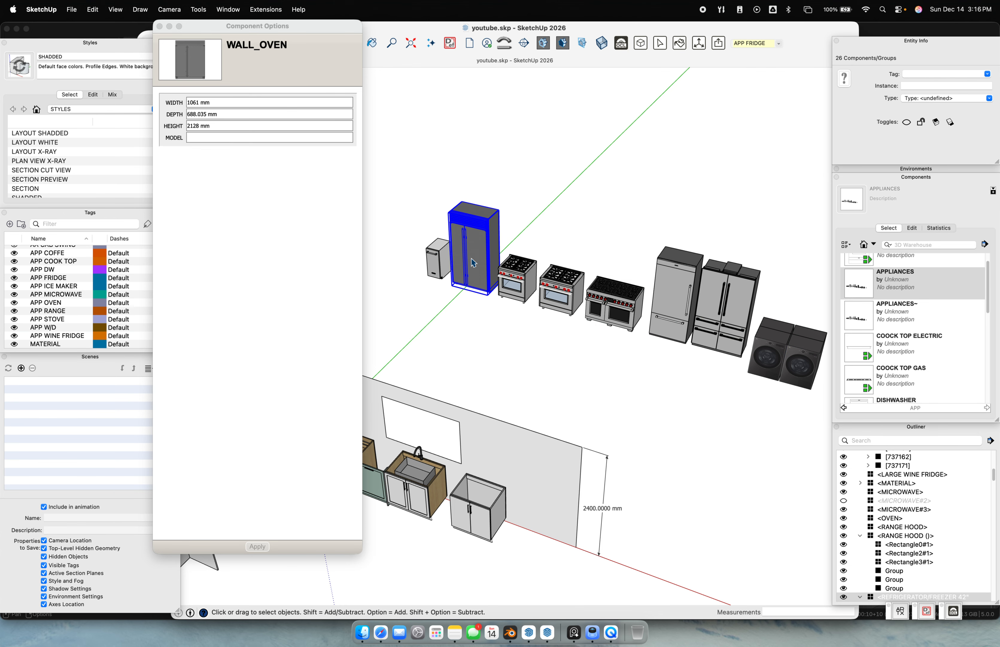
pyautogui.scroll(3, 593, 313)
pyautogui.keyDown('shift'); pyautogui.moveTo(723, 343); pyautogui.dragTo(590, 328, button='middle'); pyautogui.keyUp('shift')
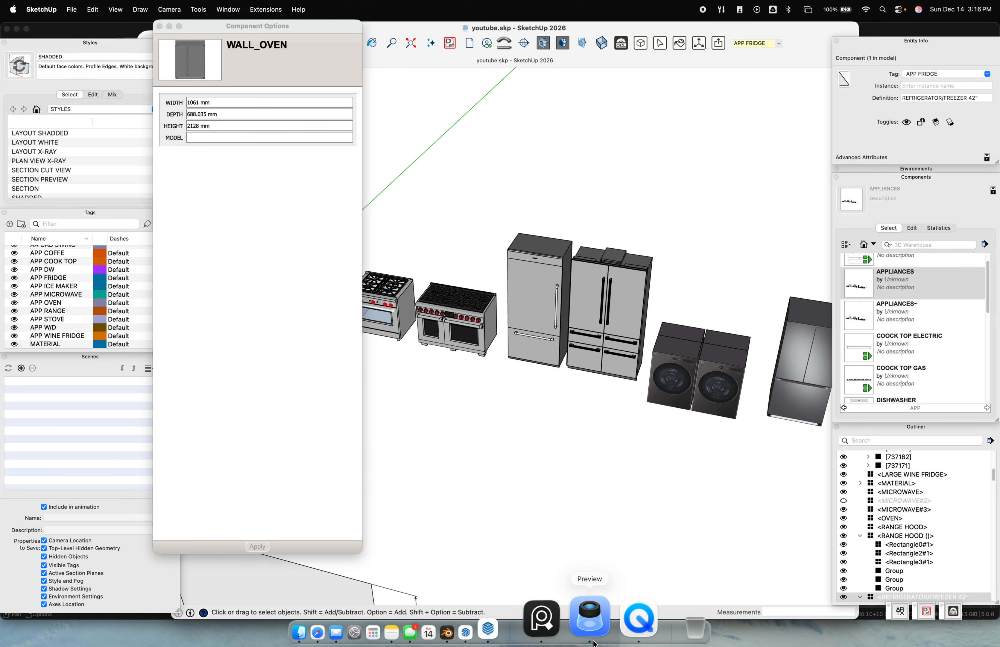
pyautogui.click(588, 629)
# Scroll to the 42" Classic Side-by-Side CL4250SD/S spec sheet, then return to SketchUp
pyautogui.scroll(15, 613, 388)
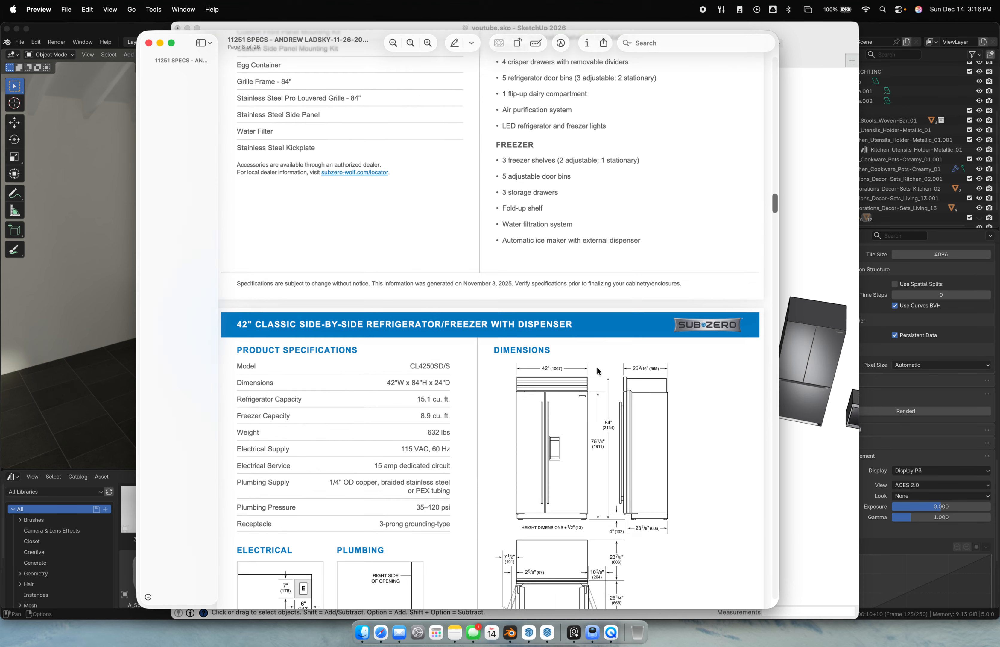
pyautogui.scroll(-7, 589, 324)
pyautogui.scroll(2, 565, 261)
pyautogui.scroll(2, 571, 260)
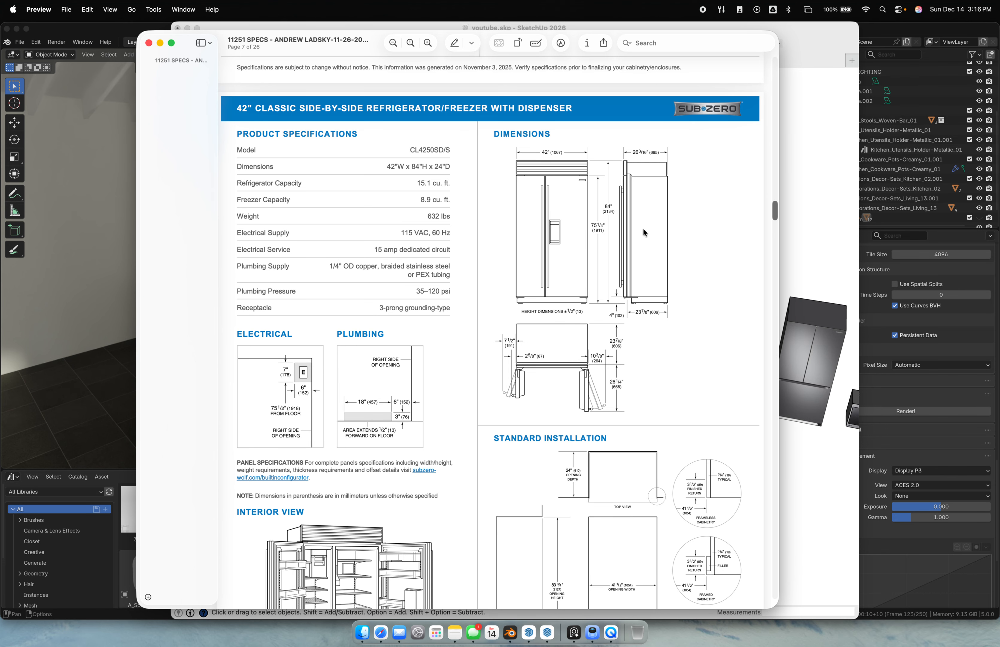
pyautogui.click(818, 203)
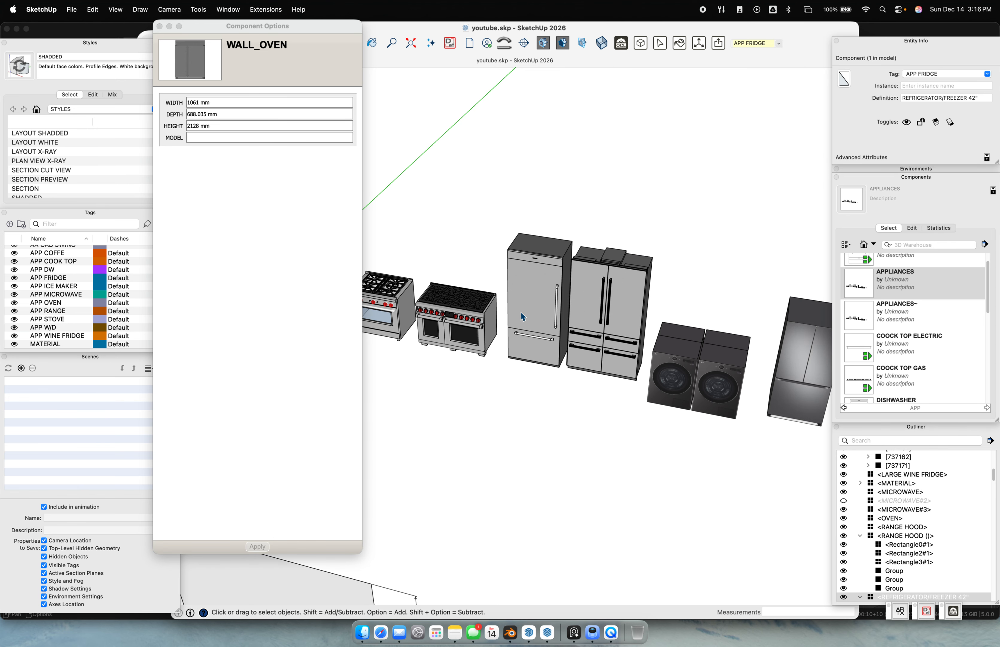
# Select the 42" side-by-side refrigerator and change its Height from 2128 to 1911 mm
pyautogui.click(608, 286)
pyautogui.moveTo(607, 286); pyautogui.dragTo(720, 280, button='middle')
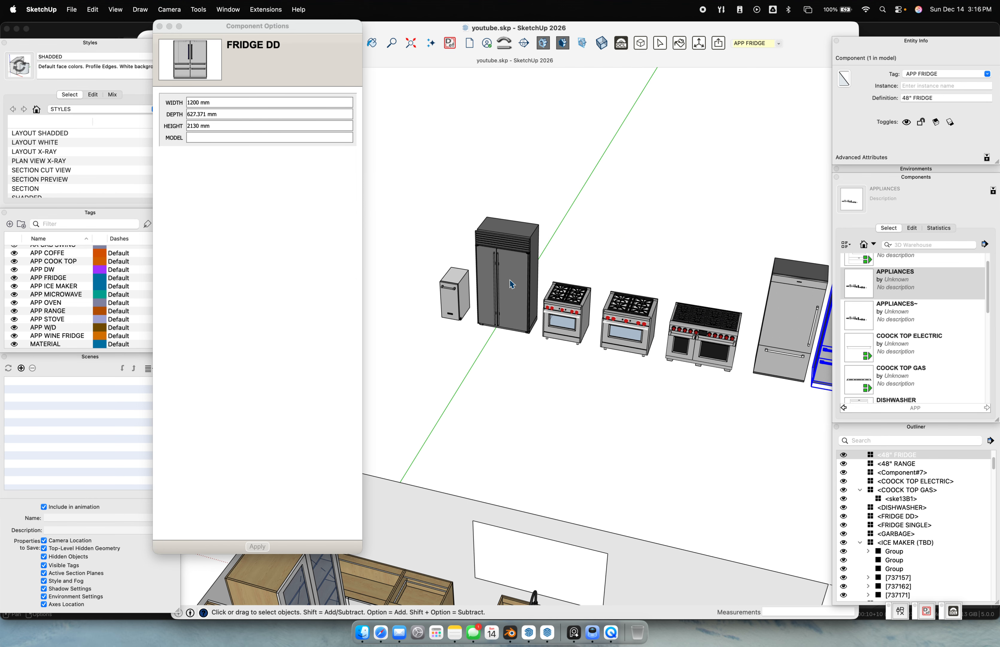
pyautogui.click(511, 284)
pyautogui.click(222, 114)
pyautogui.moveTo(217, 126); pyautogui.dragTo(158, 122)
pyautogui.write('1911')
pyautogui.press('Return')
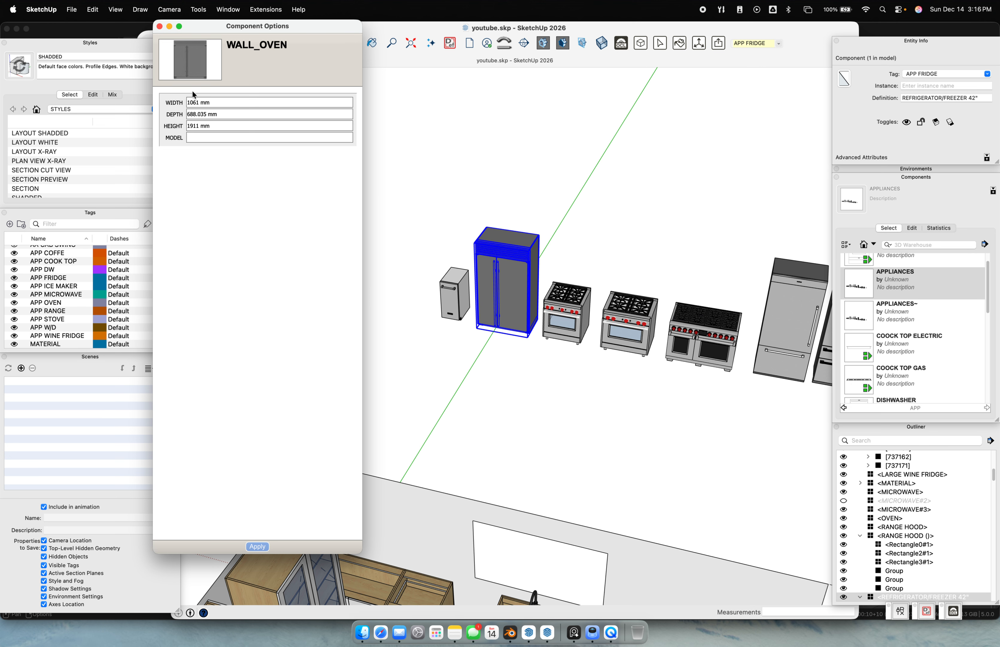
pyautogui.moveTo(210, 101); pyautogui.dragTo(186, 95)
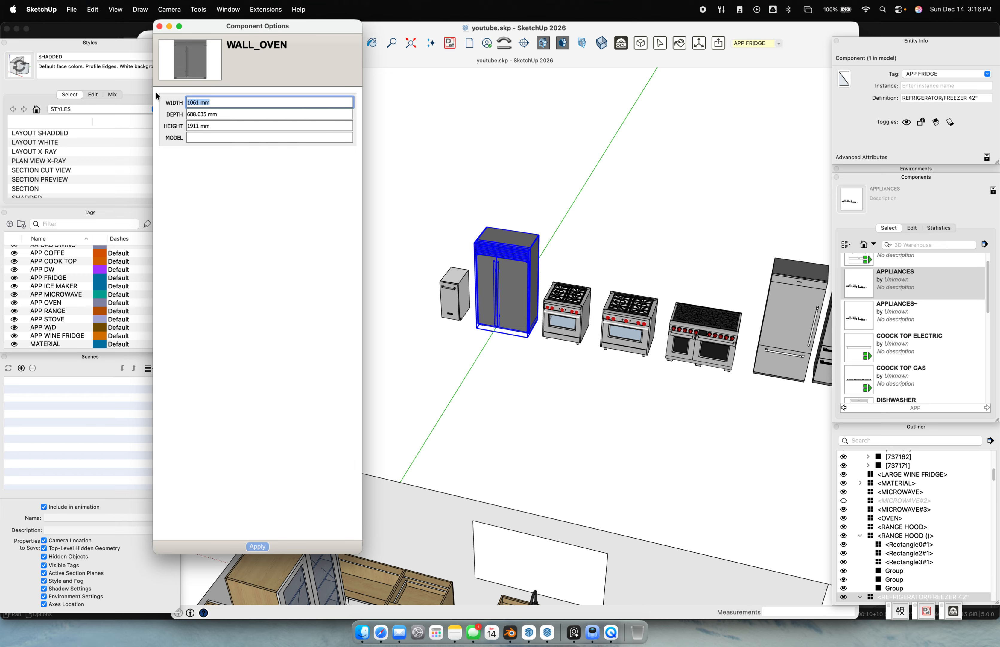
pyautogui.click(516, 364)
pyautogui.click(535, 244)
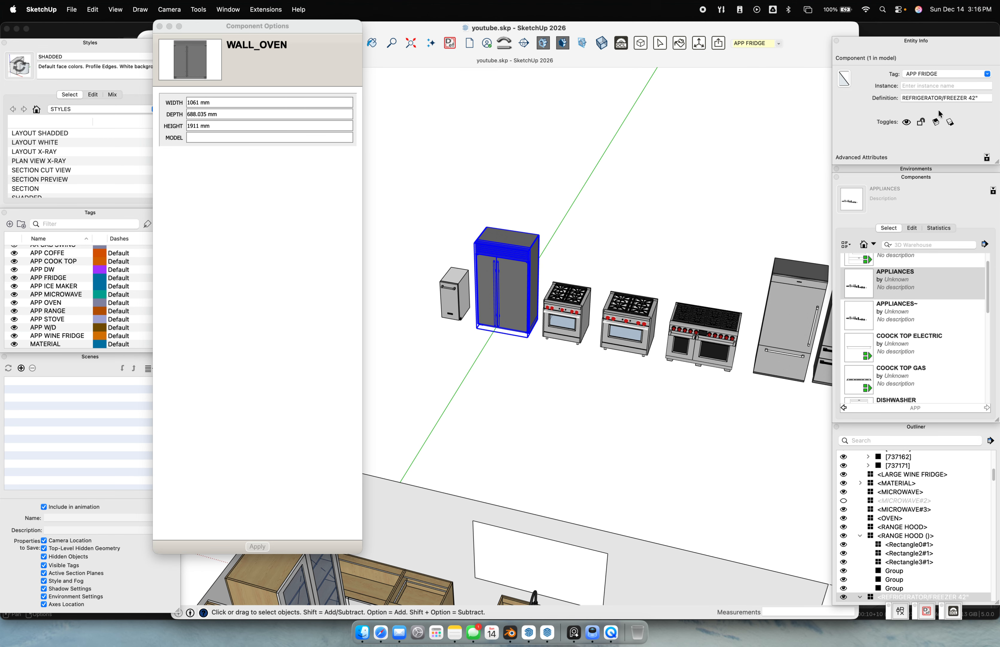
# Try renaming the fridge definition to CL4250SD/S and dismiss the name-not-unique warning
pyautogui.click(919, 97)
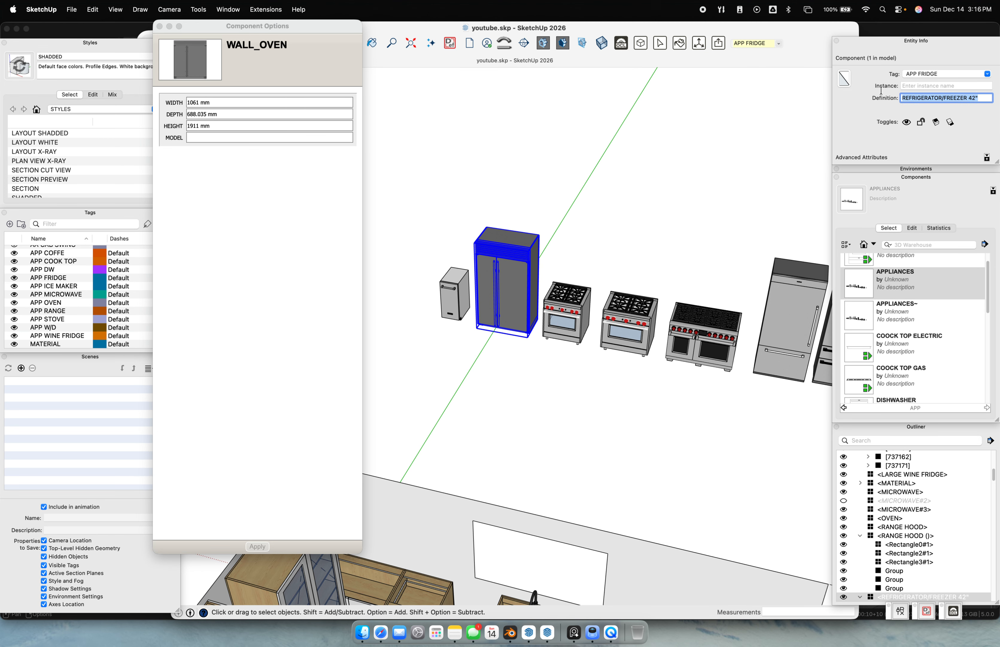
pyautogui.moveTo(916, 98); pyautogui.dragTo(972, 104)
pyautogui.click(982, 96)
pyautogui.press('Up')
pyautogui.press('super+BackSpace')
pyautogui.press('super+z')
pyautogui.press('super+BackSpace')
pyautogui.write('(CL4250SD/S)#1')
pyautogui.press('Up')
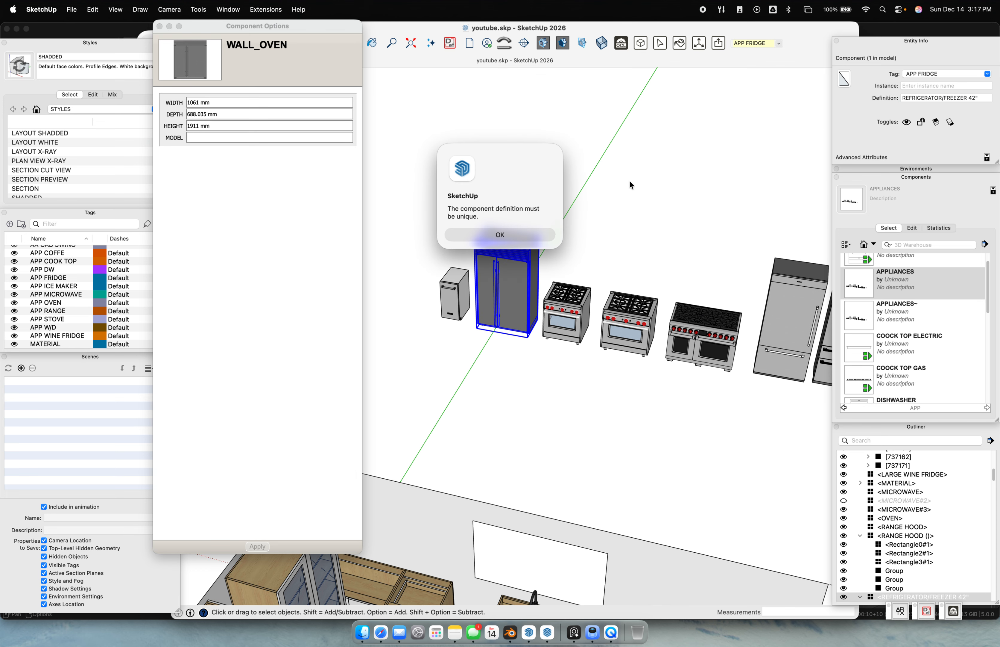
pyautogui.click(502, 235)
pyautogui.click(620, 233)
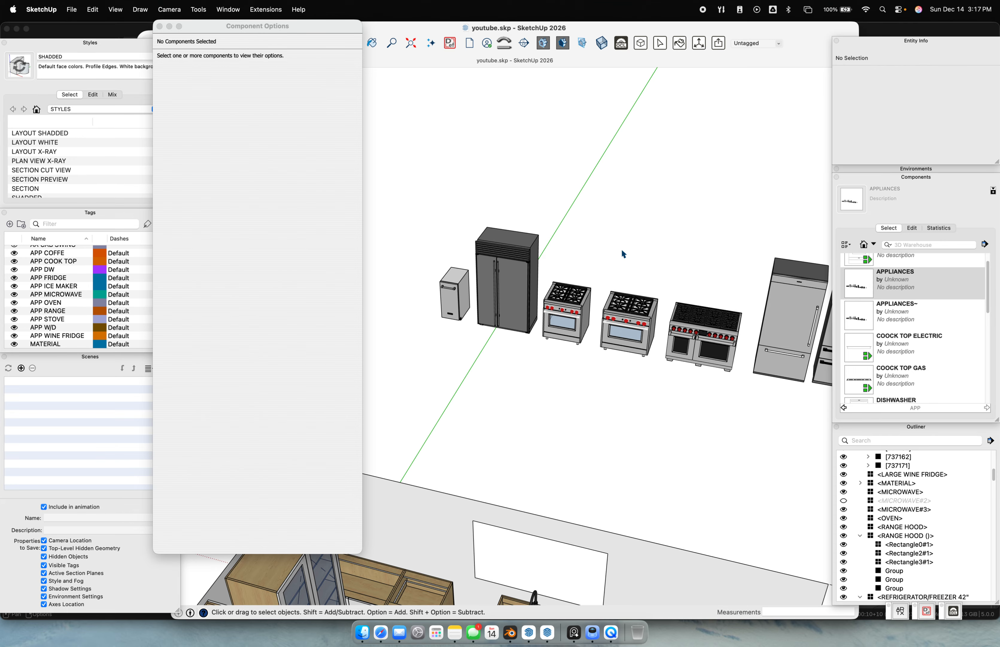
# Open WESTBAY STREET.layout, update its model references and go to page E1
pyautogui.click(547, 632)
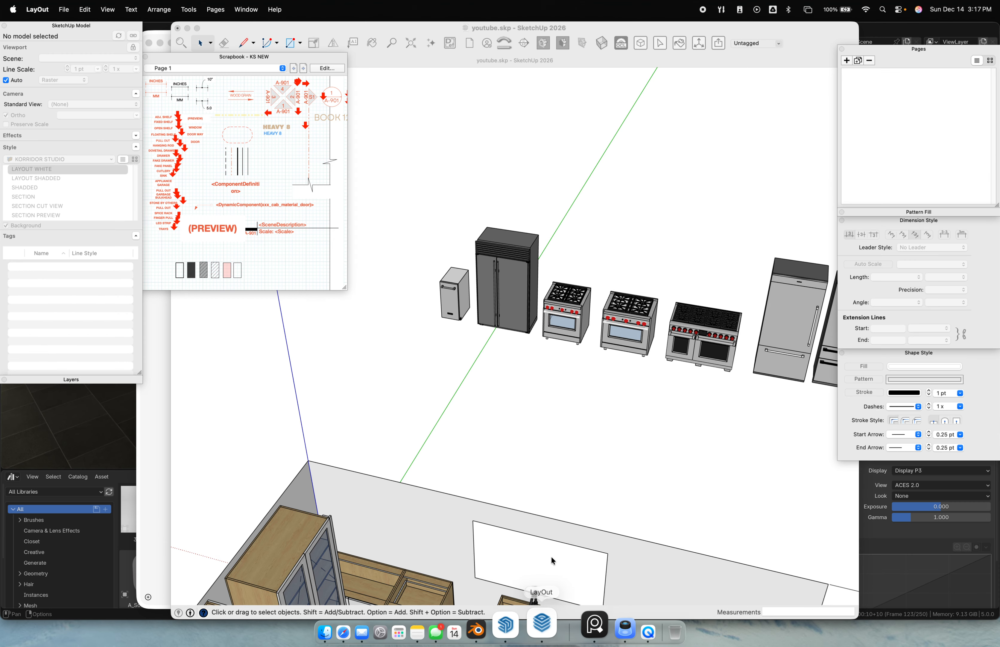
pyautogui.scroll(-5, 559, 321)
pyautogui.rightClick(550, 618)
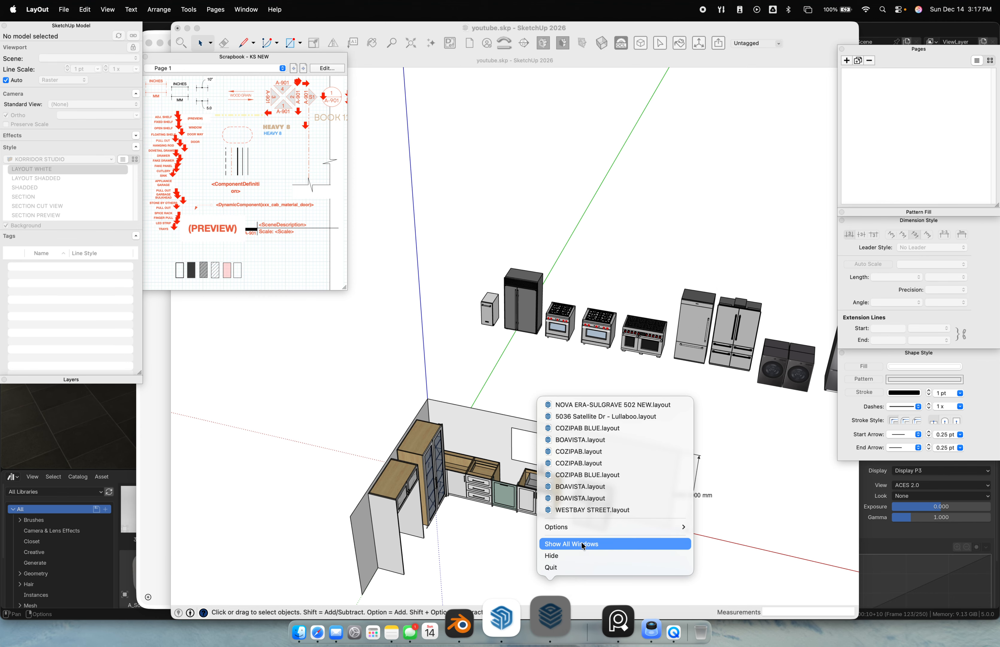
pyautogui.click(592, 510)
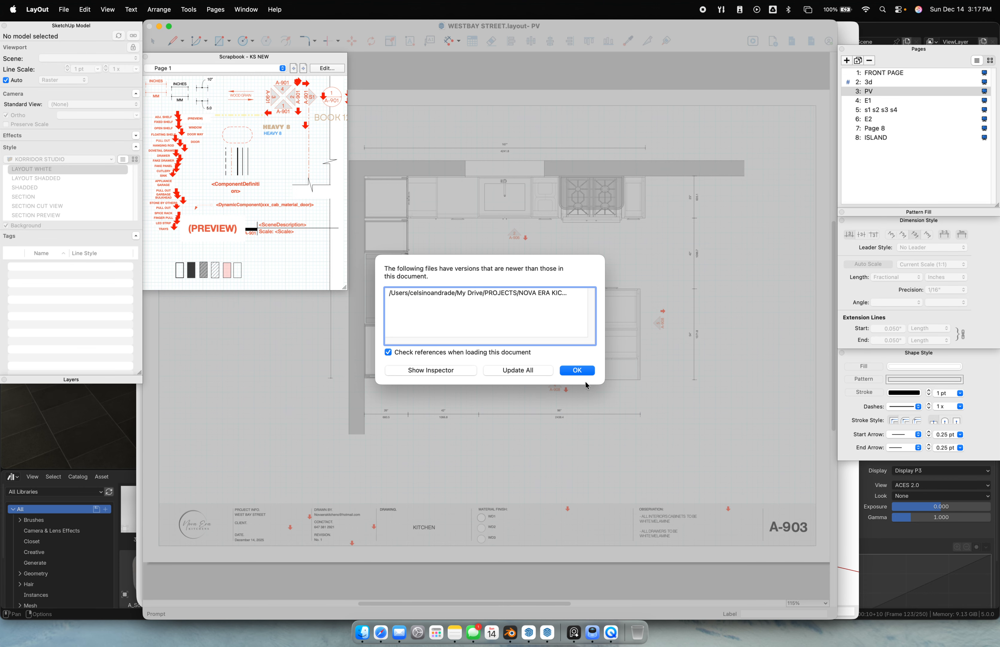
pyautogui.click(589, 369)
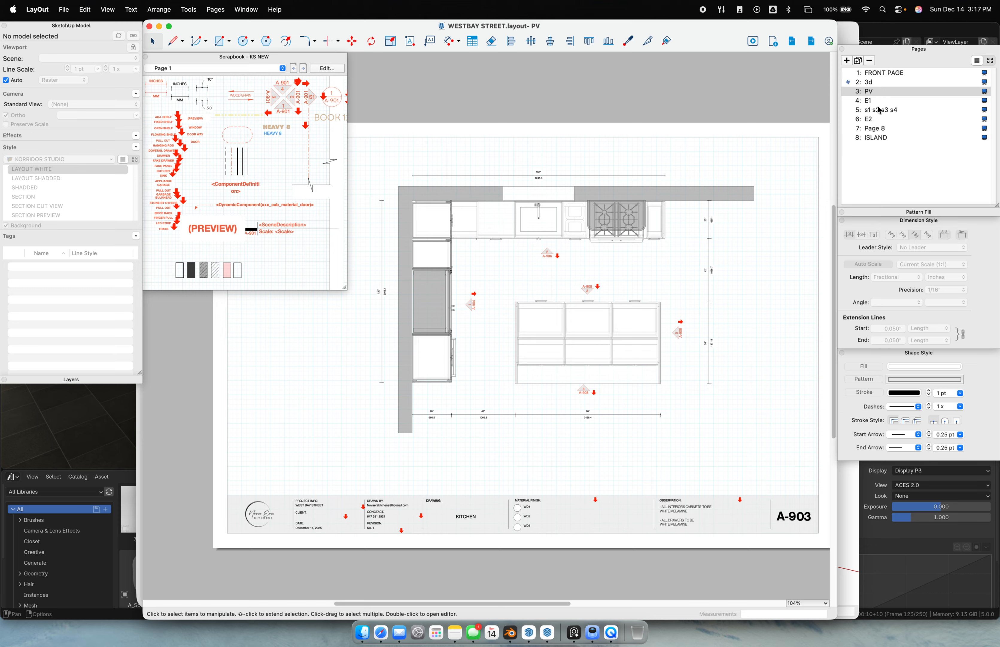
pyautogui.click(873, 100)
# Replace the old WALL OVEN label with a <ComponentDefinition> Scrapbook label on the oven
pyautogui.scroll(5, 516, 359)
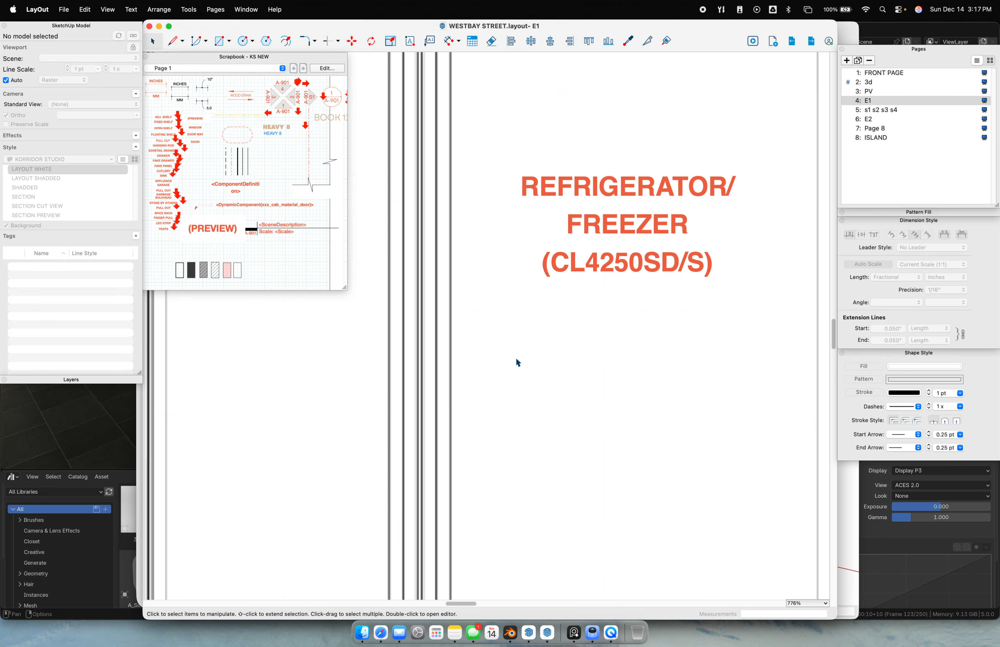
pyautogui.scroll(-10, 569, 334)
pyautogui.scroll(5, 575, 339)
pyautogui.scroll(-5, 552, 330)
pyautogui.scroll(4, 565, 334)
pyautogui.scroll(2, 518, 349)
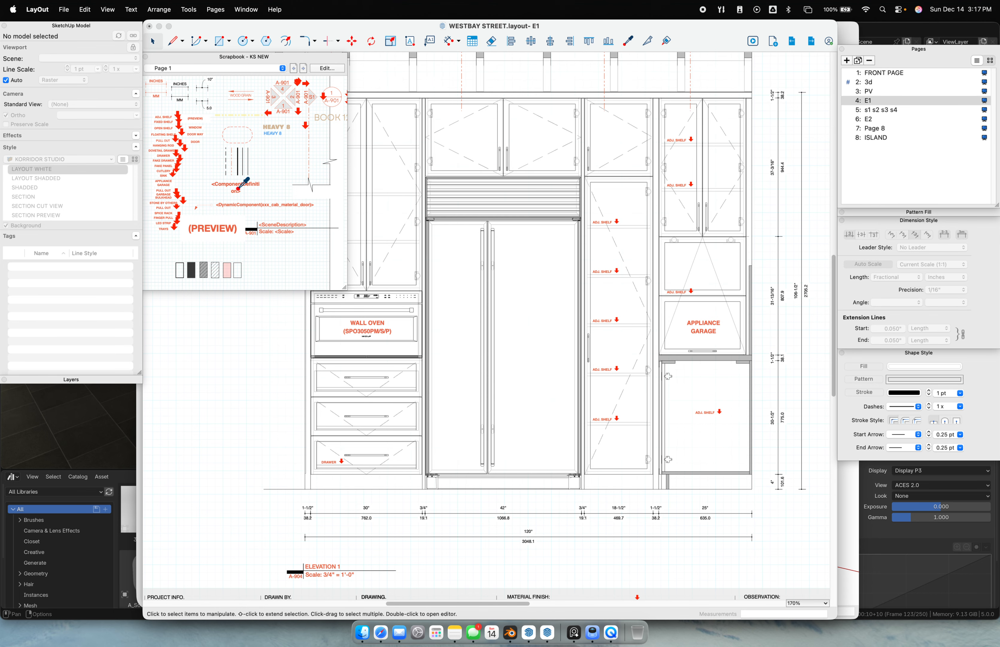
pyautogui.click(368, 331)
pyautogui.press('Delete')
pyautogui.moveTo(239, 181)
pyautogui.mouseDown()
pyautogui.moveTo(403, 218)
pyautogui.moveTo(425, 188)
pyautogui.mouseUp()
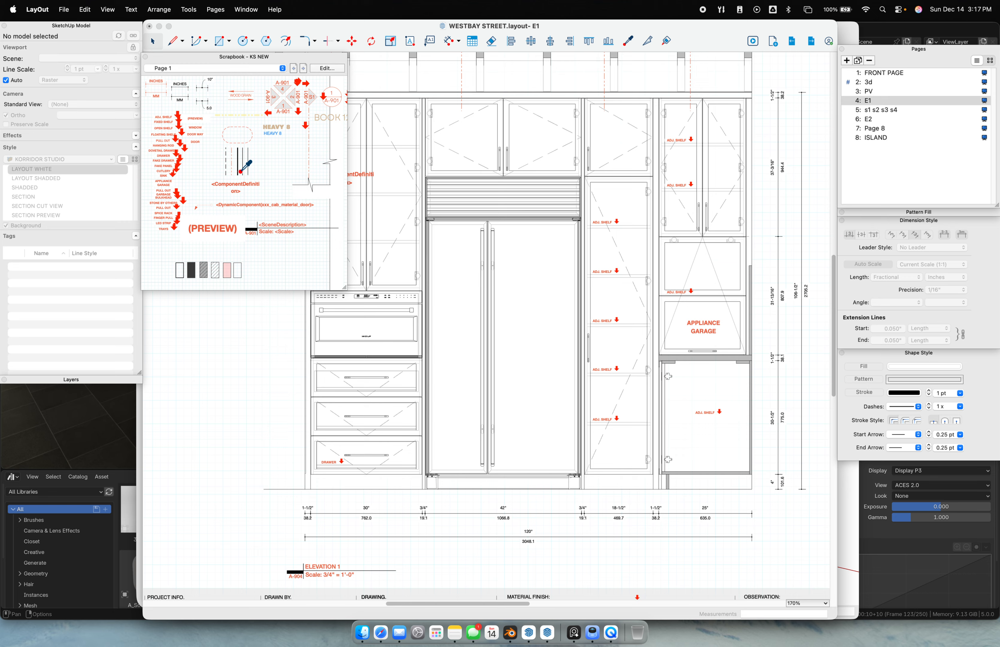
pyautogui.click(237, 186)
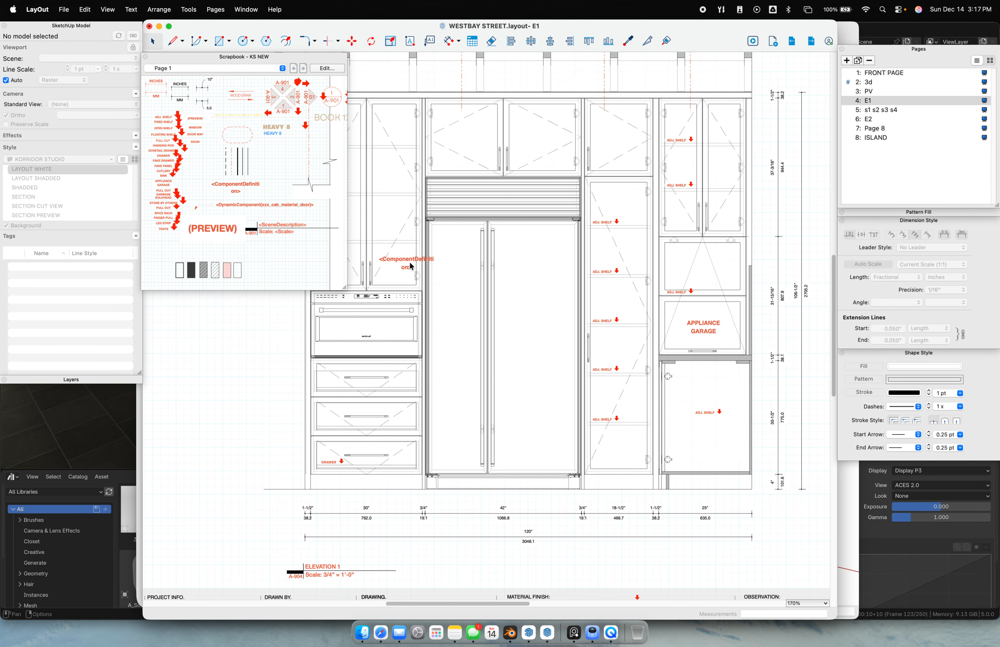
pyautogui.click(370, 327)
pyautogui.press('Escape')
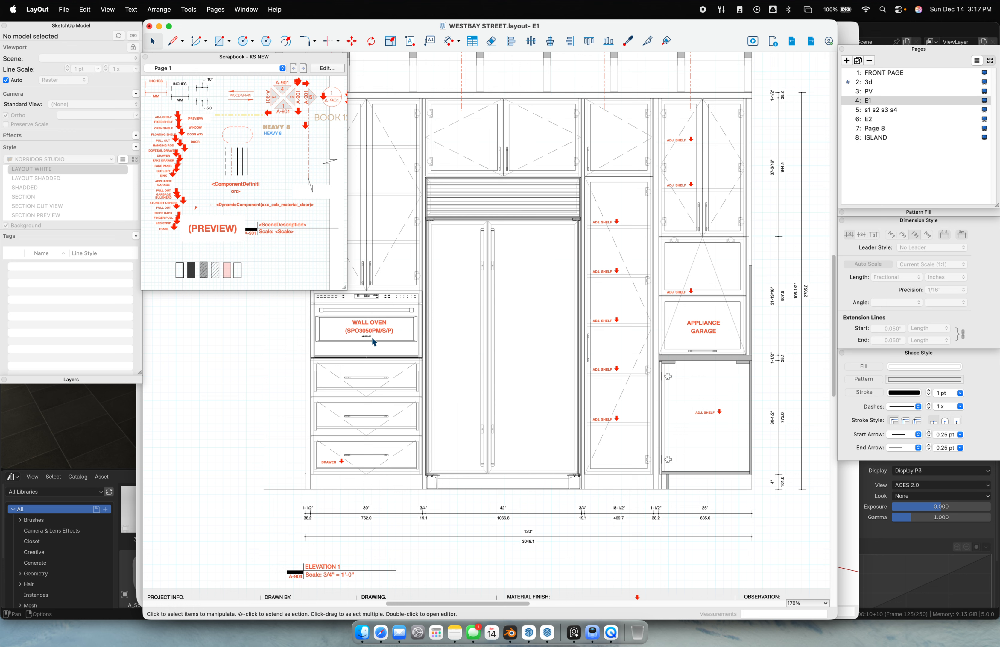
# Place a <ComponentDefinition> label on the fridge showing REFRIGERATOR/FREEZER's definition name
pyautogui.click(235, 185)
pyautogui.click(527, 326)
pyautogui.doubleClick(530, 327)
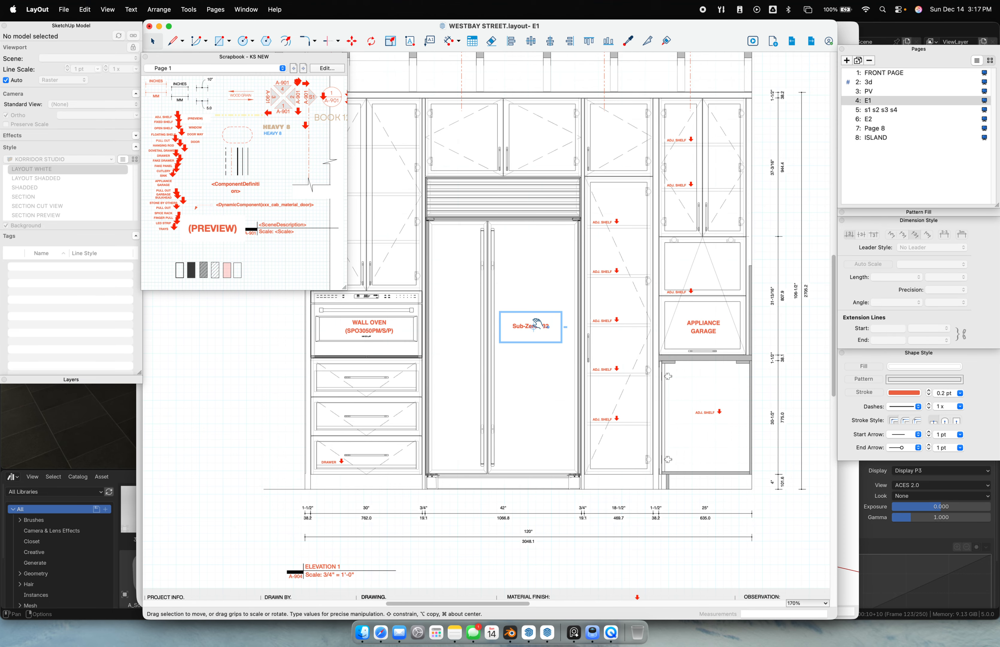
pyautogui.click(505, 340)
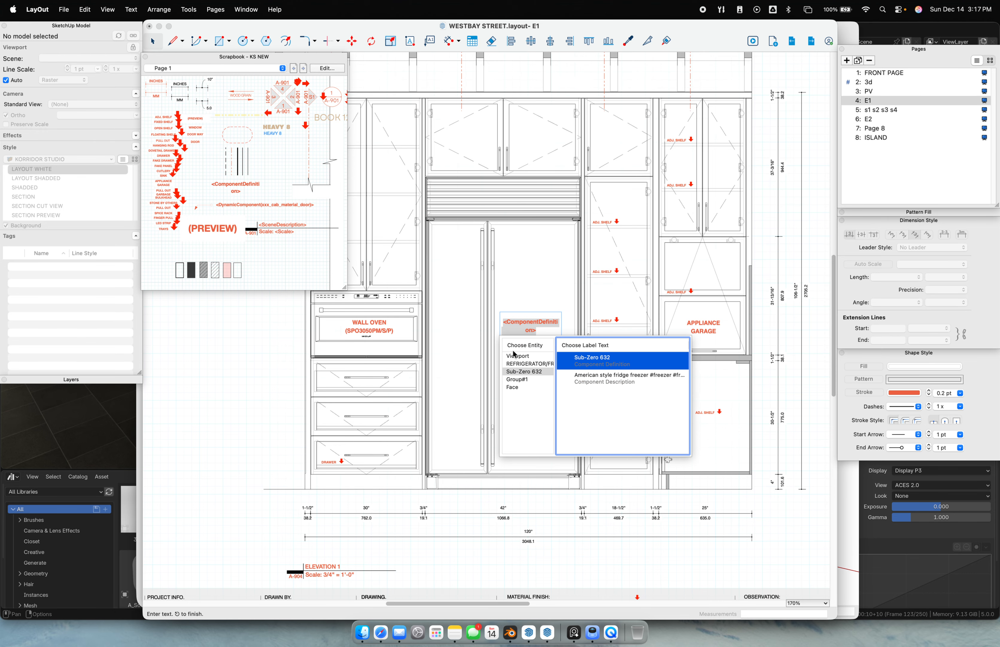
pyautogui.click(527, 363)
pyautogui.doubleClick(595, 369)
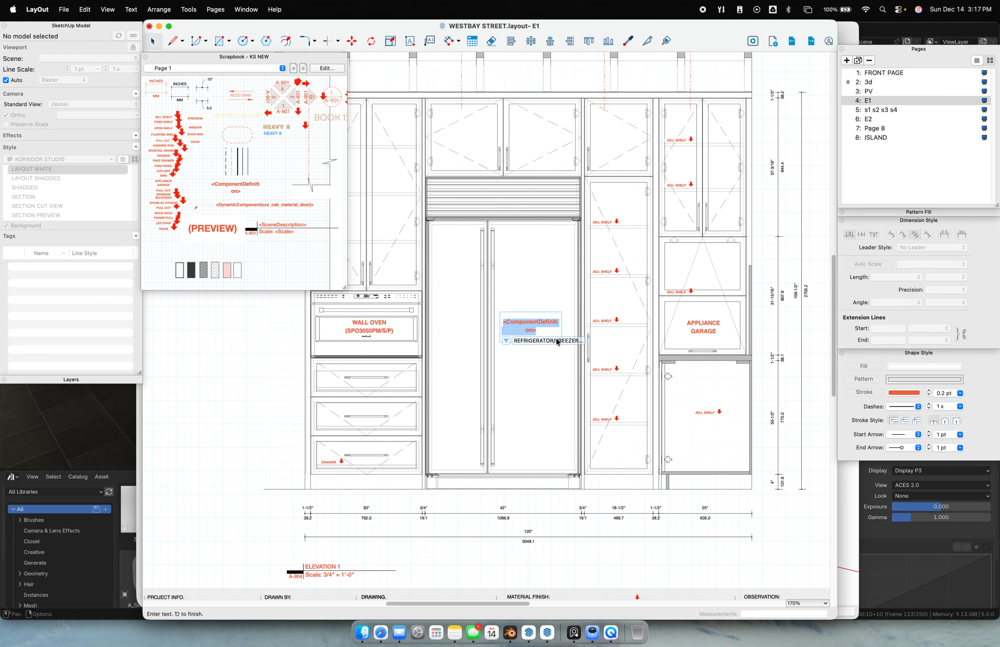
pyautogui.click(546, 372)
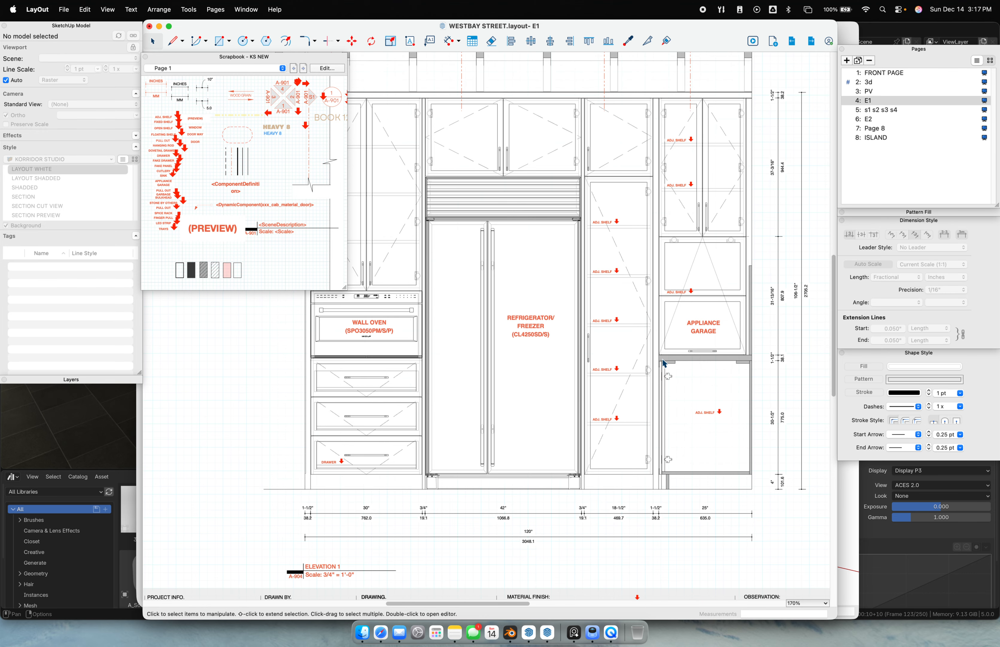
pyautogui.scroll(-3, 567, 280)
pyautogui.moveTo(501, 294)
pyautogui.mouseDown(button='middle')
pyautogui.moveTo(622, 354)
pyautogui.moveTo(509, 323)
pyautogui.moveTo(572, 266)
pyautogui.mouseUp(button='middle')
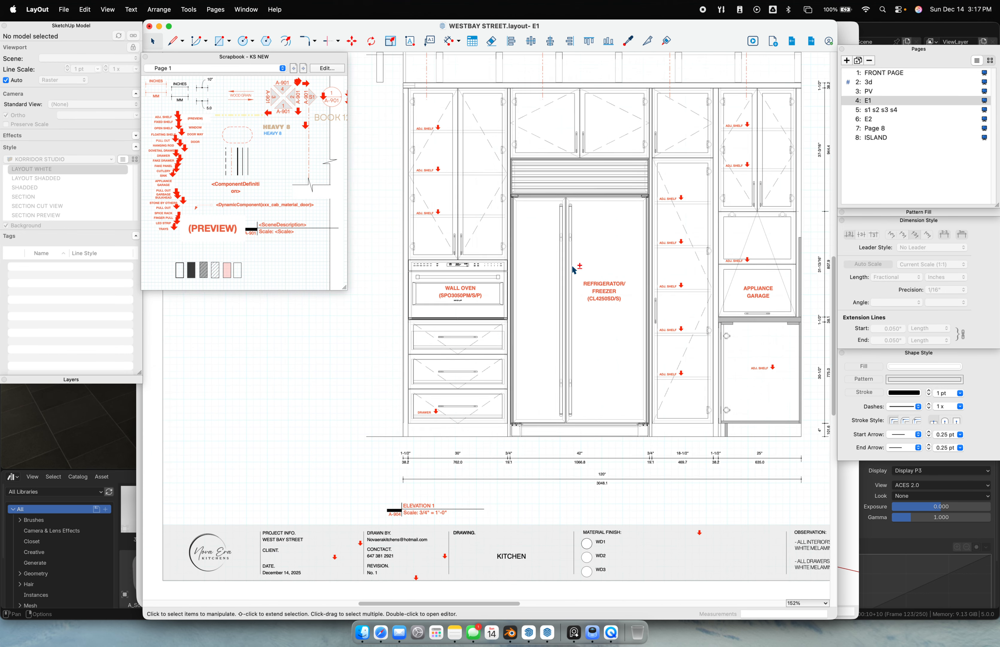
pyautogui.scroll(-2, 574, 269)
# Scroll around the current LayOut elevation sheet and select its model viewport
pyautogui.scroll(10, 552, 218)
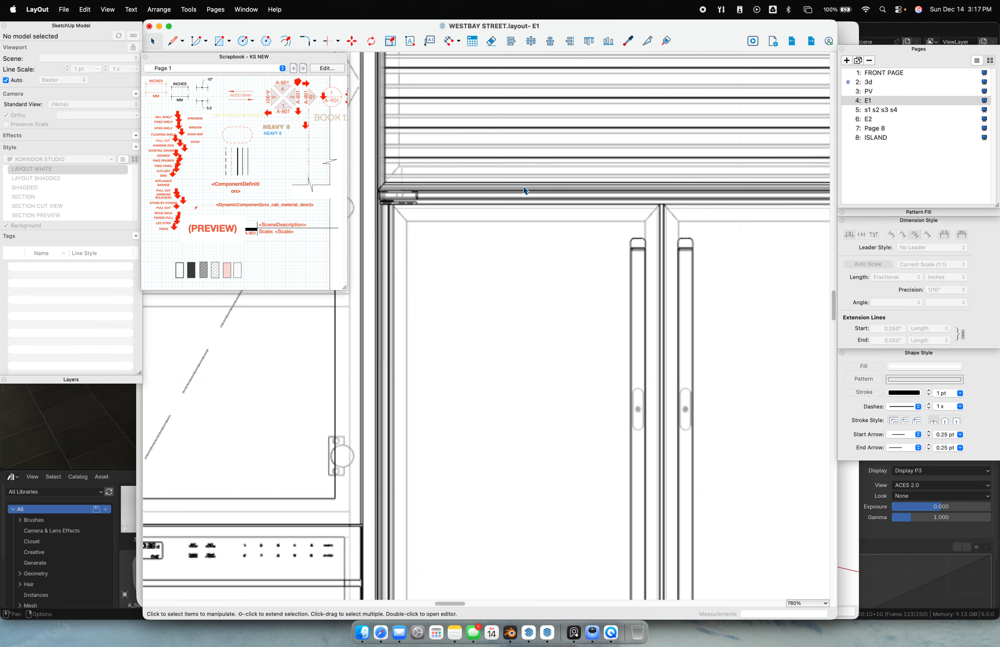
pyautogui.scroll(5, 482, 216)
pyautogui.hscroll(-3, 482, 216)
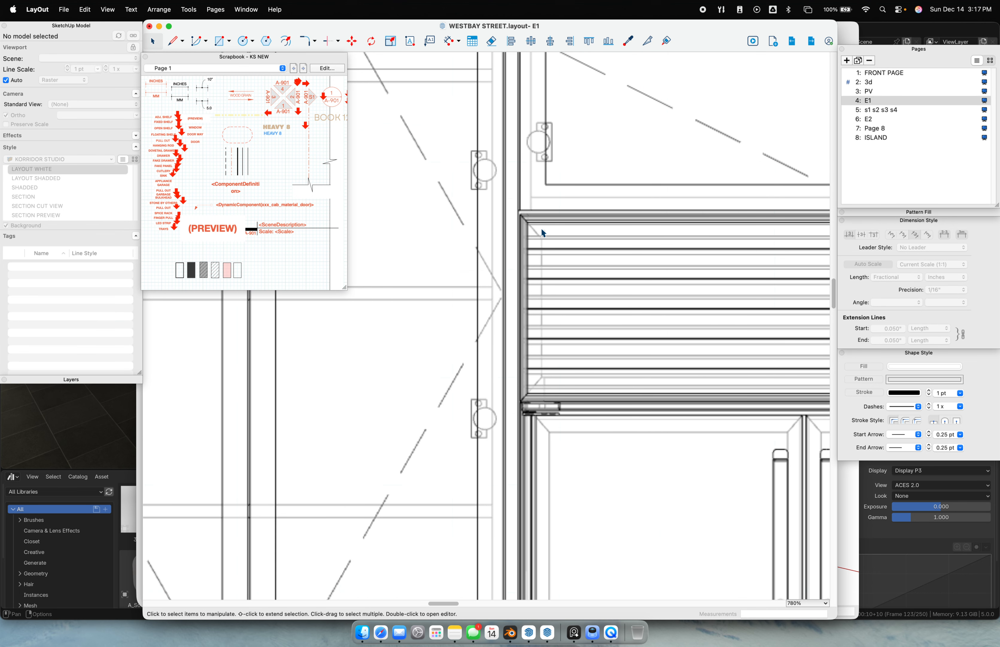
pyautogui.click(542, 231)
pyautogui.scroll(-15, 711, 327)
pyautogui.scroll(10, 541, 365)
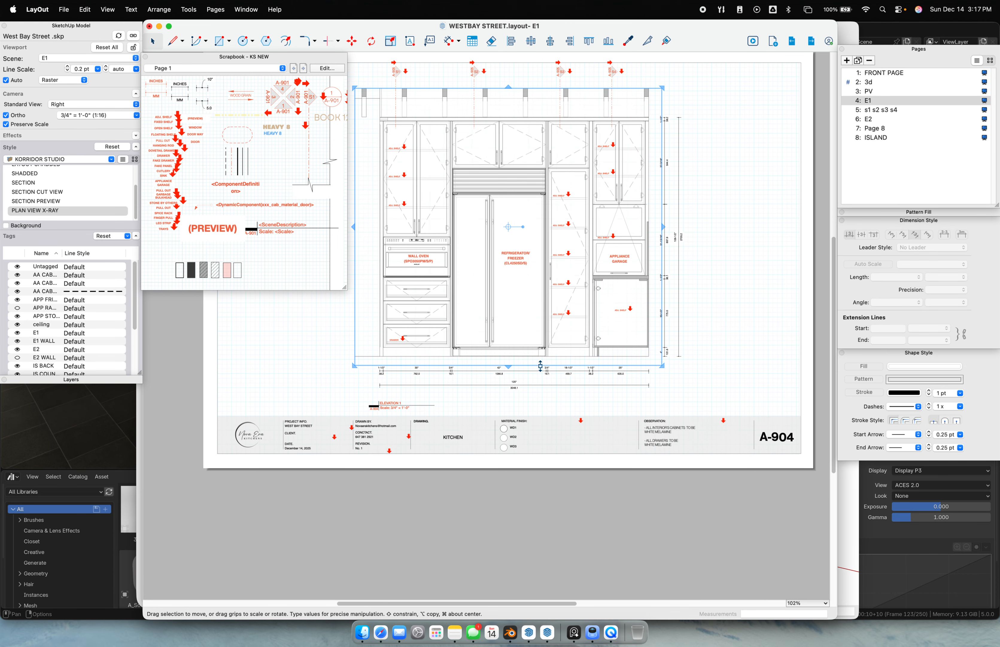
# Page through the sections and 3d kitchen pages to page 6: E2, then return to SketchUp
pyautogui.click(886, 108)
pyautogui.click(881, 92)
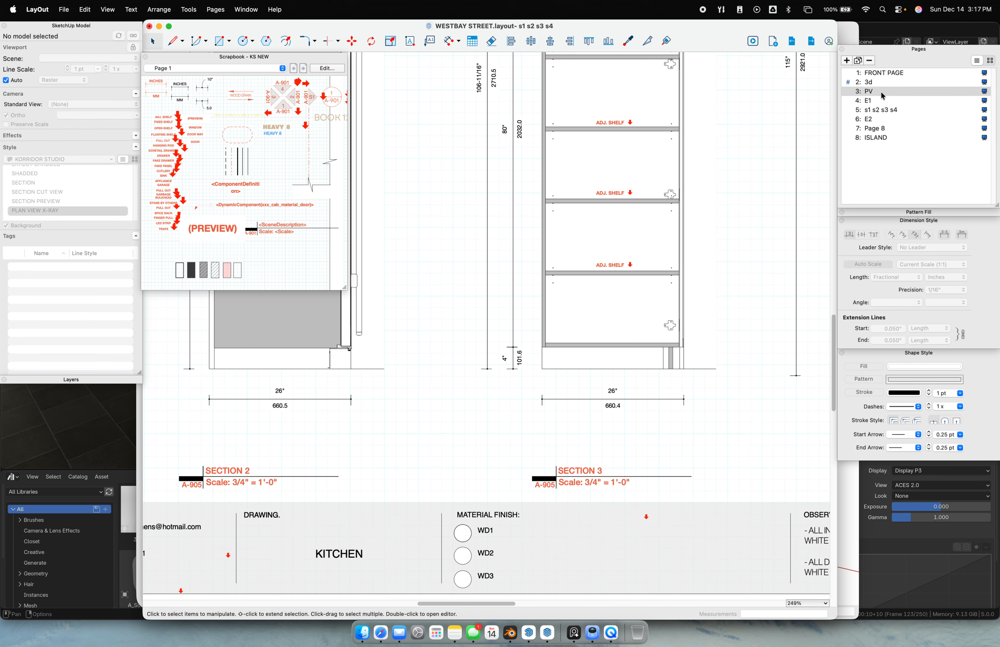
pyautogui.click(879, 81)
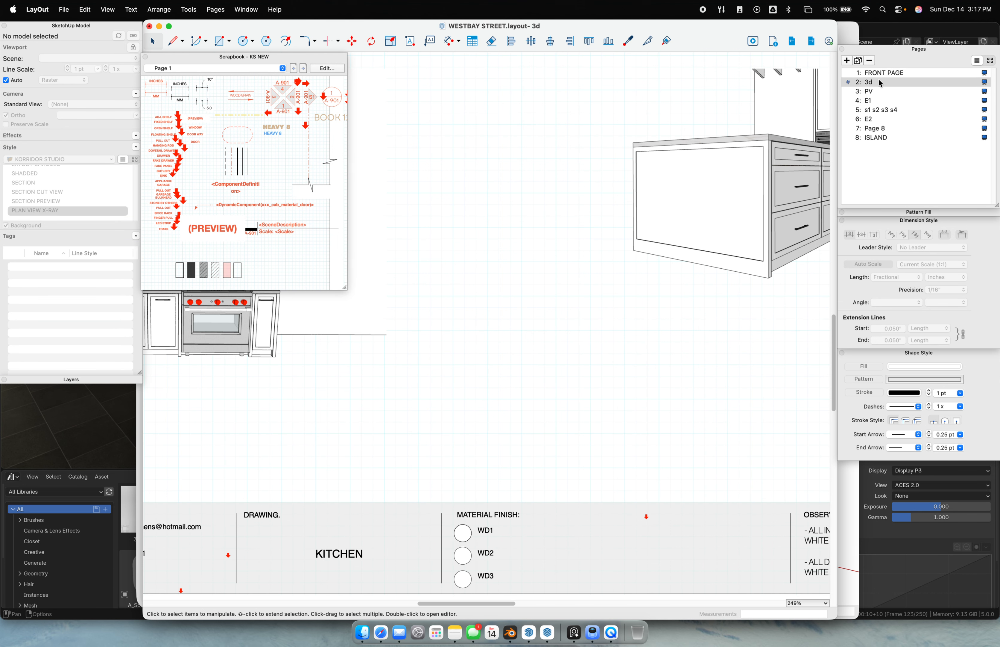
pyautogui.click(860, 121)
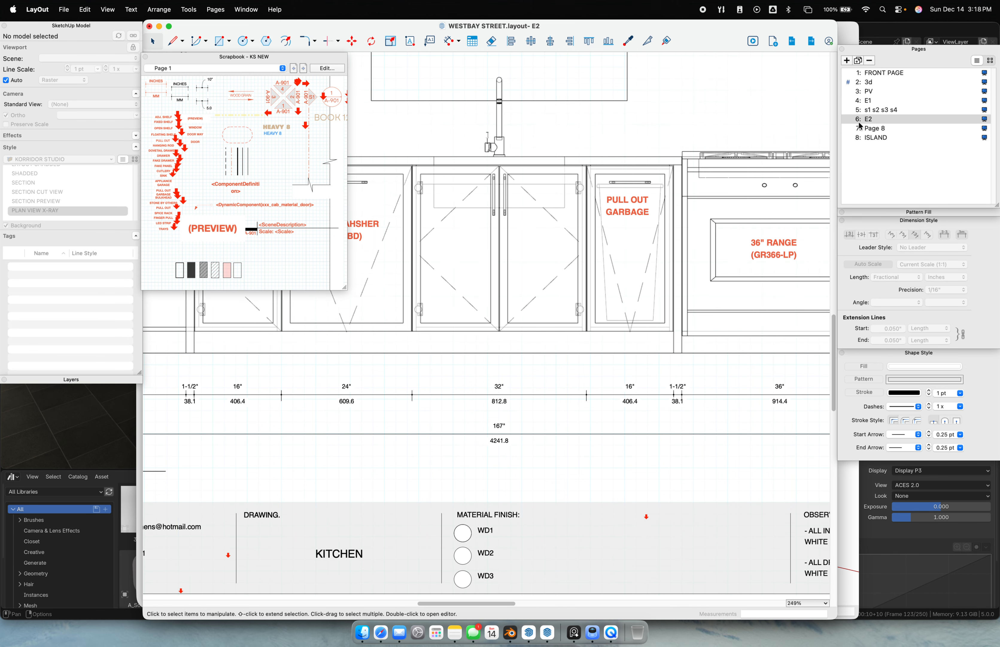
pyautogui.click(528, 631)
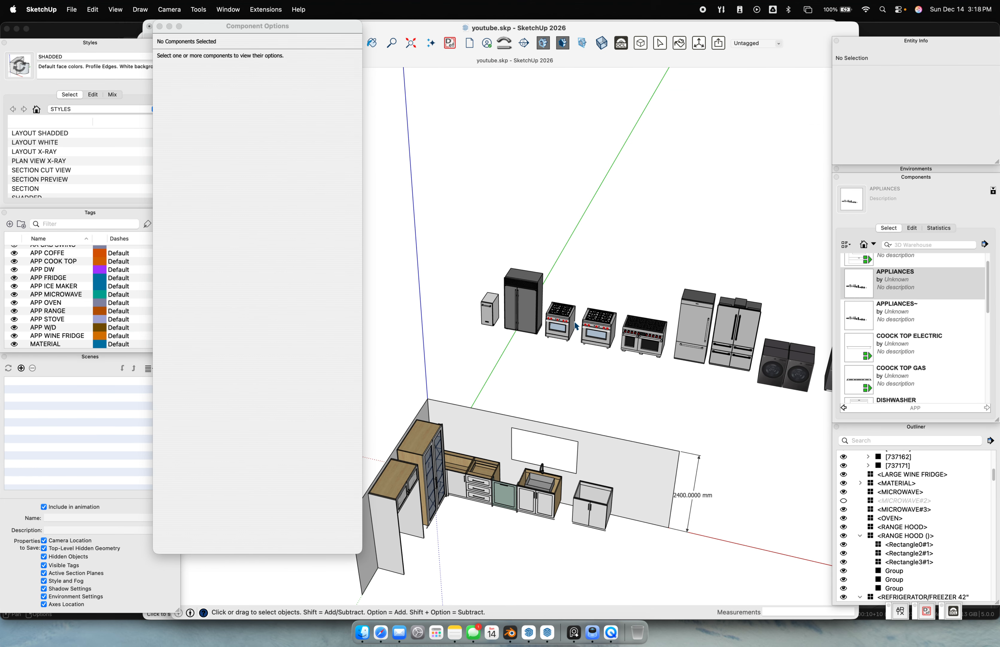
# Orbit the model and inspect the side-by-side fridge and the two stoves
pyautogui.click(612, 330)
pyautogui.scroll(3, 614, 328)
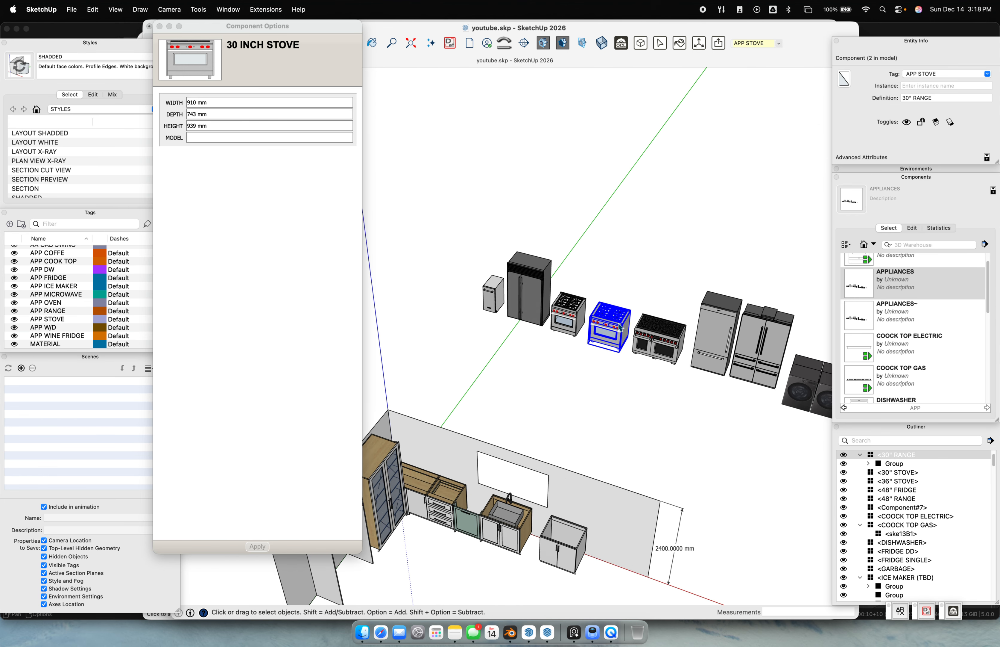
pyautogui.moveTo(616, 330); pyautogui.dragTo(642, 339, button='middle')
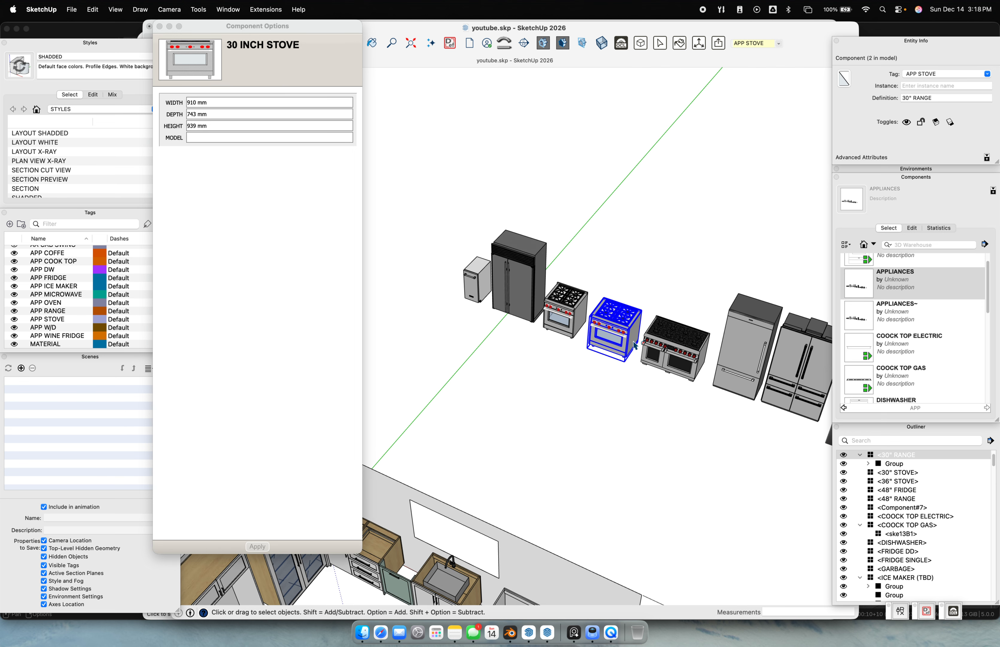
pyautogui.click(636, 344)
pyautogui.moveTo(527, 550); pyautogui.dragTo(599, 364, button='middle')
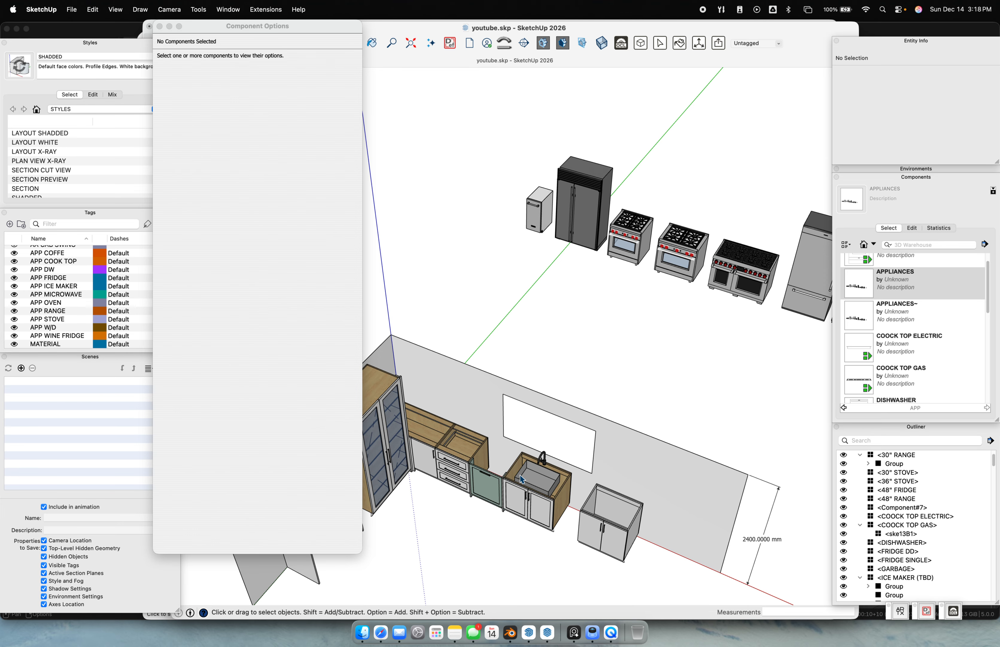
pyautogui.moveTo(555, 583); pyautogui.dragTo(569, 361, button='middle')
pyautogui.click(567, 309)
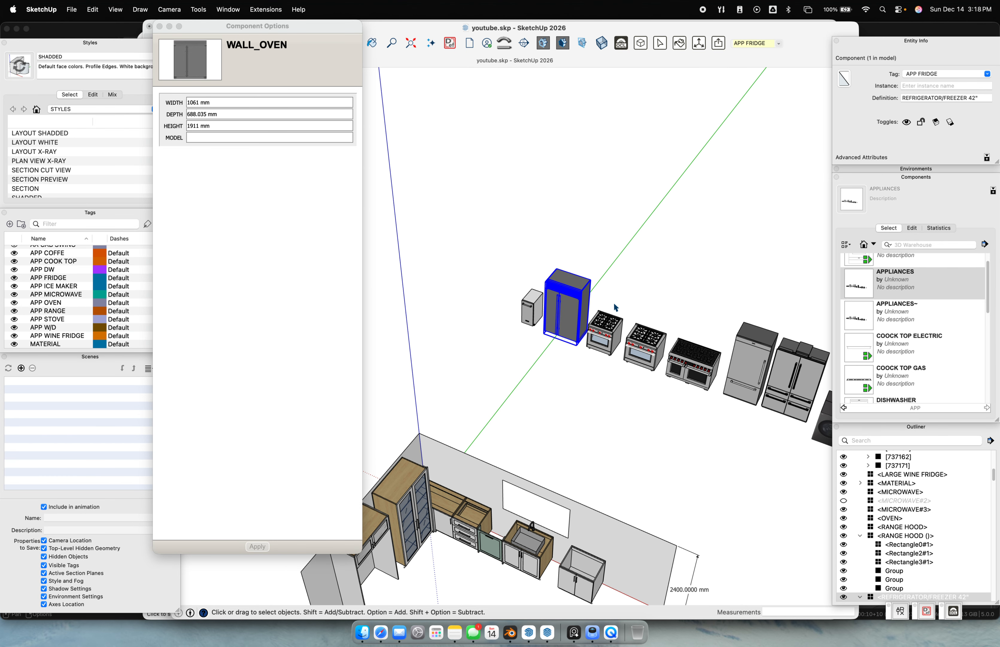
pyautogui.click(604, 332)
pyautogui.click(643, 349)
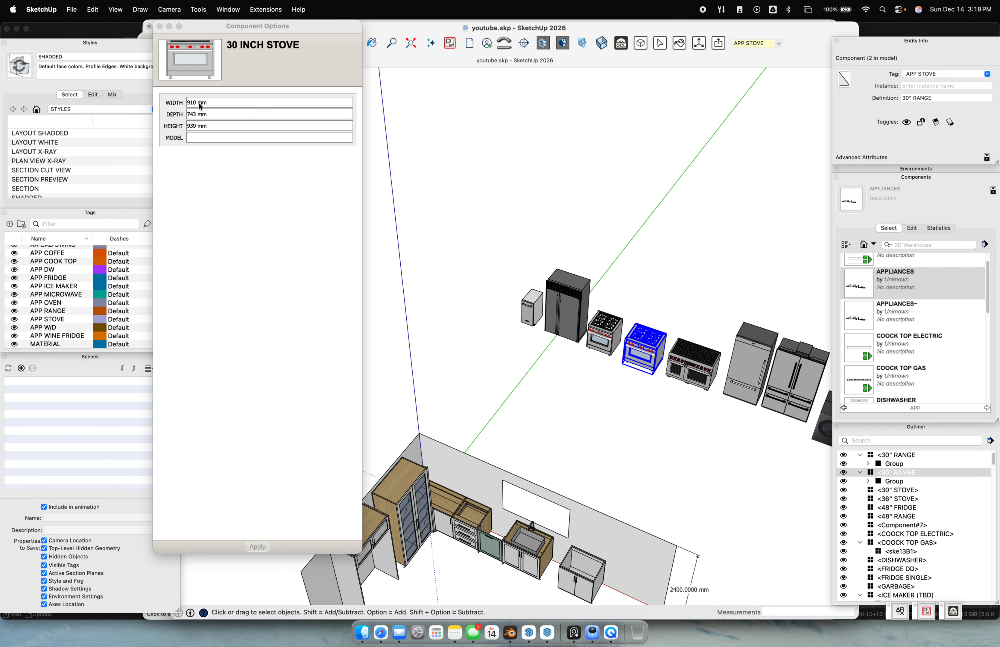
# Inspect the black fridge, microwave, oven, double-door fridge, dishwasher and range hood components
pyautogui.moveTo(583, 424); pyautogui.dragTo(627, 290, button='middle')
pyautogui.scroll(4, 648, 229)
pyautogui.scroll(3, 648, 227)
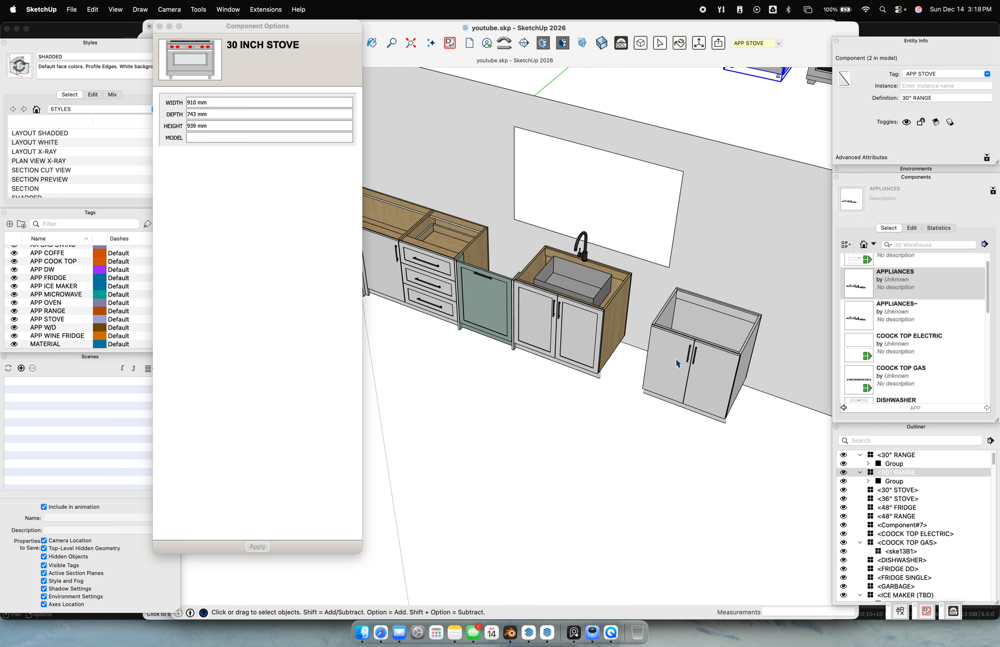
pyautogui.moveTo(675, 358); pyautogui.dragTo(626, 362, button='middle')
pyautogui.moveTo(527, 347)
pyautogui.keyDown('shift'); pyautogui.mouseDown(button='middle')
pyautogui.moveTo(627, 354)
pyautogui.moveTo(502, 411)
pyautogui.moveTo(442, 470)
pyautogui.mouseUp(button='middle'); pyautogui.keyUp('shift')
pyautogui.moveTo(623, 328)
pyautogui.keyDown('shift'); pyautogui.mouseDown(button='middle')
pyautogui.moveTo(479, 388)
pyautogui.moveTo(387, 297)
pyautogui.mouseUp(button='middle'); pyautogui.keyUp('shift')
pyautogui.keyDown('shift'); pyautogui.moveTo(732, 299); pyautogui.dragTo(625, 276, button='middle'); pyautogui.keyUp('shift')
pyautogui.scroll(-3, 628, 277)
pyautogui.click(668, 285)
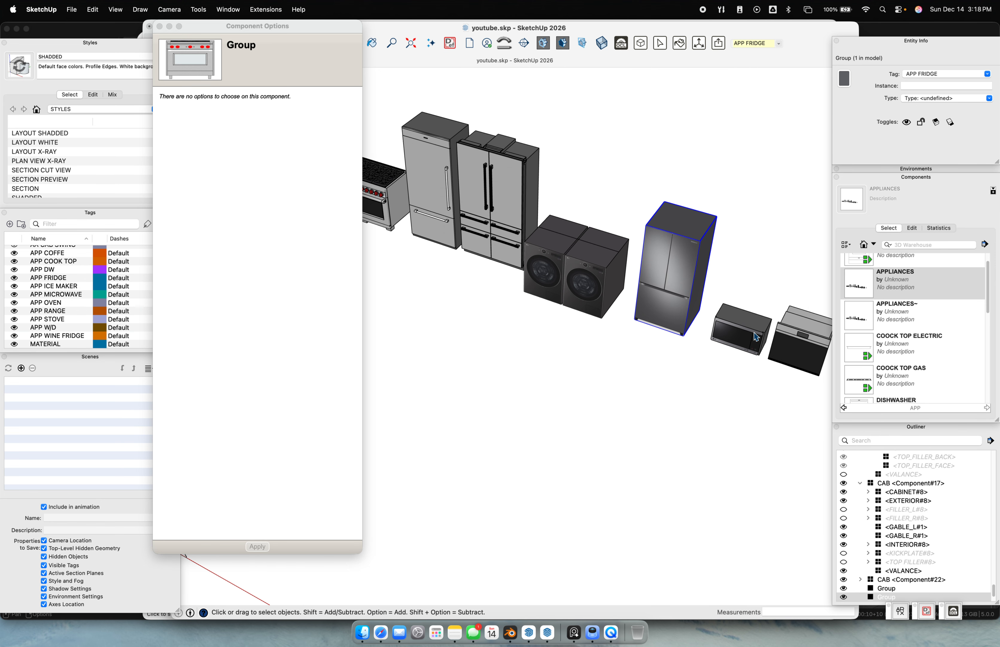
pyautogui.click(760, 334)
pyautogui.click(789, 333)
pyautogui.keyDown('shift'); pyautogui.moveTo(789, 333); pyautogui.dragTo(533, 310, button='middle'); pyautogui.keyUp('shift')
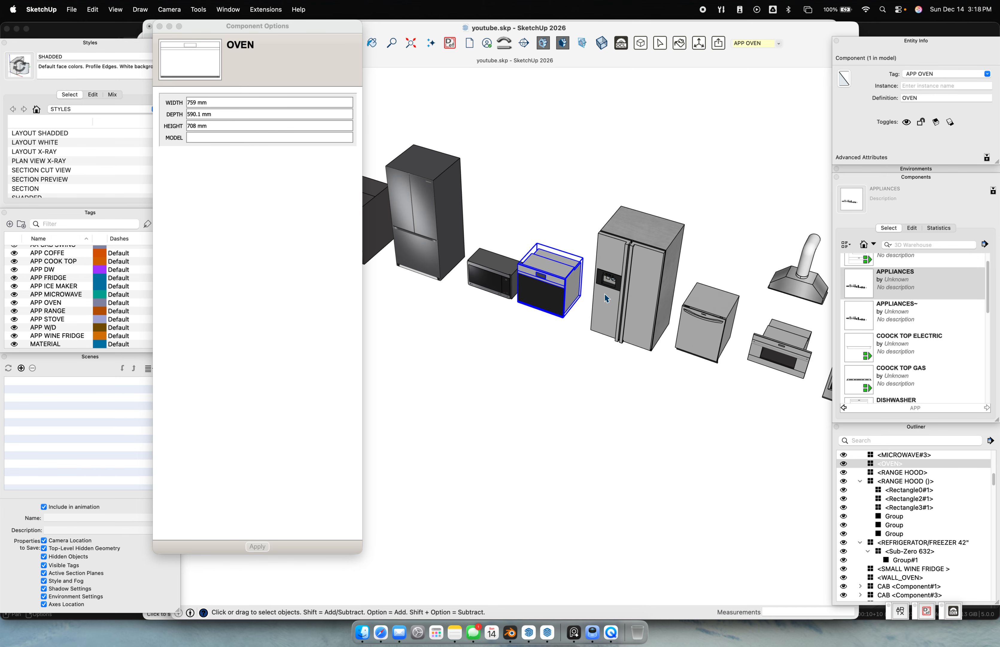
pyautogui.click(653, 300)
pyautogui.click(708, 327)
pyautogui.click(795, 290)
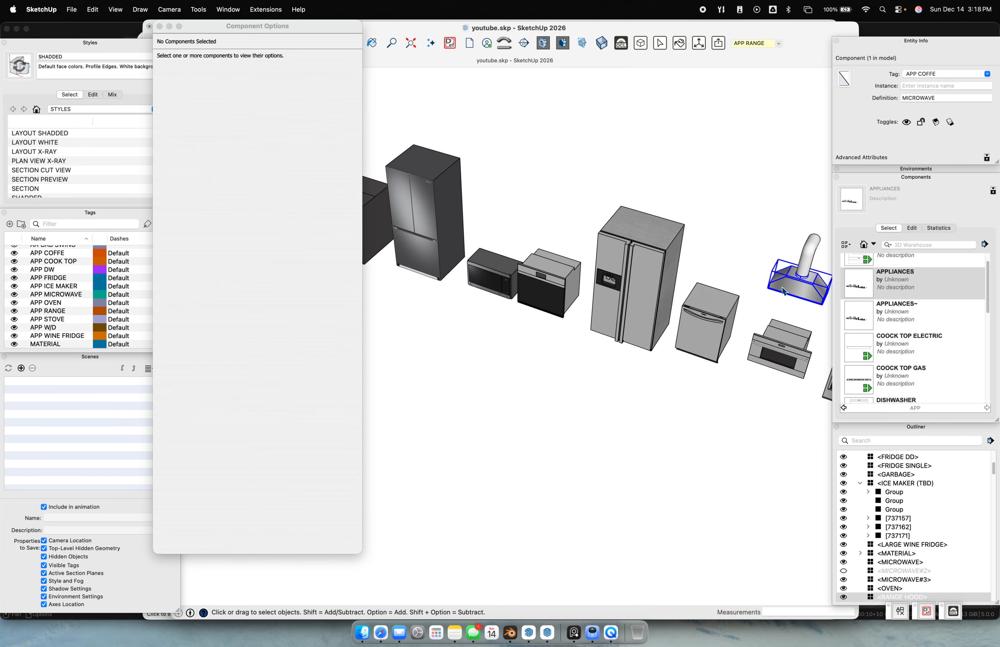
# Inspect the wall oven and the small and large wine fridges, then clear the selection
pyautogui.keyDown('shift'); pyautogui.moveTo(777, 323); pyautogui.dragTo(622, 198, button='middle'); pyautogui.keyUp('shift')
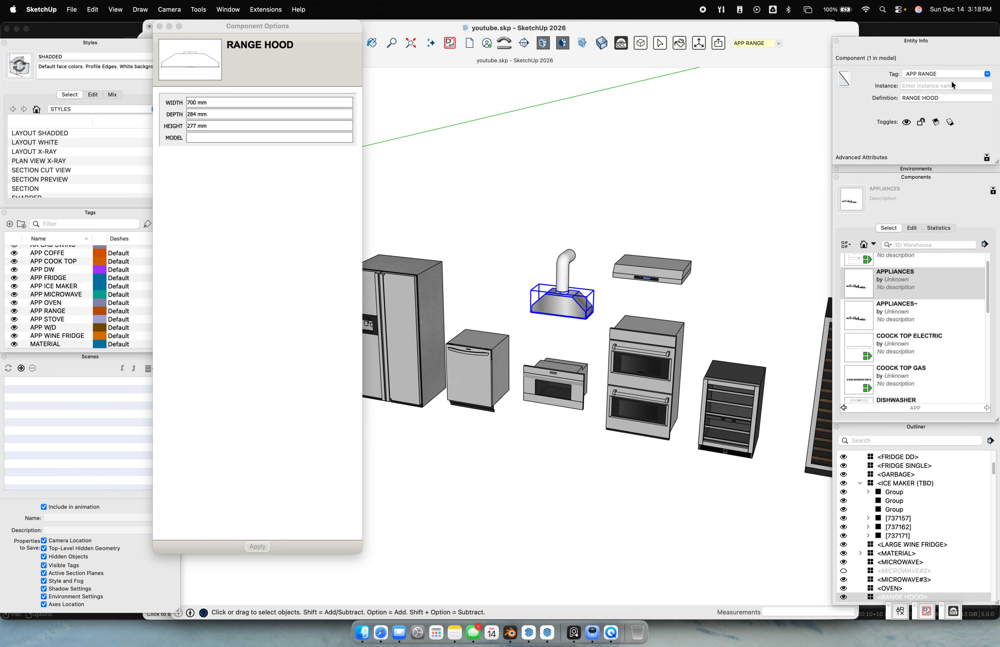
pyautogui.click(672, 358)
pyautogui.click(758, 391)
pyautogui.keyDown('shift'); pyautogui.moveTo(758, 392); pyautogui.dragTo(499, 358, button='middle'); pyautogui.keyUp('shift')
pyautogui.keyDown('shift'); pyautogui.click(597, 344); pyautogui.keyUp('shift')
pyautogui.scroll(-10, 672, 355)
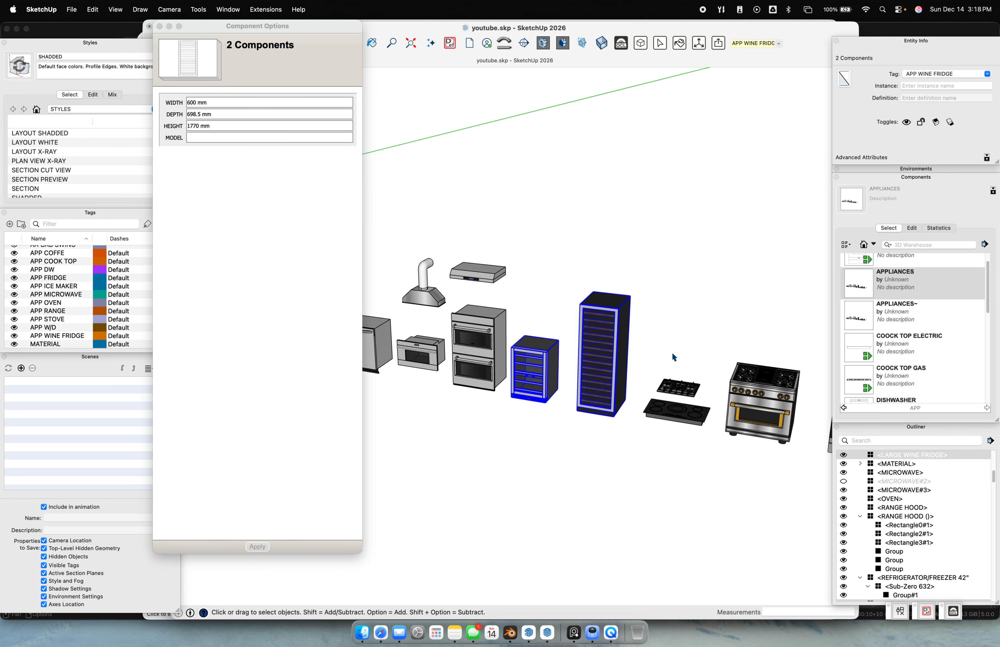
pyautogui.keyDown('shift'); pyautogui.moveTo(748, 395); pyautogui.dragTo(664, 314, button='middle'); pyautogui.keyUp('shift')
pyautogui.scroll(1, 636, 332)
pyautogui.click(602, 359)
# Box-select all 25 appliance components and delete them from the model
pyautogui.moveTo(572, 257); pyautogui.dragTo(405, 342, button='middle')
pyautogui.moveTo(464, 190); pyautogui.dragTo(762, 414)
pyautogui.press('Delete')
# Select the MATERIAL swatch component, then centre the kitchen cabinets in the view
pyautogui.moveTo(719, 398); pyautogui.dragTo(617, 367, button='middle')
pyautogui.scroll(4, 673, 348)
pyautogui.scroll(-4, 644, 359)
pyautogui.moveTo(585, 315); pyautogui.dragTo(783, 434)
pyautogui.keyDown('shift'); pyautogui.moveTo(587, 368); pyautogui.dragTo(694, 360, button='middle'); pyautogui.keyUp('shift')
pyautogui.scroll(-1, 694, 359)
pyautogui.keyDown('shift'); pyautogui.moveTo(547, 297); pyautogui.dragTo(676, 302, button='middle'); pyautogui.keyUp('shift')
pyautogui.scroll(4, 571, 306)
pyautogui.scroll(2, 561, 302)
pyautogui.press('e')
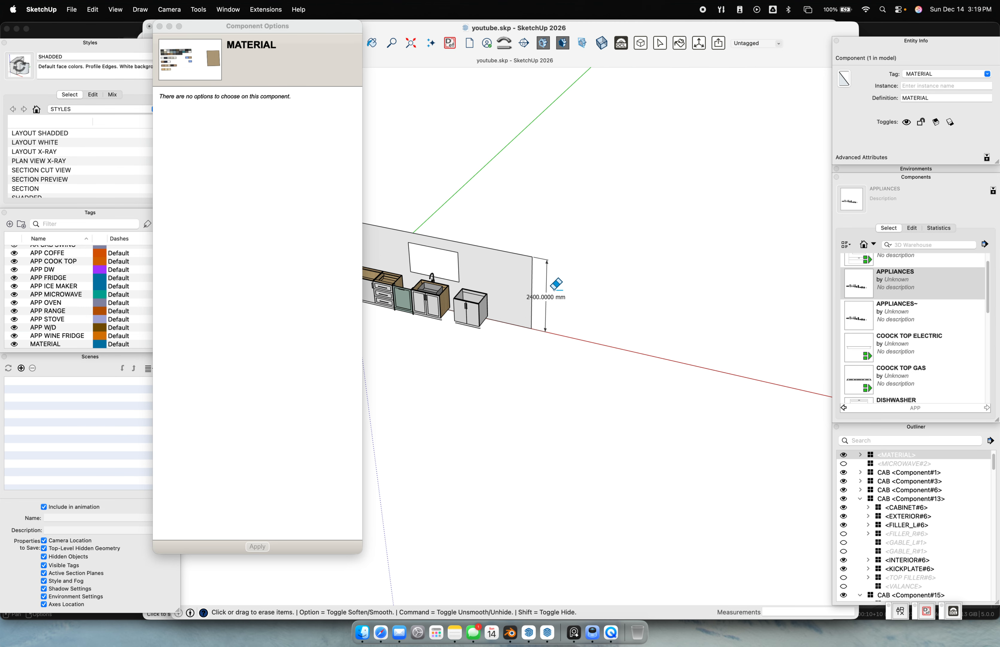
pyautogui.moveTo(582, 297)
pyautogui.keyDown('shift'); pyautogui.mouseDown(button='middle')
pyautogui.moveTo(716, 299)
pyautogui.moveTo(410, 207)
pyautogui.moveTo(551, 262)
pyautogui.moveTo(653, 335)
pyautogui.mouseUp(button='middle'); pyautogui.keyUp('shift')
pyautogui.scroll(5, 531, 281)
pyautogui.press('space')
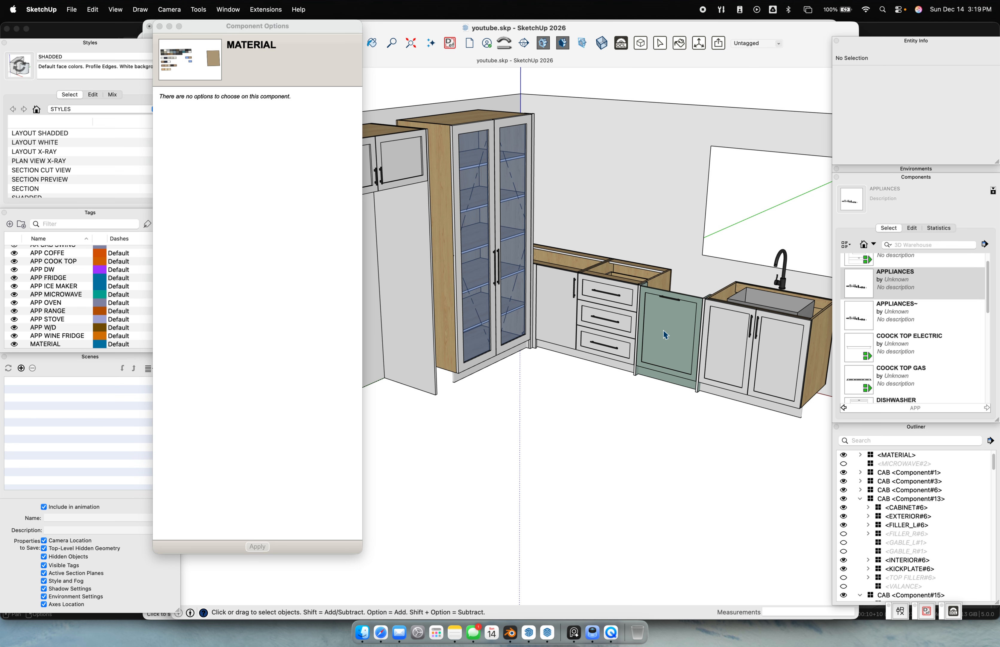
pyautogui.moveTo(664, 334); pyautogui.dragTo(556, 336, button='middle')
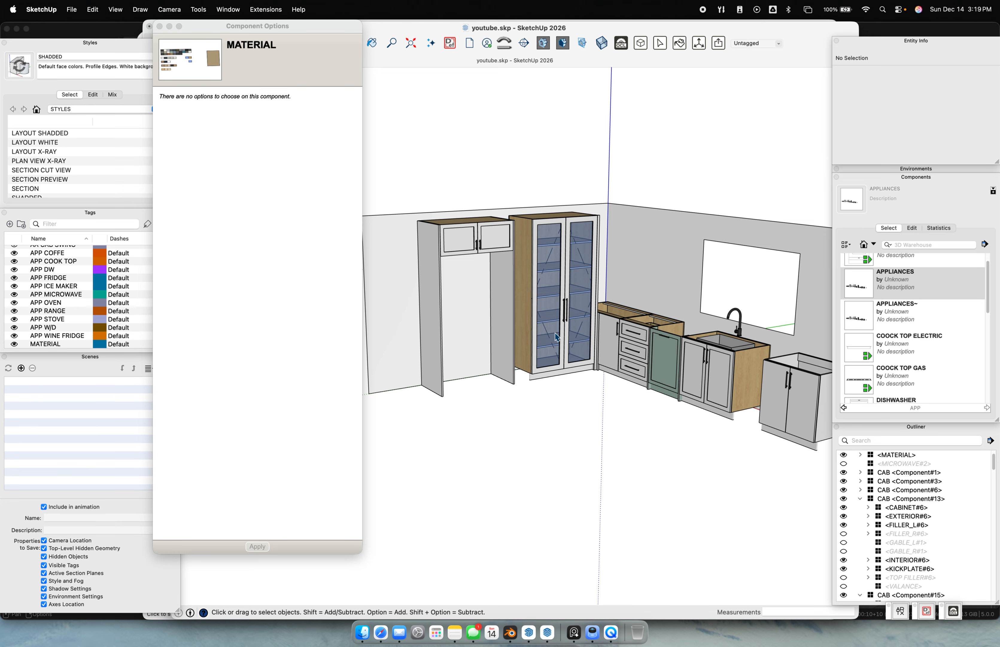
pyautogui.moveTo(819, 360); pyautogui.dragTo(686, 354, button='middle')
pyautogui.scroll(-5, 616, 356)
pyautogui.moveTo(615, 359); pyautogui.dragTo(683, 397, button='middle')
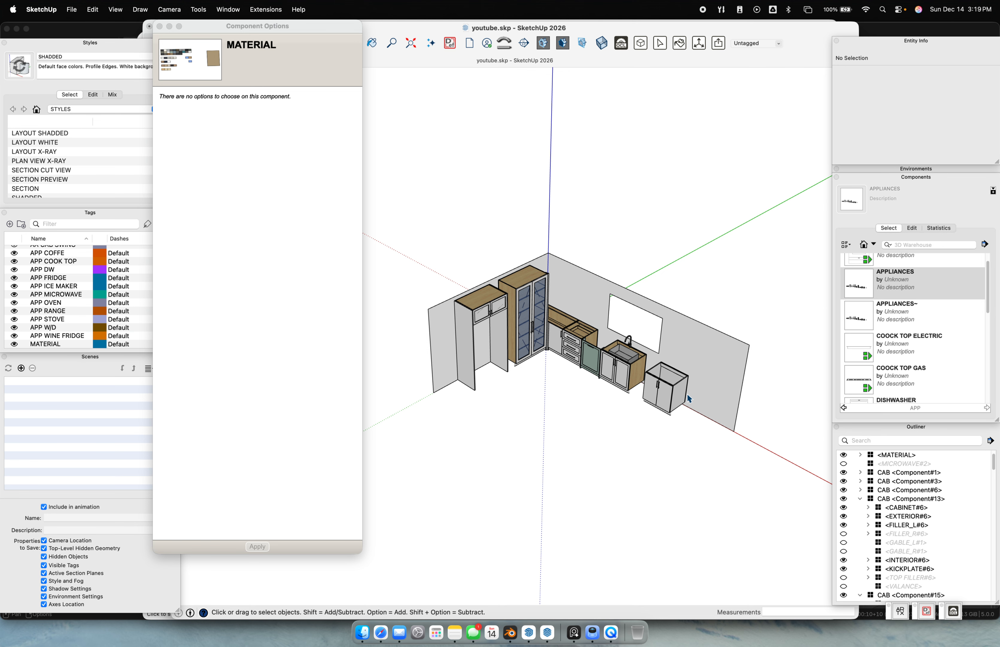
pyautogui.scroll(5, 687, 393)
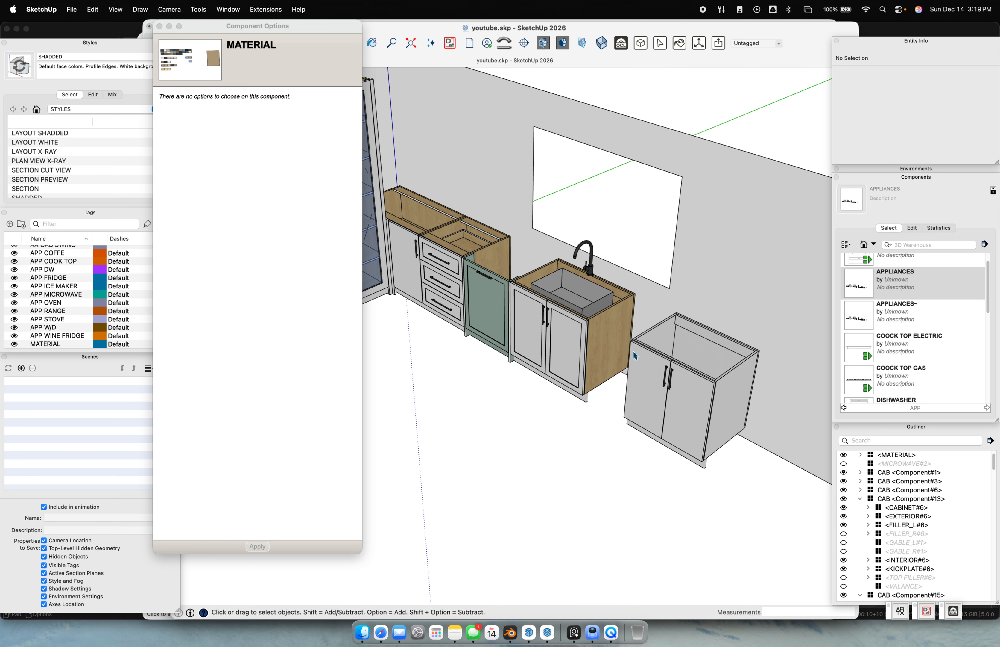
pyautogui.scroll(2, 546, 362)
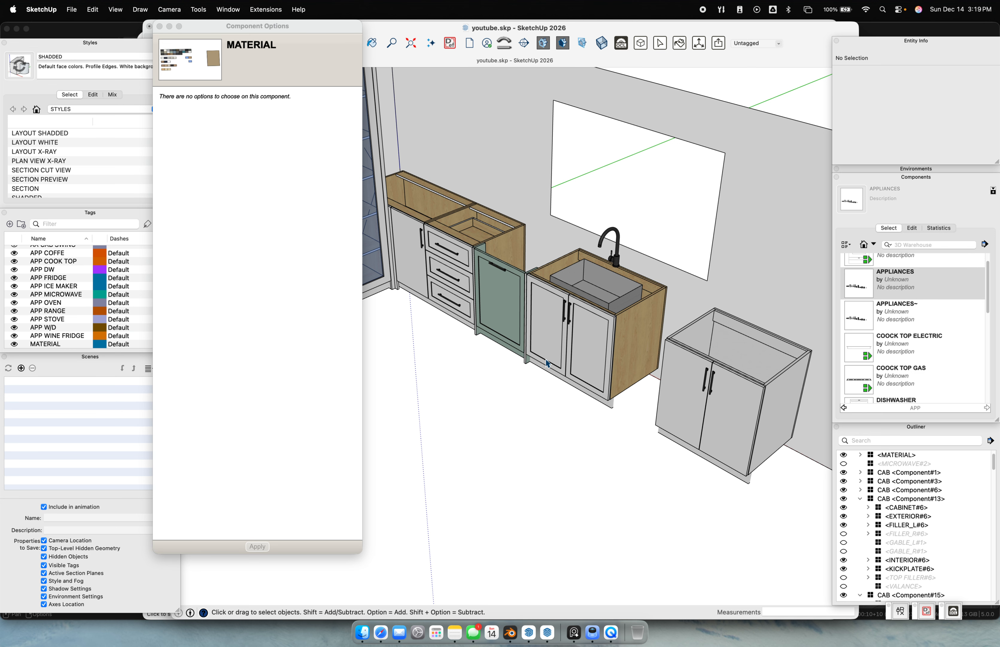
pyautogui.moveTo(546, 363); pyautogui.dragTo(659, 337, button='middle')
pyautogui.scroll(-5, 599, 367)
pyautogui.keyDown('shift'); pyautogui.moveTo(598, 367); pyautogui.dragTo(647, 349, button='middle'); pyautogui.keyUp('shift')
pyautogui.moveTo(646, 349); pyautogui.dragTo(344, 303, button='middle')
pyautogui.scroll(4, 483, 267)
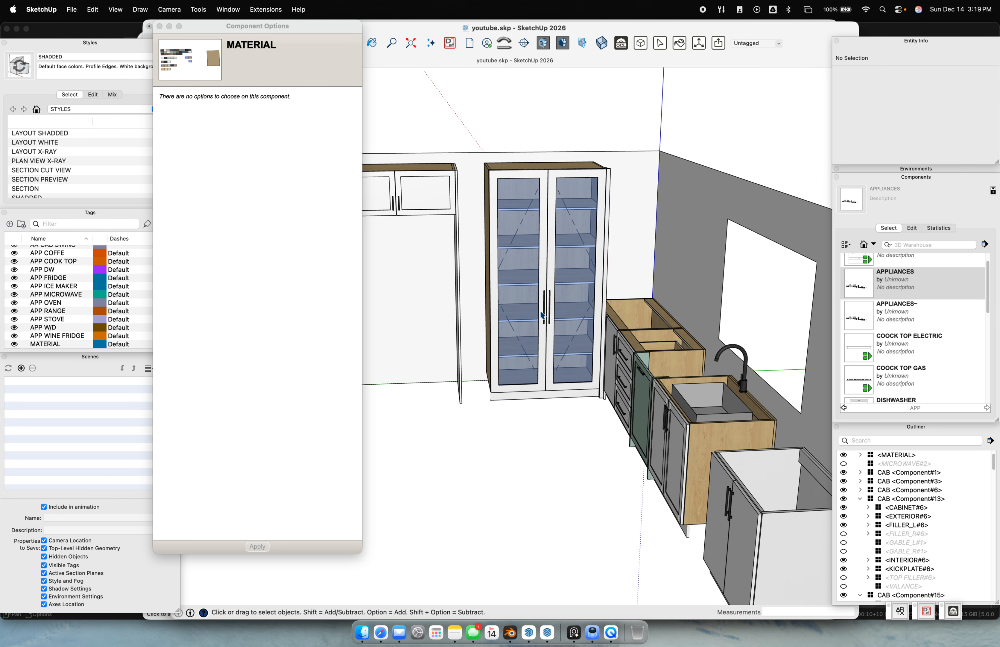
pyautogui.scroll(-5, 523, 422)
pyautogui.moveTo(536, 424); pyautogui.dragTo(886, 432, button='middle')
pyautogui.scroll(5, 553, 332)
pyautogui.moveTo(488, 237); pyautogui.dragTo(309, 264, button='middle')
pyautogui.scroll(-5, 482, 289)
pyautogui.moveTo(418, 205); pyautogui.dragTo(647, 445)
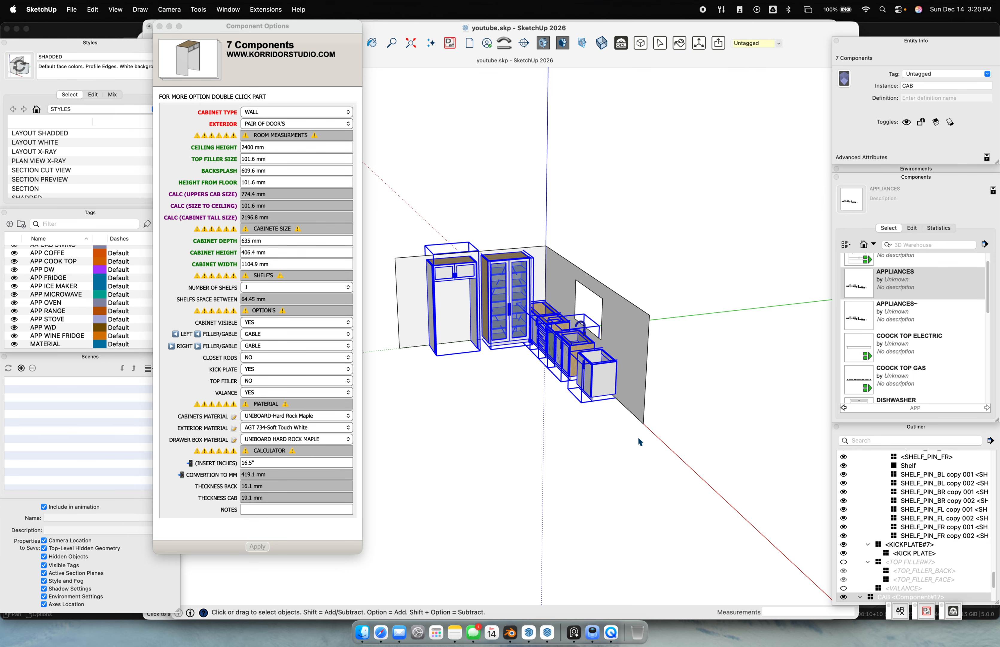
pyautogui.click(624, 434)
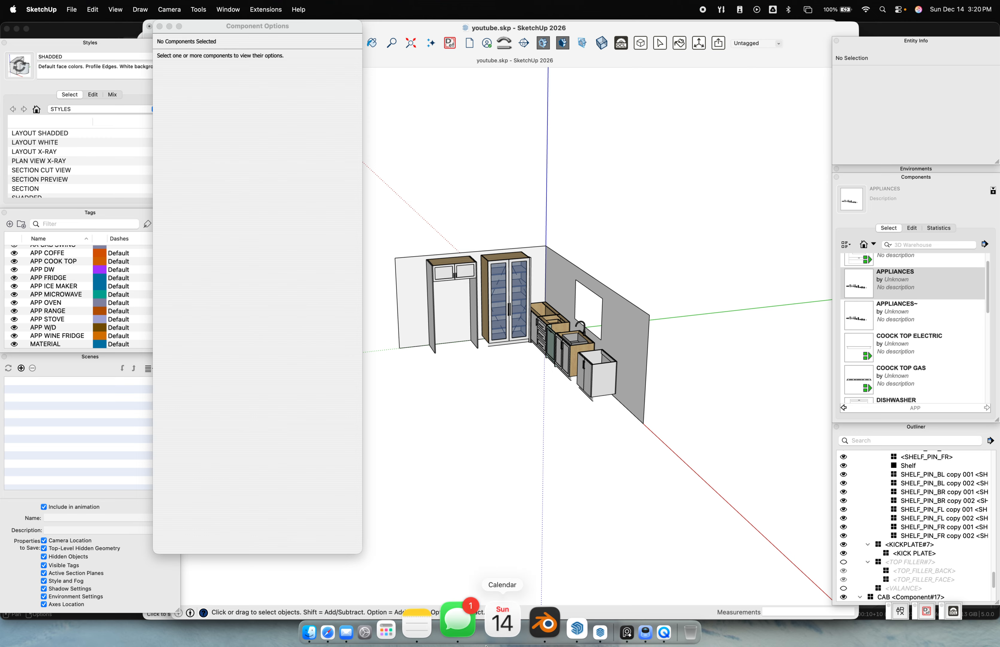
# Open E1 FRONT.001.png from Preview's Dock menu, close it, and return to the west bay street new.blend scene in Blender
pyautogui.rightClick(595, 615)
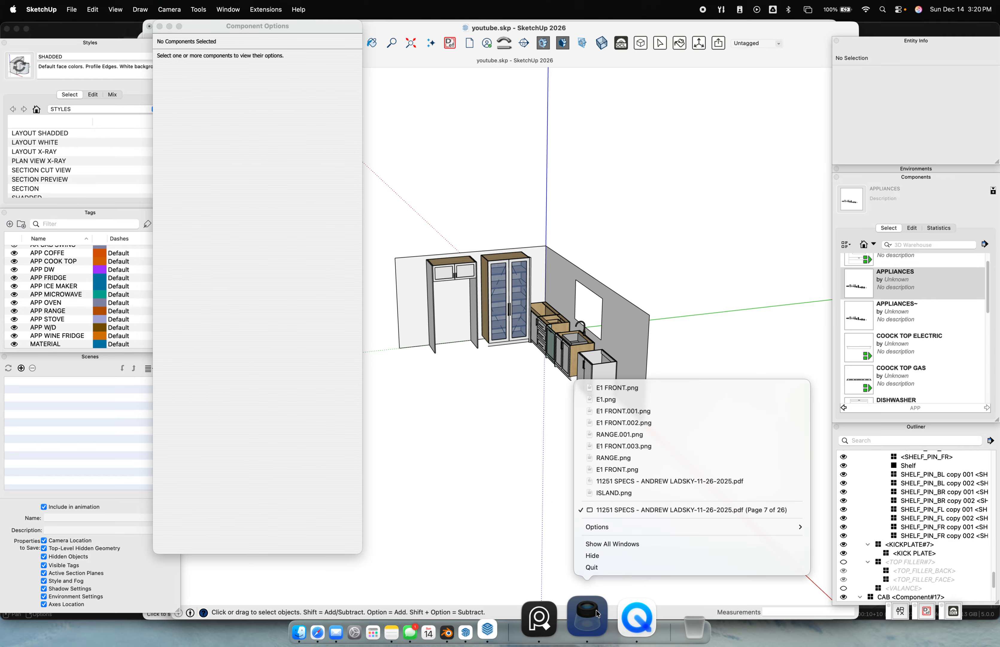
pyautogui.click(633, 410)
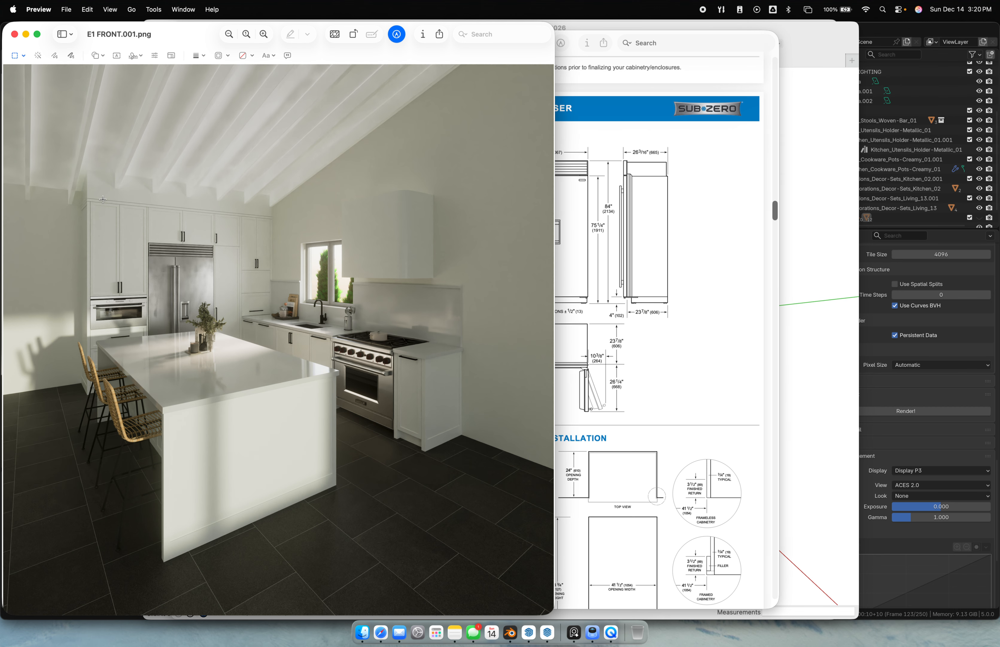
pyautogui.click(15, 35)
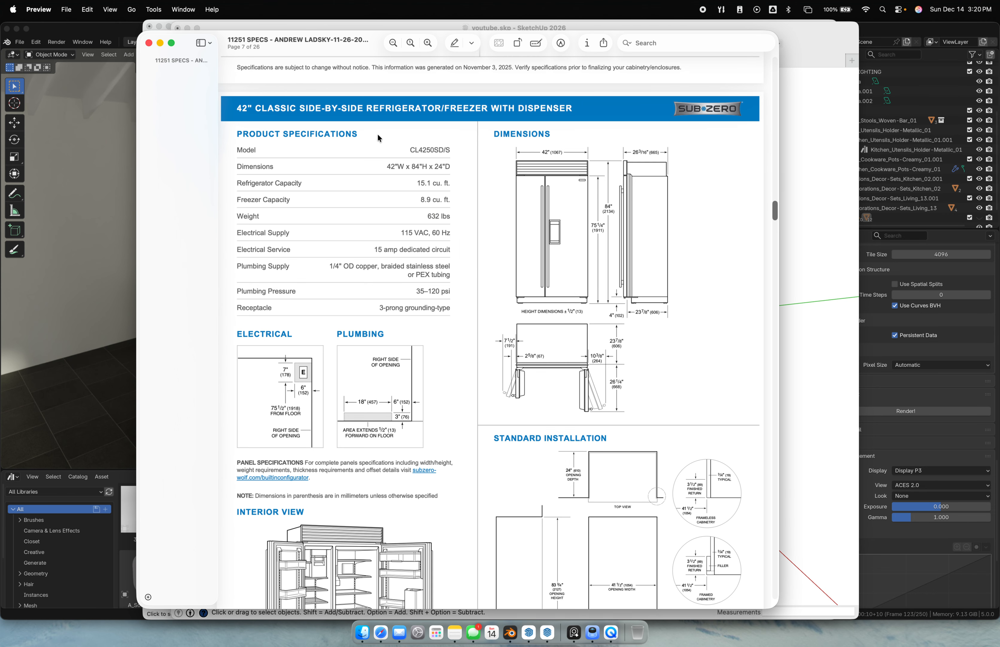
pyautogui.click(135, 82)
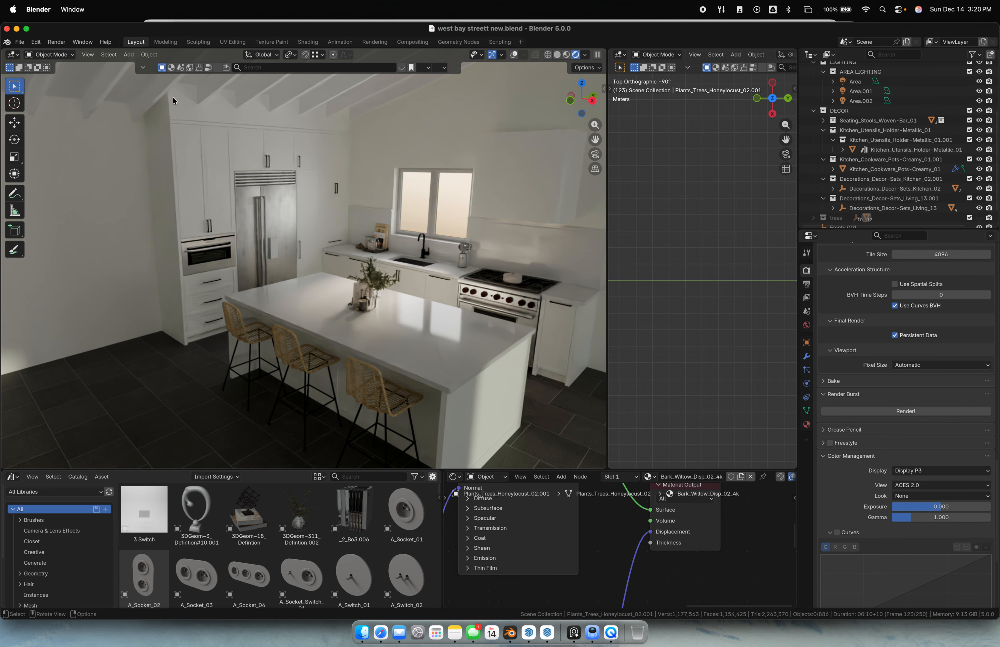